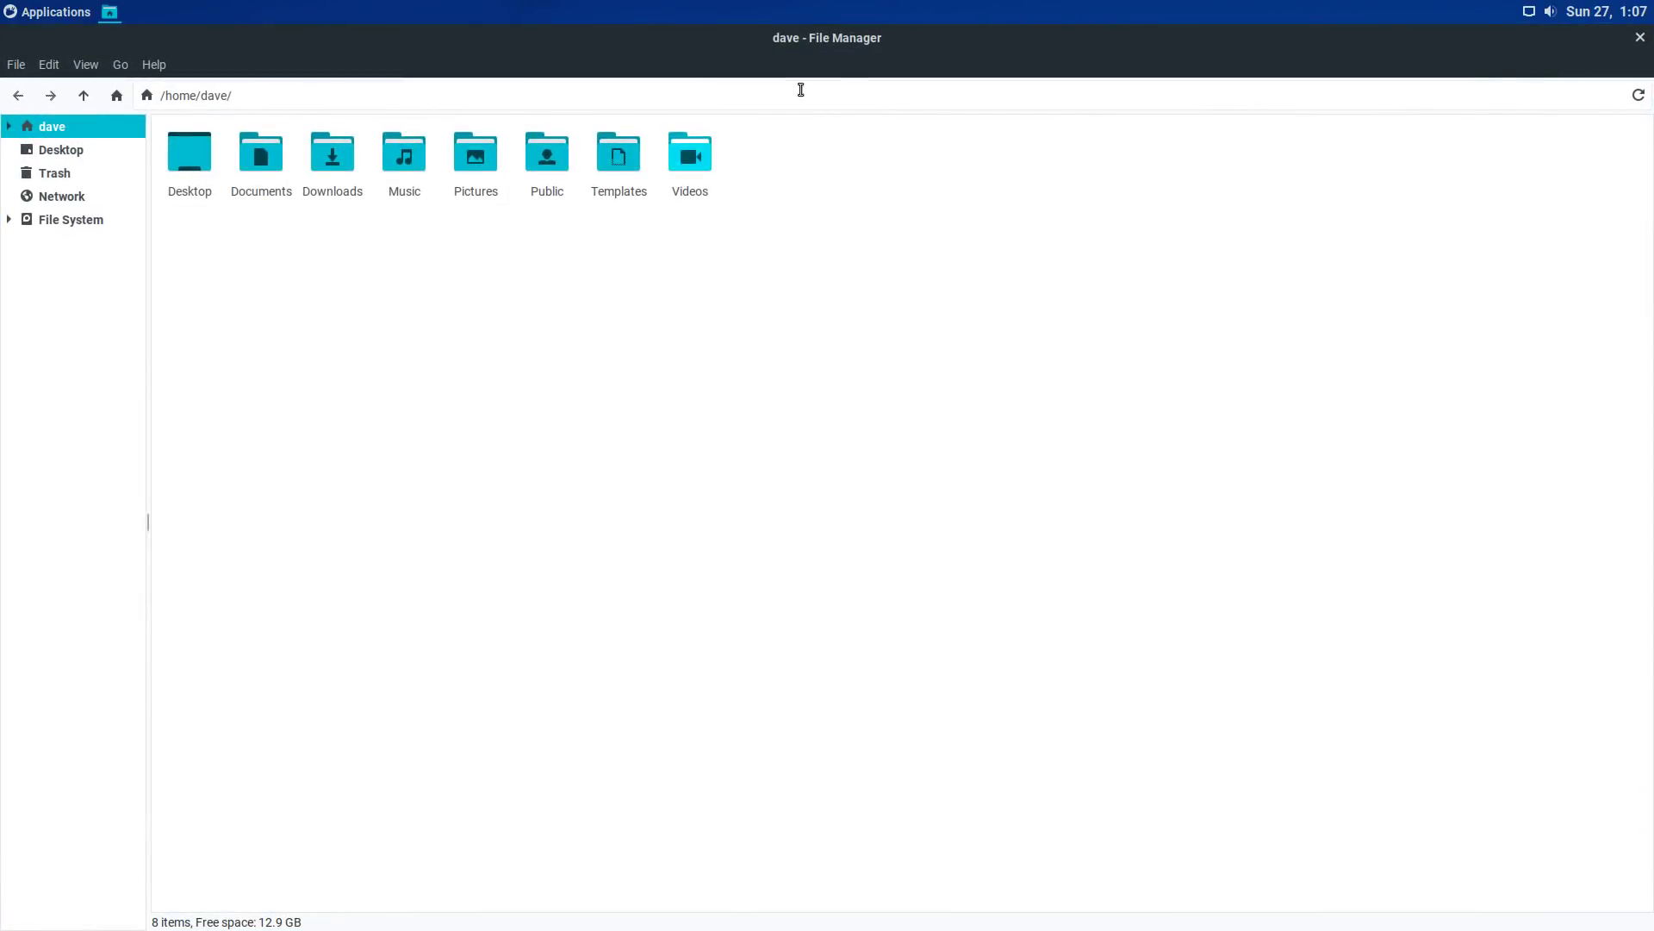
Step: Restore the maximized file manager window and place it centrally on the desktop
left_click_drag(1041, 38, 870, 169)
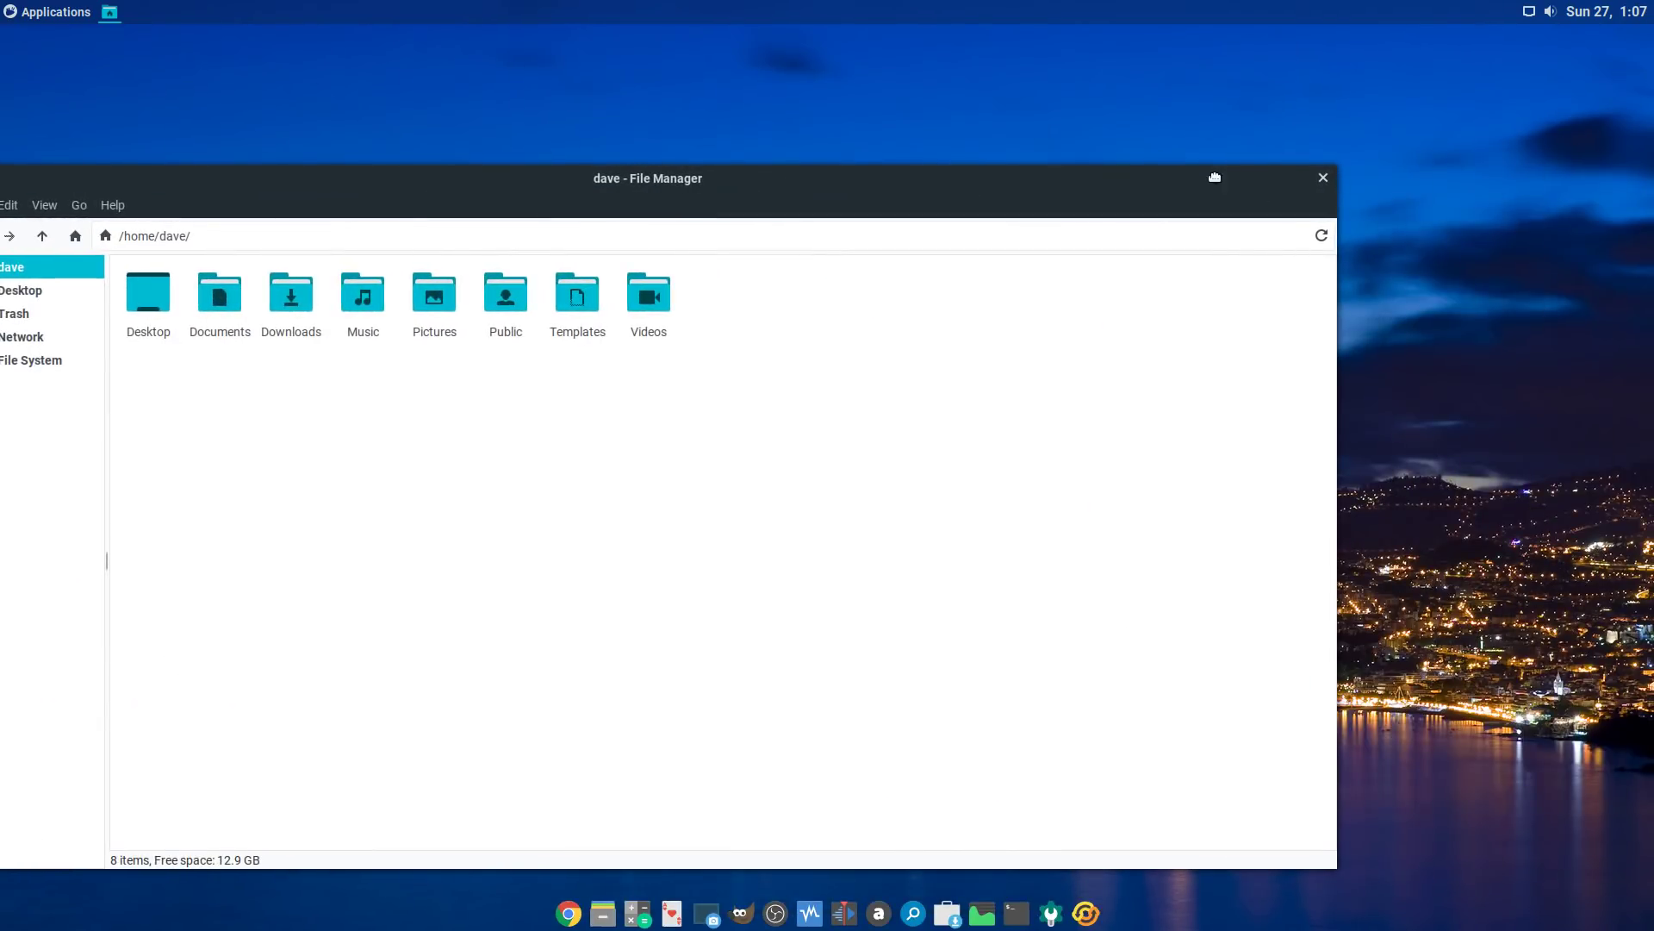
left_click_drag(1215, 177, 1310, 89)
Step: Open Compiz GTK Decorator from Settings to view the available Metacity themes, and close both windows
left_click(1051, 913)
left_click(968, 283)
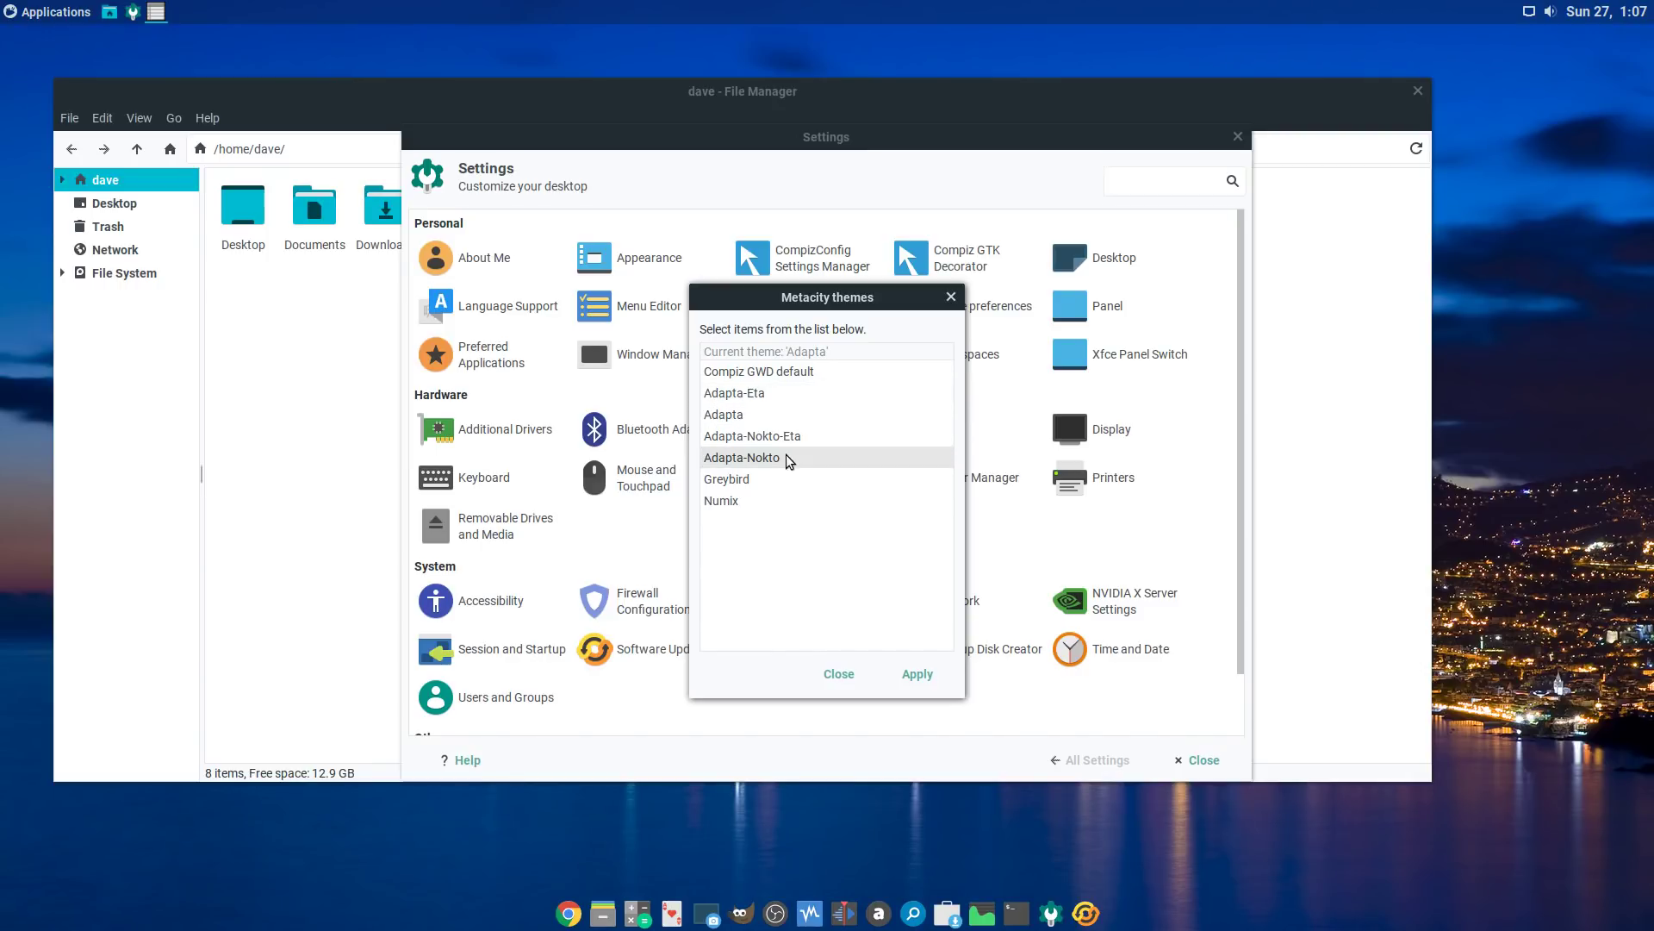
left_click(838, 675)
left_click(1200, 760)
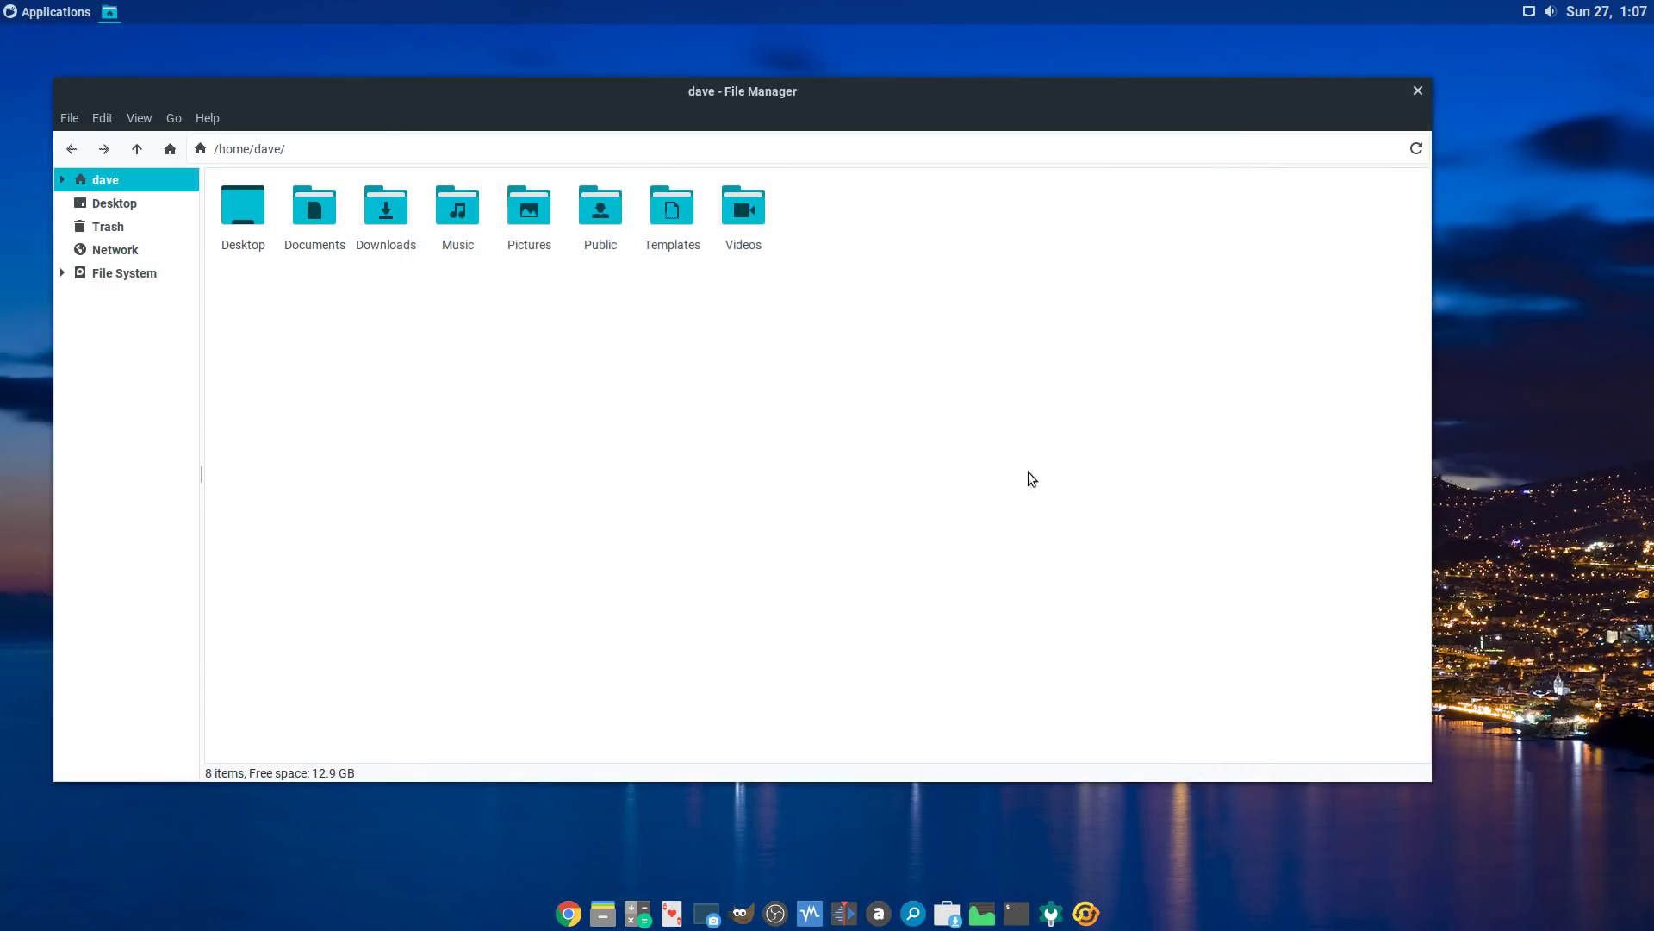
Step: Move the file manager window around the desktop a few times and close it
left_click_drag(785, 93, 864, 99)
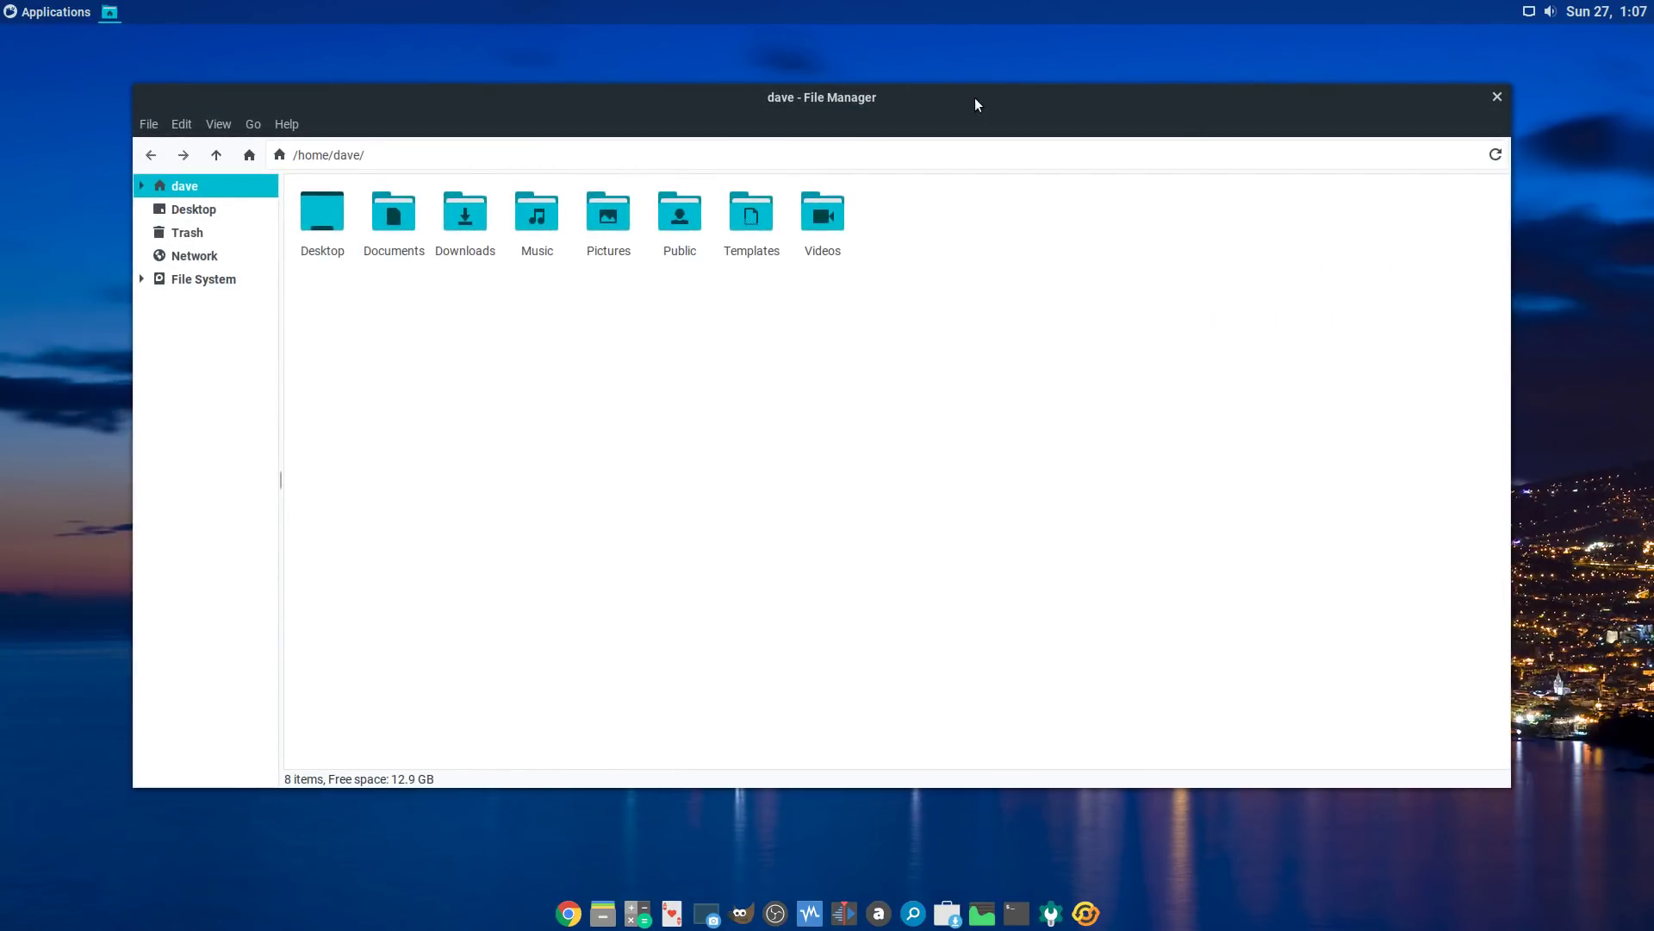
mouse_move(837, 112)
left_mouse_down()
mouse_move(772, 82)
mouse_move(742, 158)
mouse_move(628, 74)
mouse_move(567, 97)
mouse_move(1060, 129)
mouse_move(805, 118)
mouse_move(820, 112)
left_mouse_up()
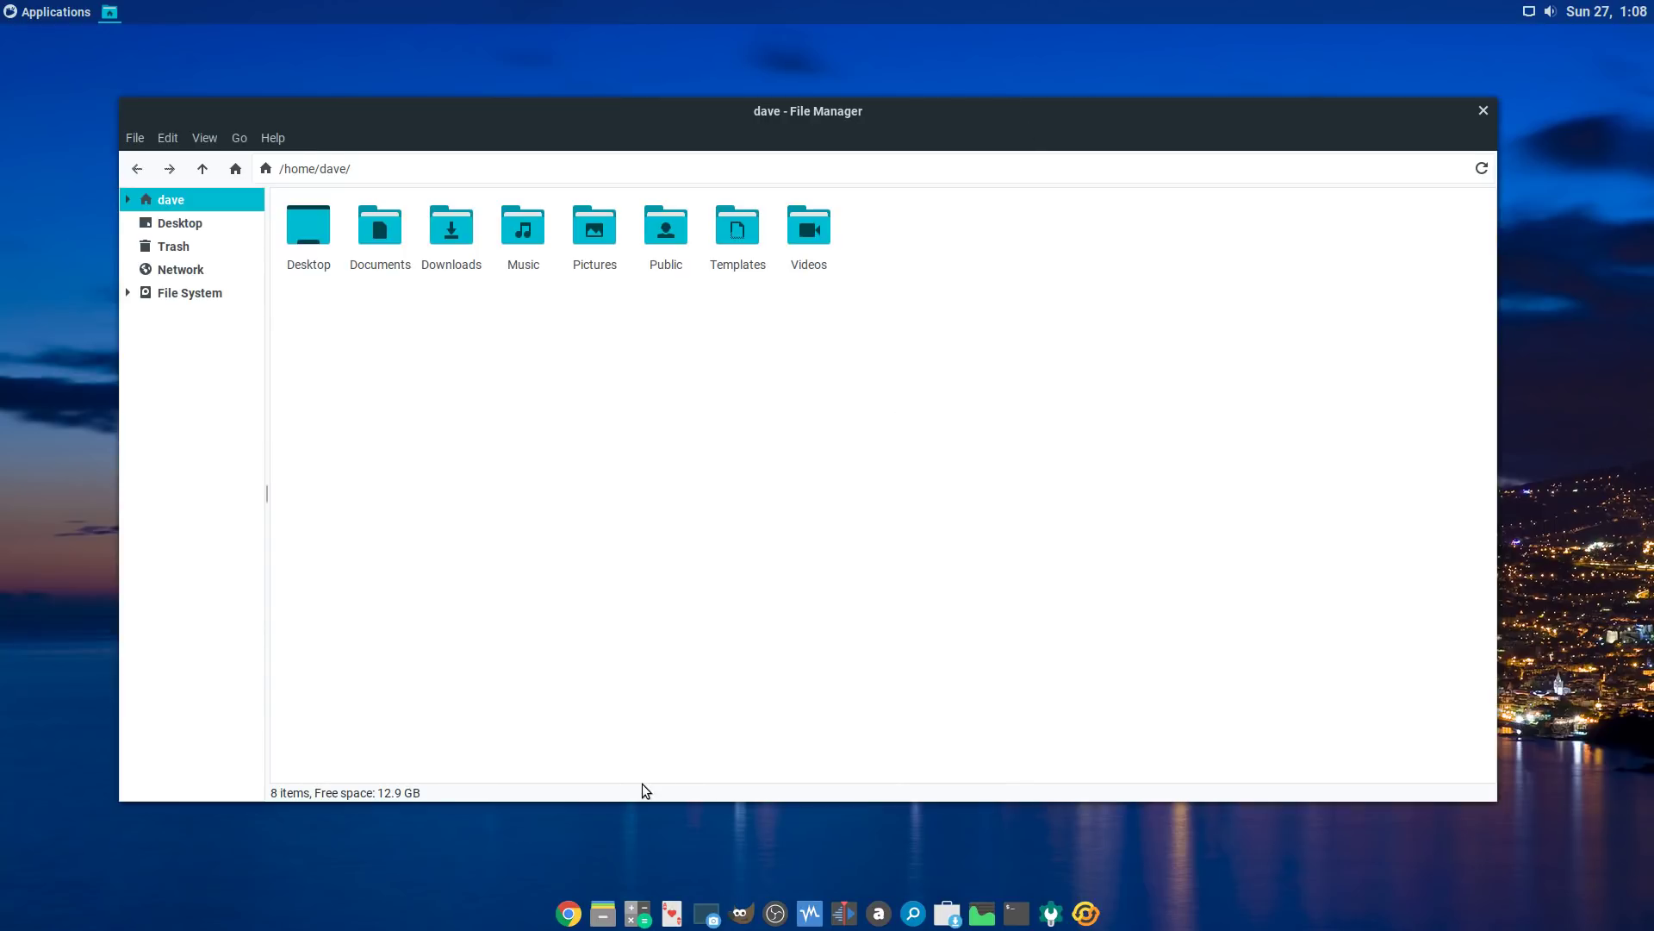
left_click_drag(870, 139, 881, 102)
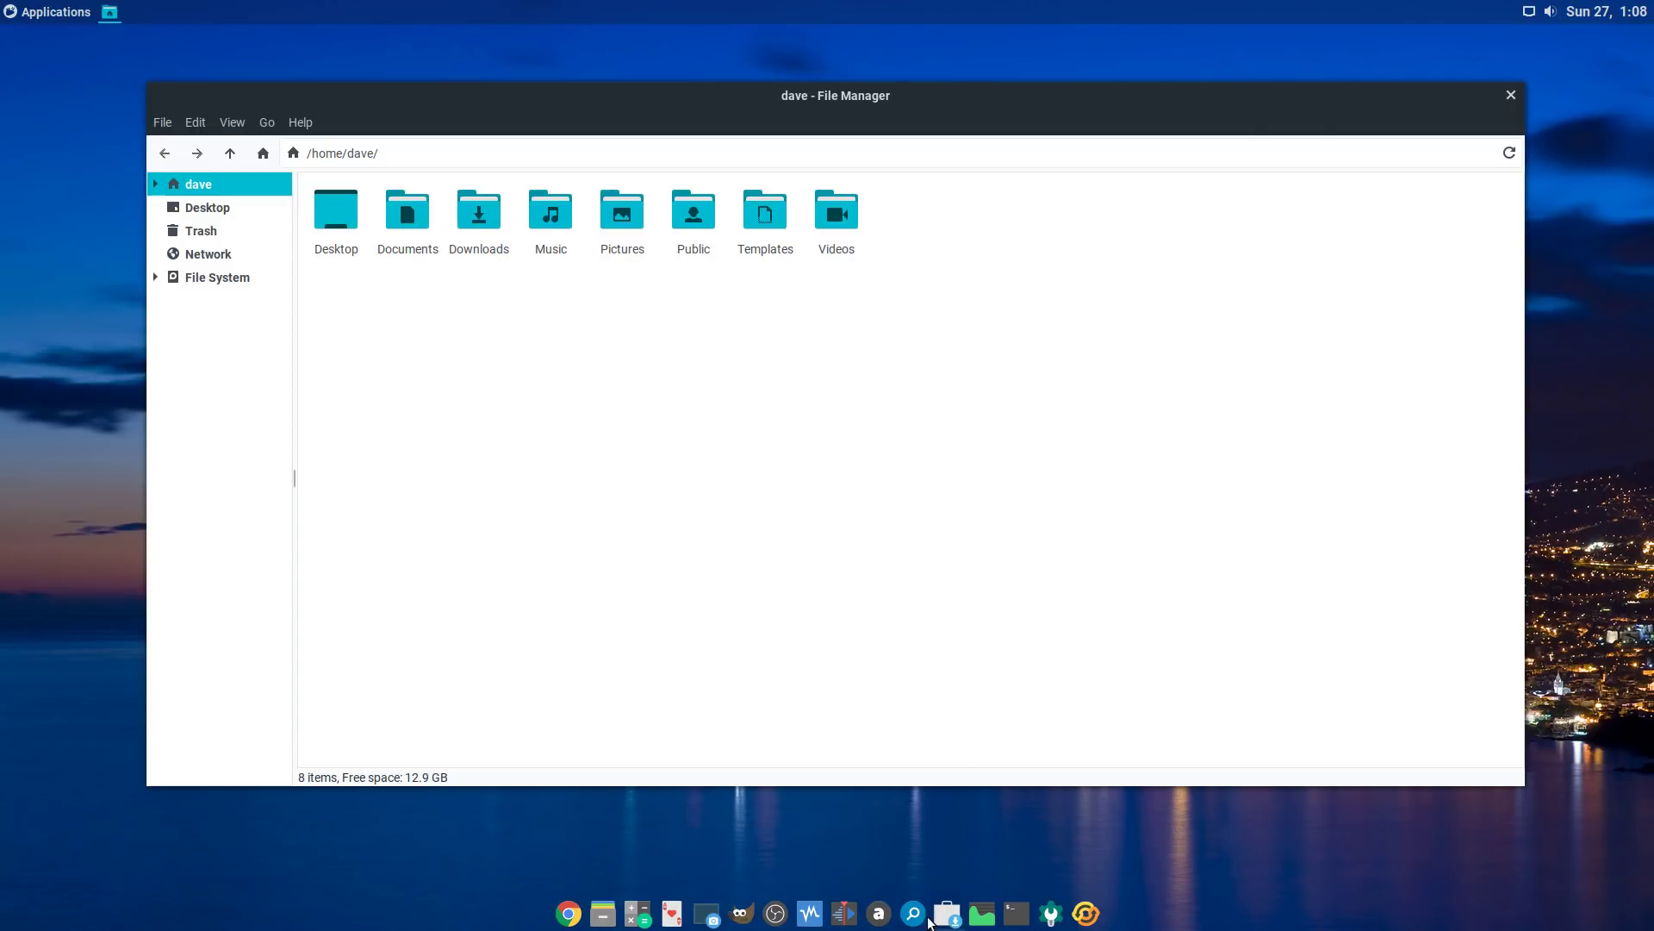
left_click(55, 13)
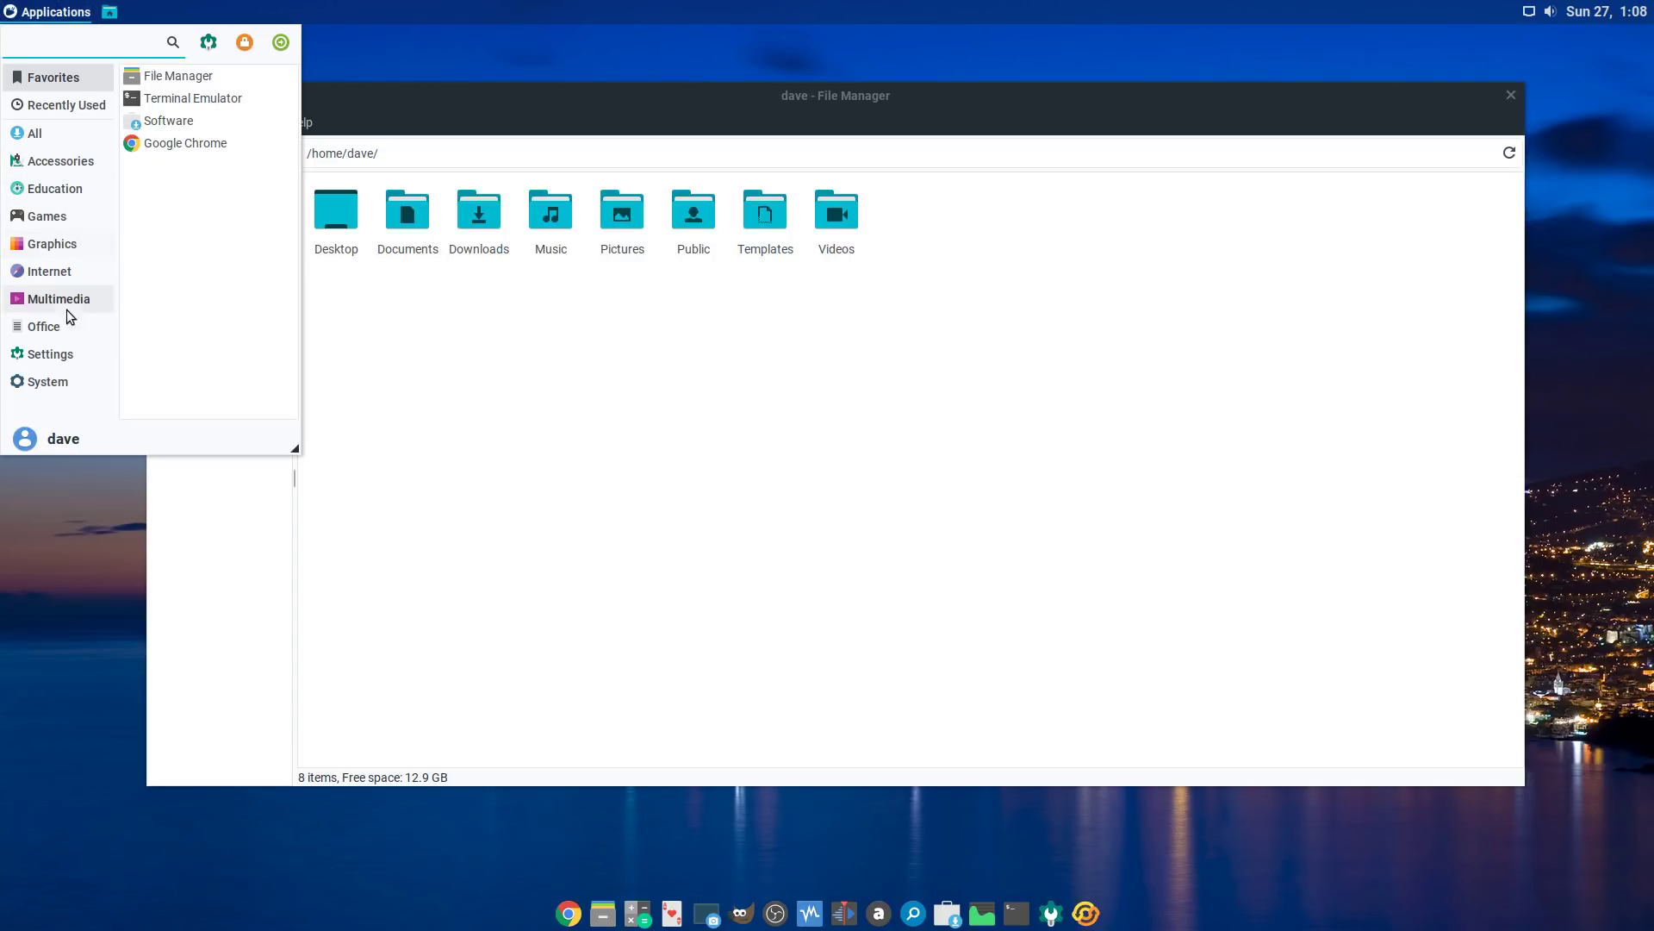
left_click(574, 122)
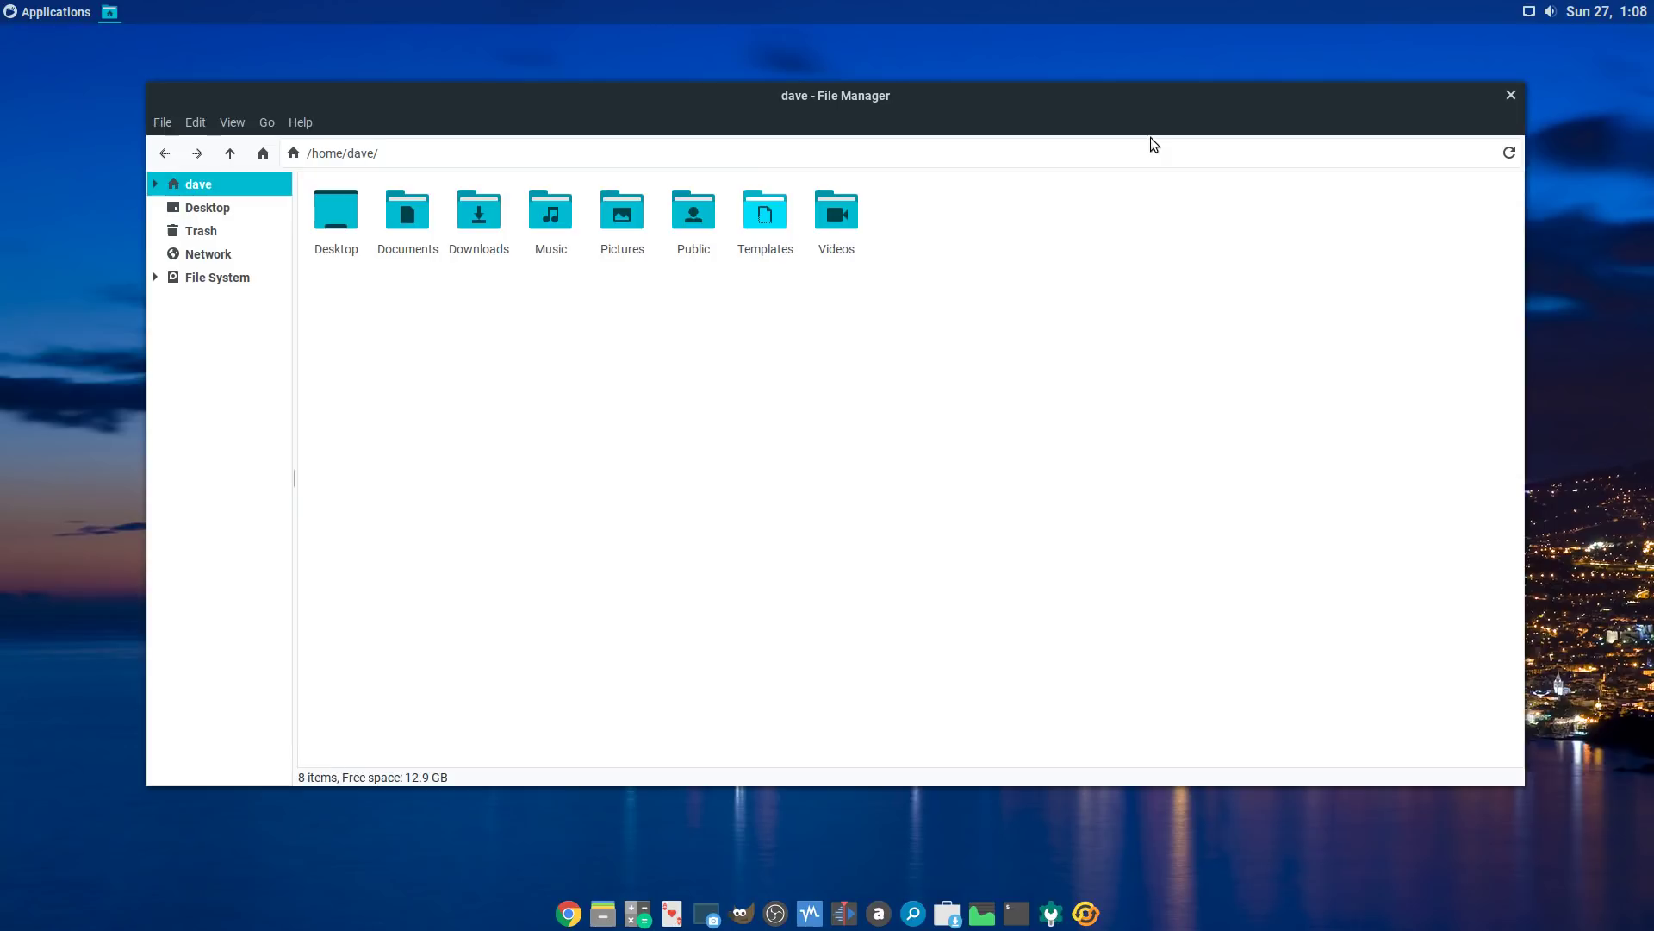
left_click(1512, 96)
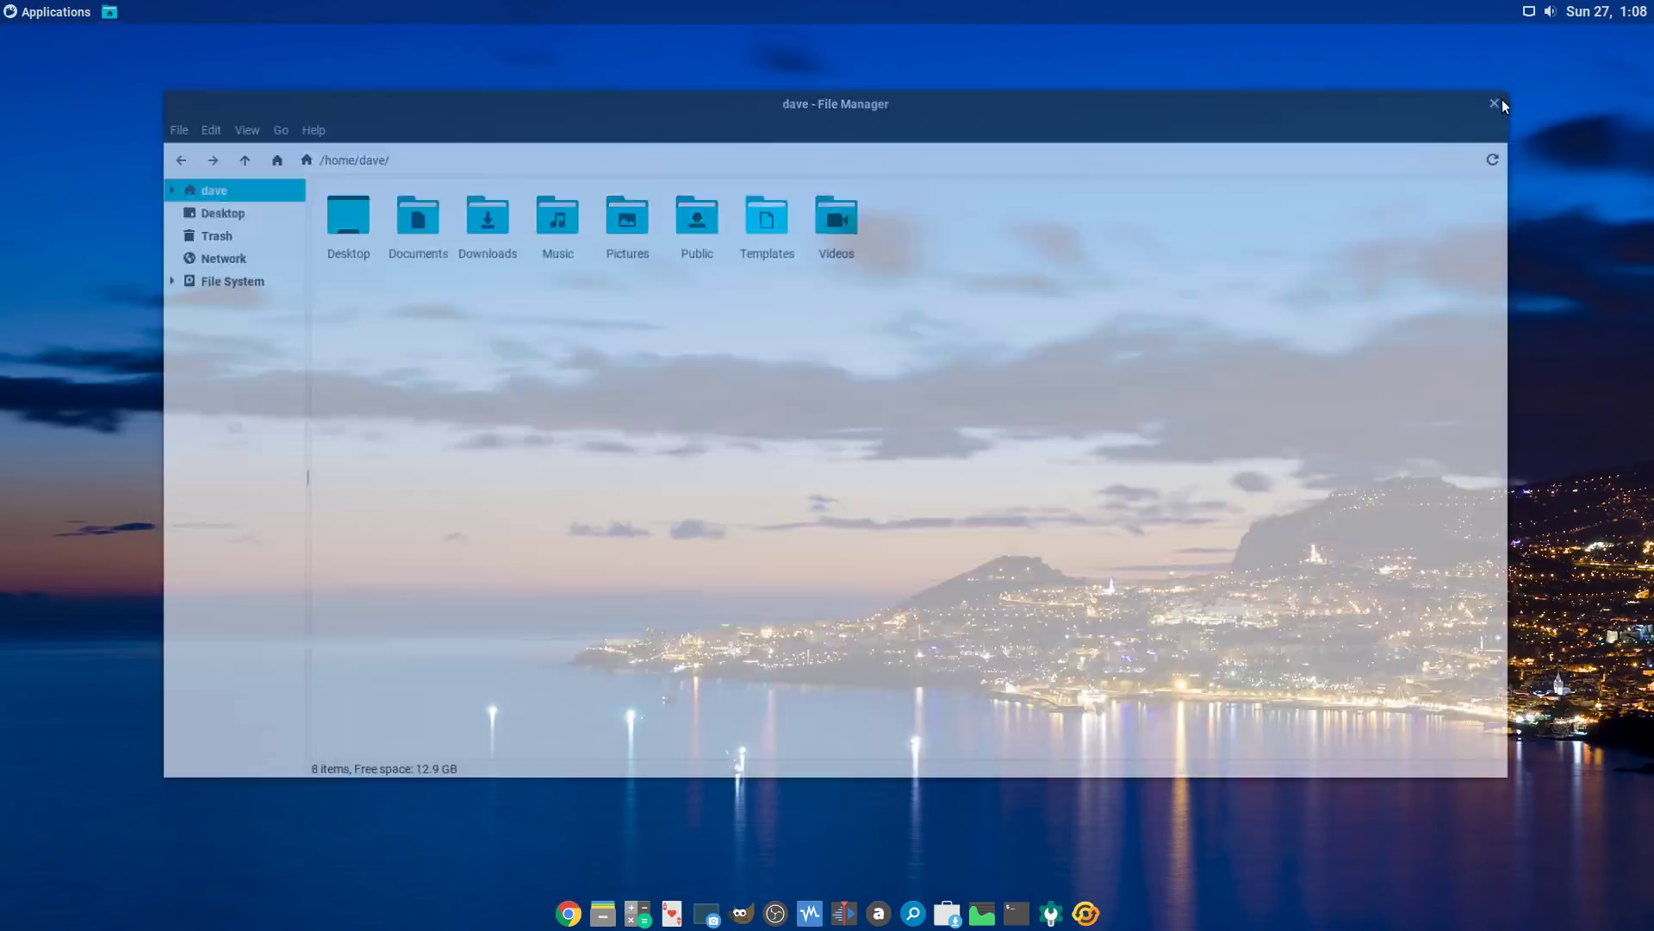
Step: Launch Synaptic Package Manager and authenticate with the account password
left_click(64, 13)
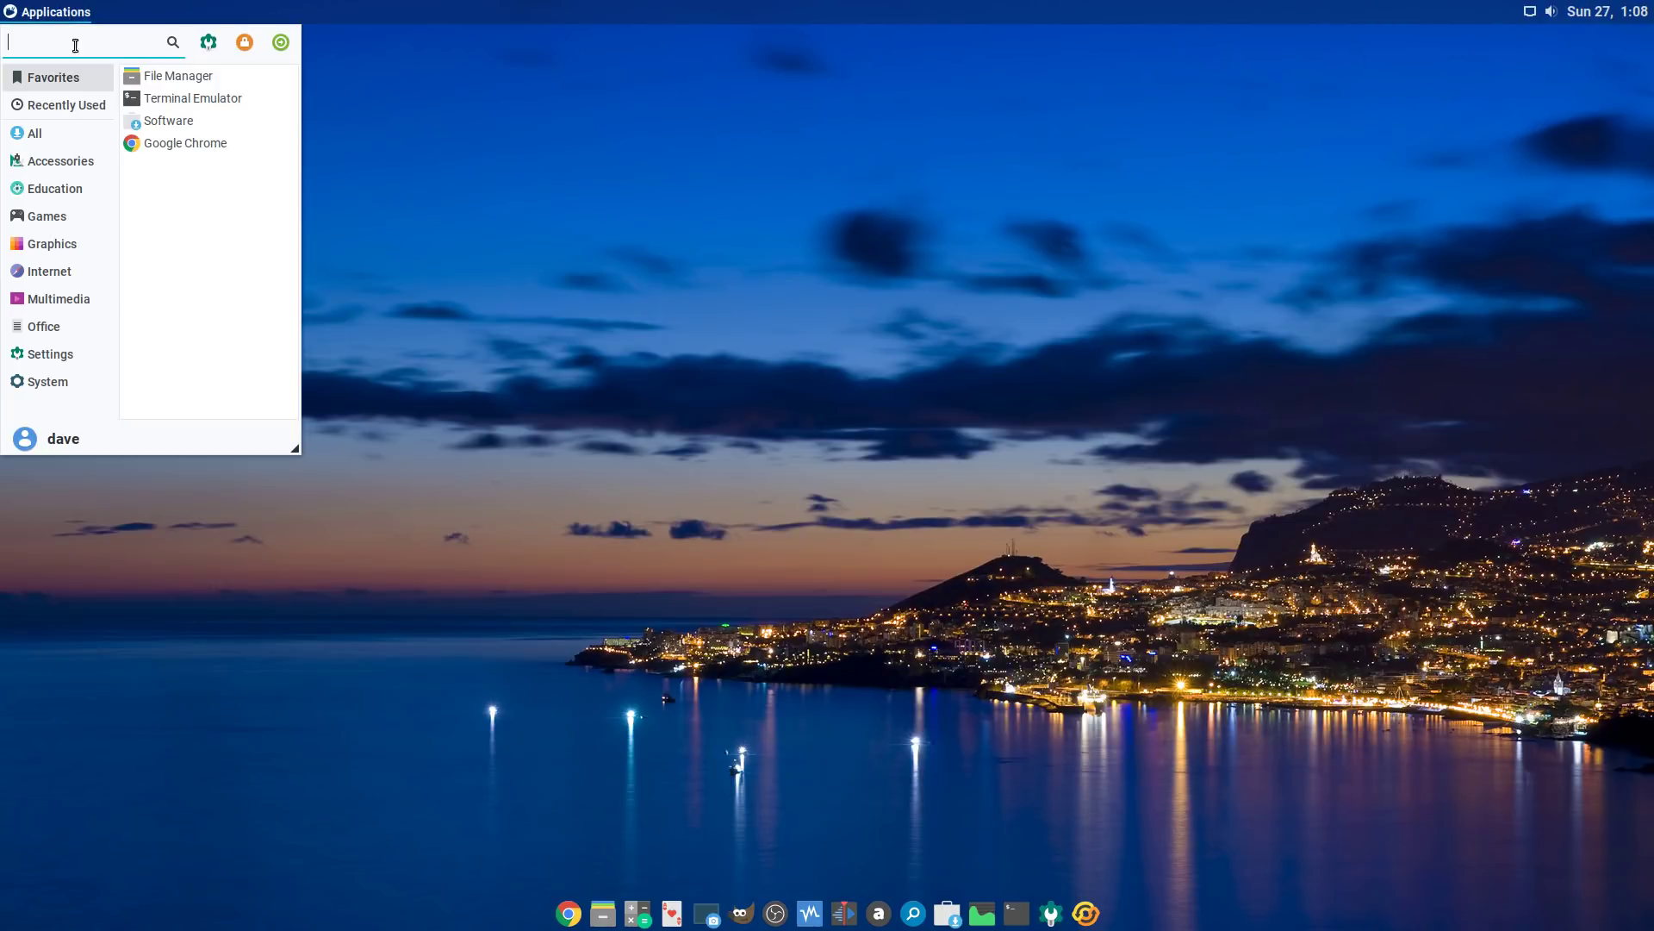
left_click(95, 379)
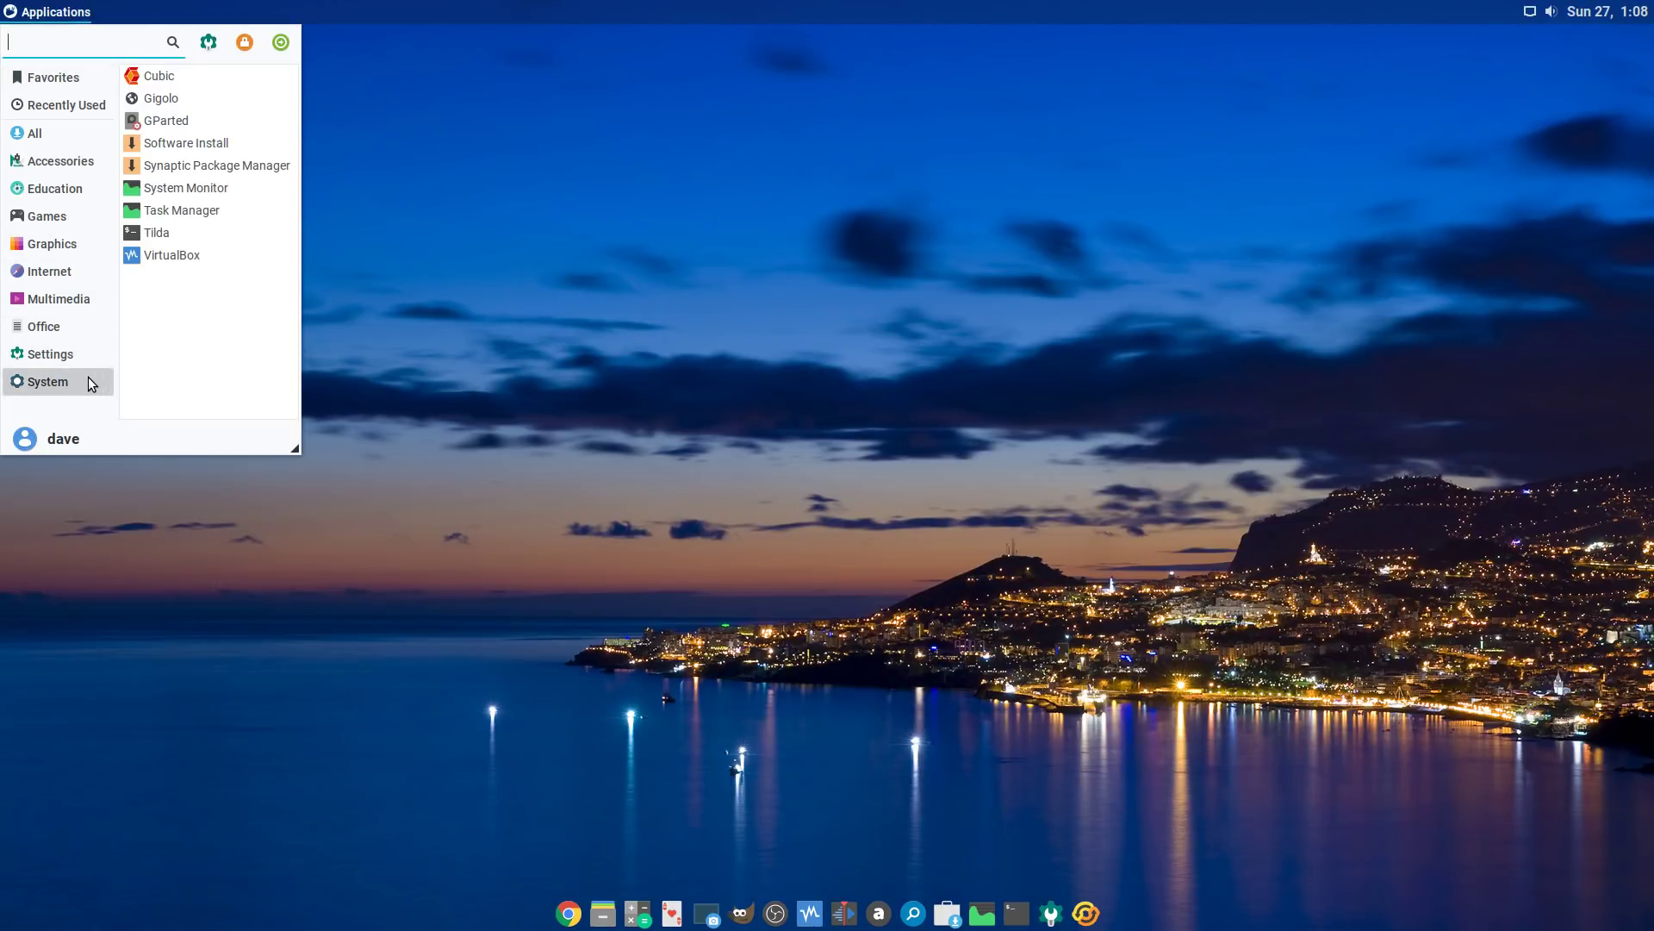
left_click(255, 164)
type("•••")
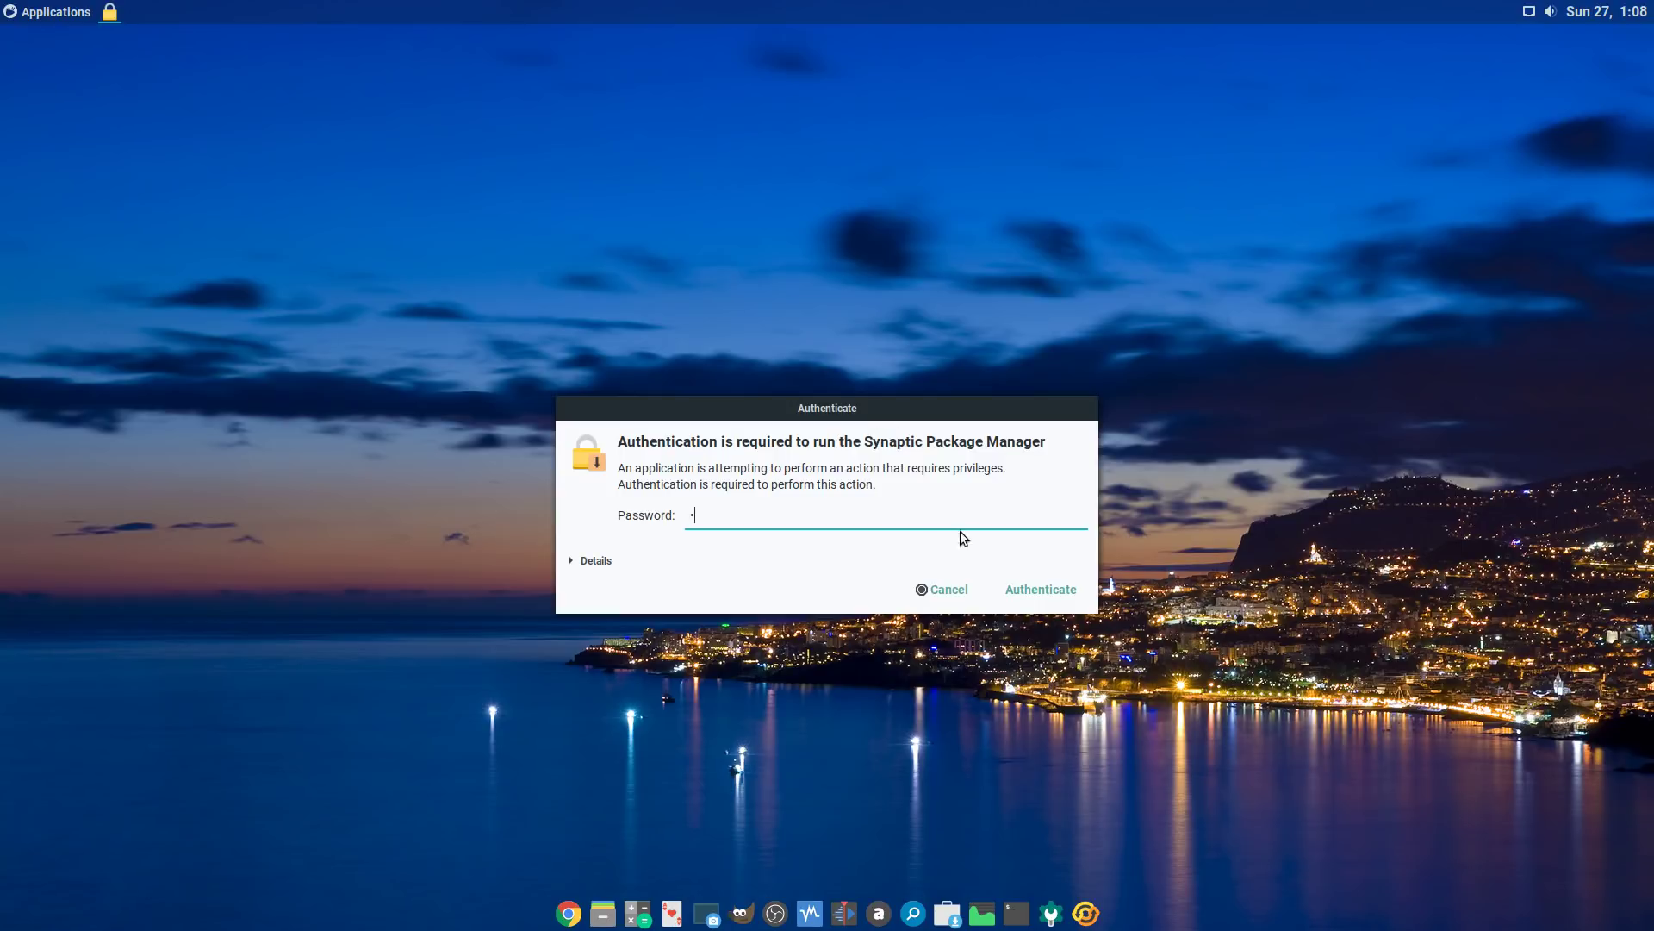
left_click(1046, 587)
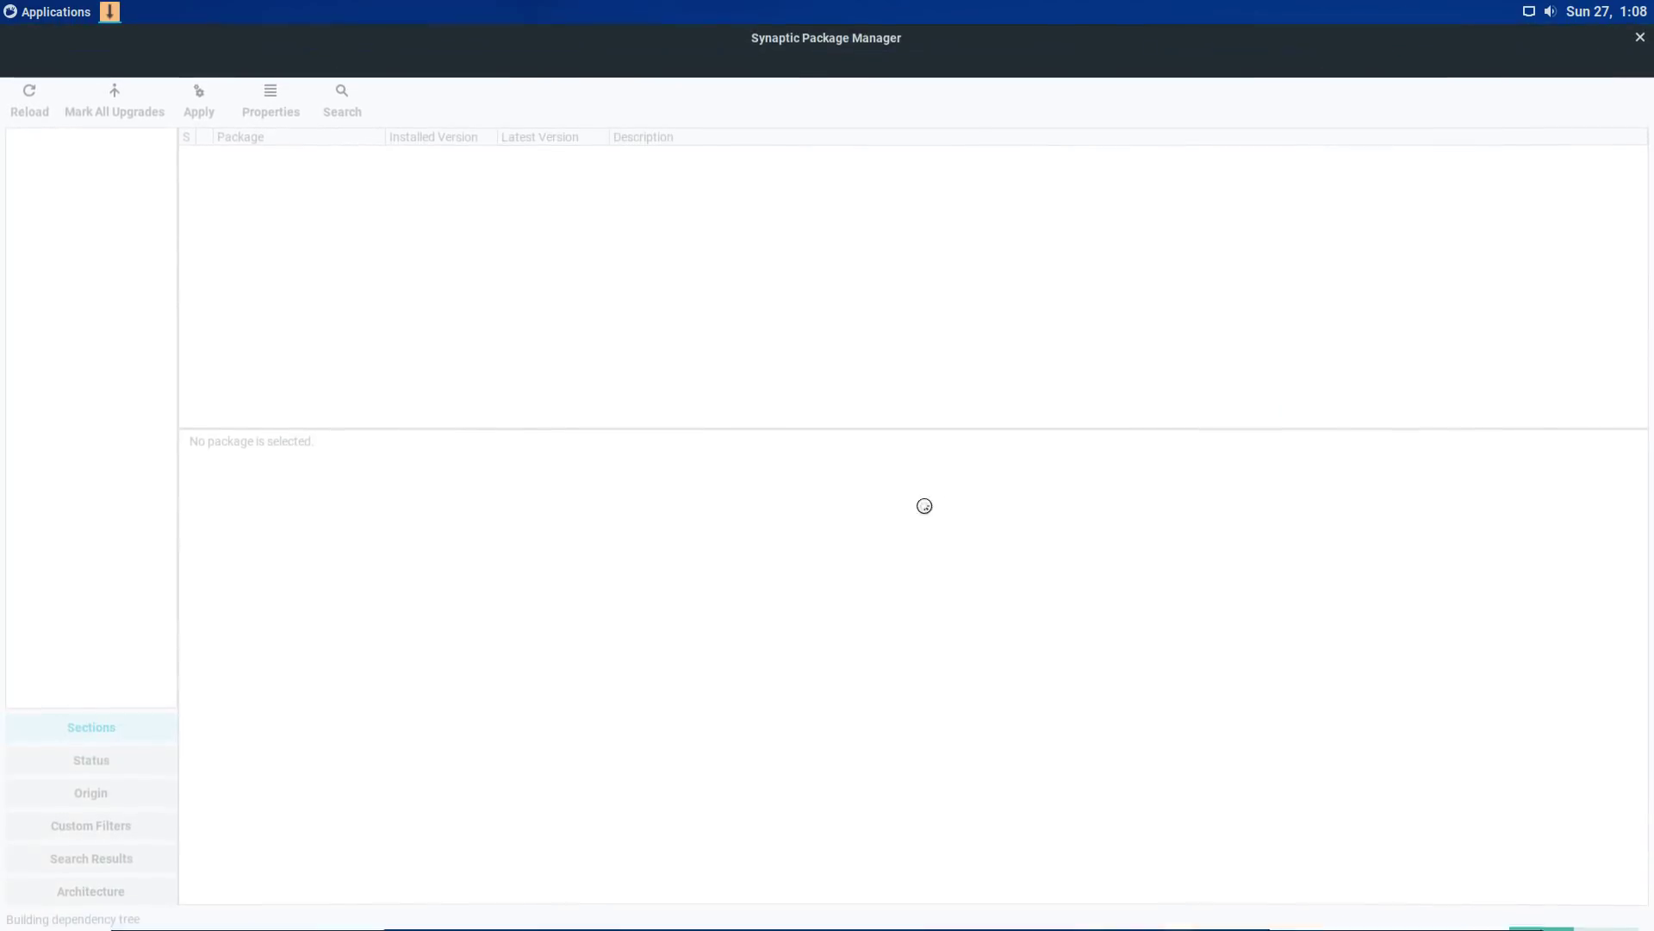
Step: Search the package names and descriptions for compiz
left_click(353, 111)
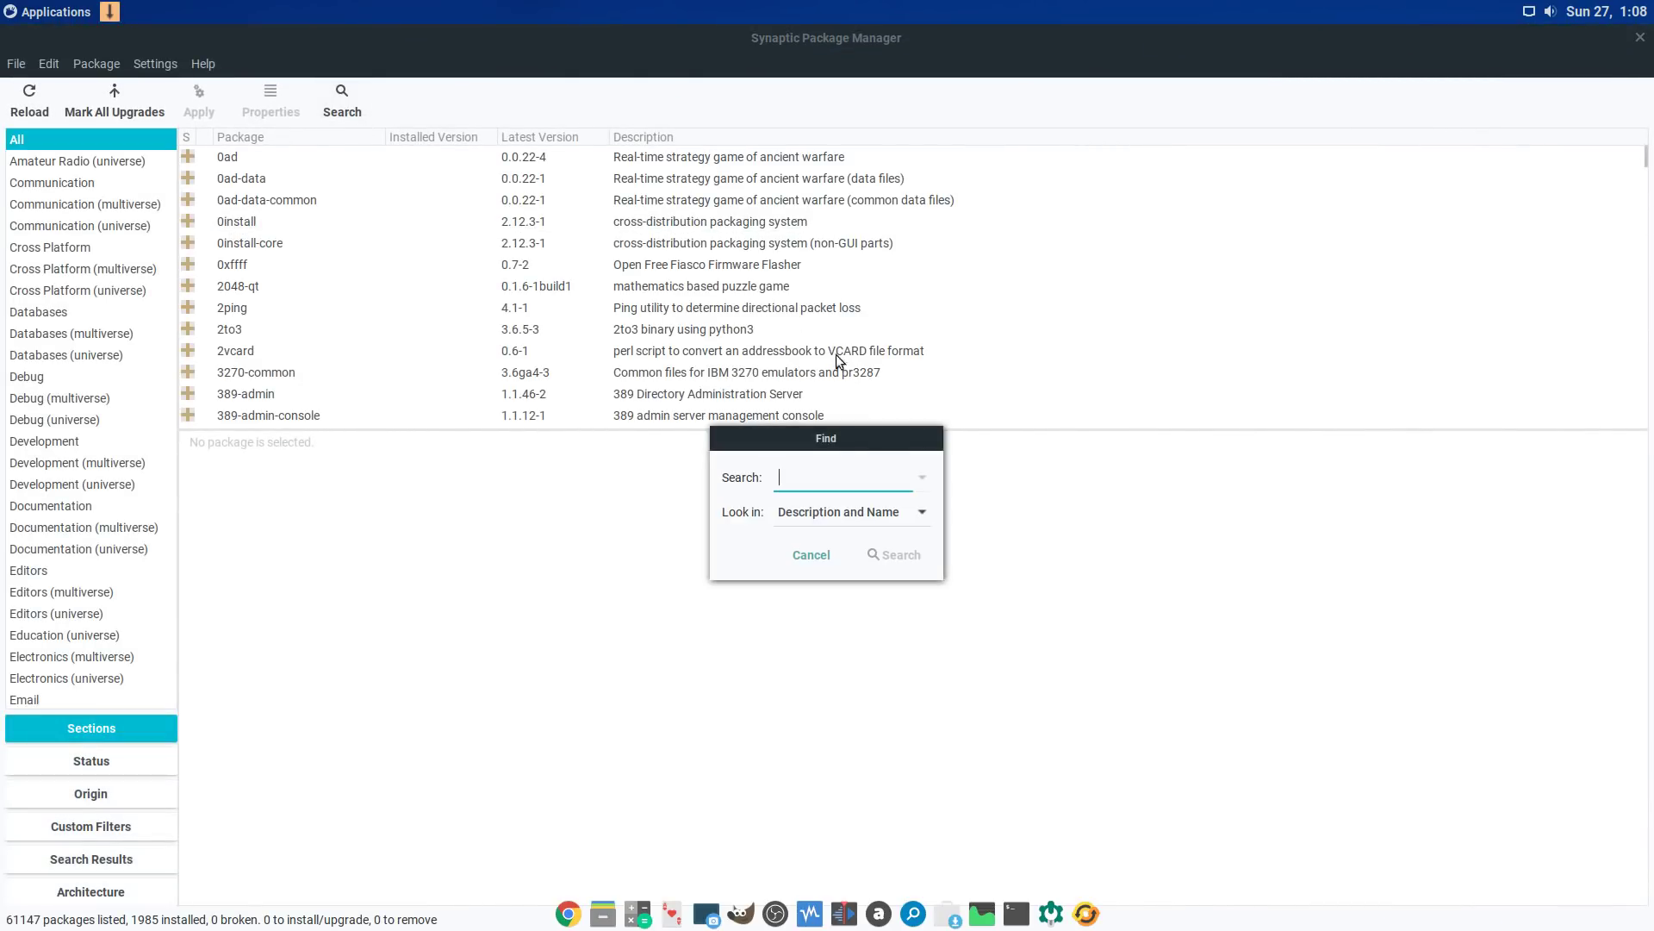
type("compiz")
left_click(922, 550)
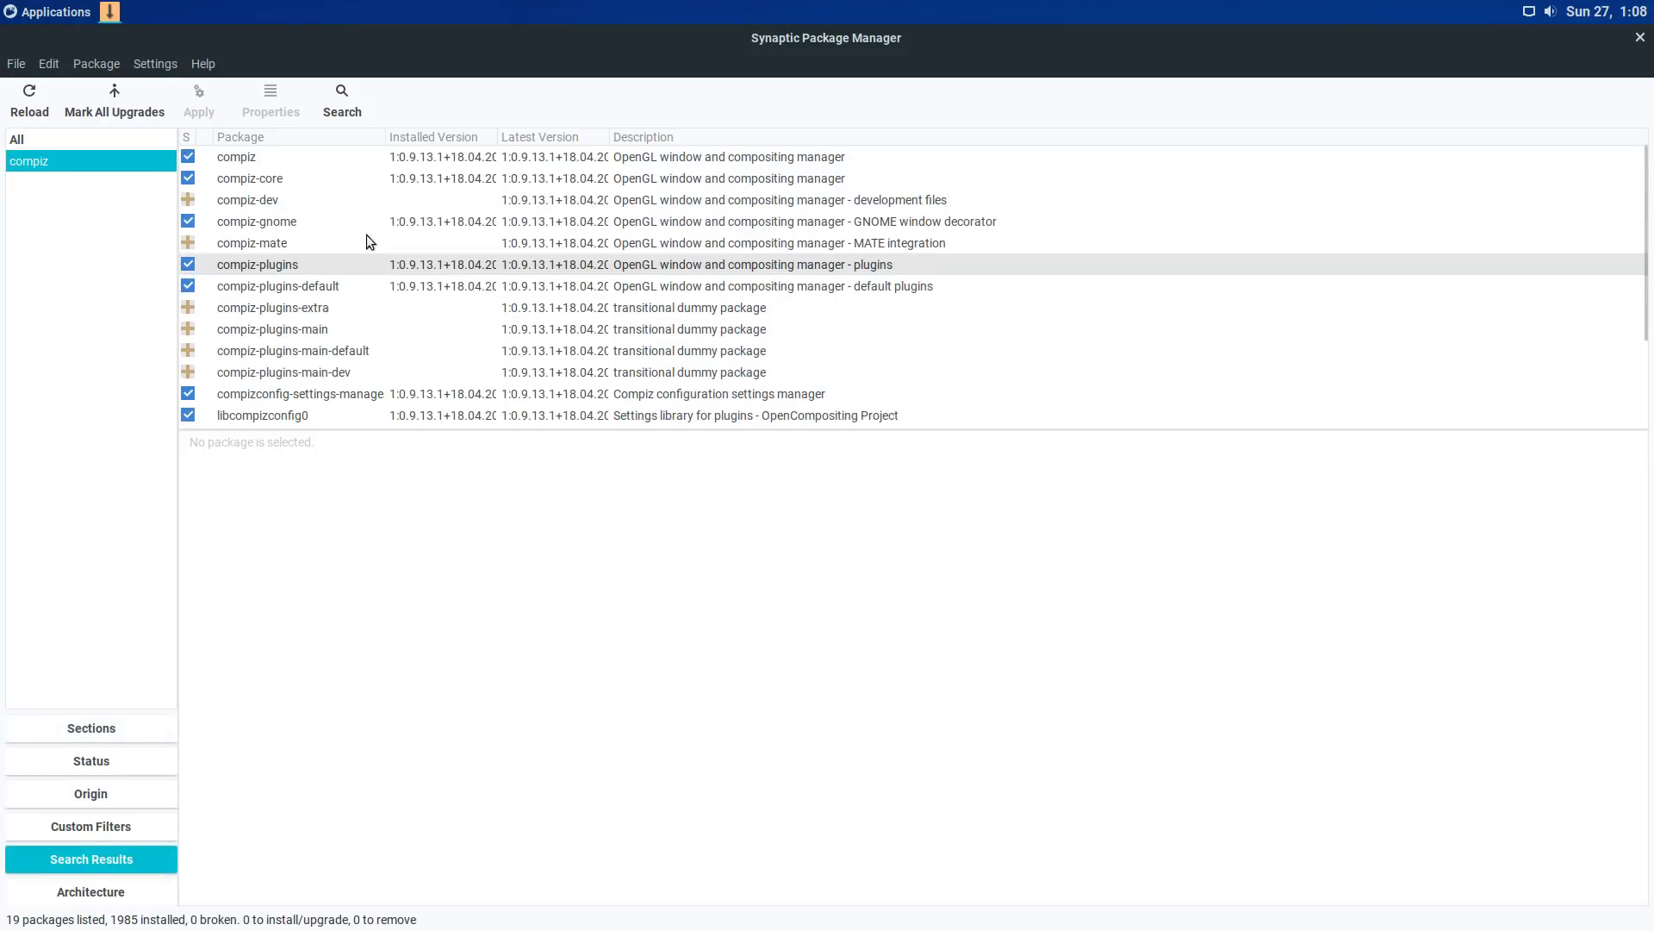
Step: Review the compiz, compiz-plugins and compizconfig-settings-manager packages and their descriptions in the search results
left_click(328, 160)
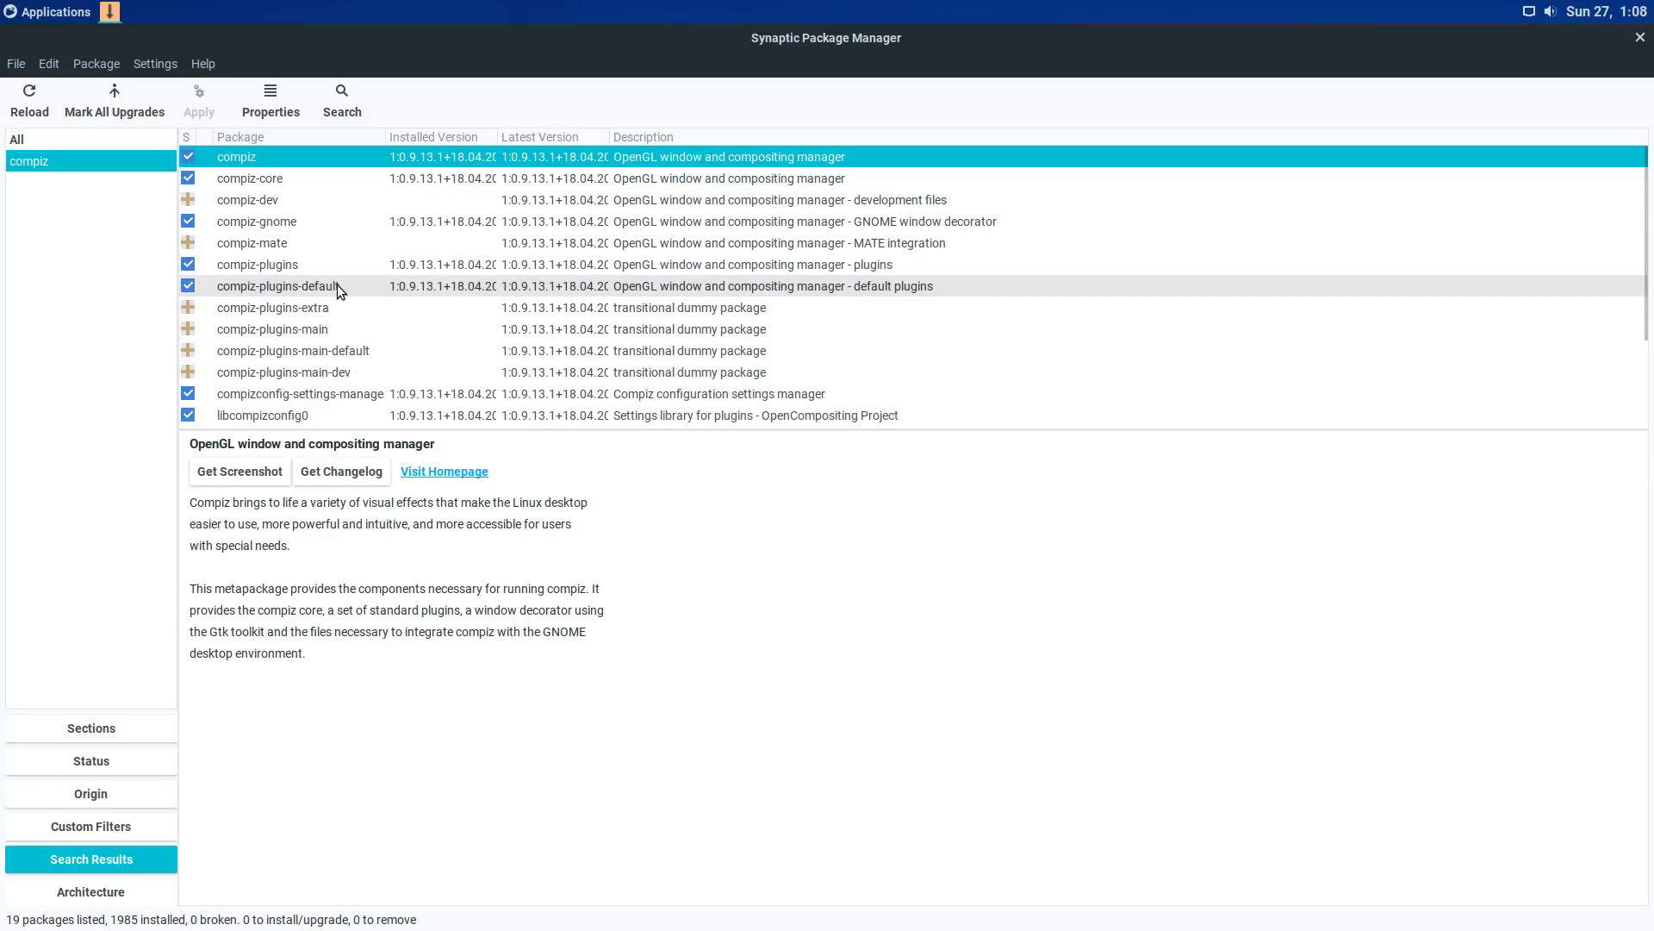
left_click(336, 262)
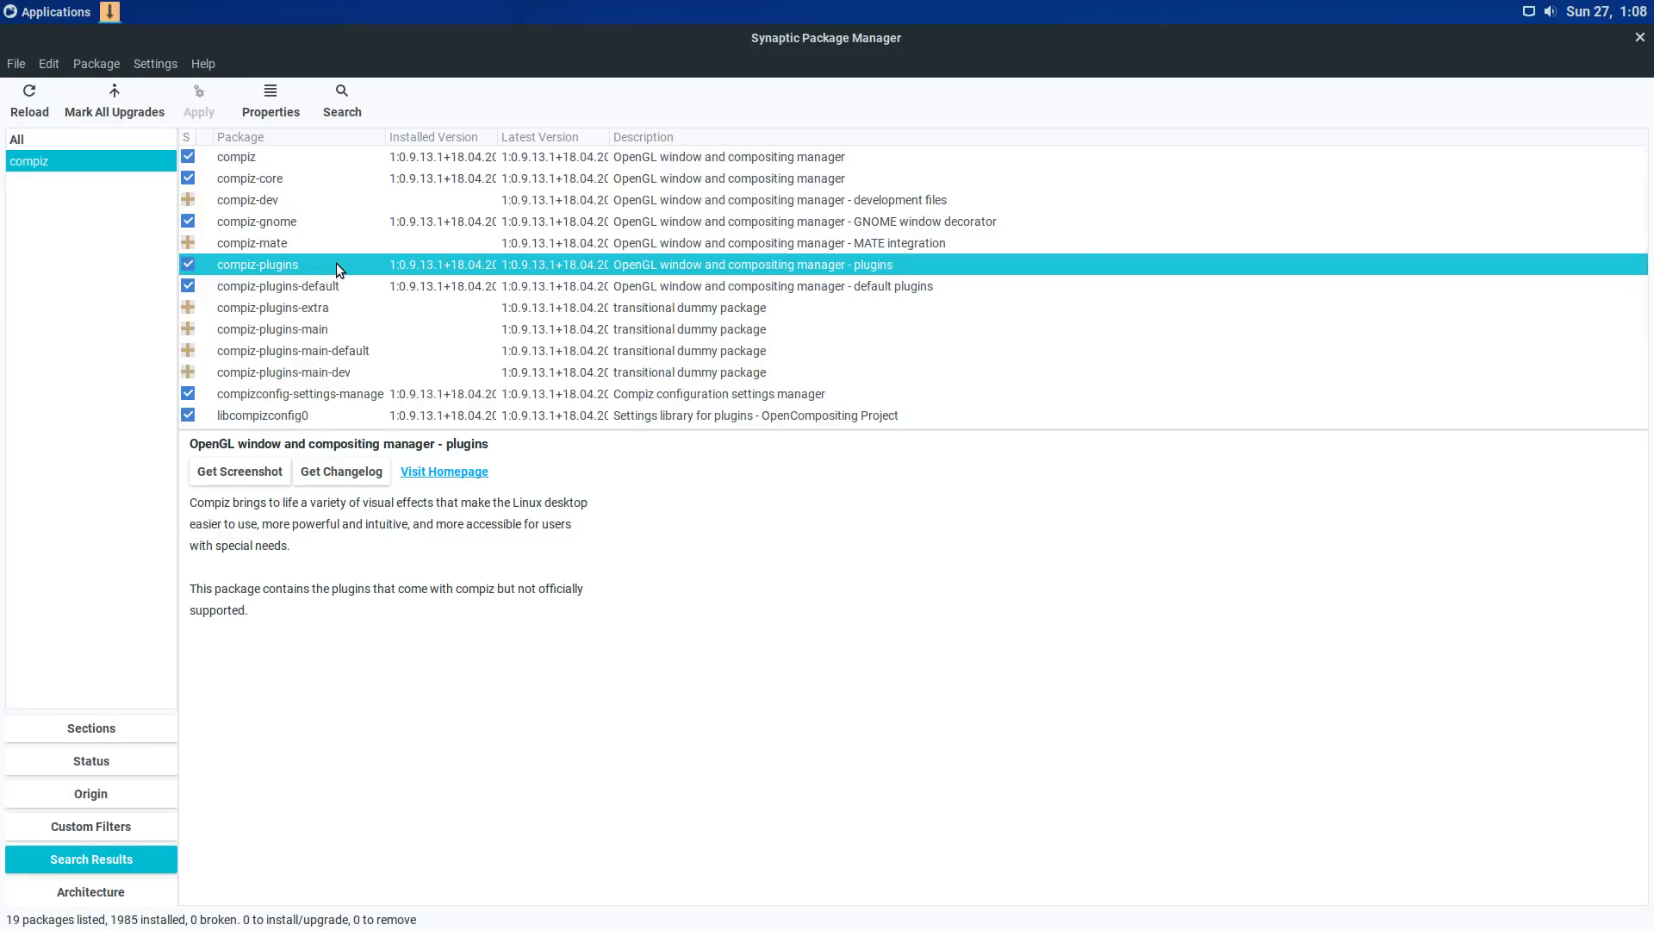
left_click(374, 392)
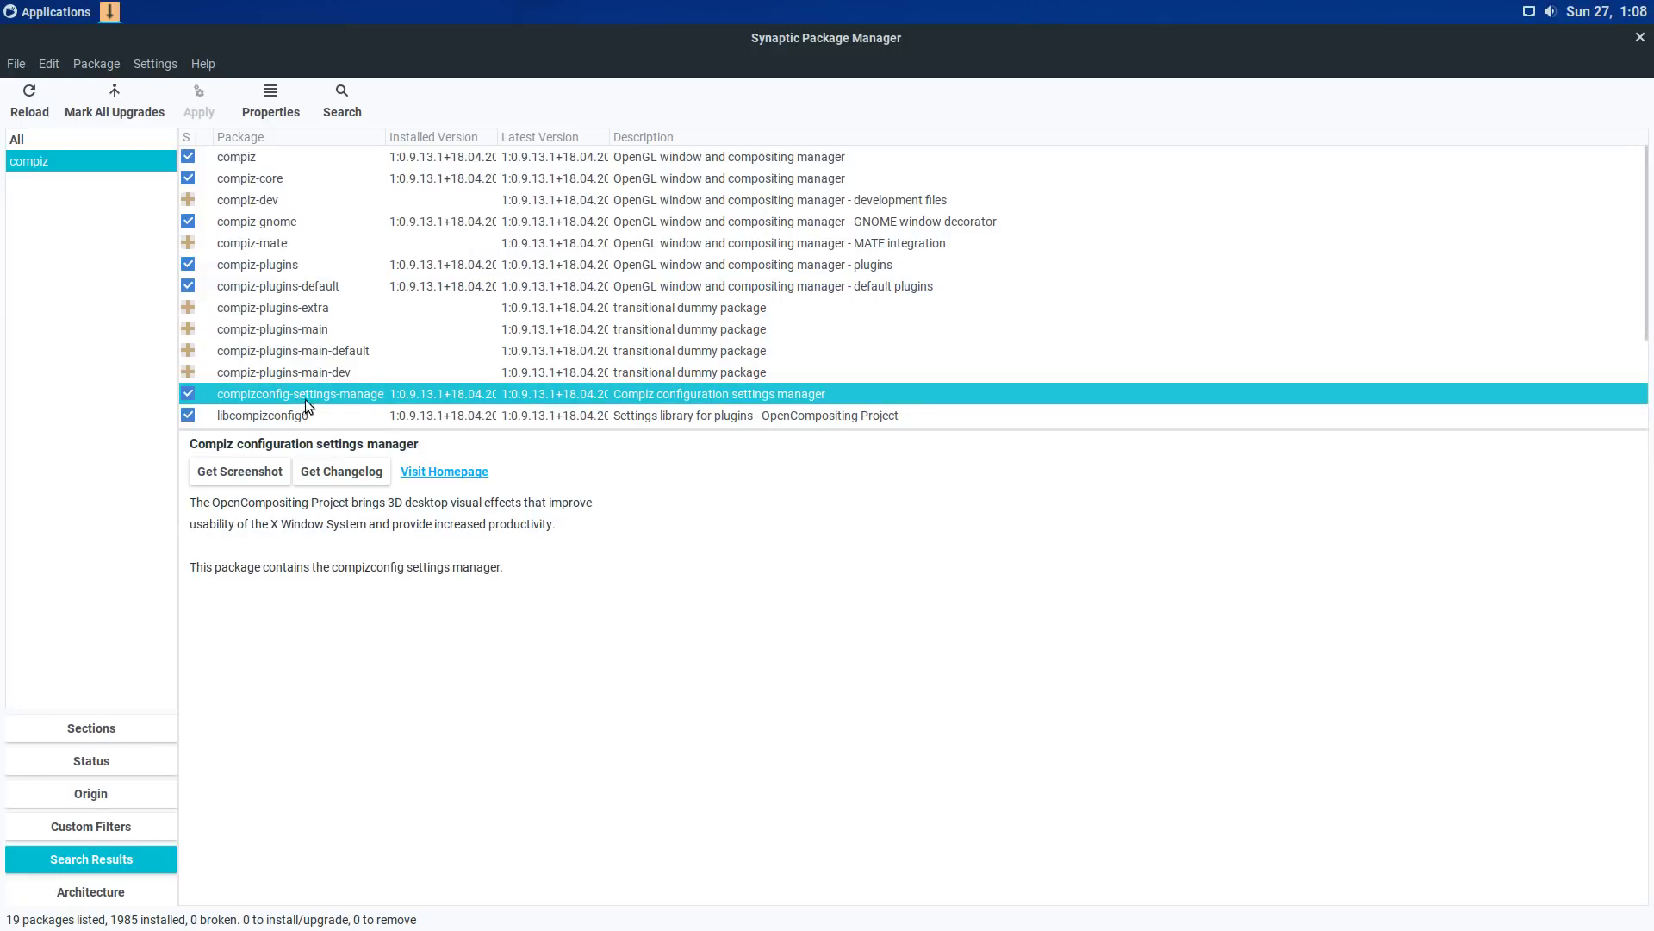
left_click(334, 163)
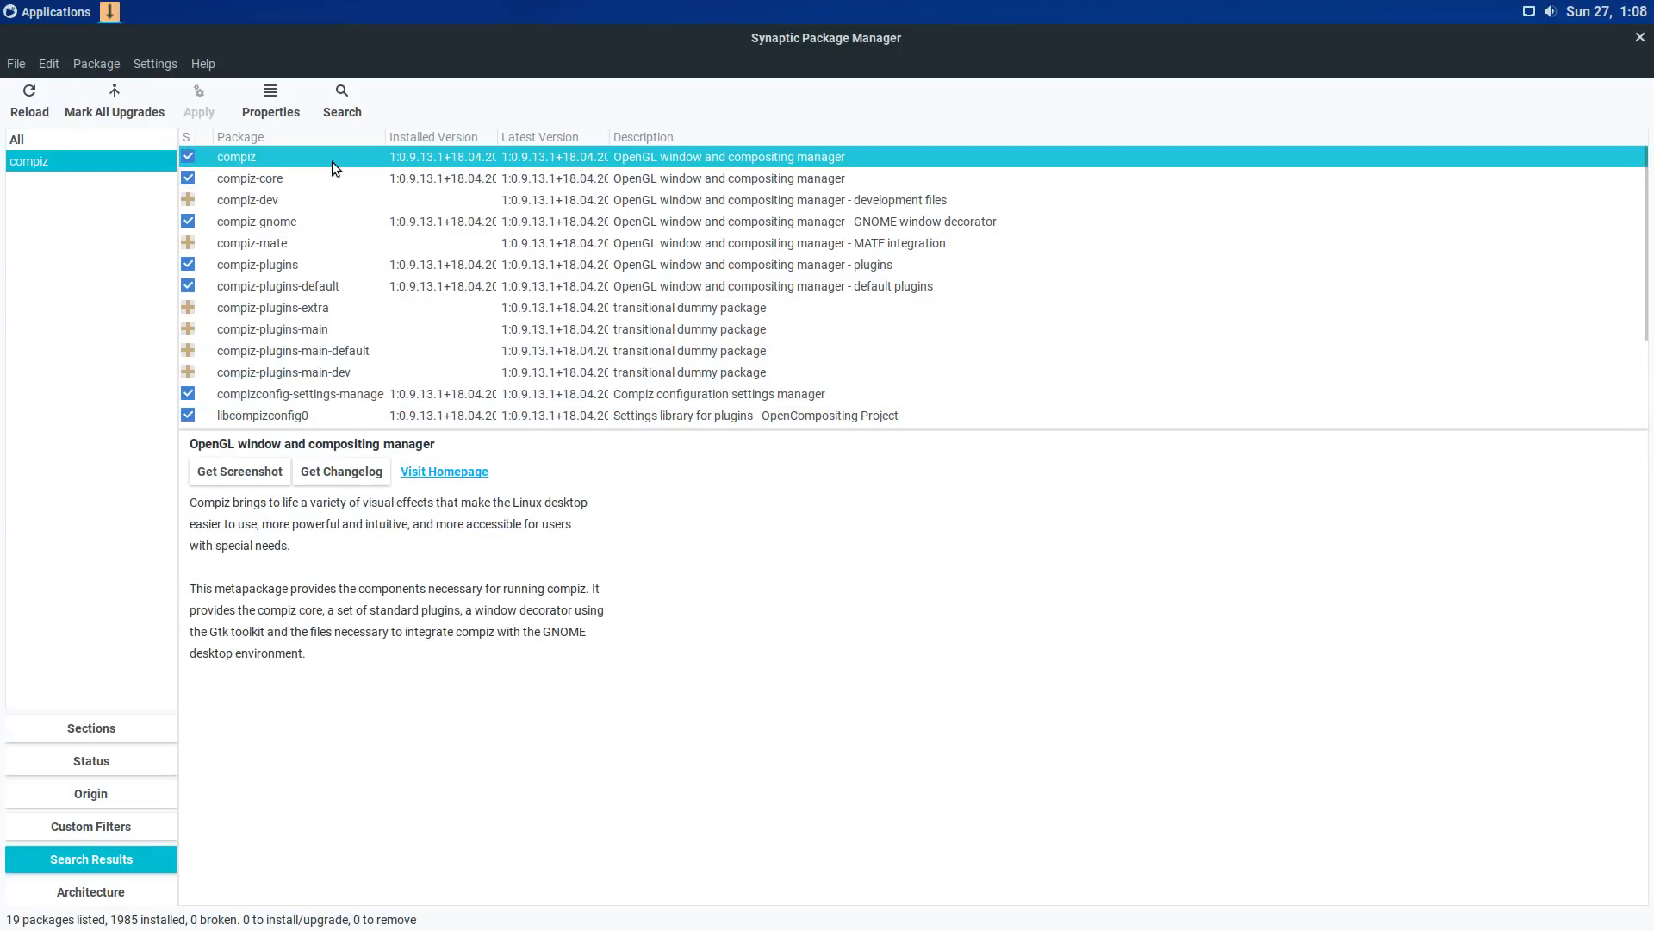
left_click(334, 264)
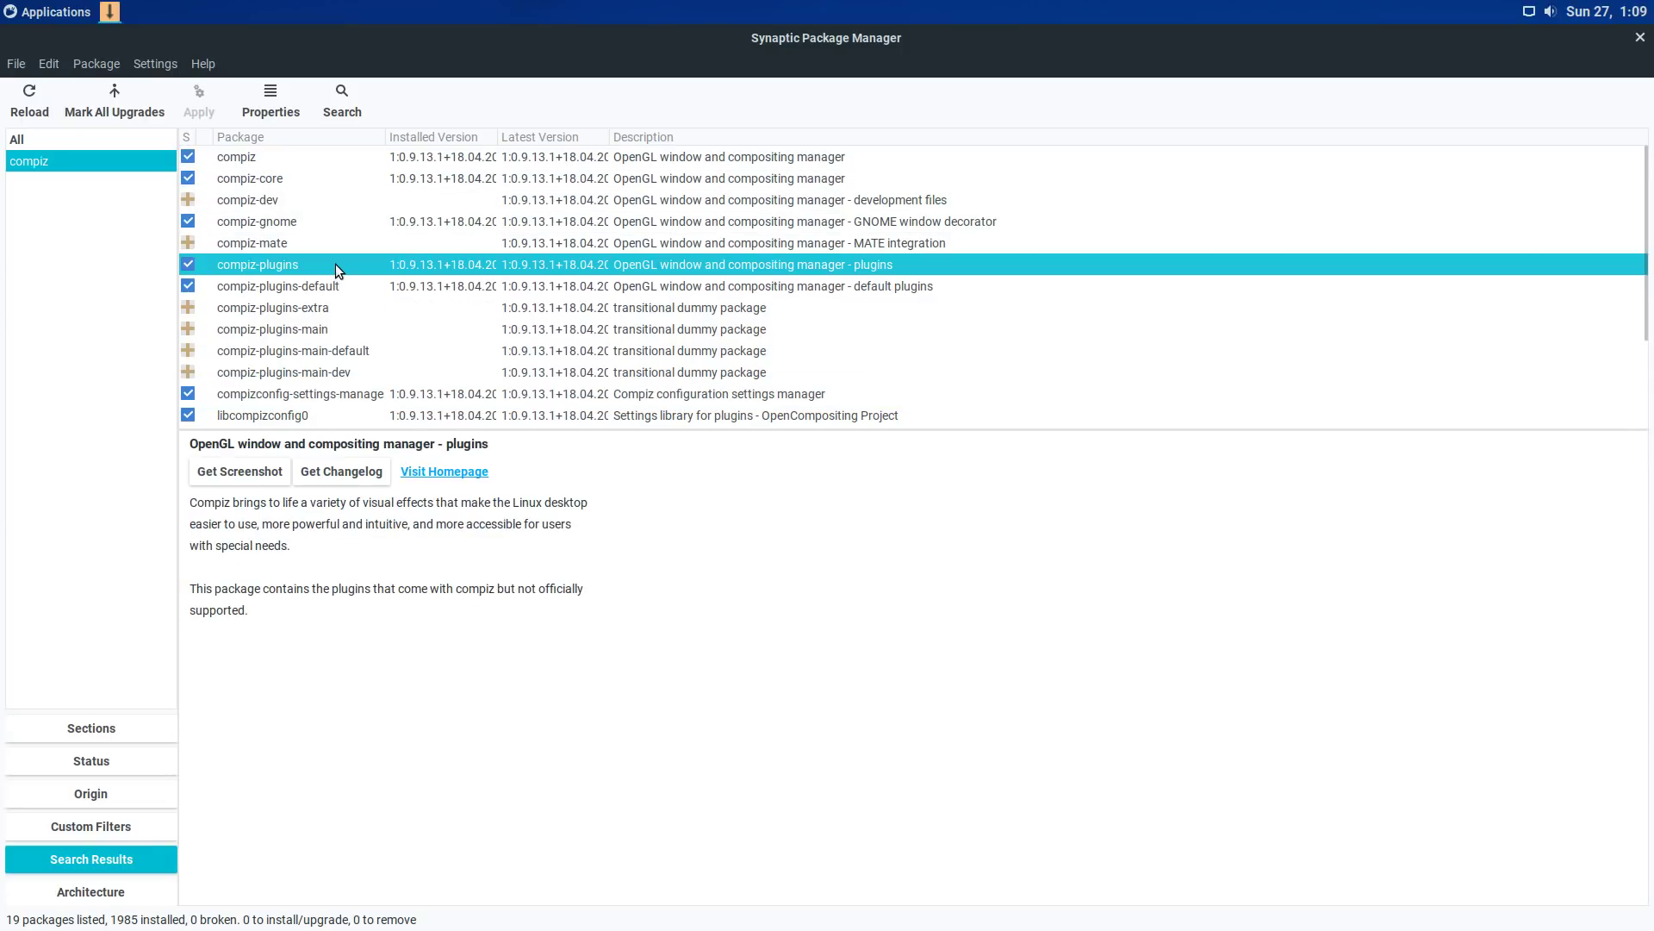
left_click(349, 398)
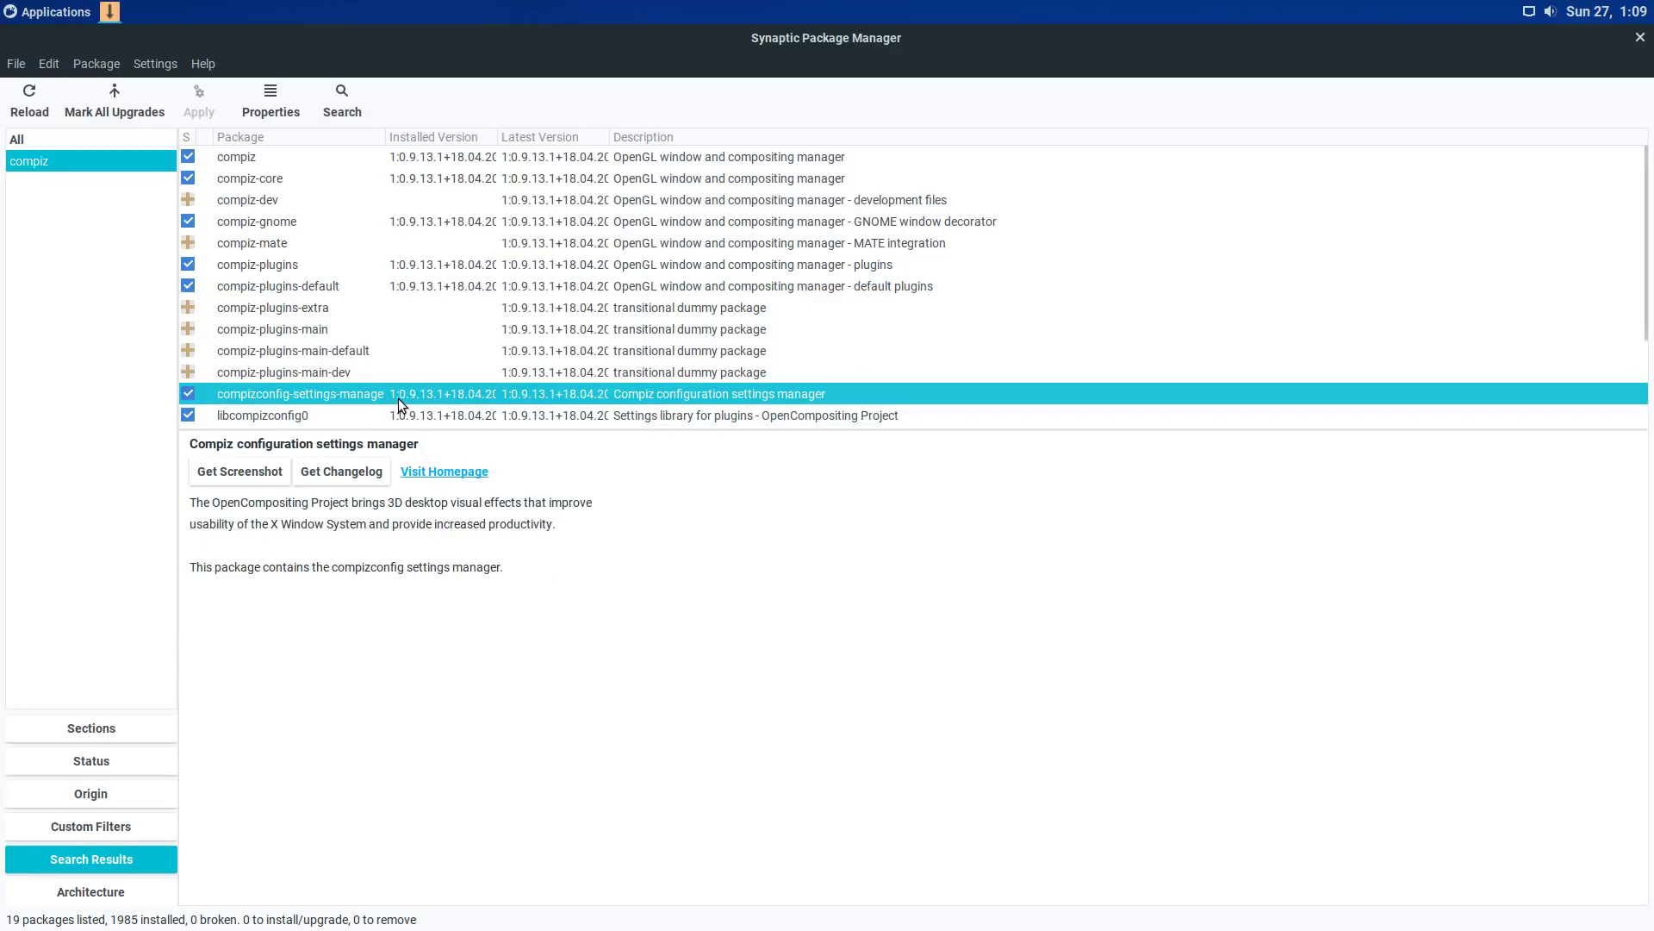
scroll(364, 210, "down", 3)
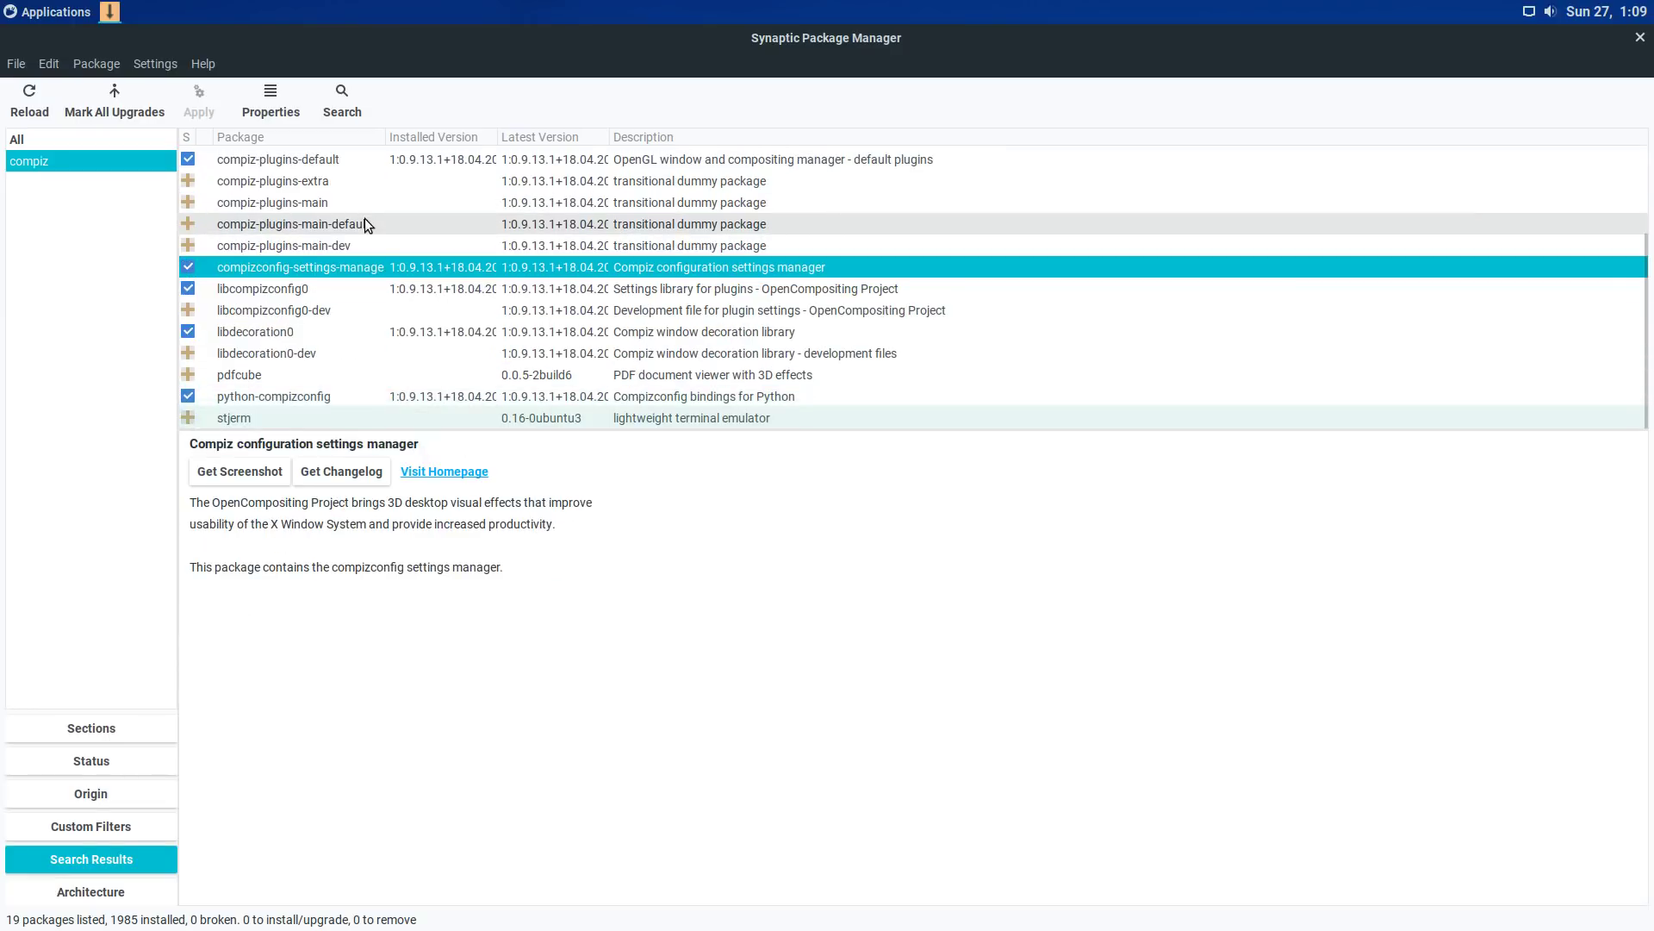
Step: Search the package names and descriptions for metacity
left_click(346, 96)
type("metacity")
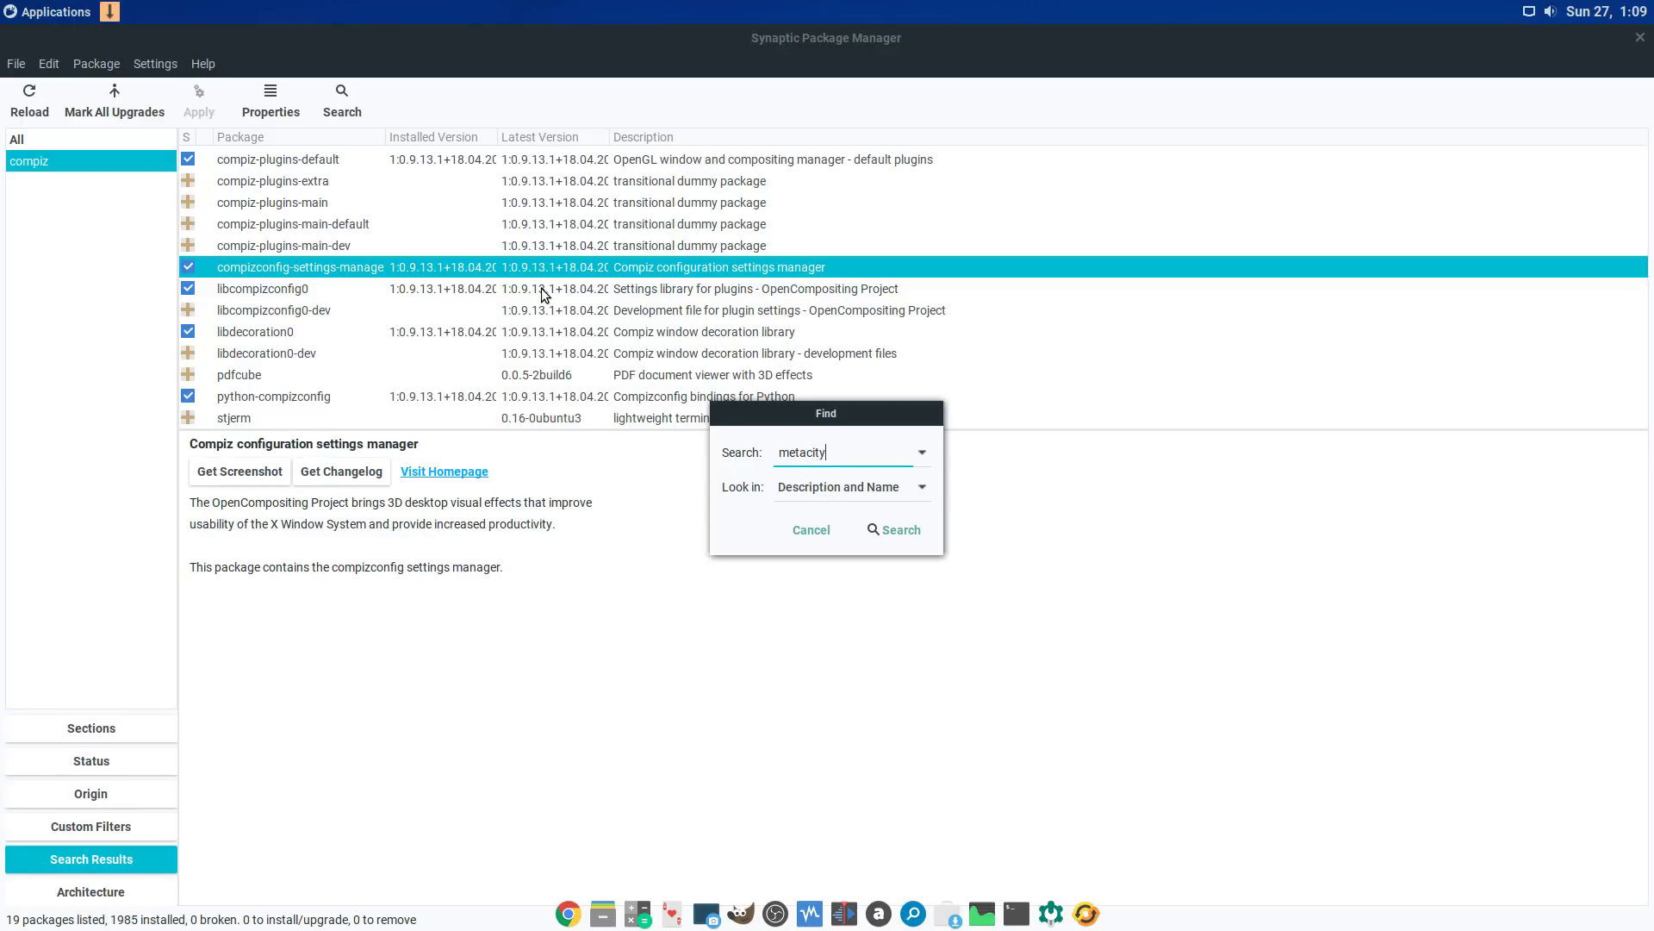
key("Return")
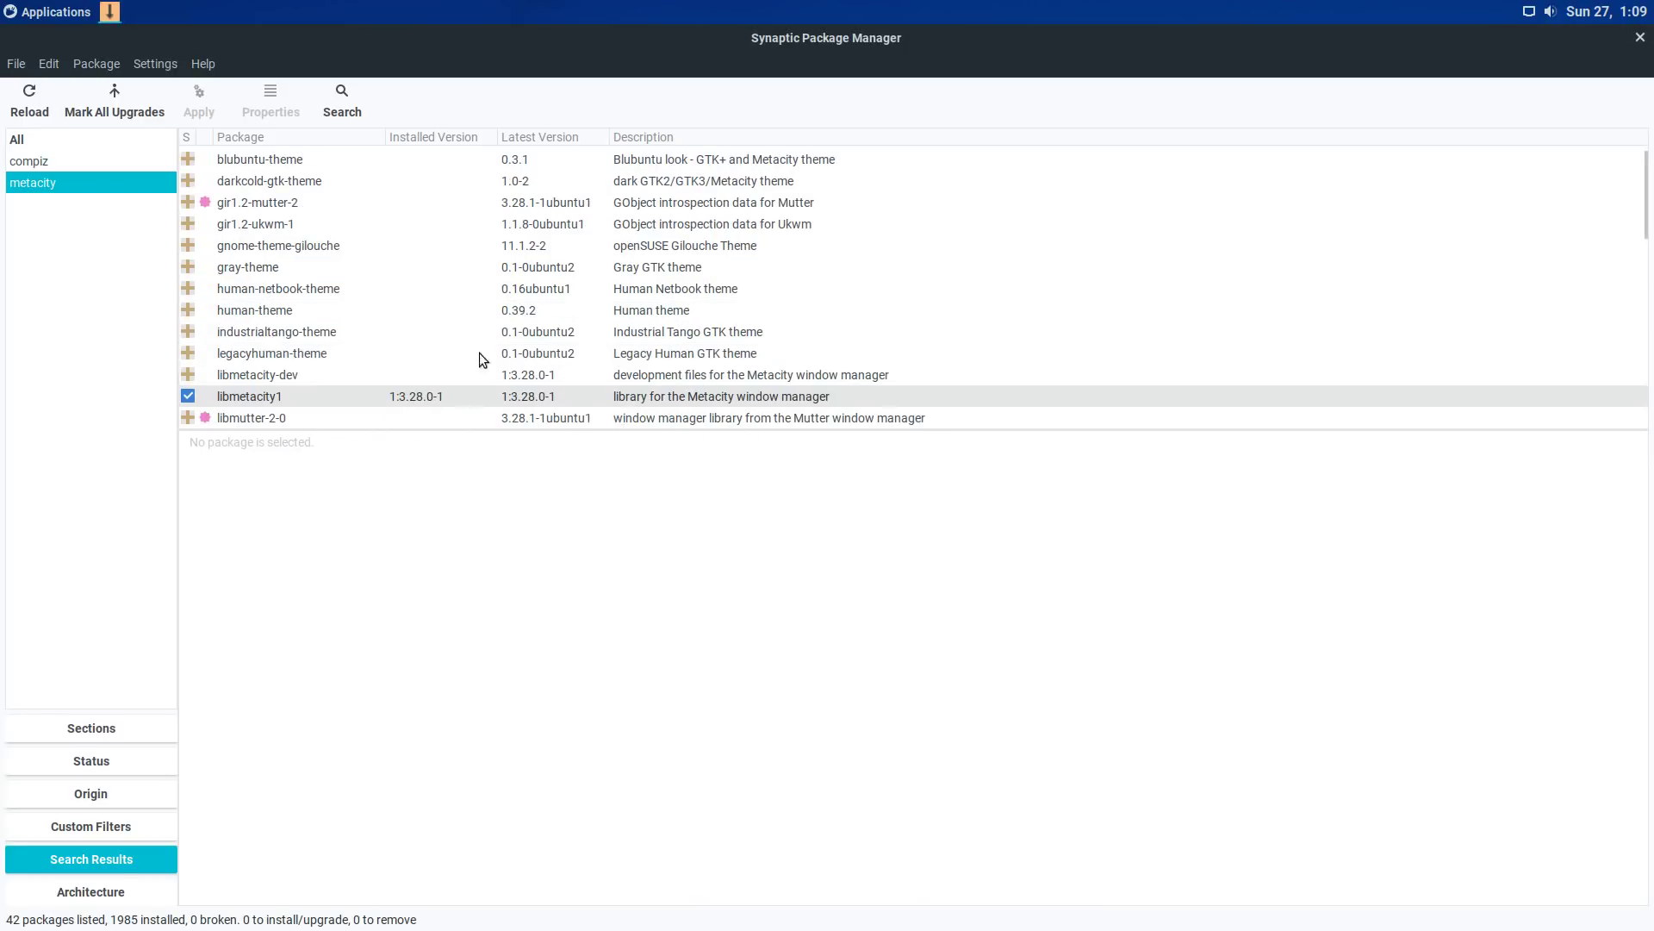
Step: Examine the metacity and metacity-common packages in the results, and close the package manager
scroll(479, 264, "down", 6)
left_click(479, 258)
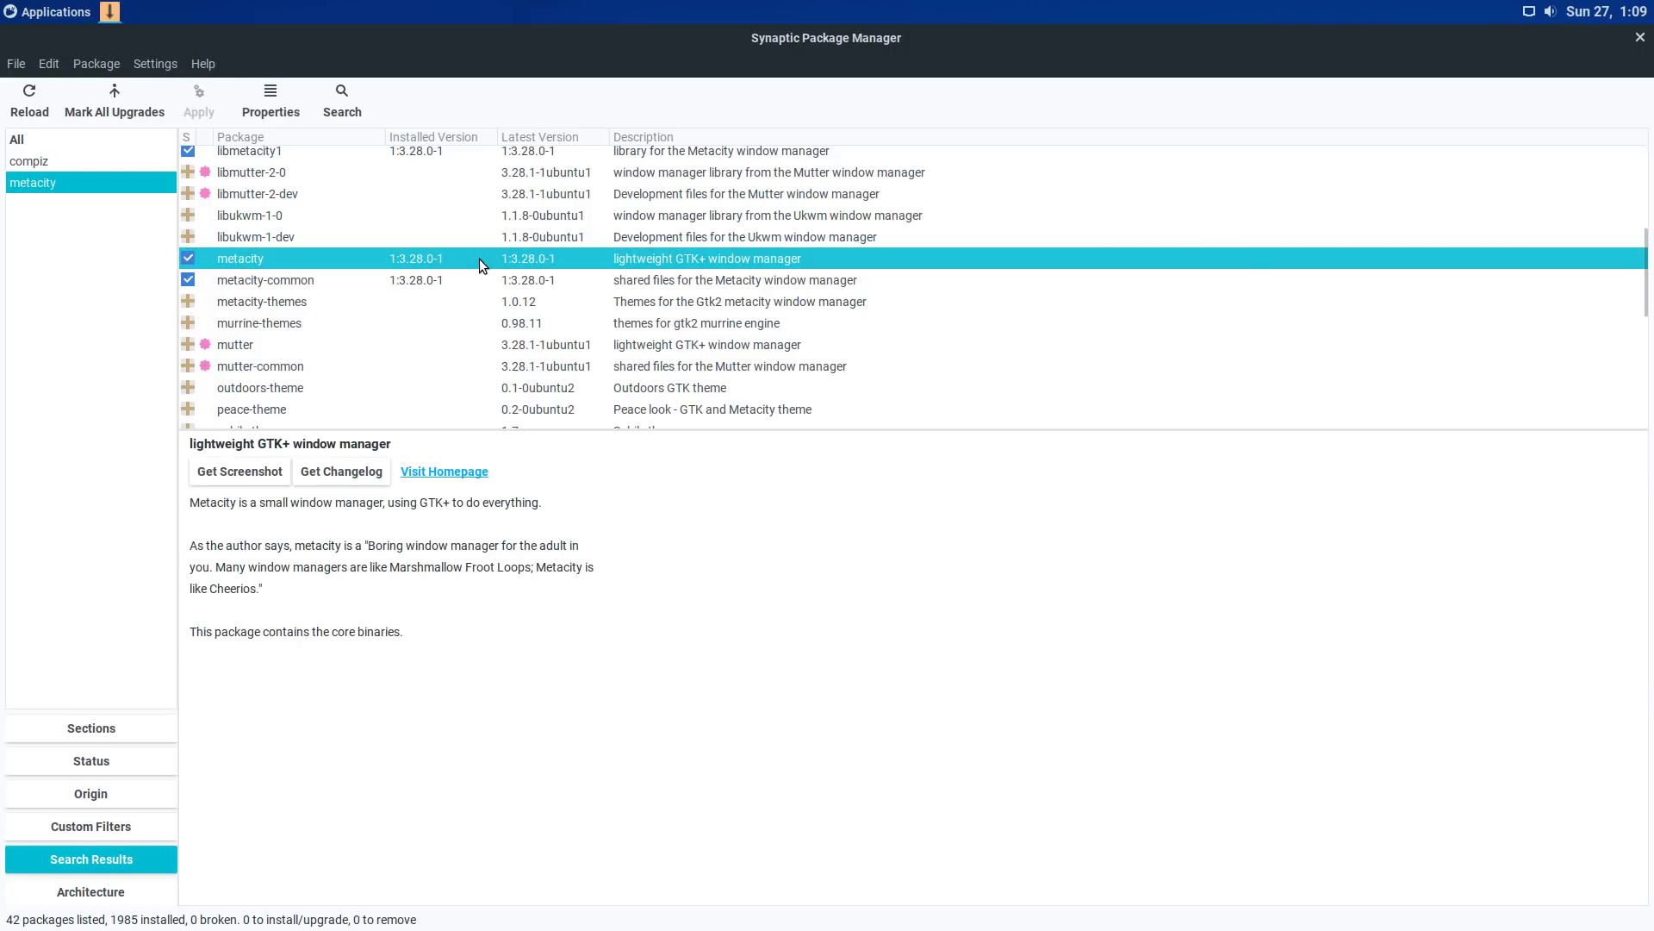
left_click(381, 278)
left_click(350, 259)
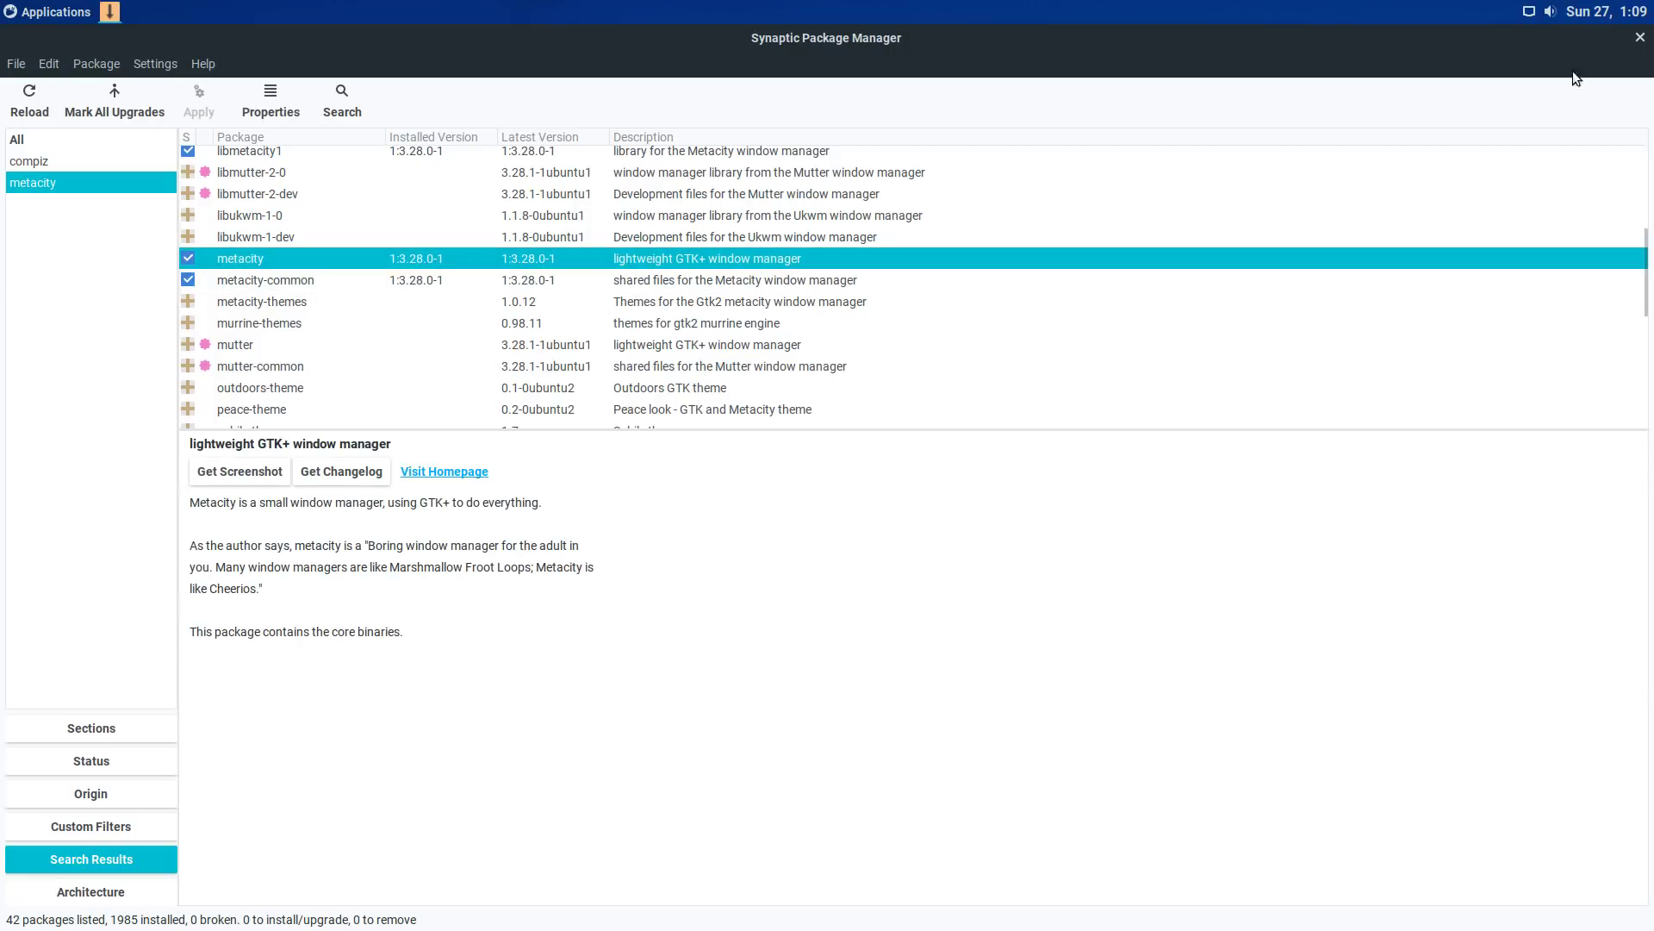
left_click(1640, 38)
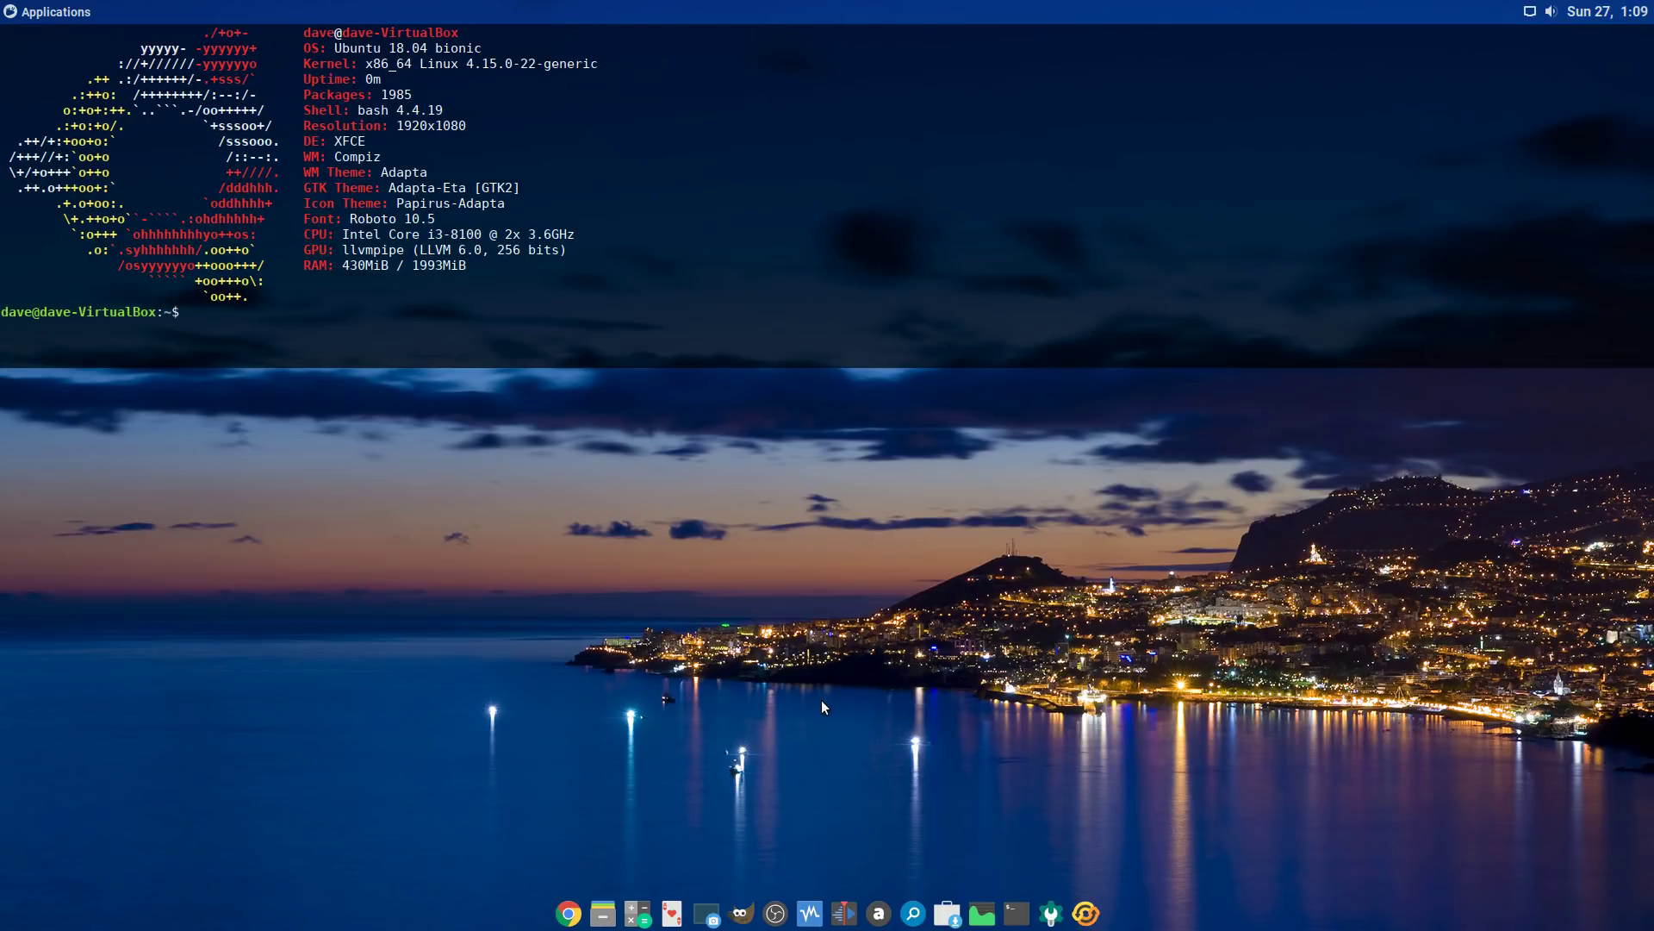
Step: Run sudo thunar in the drop-down terminal and enter the account password to open the file manager as root
type("sudo thunar")
key("Return")
key("Return")
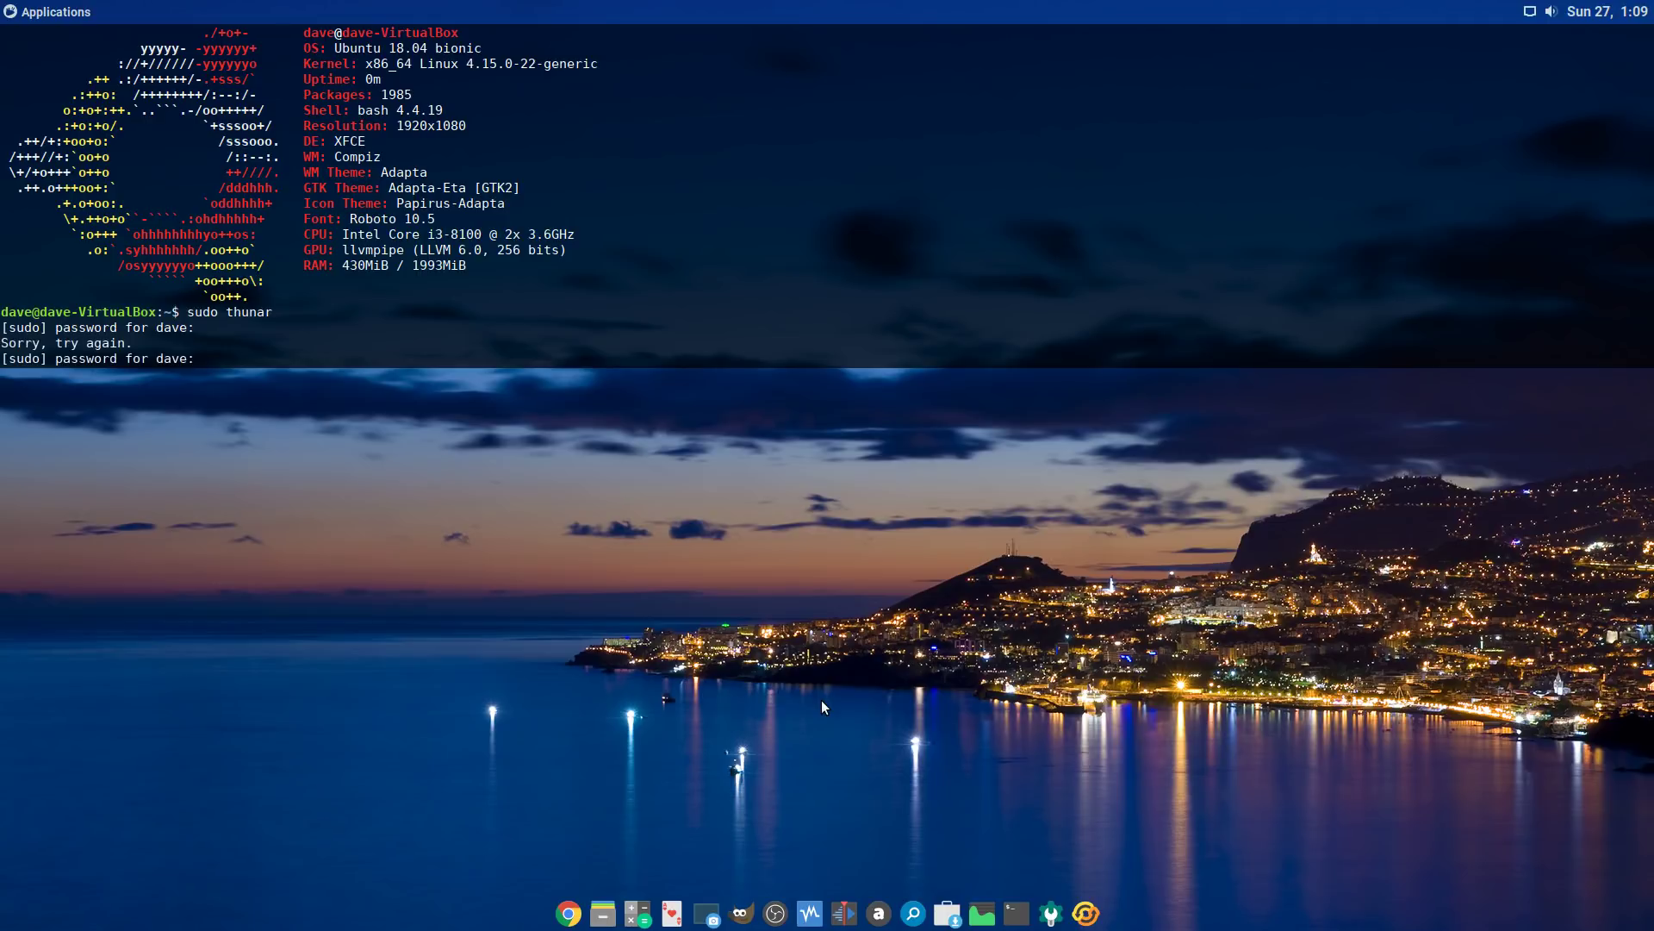
key("Return")
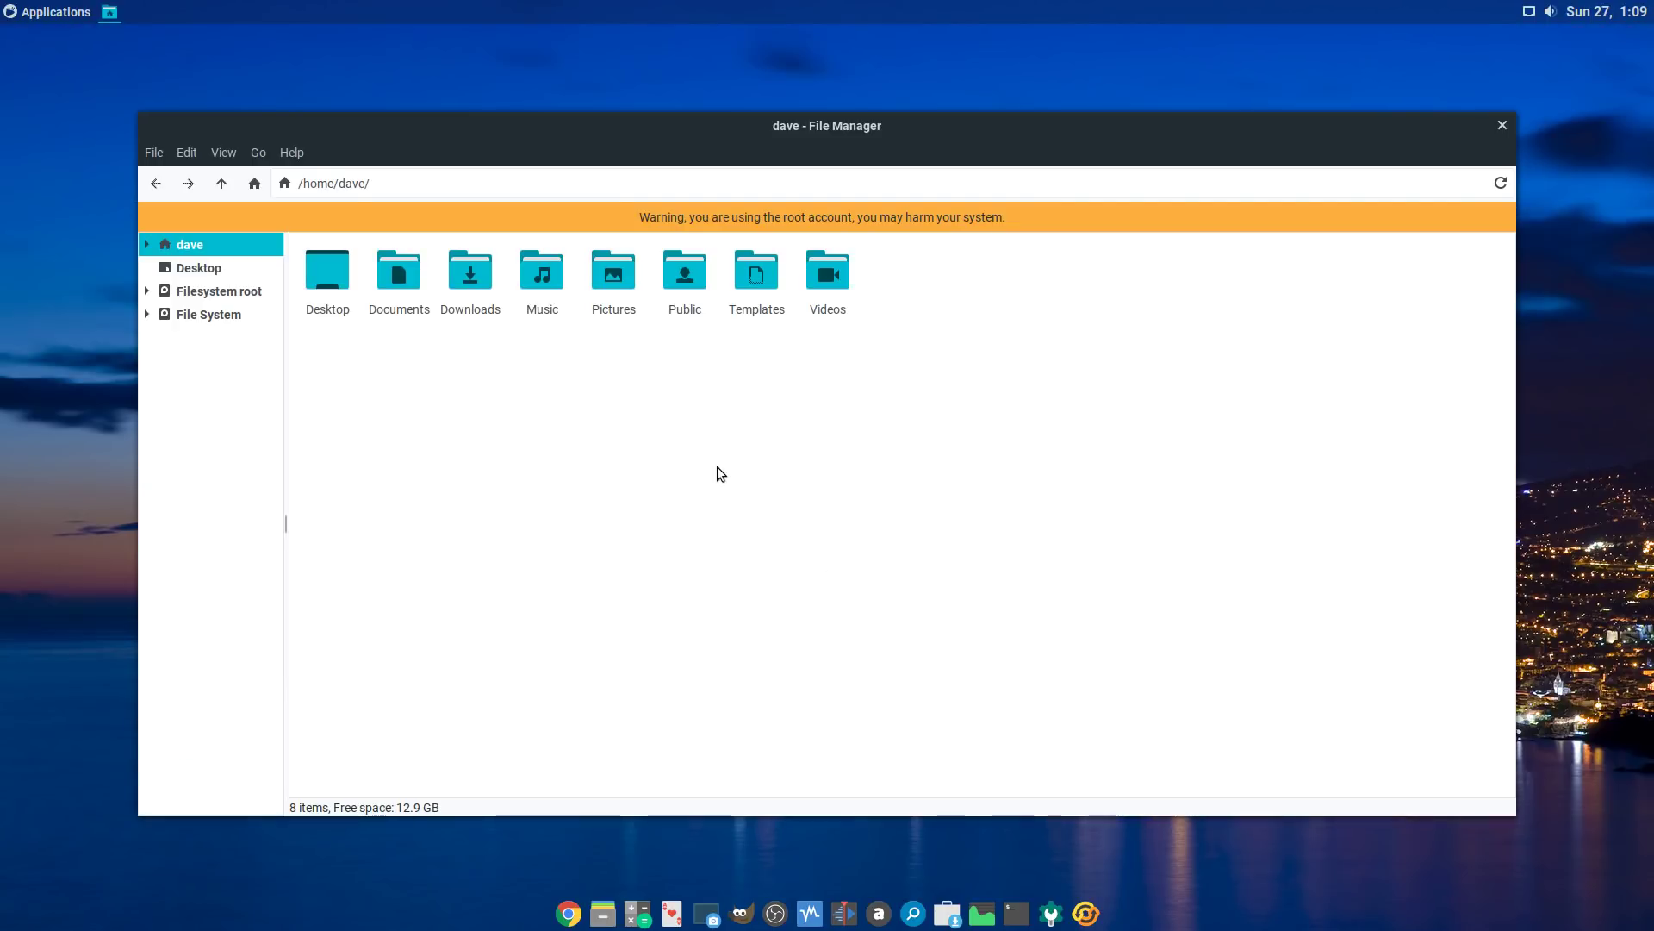
Step: Open the /usr/share/applications folder and select the CompizConfig Settings Manager launcher followed by the Compiz GTK Decorator launcher
left_click(233, 316)
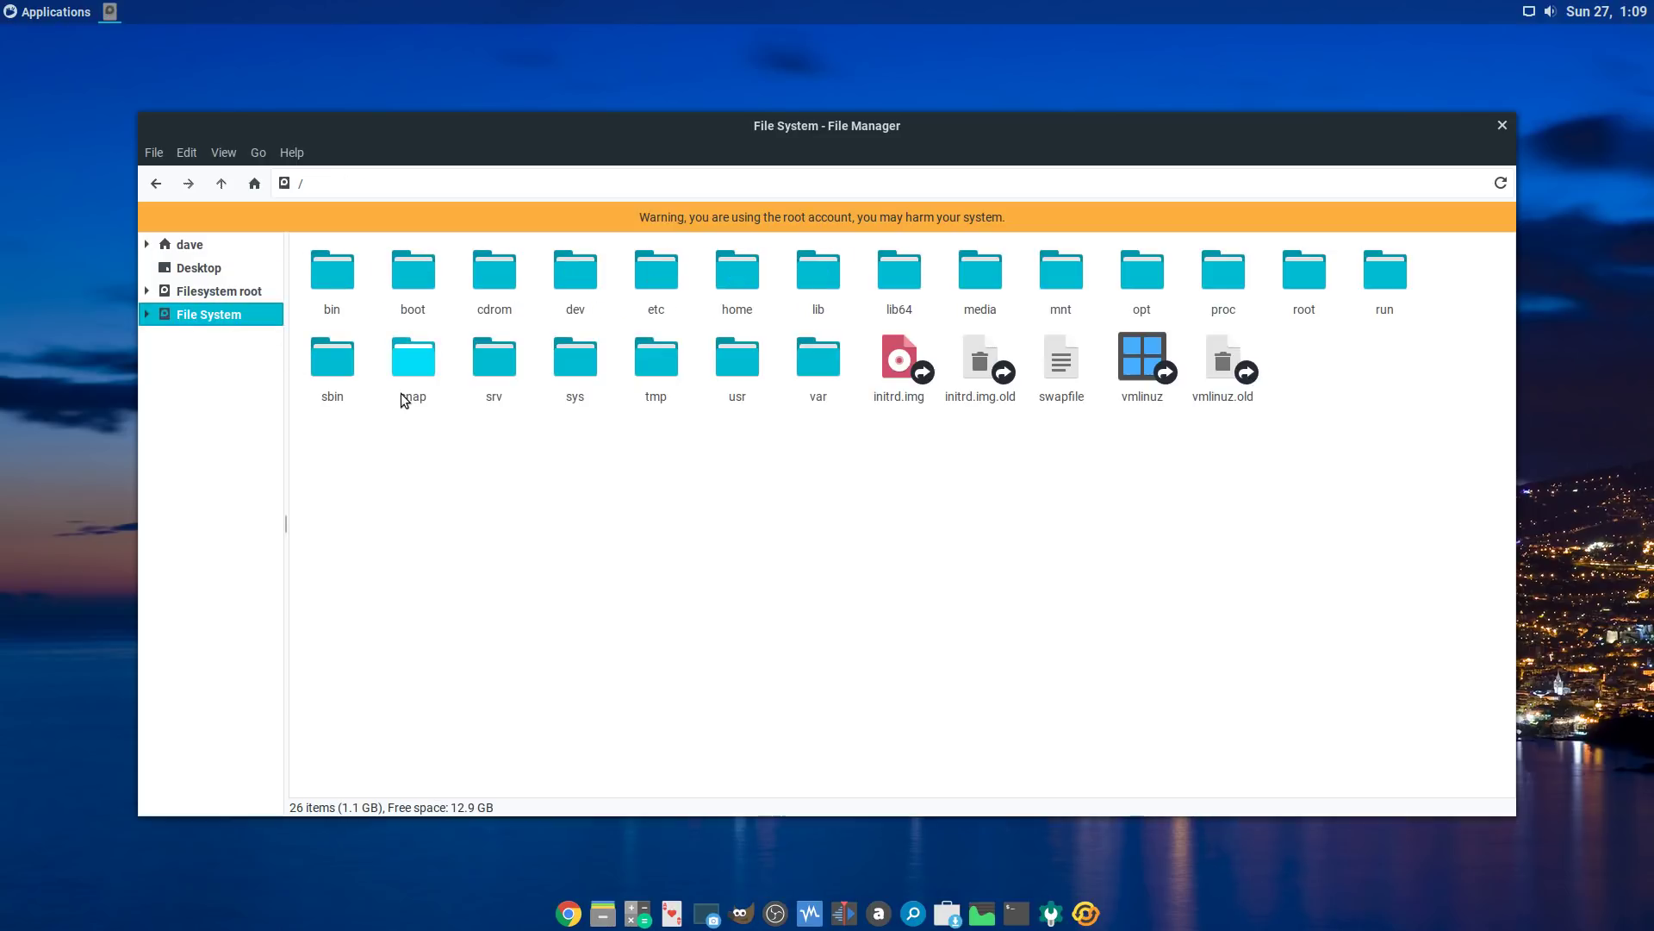
double_click(720, 365)
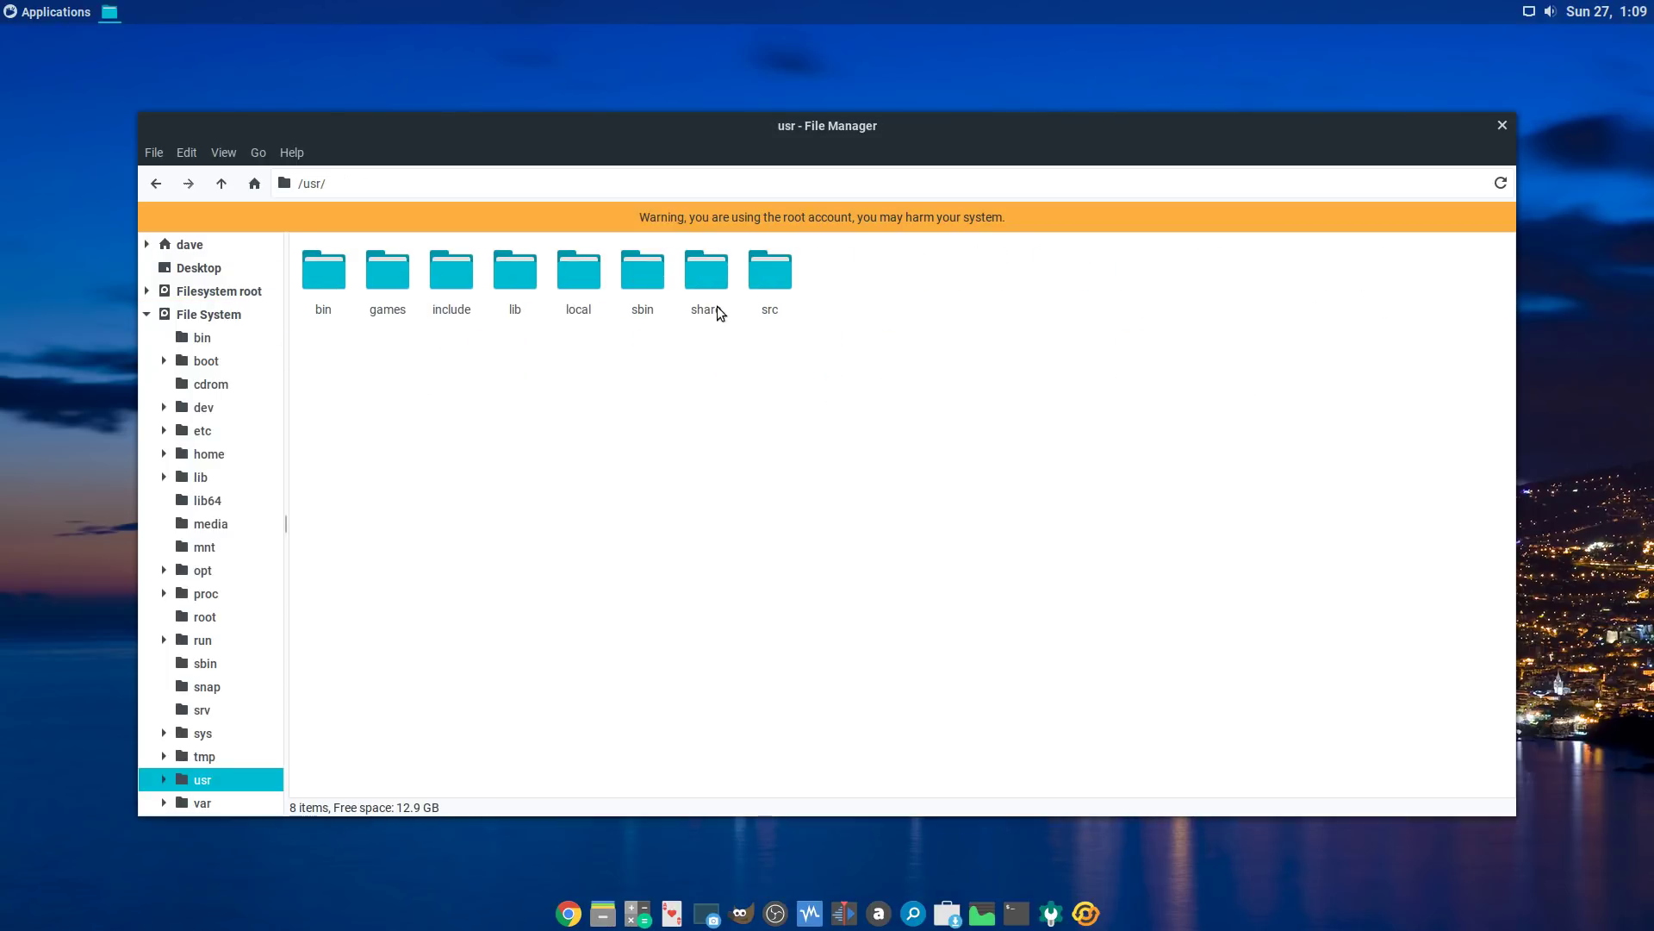
double_click(707, 277)
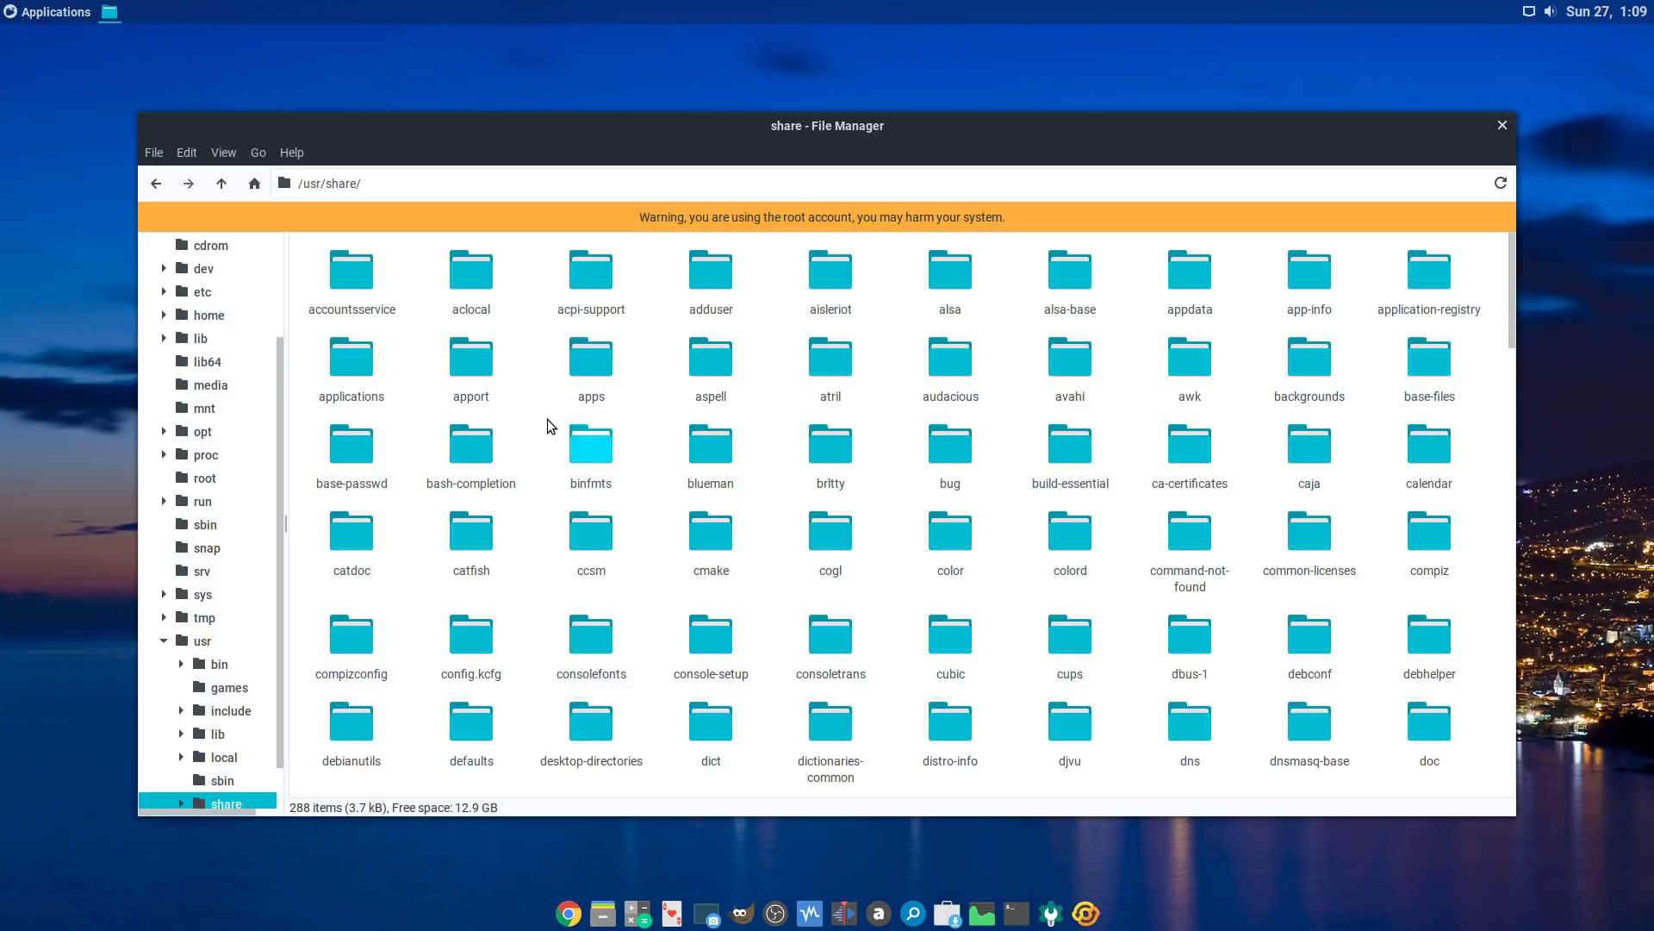
double_click(364, 371)
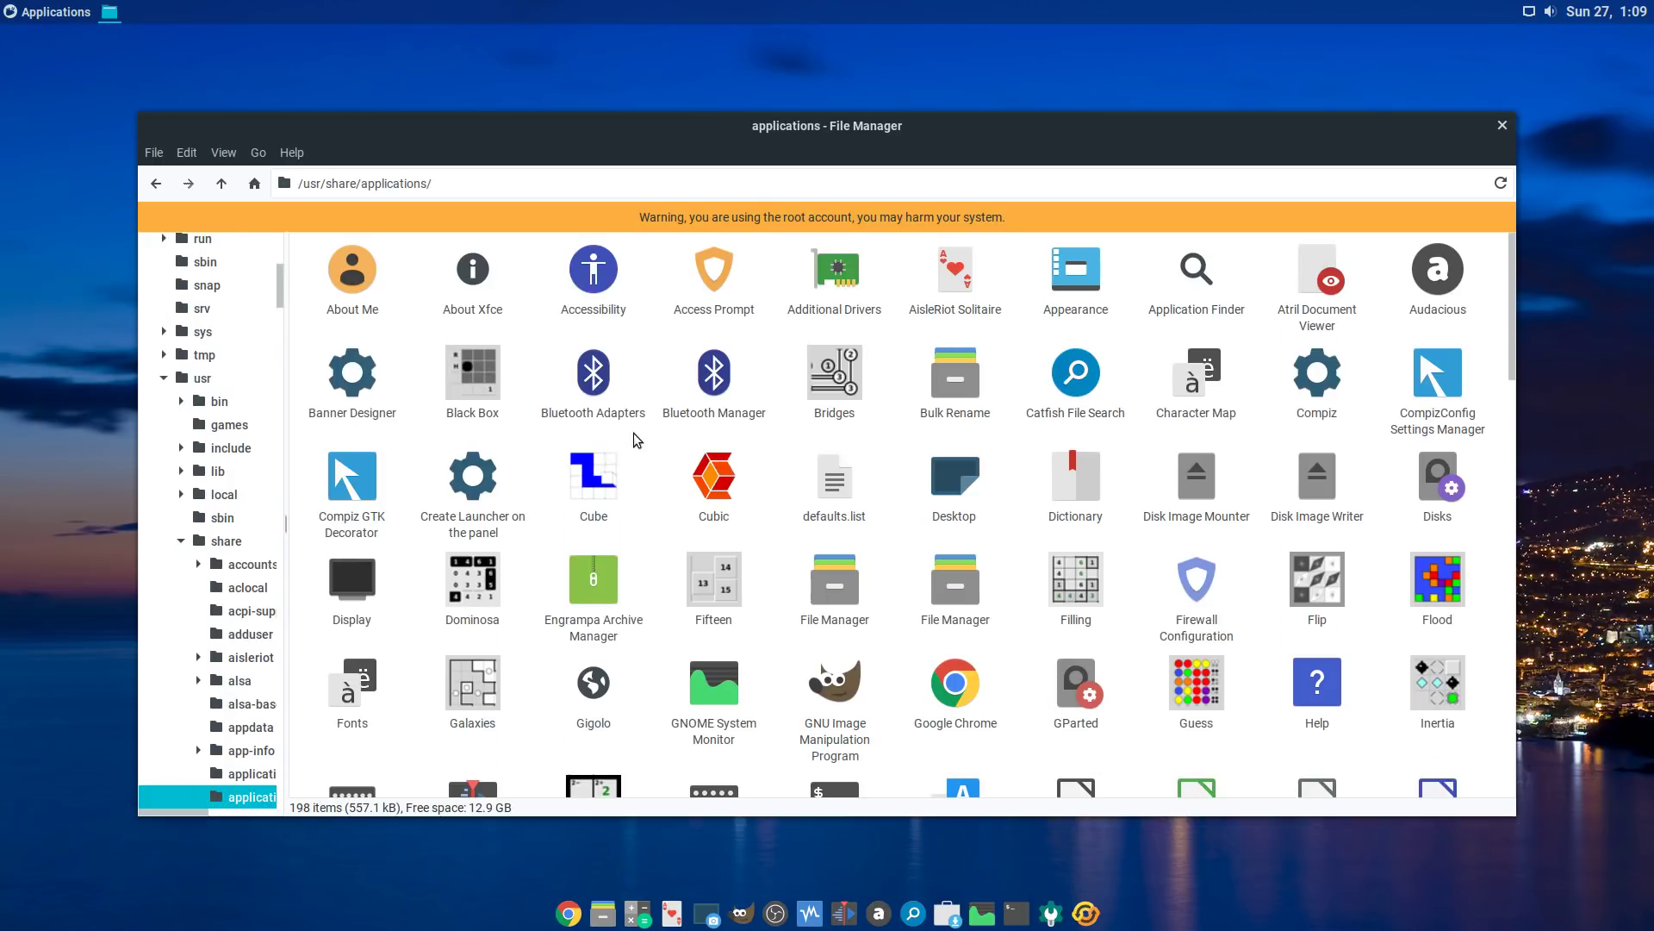
left_click(1437, 414)
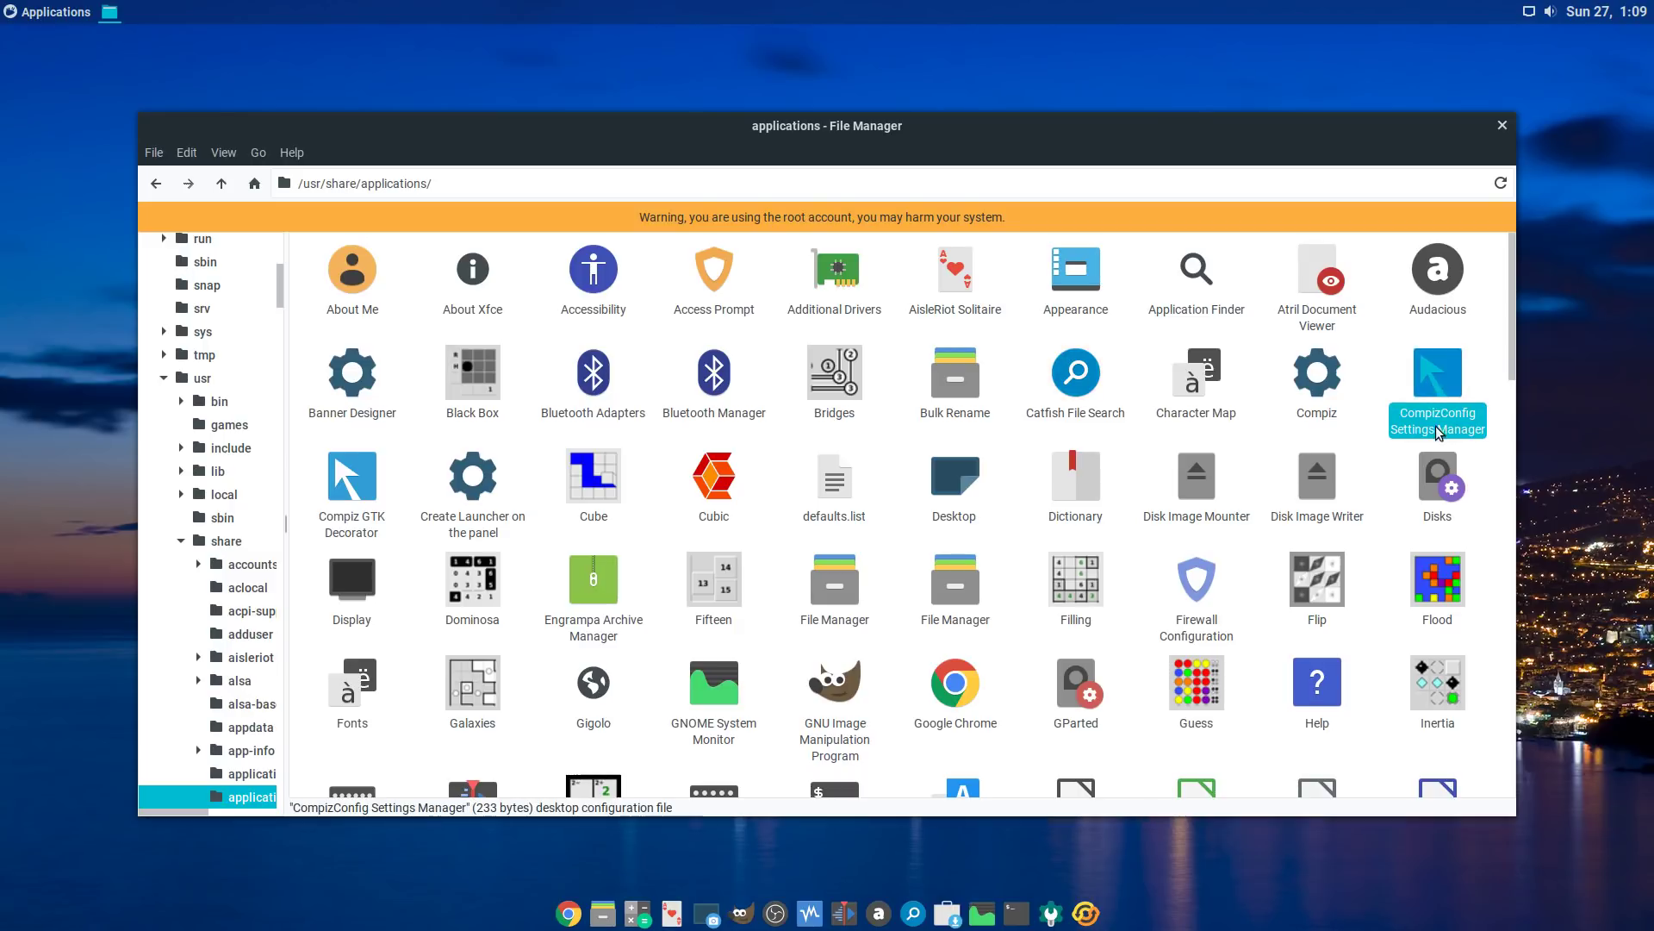
left_click(355, 495)
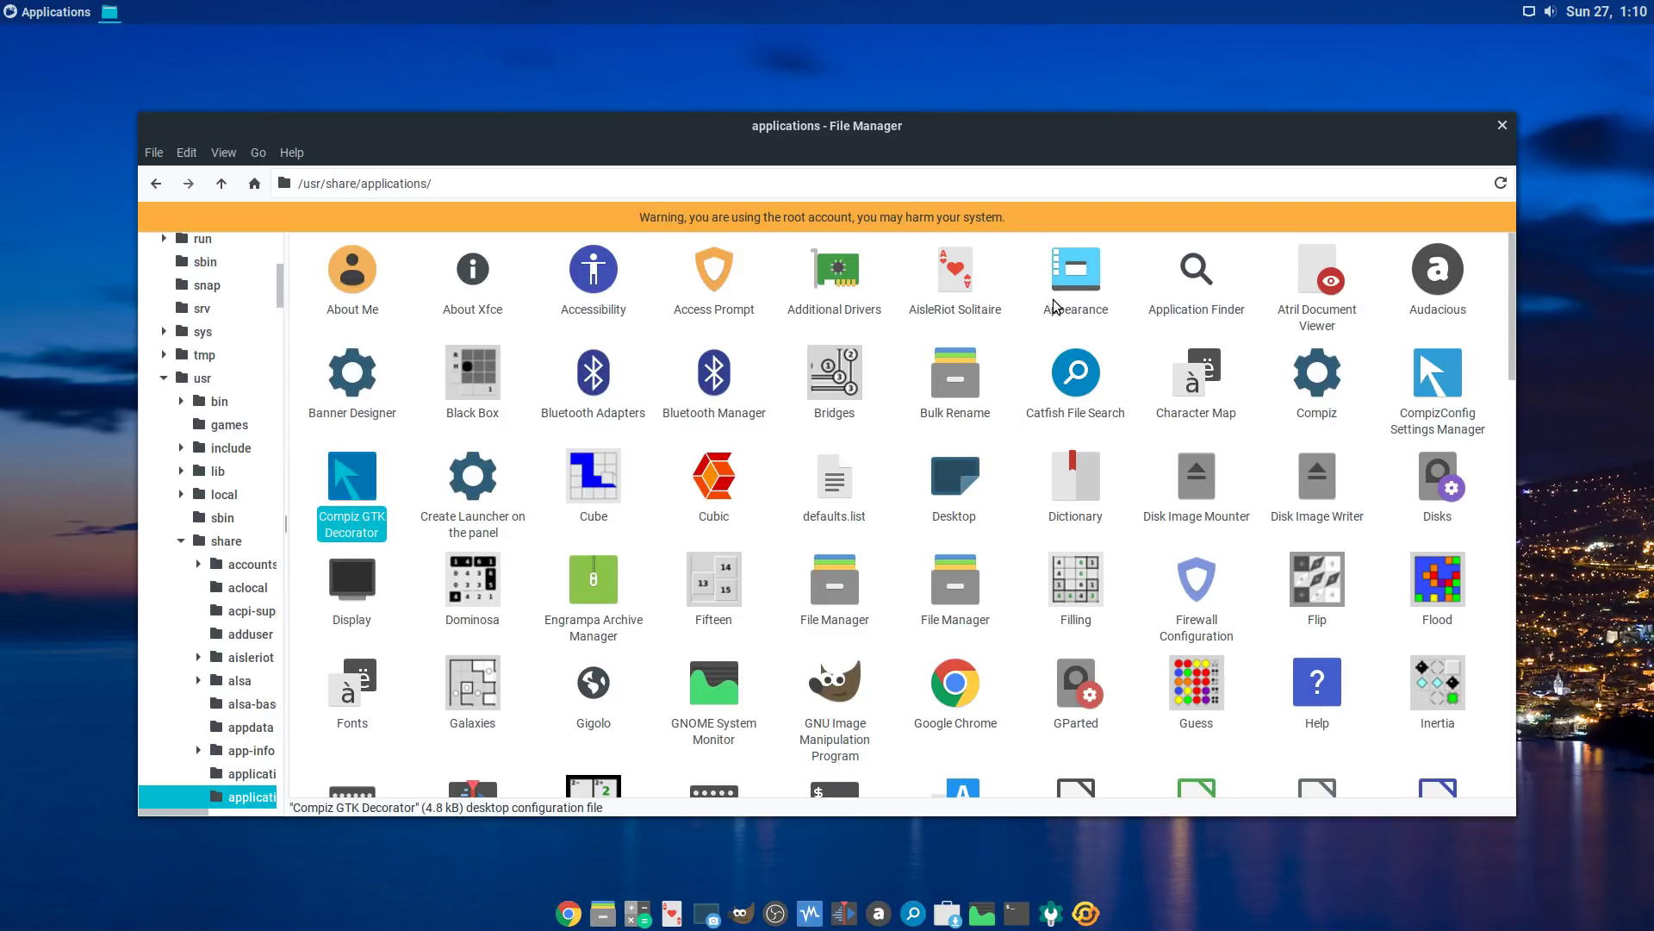
Step: Copy the Appearance launcher and paste a duplicate of it into the same /usr/share/applications folder
right_click(1066, 276)
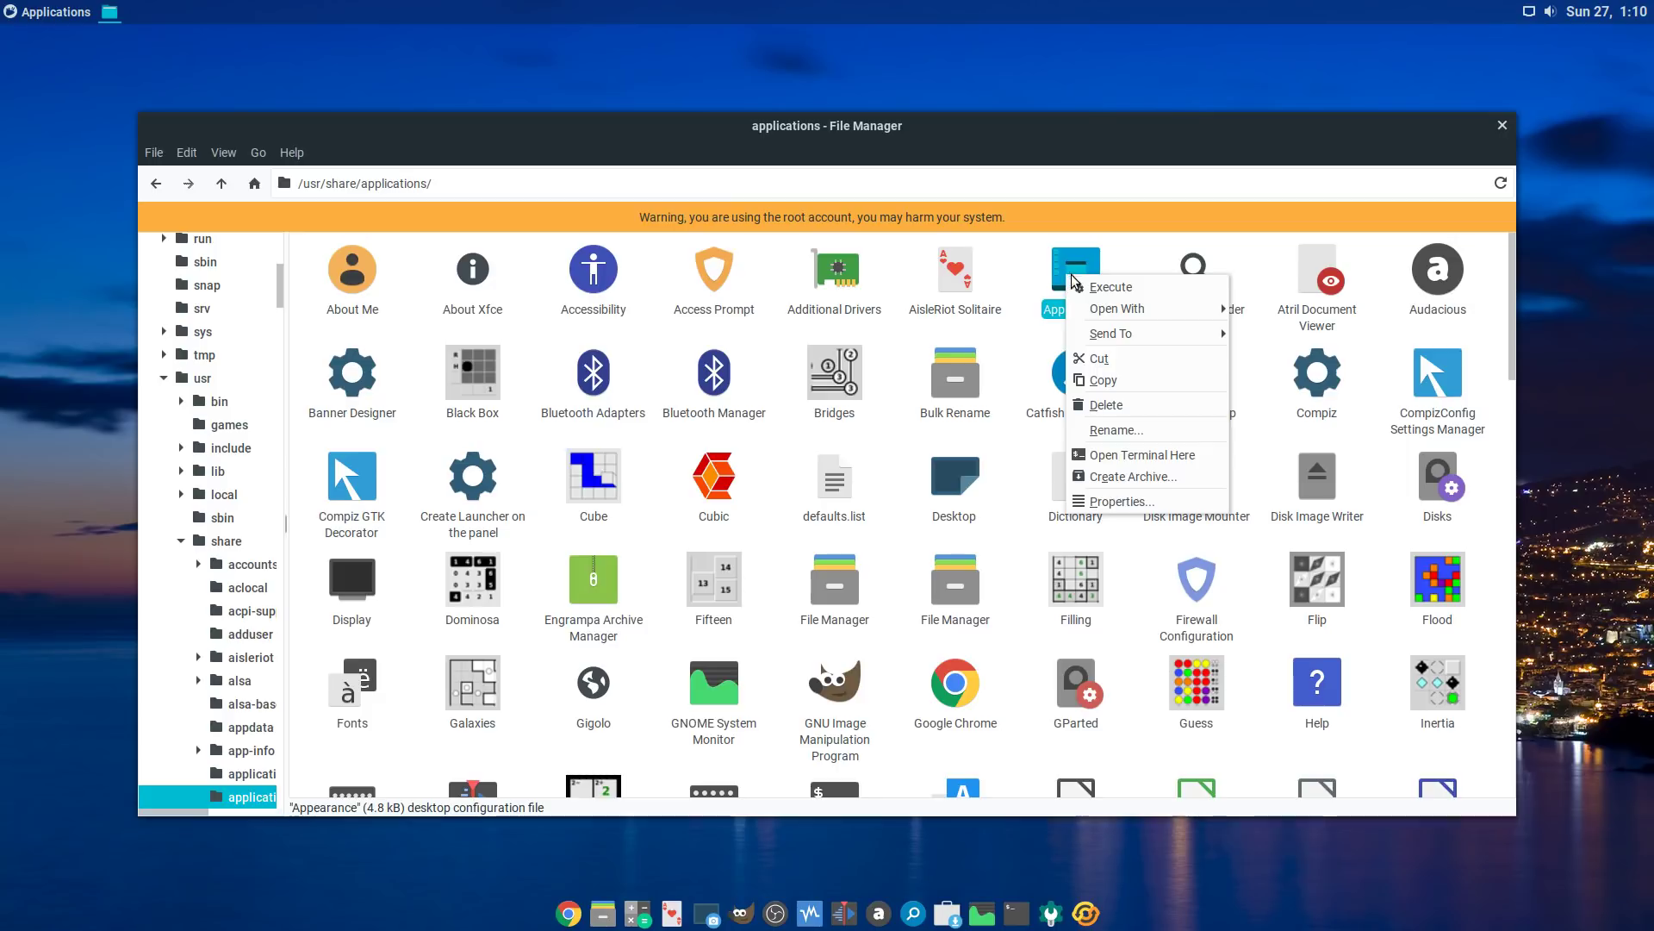
left_click(1091, 384)
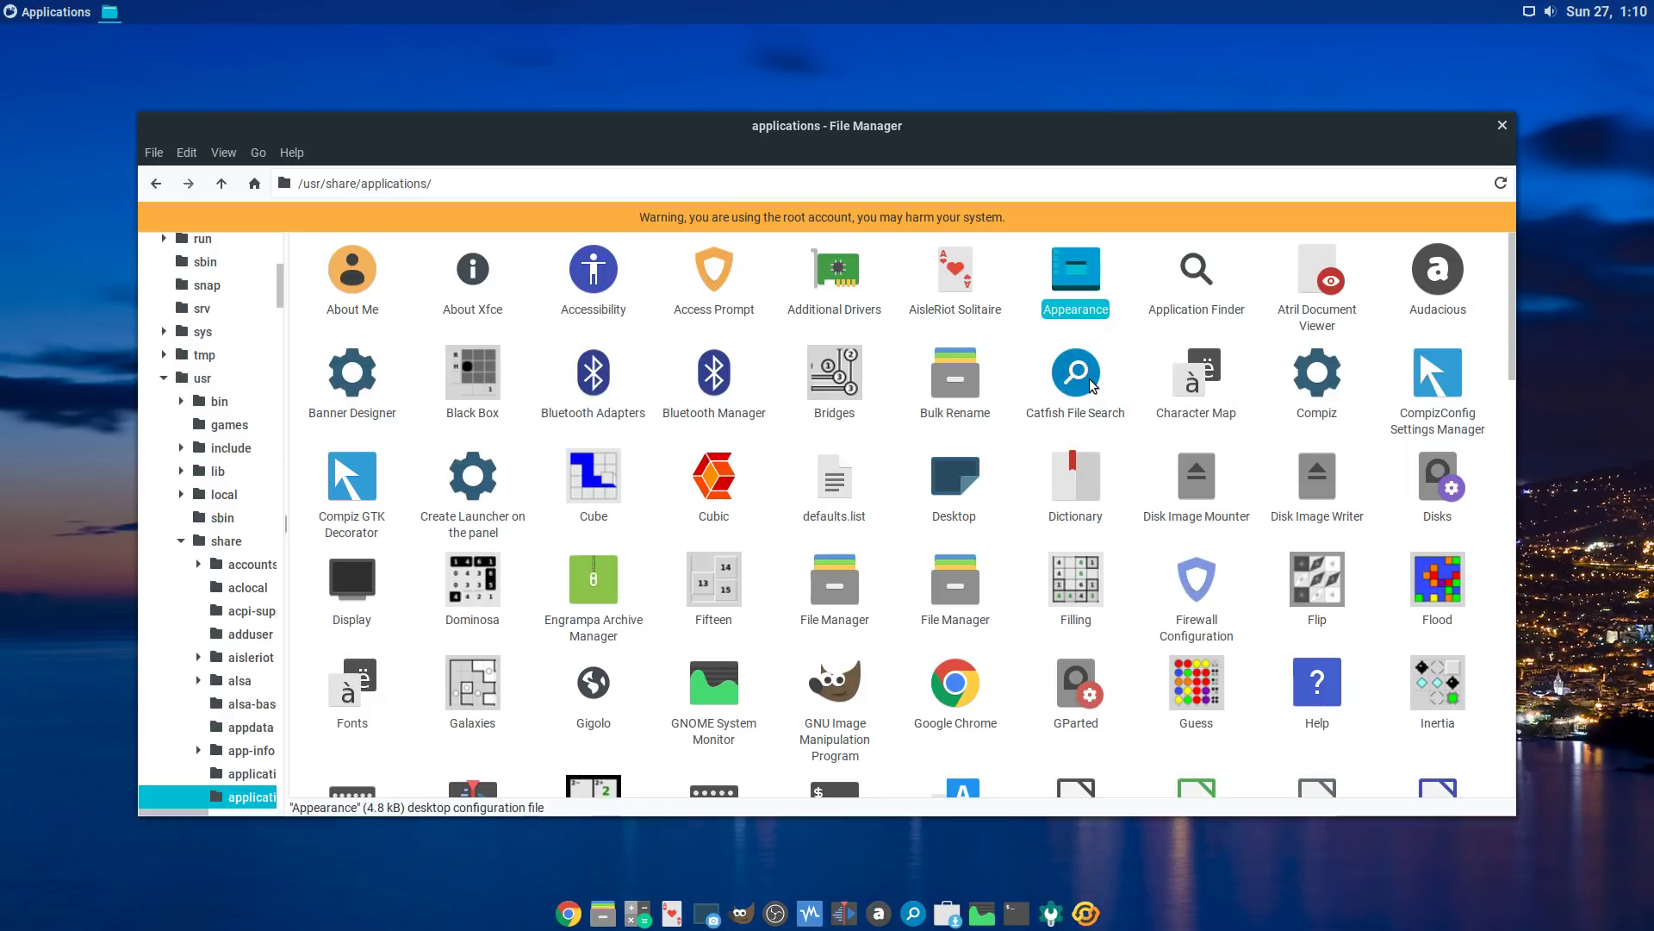
right_click(899, 351)
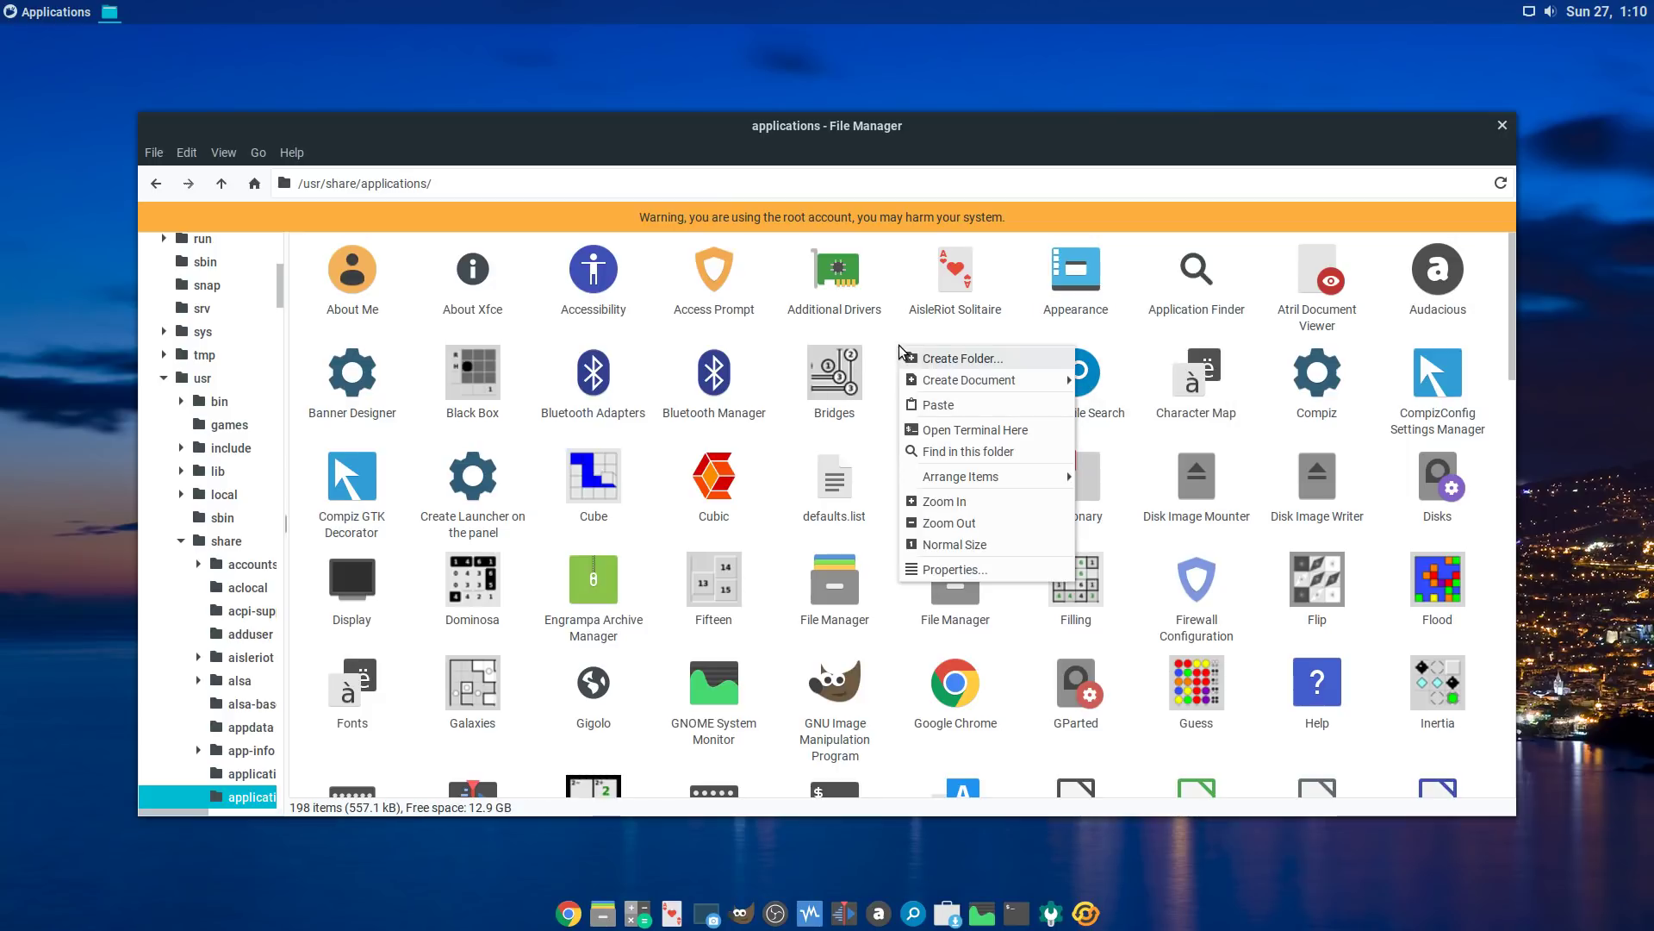
left_click(928, 404)
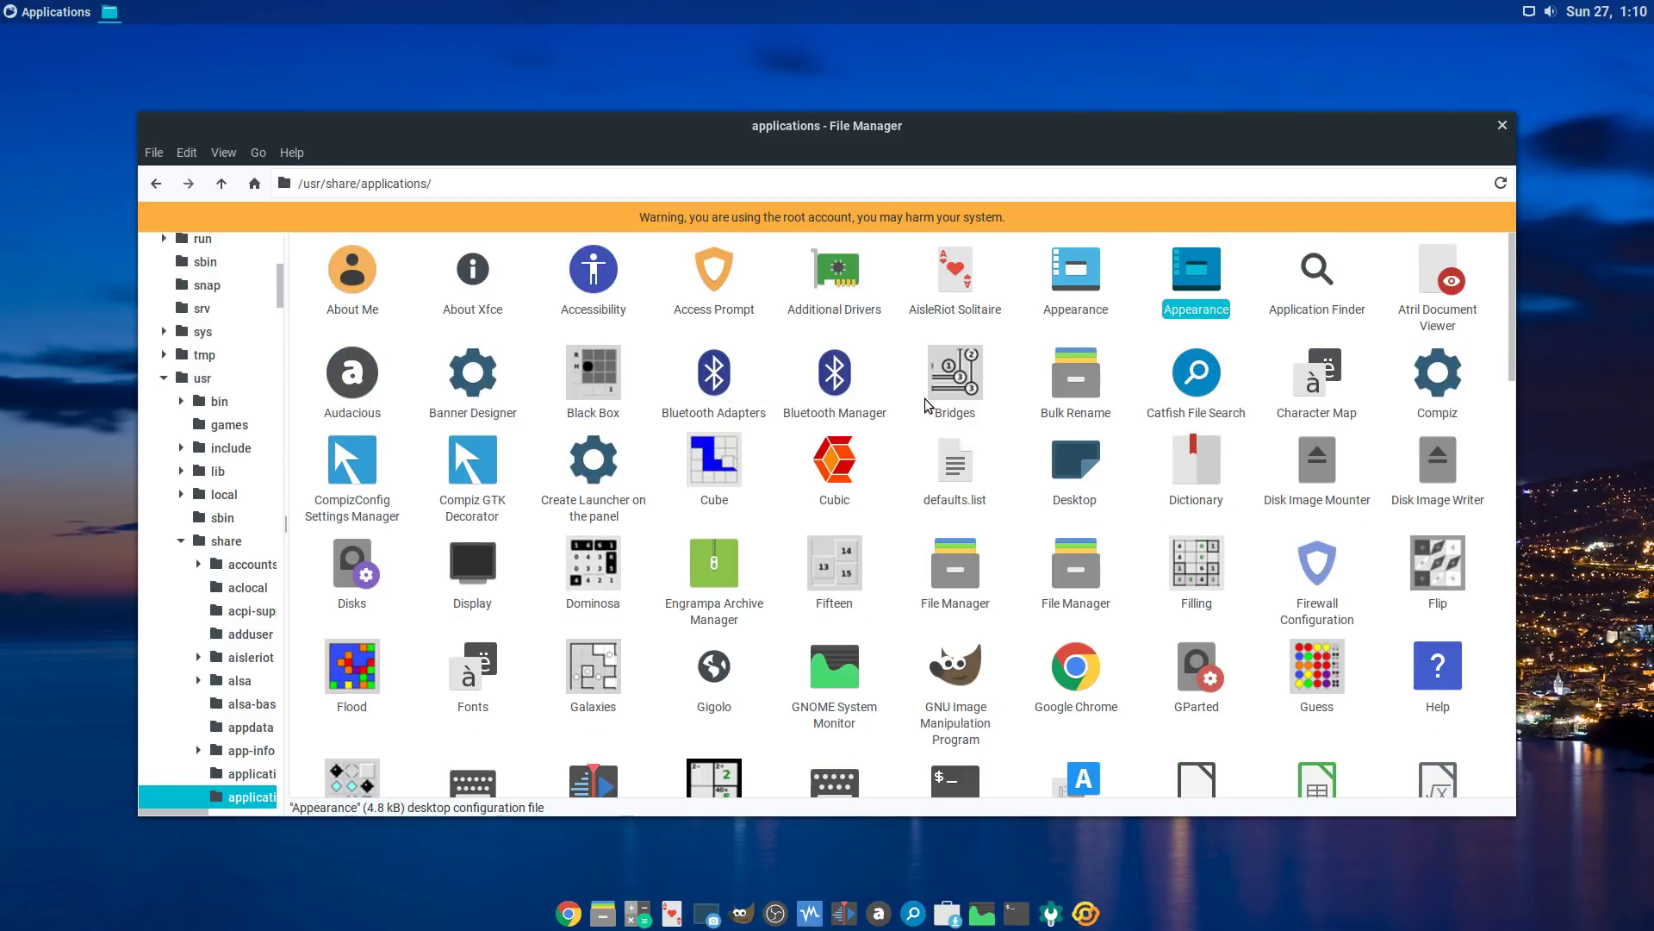
Step: Open the duplicated Appearance launcher in Mousepad, look through its desktop entry text, and close the editor
right_click(1192, 279)
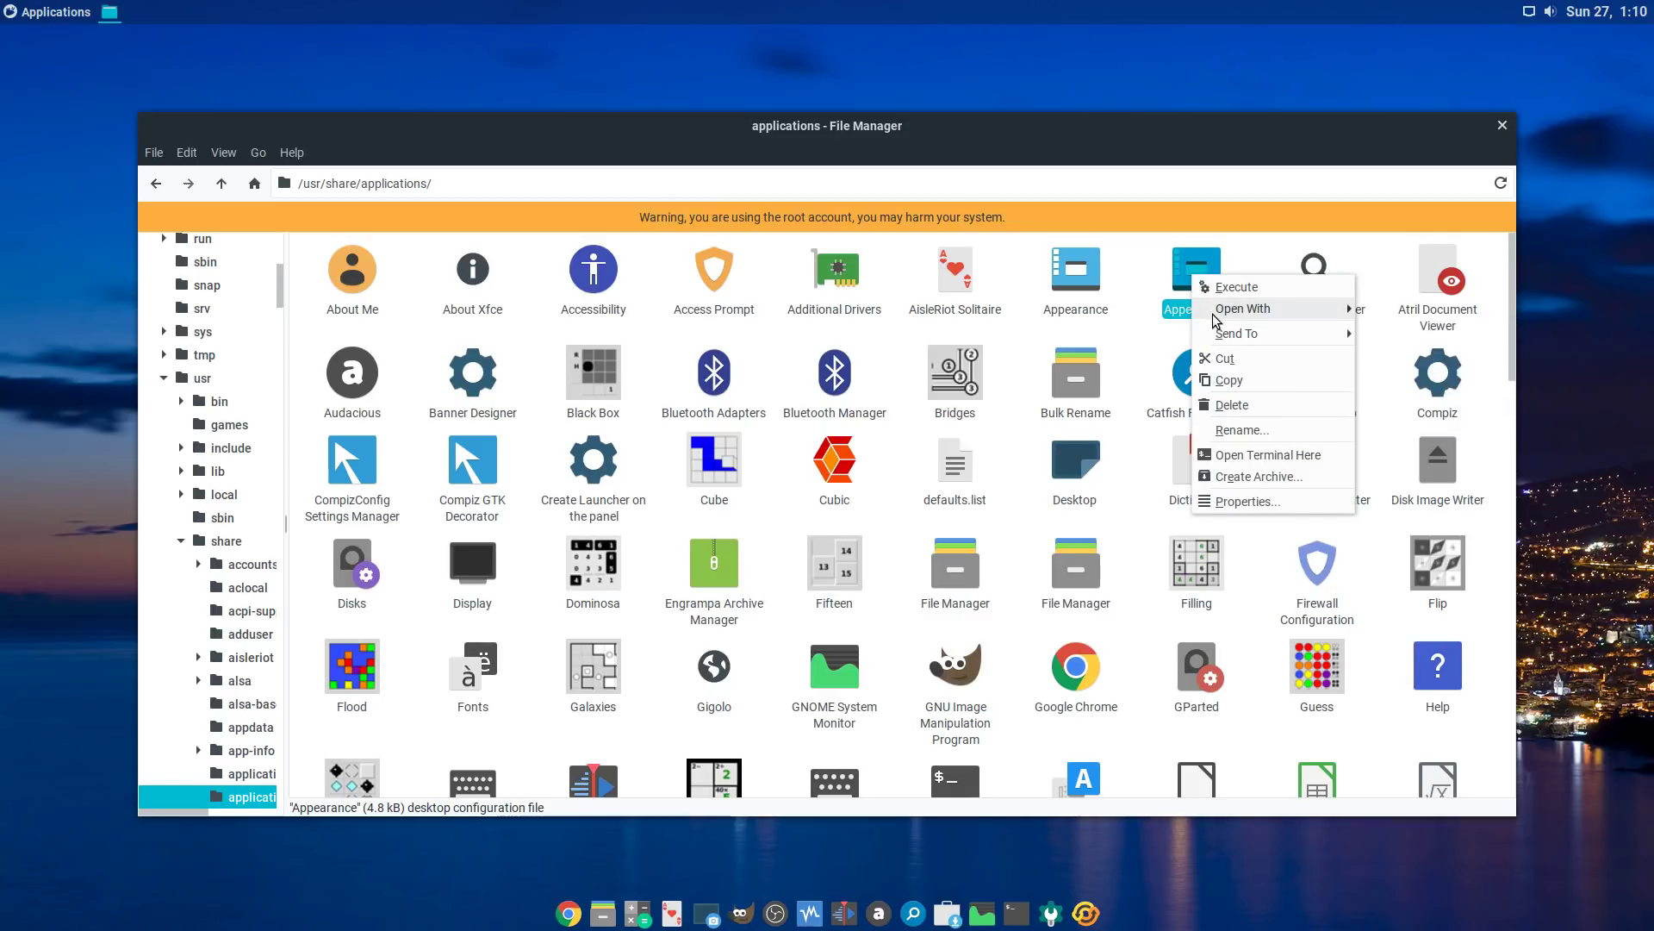
mouse_move(1214, 317)
left_click(1441, 310)
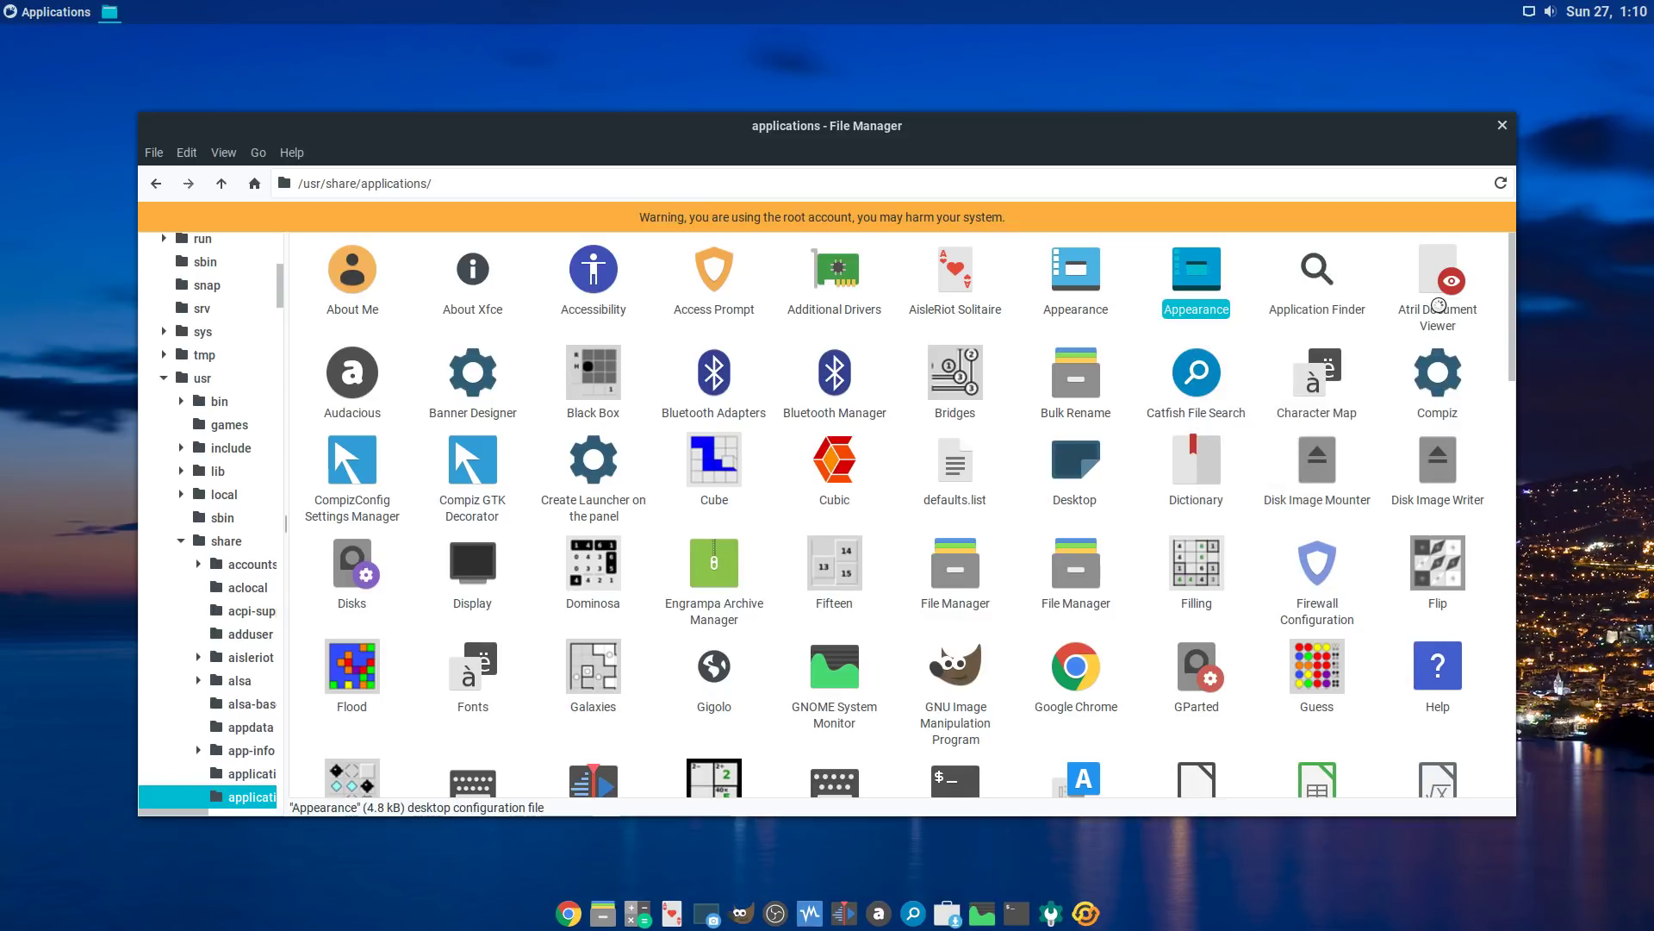
scroll(772, 412, "up", 3)
scroll(772, 412, "down", 15)
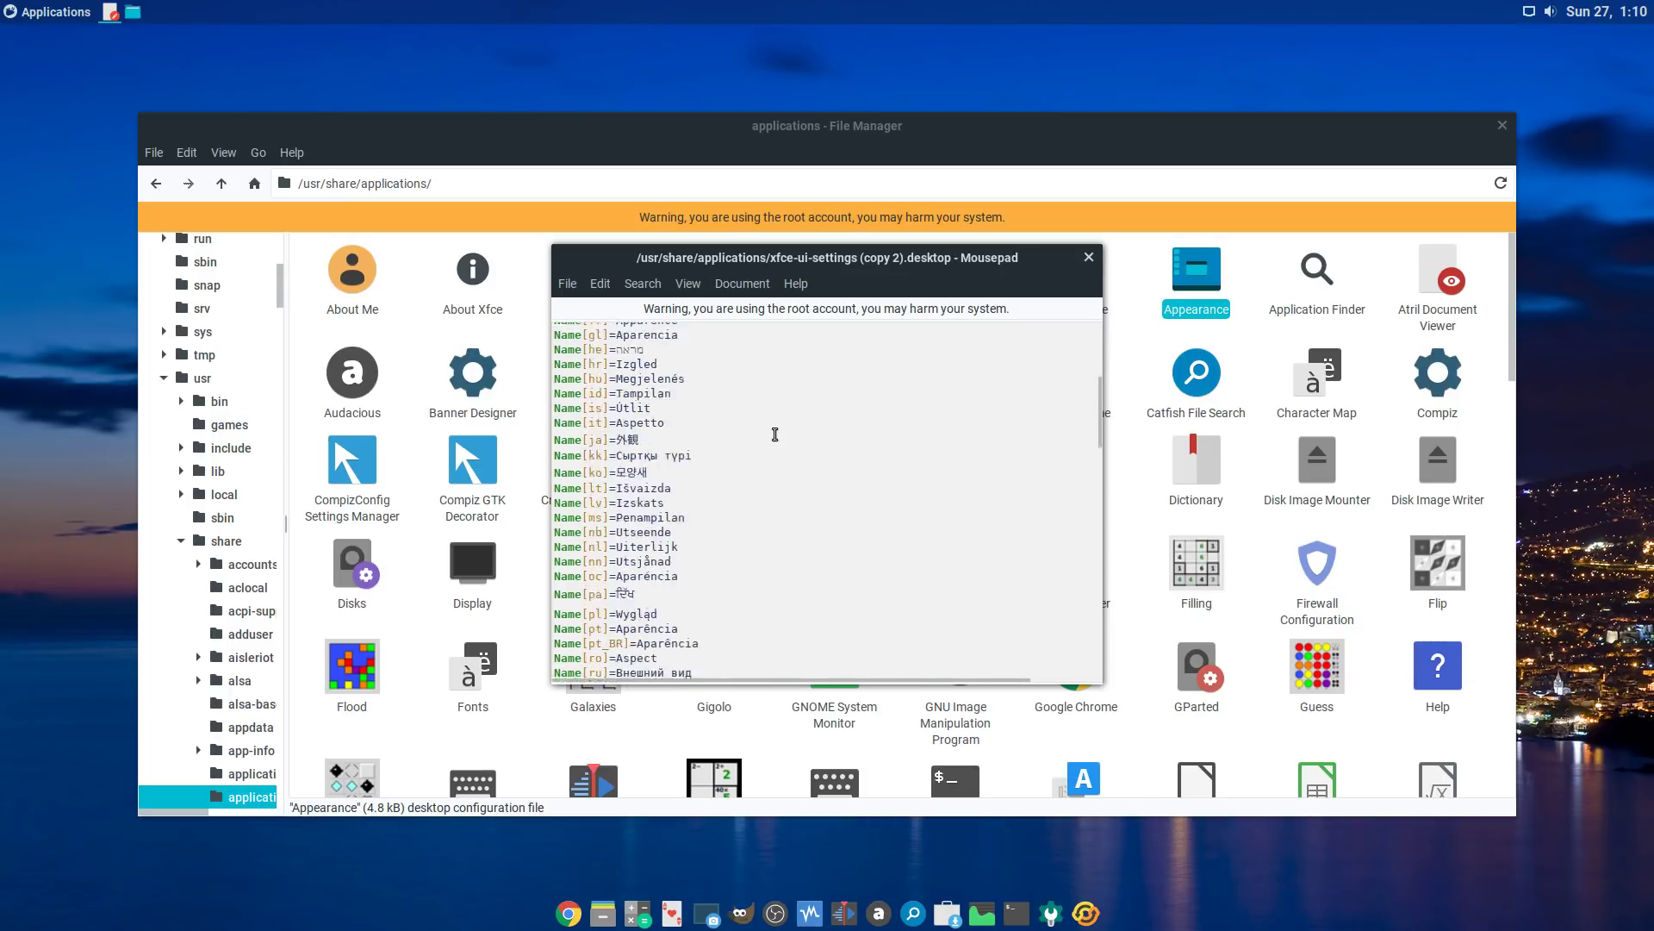
left_click(1089, 257)
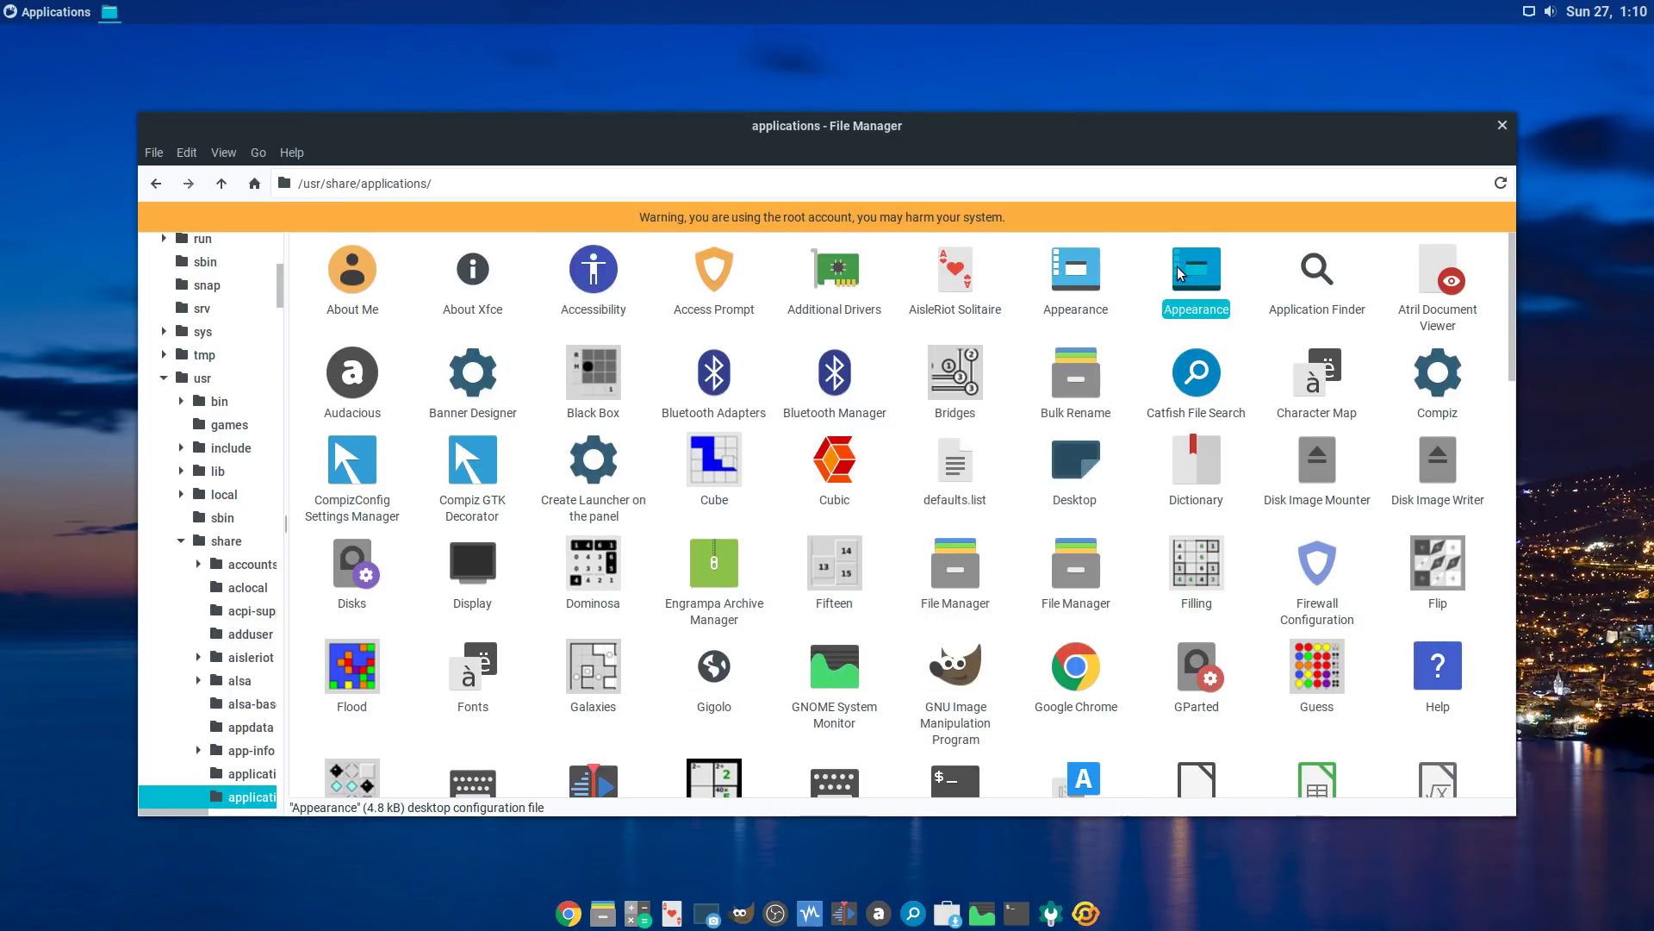
Step: Open the duplicated Appearance launcher's properties, review its permissions, and close the dialog
right_click(1178, 269)
left_click(1223, 492)
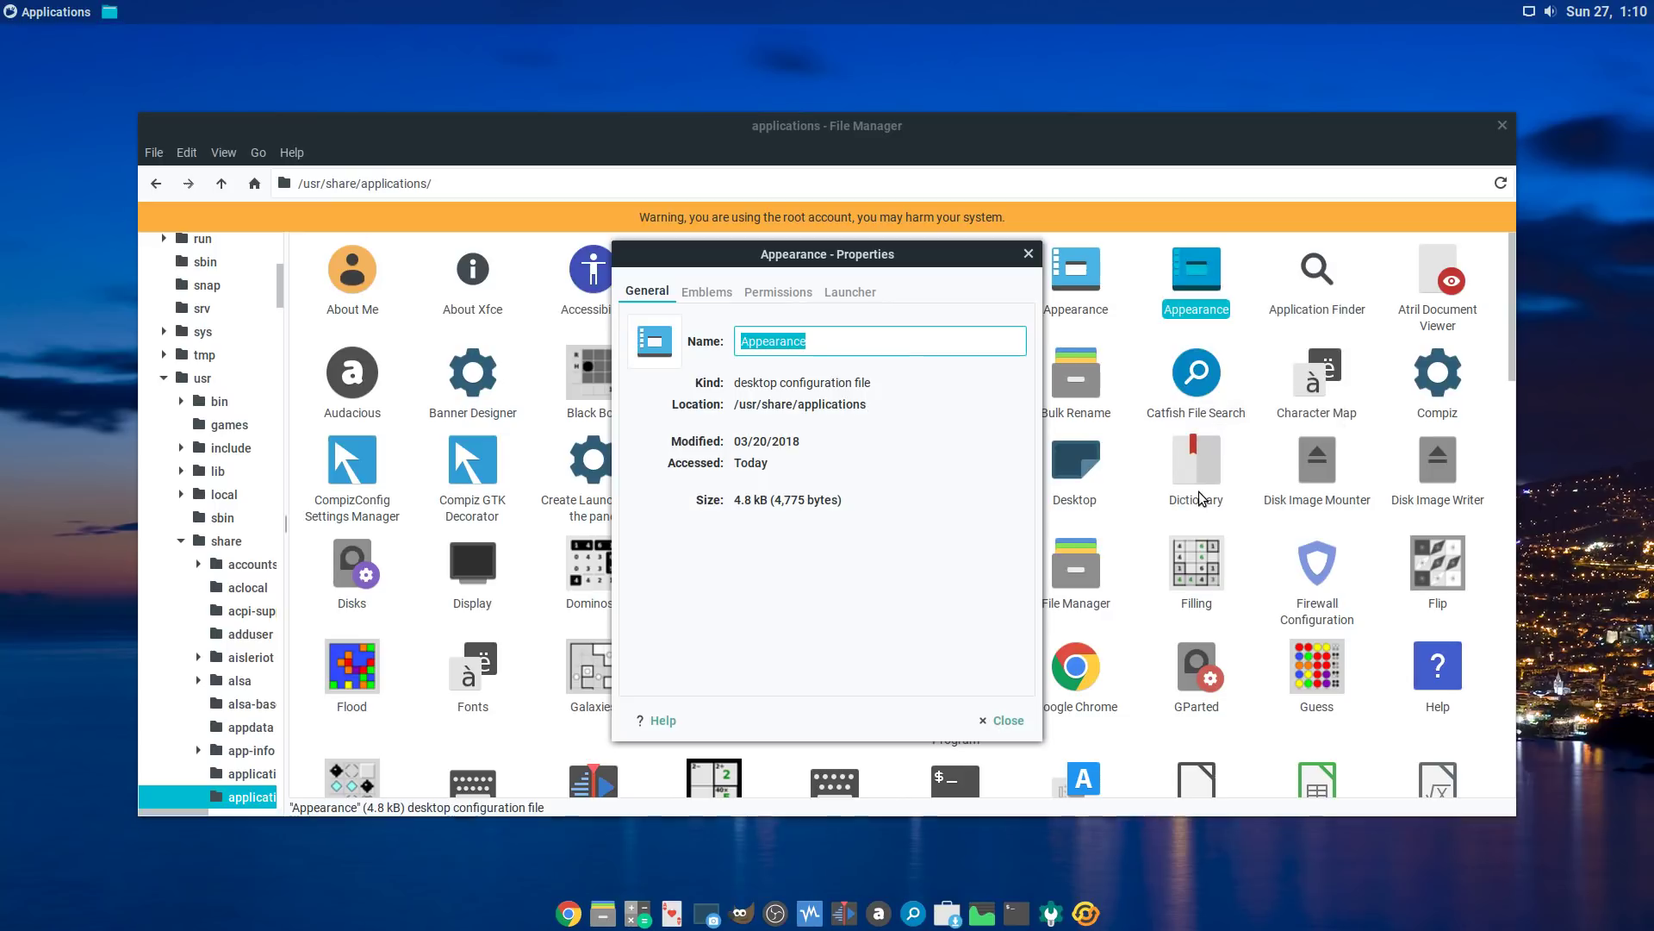
left_click(842, 293)
left_click(801, 293)
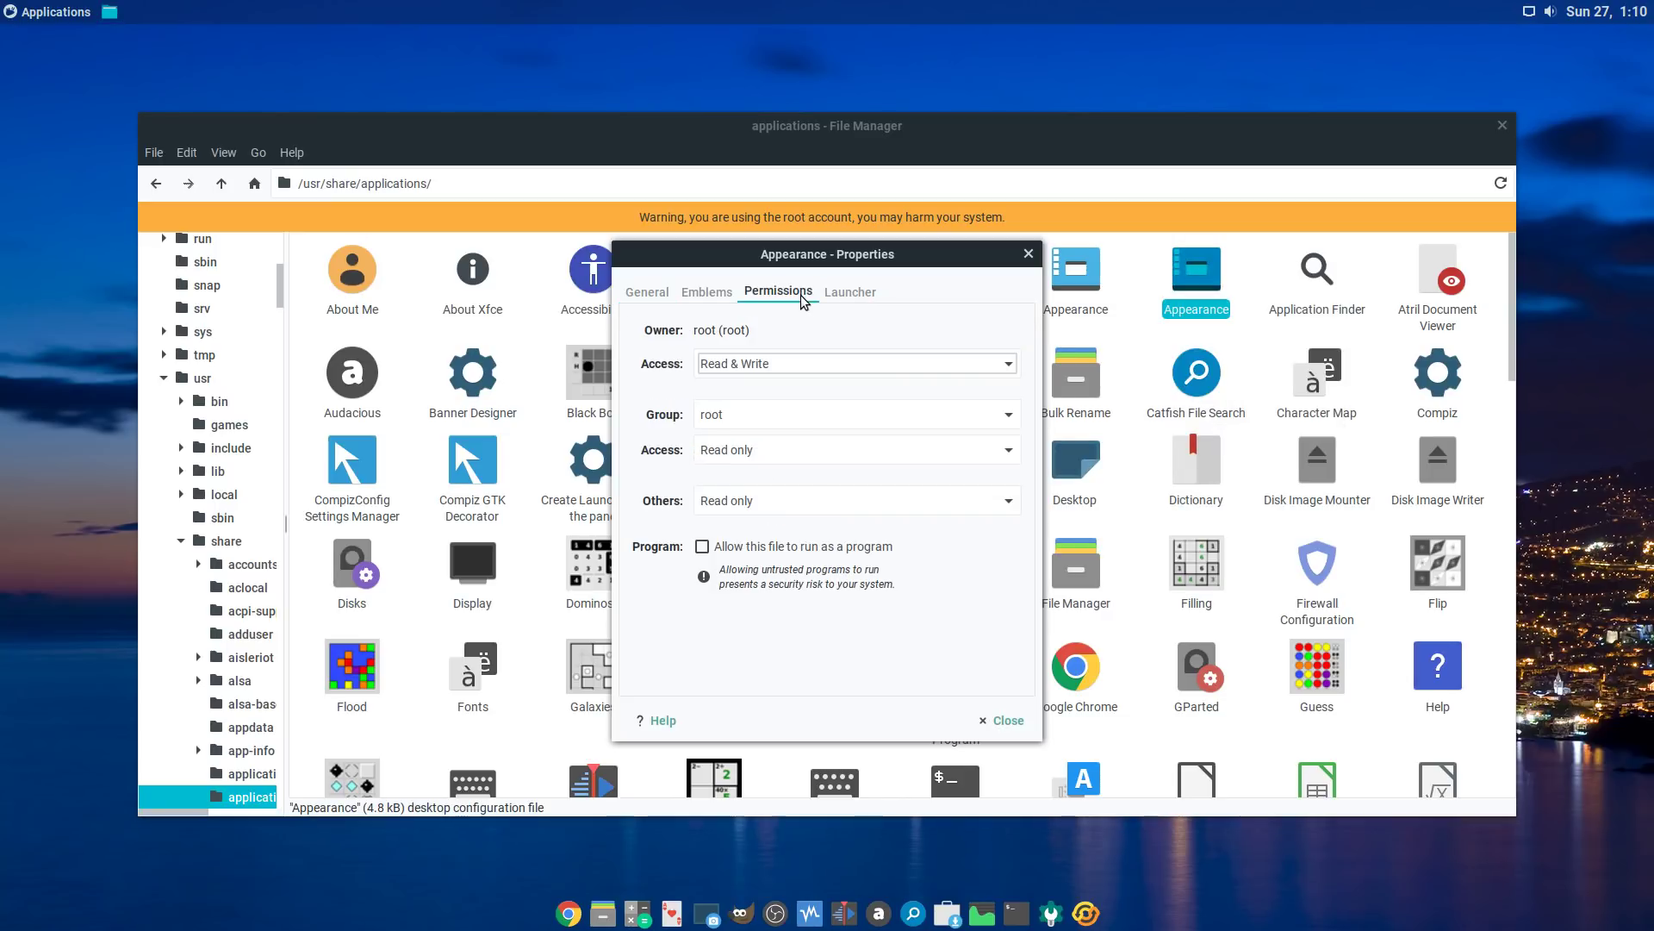
left_click(1008, 720)
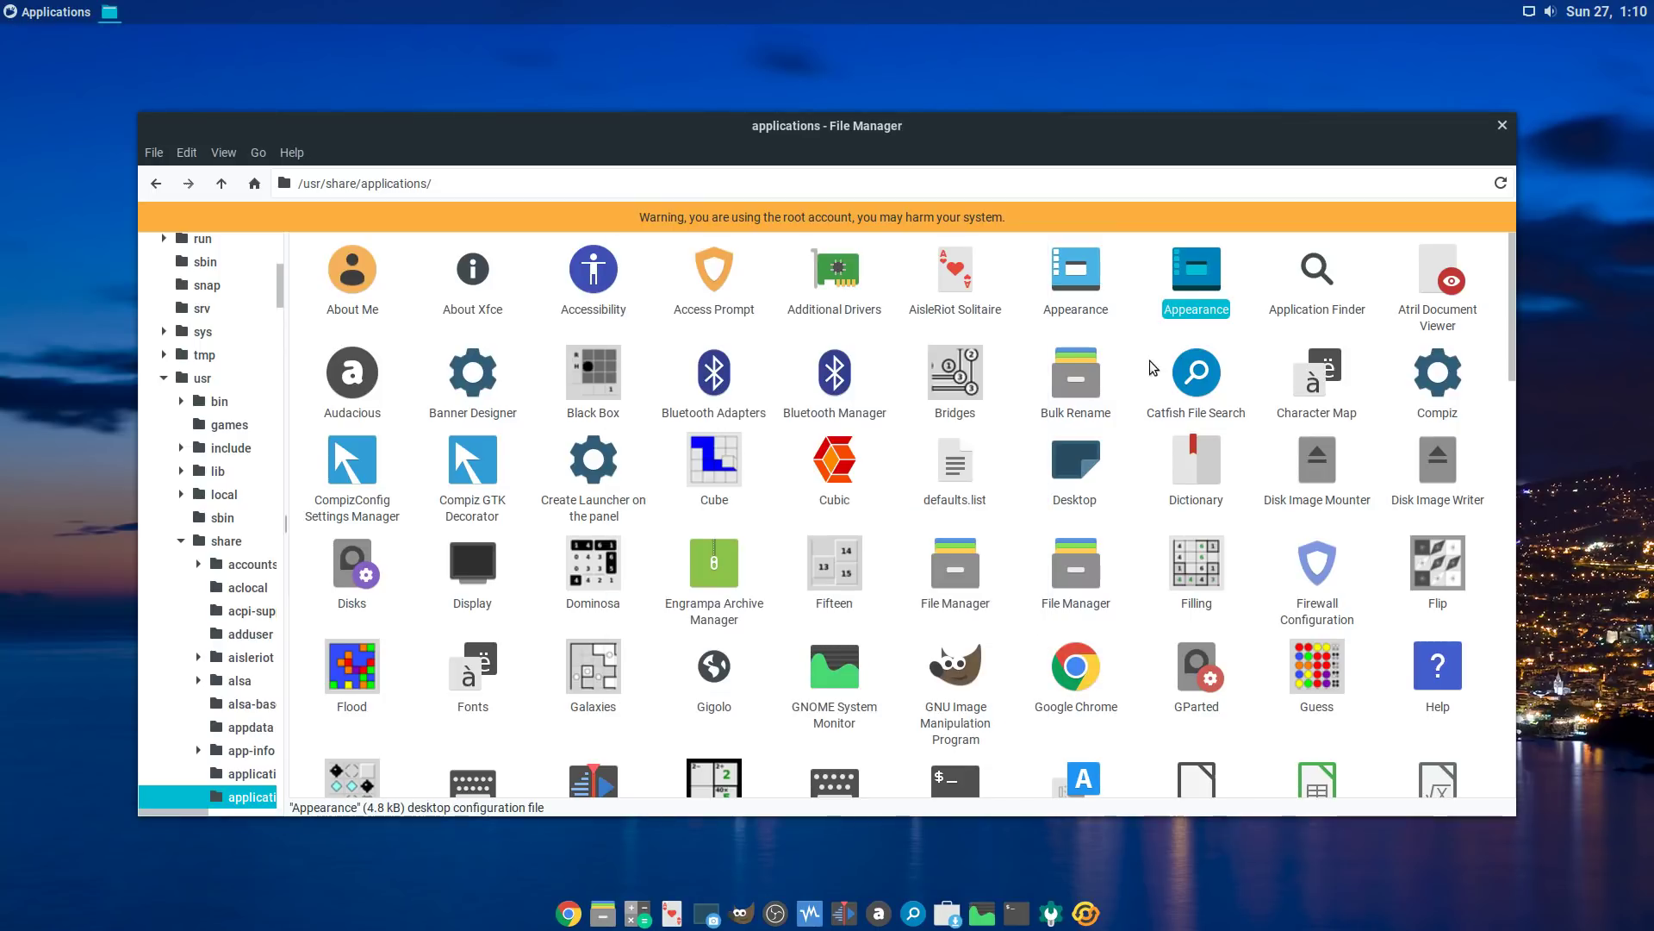
Step: Delete the duplicated Appearance launcher from the applications folder and confirm the deletion
right_click(1203, 285)
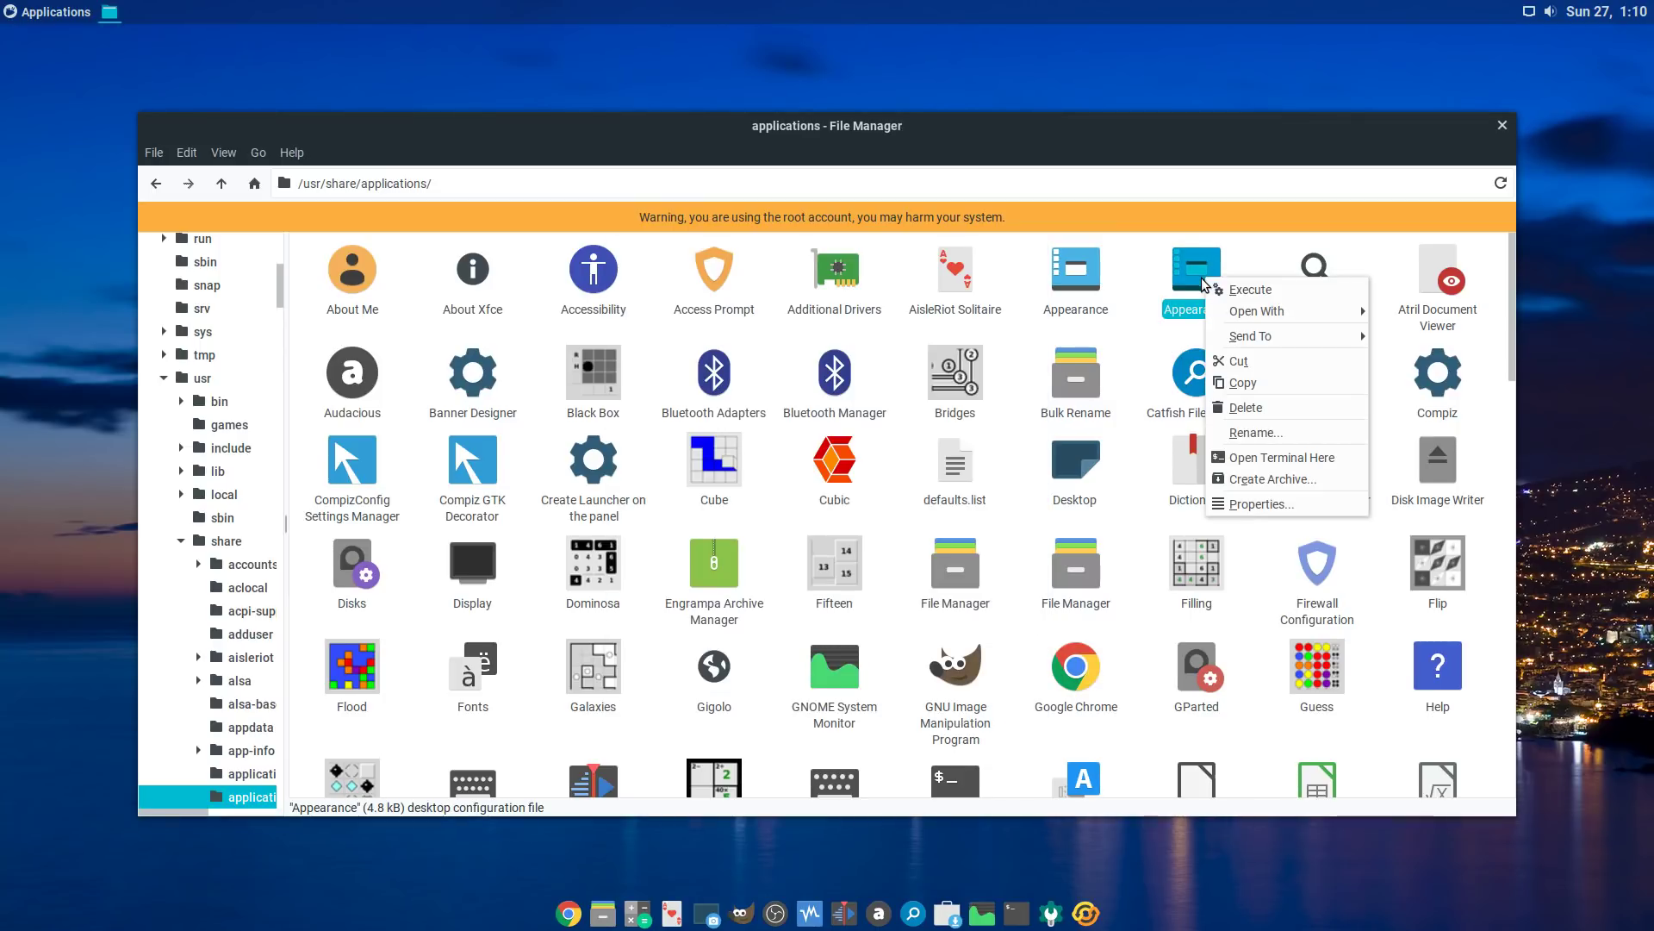
left_click(1232, 408)
left_click(932, 548)
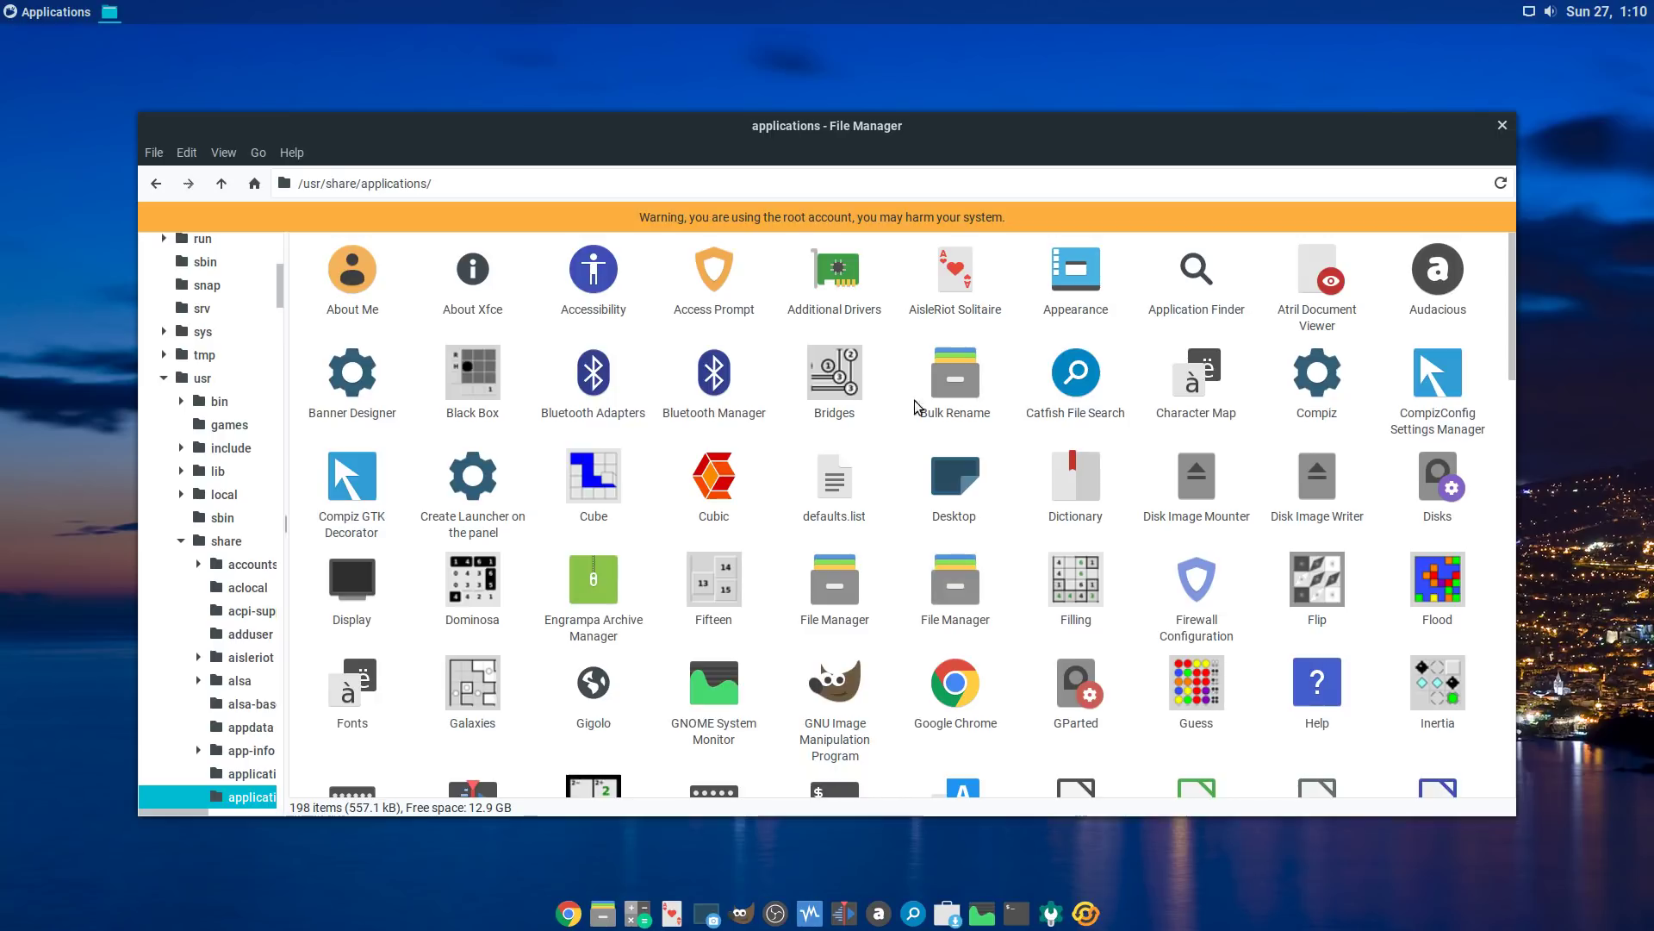
Step: Open the Compiz GTK Decorator launcher in Mousepad and highlight its Name value, Exec line and Name[en_US] value
right_click(351, 485)
mouse_move(442, 517)
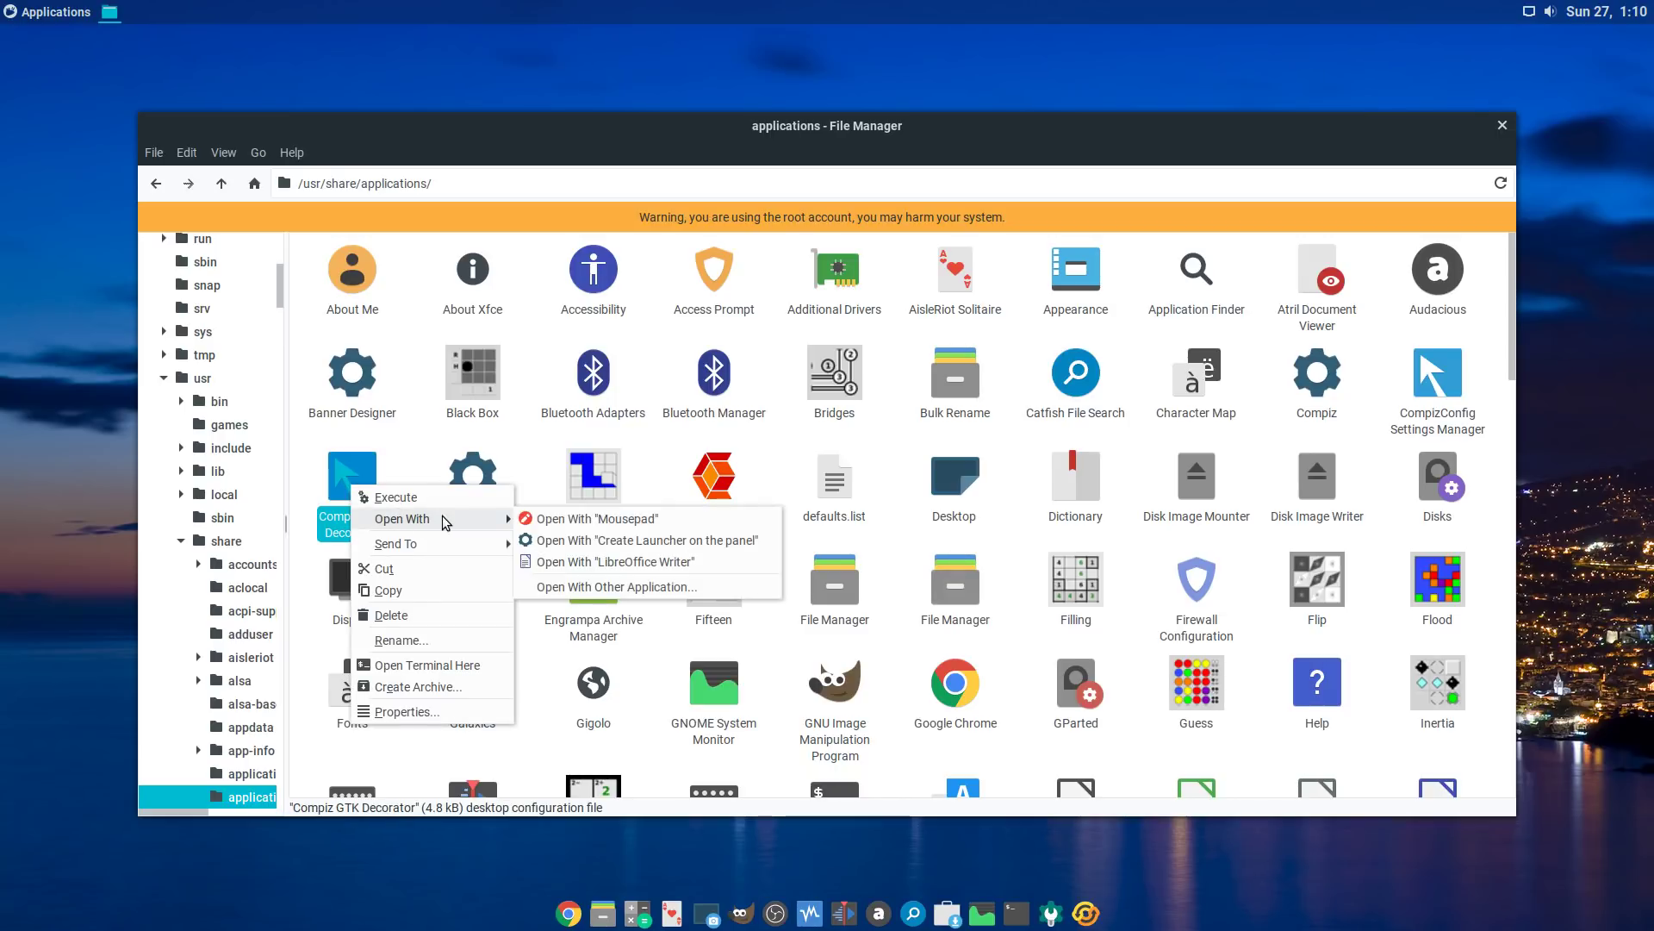
left_click(586, 518)
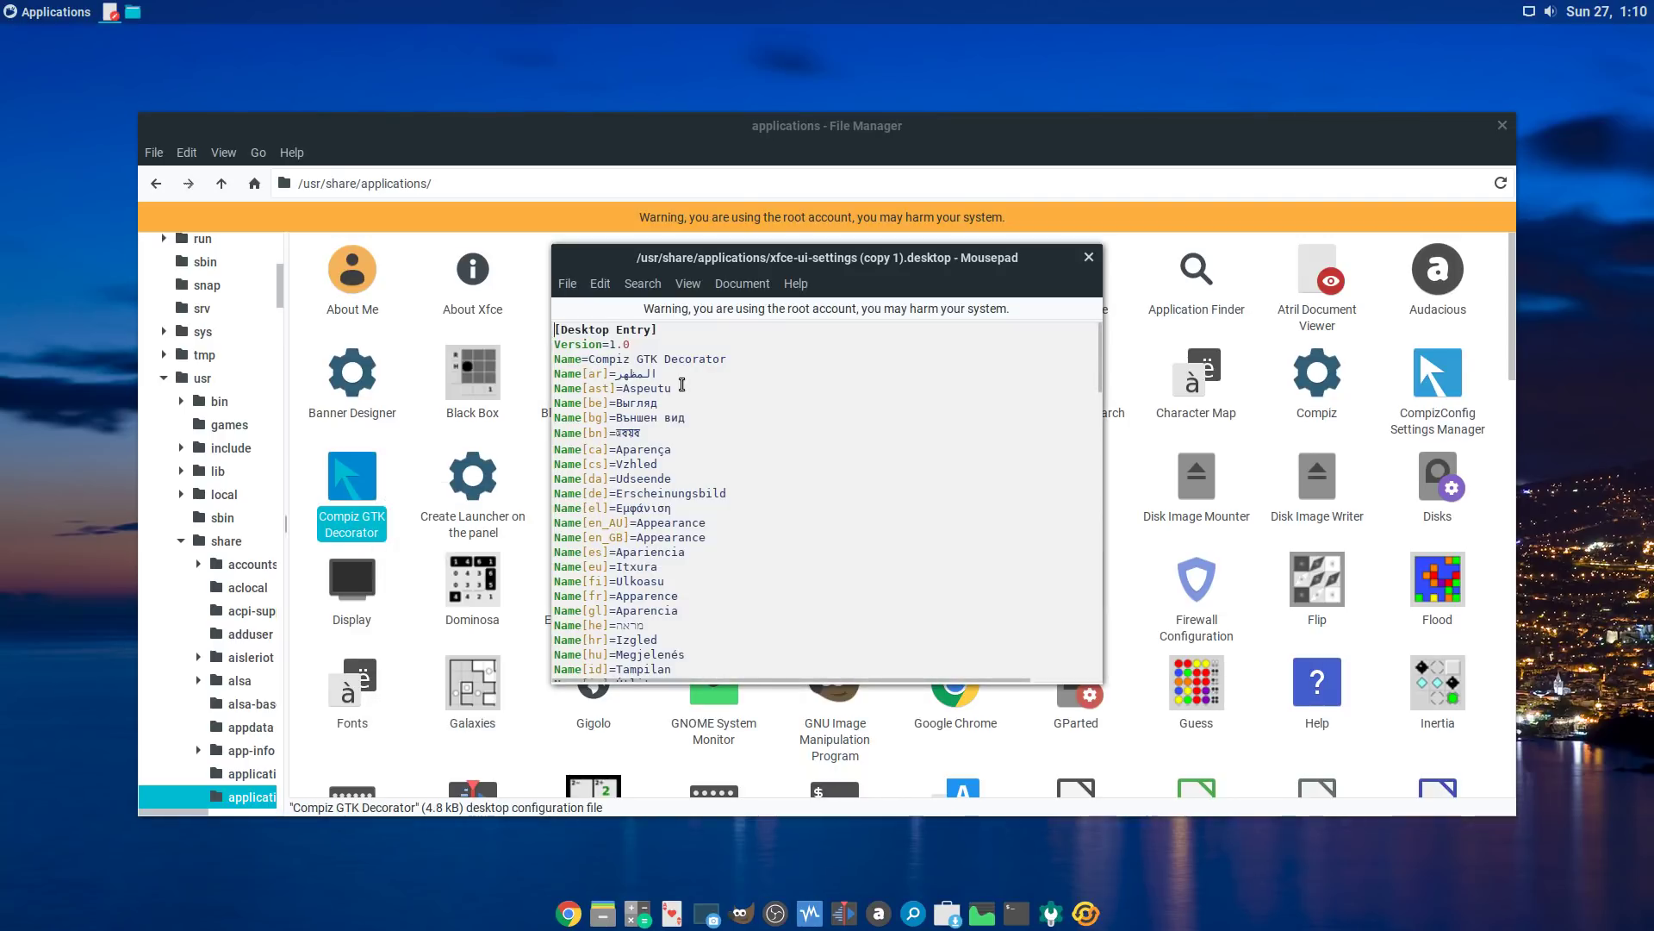
left_click_drag(589, 362, 722, 366)
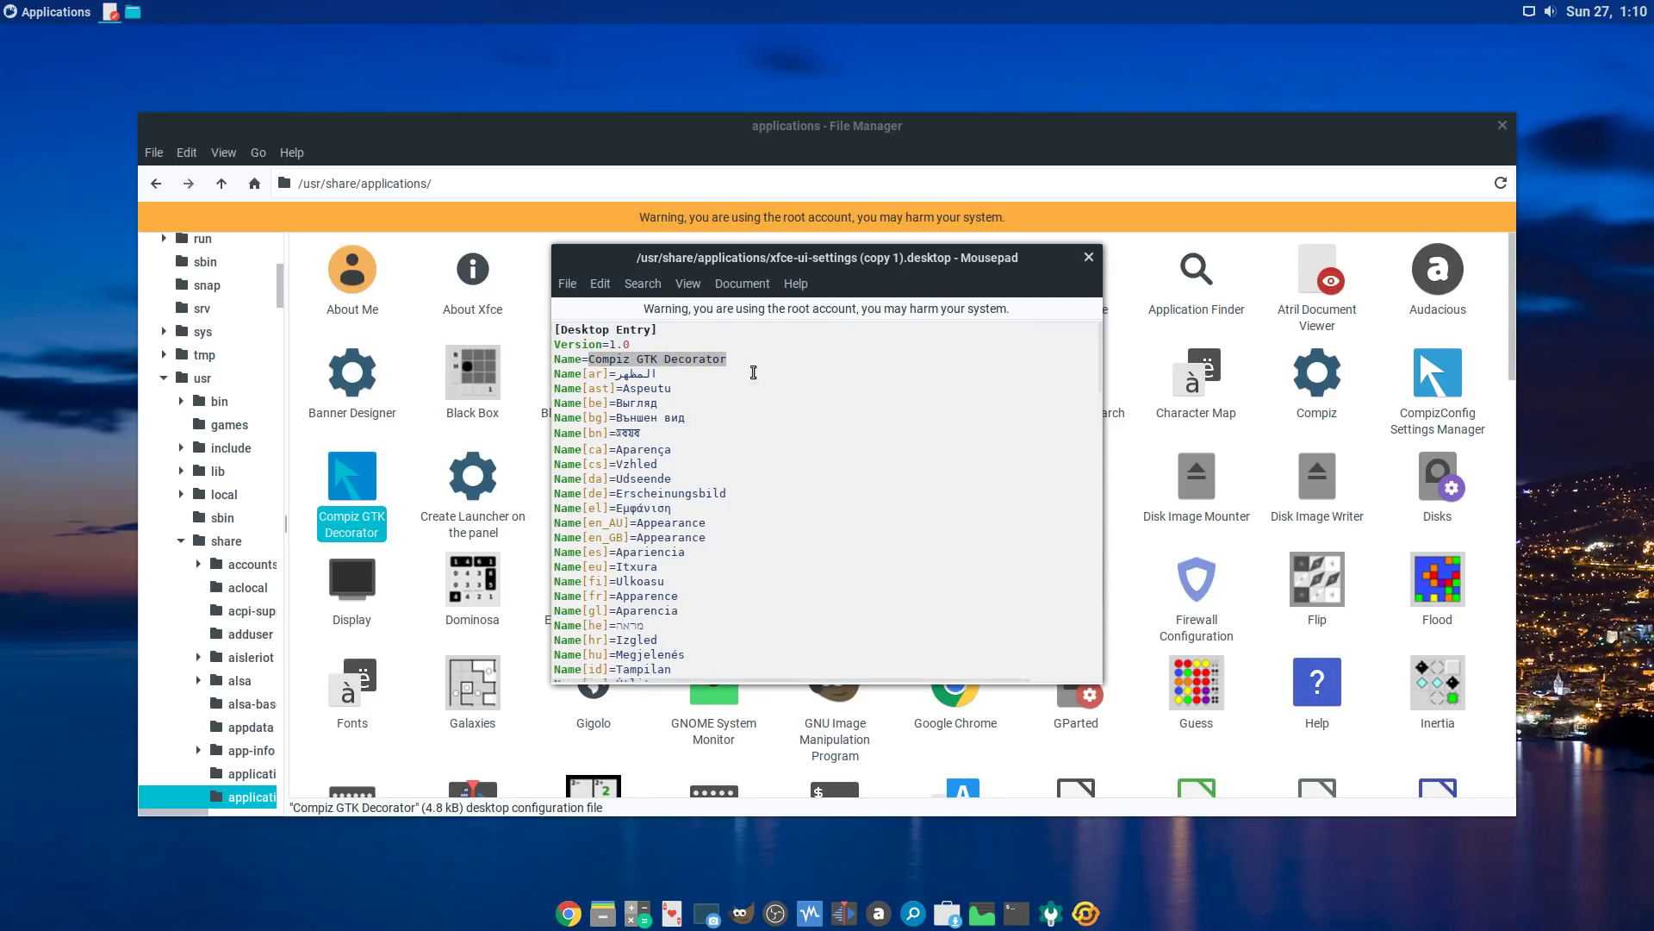
scroll(757, 420, "down", 20)
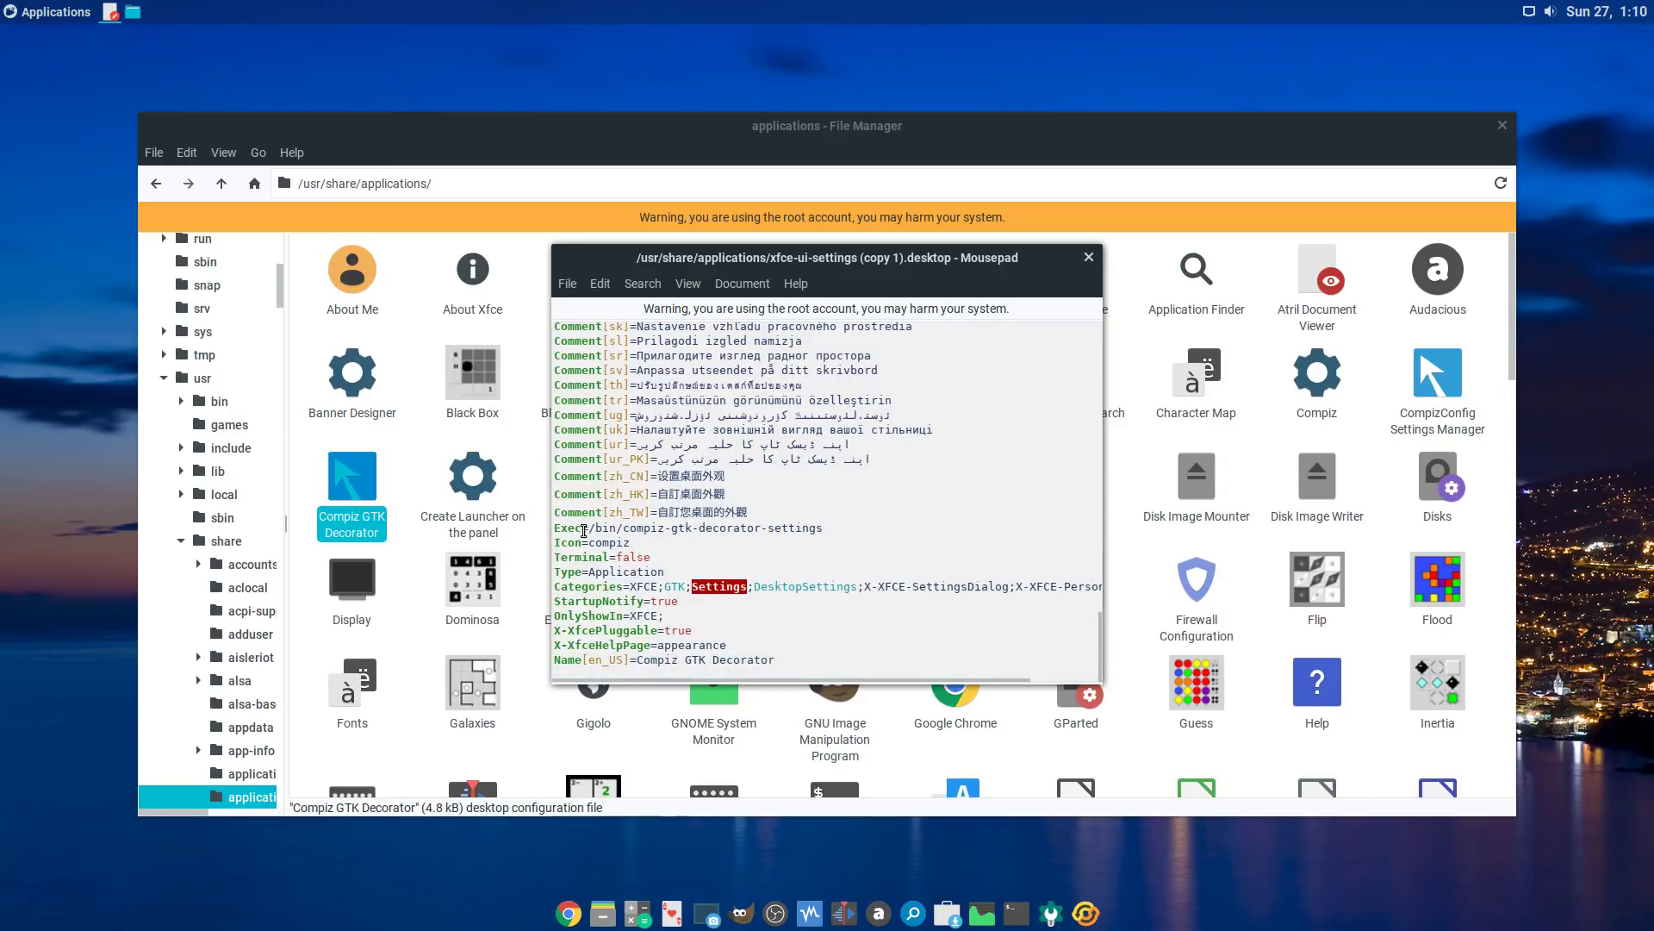
left_click_drag(556, 528, 852, 529)
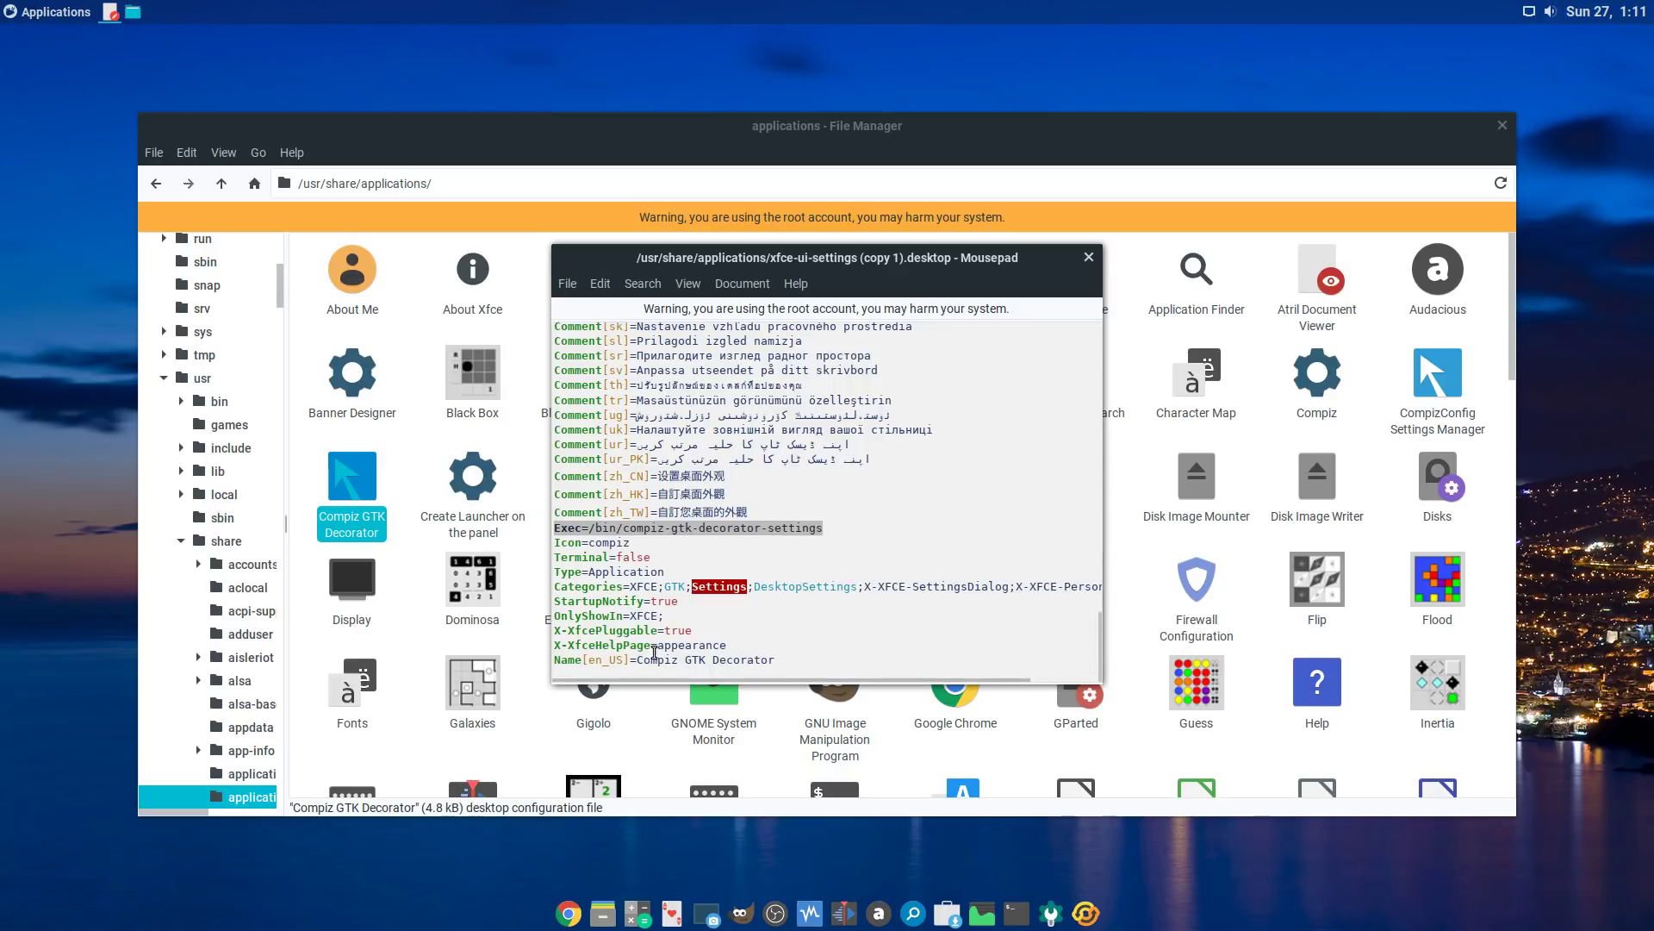
left_click_drag(640, 660, 822, 653)
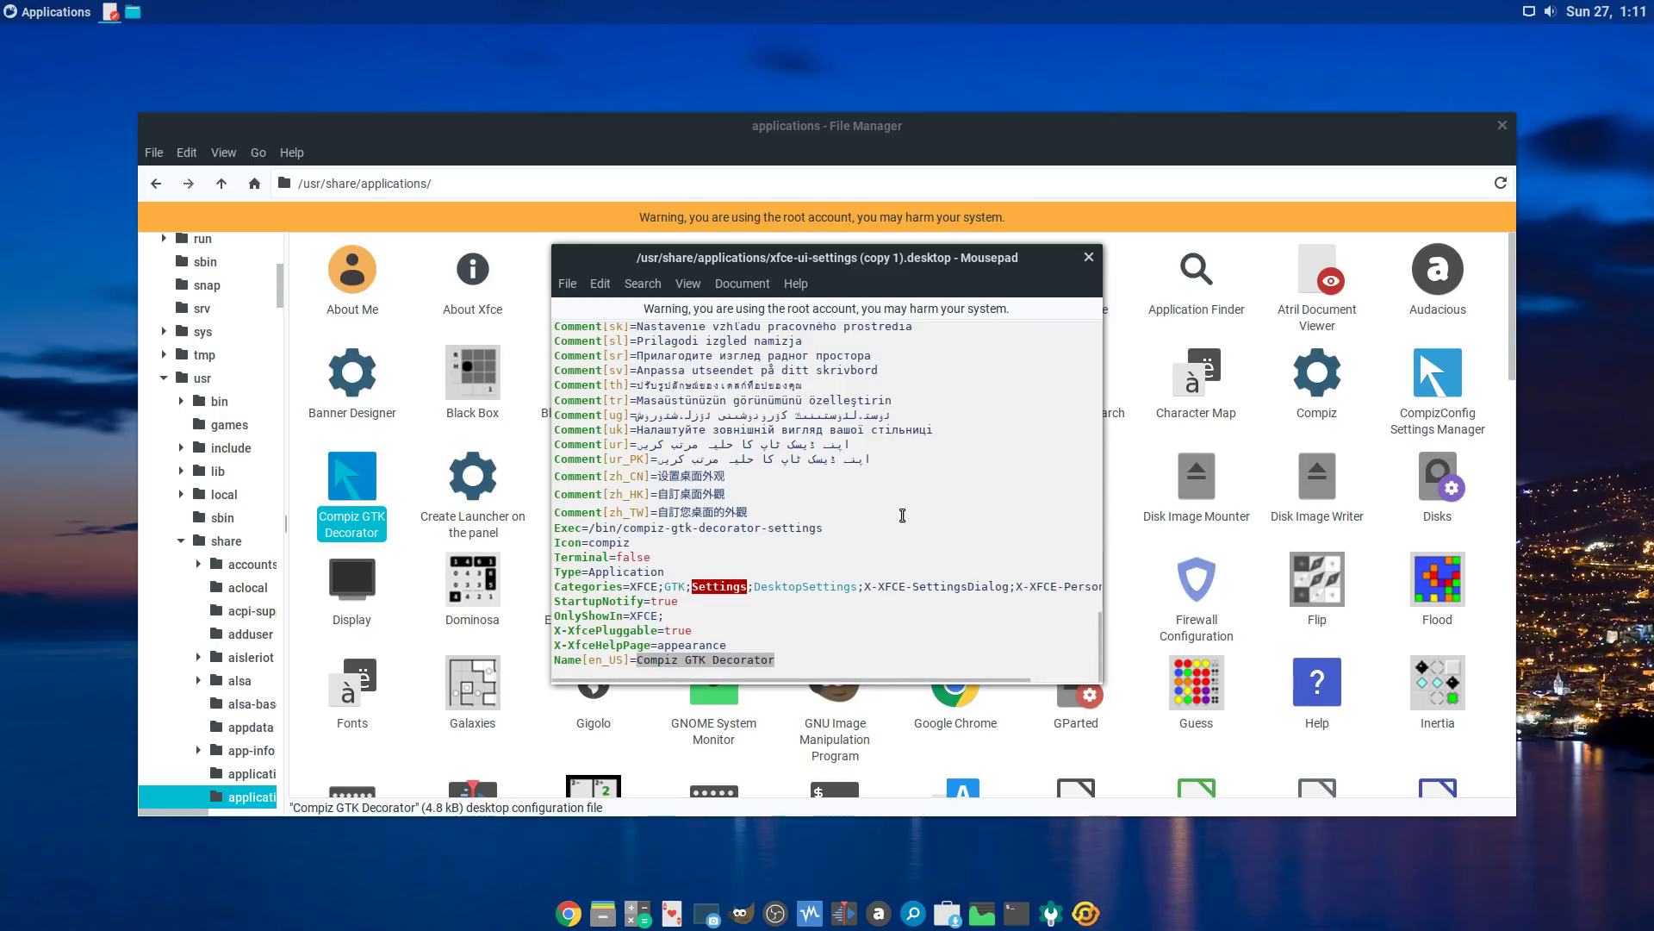
Step: In the Compiz GTK Decorator launcher's properties, allow the file to run as a program and close the dialog
right_click(371, 484)
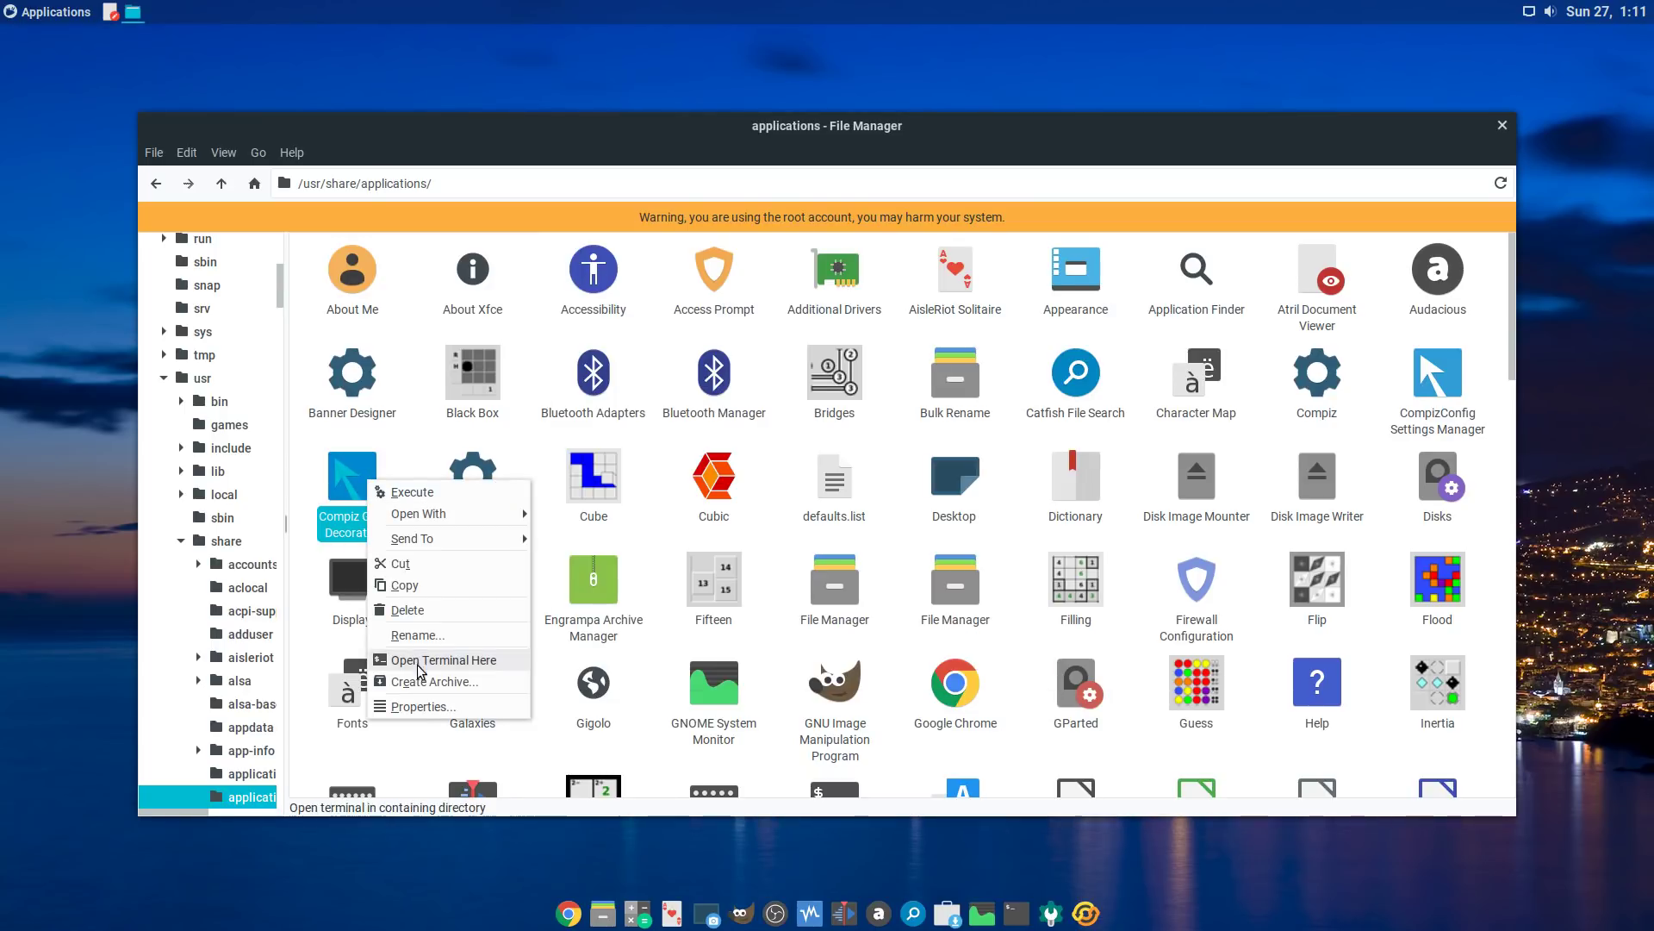
left_click(423, 706)
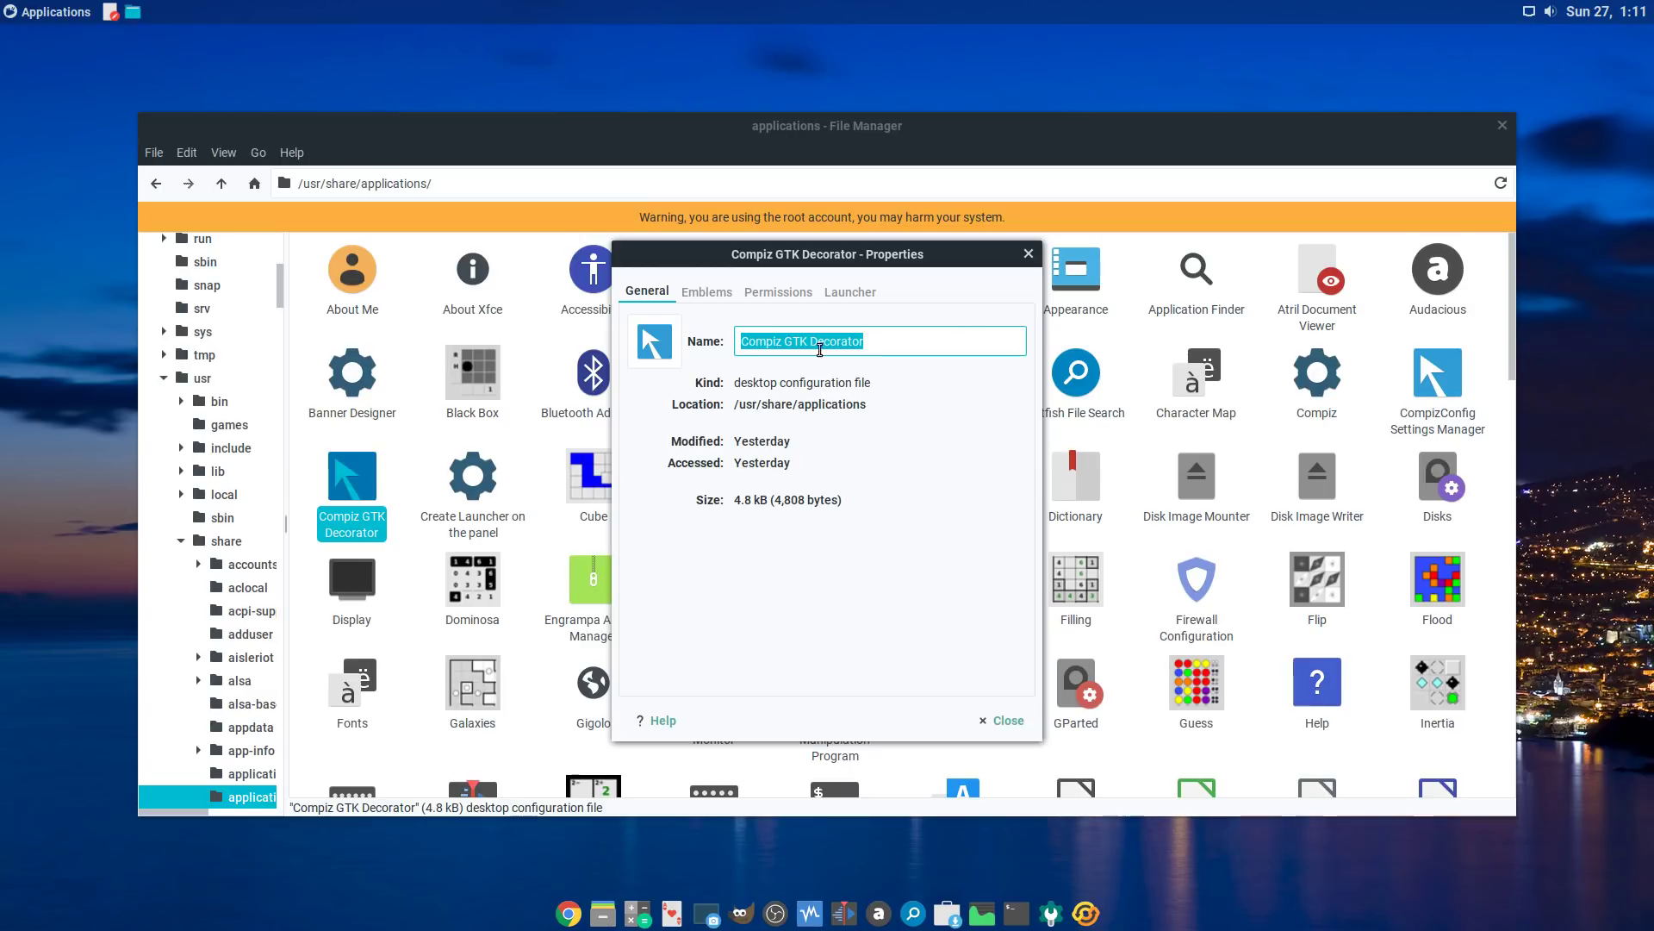
left_click(879, 346)
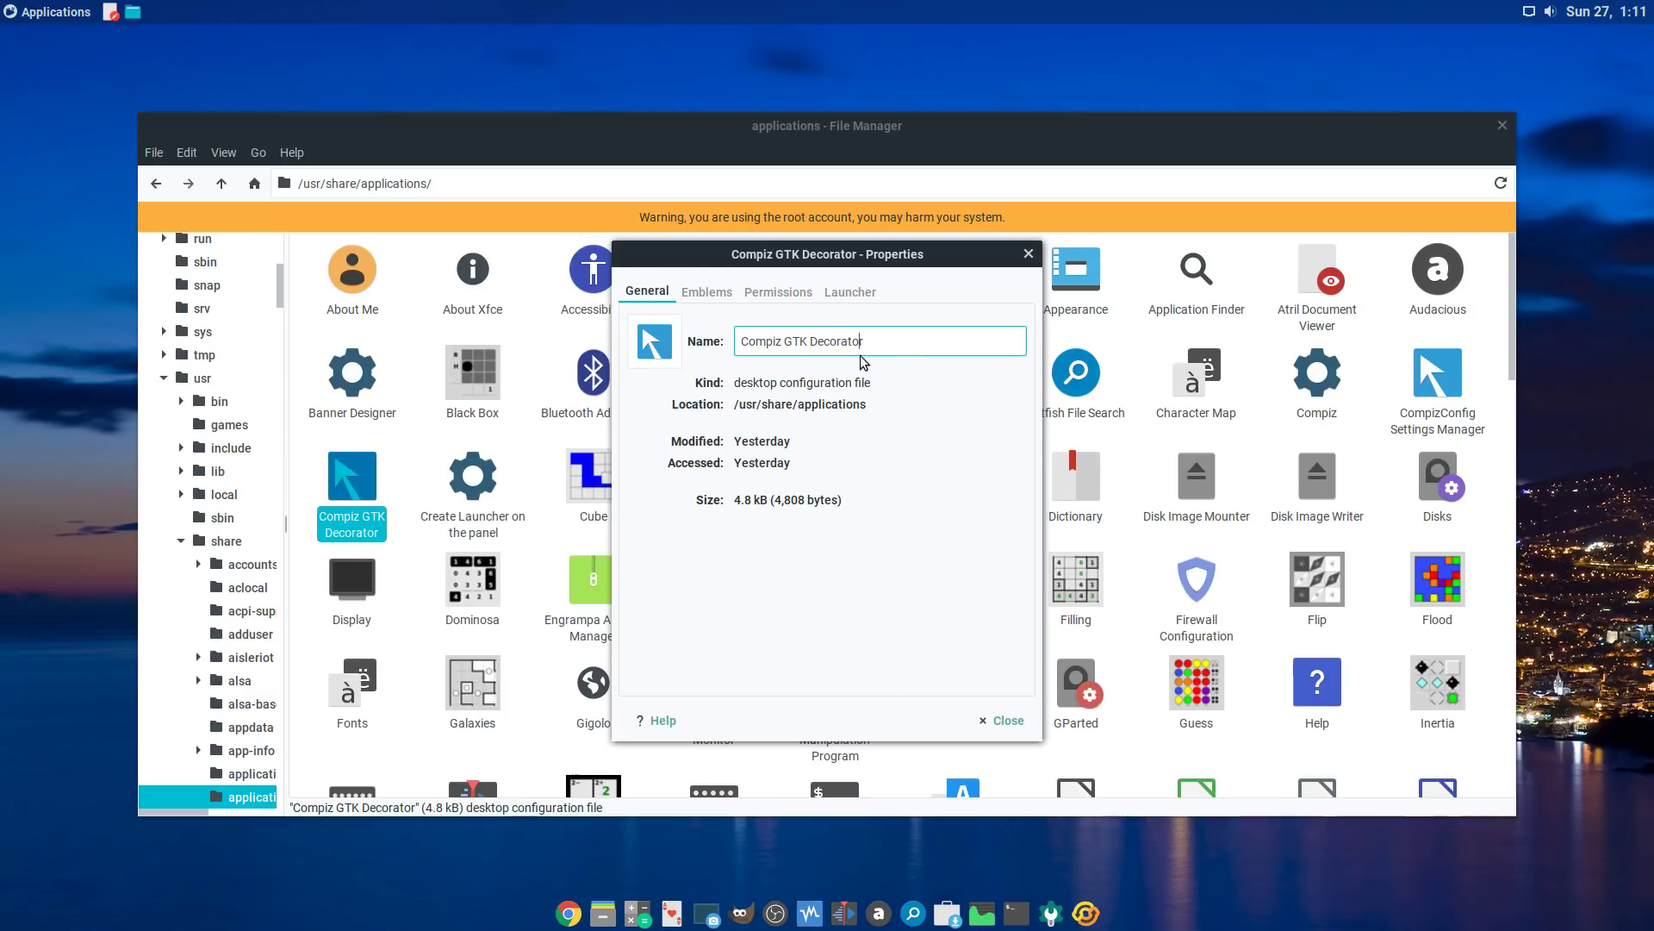
triple_click(884, 346)
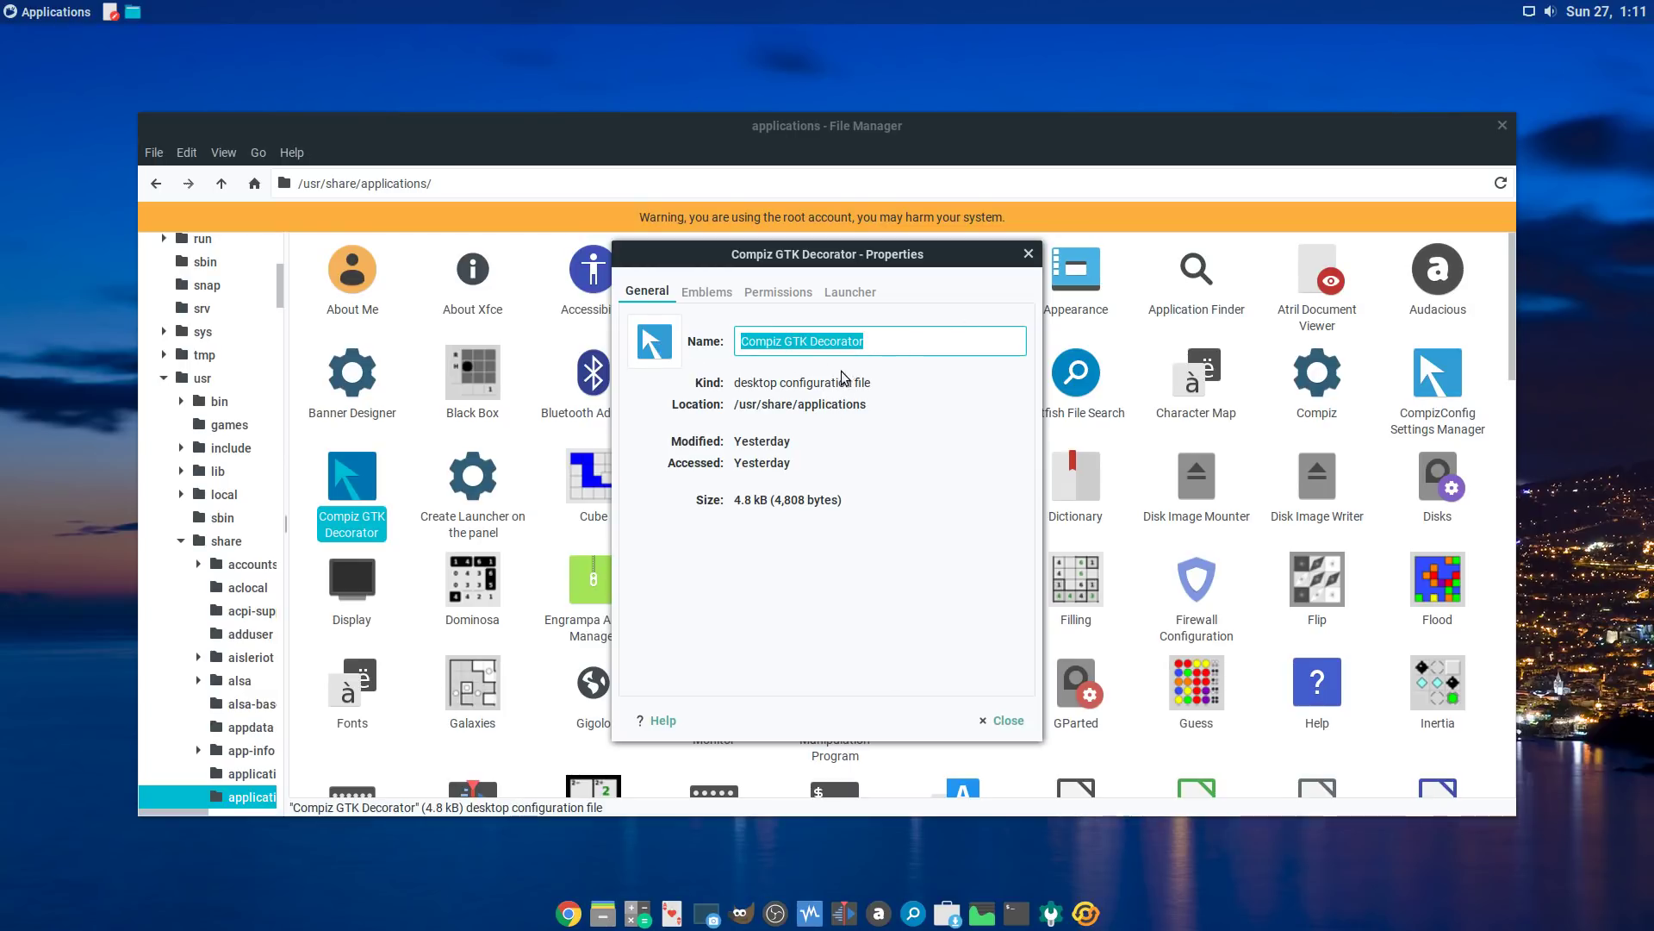
left_click(778, 291)
left_click(705, 547)
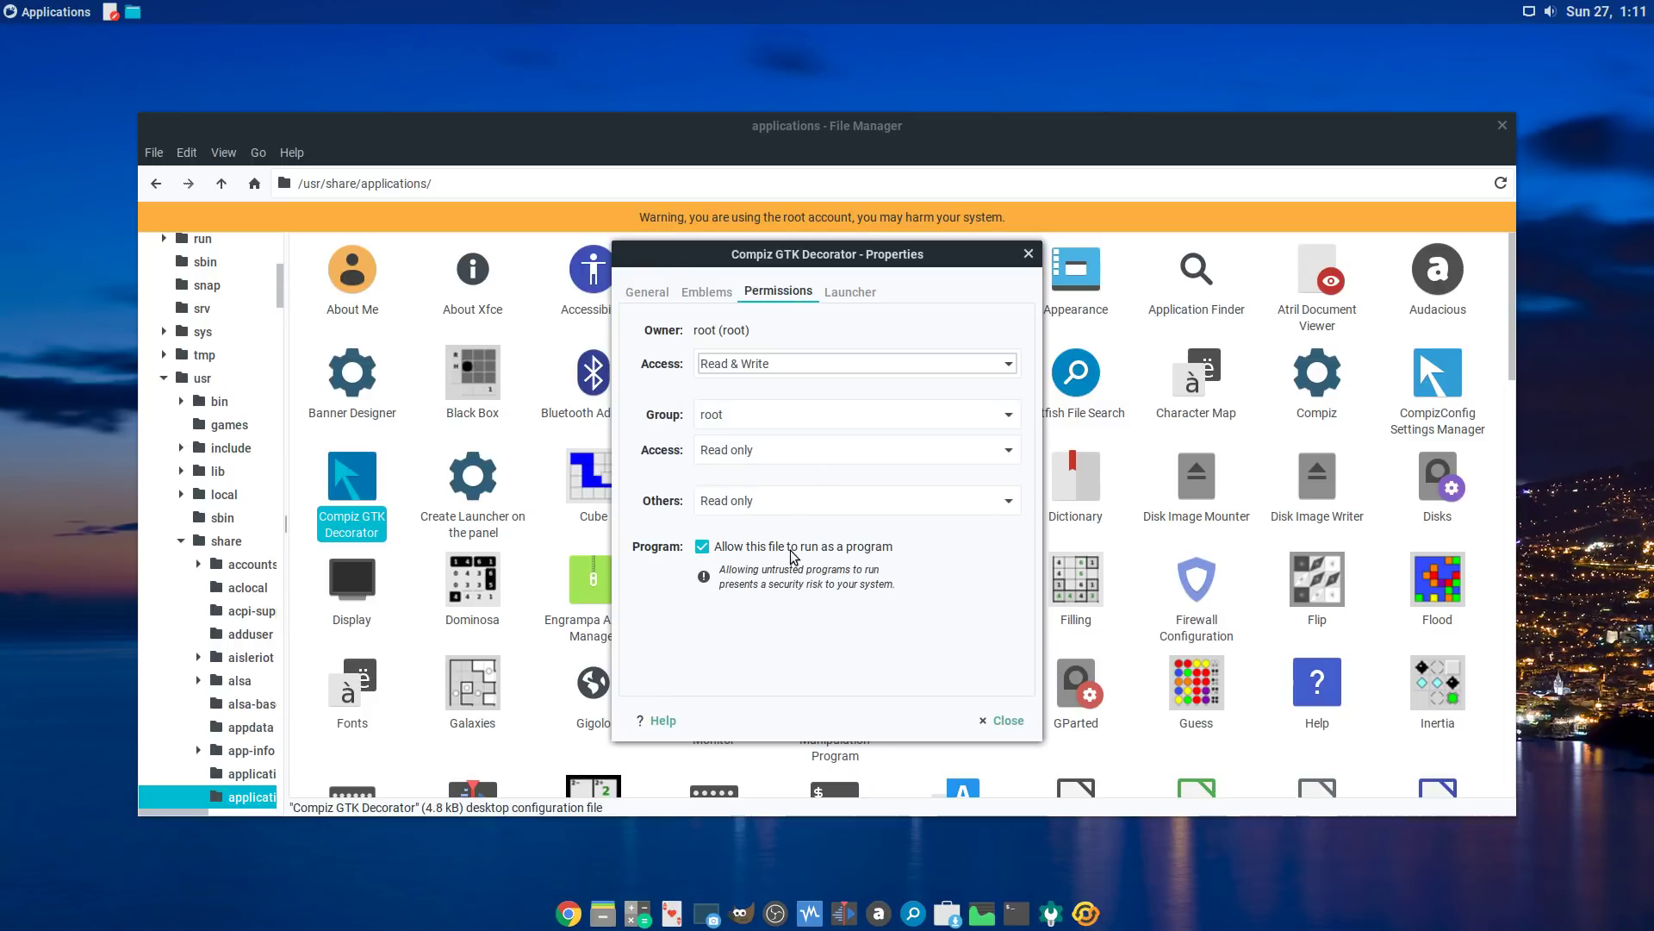
left_click(1001, 720)
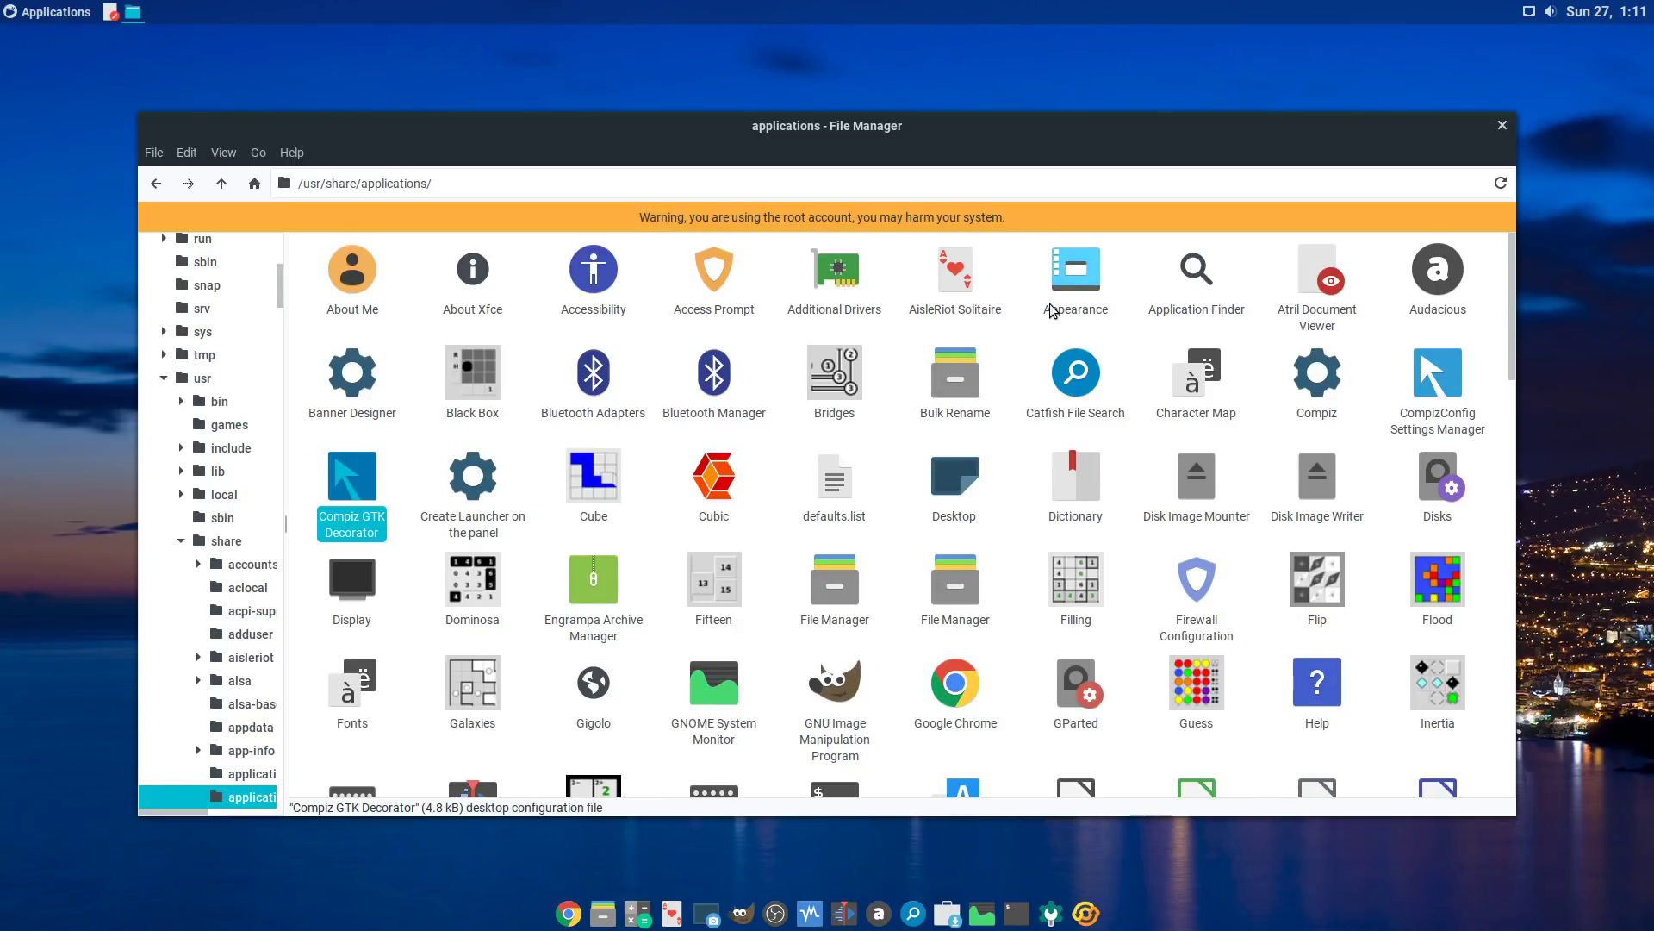
Step: Open the Xfce Settings manager, locate the Compiz GTK Decorator entry under Personal, and close the window
right_click(1081, 289)
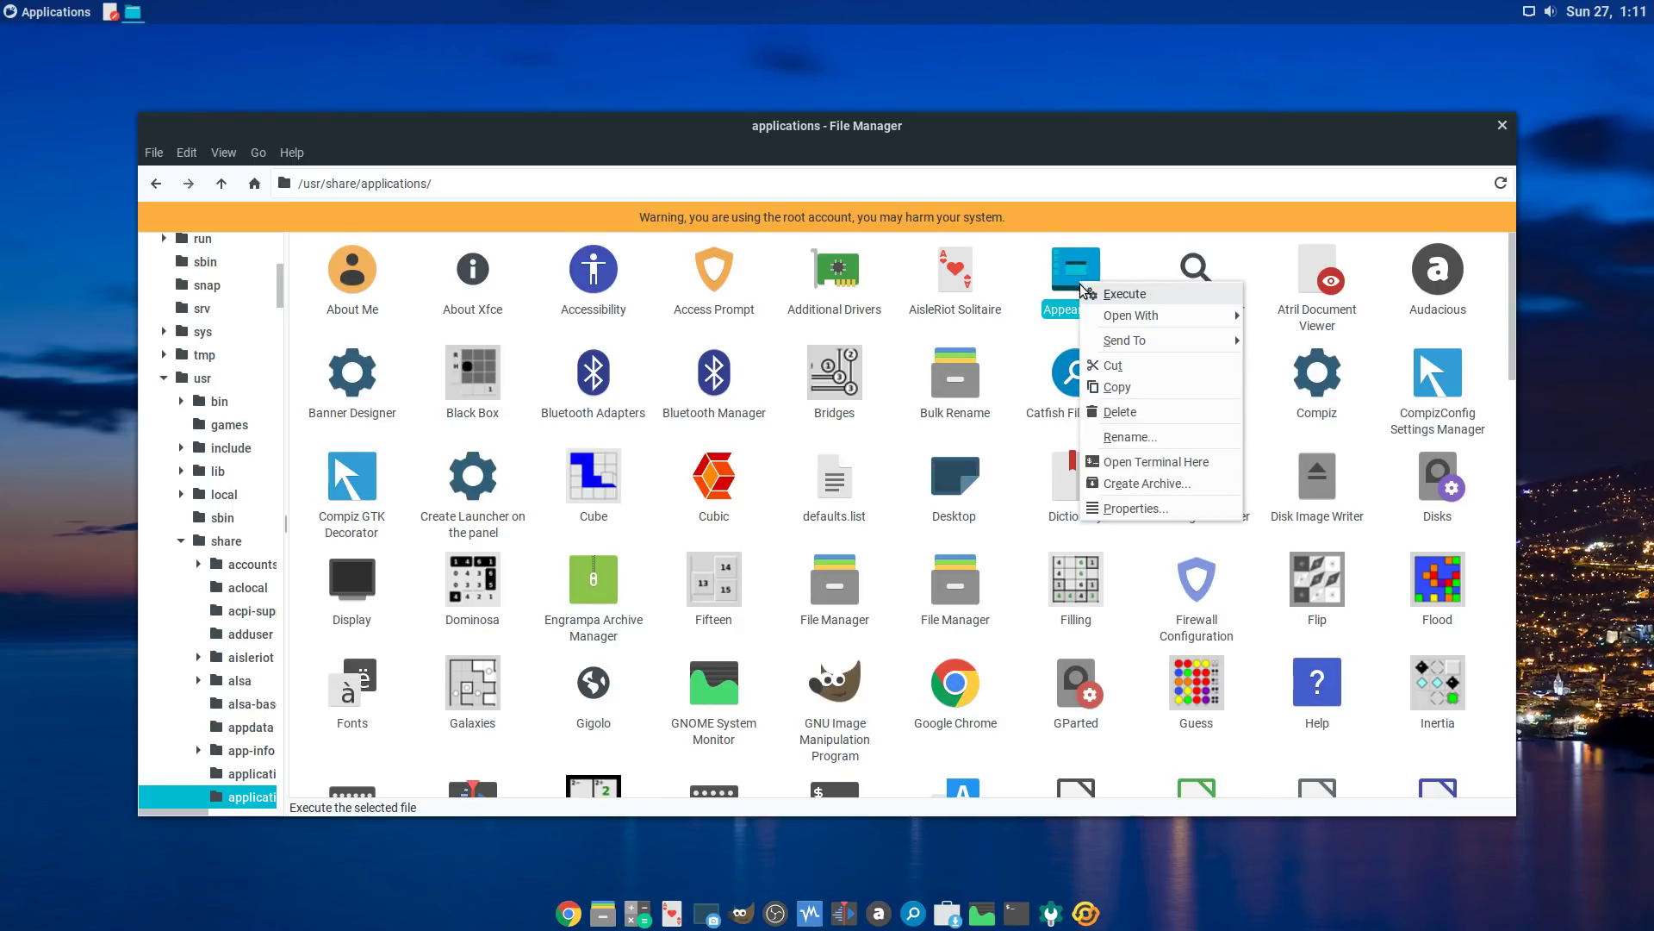
left_click(1025, 345)
left_click(1049, 907)
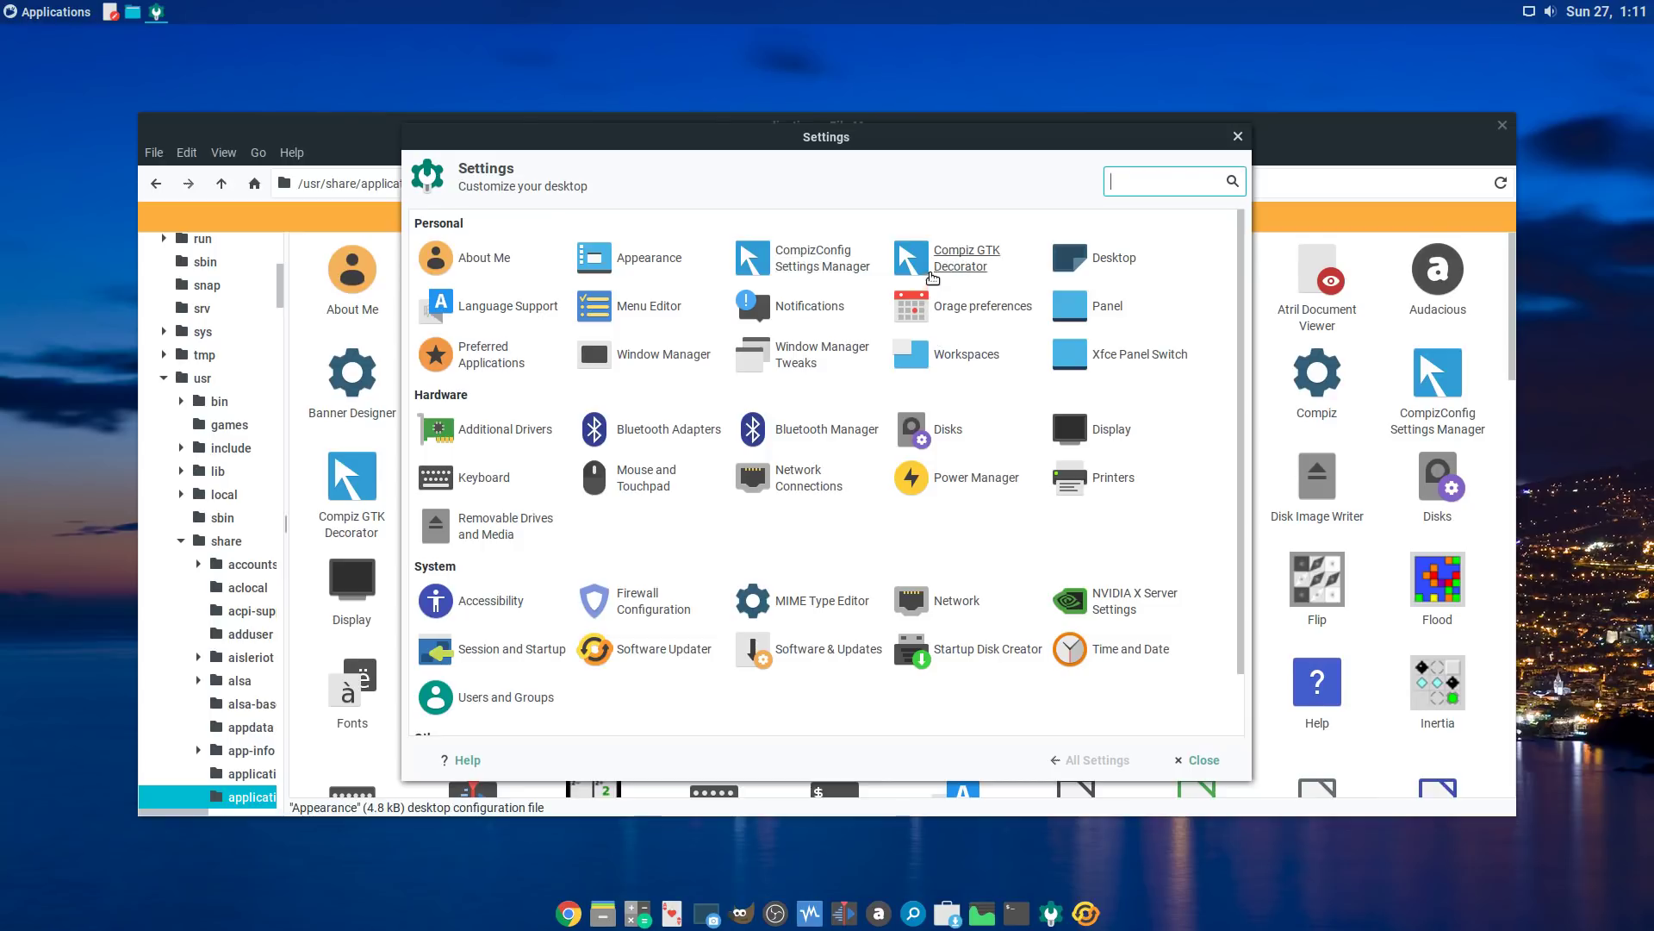
left_click(1200, 762)
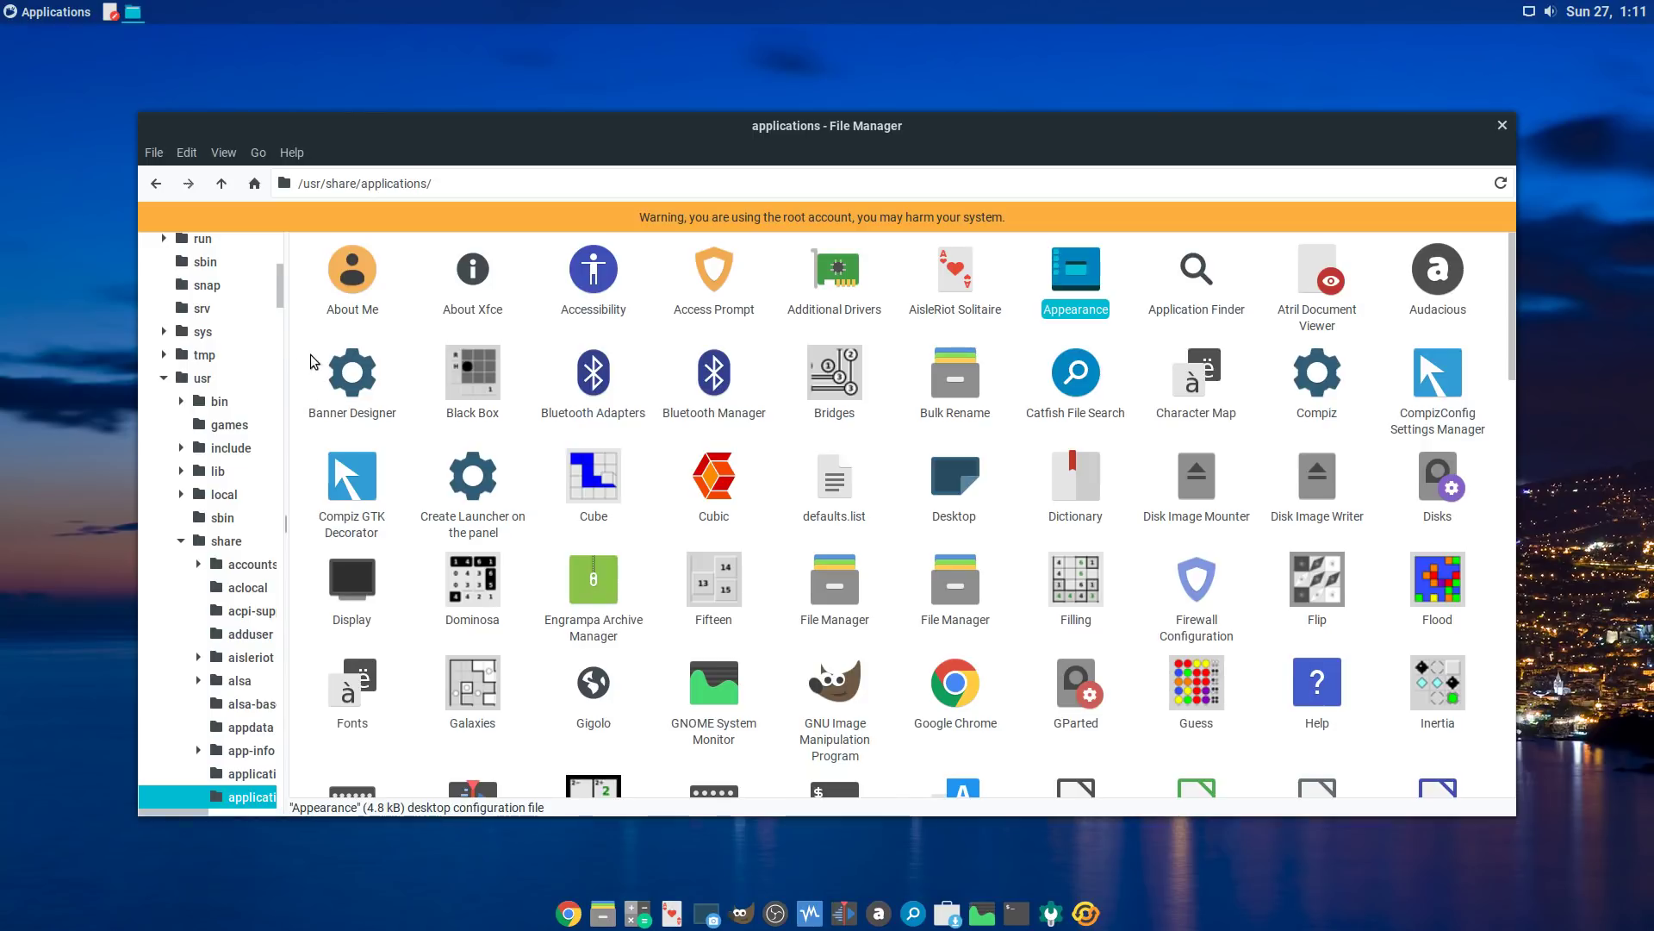
Step: Go to the File System root and open its bin folder
scroll(284, 295, "up", 1)
left_click_drag(283, 295, 284, 252)
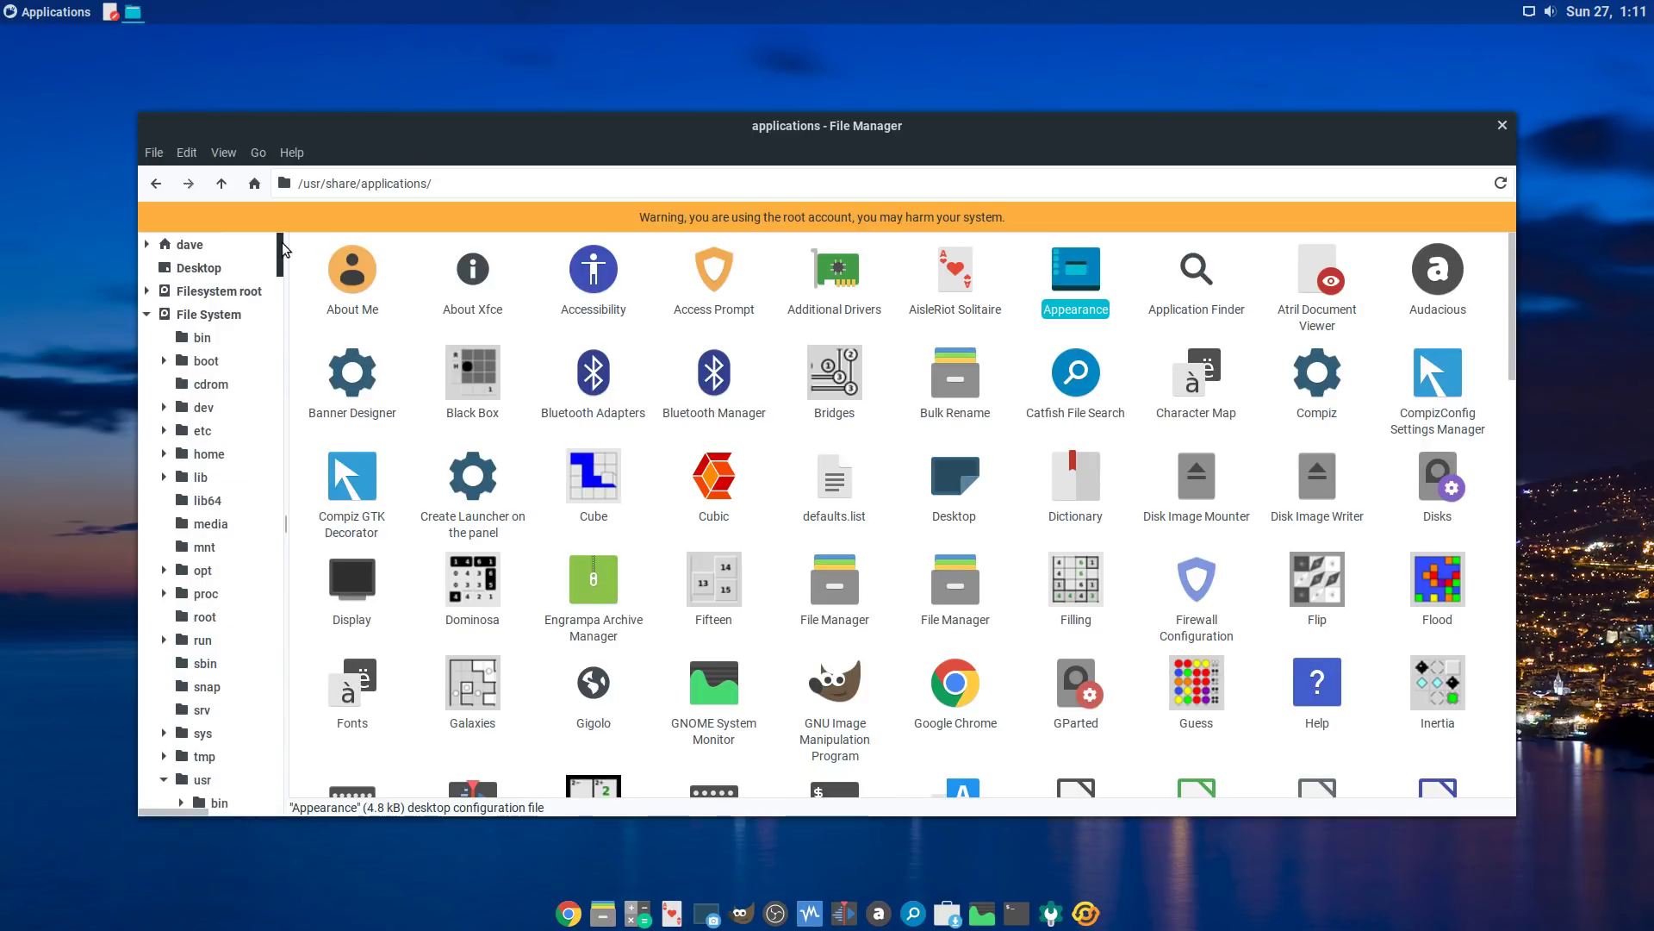
left_click(194, 313)
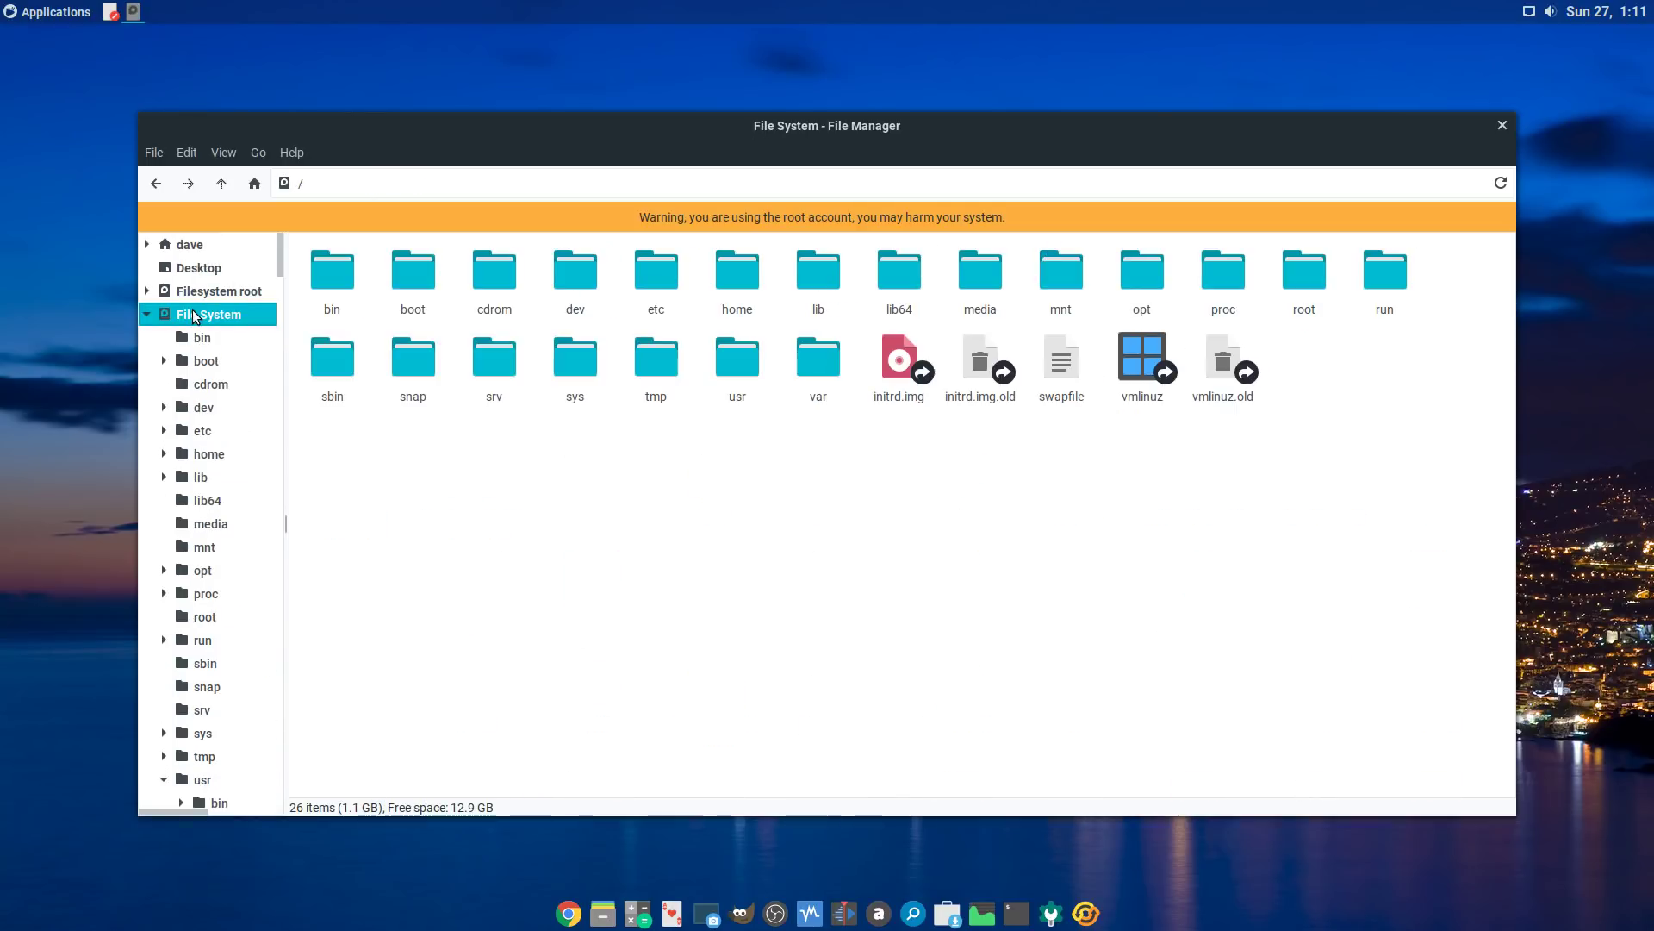
double_click(329, 271)
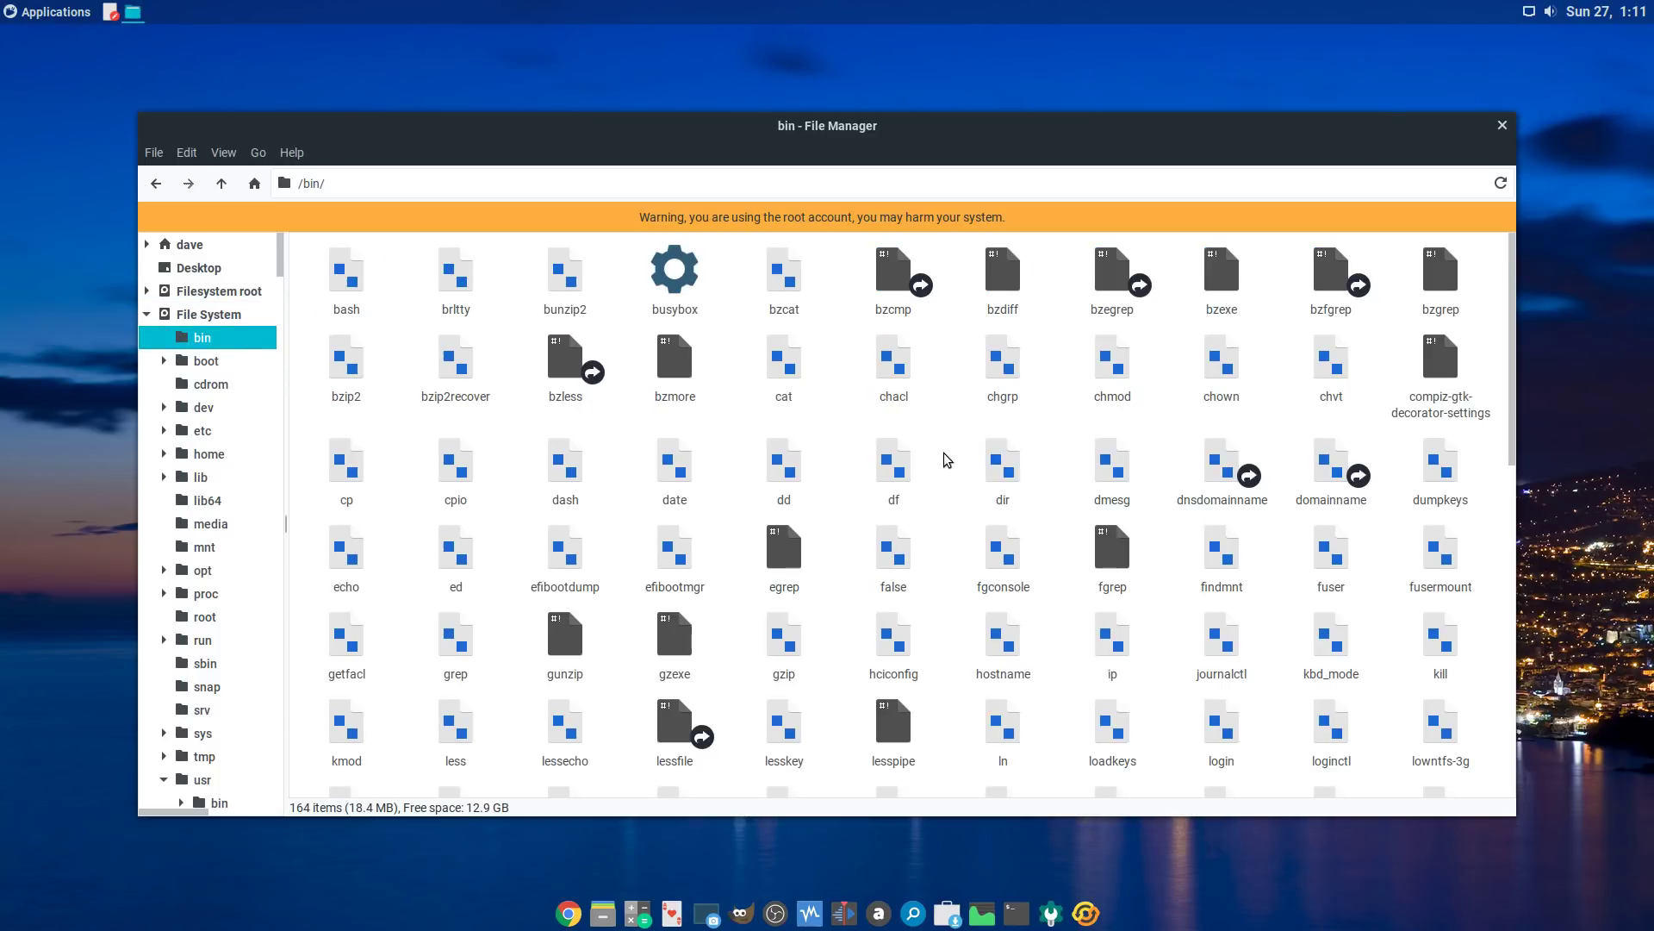
right_click(935, 423)
mouse_move(972, 469)
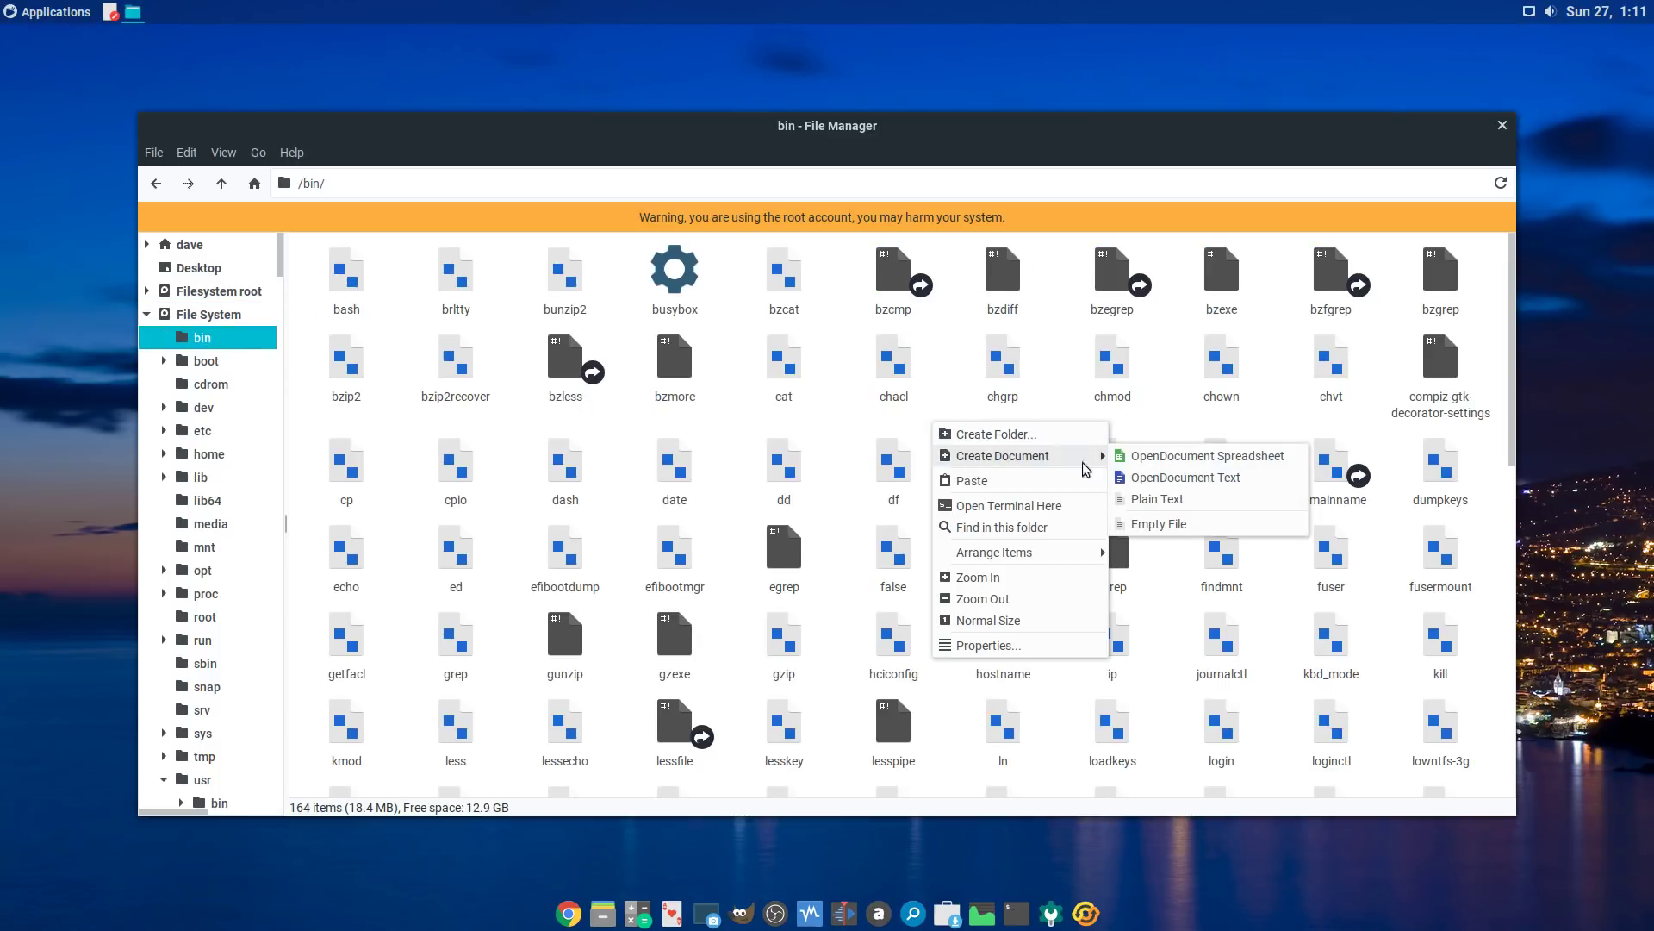
left_click(1160, 502)
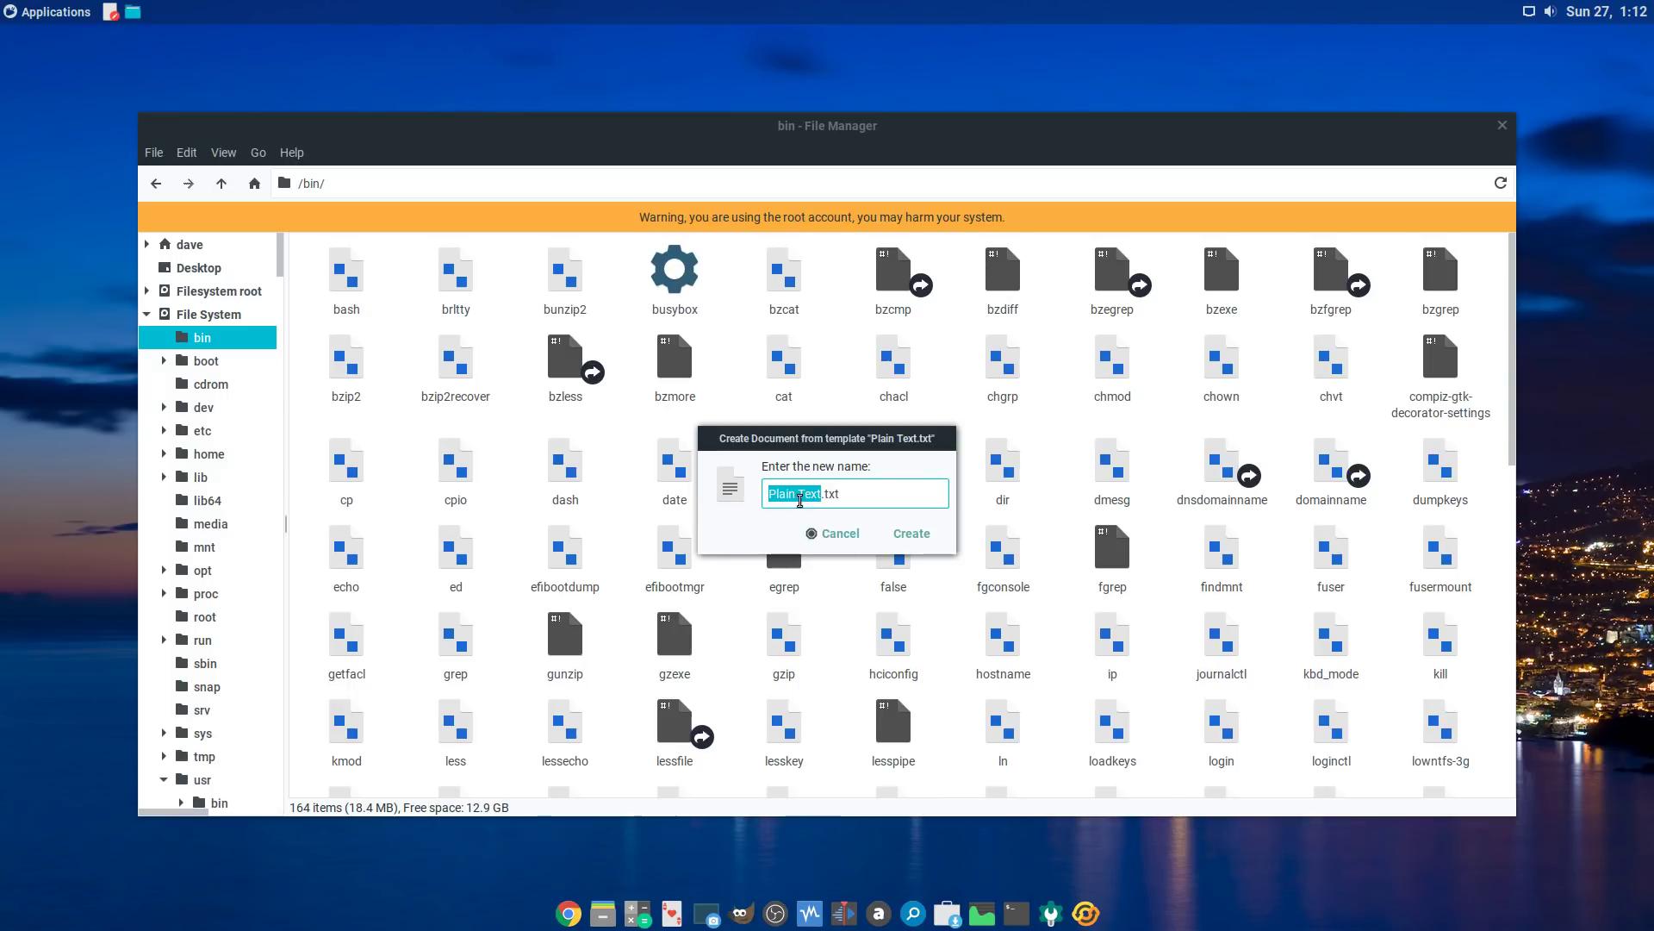
left_click(842, 533)
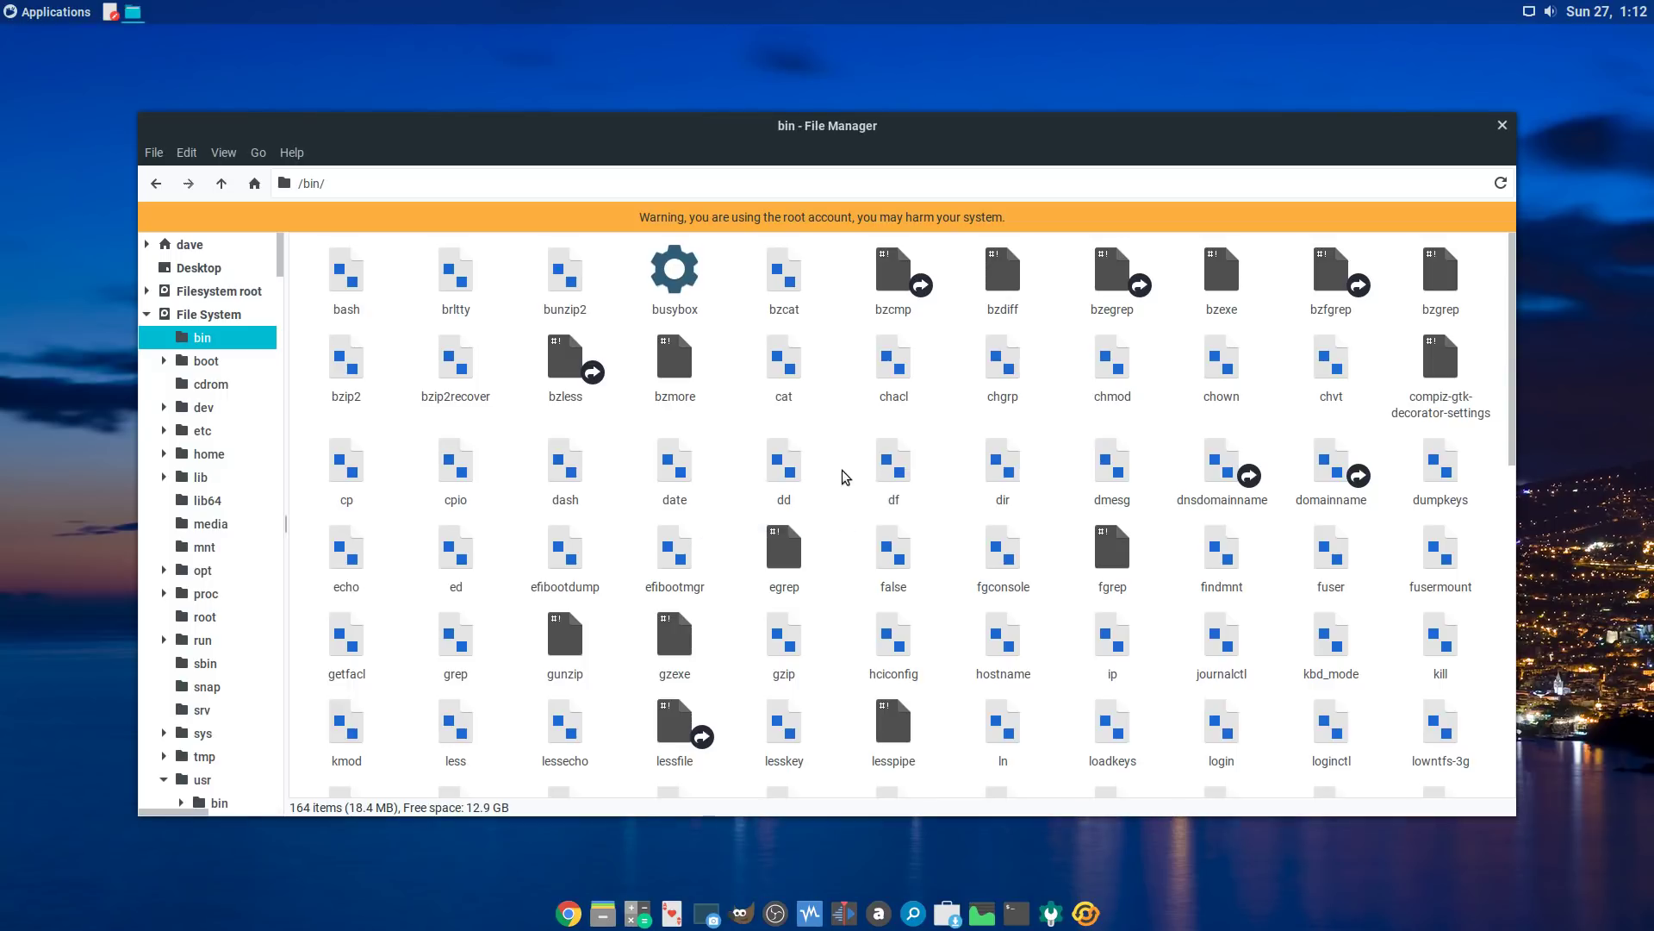
scroll(843, 457, "down", 10)
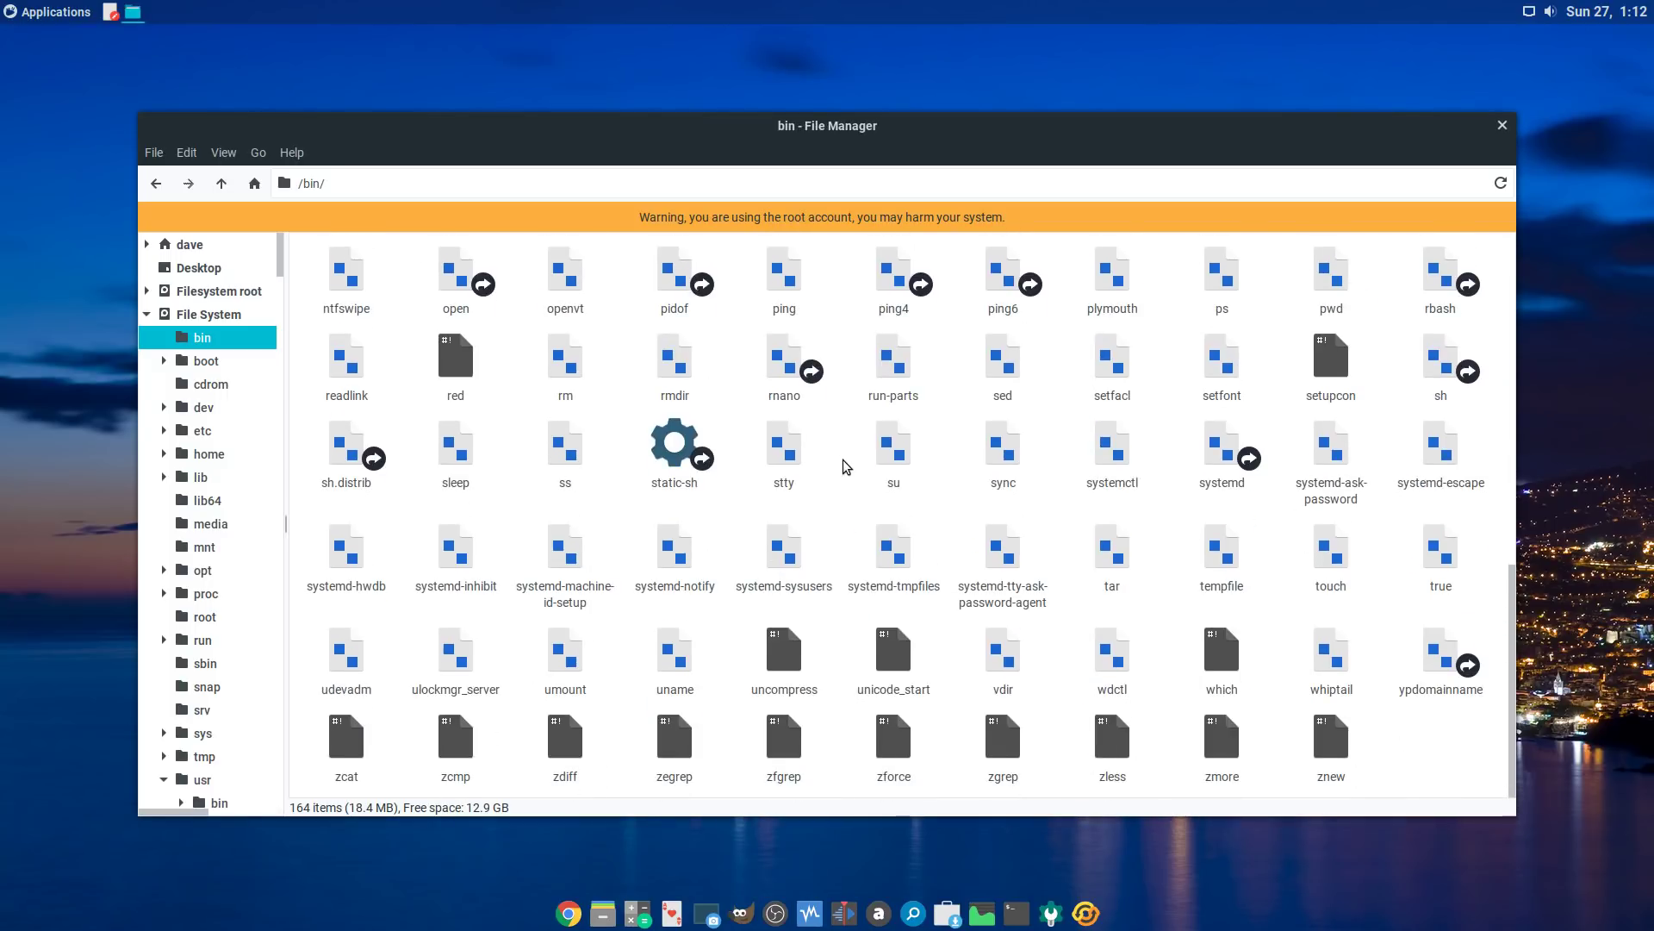
Step: Locate the compiz-gtk-decorator-settings script in the bin folder and open it with Mousepad
scroll(843, 458, "up", 3)
scroll(843, 459, "up", 10)
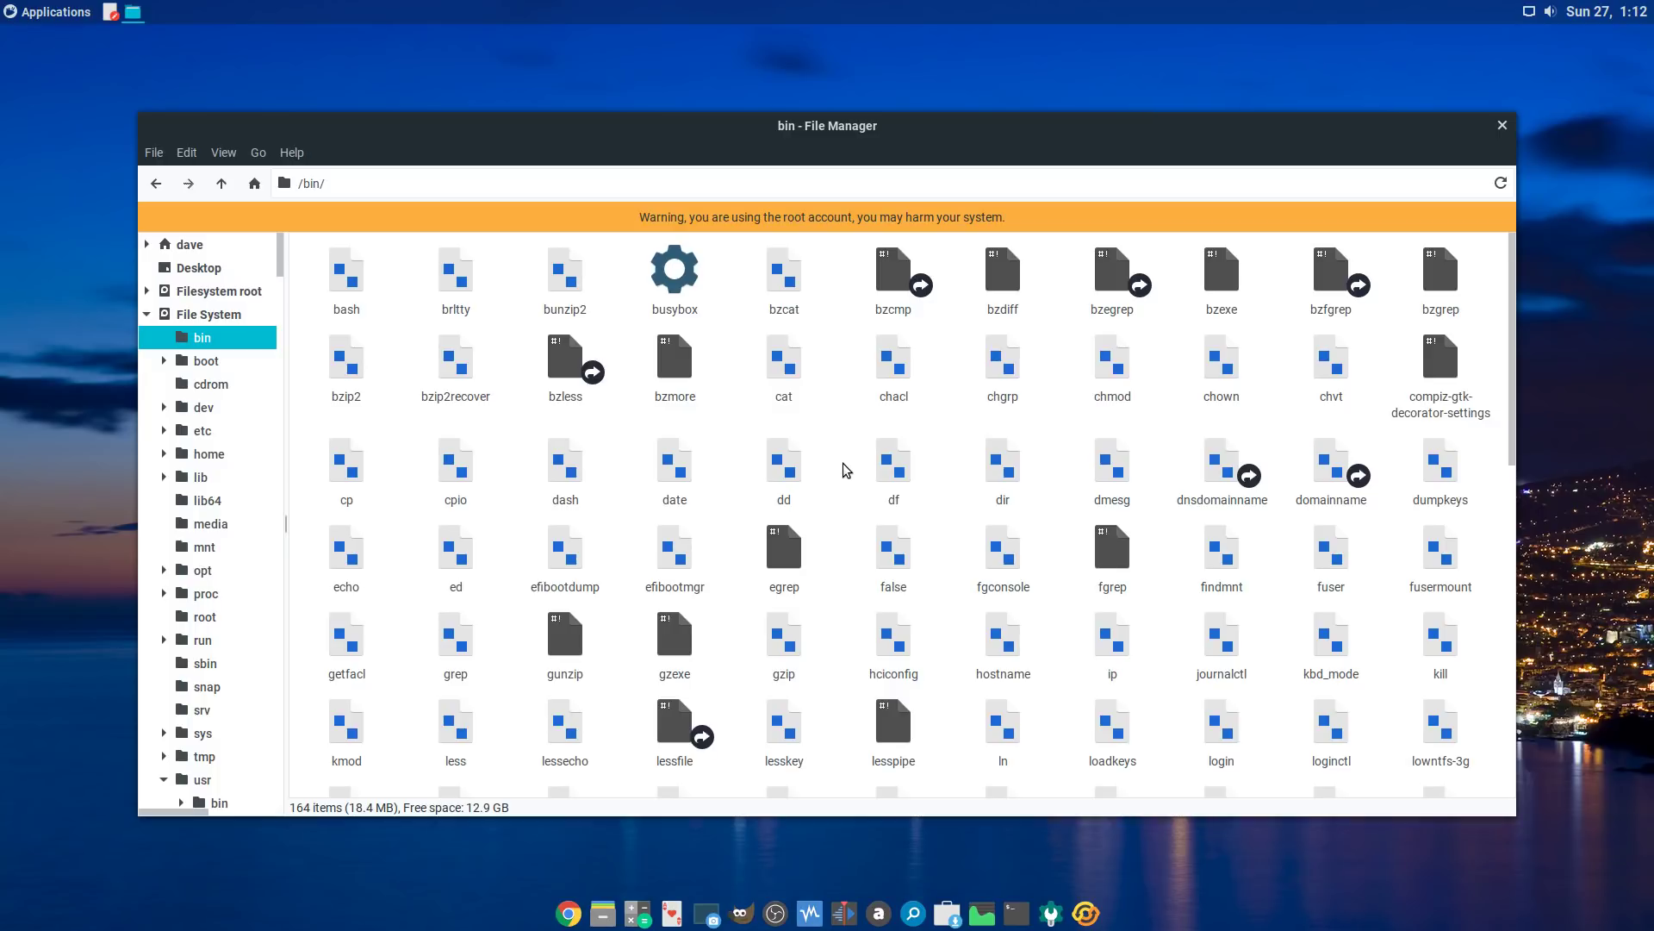
left_click(1464, 416)
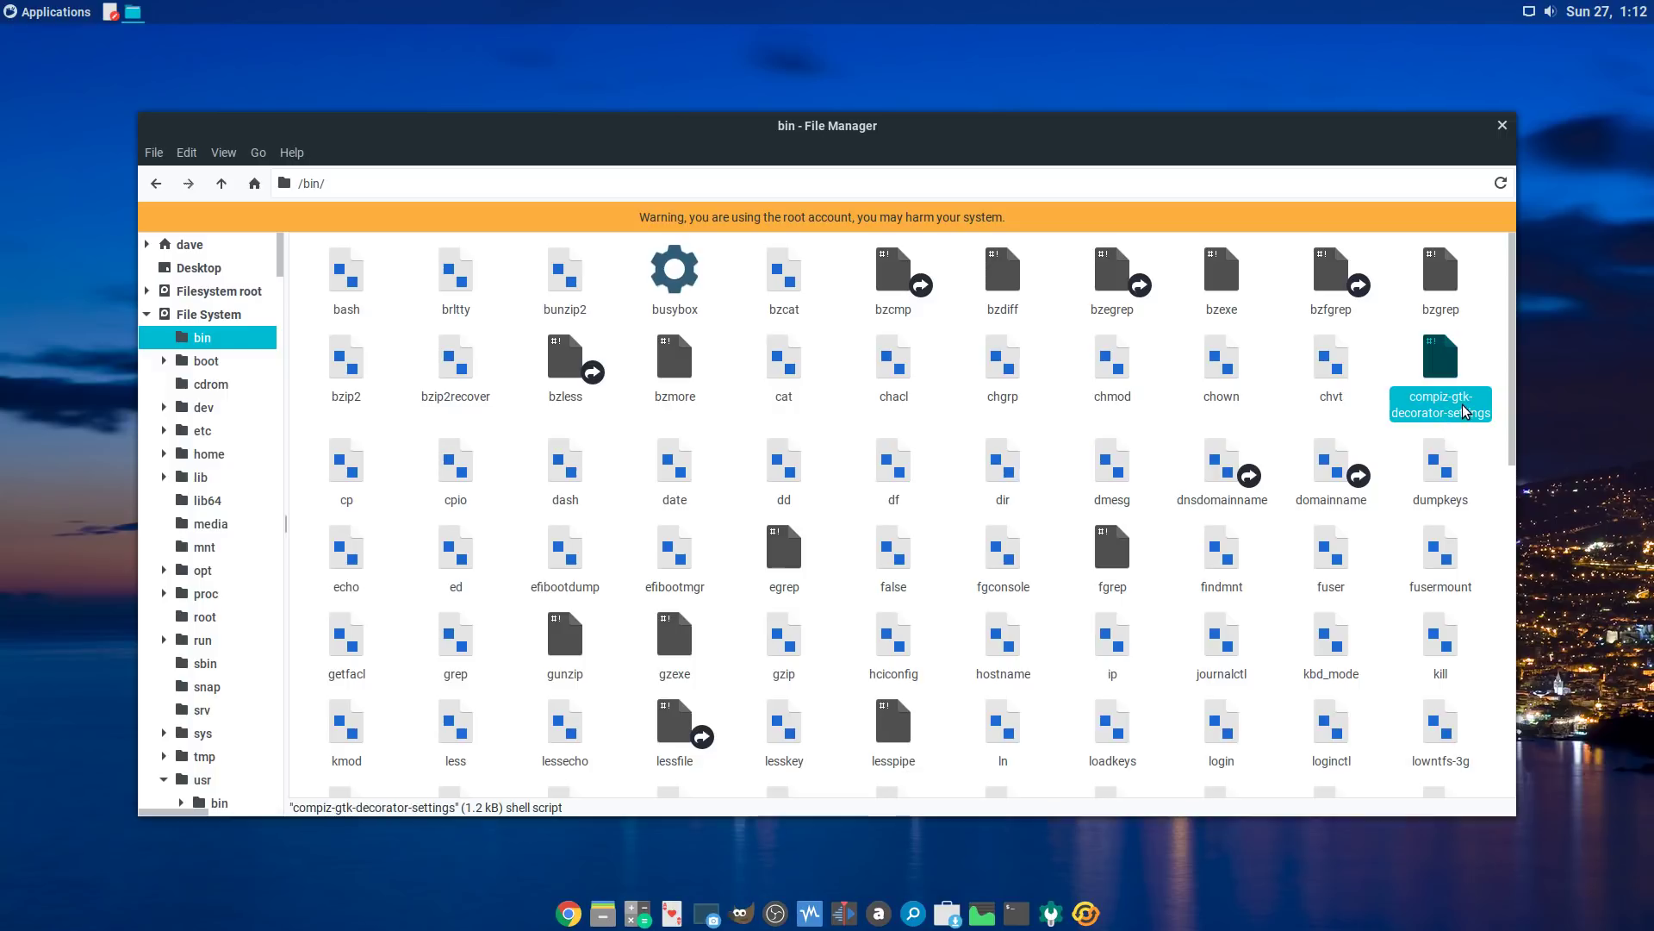
right_click(1442, 399)
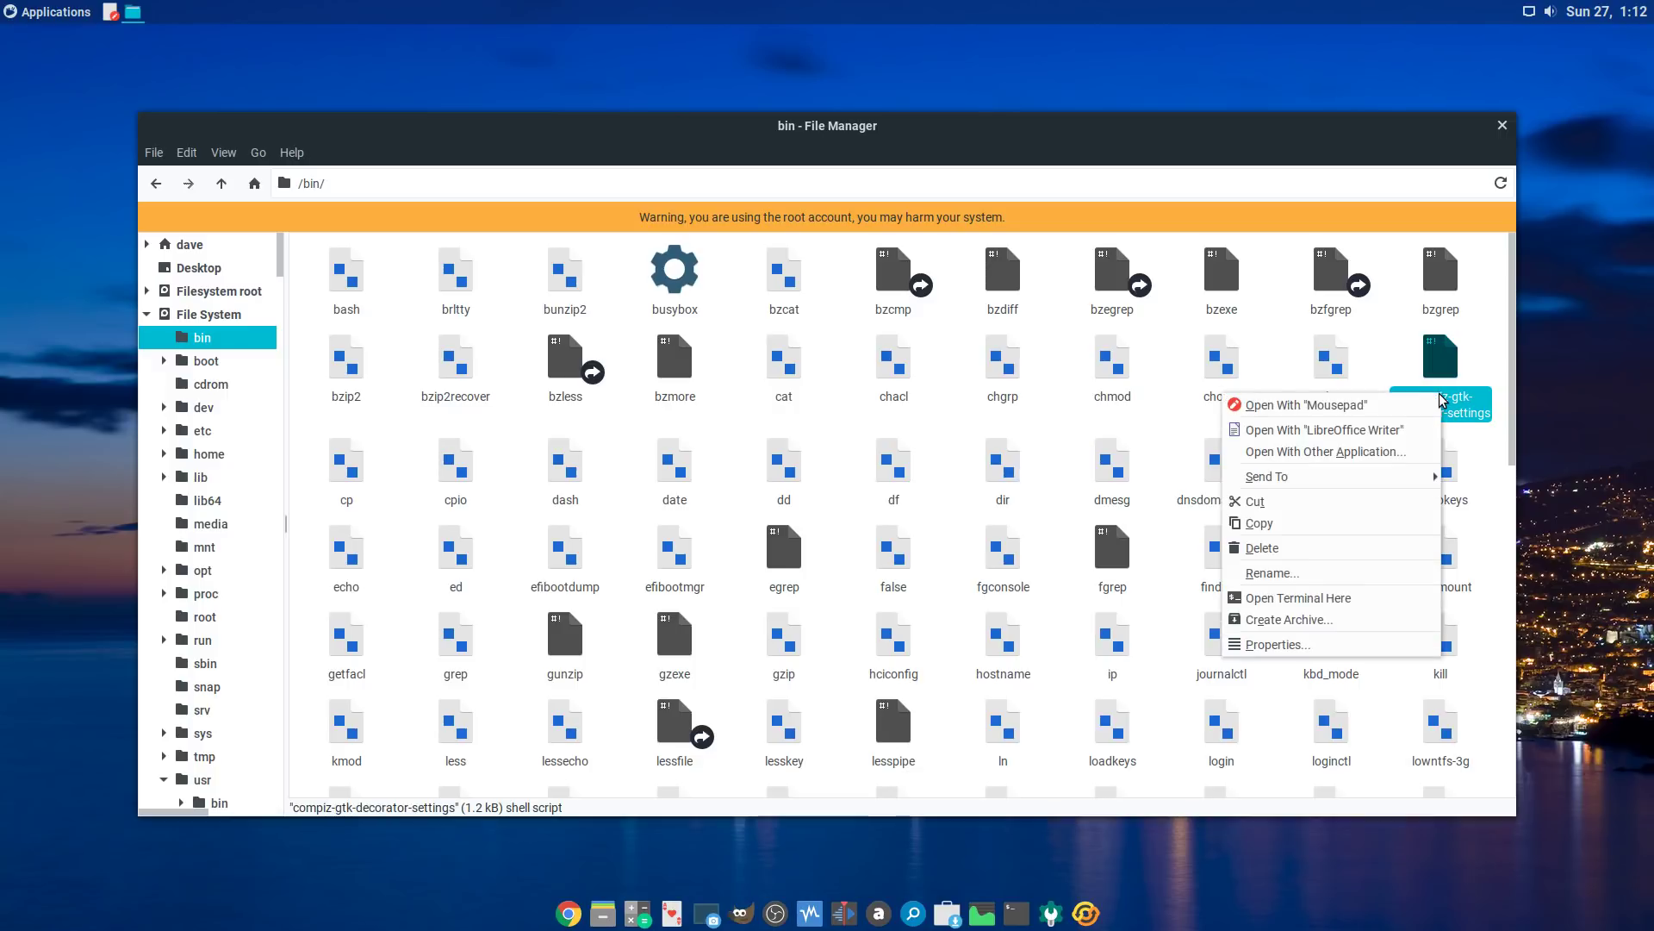
left_click(1372, 409)
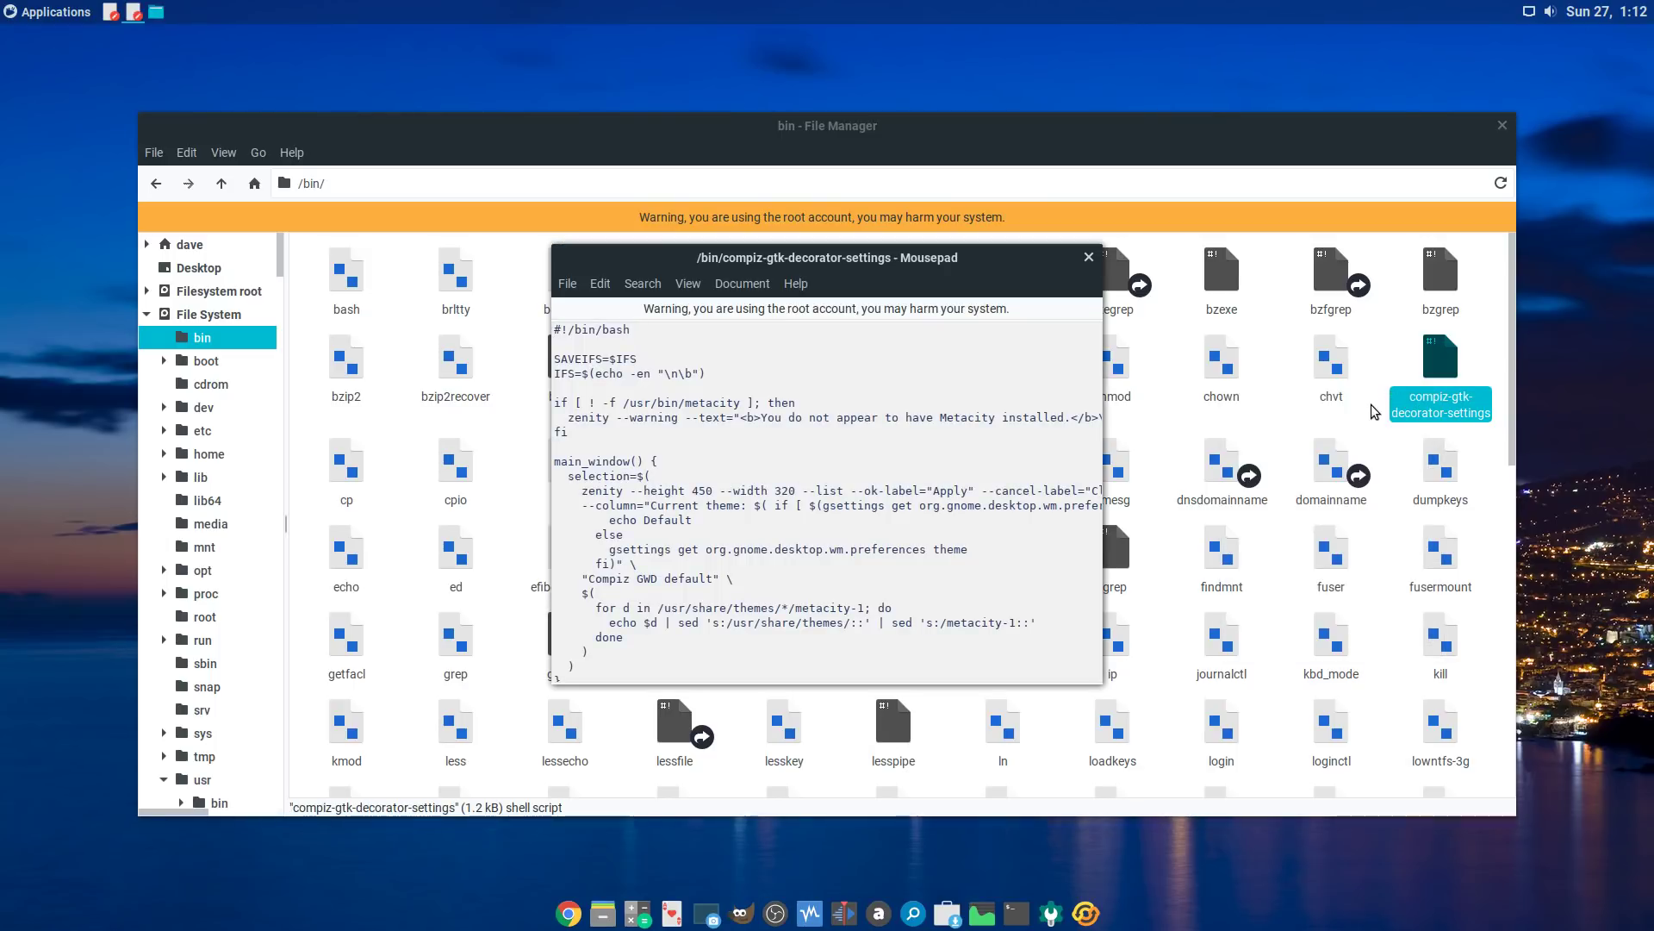
Step: Read through the whole compiz-gtk-decorator-settings script, highlight all of its text, and close the editor
scroll(814, 646, "down", 5)
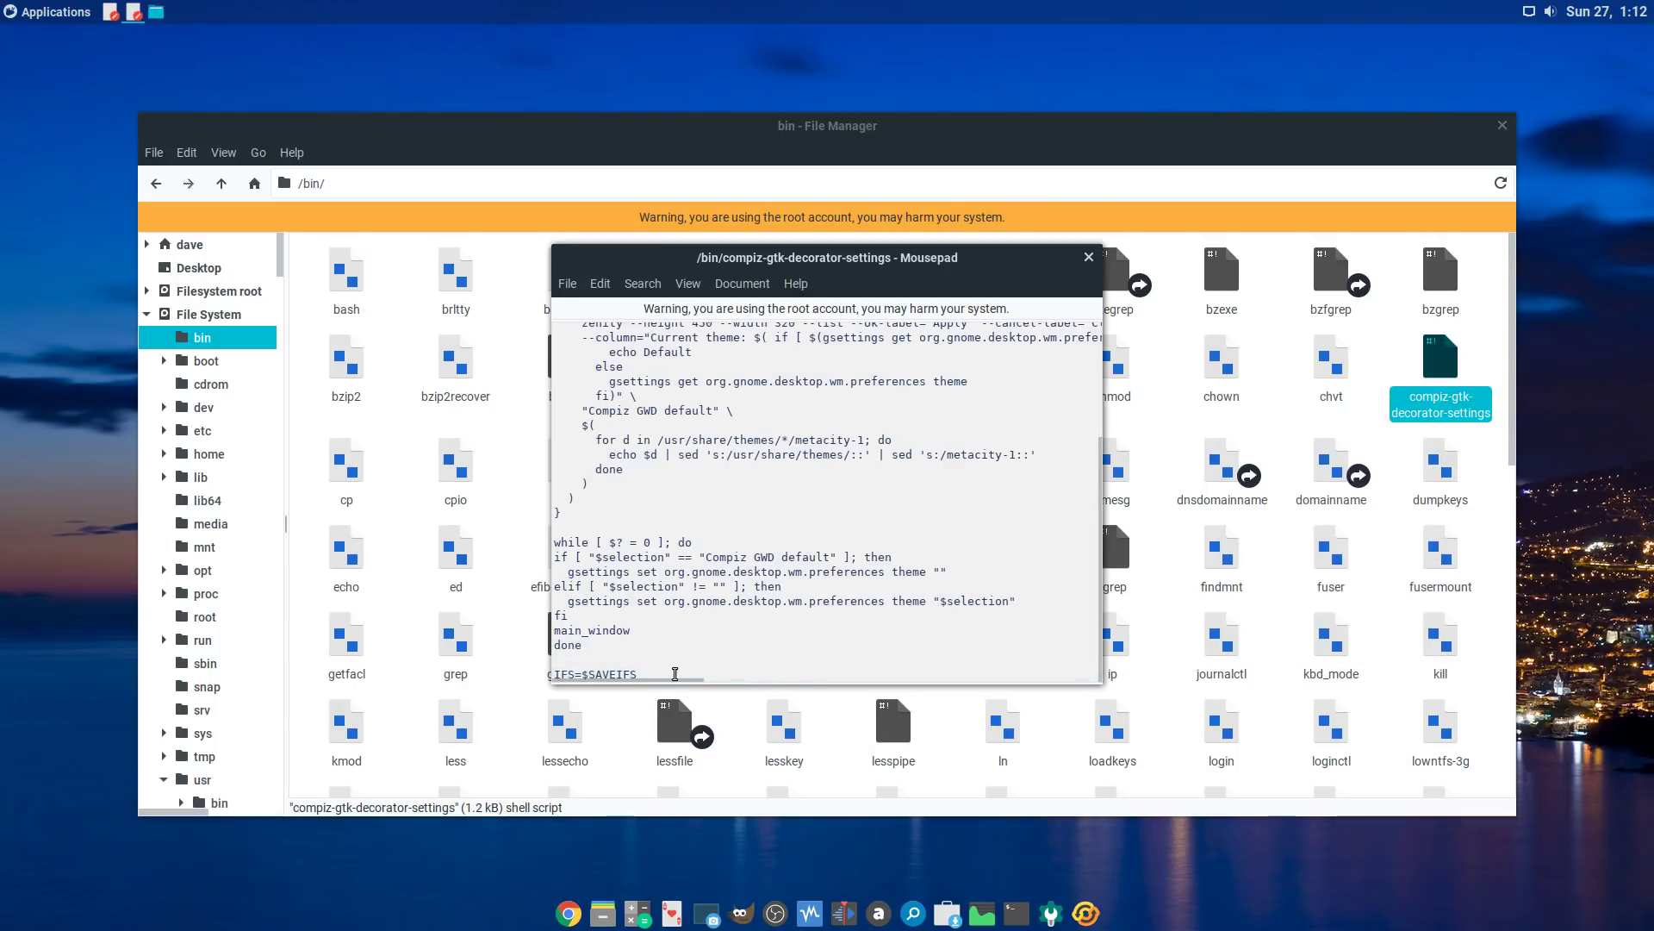
left_click_drag(637, 674, 541, 271)
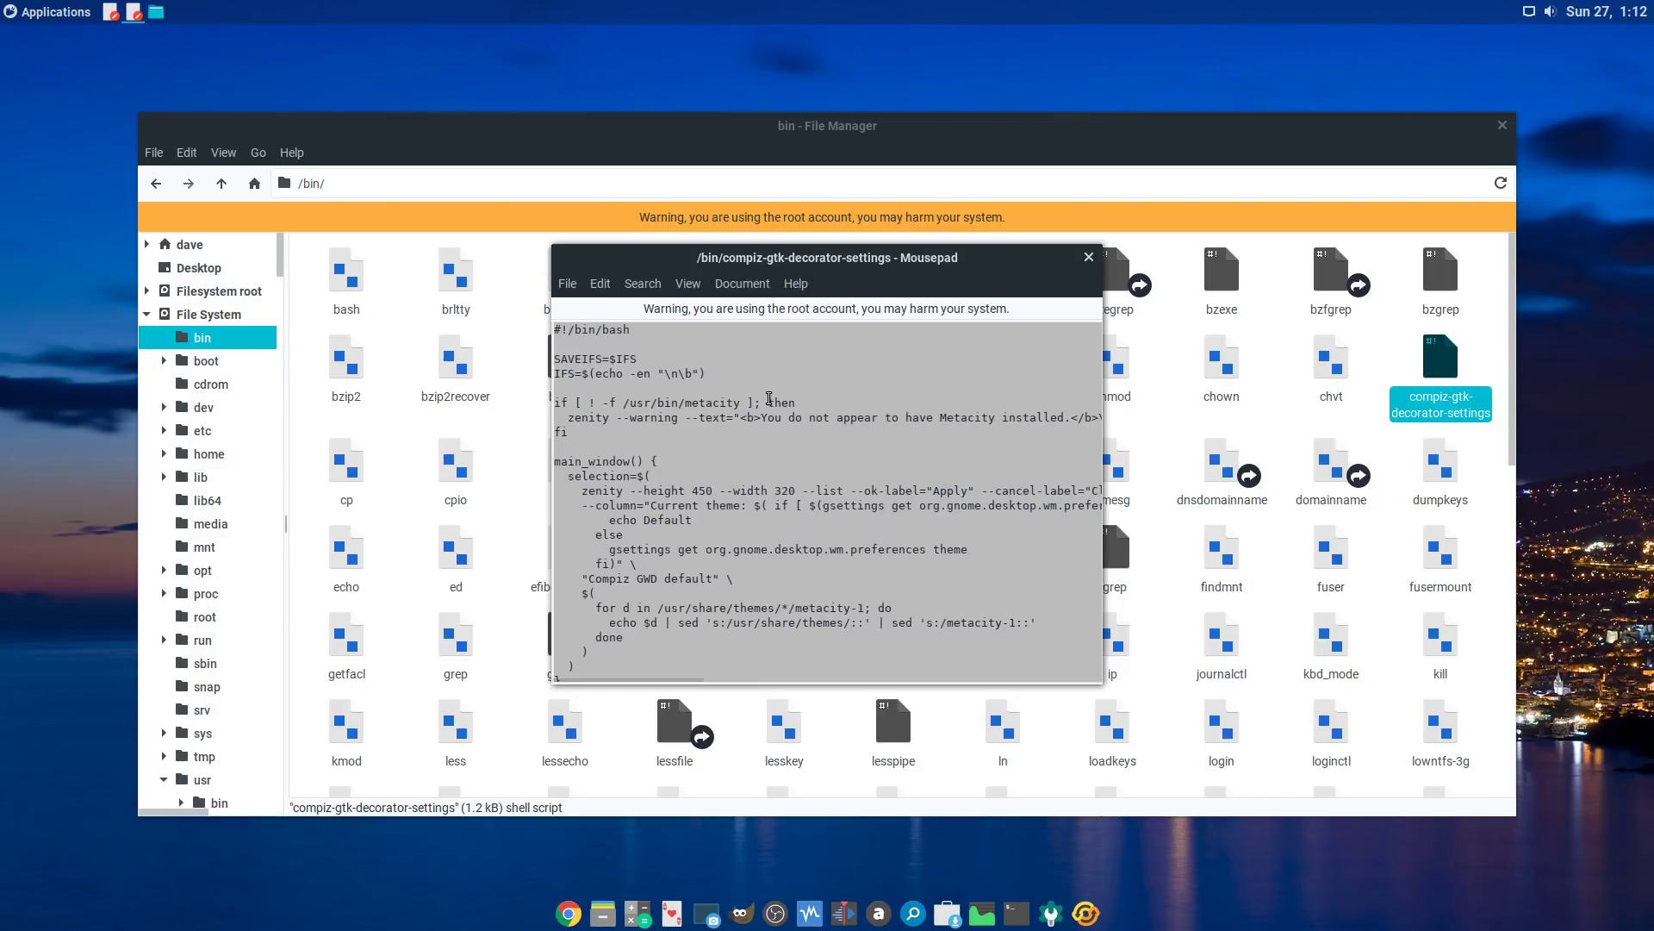
left_click(804, 404)
scroll(803, 453, "down", 2)
scroll(803, 453, "up", 2)
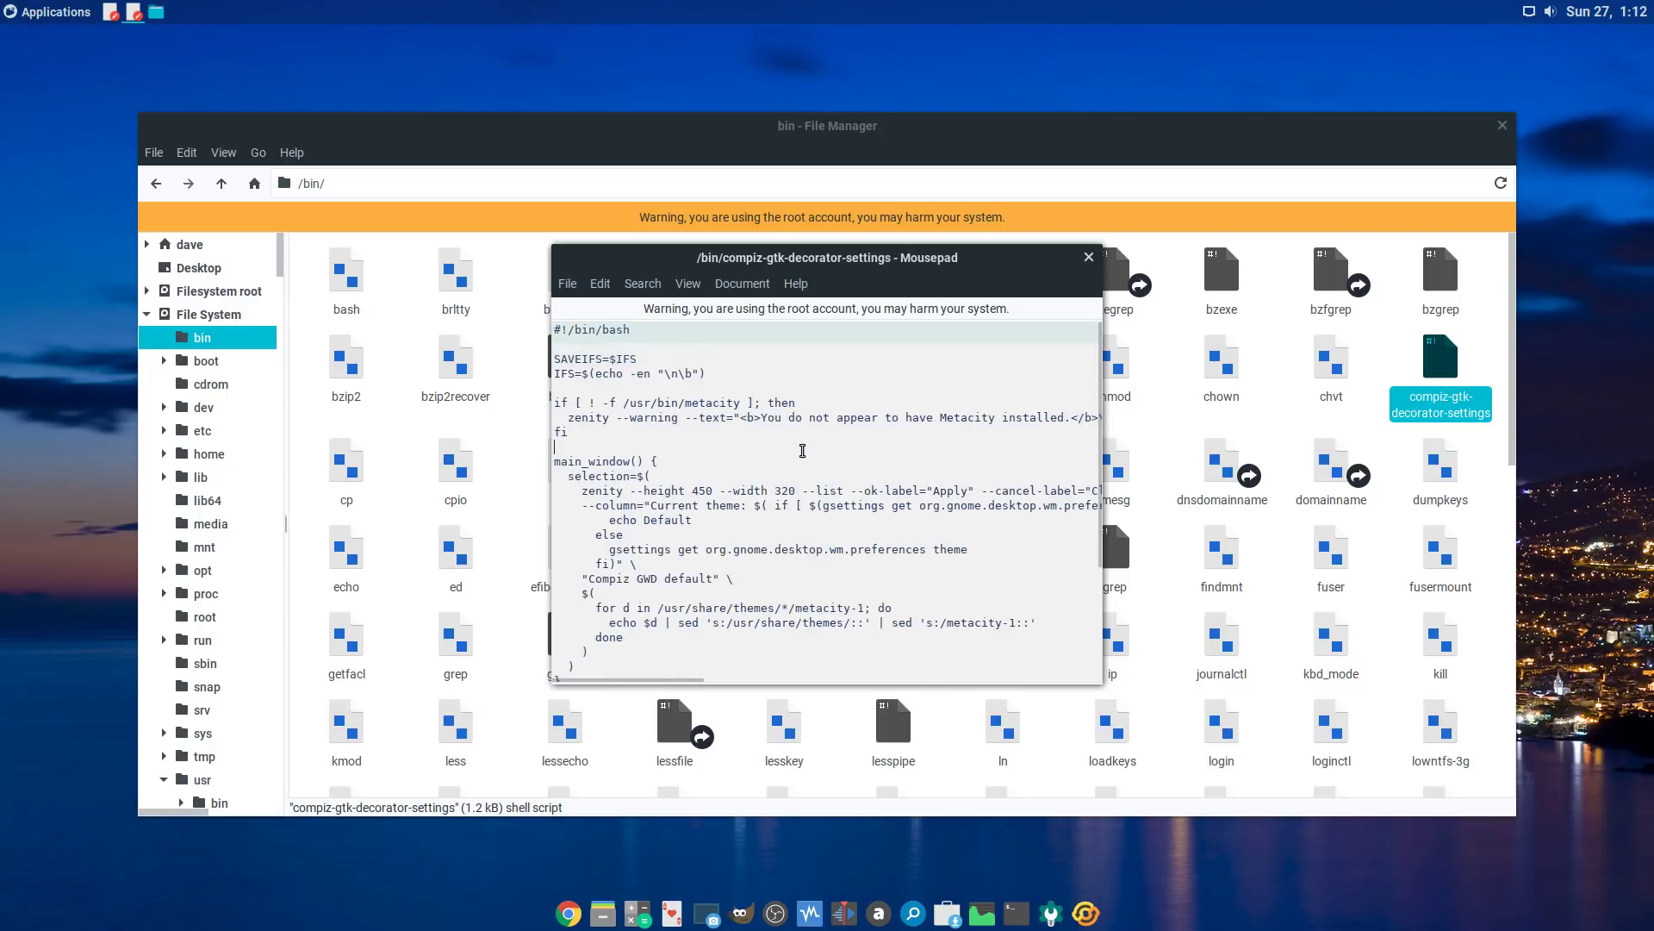
scroll(801, 448, "down", 4)
scroll(800, 445, "up", 4)
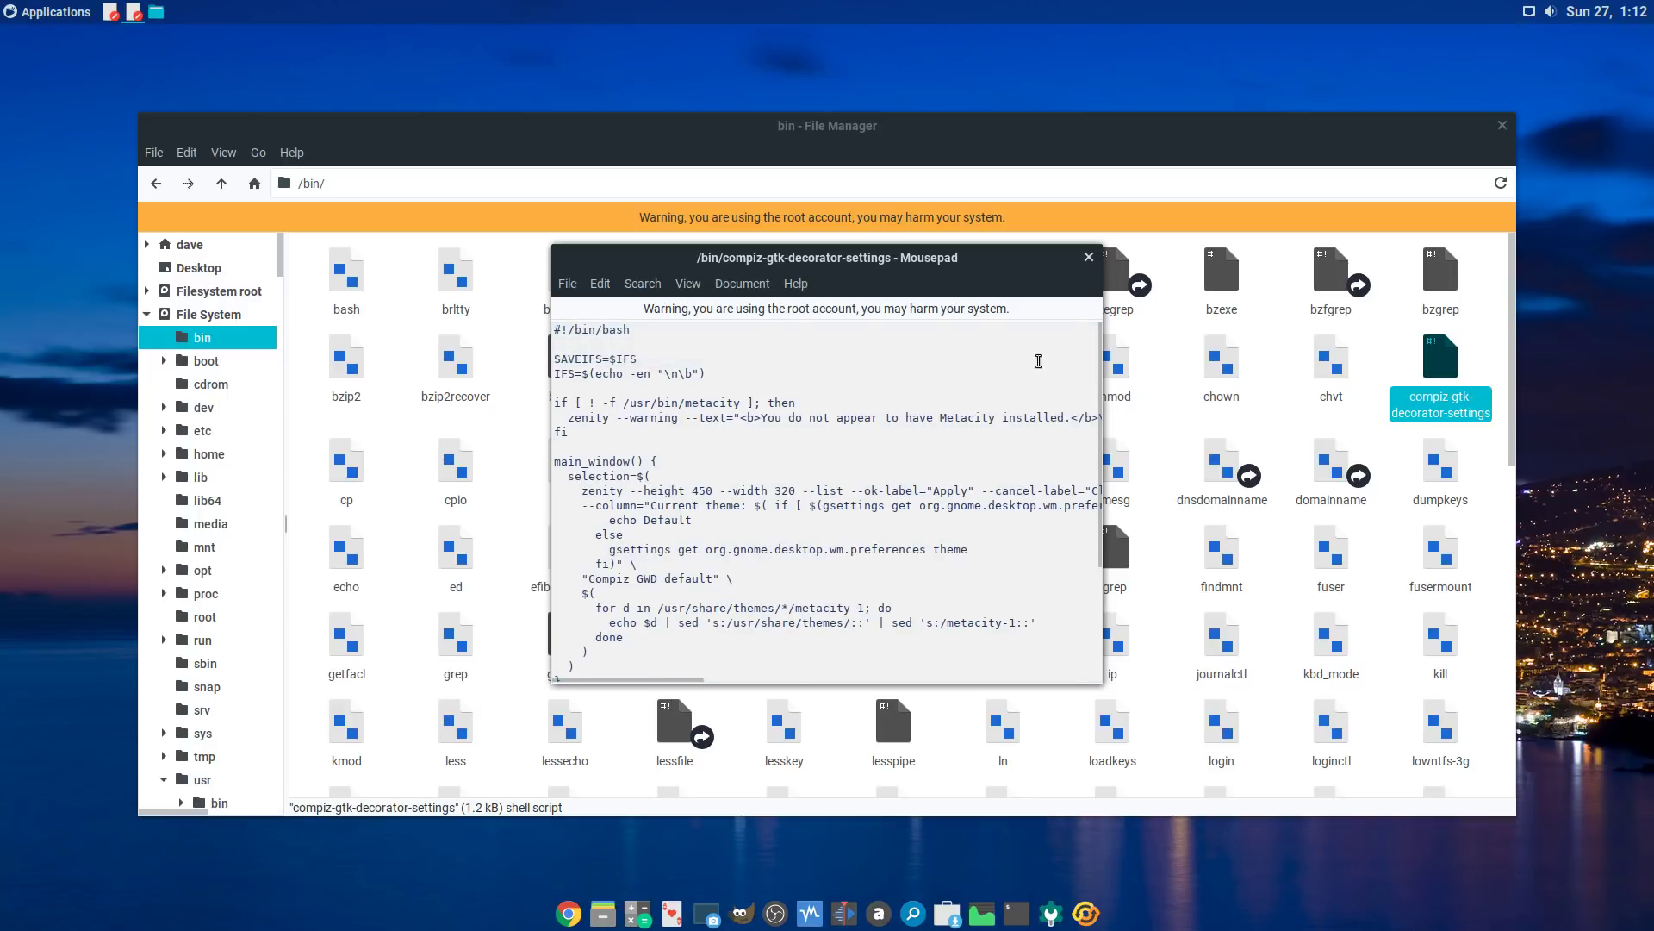
left_click(1088, 257)
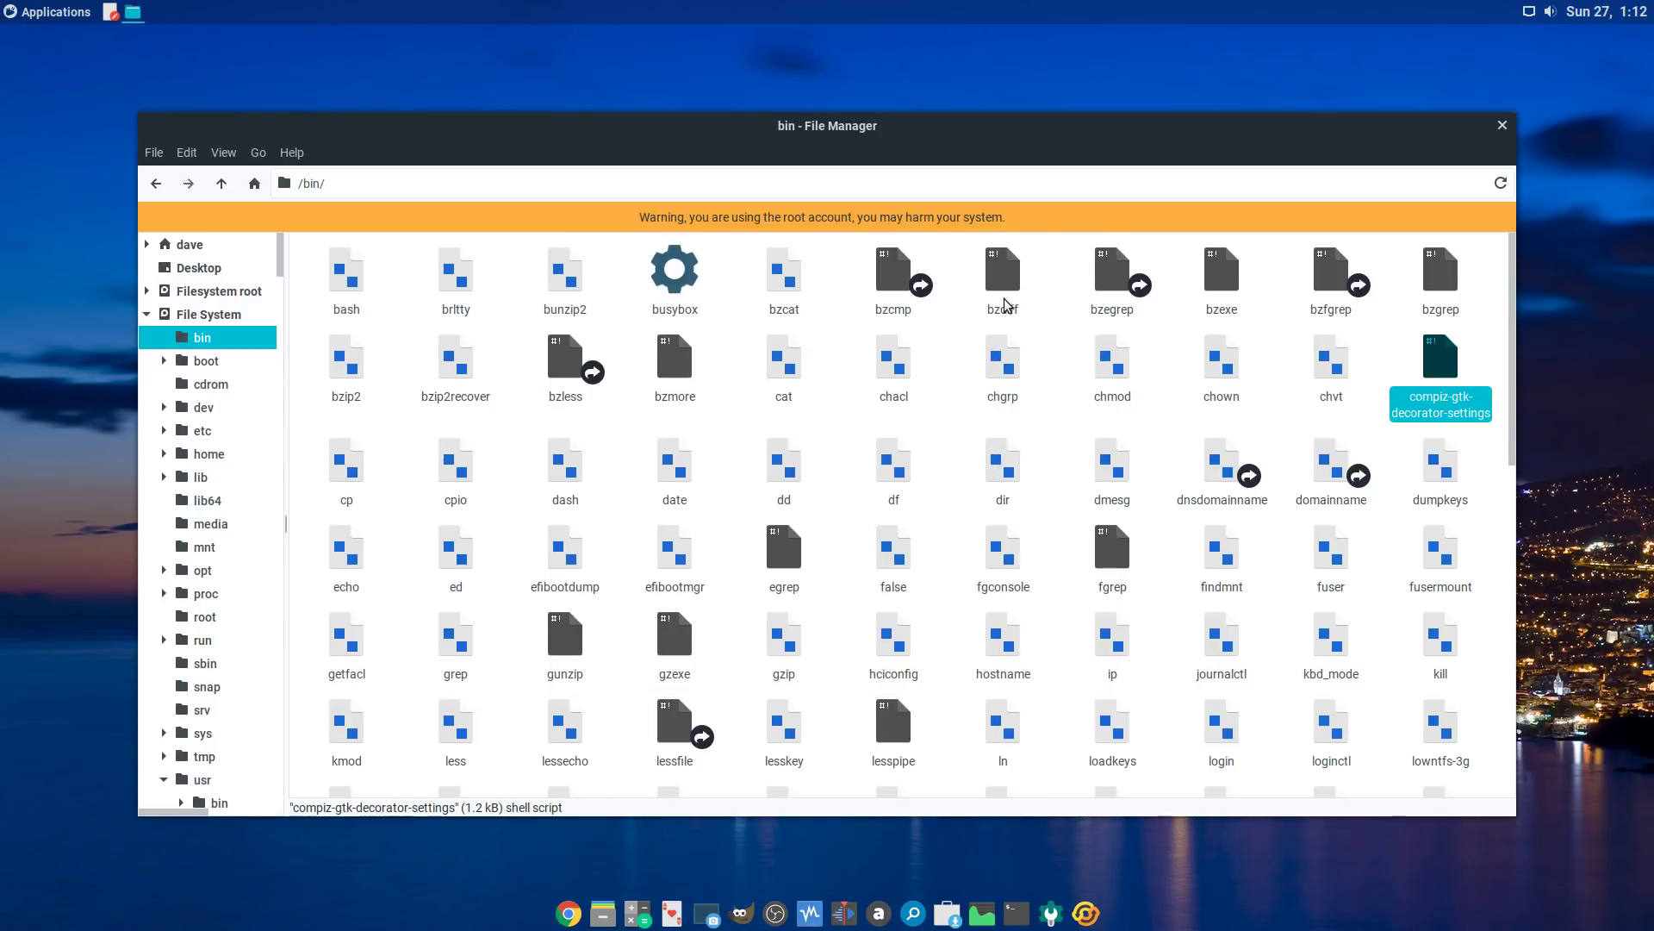
Step: Check the permissions and general properties of the compiz-gtk-decorator-settings script and close the dialog
left_click(849, 323)
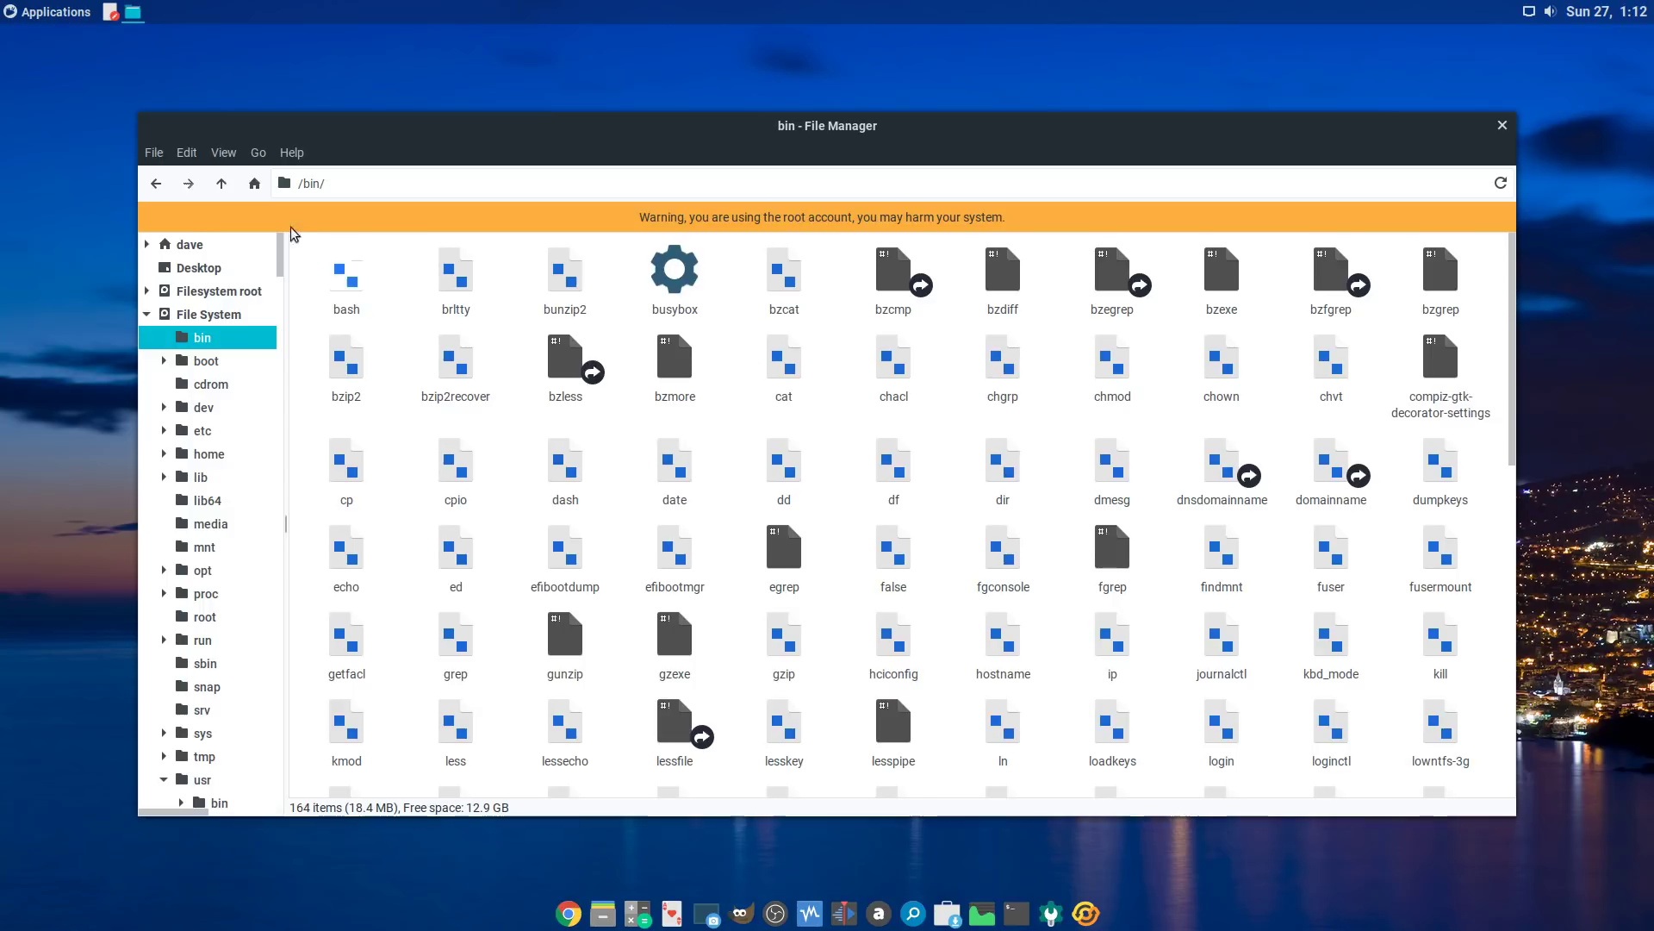
right_click(1428, 373)
left_click(1475, 618)
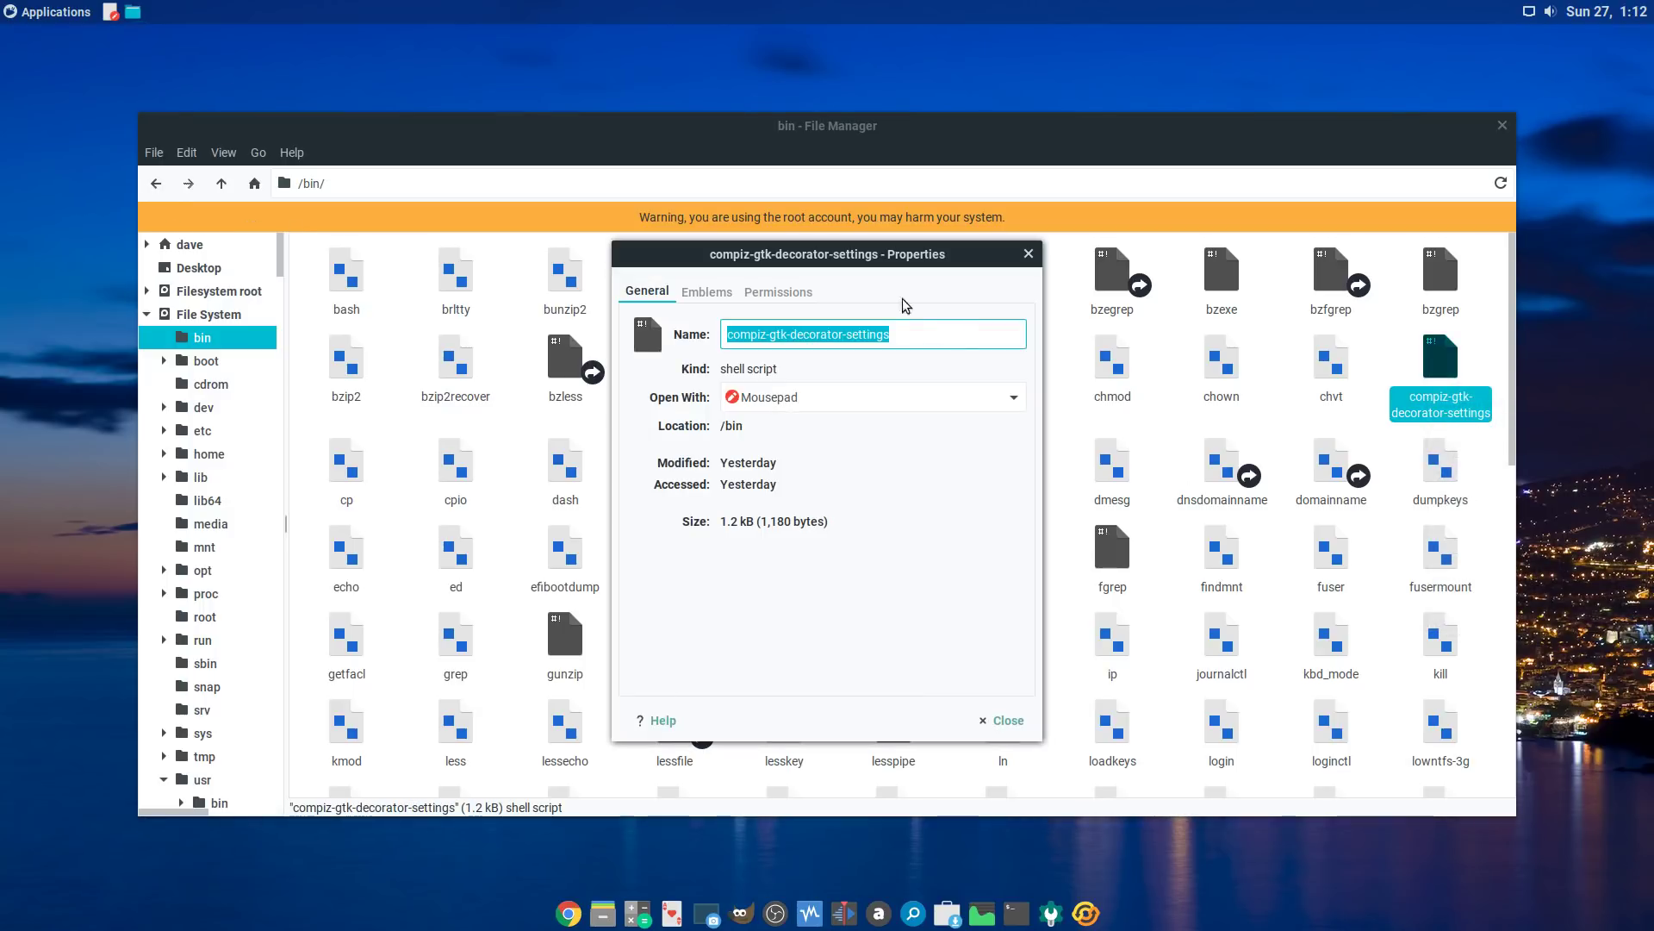
left_click(760, 293)
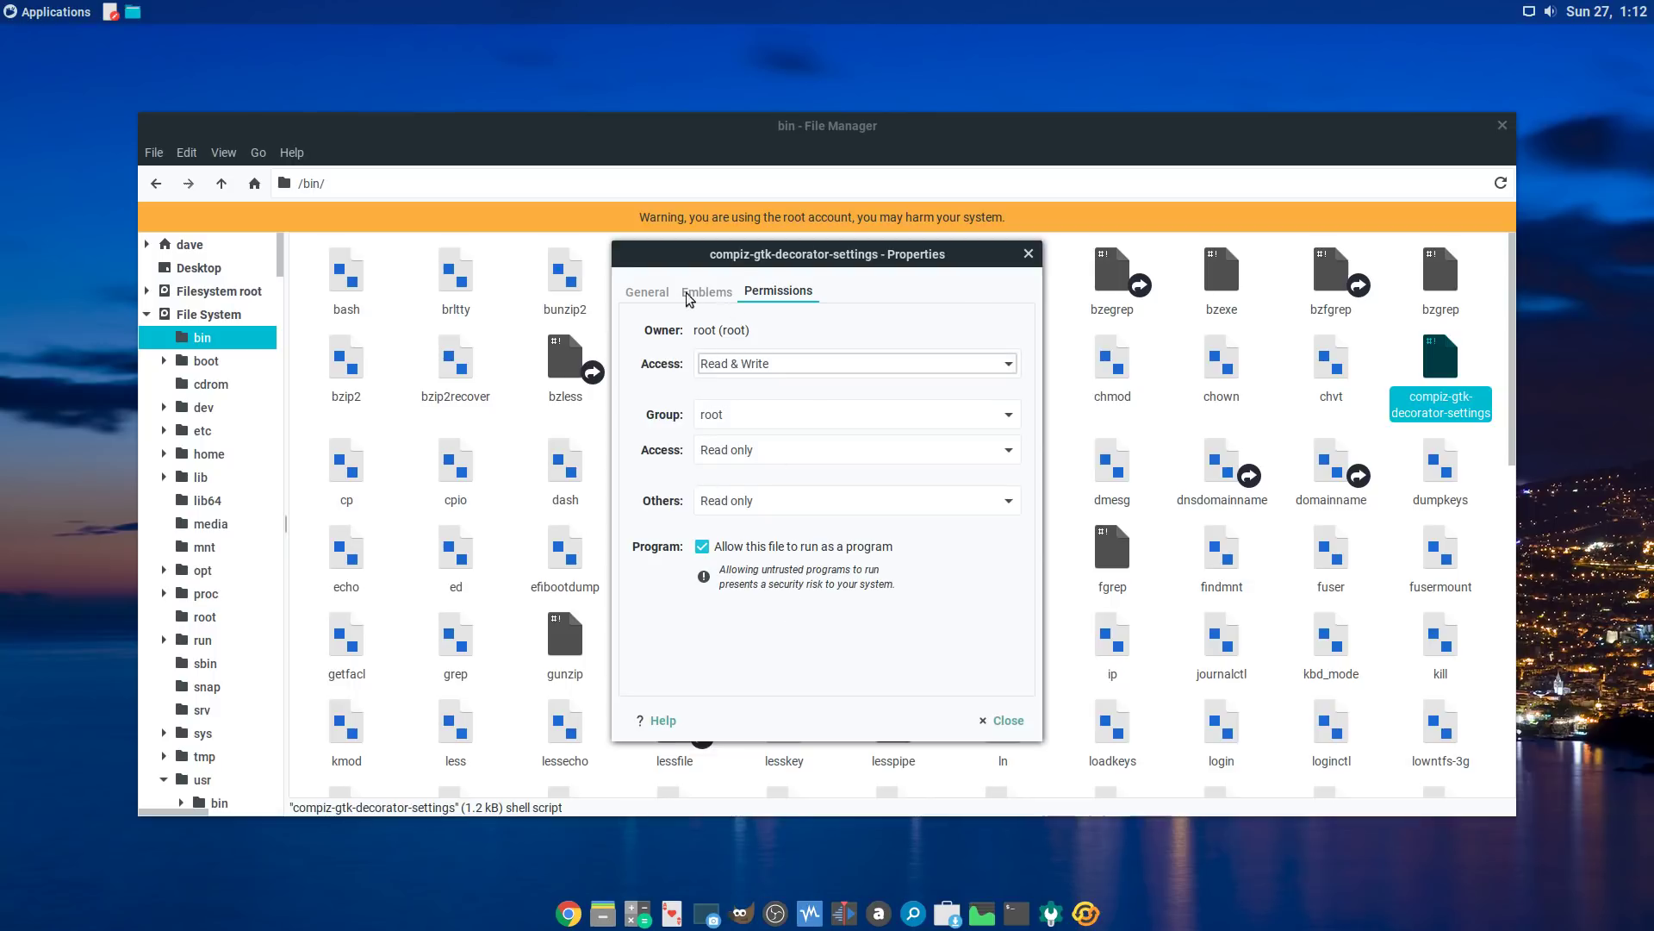
left_click(651, 292)
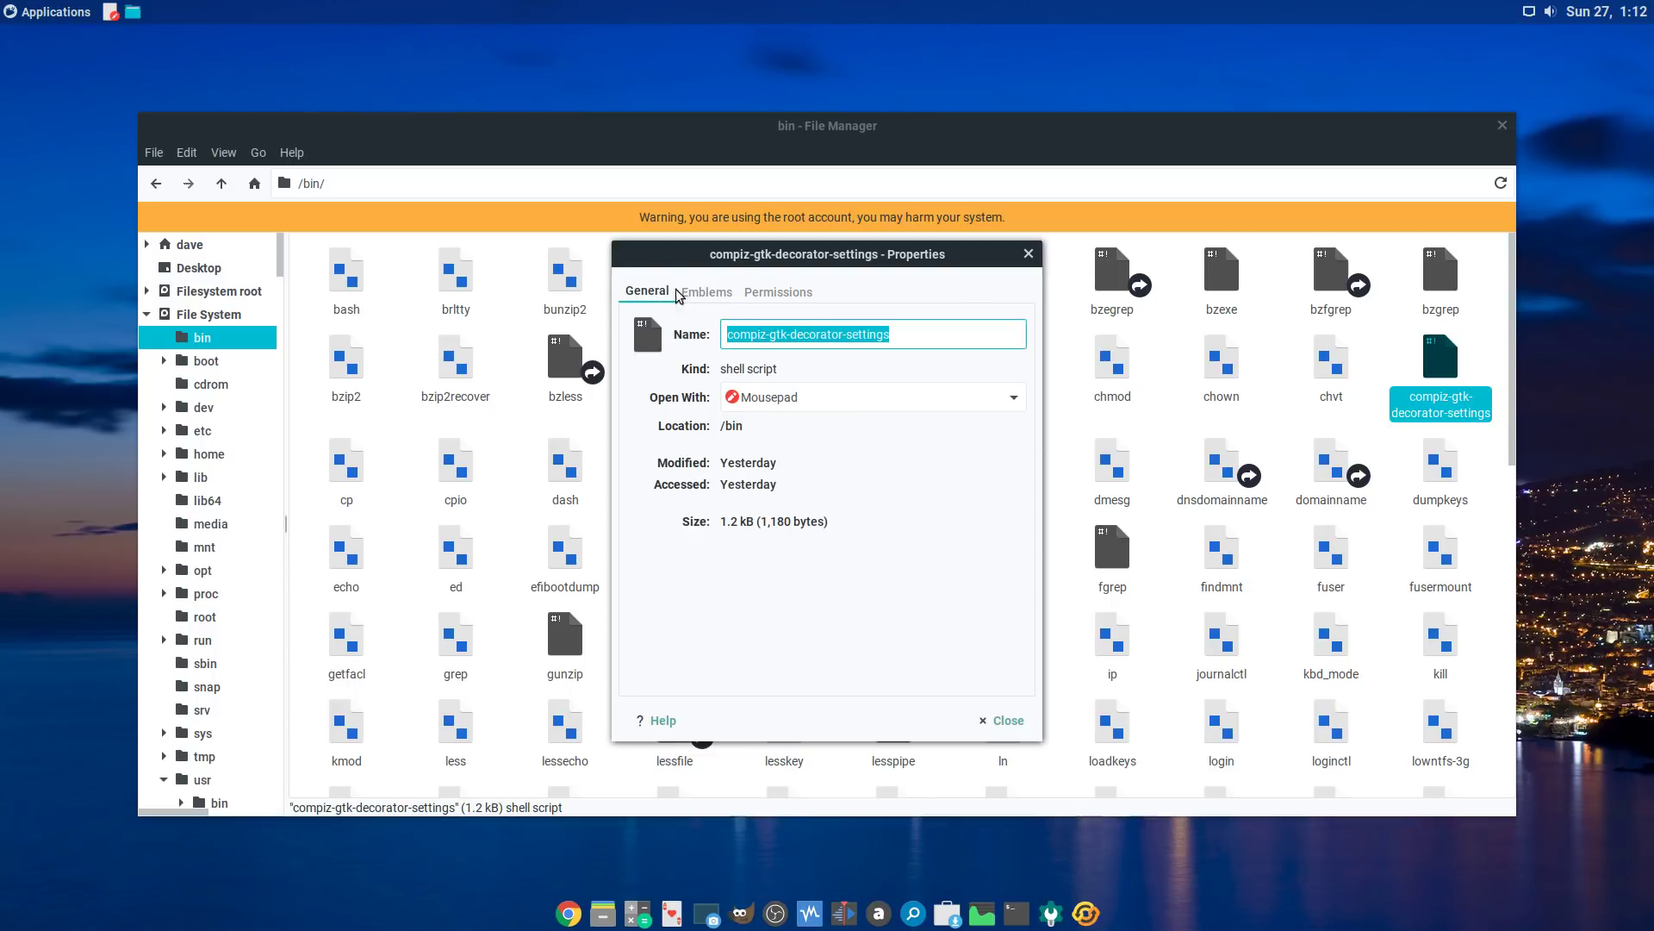
left_click(1002, 720)
Step: Return to the File System root and go to the /usr/share/applications folder
left_click(156, 184)
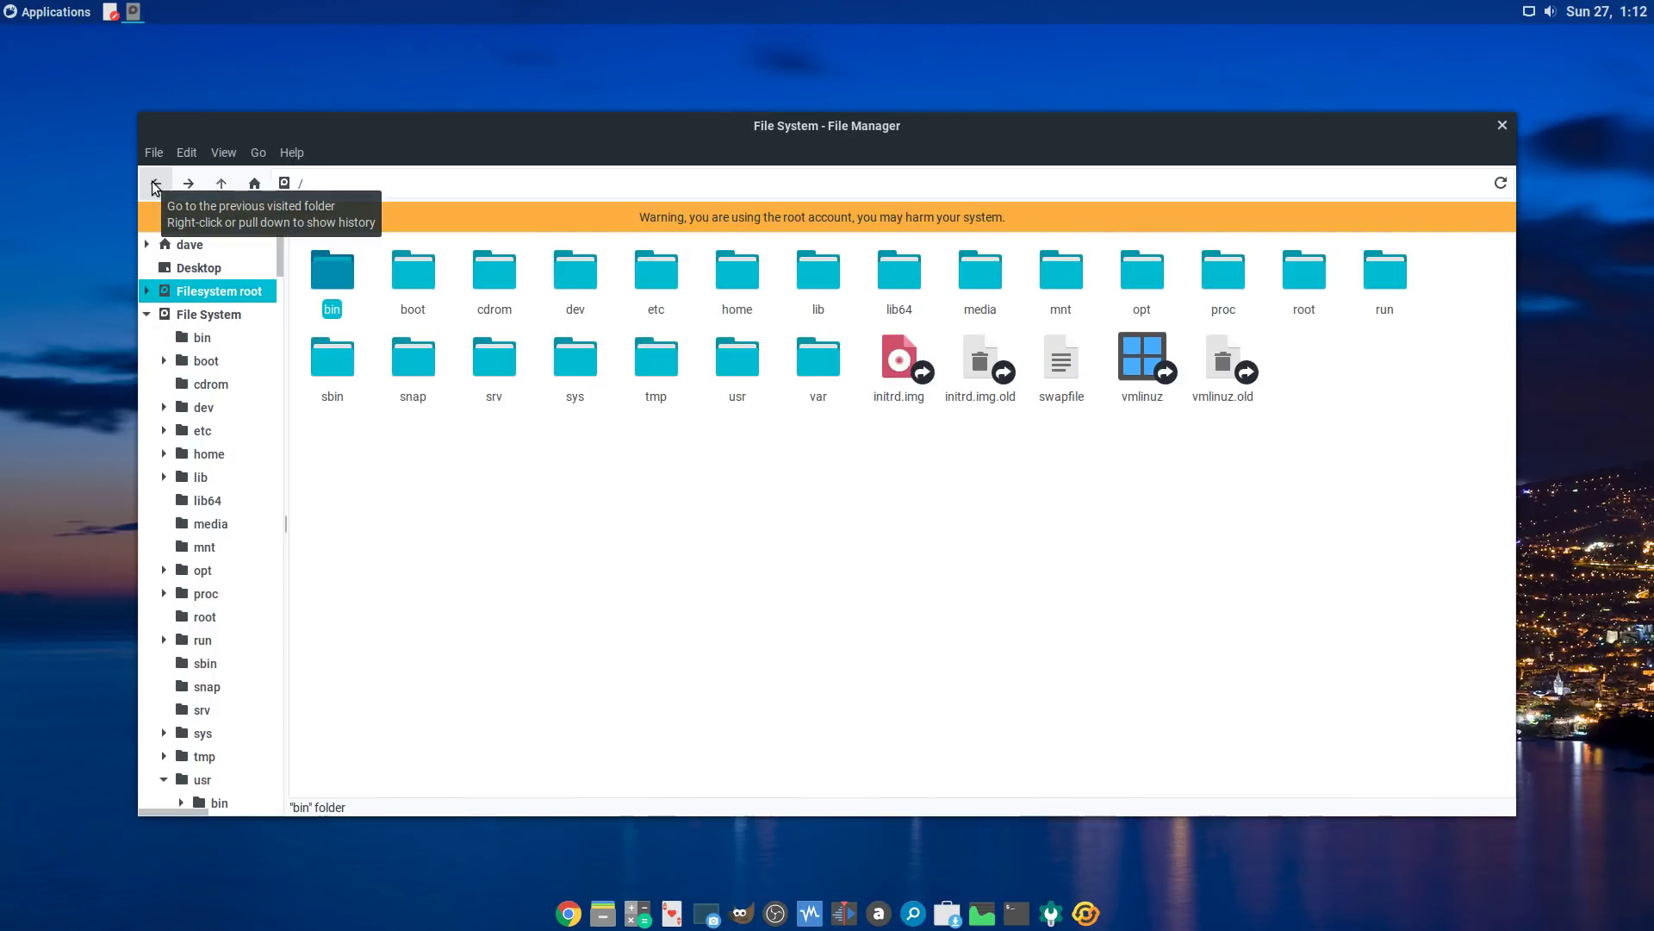
double_click(747, 360)
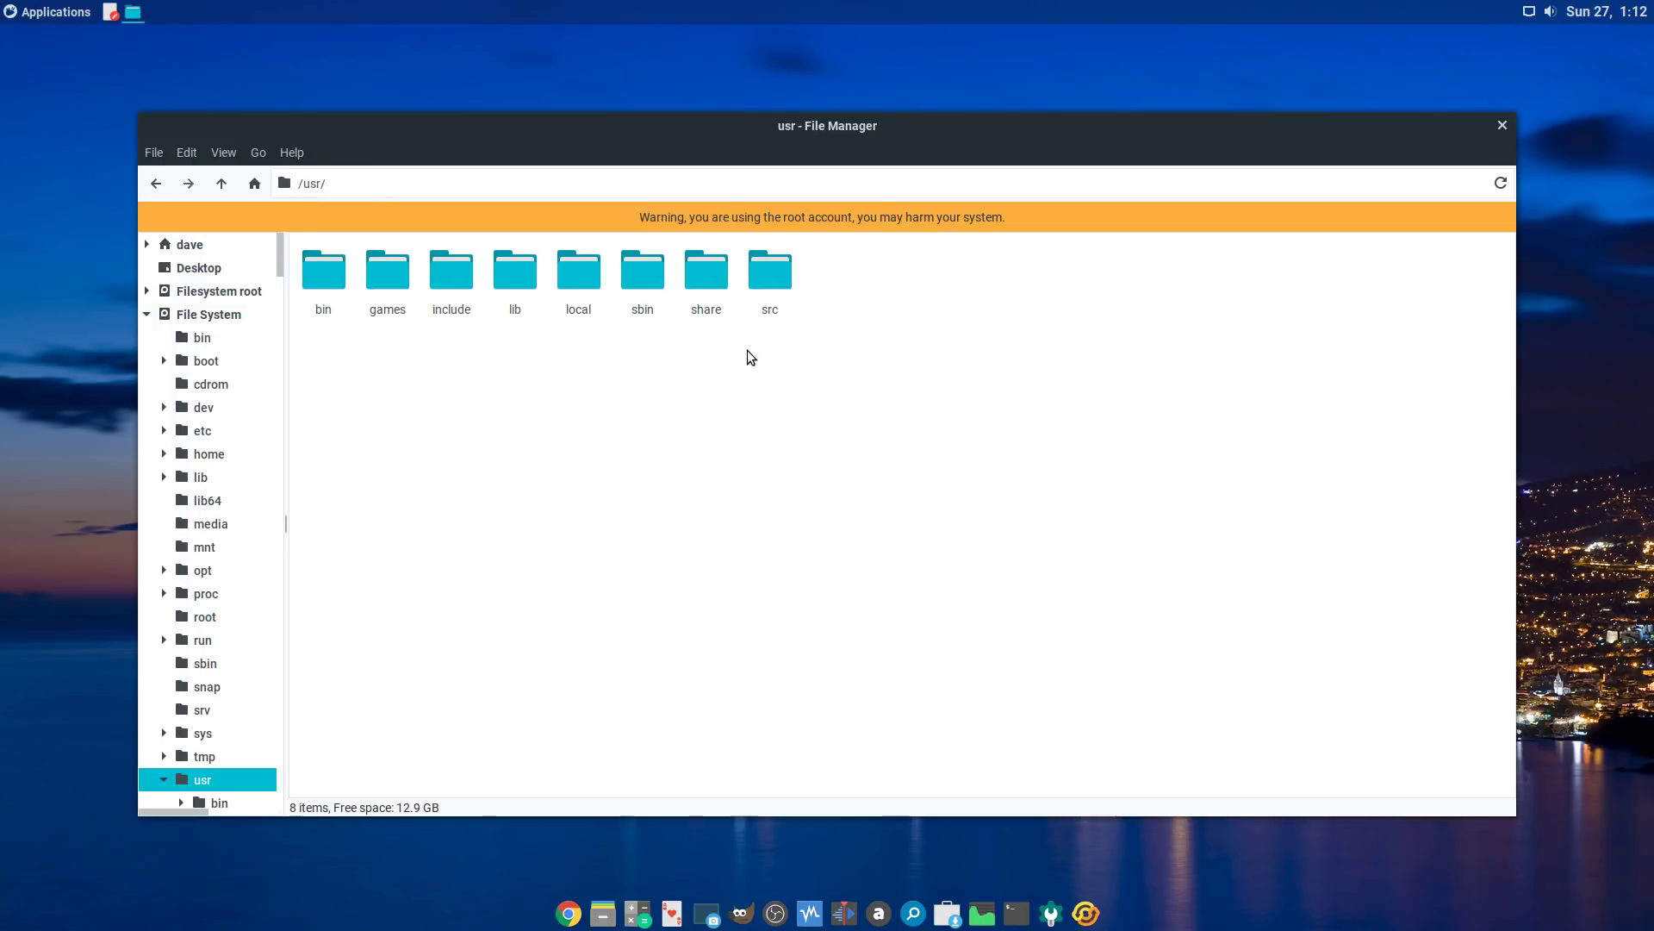
double_click(708, 272)
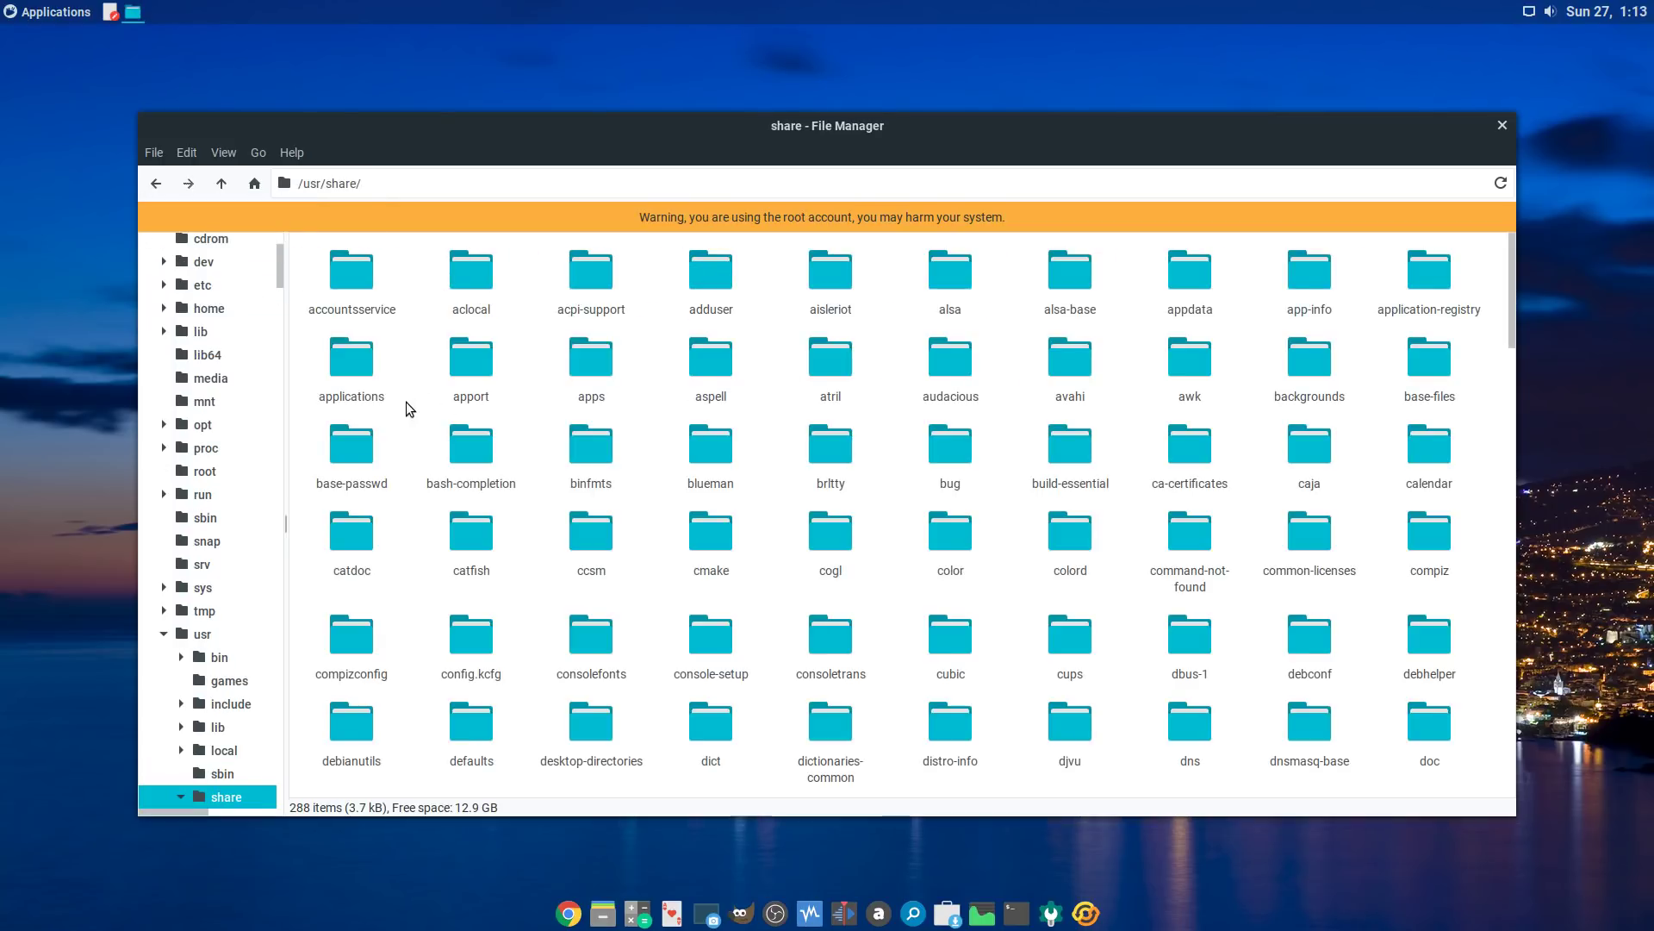
double_click(354, 366)
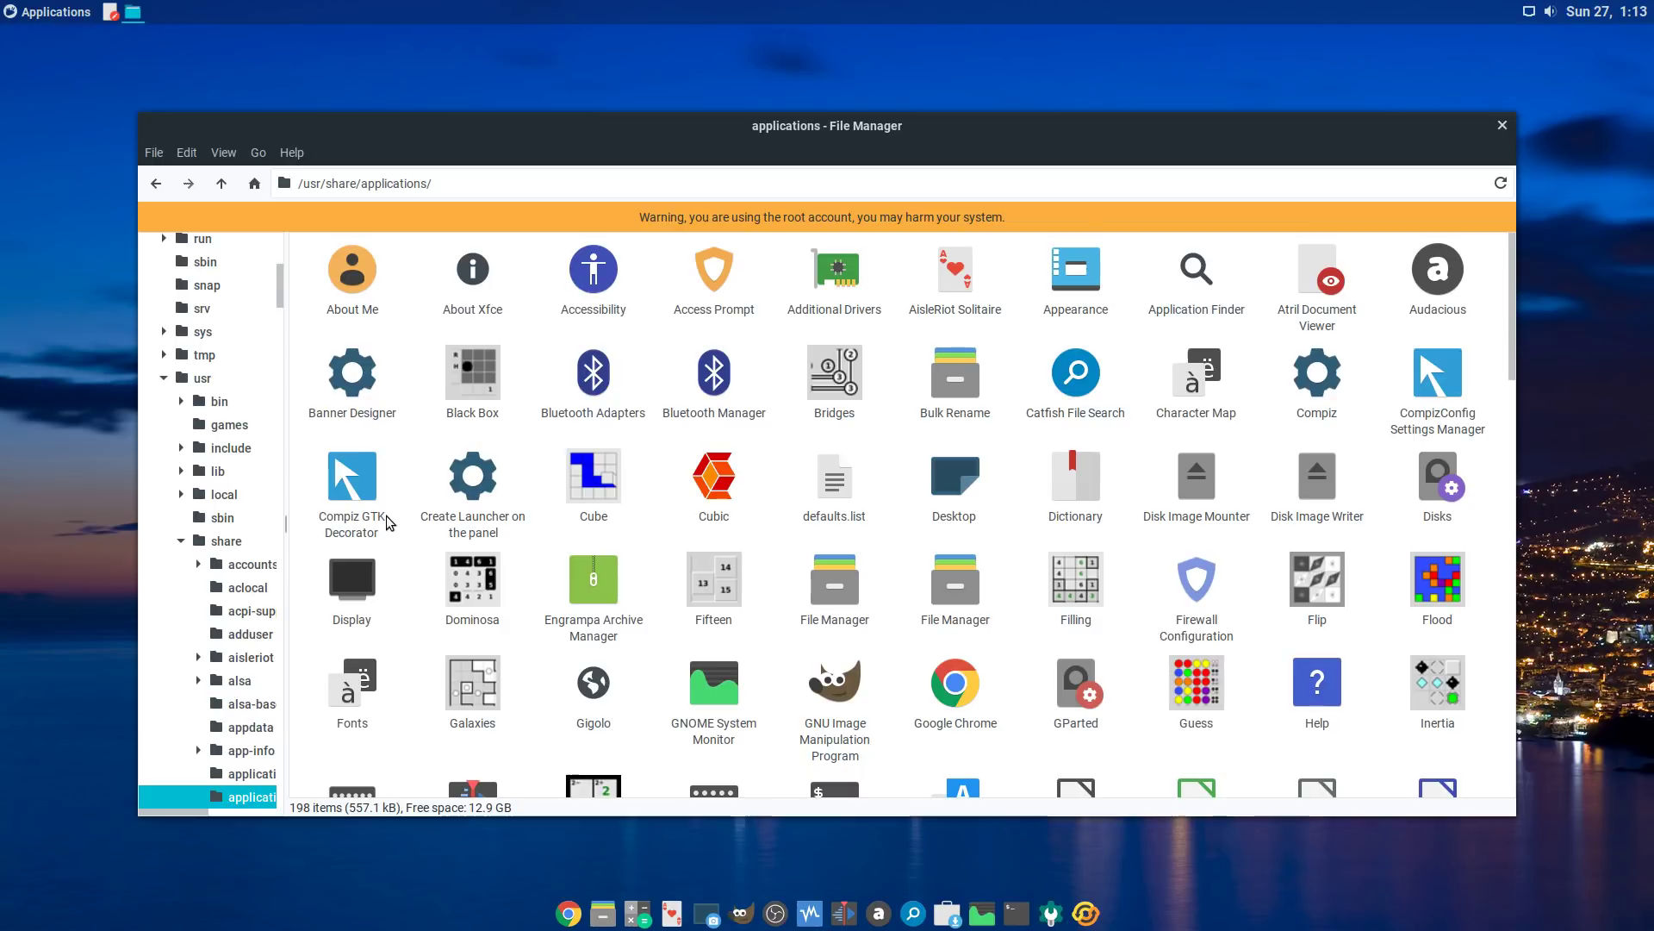
Step: From the Compiz GTK Decorator launcher's properties, open the icon chooser, search All Icons for "compiz", and cancel the icon choice
right_click(345, 476)
left_click(426, 710)
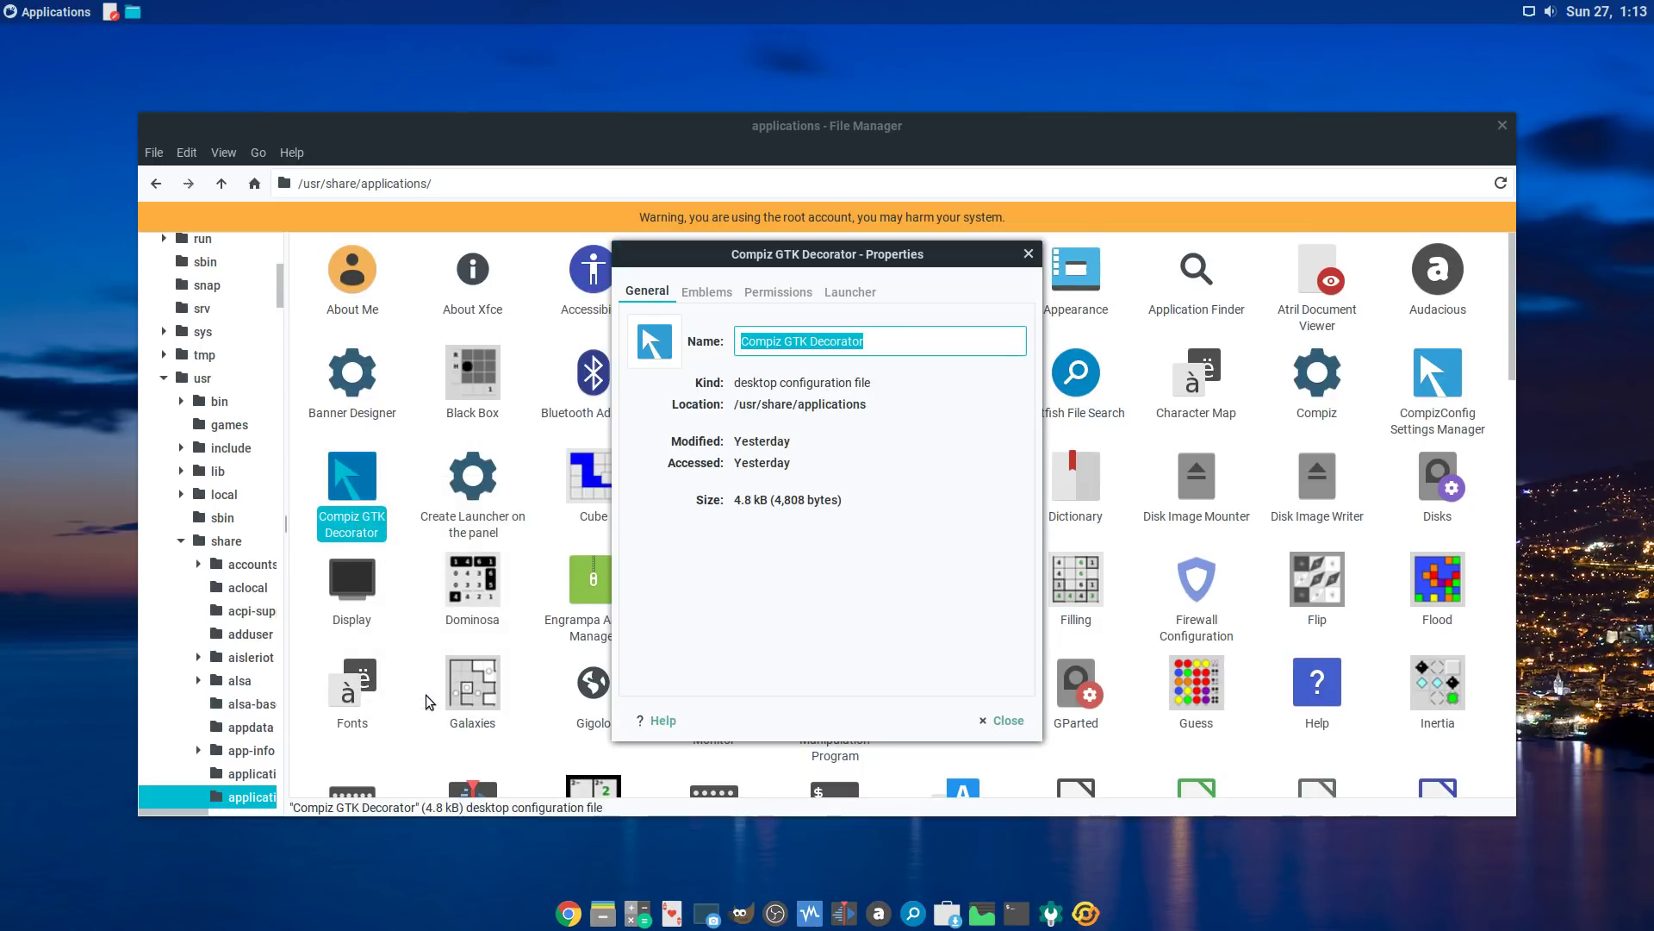
key("shift+Tab")
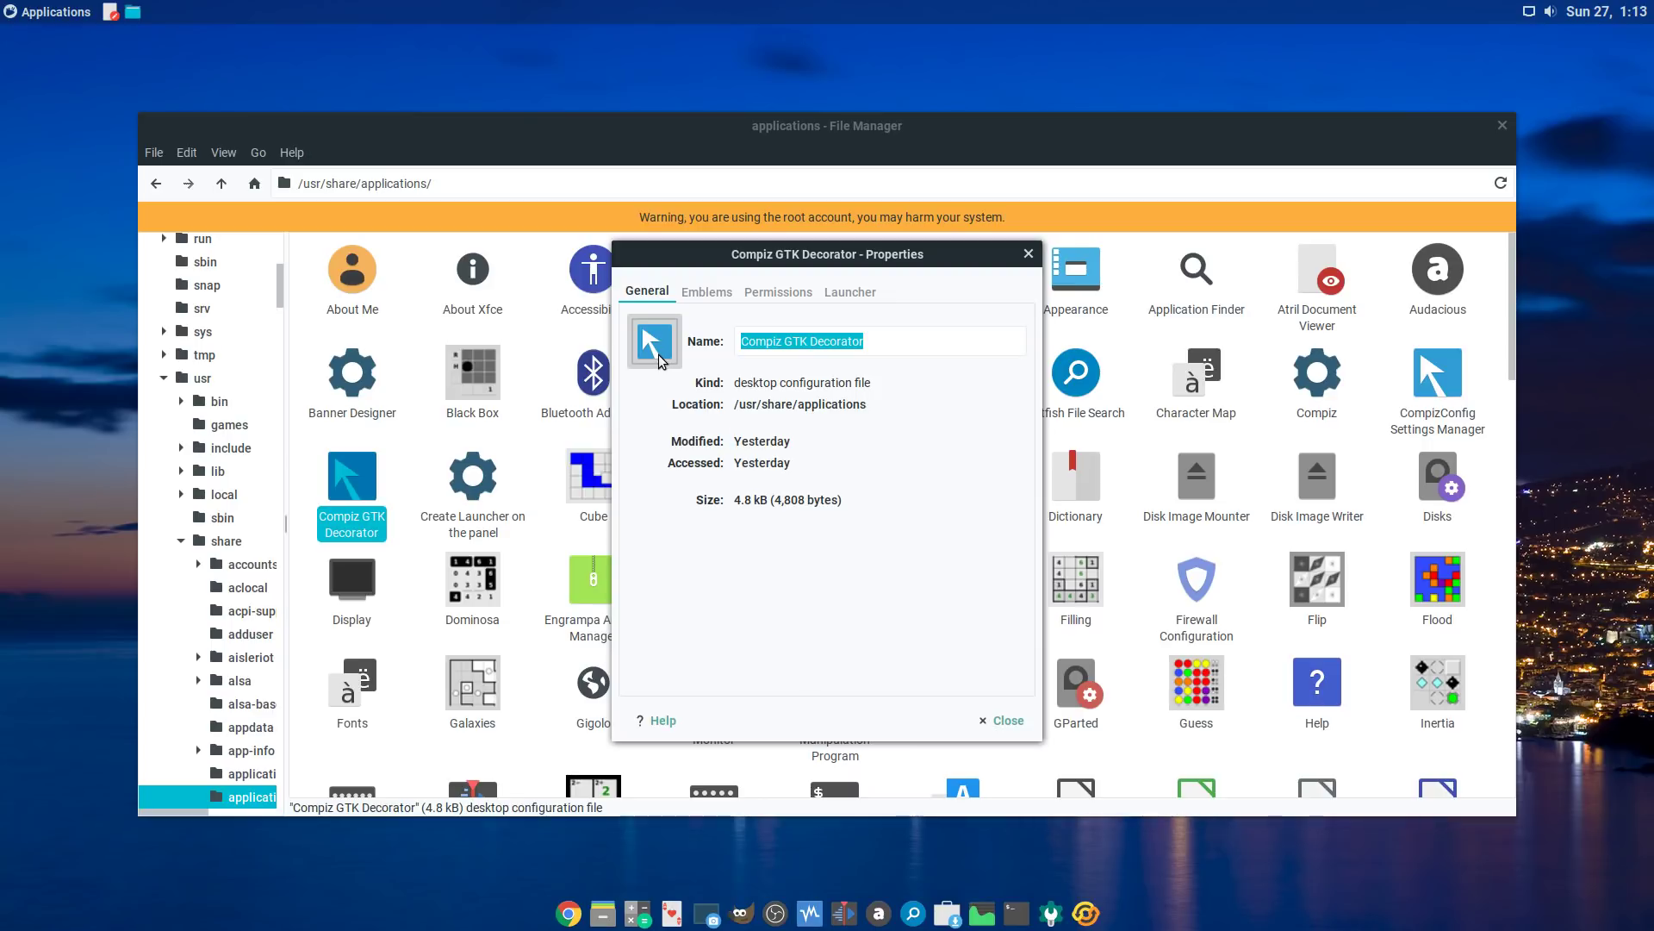
key("Return")
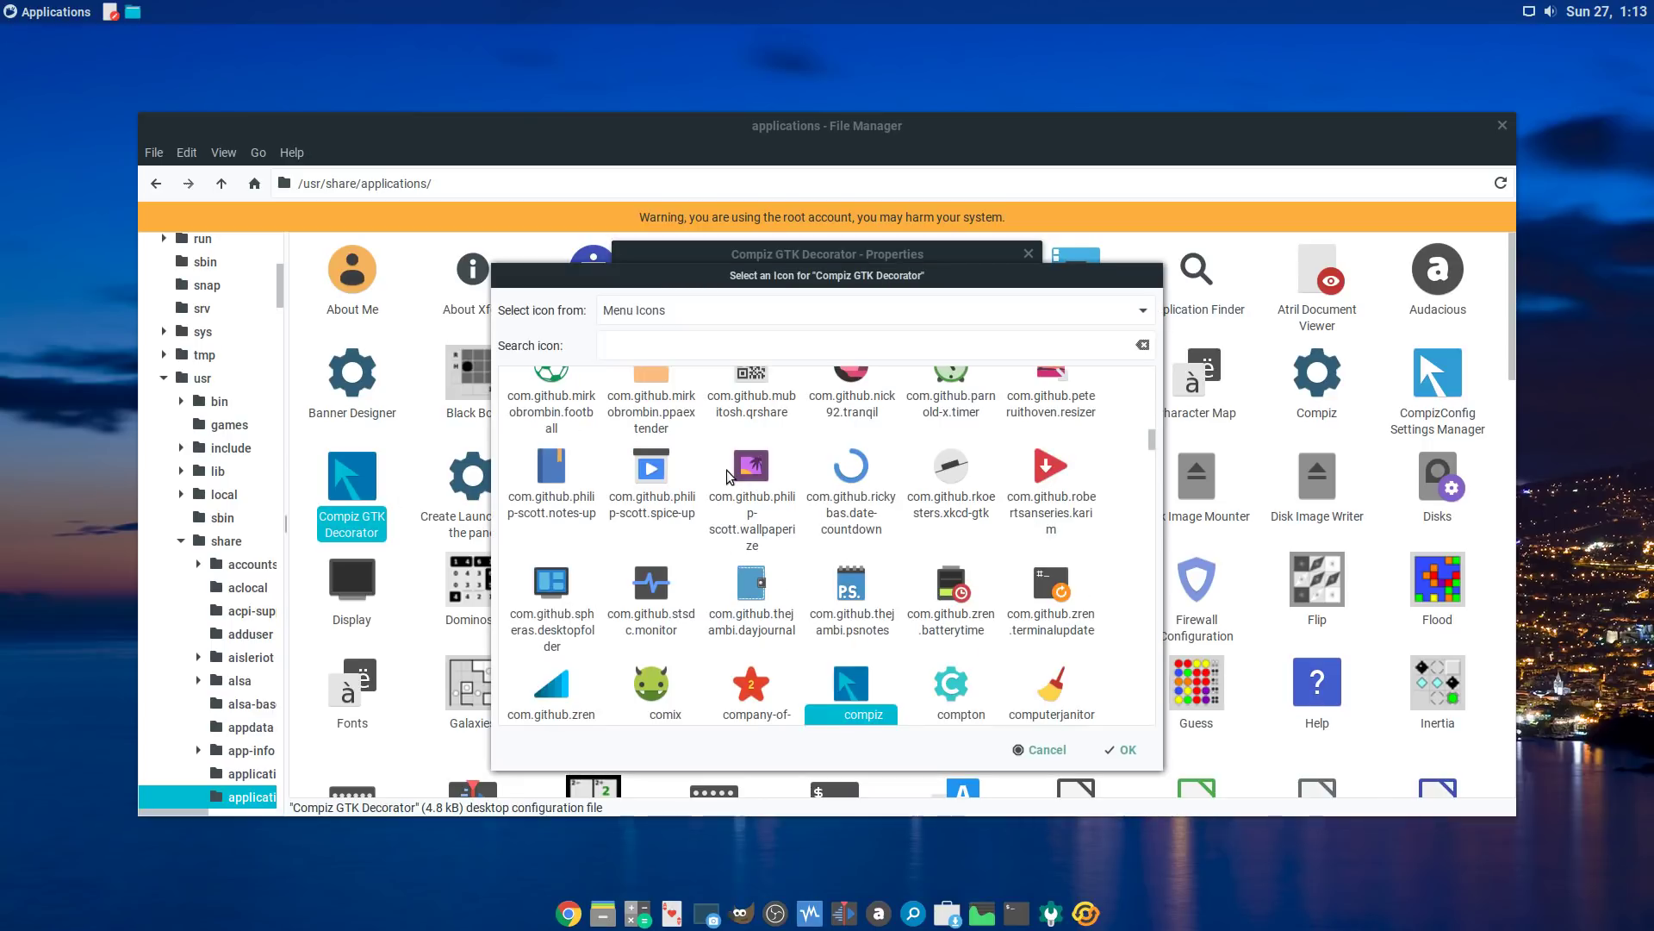
left_click(793, 309)
left_click(753, 537)
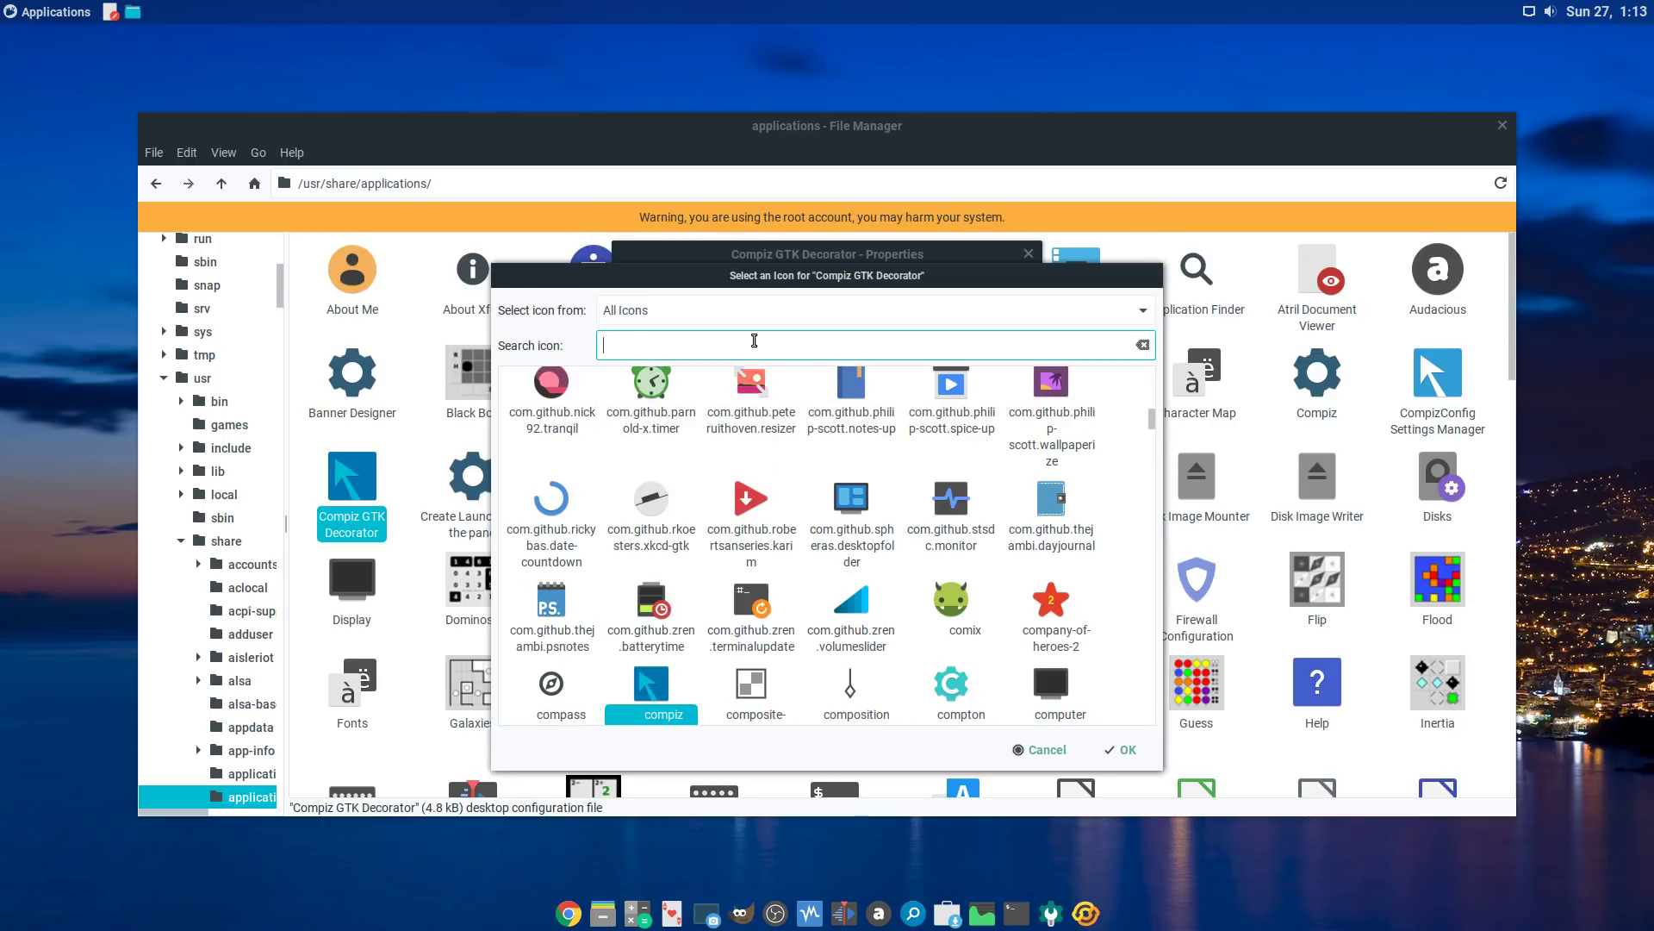
type("compiz")
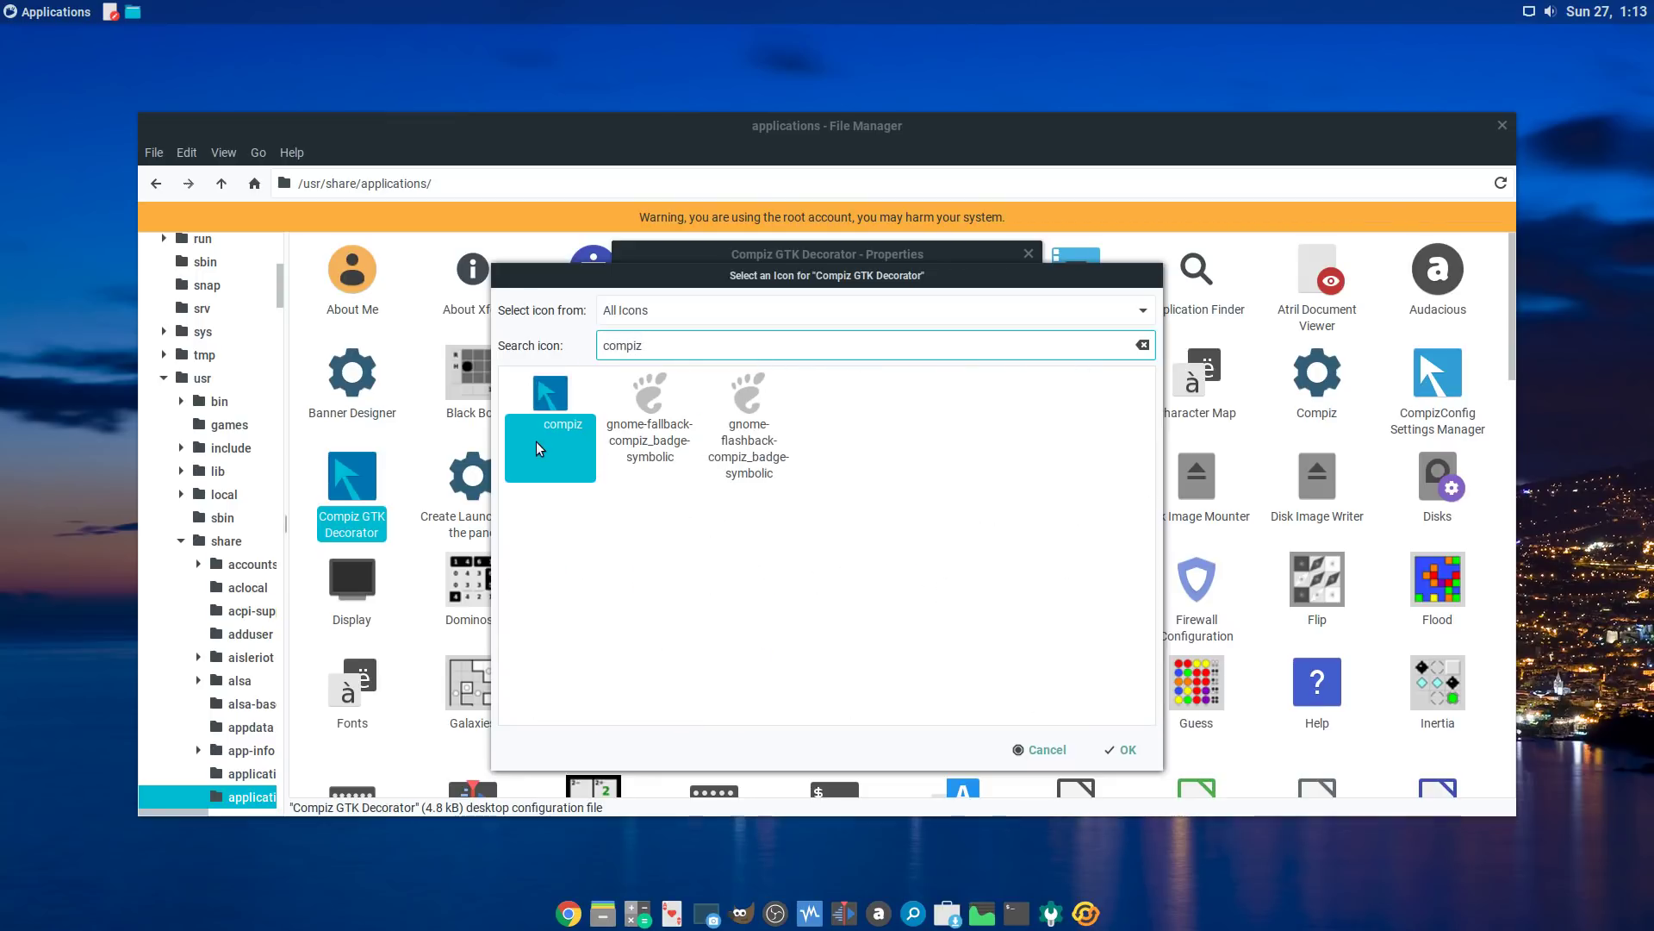
left_click(732, 560)
left_click(1039, 750)
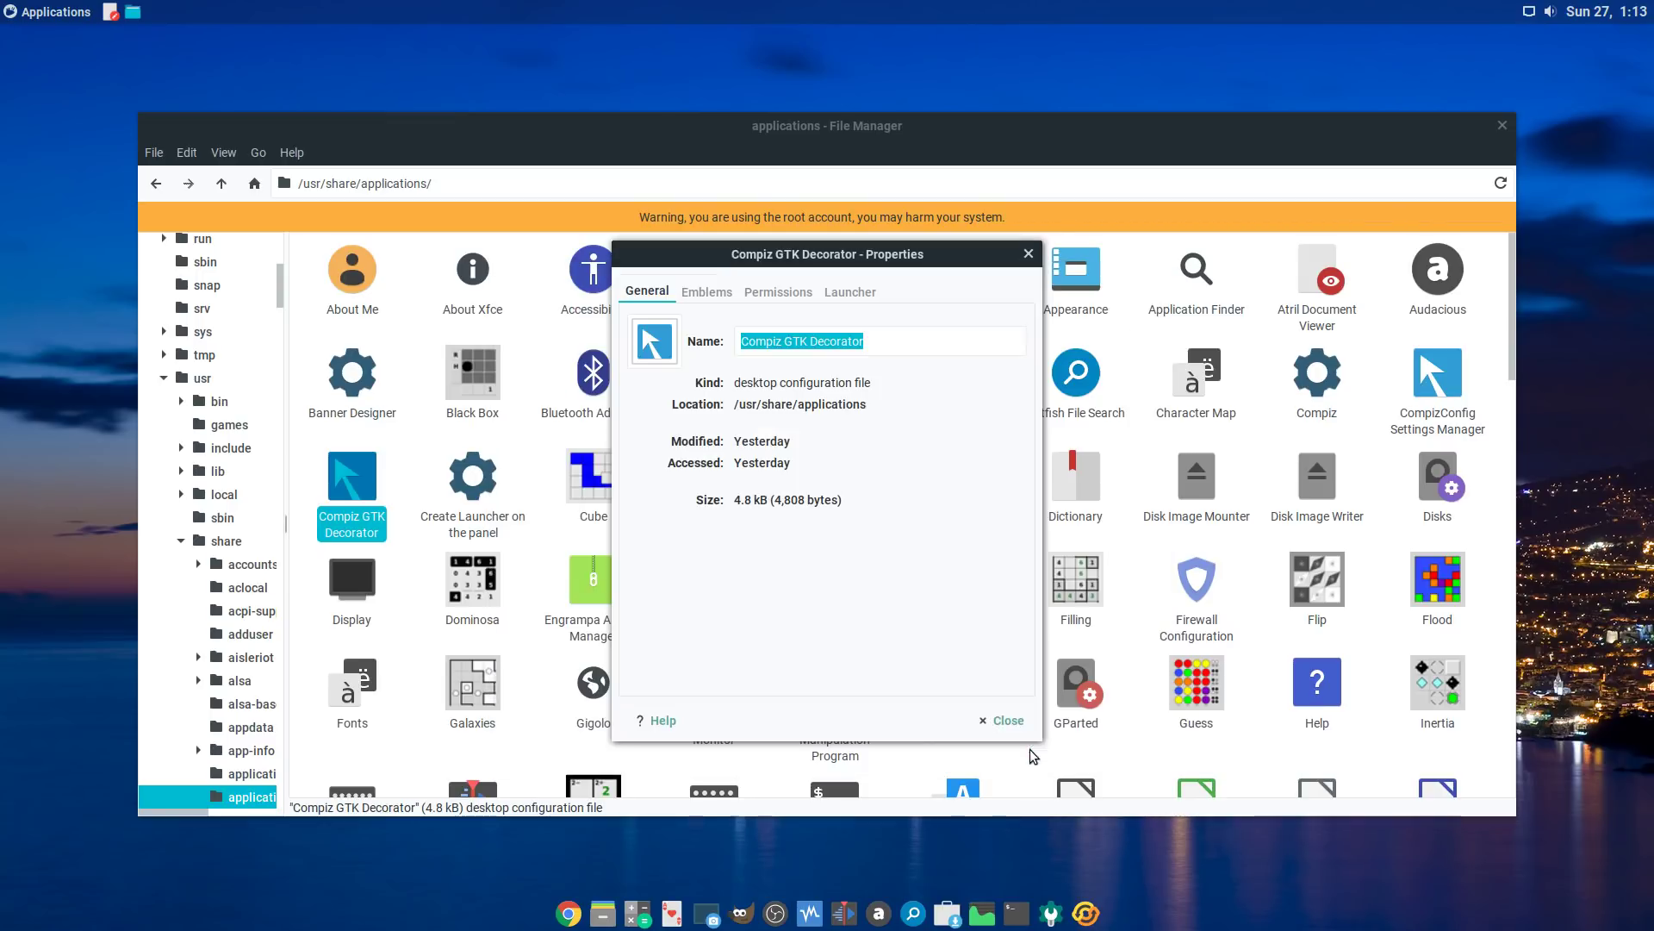
Step: Close the Compiz GTK Decorator properties and go back to the /usr/share folder
left_click(986, 721)
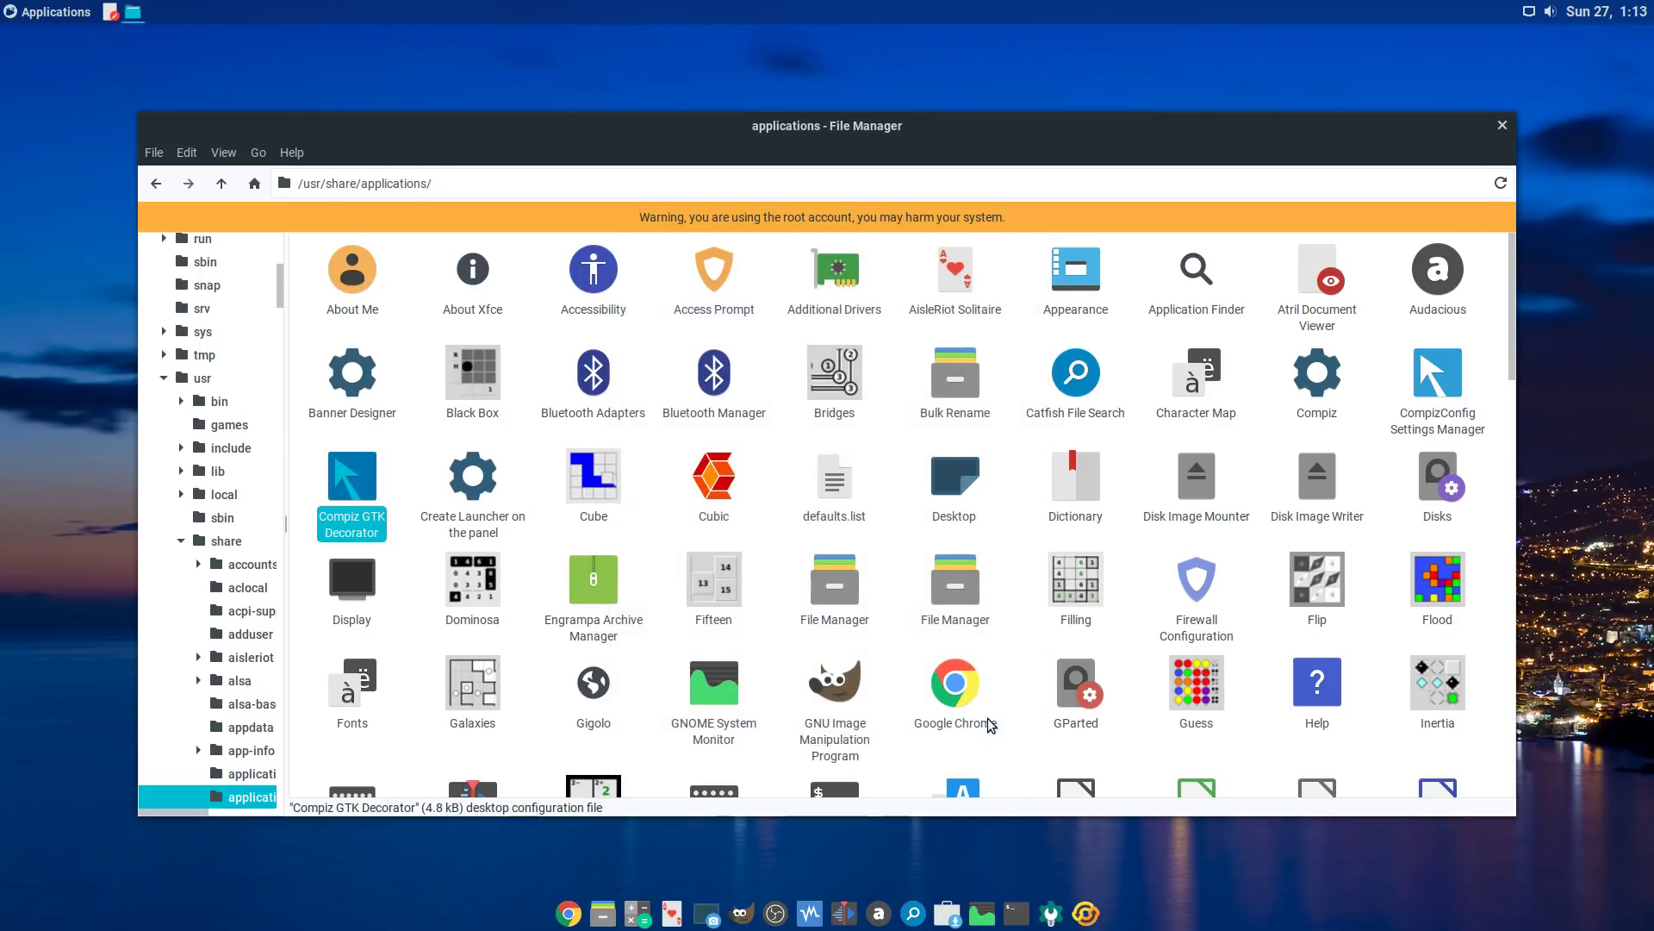
left_click(899, 462)
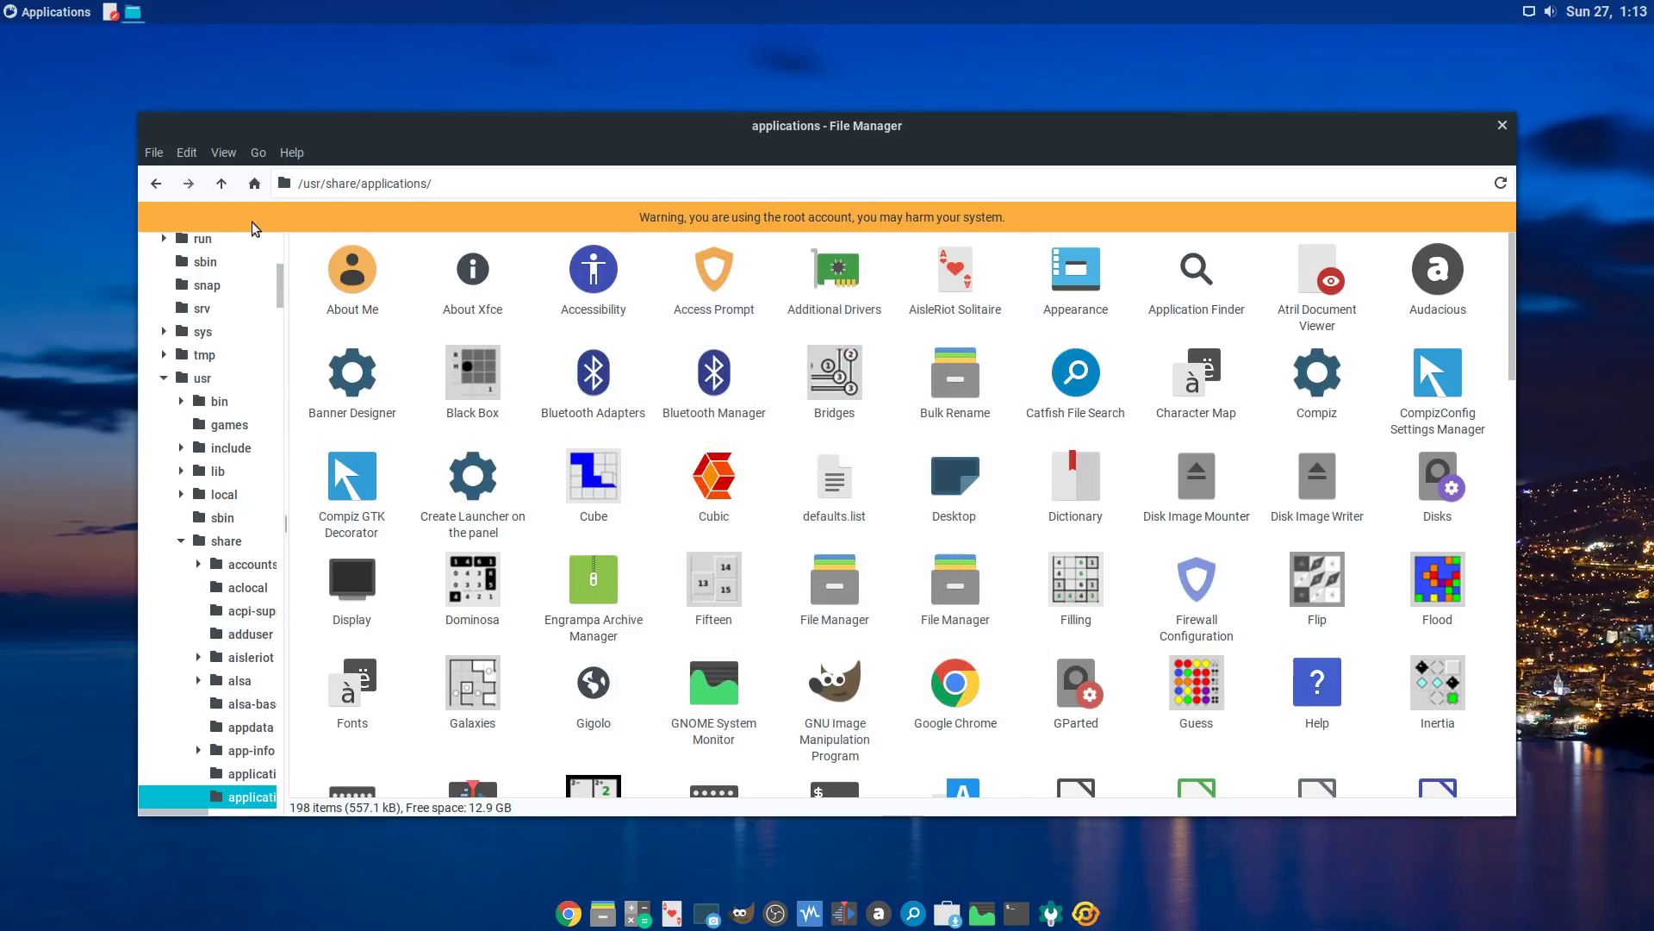
left_click(156, 184)
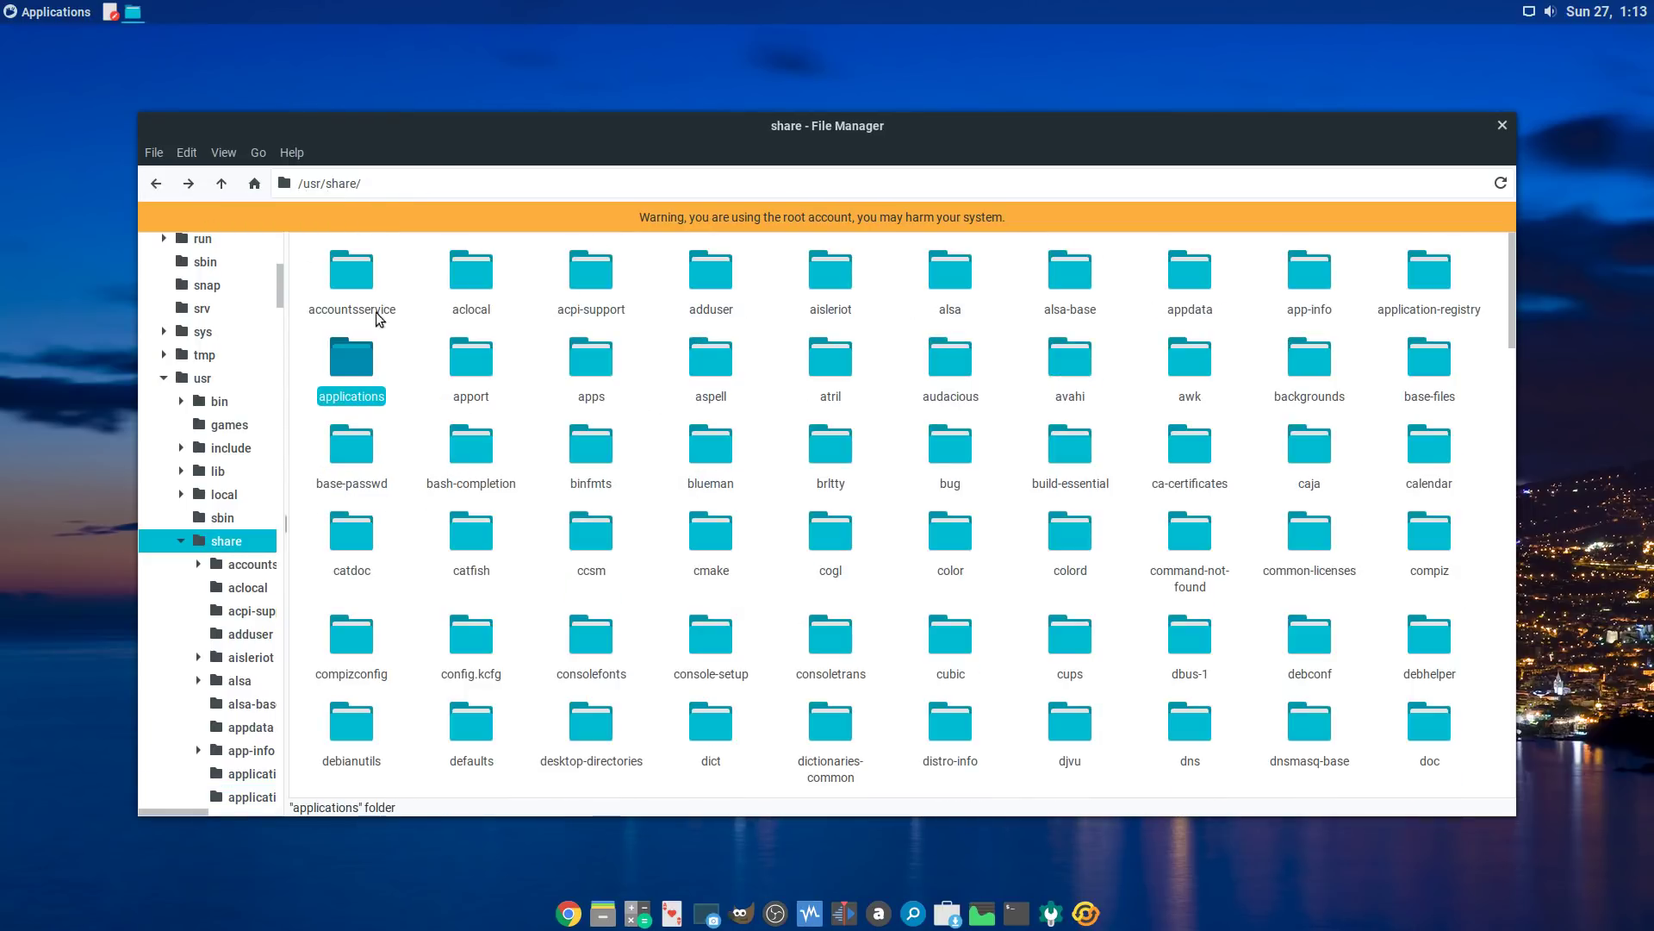
left_click(527, 359)
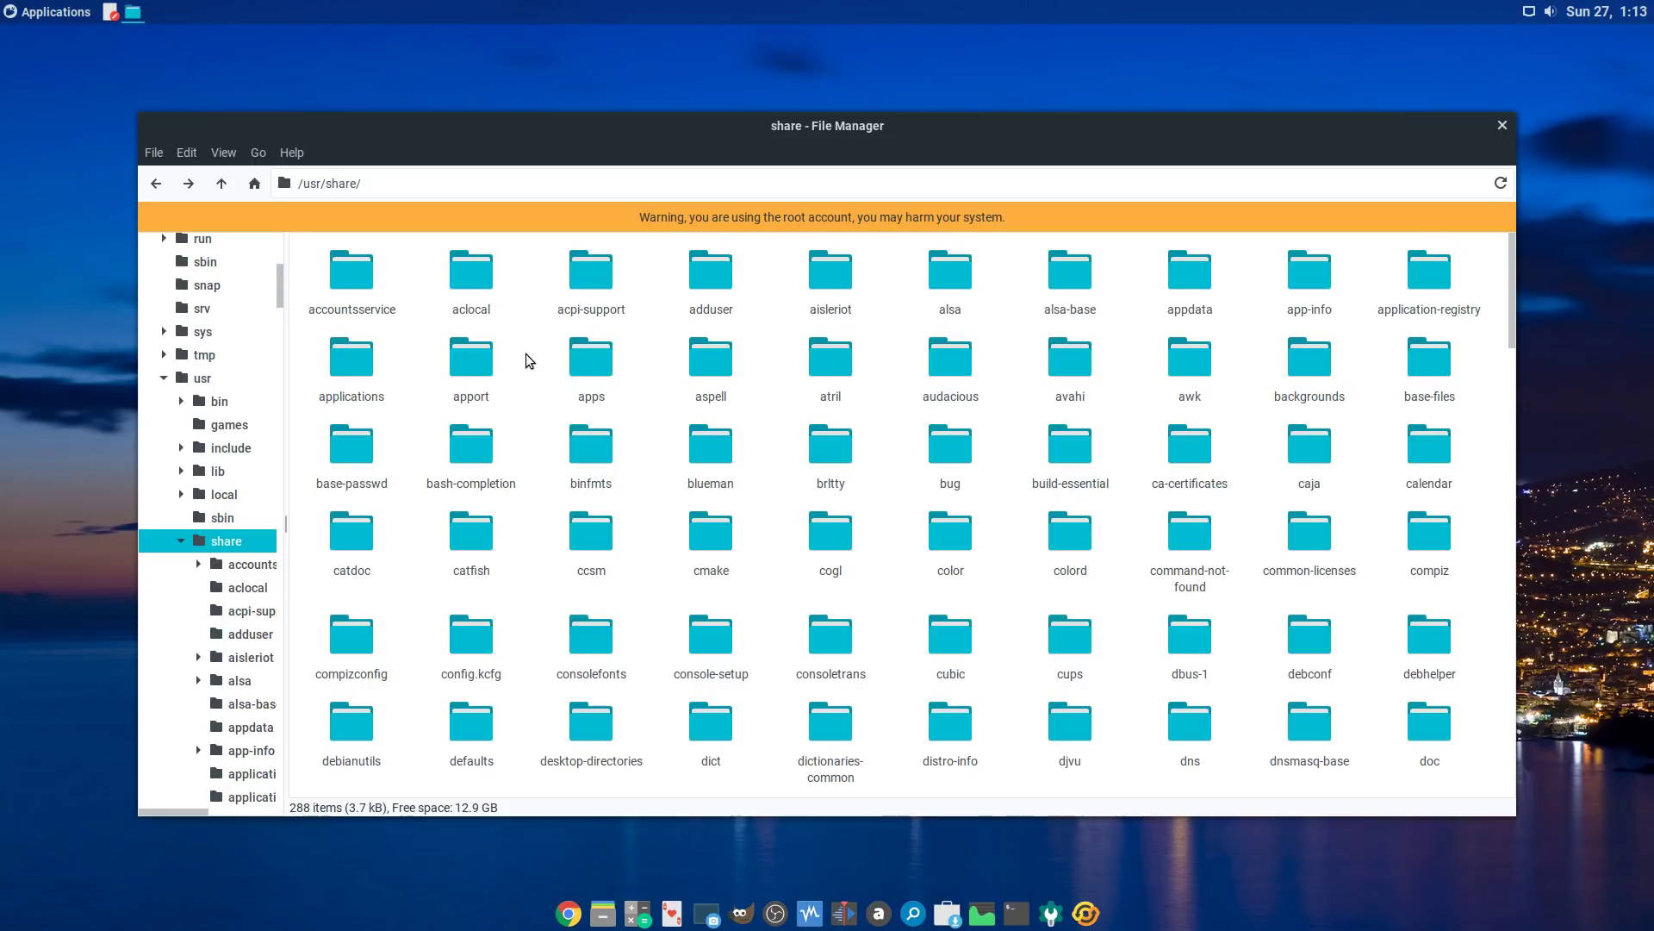
Step: Open CompizConfig Settings Manager from the Xfce Settings, view the Place Windows plugin's Placement Mode, and return to the plugin list
left_click(1053, 909)
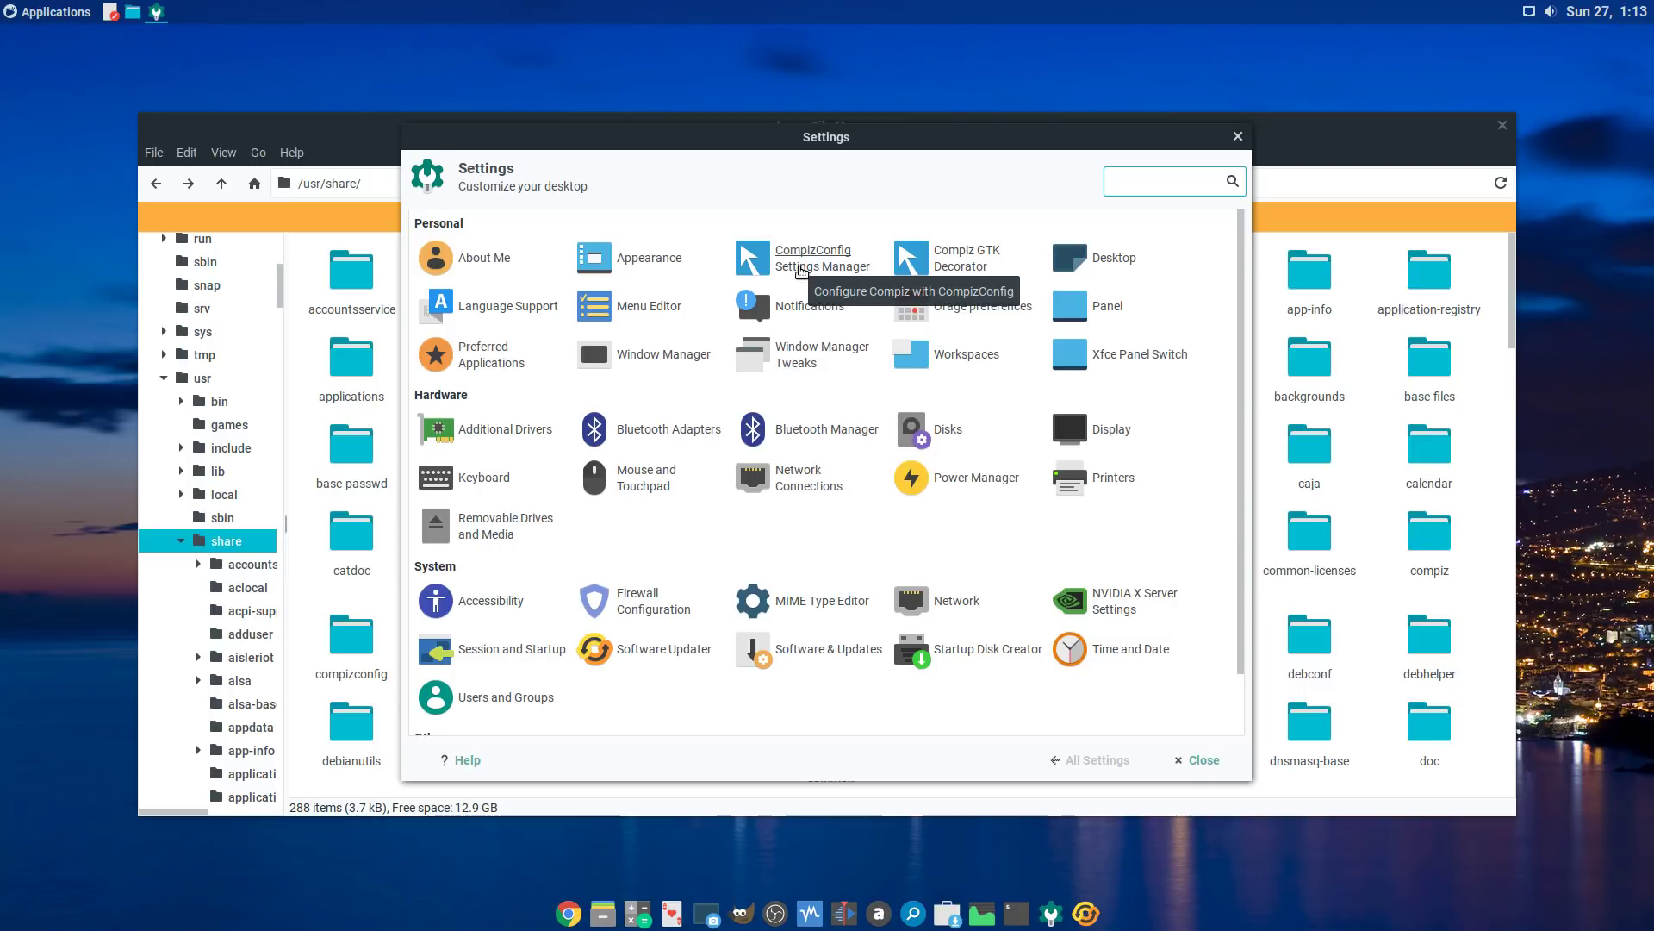
left_click(801, 270)
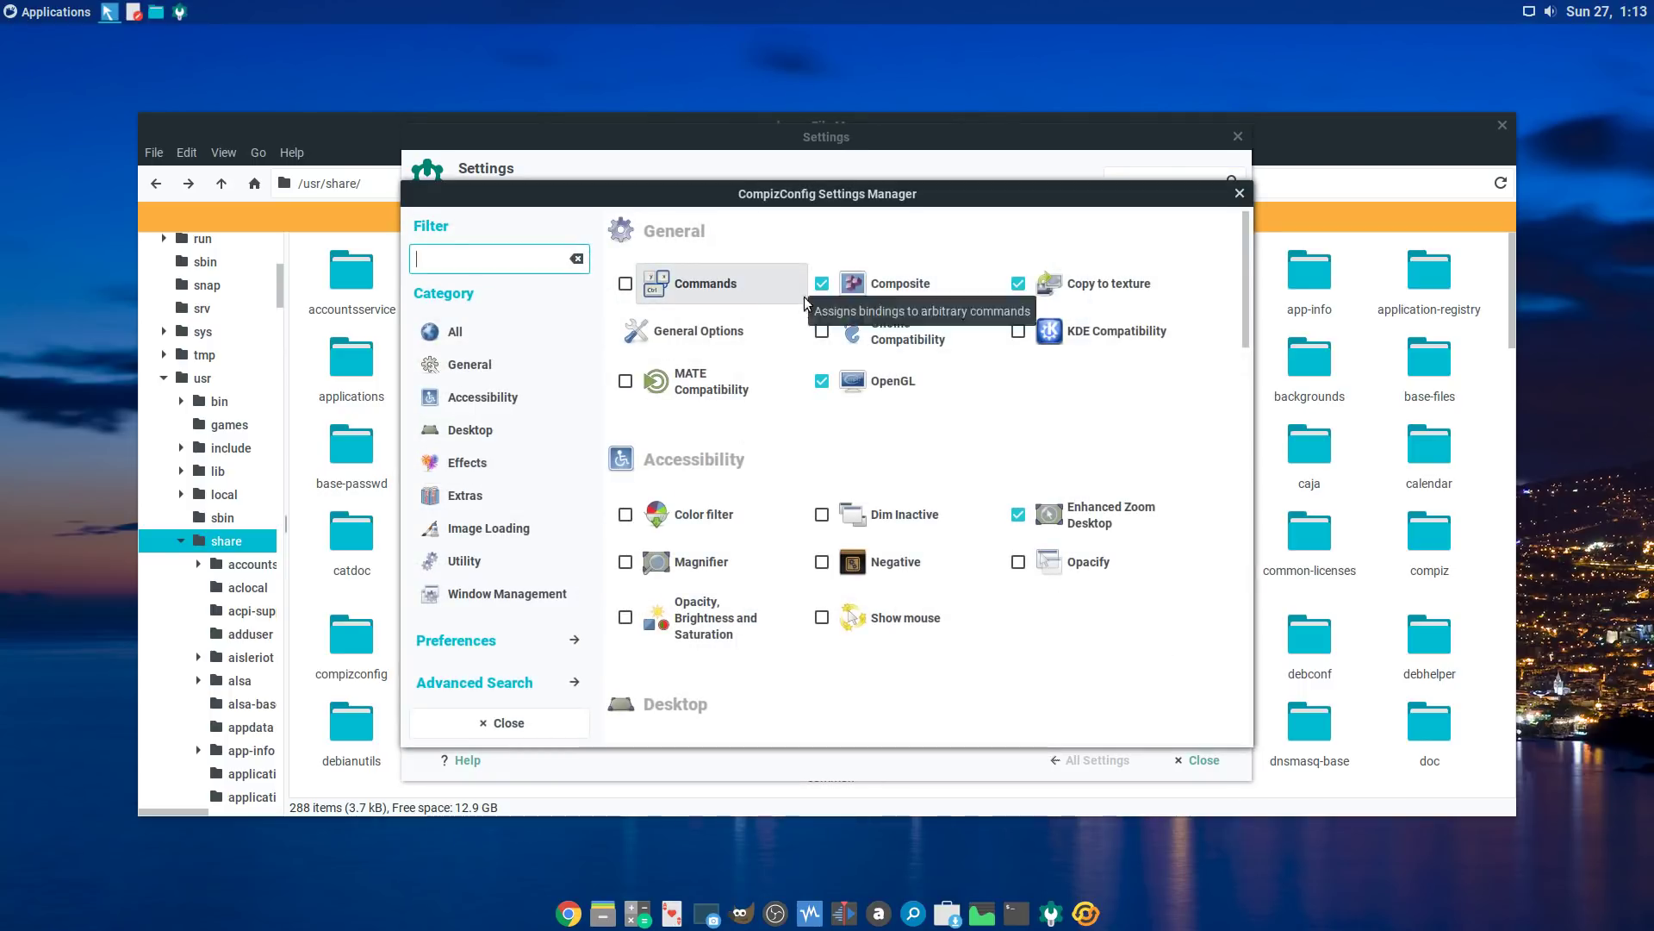
scroll(1194, 461, "down", 5)
scroll(1192, 460, "down", 10)
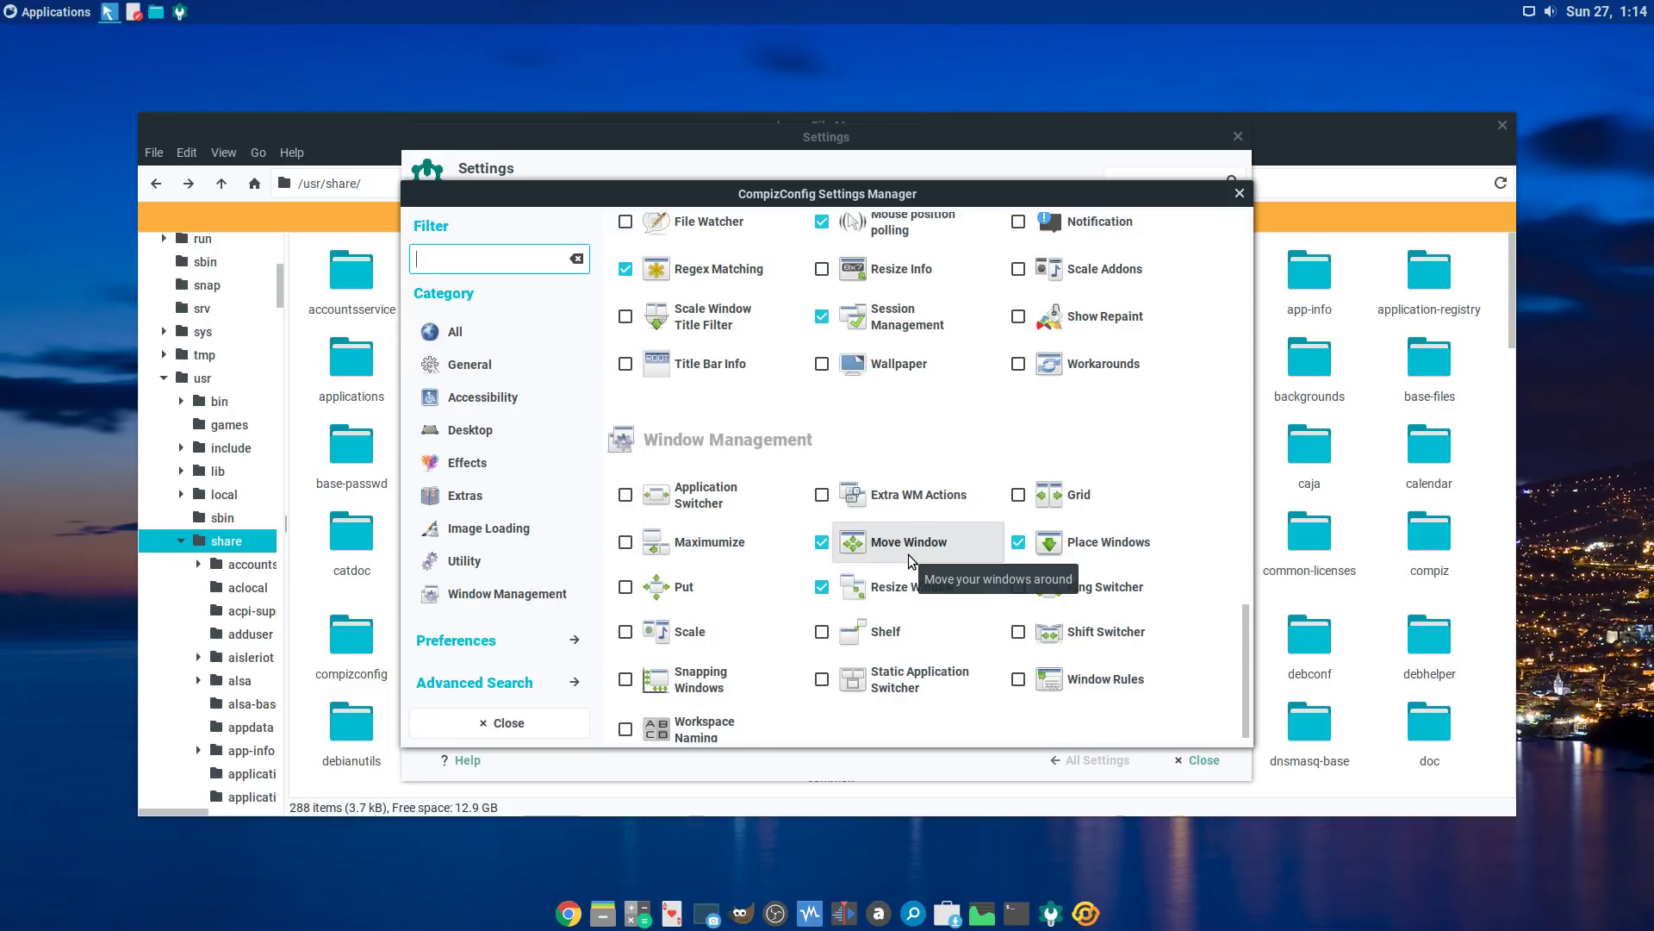
left_click(1077, 545)
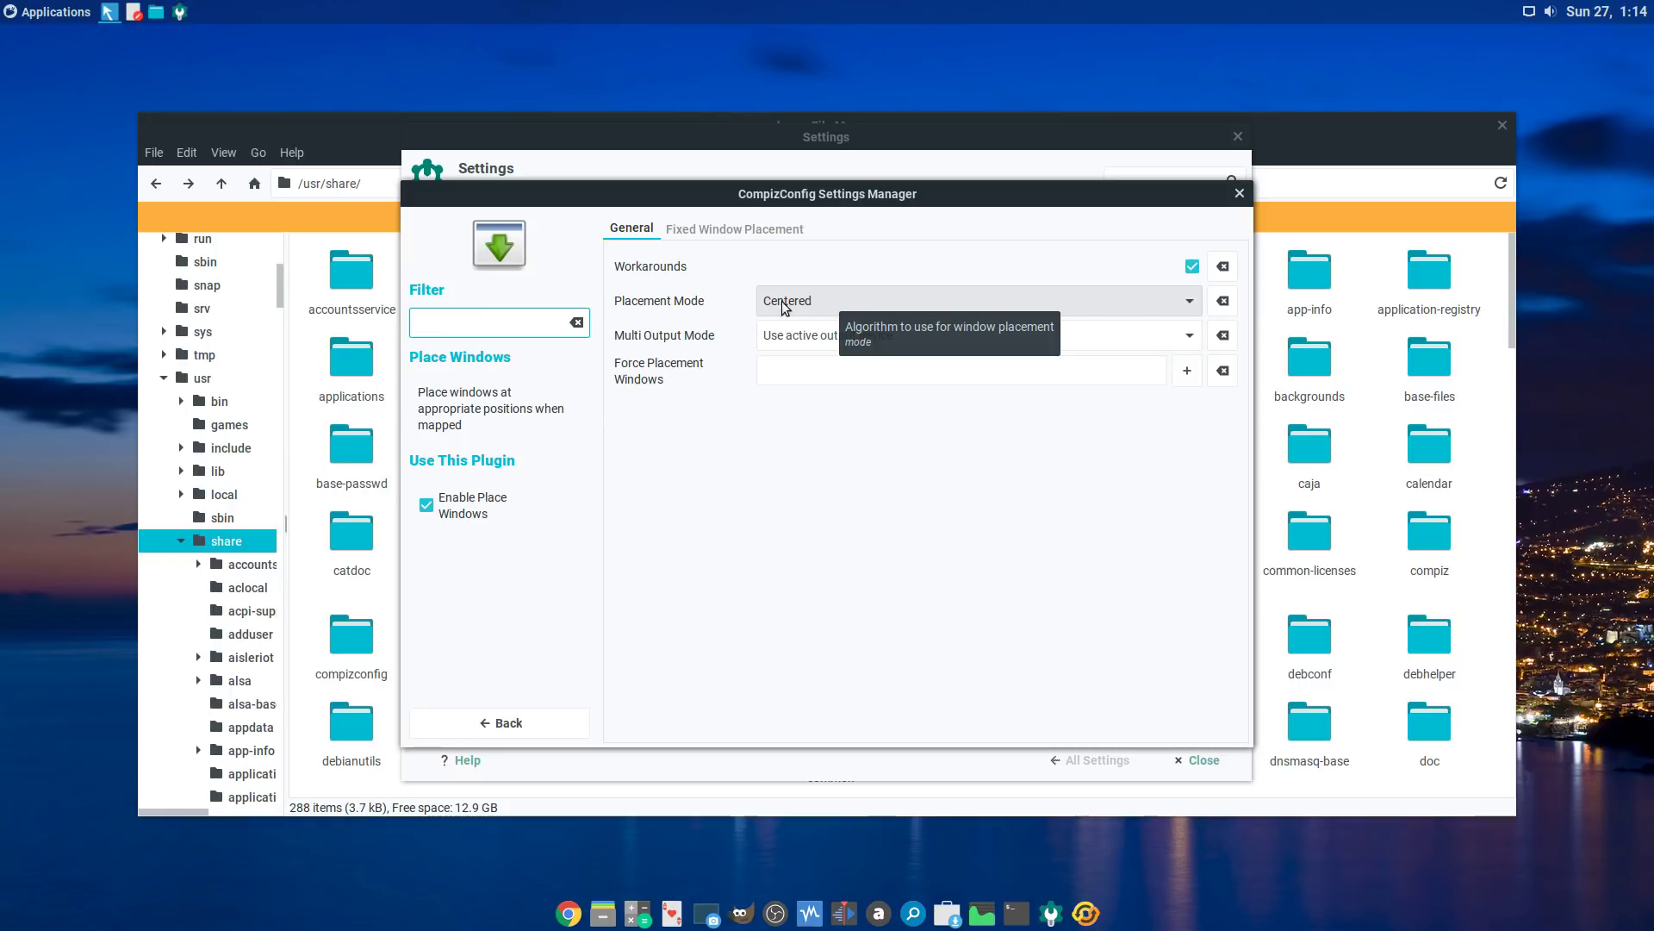
left_click(540, 716)
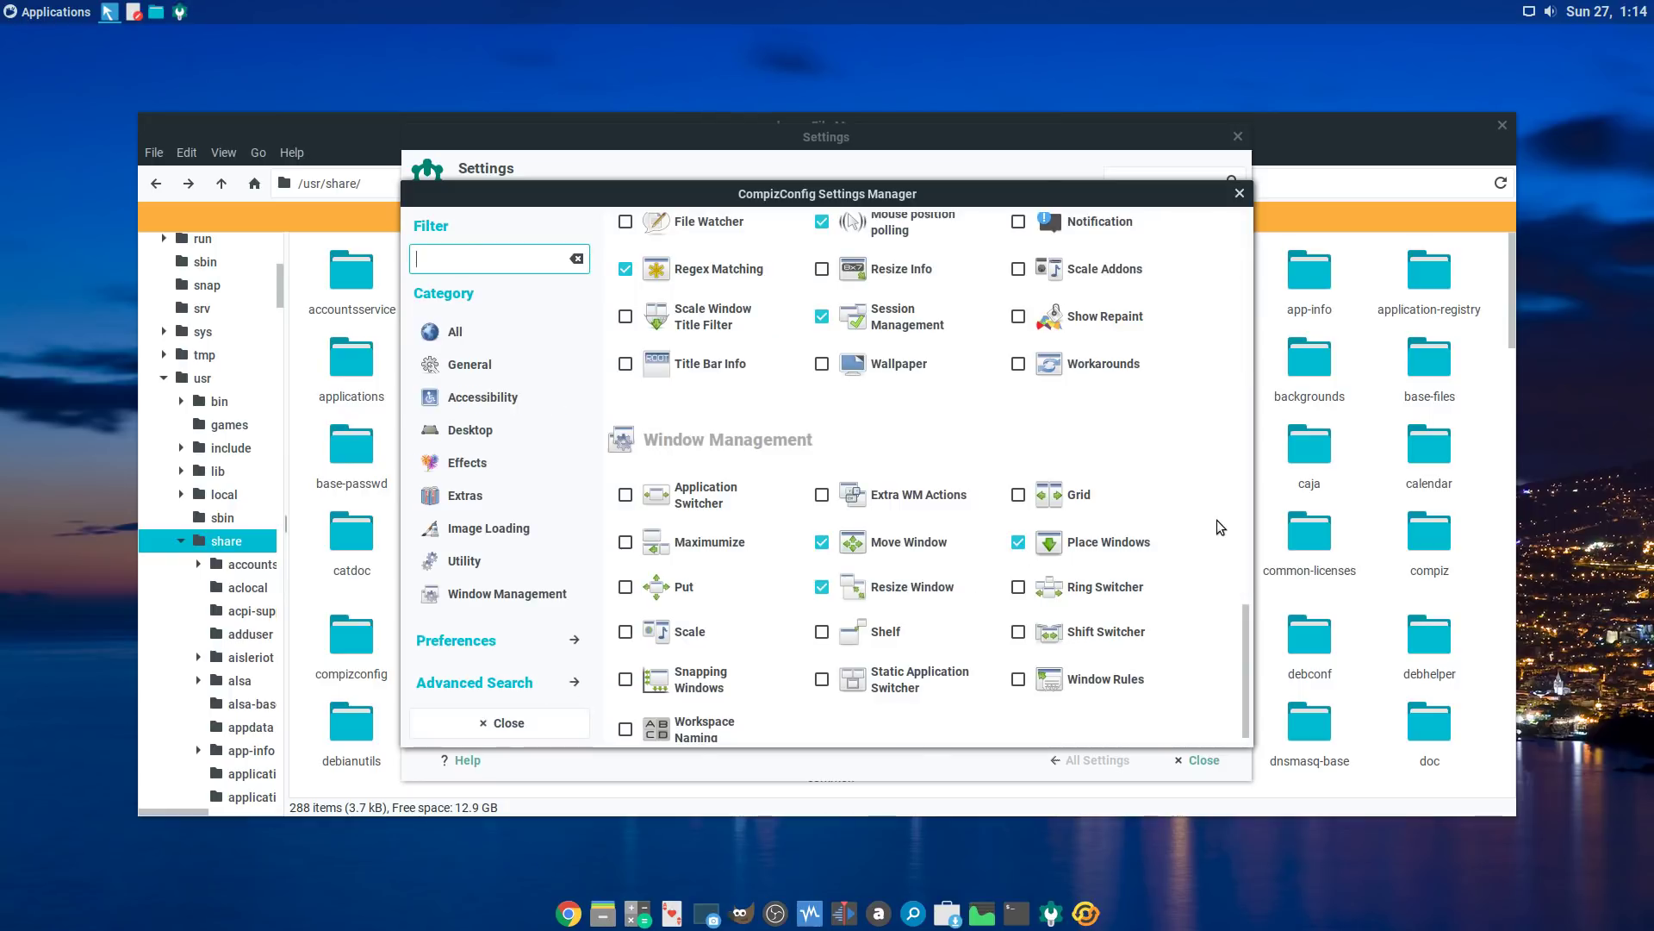
Step: Review the enabled plugins across all categories from Window Management to General, shifting the settings window slightly to demonstrate the window movement effect
scroll(1218, 517, "up", 3)
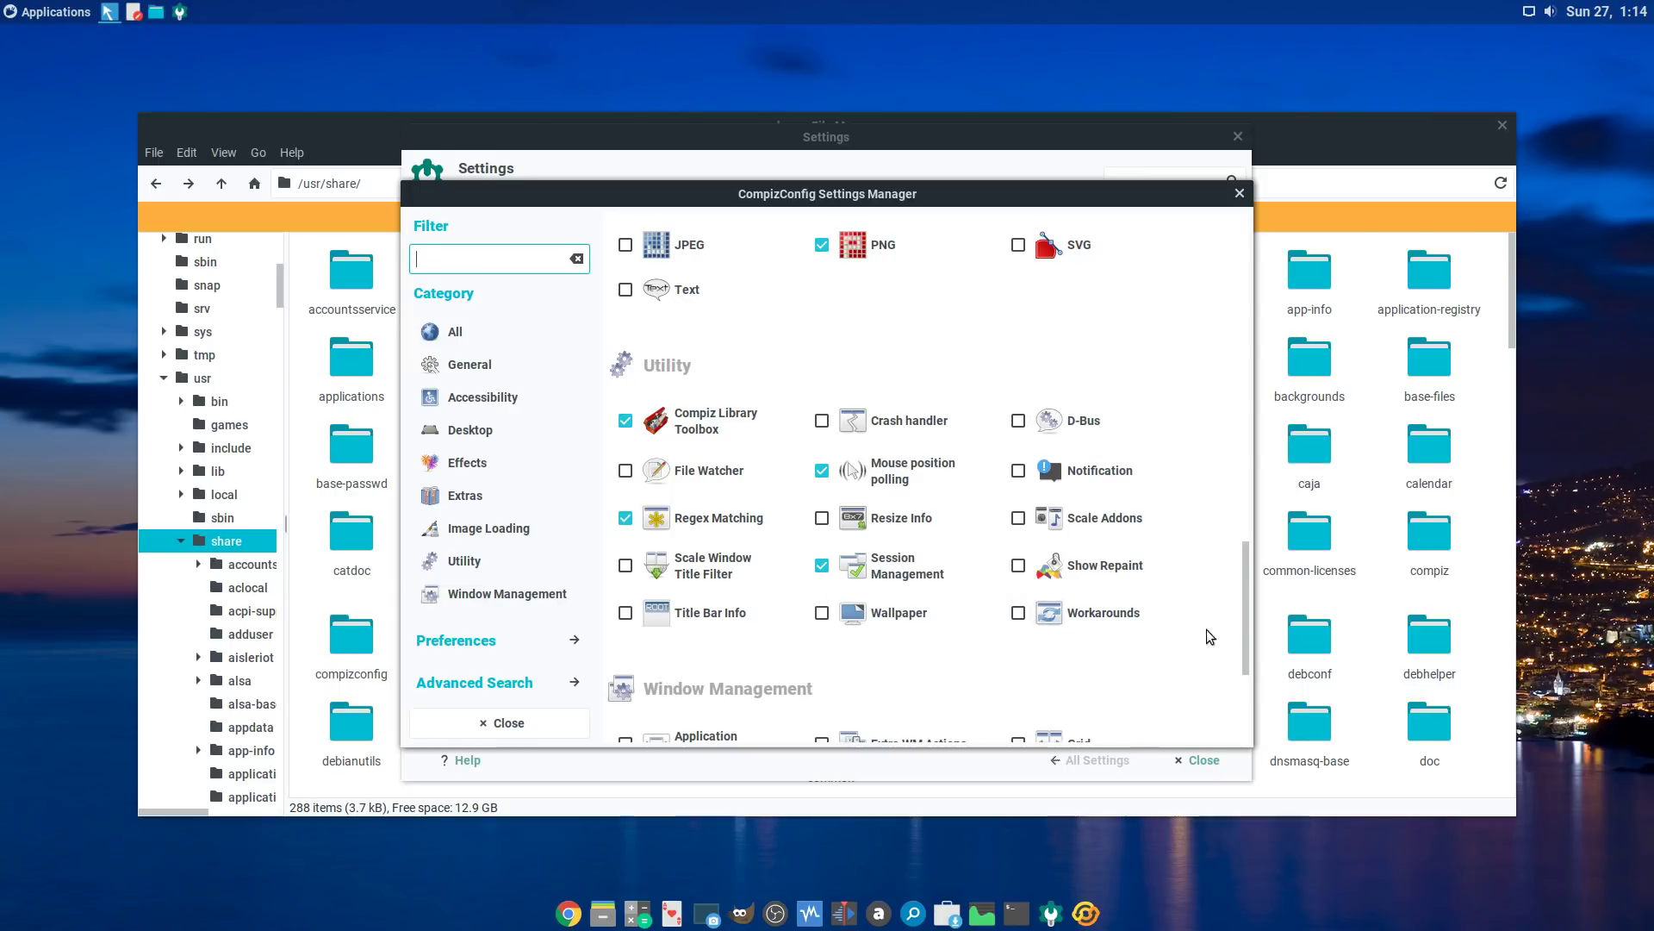
scroll(1235, 607, "up", 5)
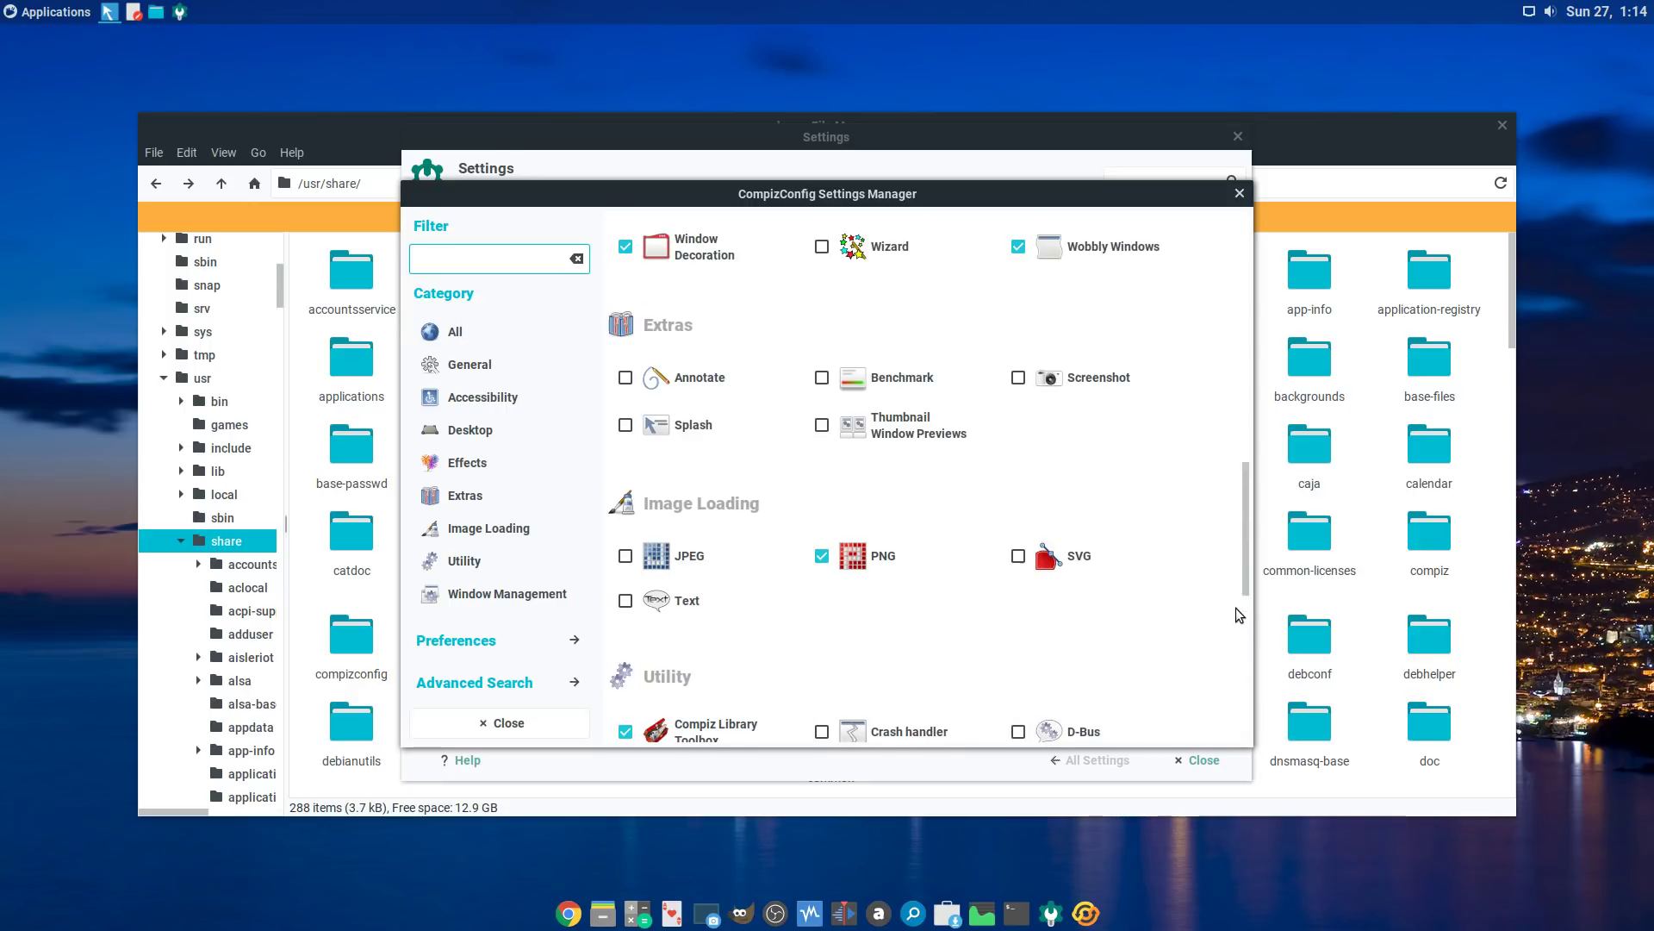
scroll(1193, 586, "up", 5)
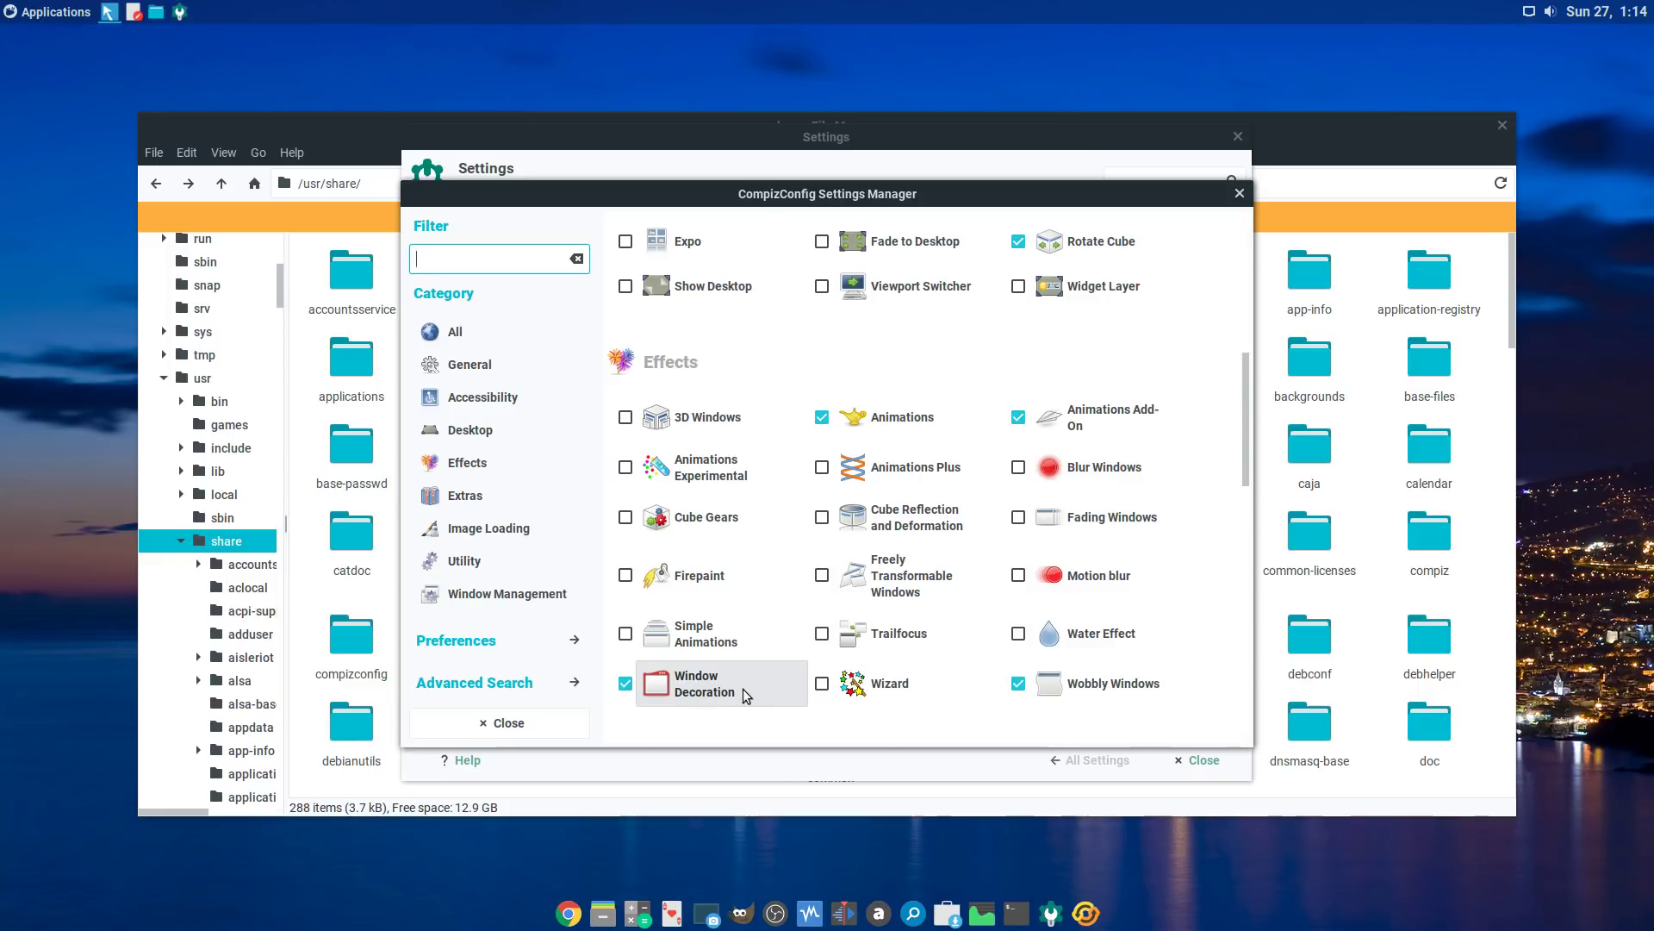
left_click_drag(939, 196, 1269, 252)
scroll(996, 326, "up", 5)
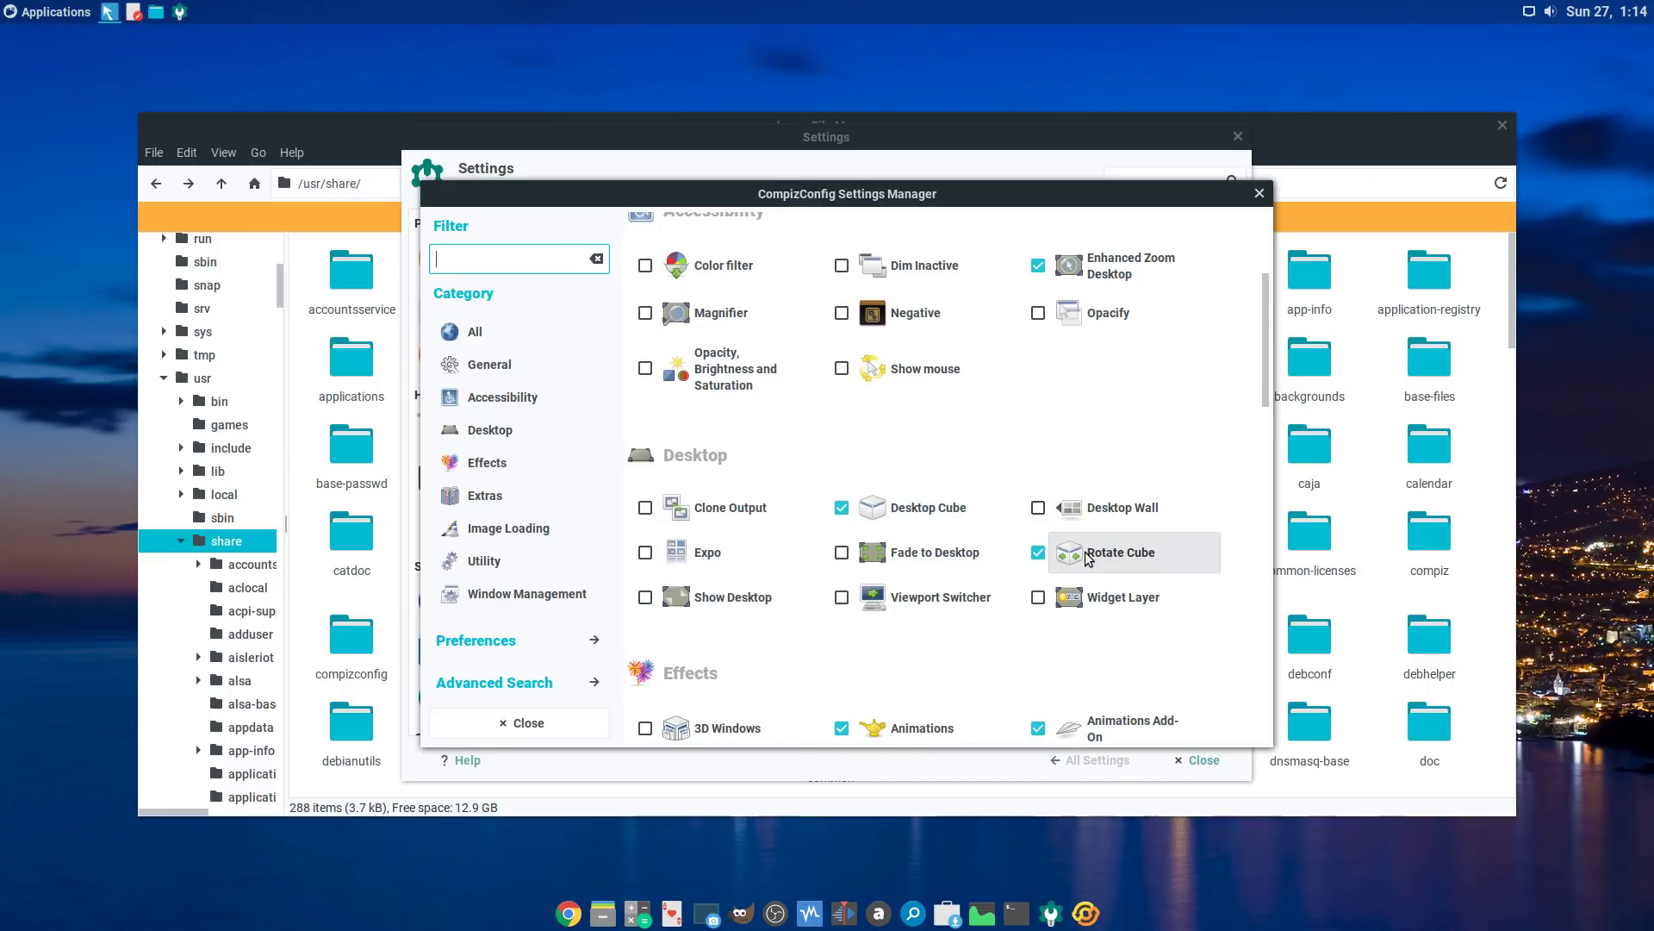
scroll(1111, 552, "up", 5)
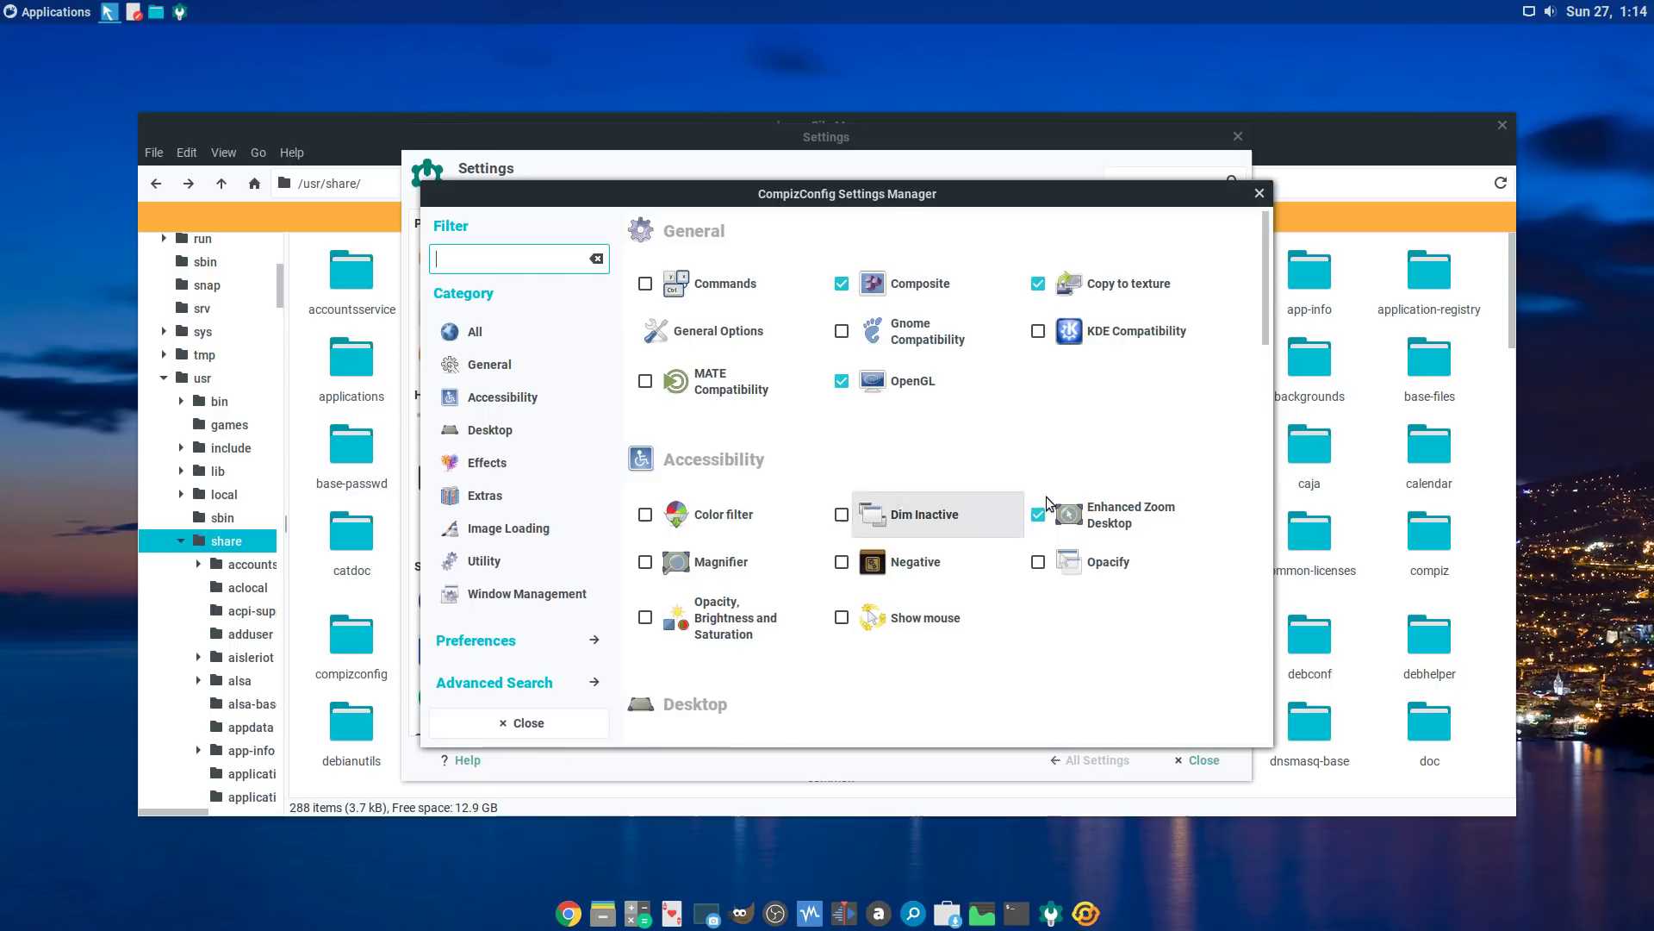
scroll(939, 527, "down", 3)
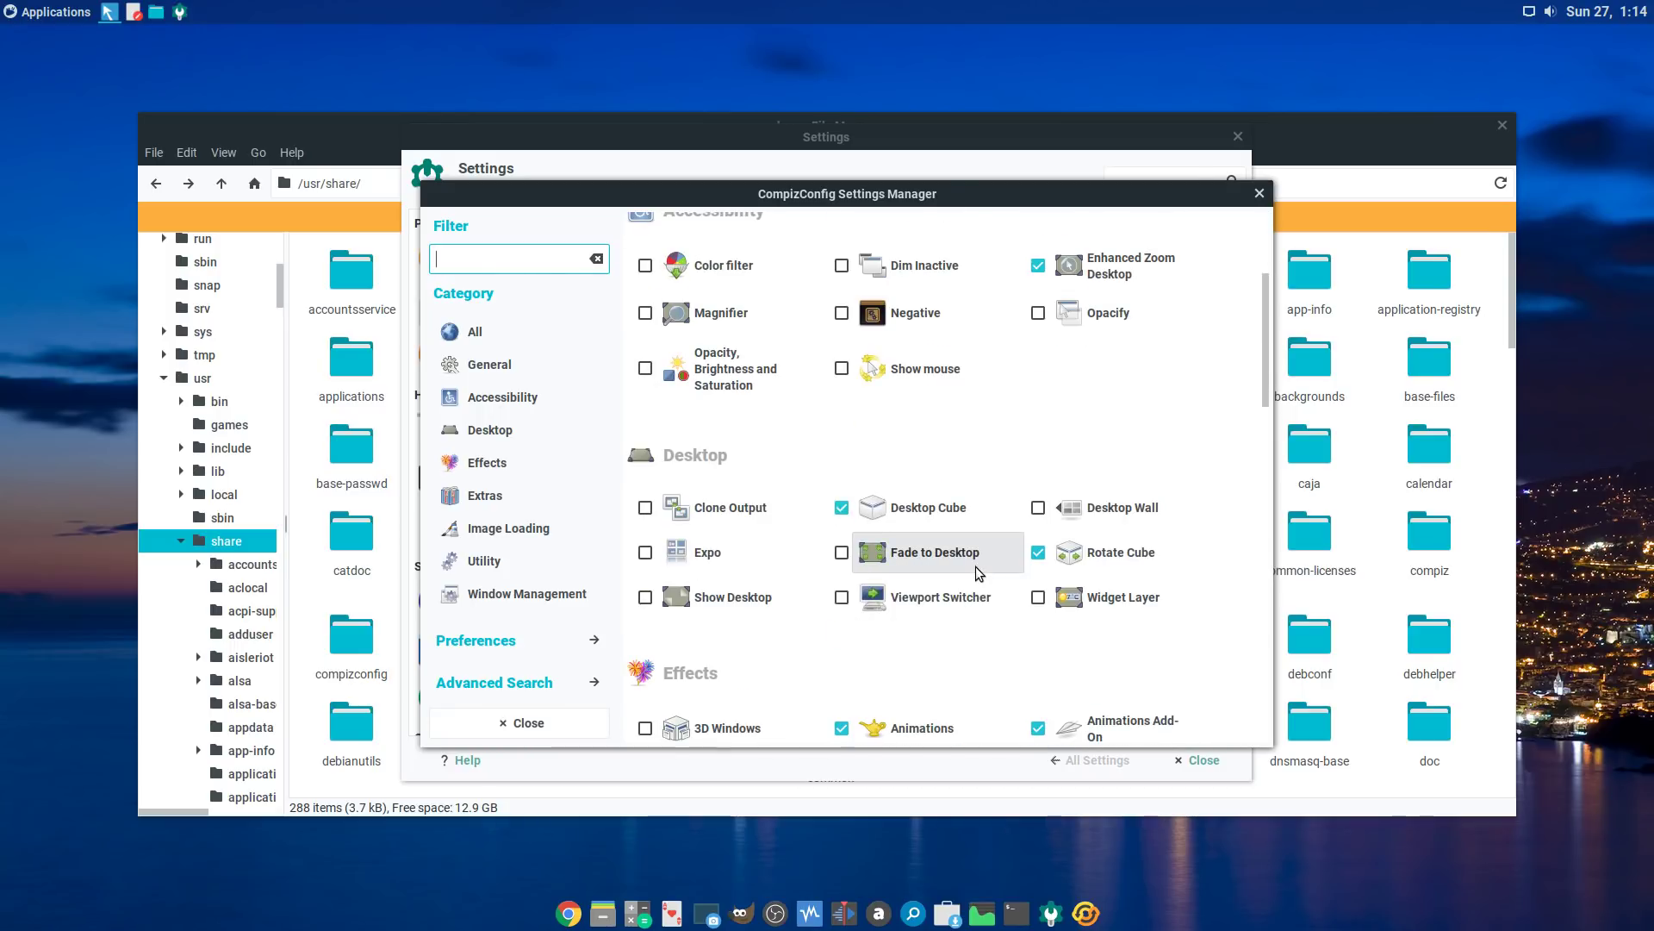
scroll(730, 633, "down", 2)
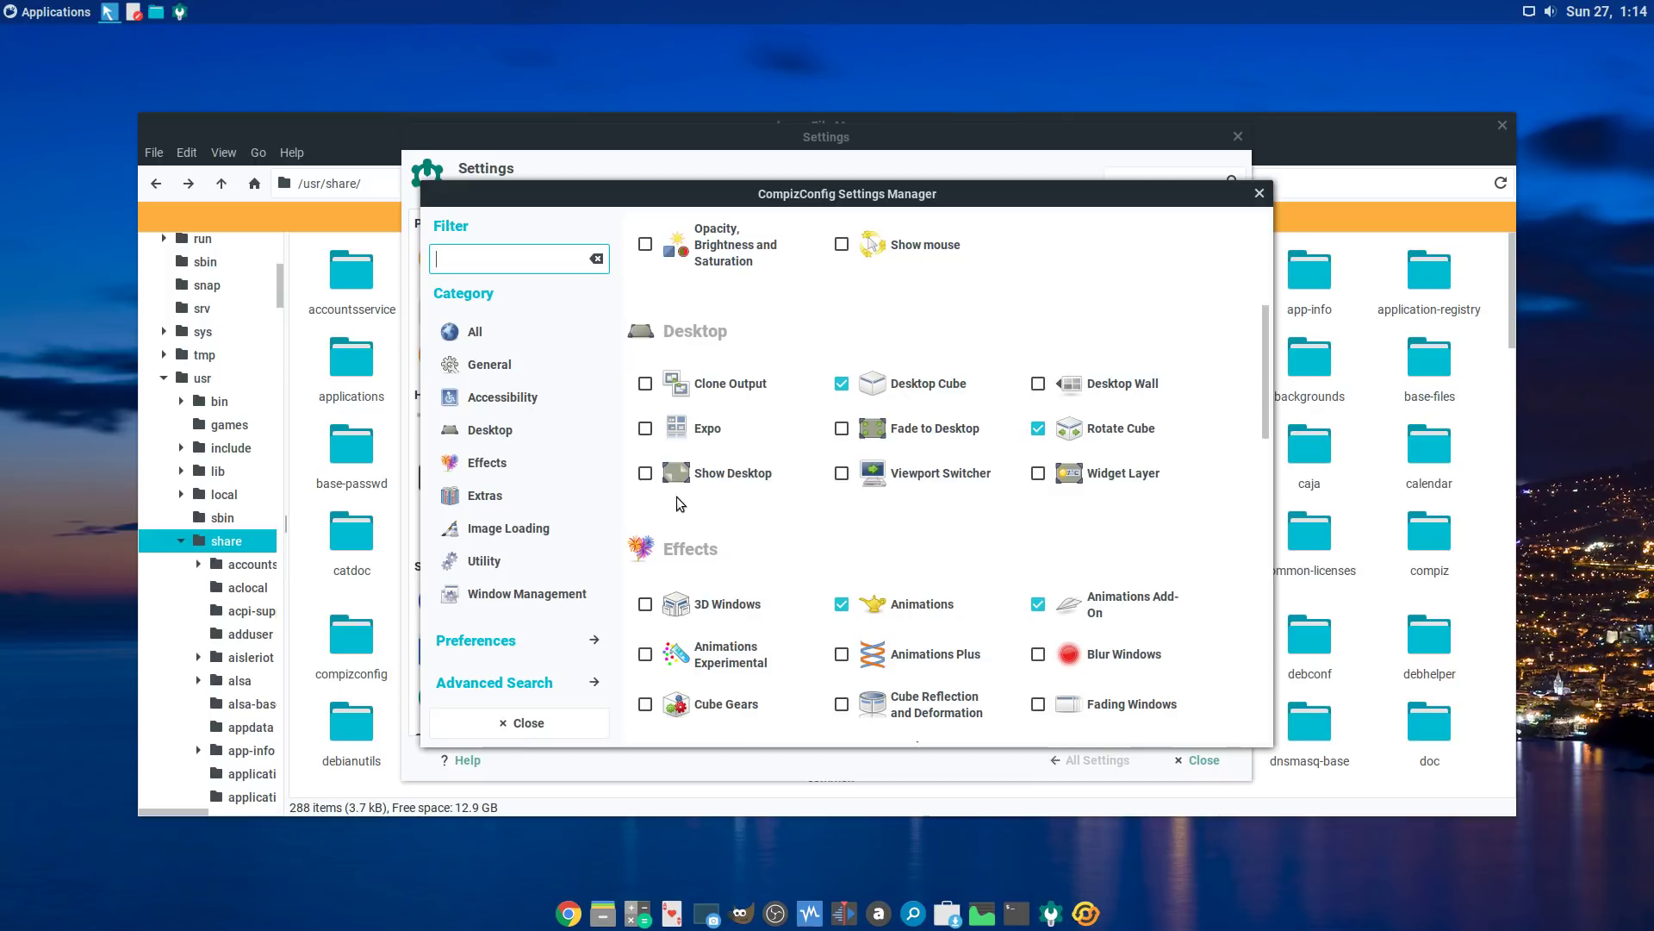
scroll(1048, 493, "up", 6)
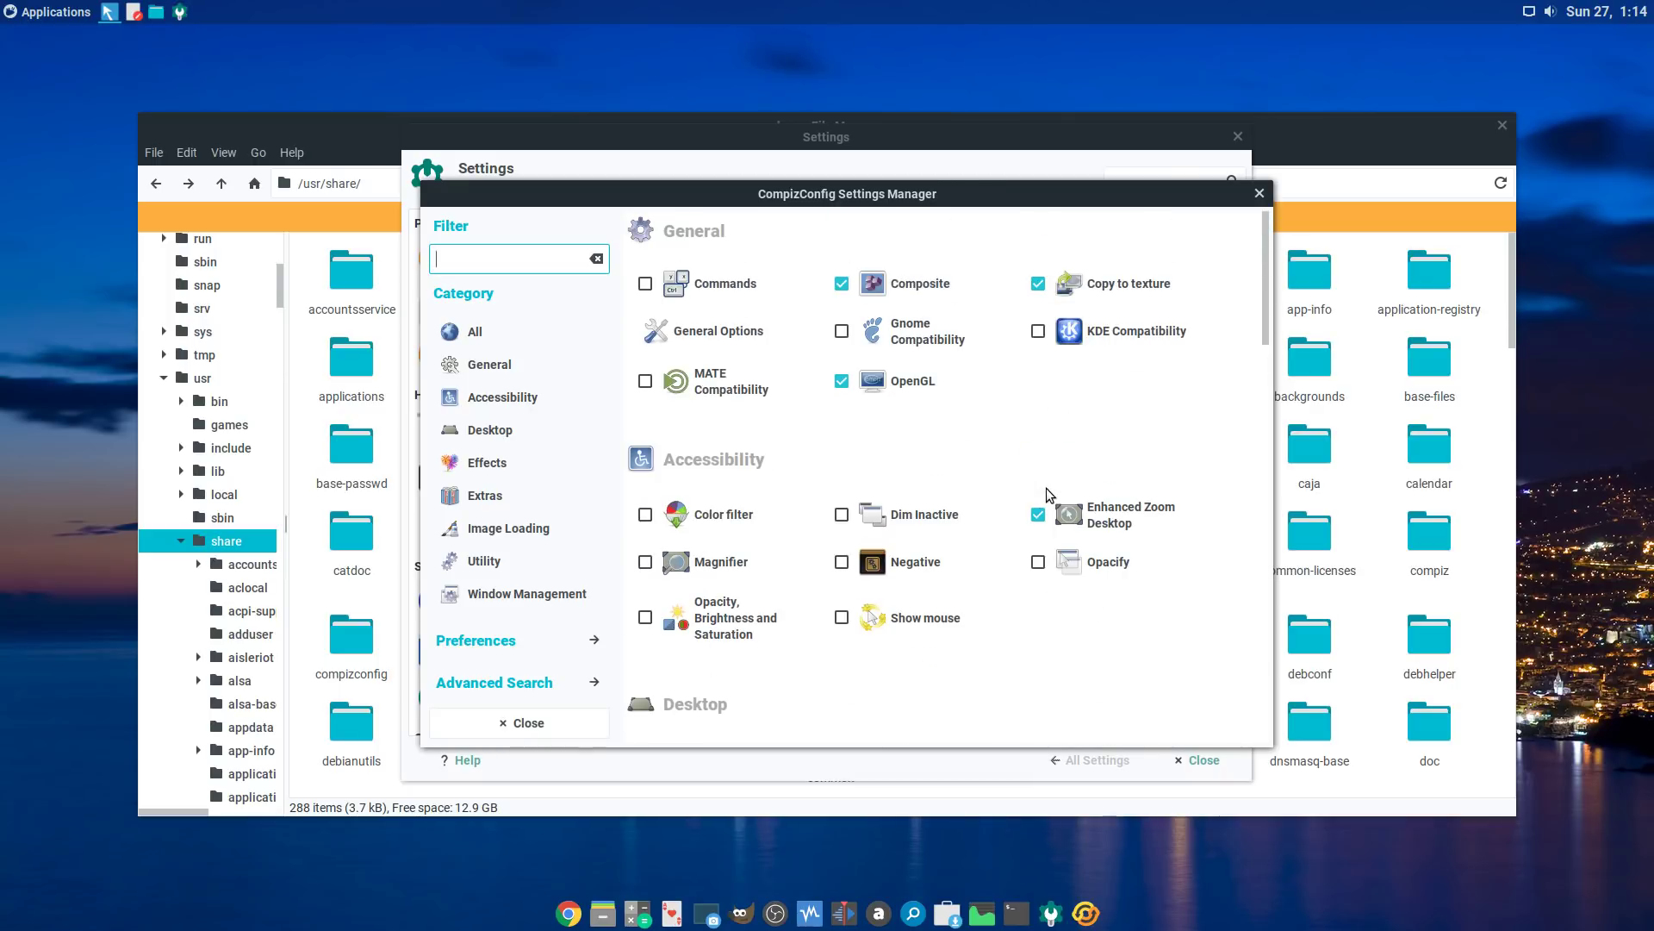
Step: In General Options, set the desktop's Horizontal Virtual Size to 4 and return to the plugin list
left_click(727, 333)
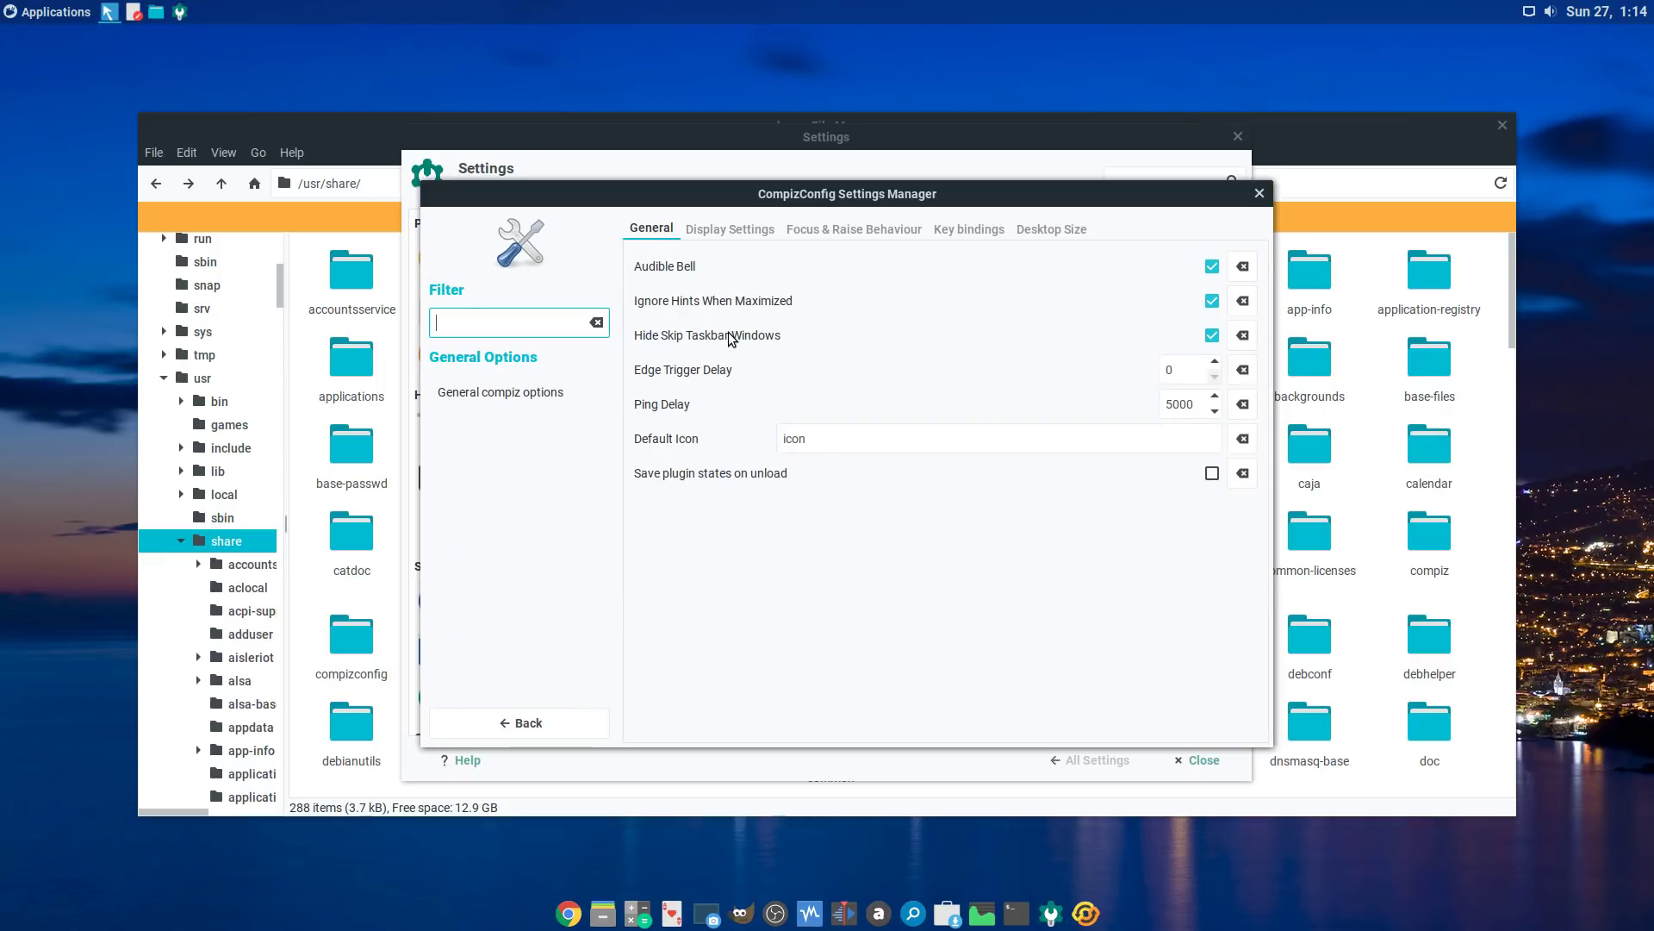
left_click(1048, 230)
left_click(1214, 258)
left_click(1215, 258)
left_click(1215, 257)
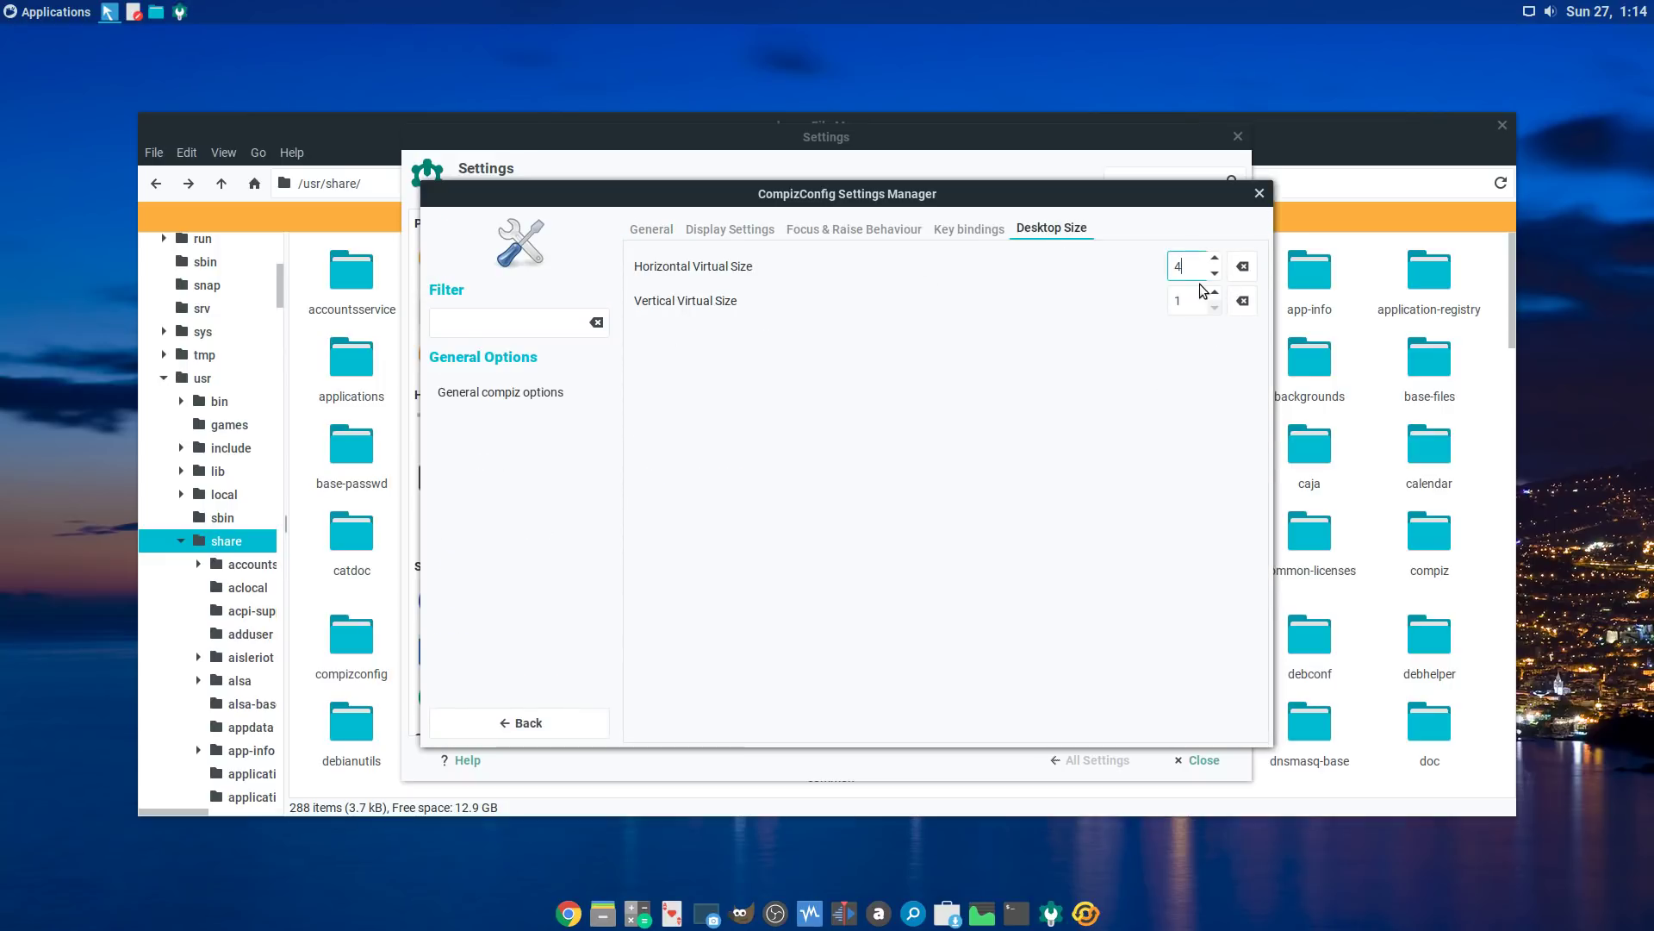
left_click_drag(1194, 272, 1111, 269)
left_click(1189, 299)
left_click(560, 716)
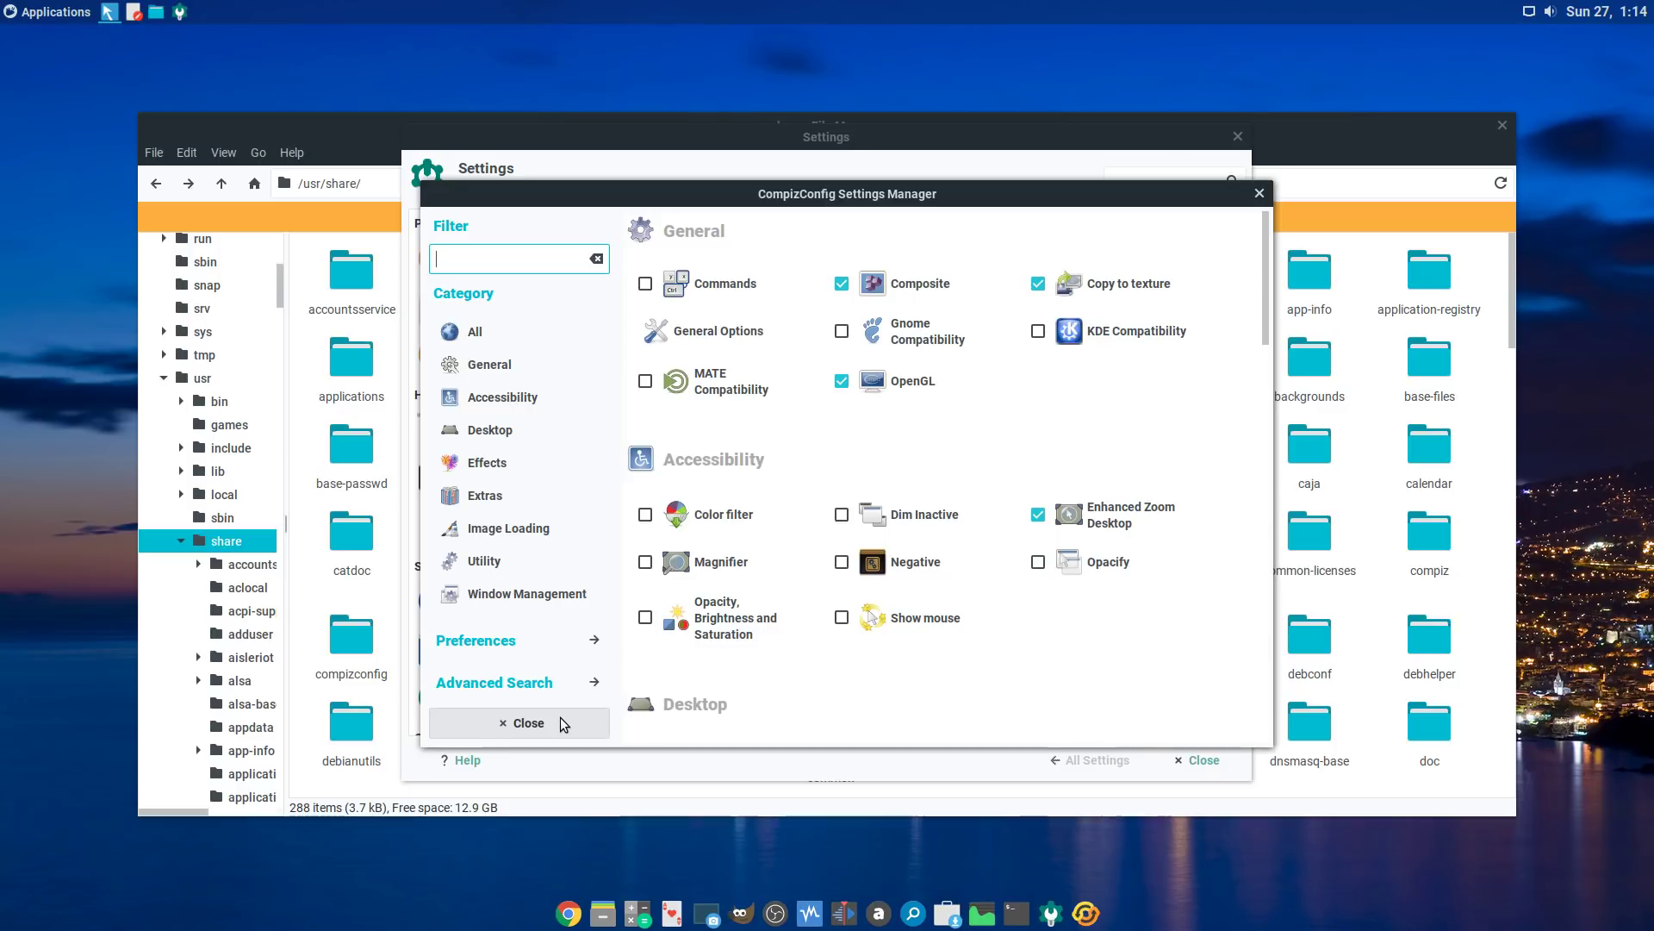
Step: View the Rotate Cube plugin's General settings in the Desktop category and return to the plugin list
scroll(1136, 382, "down", 5)
left_click(1124, 375)
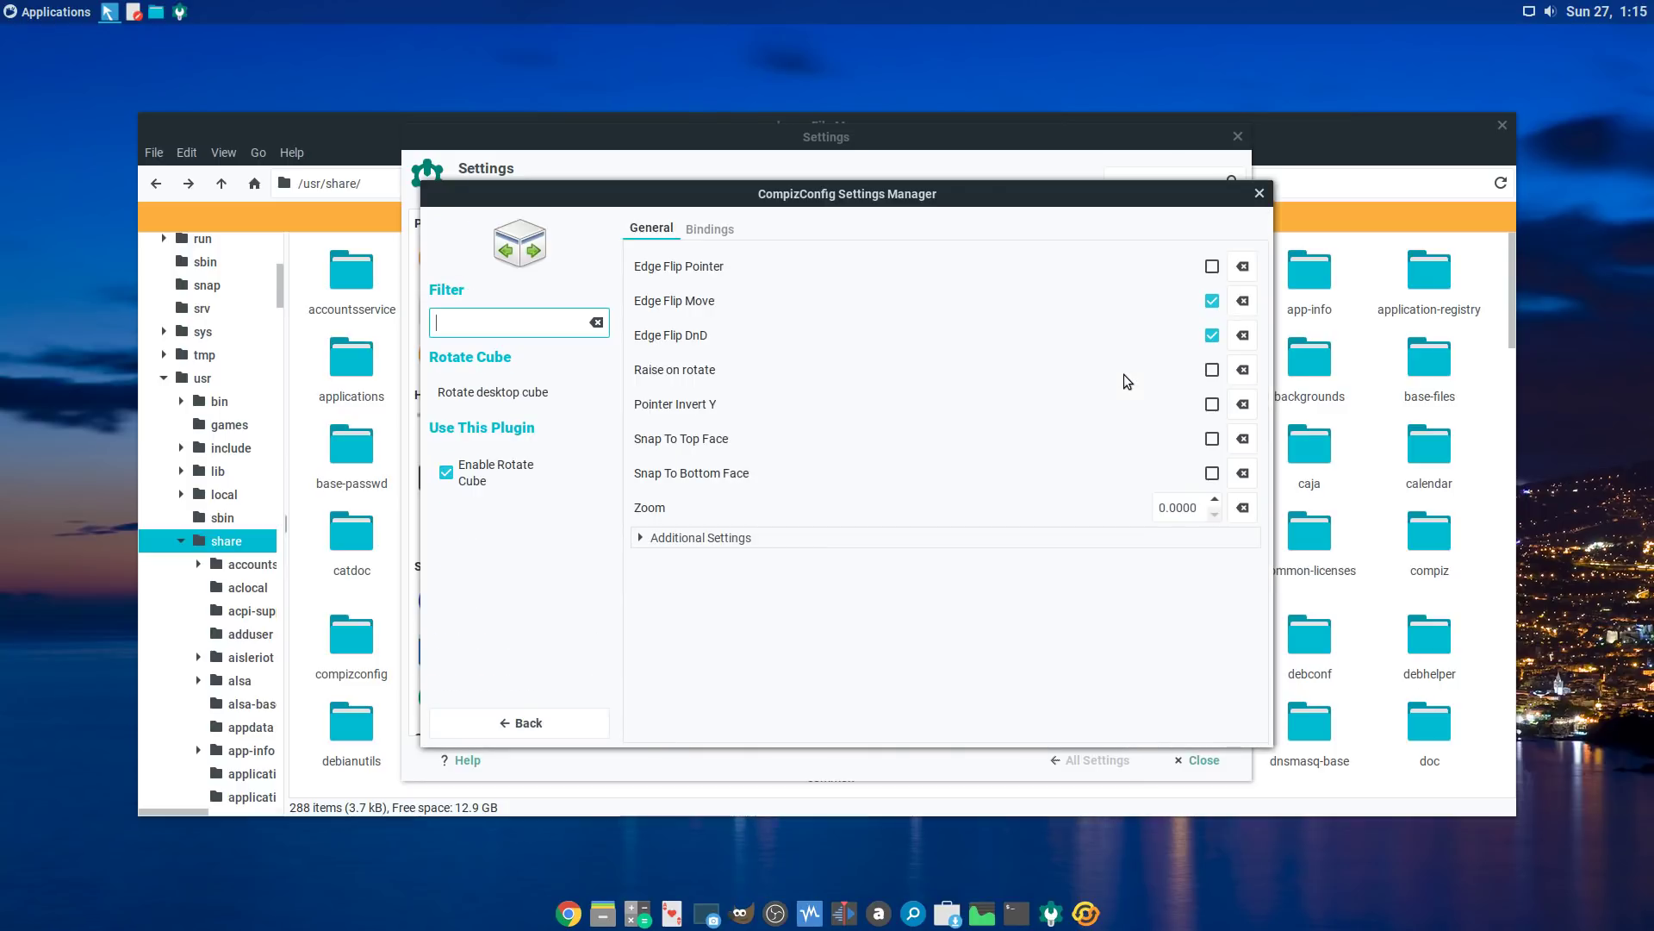
left_click(560, 722)
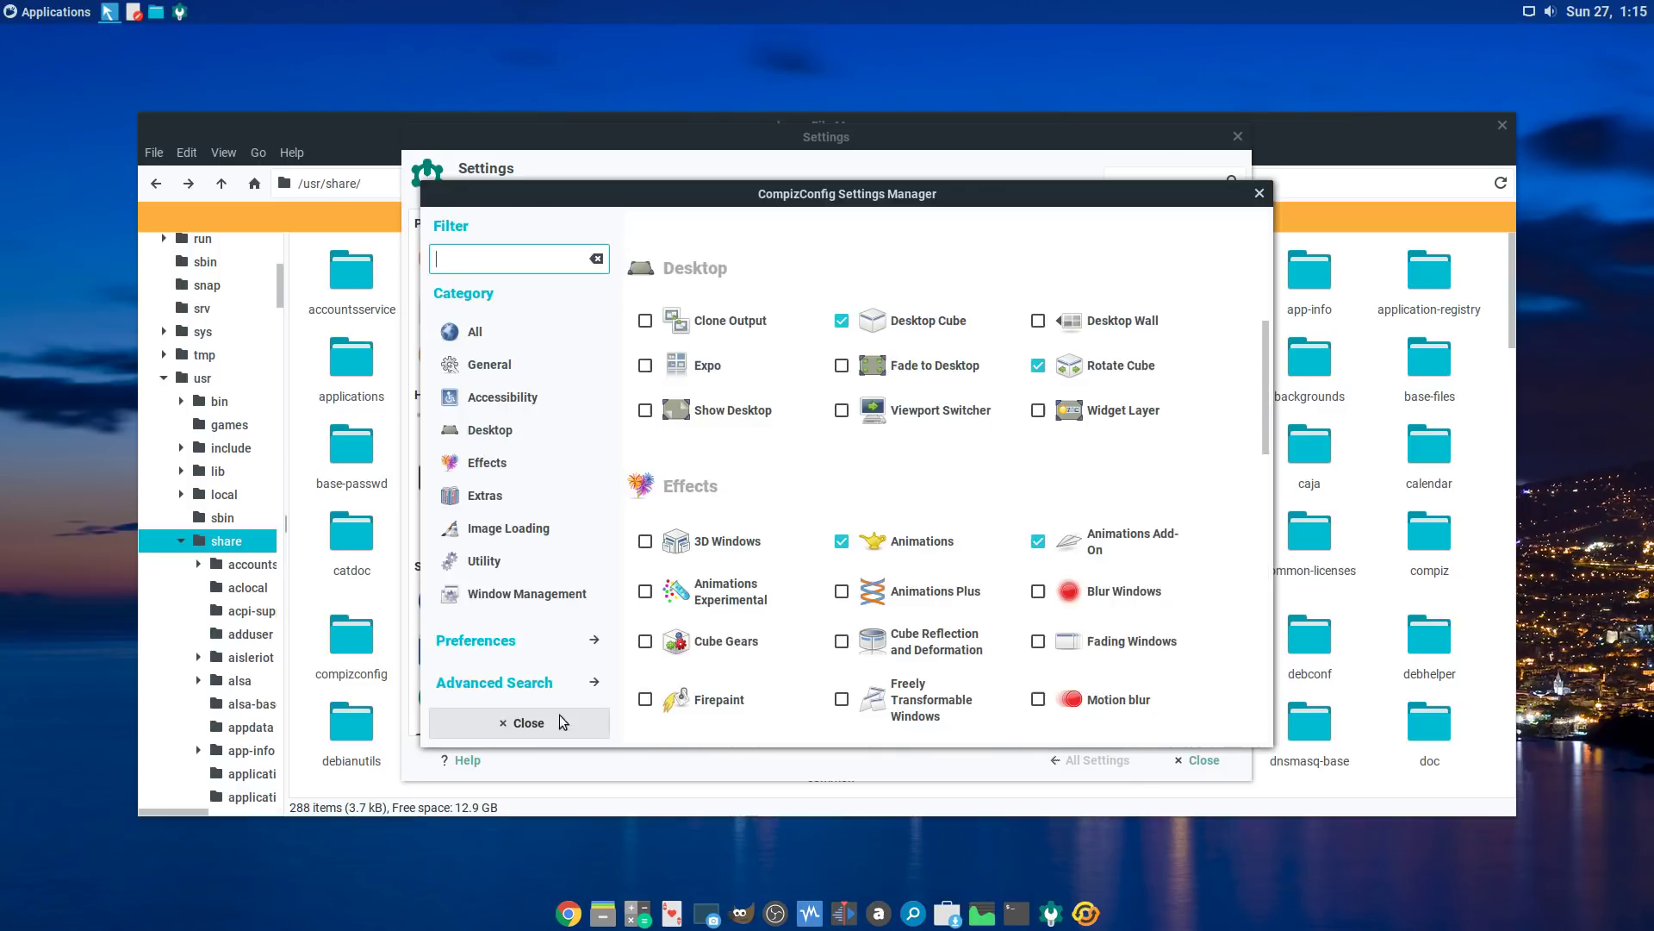
Step: Look through the Desktop Cube plugin's General, Behaviour, Appearance with Skydome, and Transparent Cube settings, and return to the plugin list
left_click(940, 322)
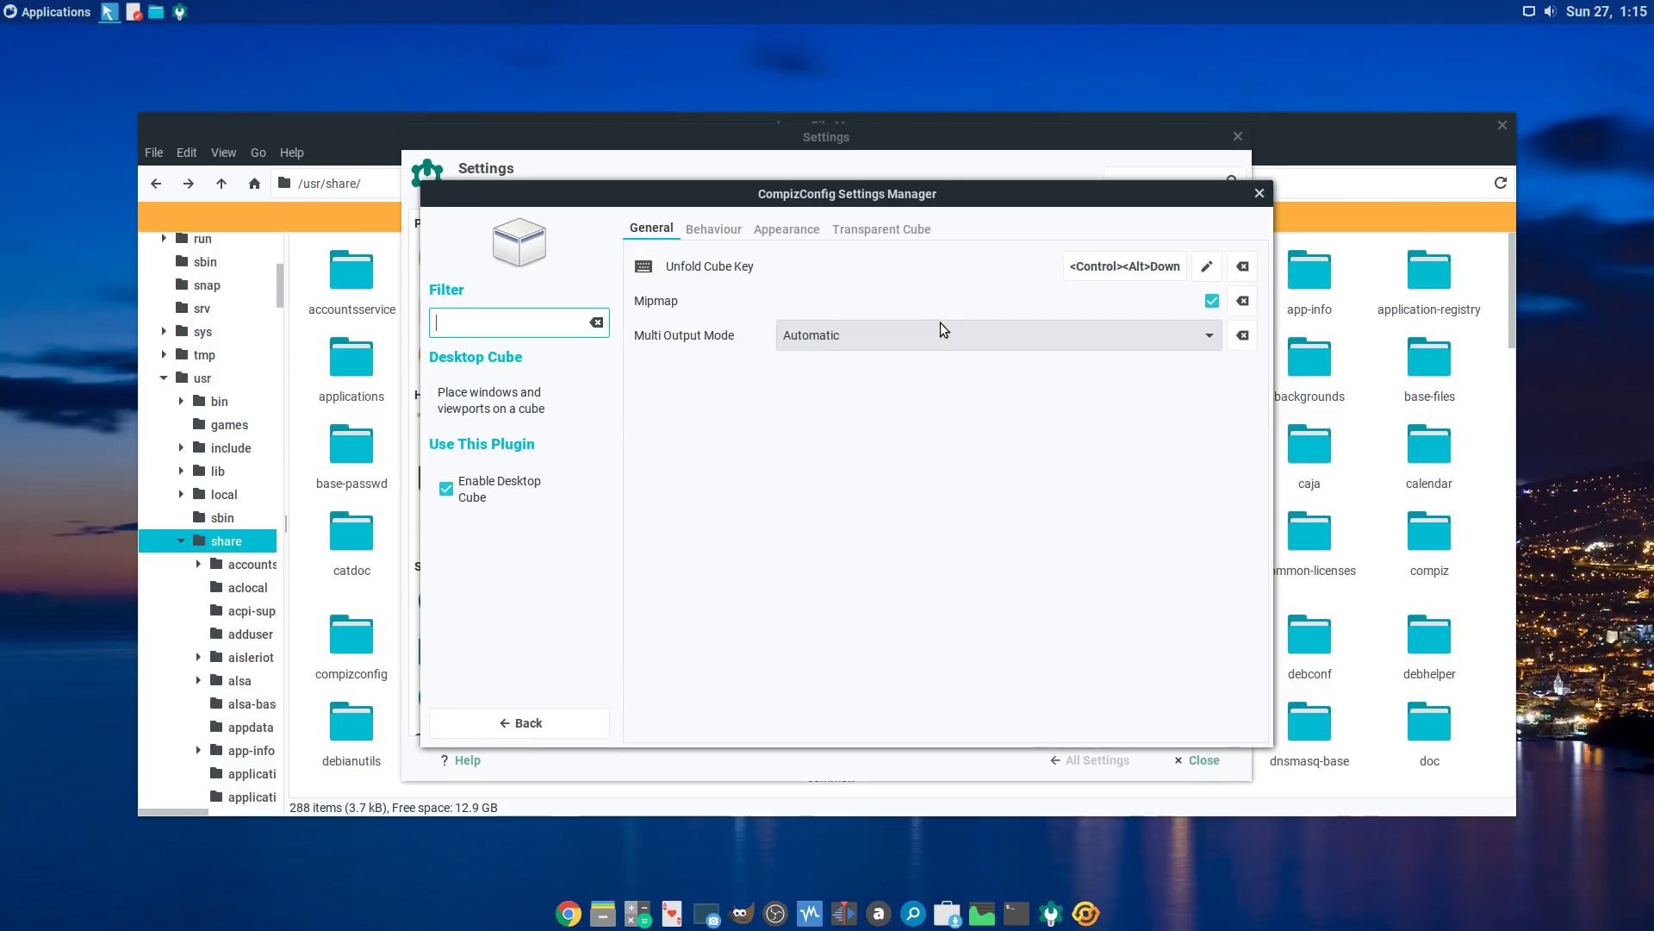
left_click(892, 226)
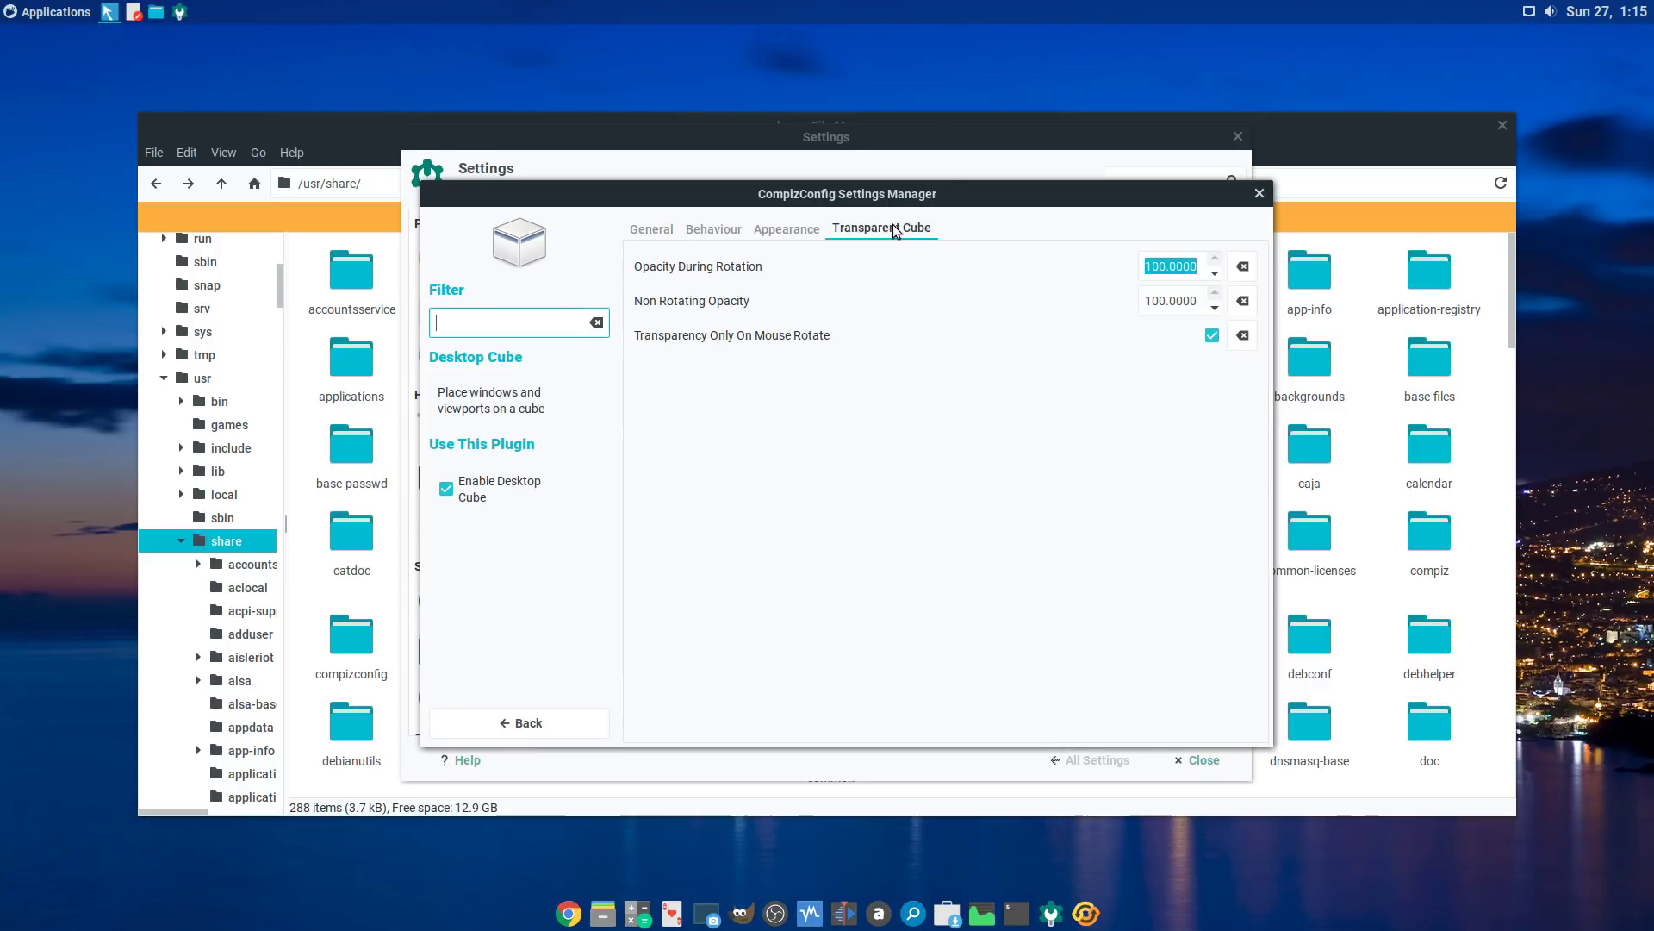
left_click(801, 231)
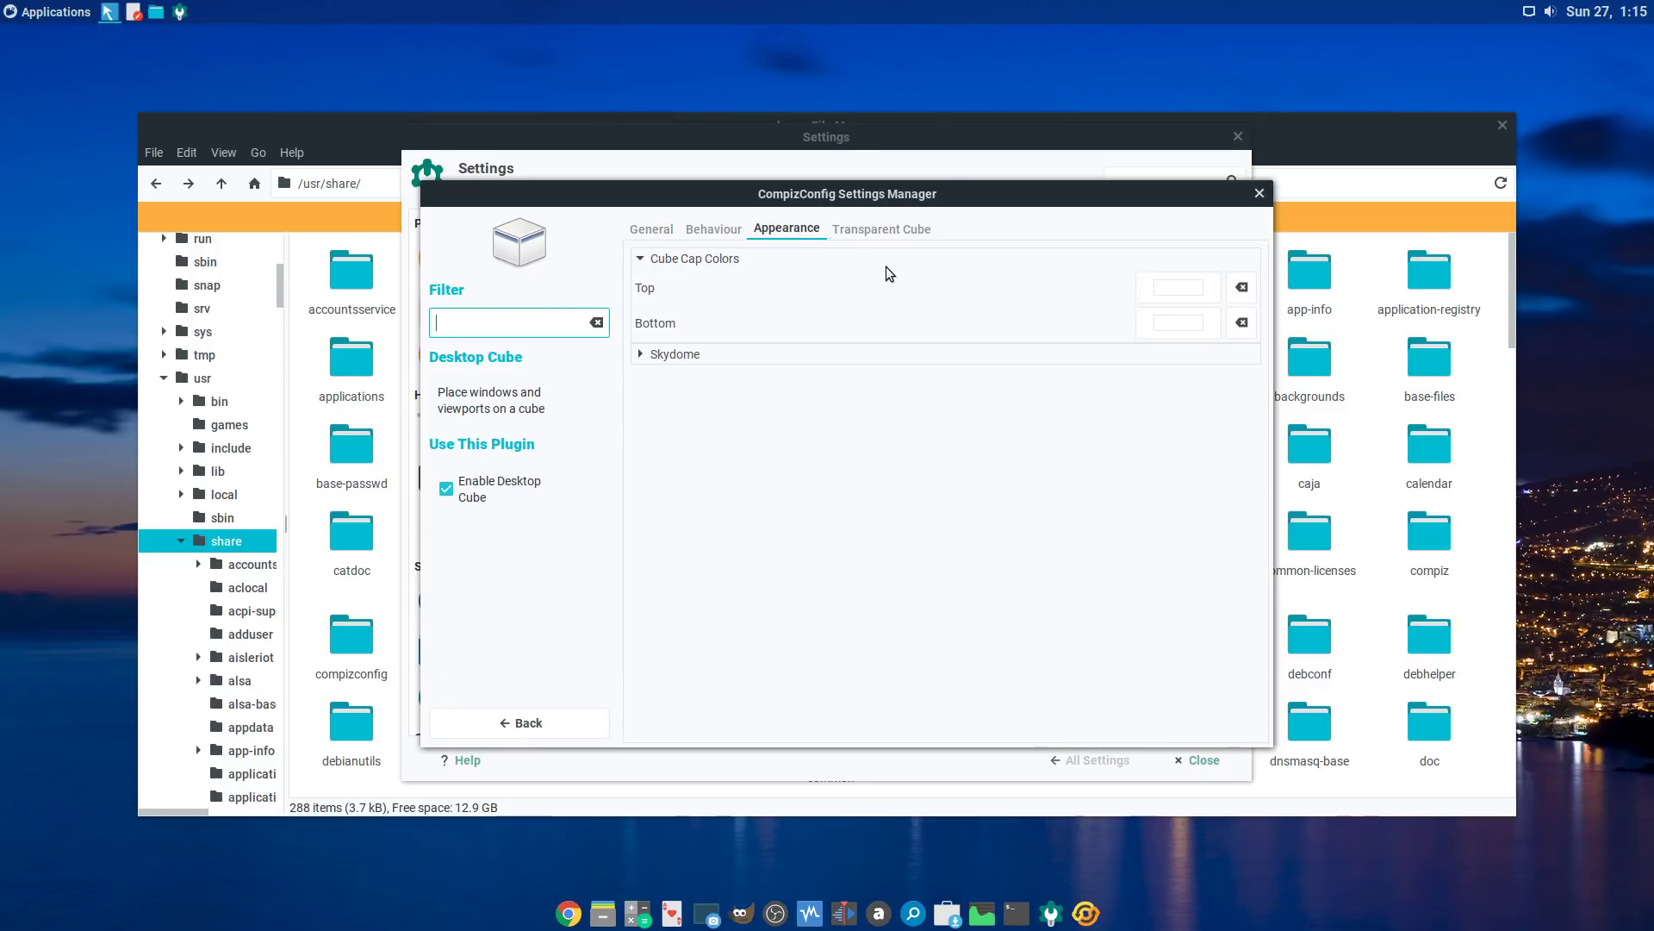
left_click(640, 355)
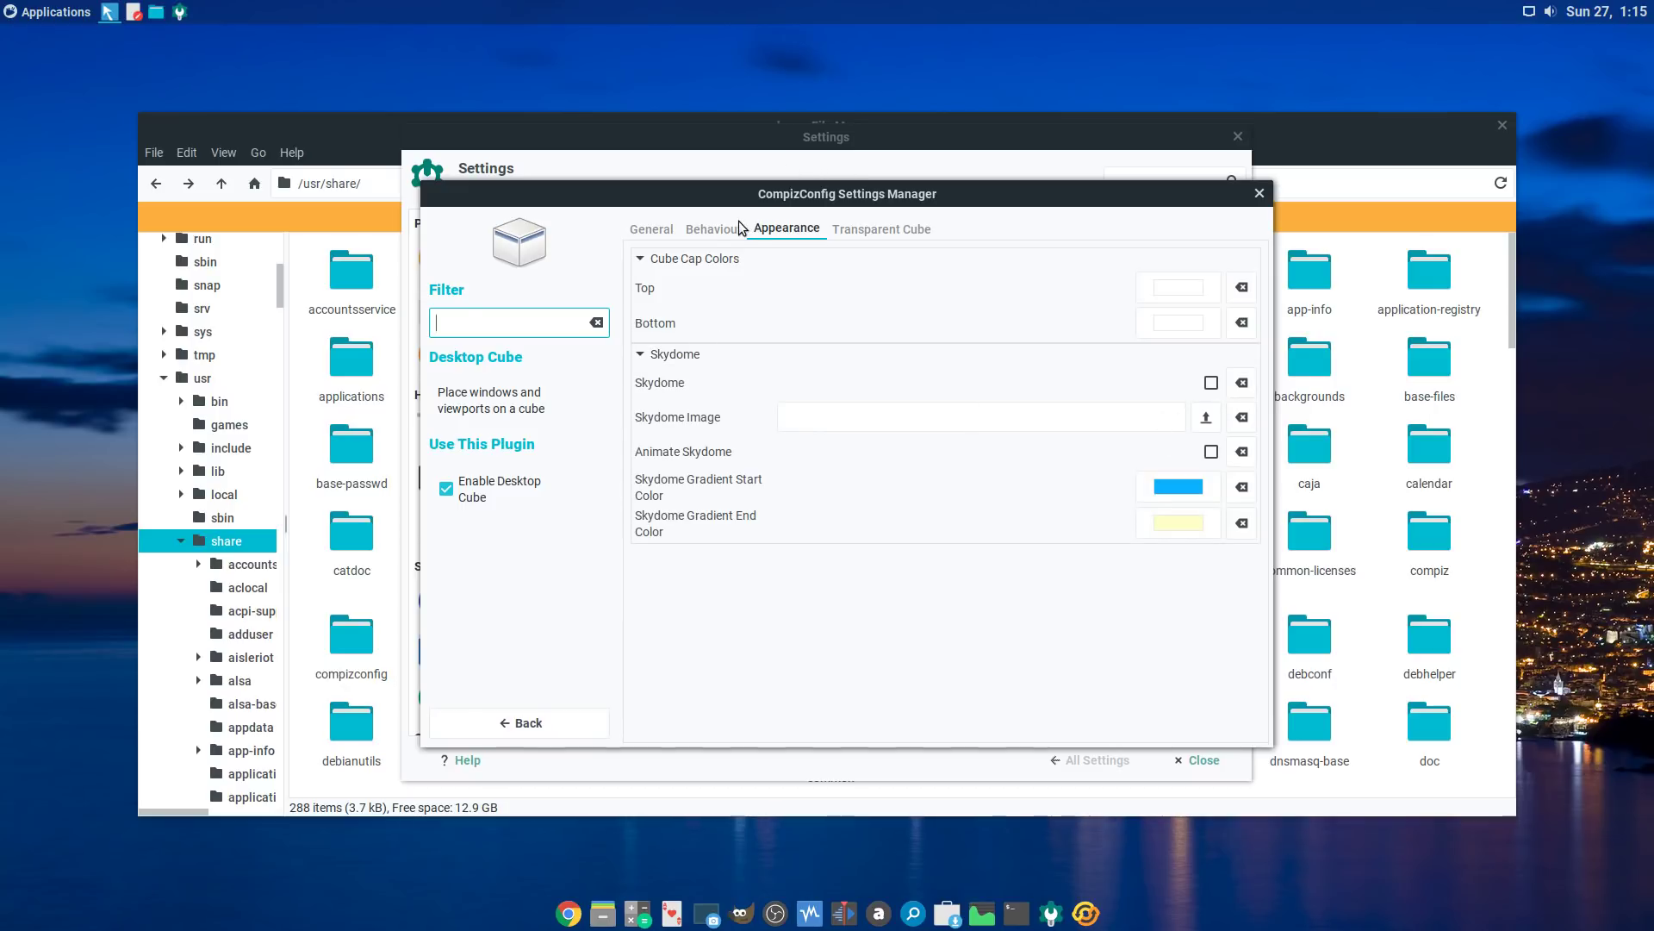
left_click(712, 229)
left_click(654, 231)
left_click(714, 229)
left_click(787, 229)
left_click(879, 227)
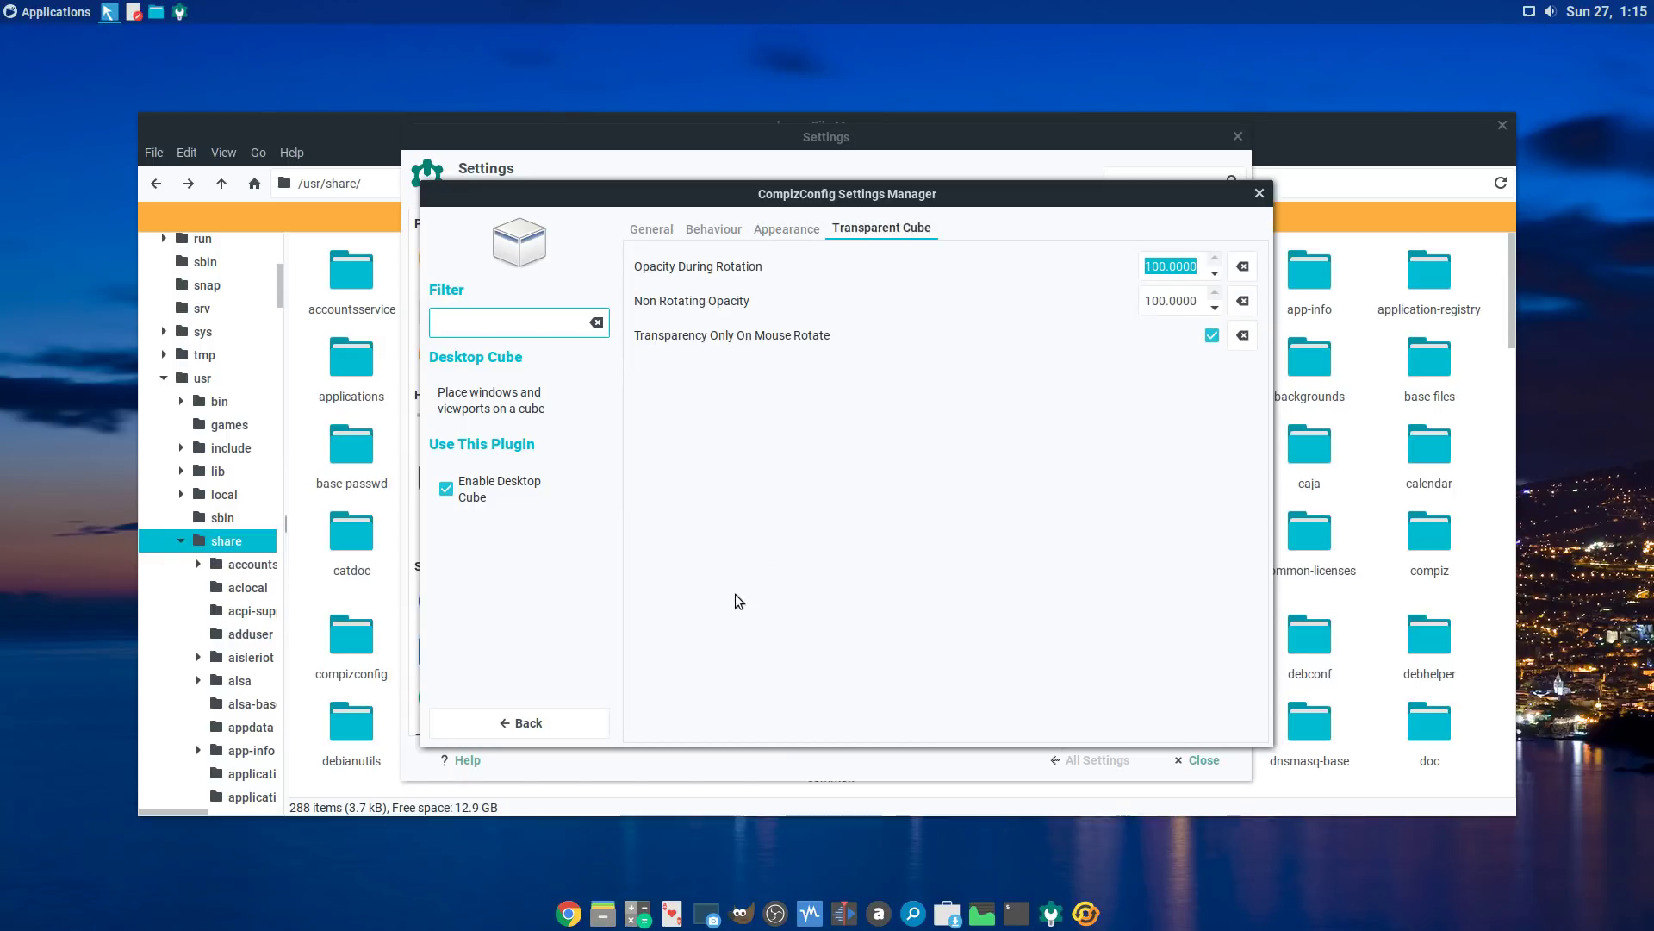
left_click(536, 722)
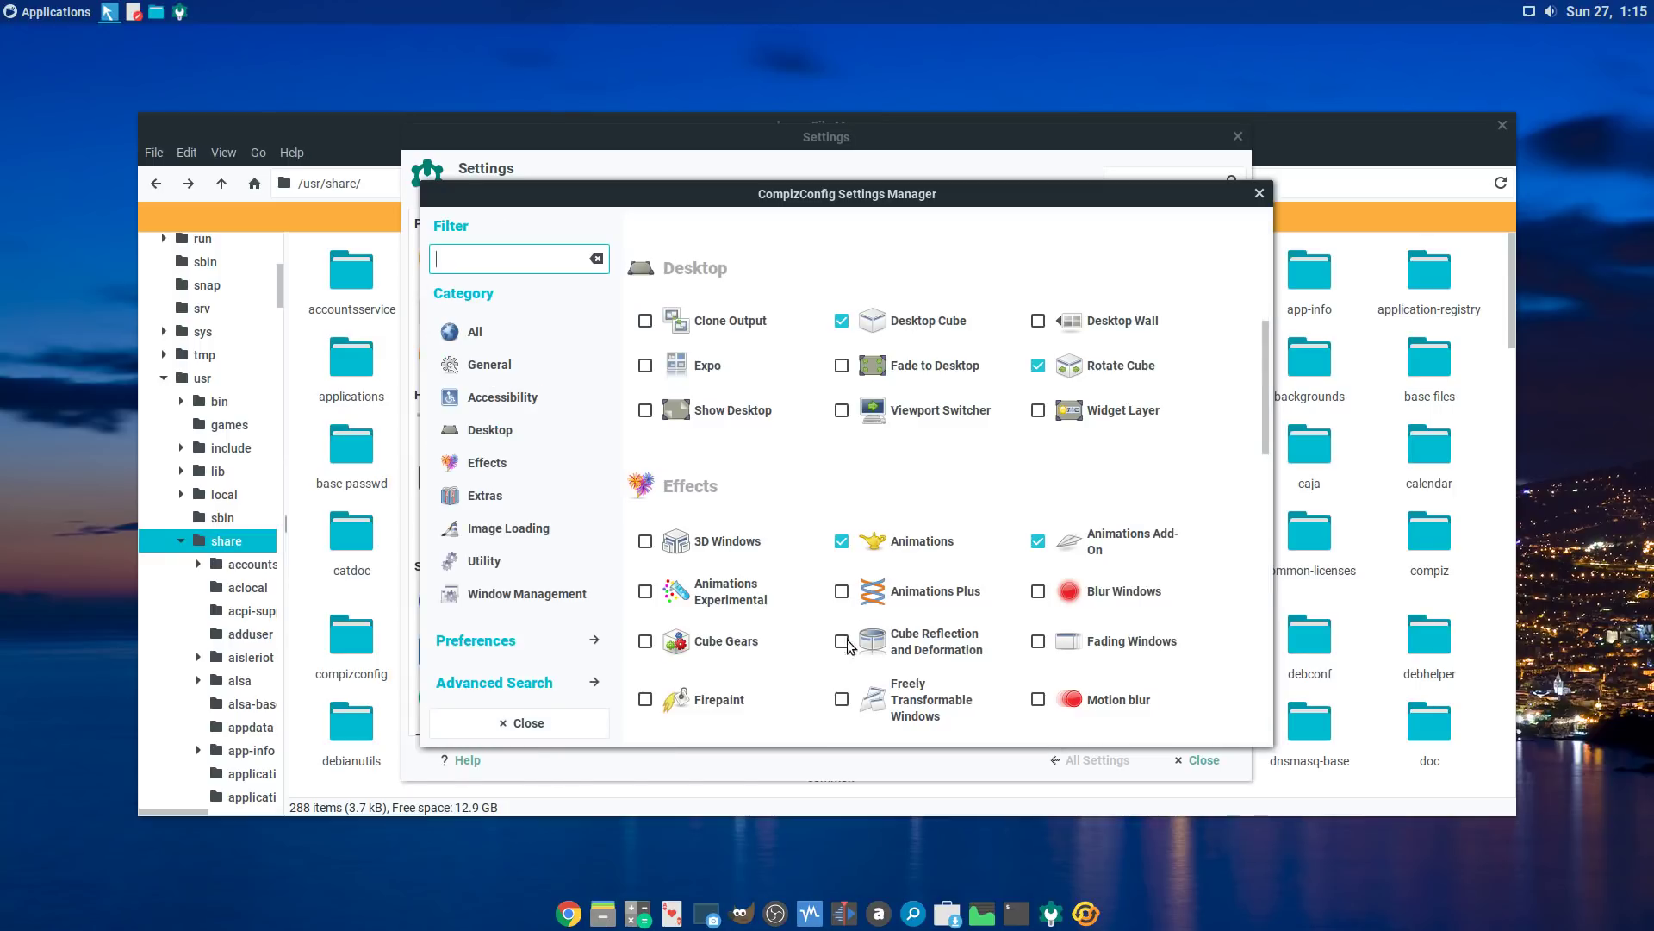
Step: View the Rotate Cube plugin's Rotate cube bindings, return to the plugin list, and demonstrate rotating the desktop cube with the mouse
left_click(1121, 366)
left_click(711, 230)
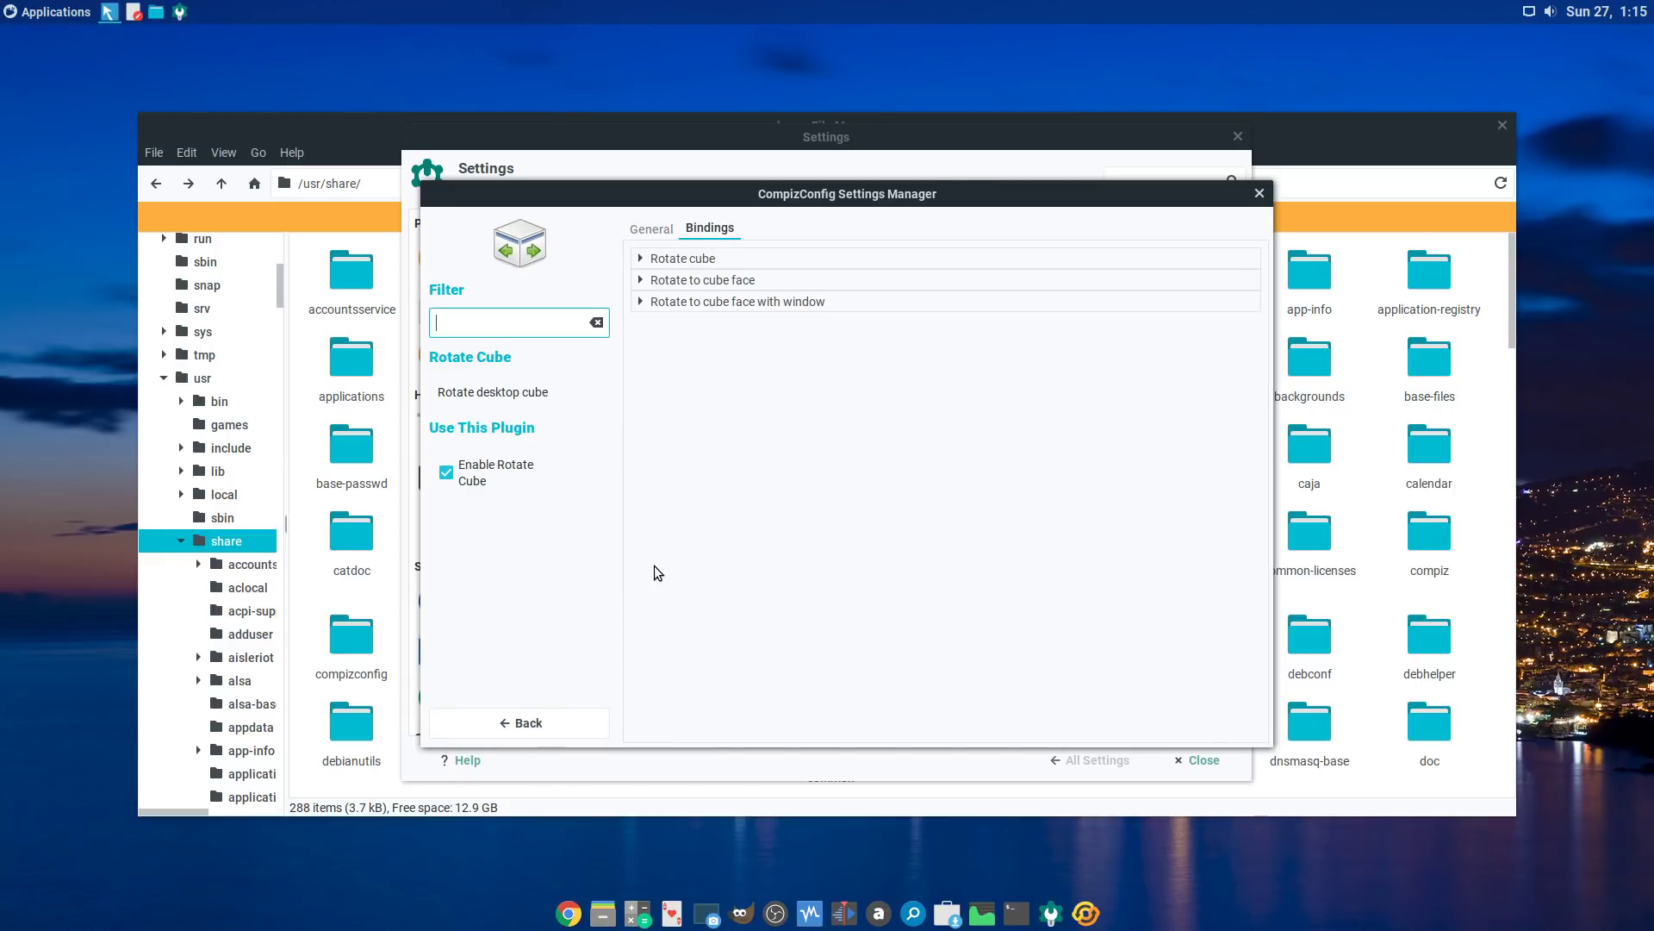
left_click(641, 259)
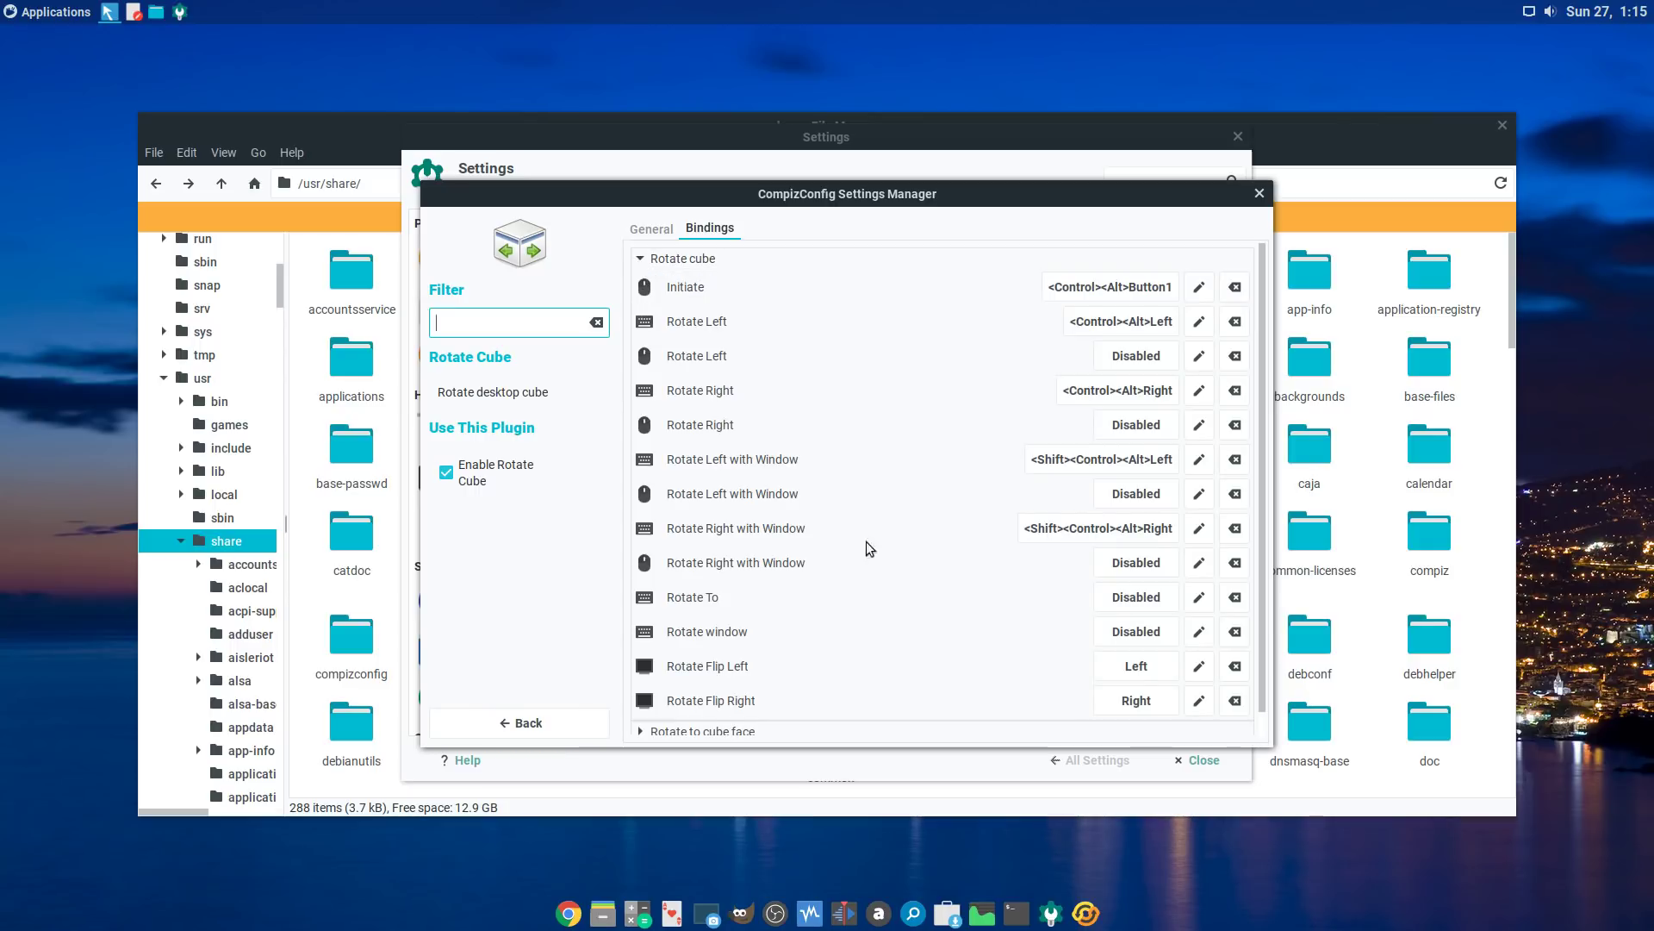
left_click(532, 733)
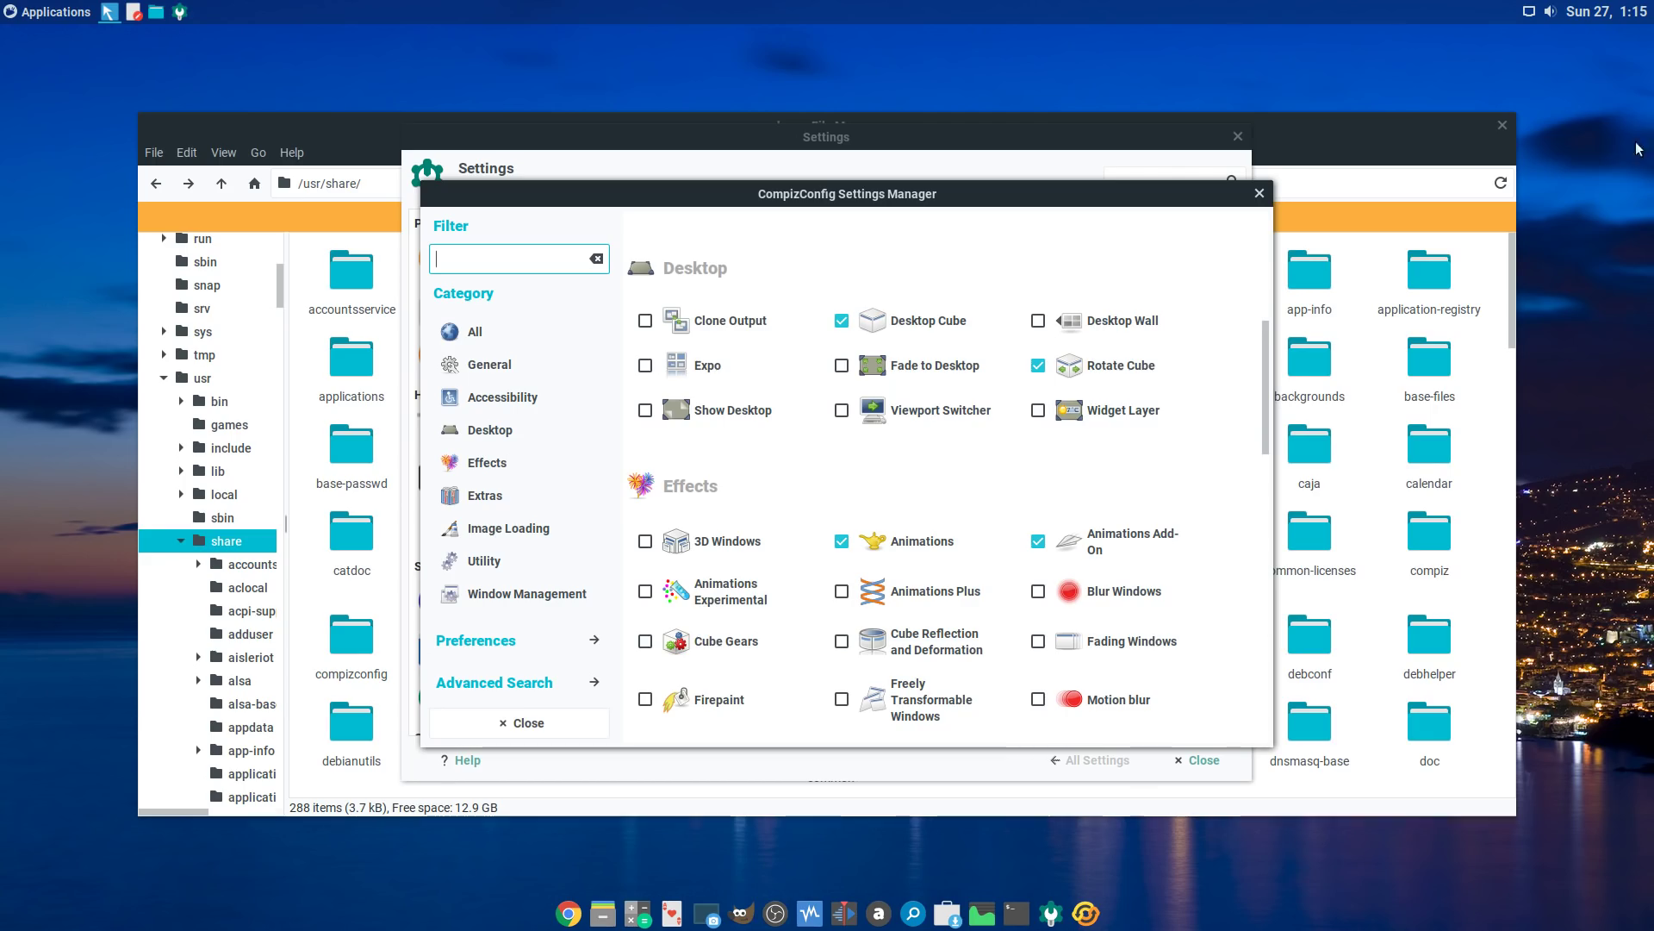
left_click_drag(1590, 95, 1379, 362)
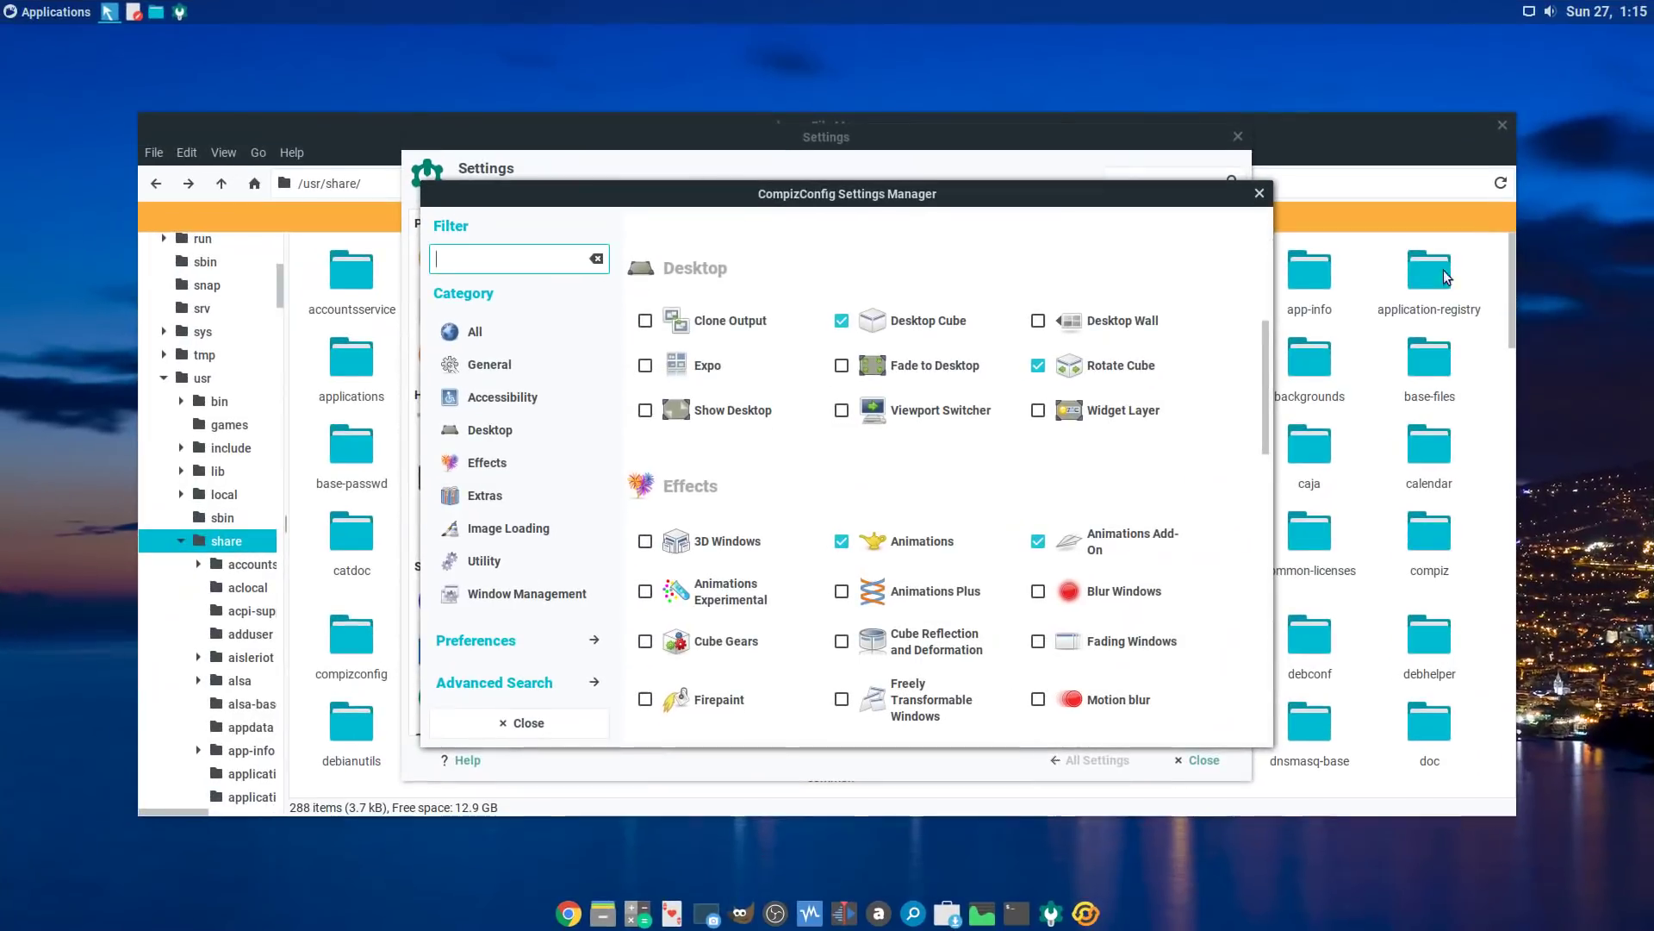
Step: Set the opacity of the Desktop Cube's Top and Bottom cap colors to 0 and rotate the cube to check them
left_click(939, 328)
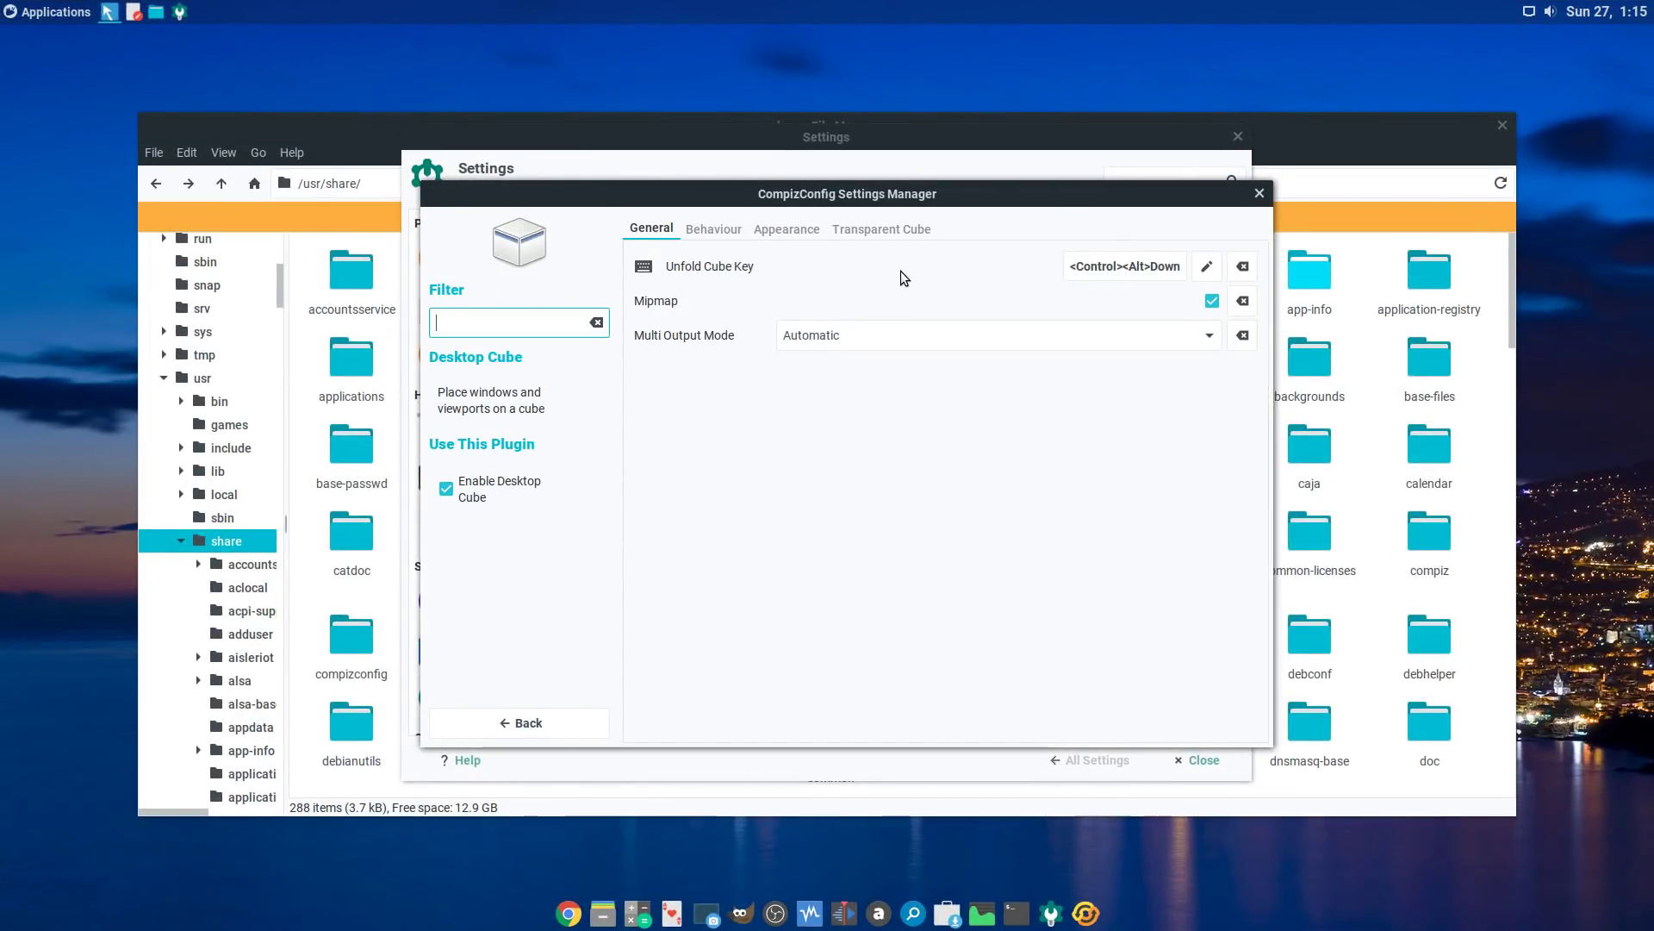
left_click(796, 229)
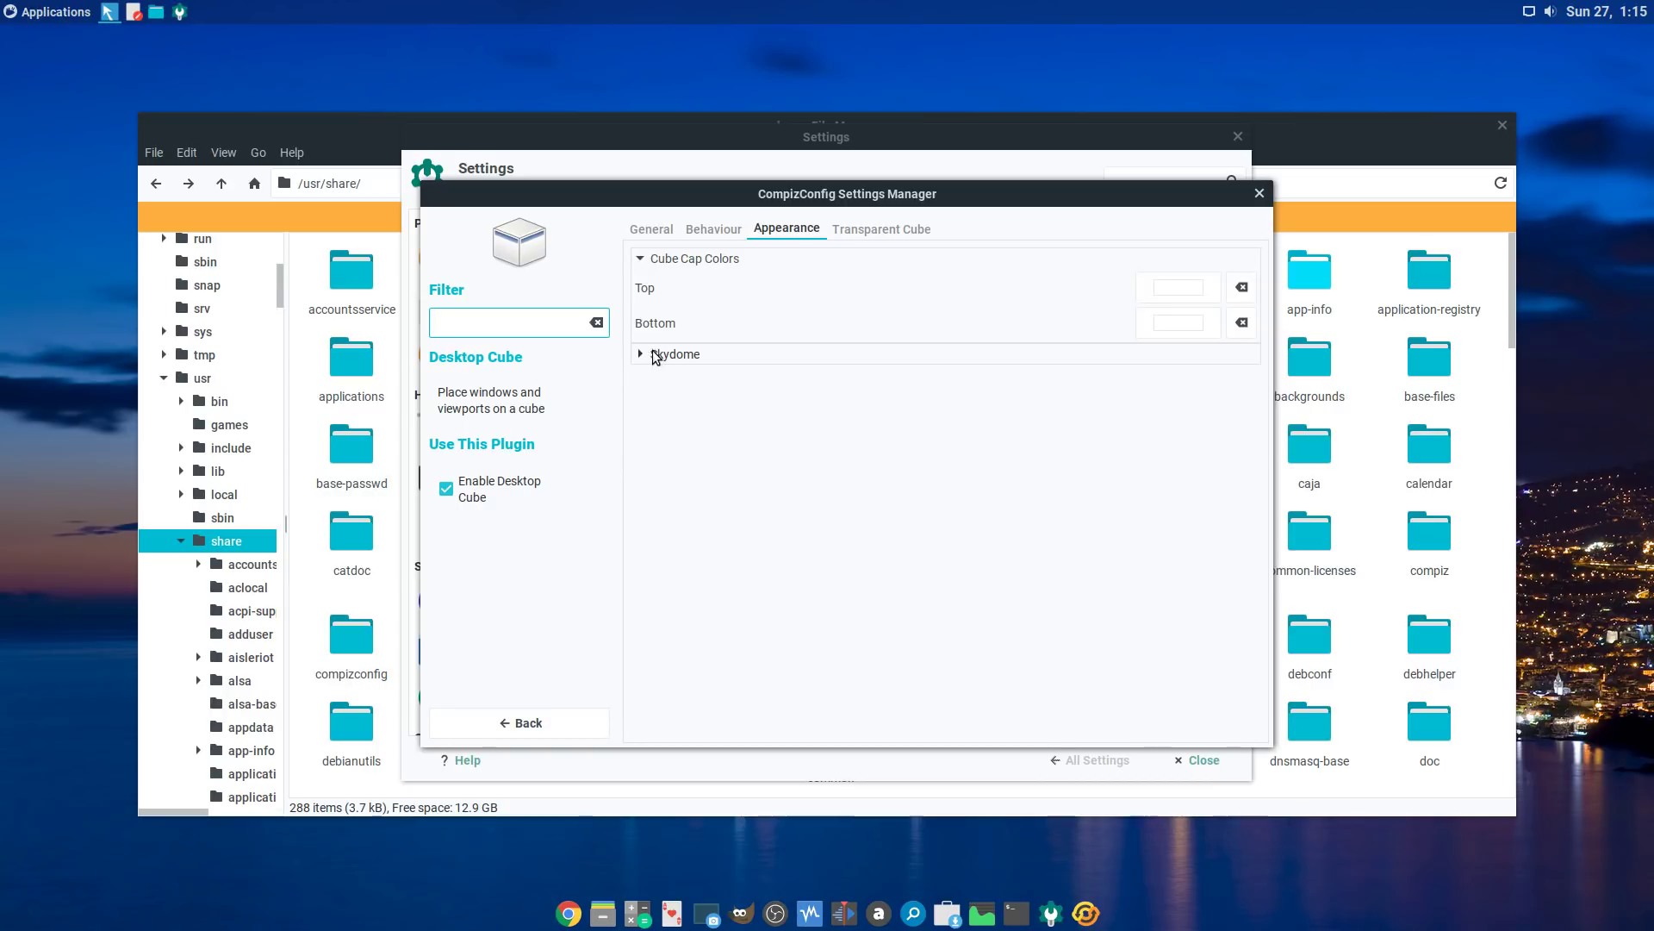
left_click(1170, 293)
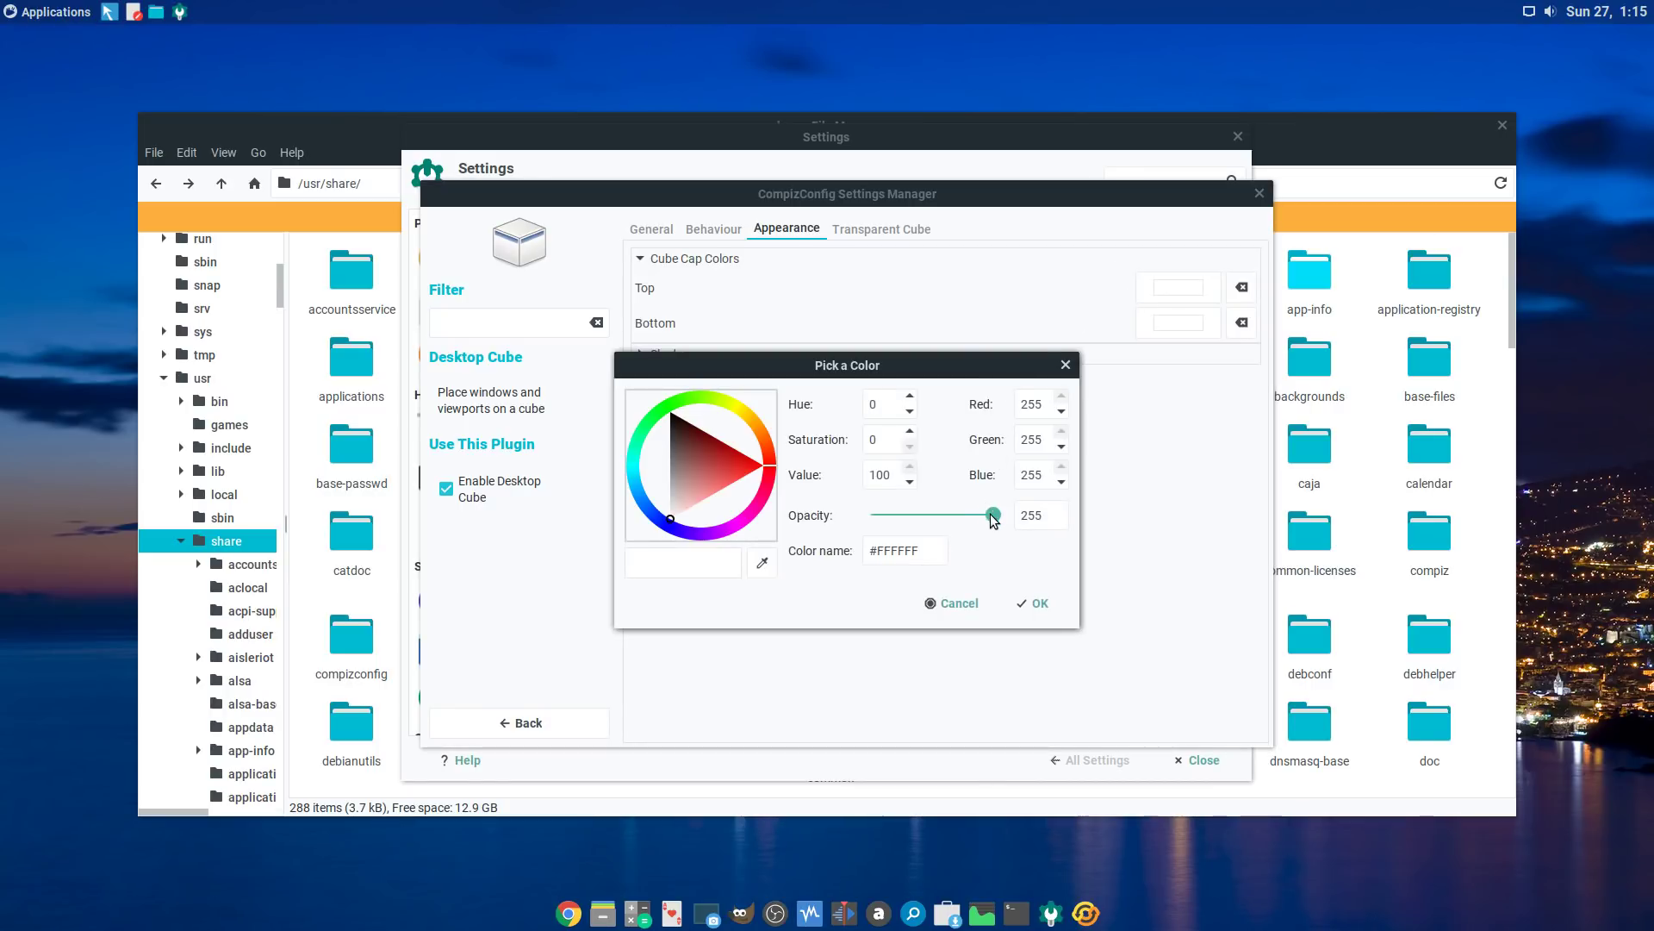
left_click_drag(994, 516, 707, 520)
left_click(1038, 603)
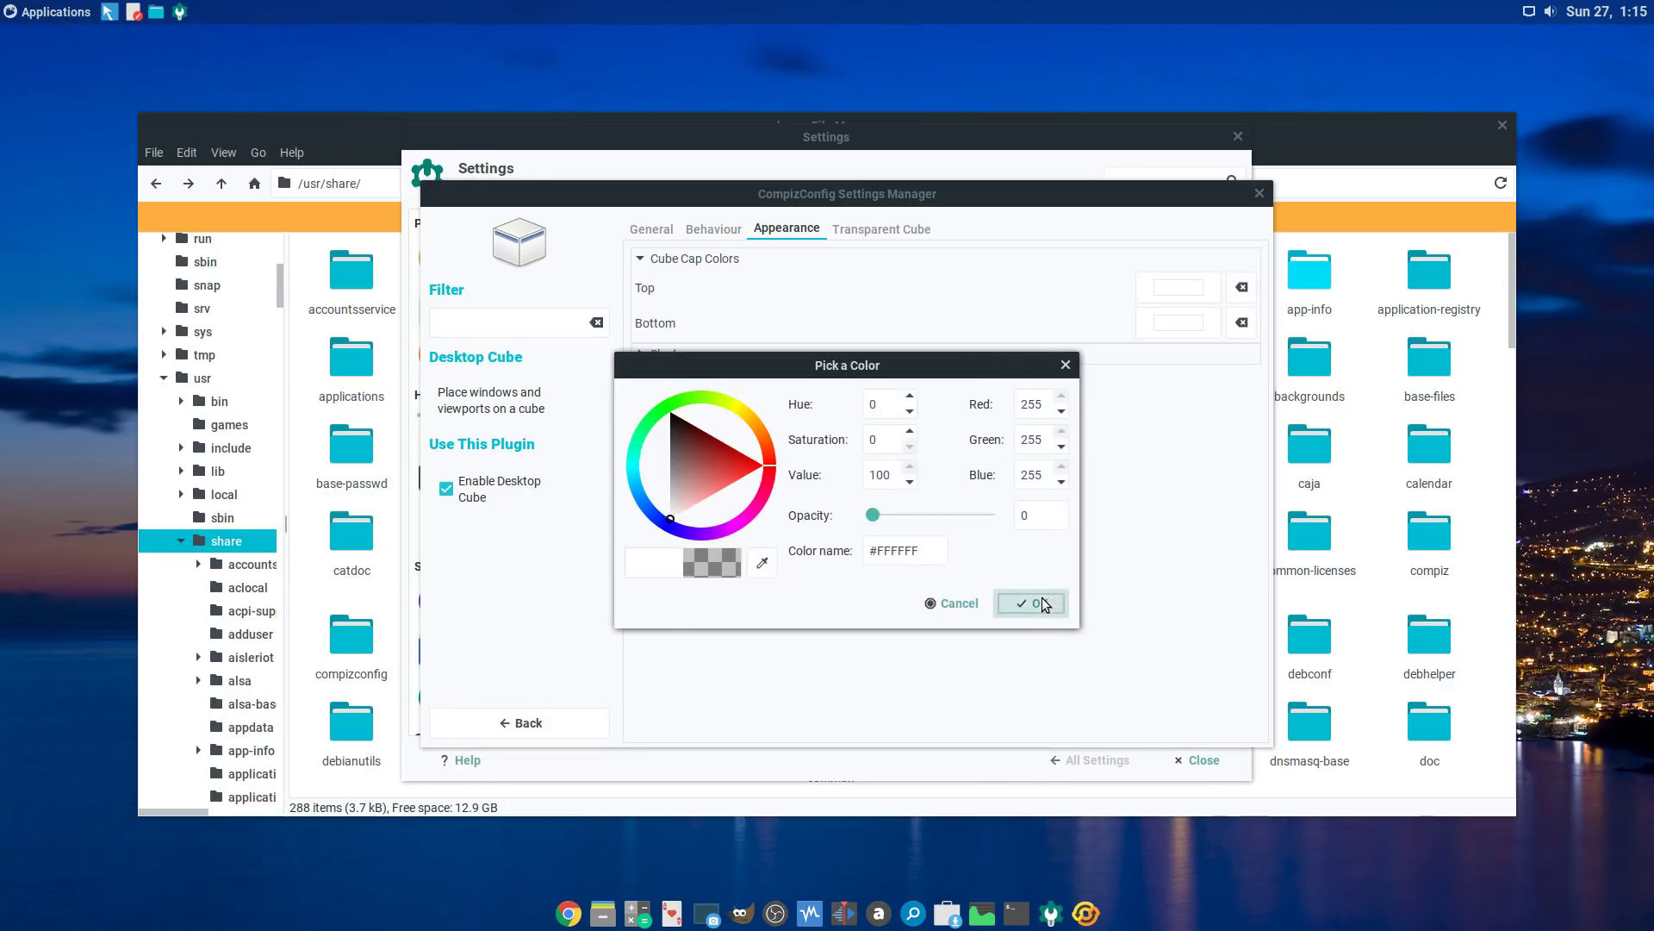
left_click(1164, 329)
left_click_drag(993, 516, 873, 517)
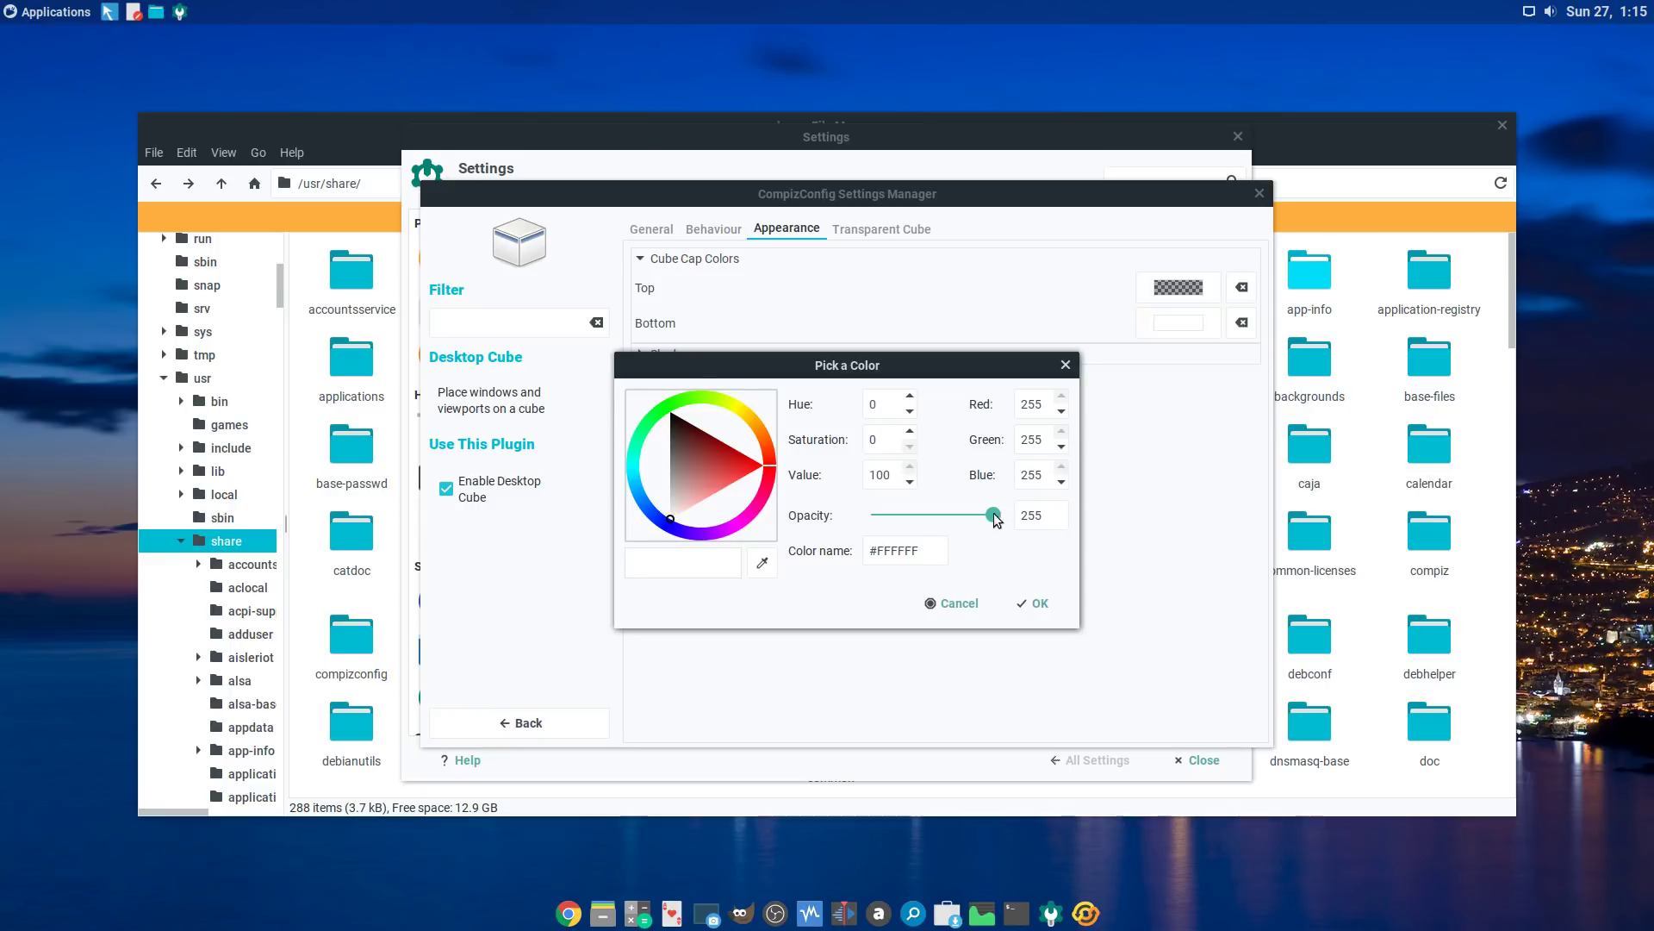
left_click(1038, 603)
left_click_drag(1593, 105, 1034, 258)
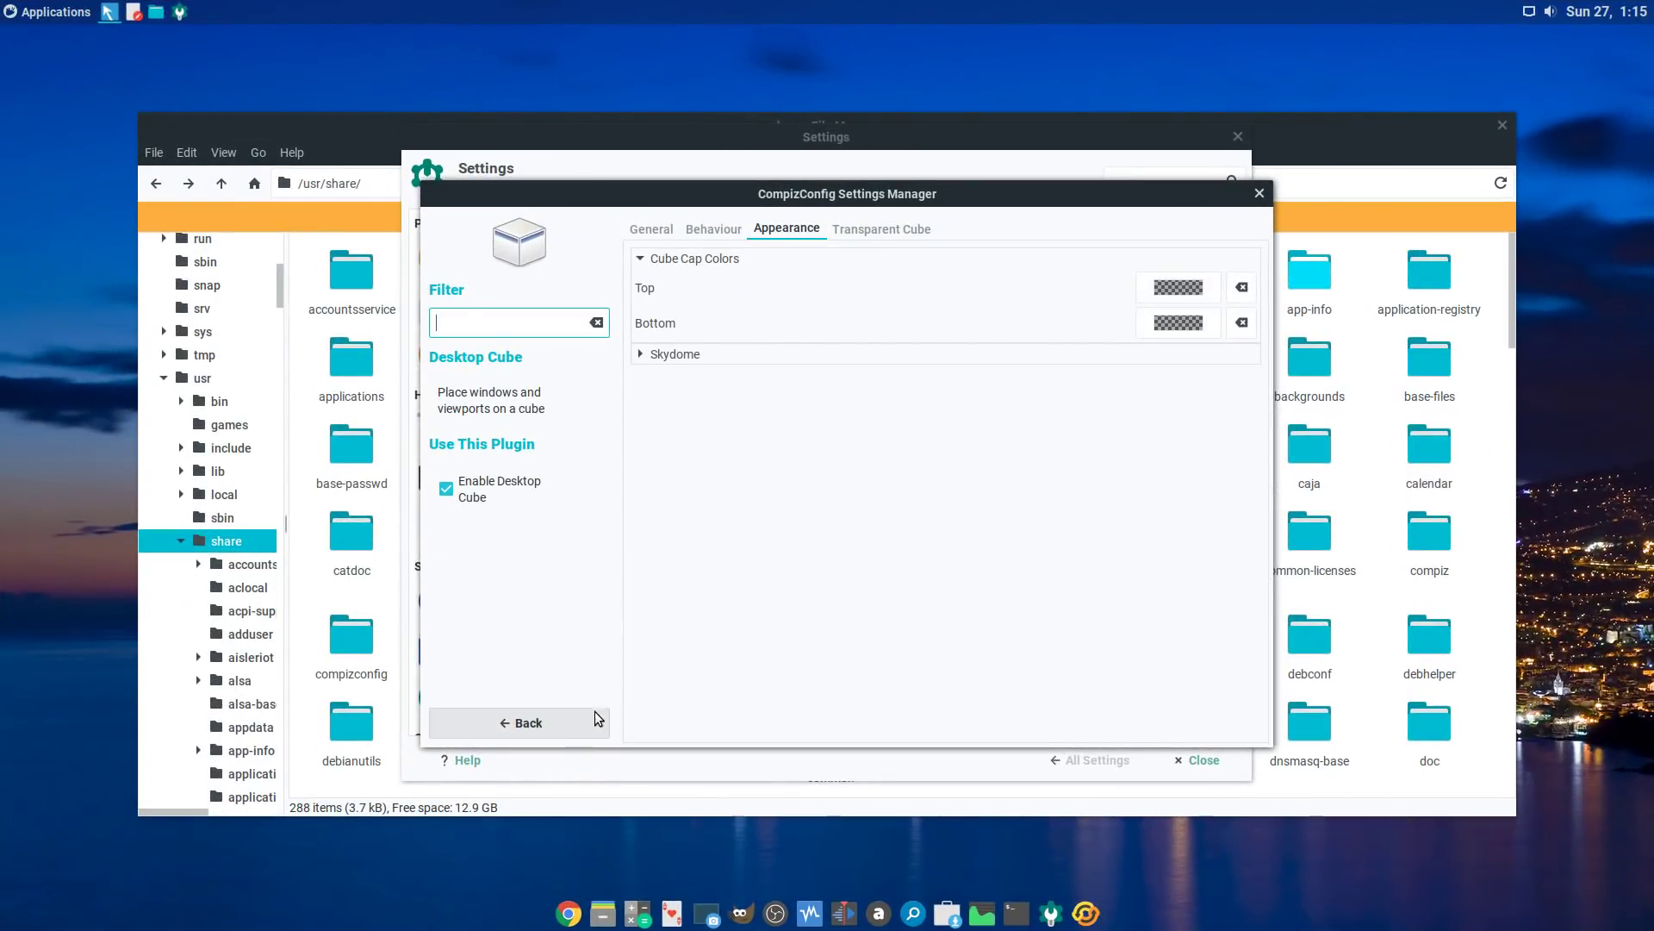
Step: Set the Rotate Cube plugin's Zoom to 0.2000 and test it by rotating the desktop left and back right
left_click(598, 719)
left_click(1100, 378)
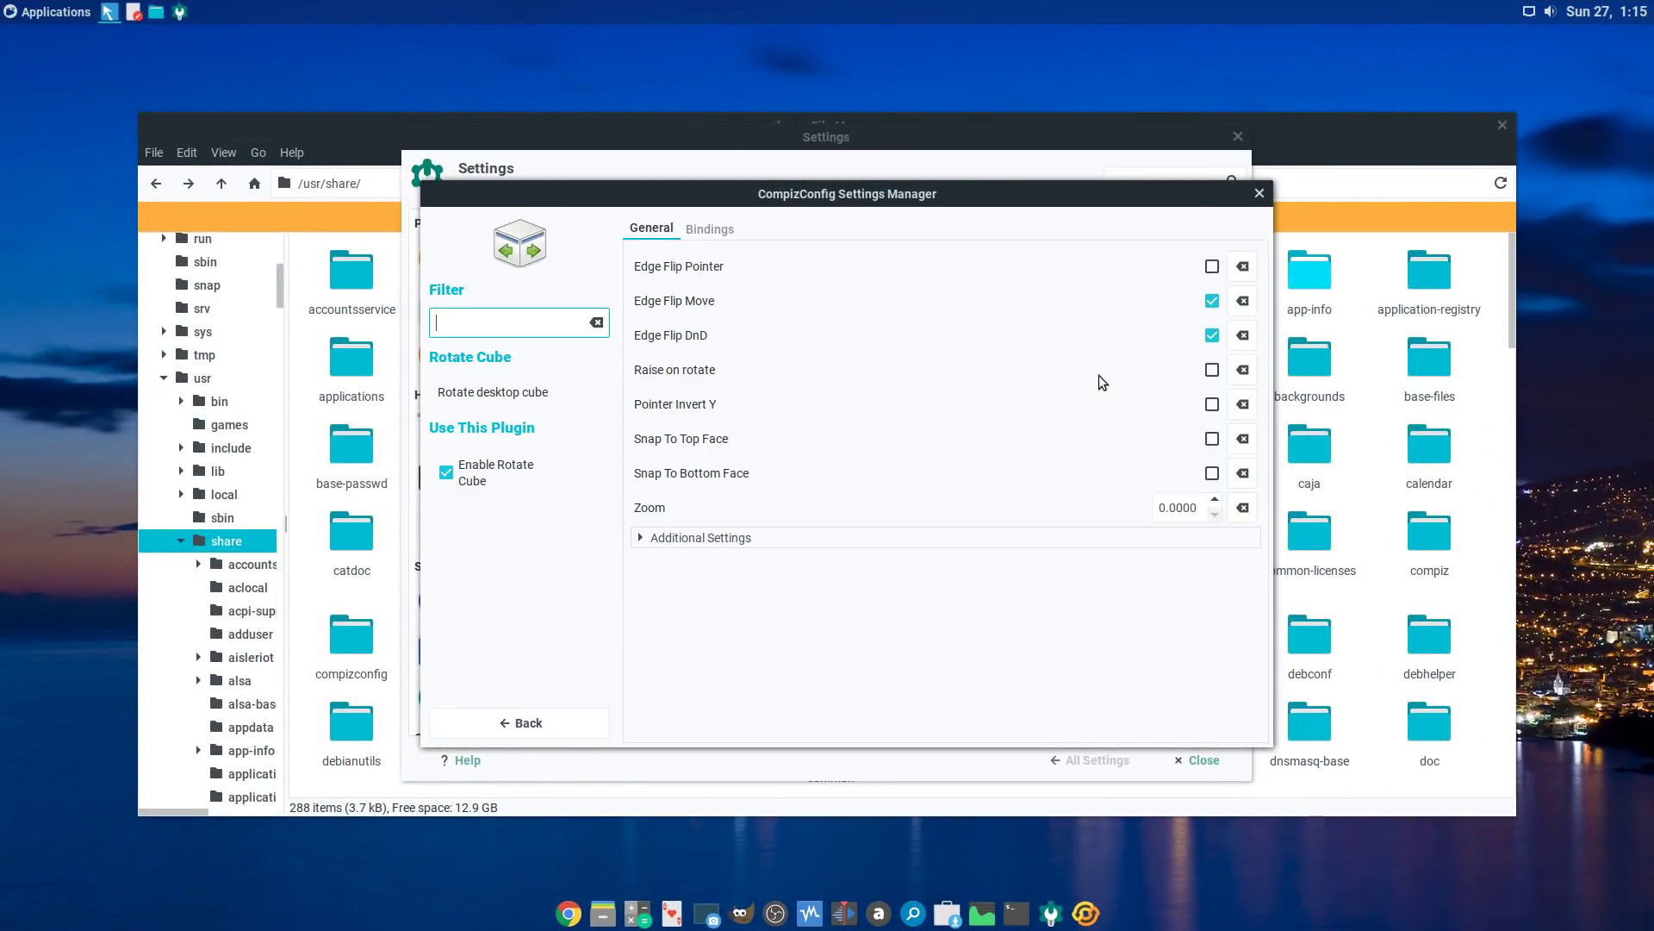
double_click(1189, 512)
key("ctrl+alt+Left")
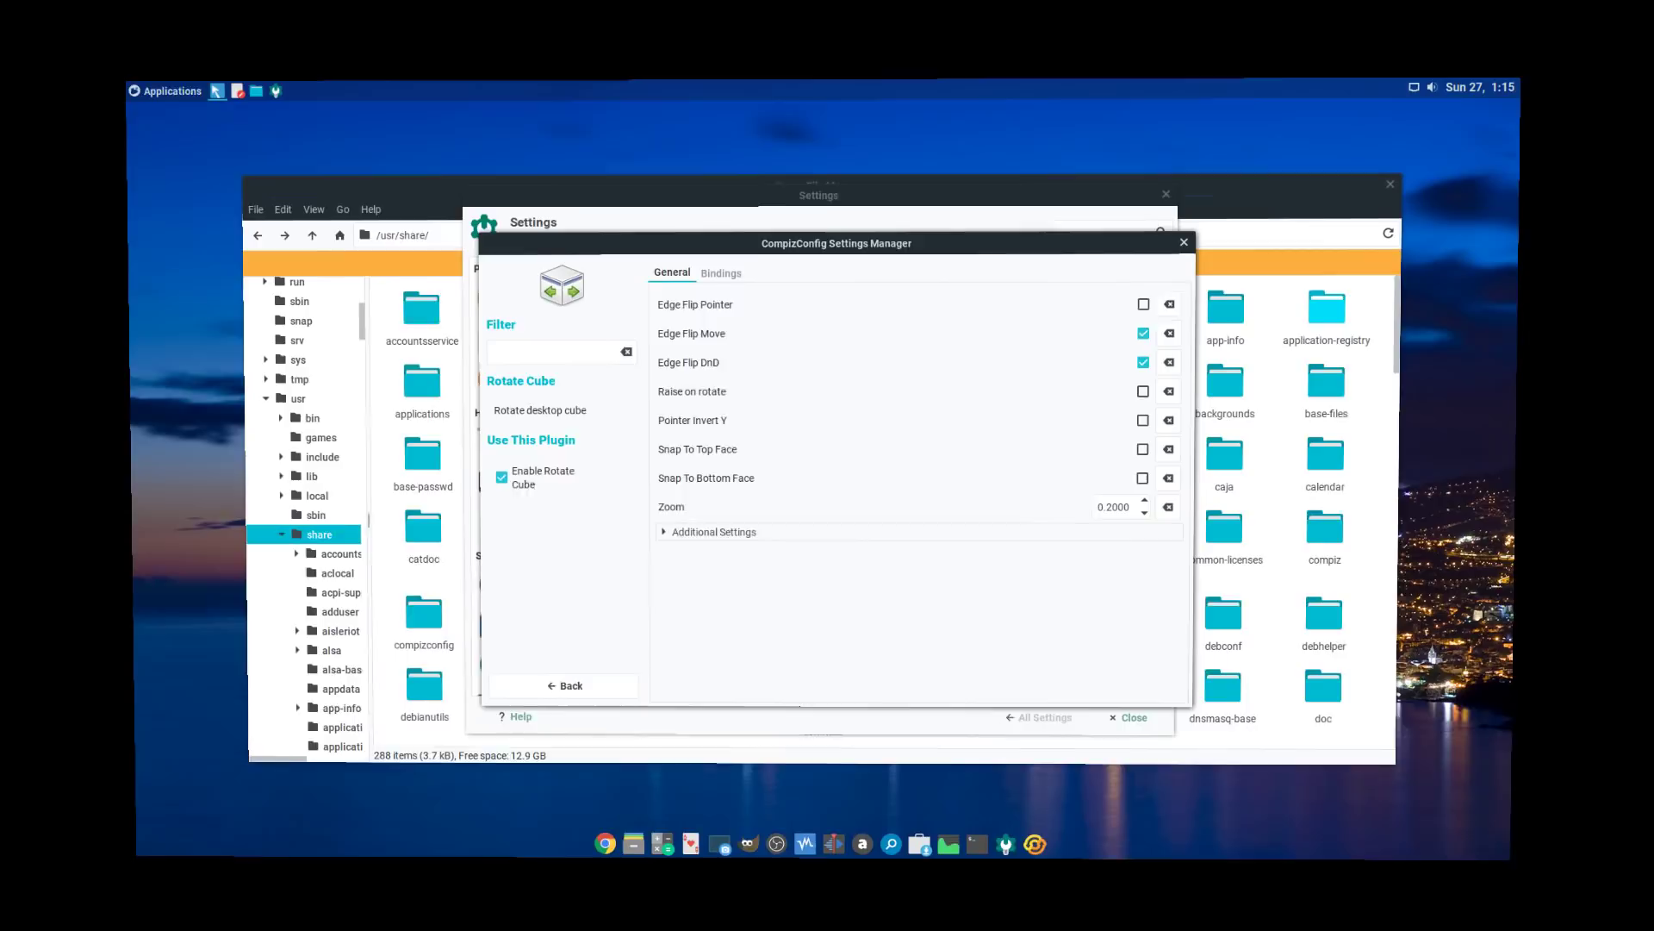
key("ctrl+alt+Right")
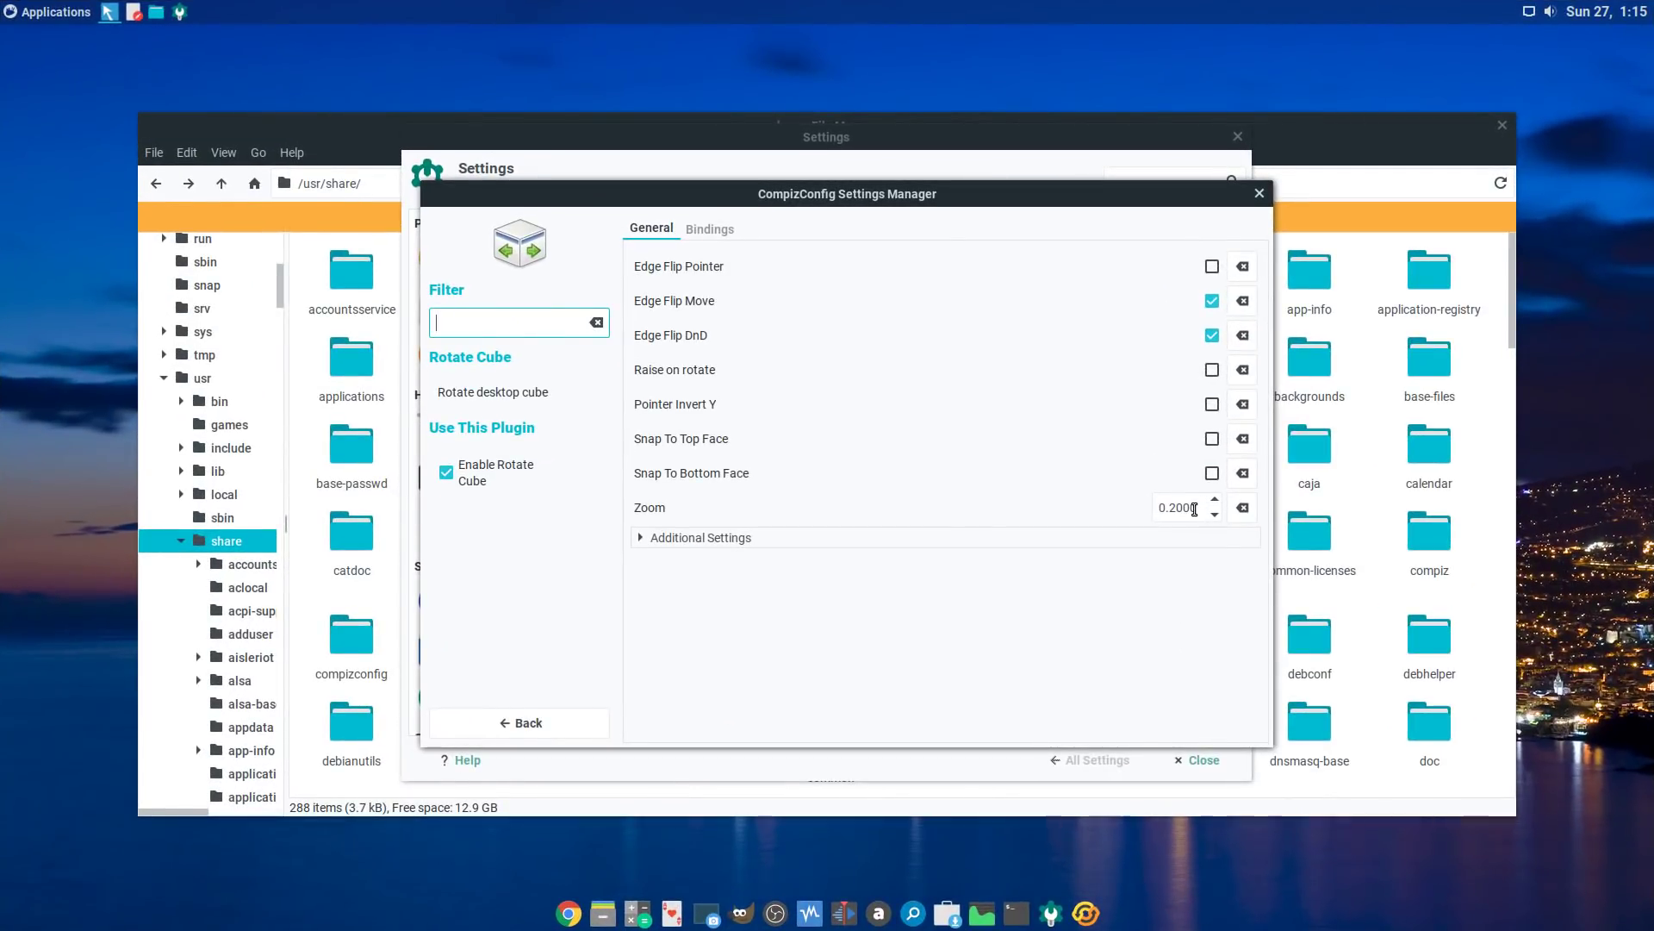
Step: Raise the Rotate Cube Zoom to 0.3000 and finally 0.5000, rotating the desktop right and back left to test each value
left_click(1194, 507)
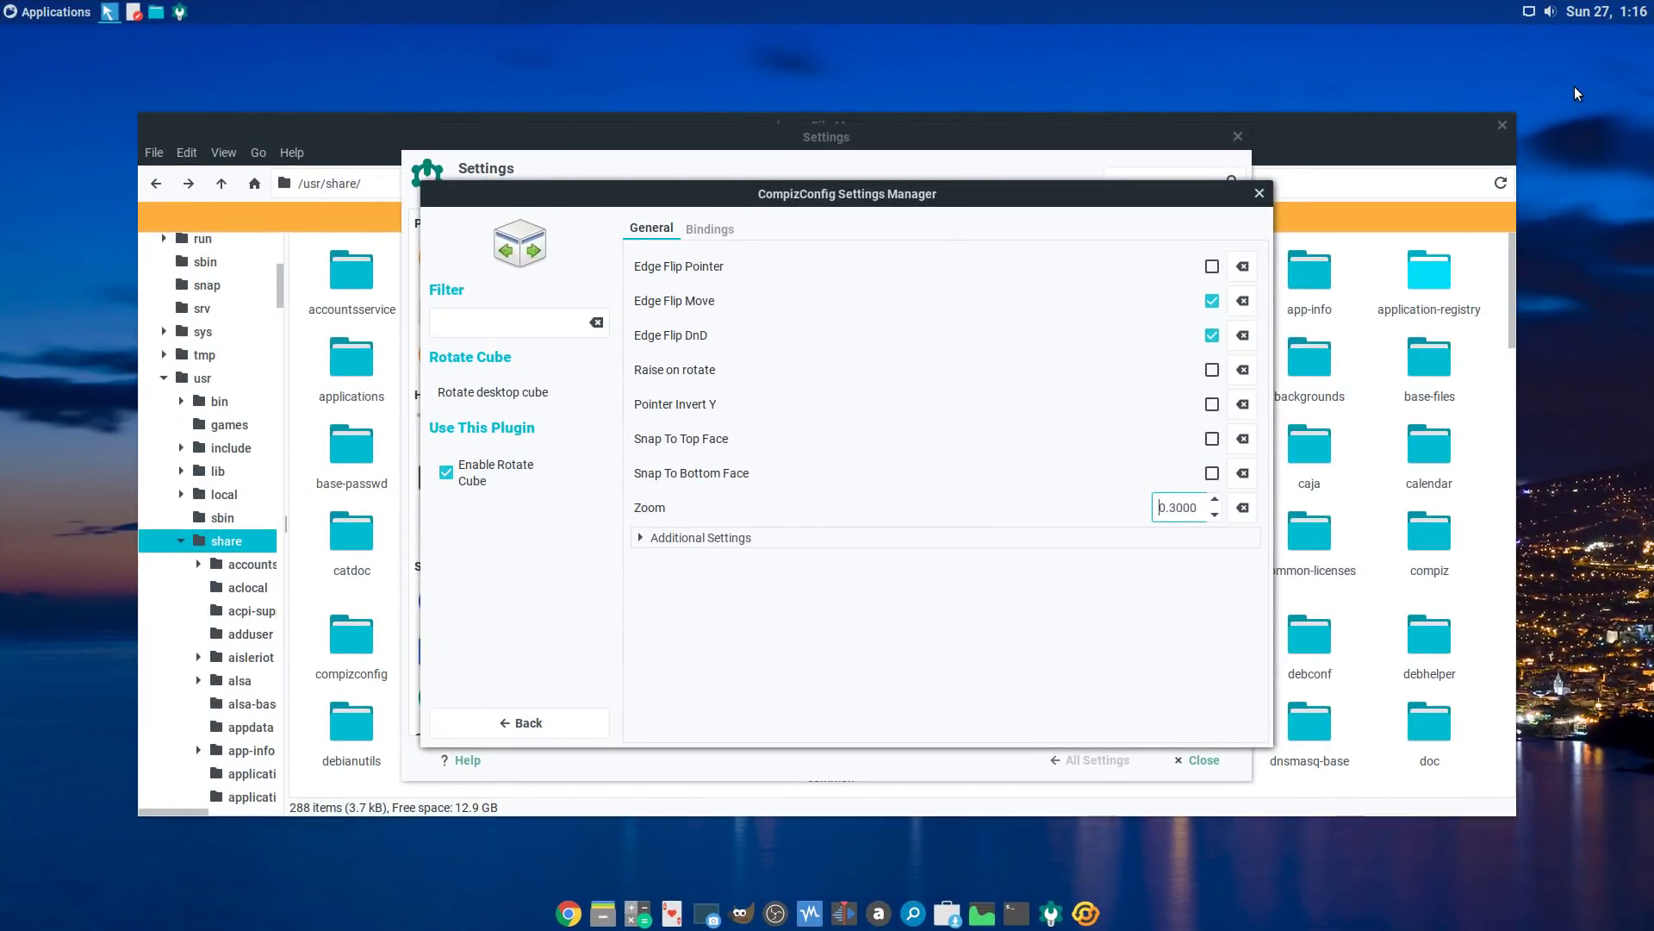
key("ctrl+alt+Right")
key("ctrl+alt+Left")
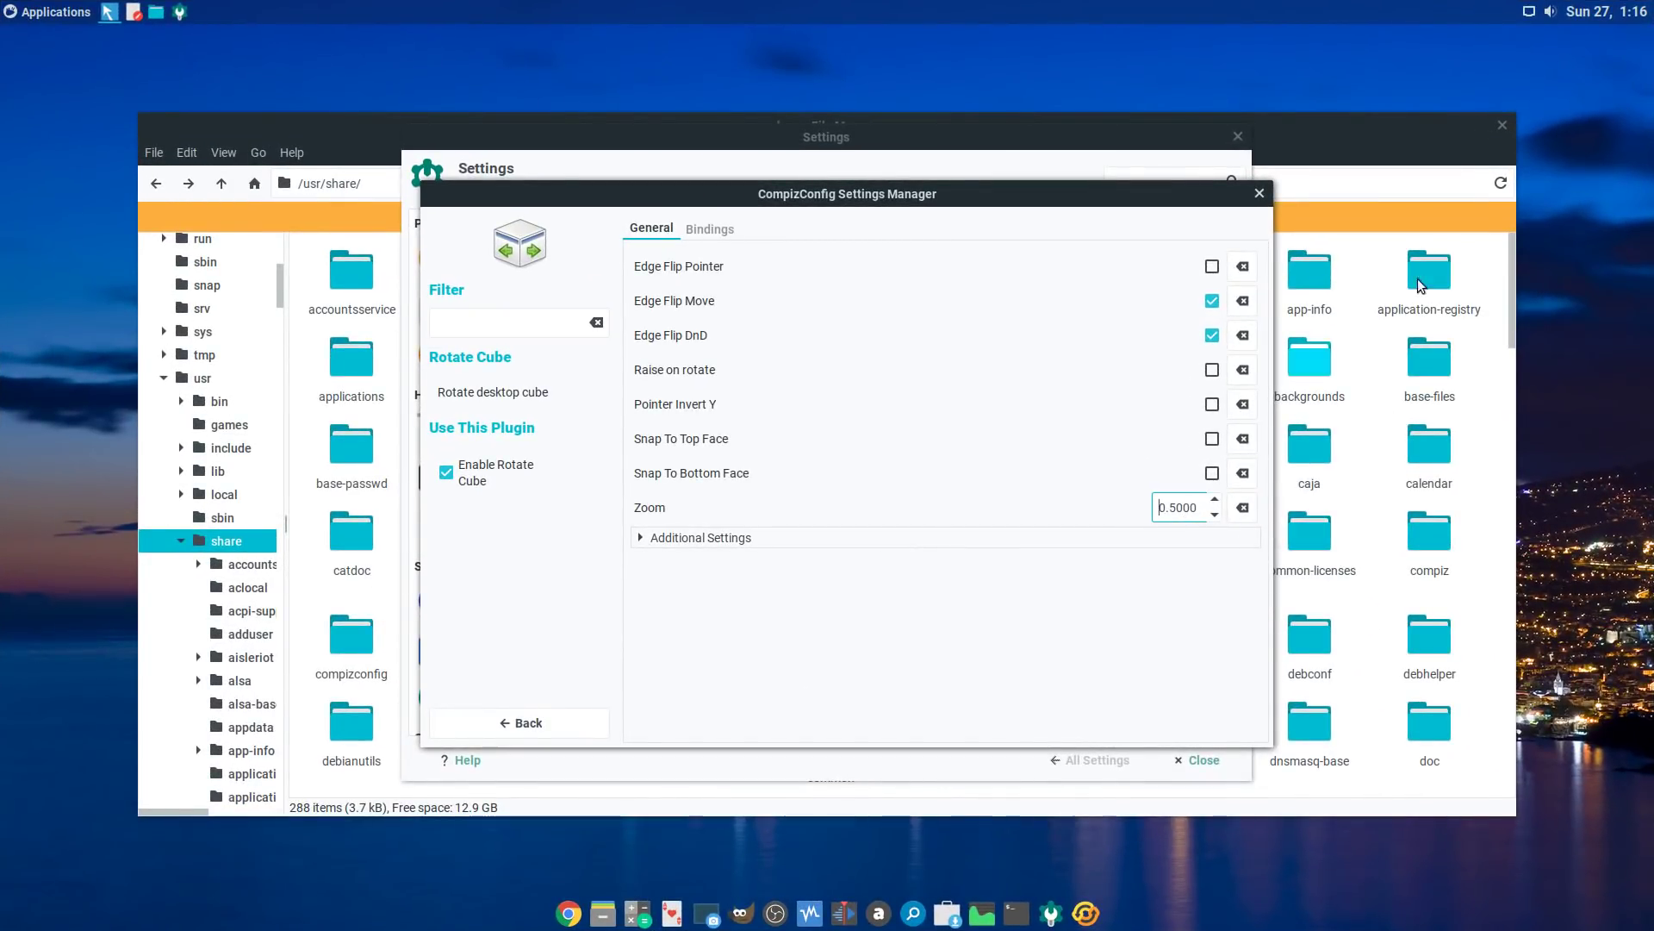
key("ctrl+alt+Right")
key("ctrl+alt+Left")
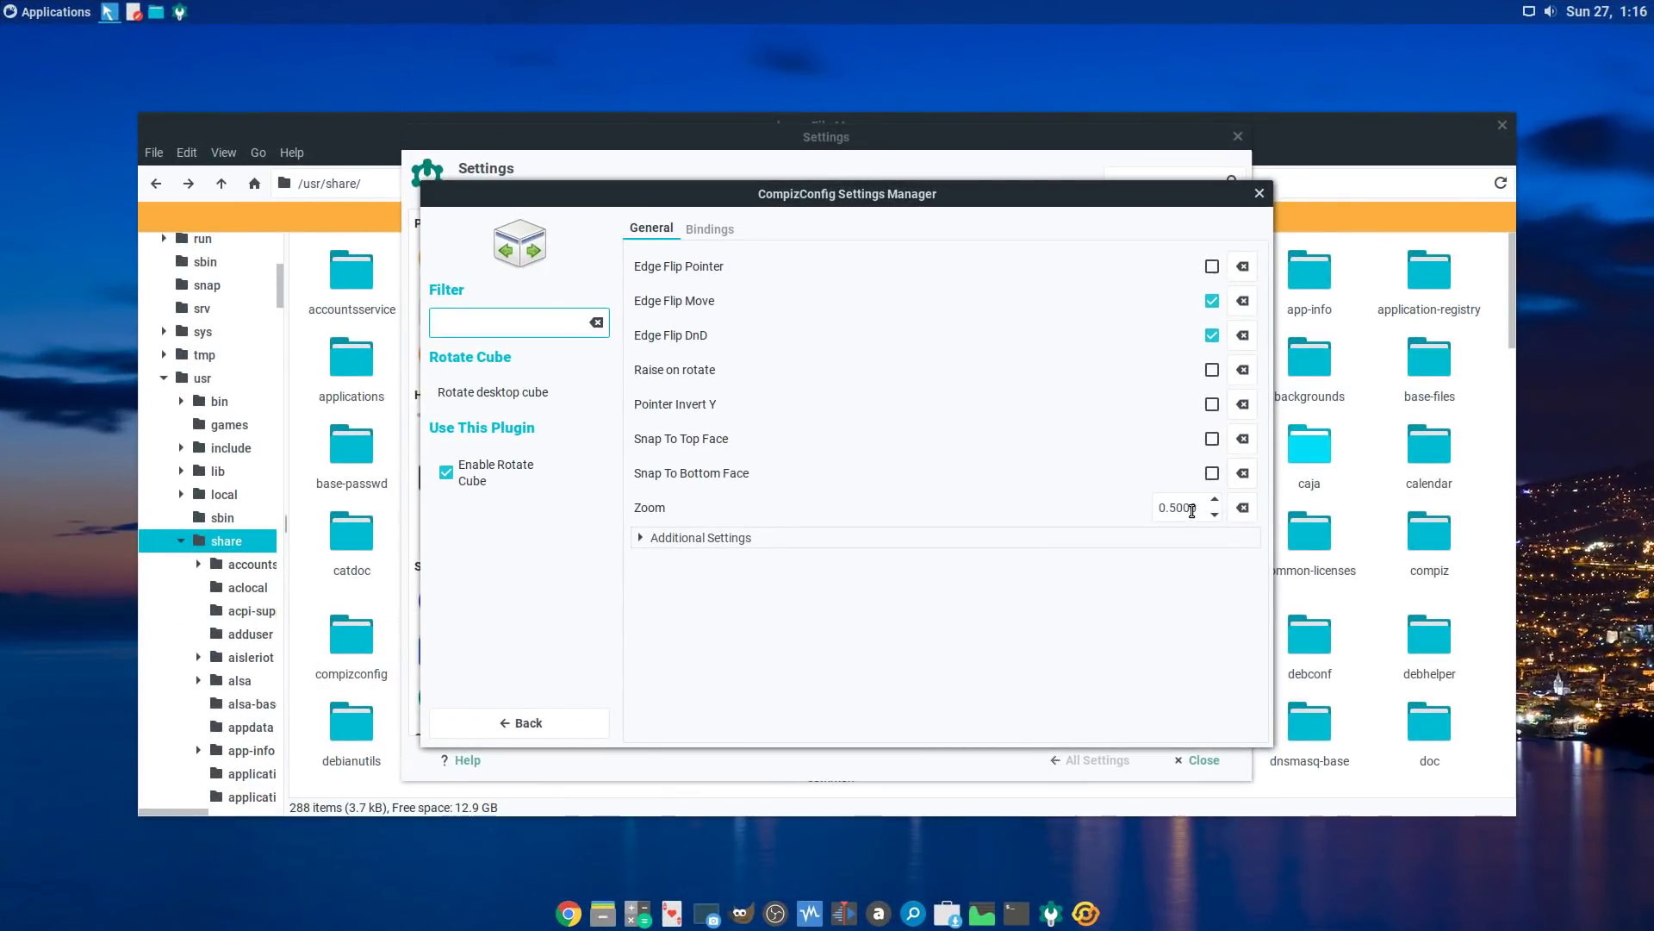
Step: Set the Rotate Cube plugin's Zoom to 0.2000, view its Additional Settings, and return to the plugin list
left_click(1192, 511)
scroll(1191, 510, "down", 3)
left_click(665, 540)
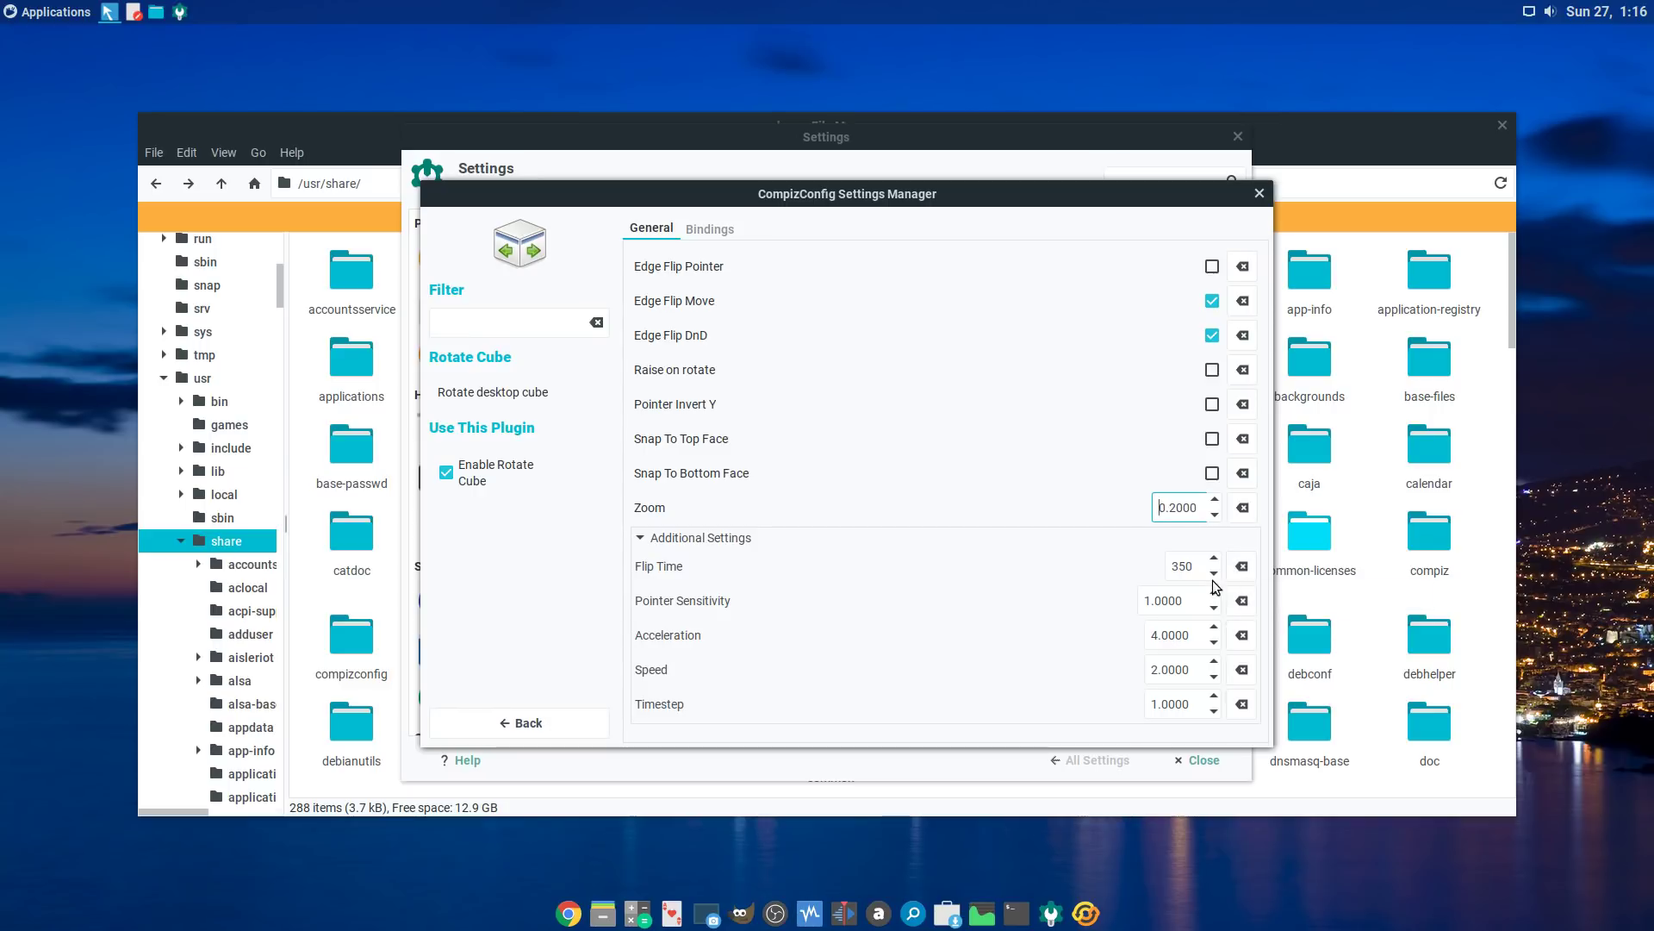
left_click(543, 720)
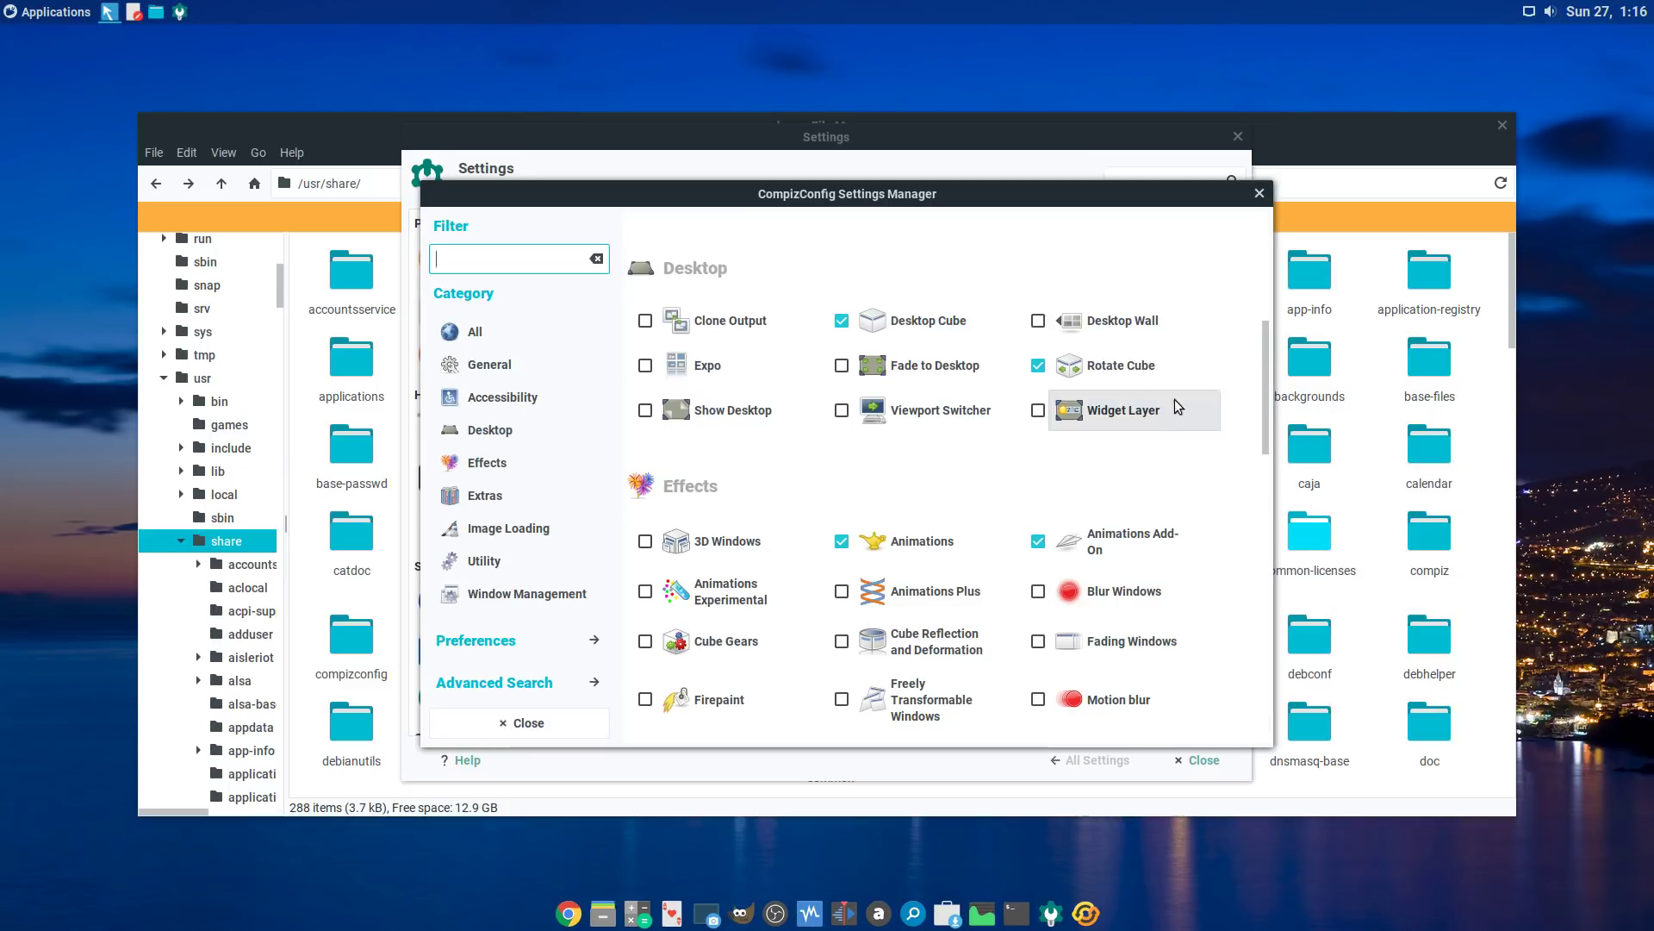
Step: View the Burn effect settings of the Animations Add-On plugin and return to the plugin list
left_click(1127, 535)
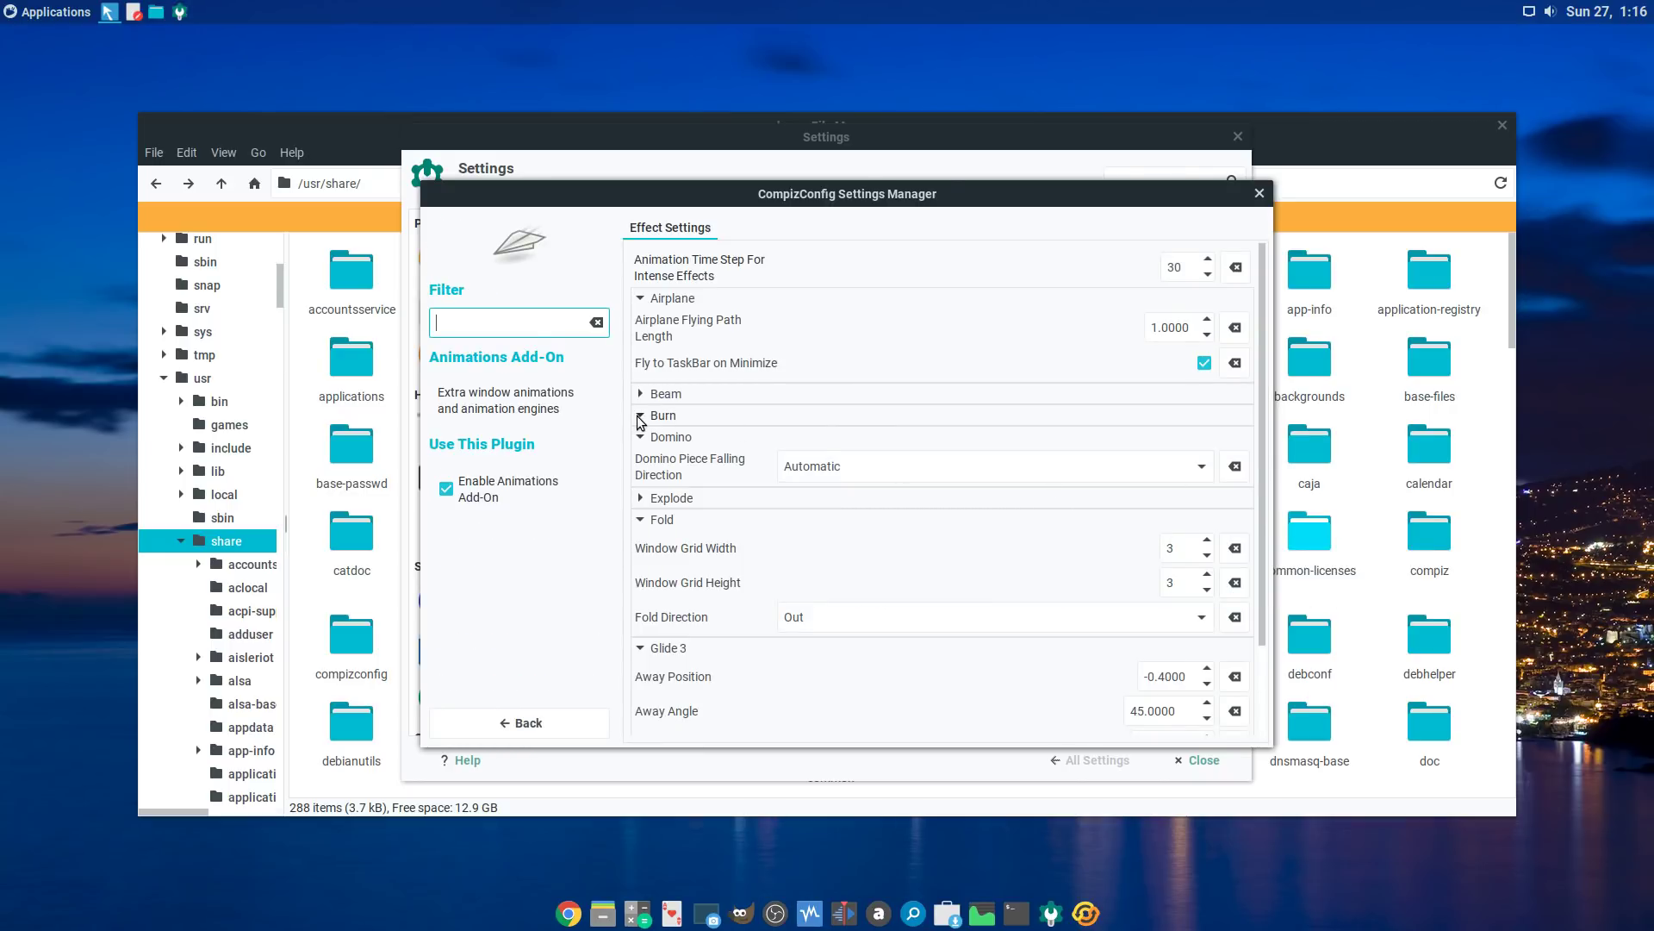
left_click(641, 417)
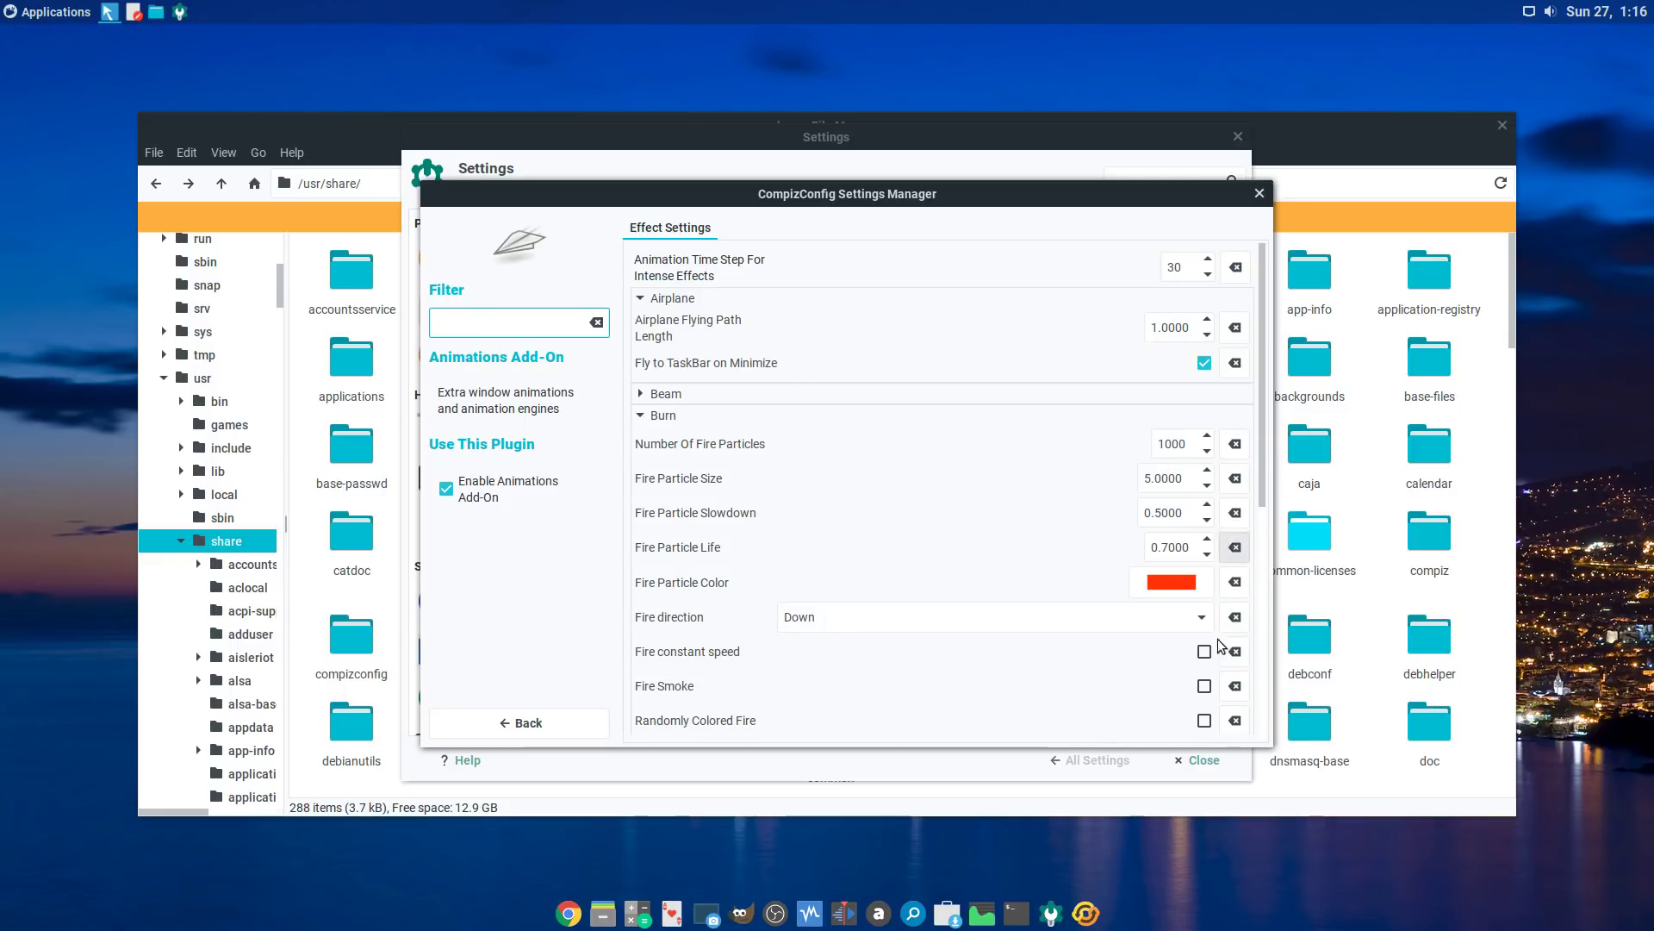
left_click(530, 722)
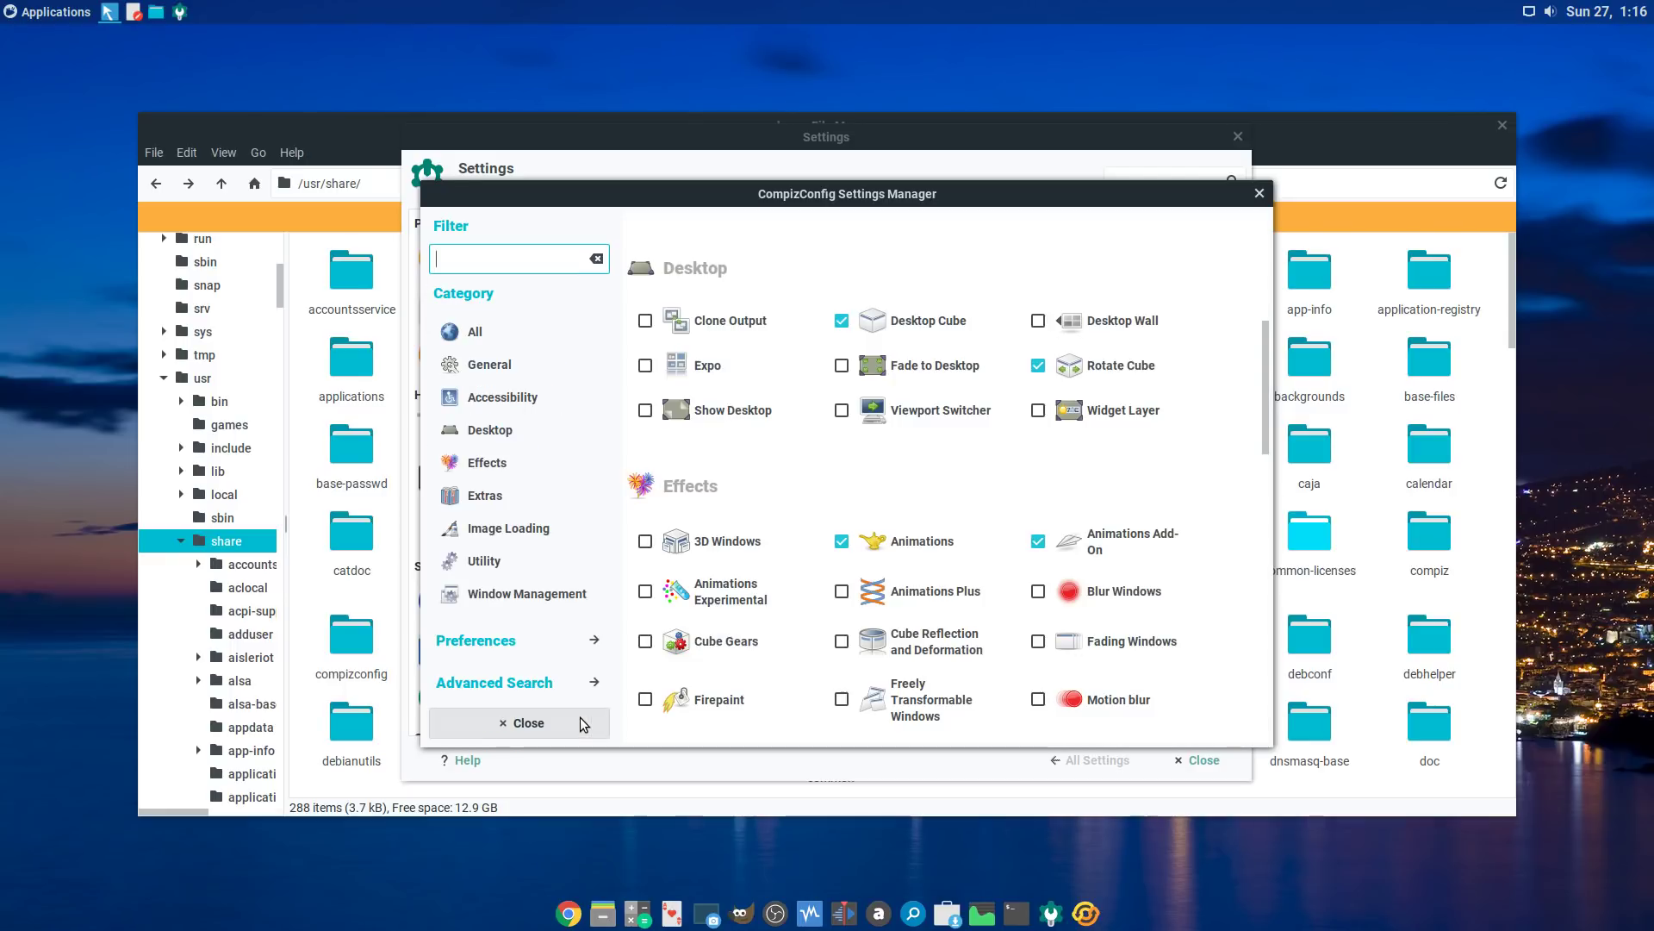
Step: In the Animations plugin, set the Open Effect for the menu and dialog window match to Burn
left_click(966, 535)
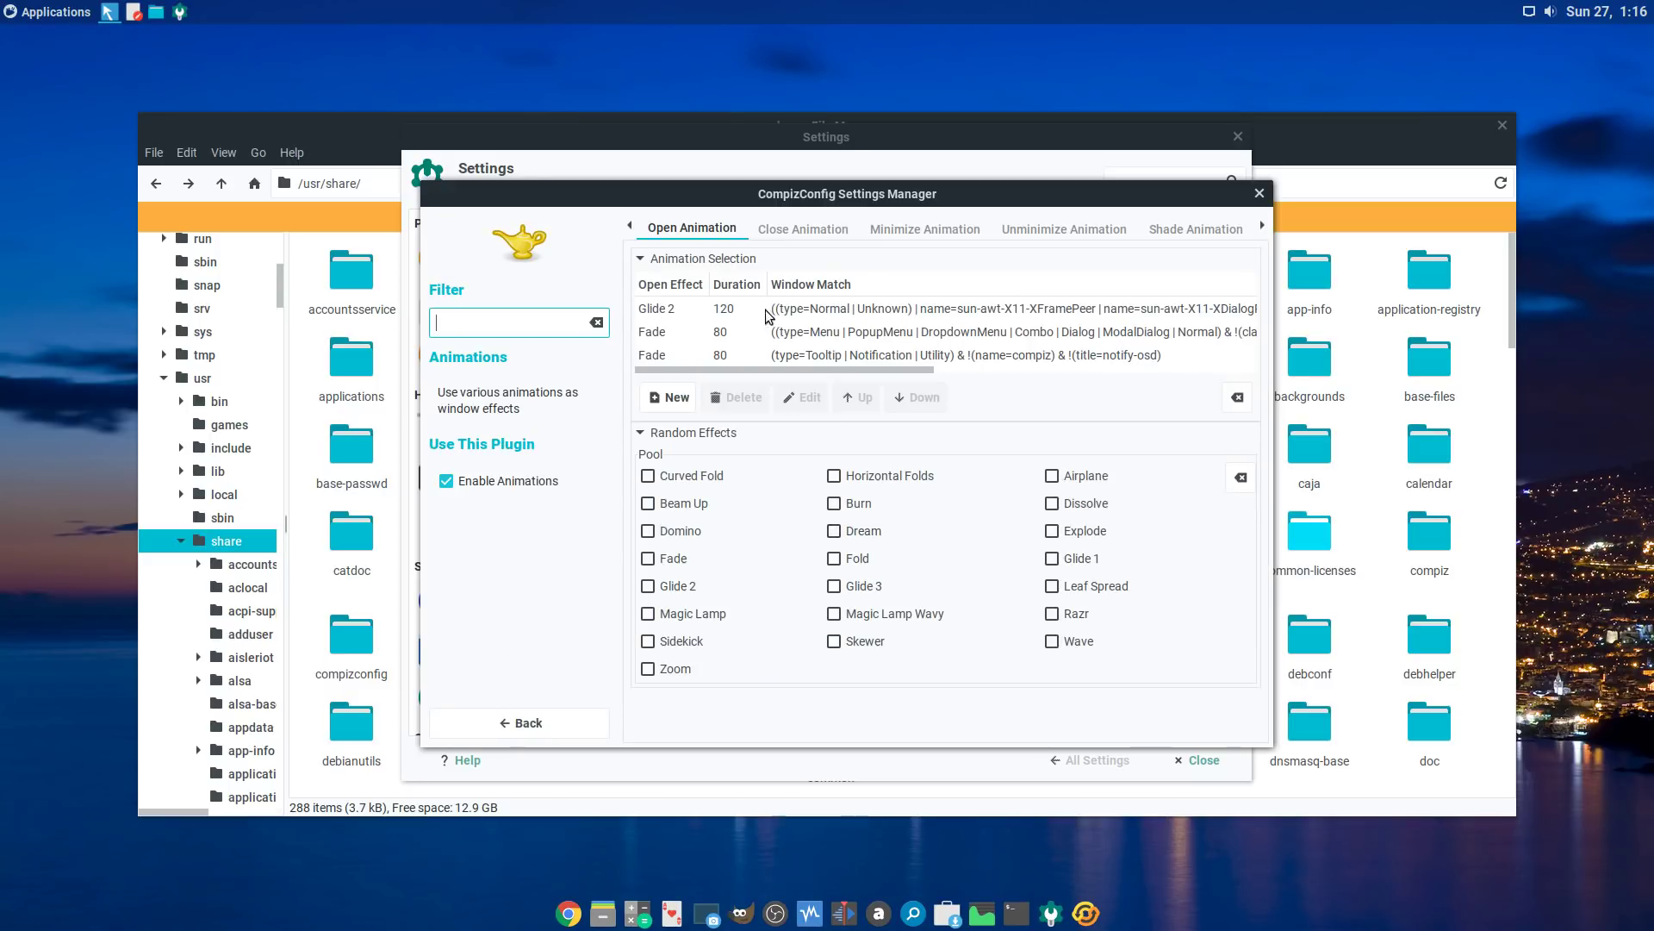
left_click(807, 341)
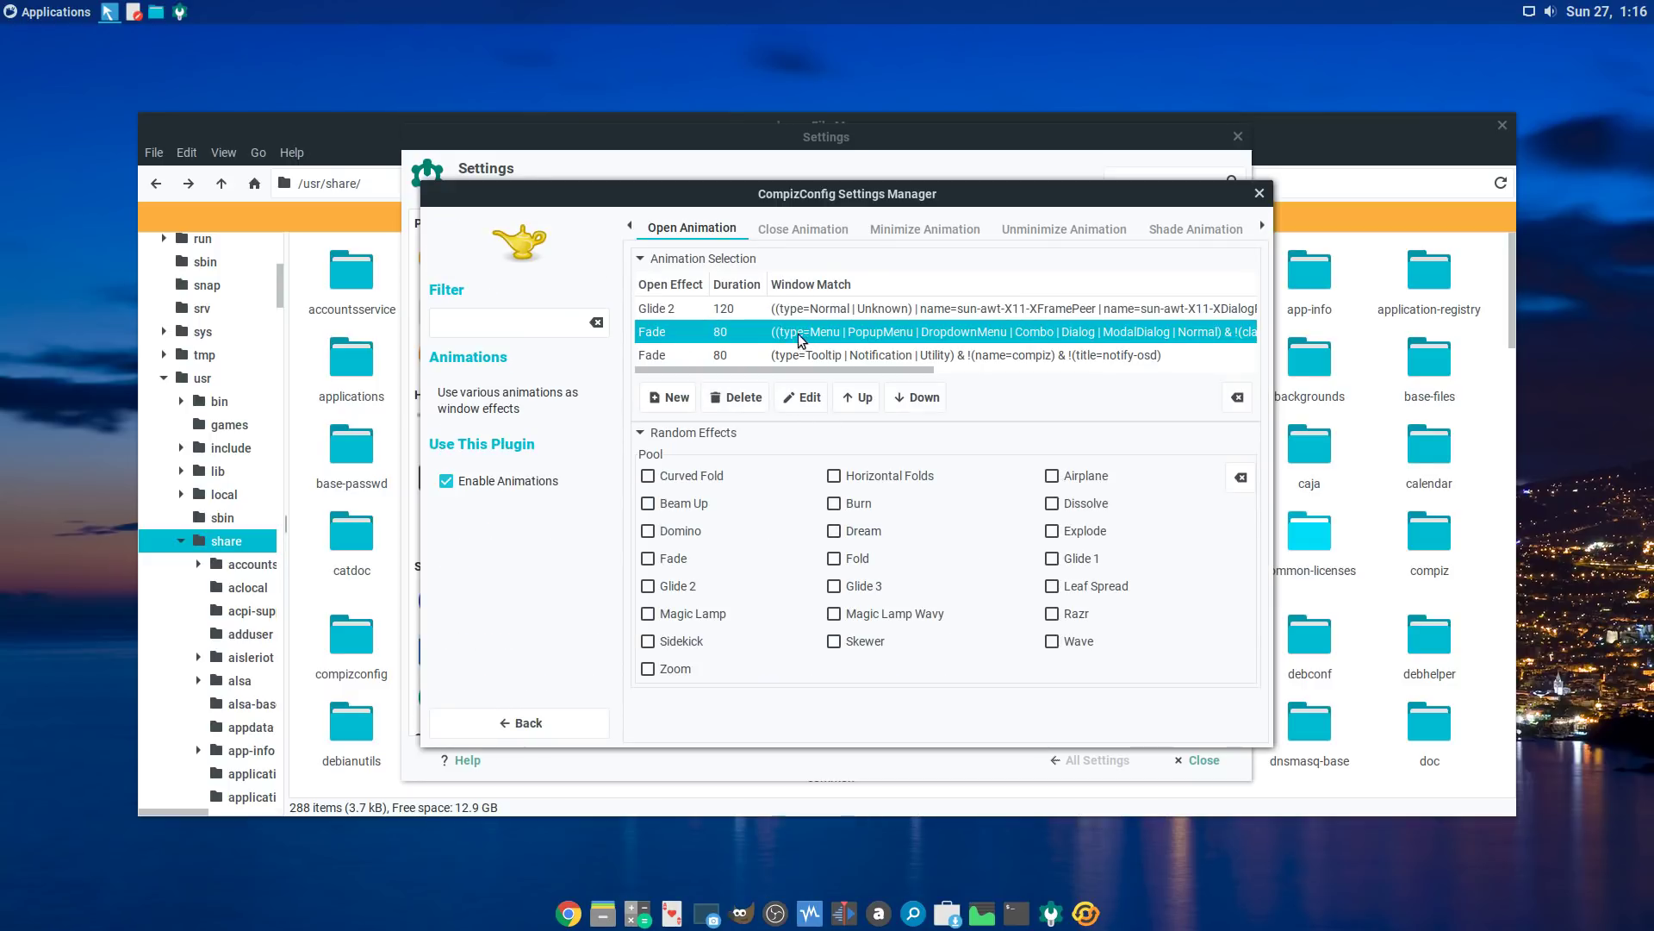
left_click(811, 403)
left_click(828, 395)
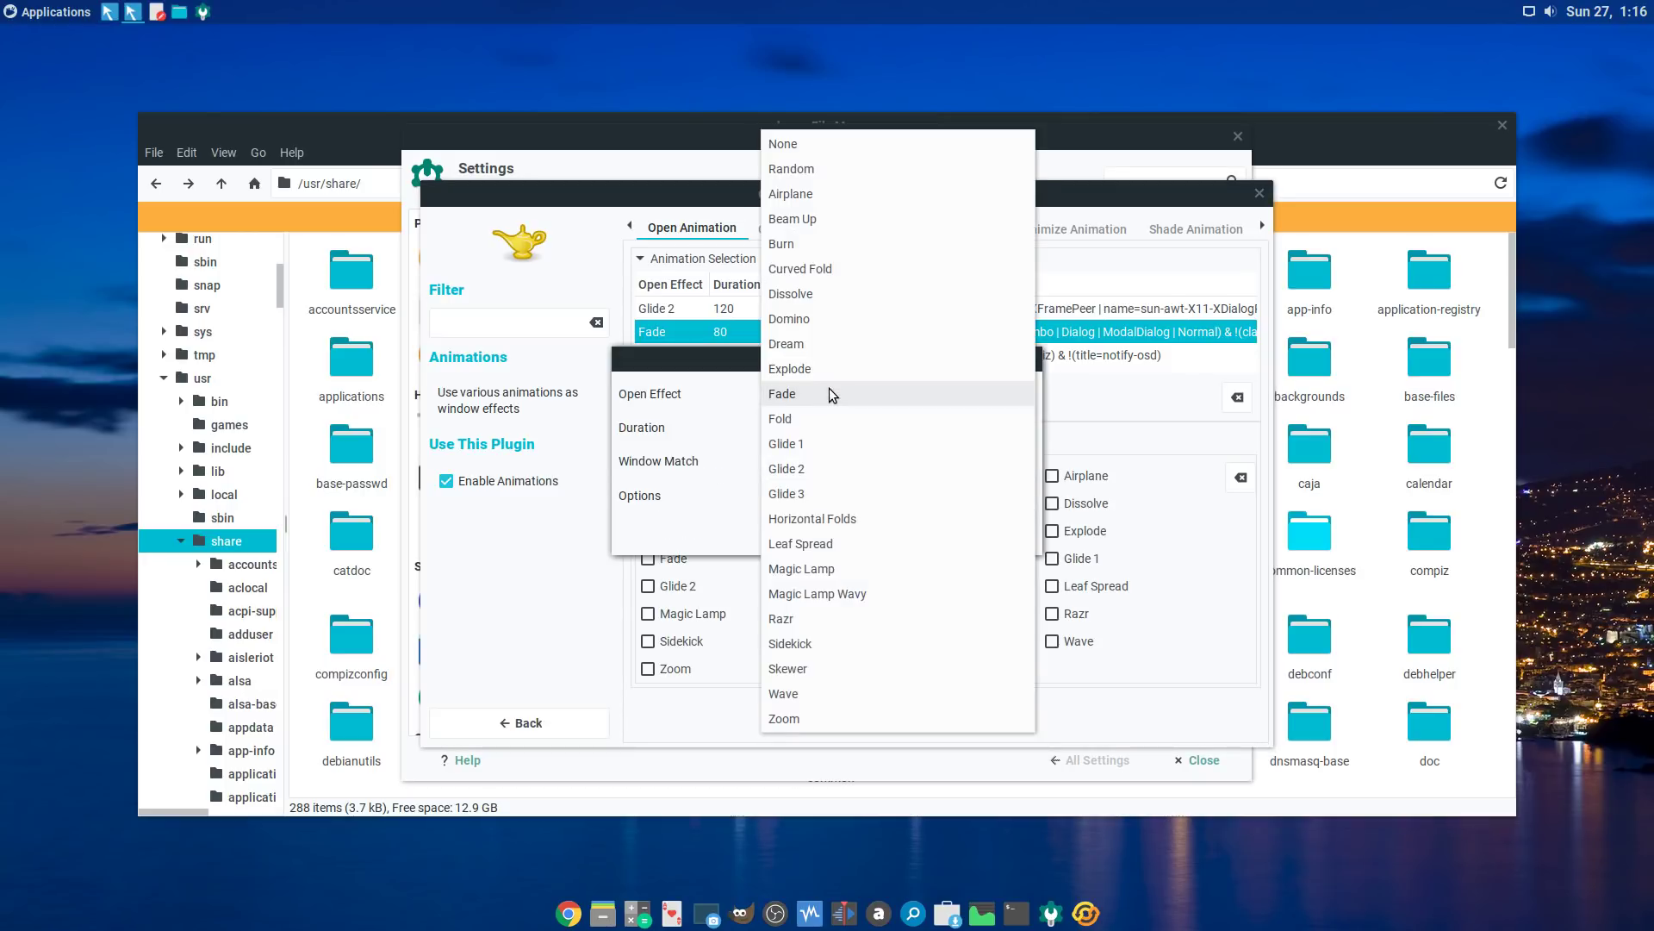
left_click(841, 264)
left_click(1002, 535)
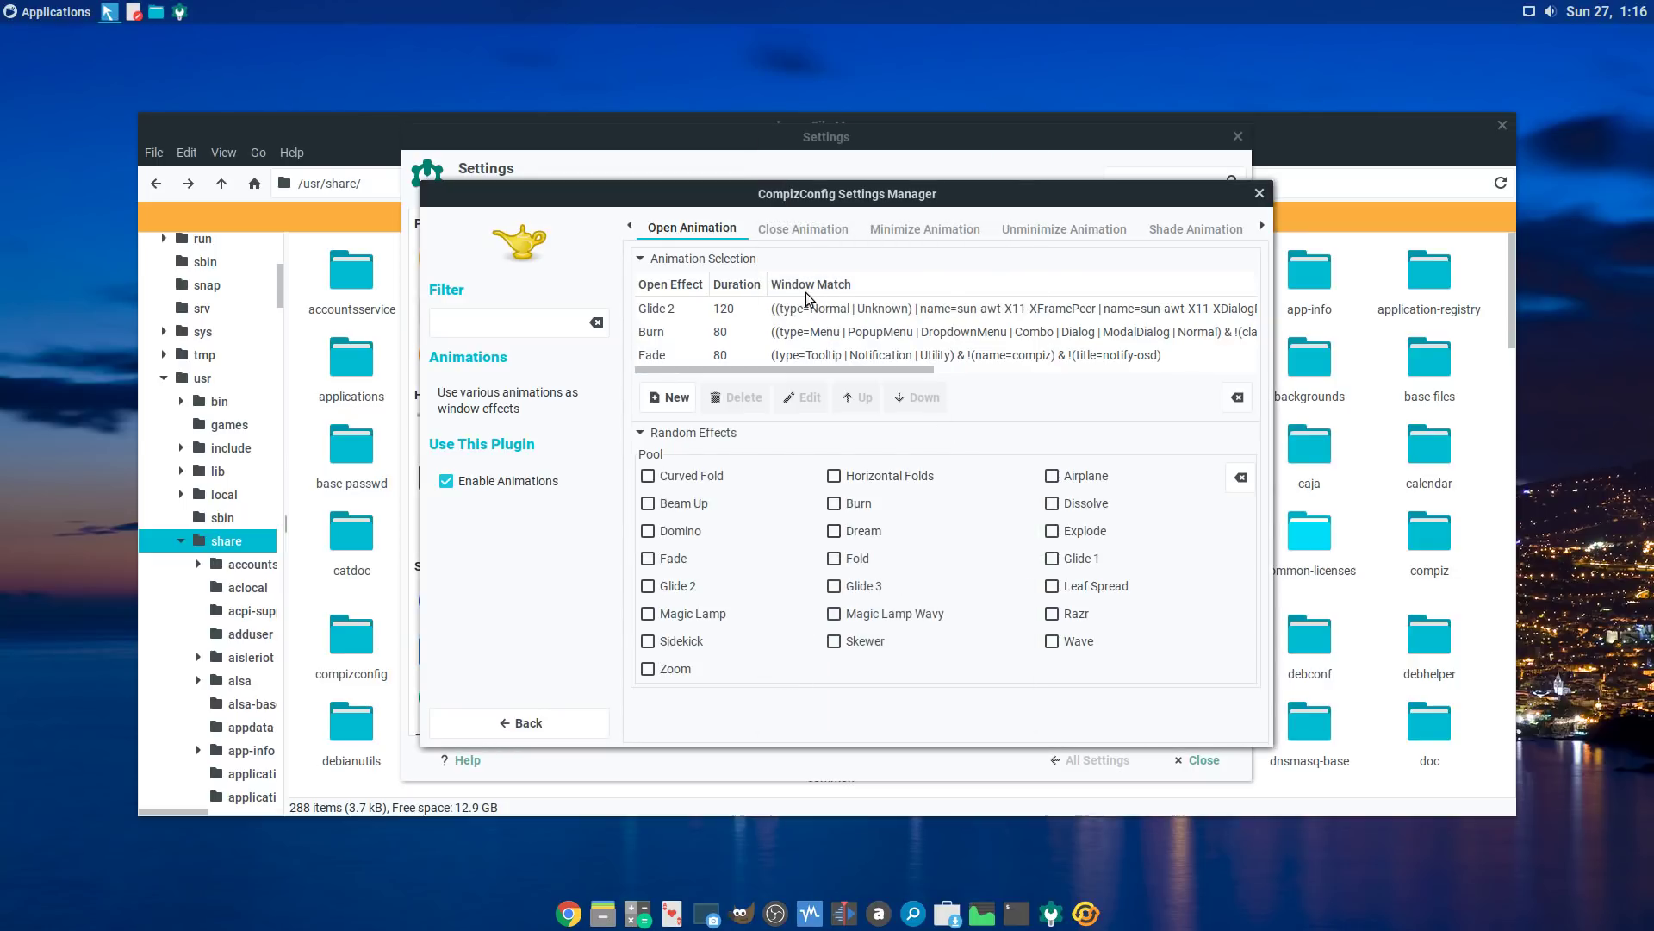
Step: Set the Close Effect for the menu and dialog window match to Burn and test it on the Applications menu
left_click(803, 230)
left_click(807, 332)
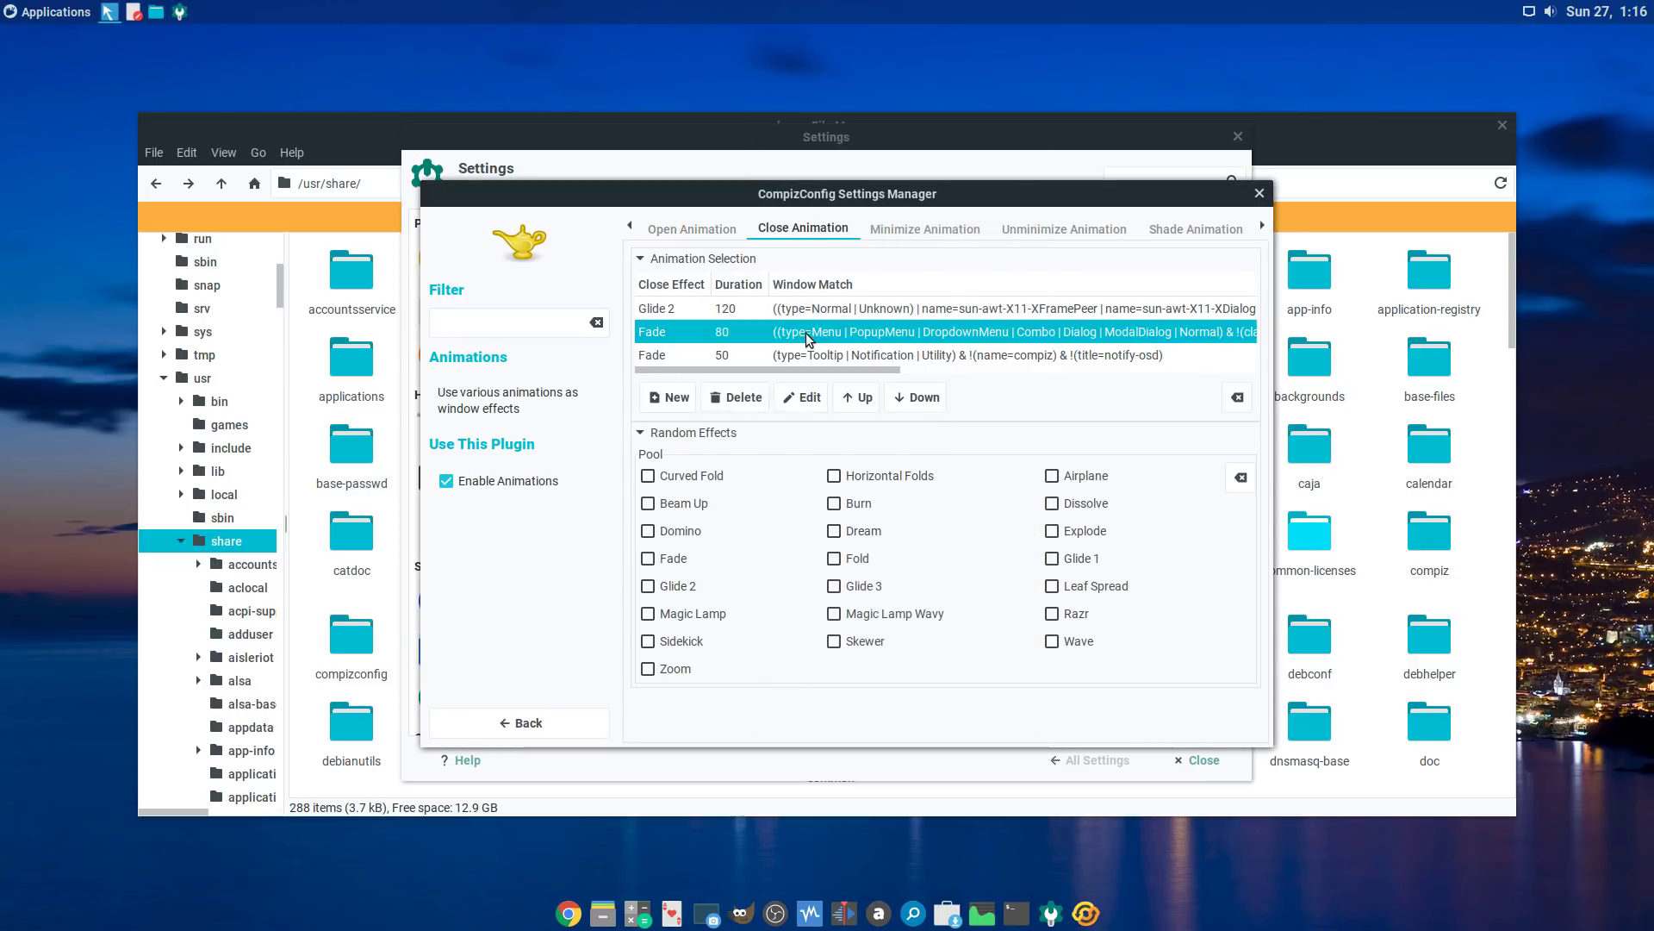
left_click(815, 404)
left_click(846, 393)
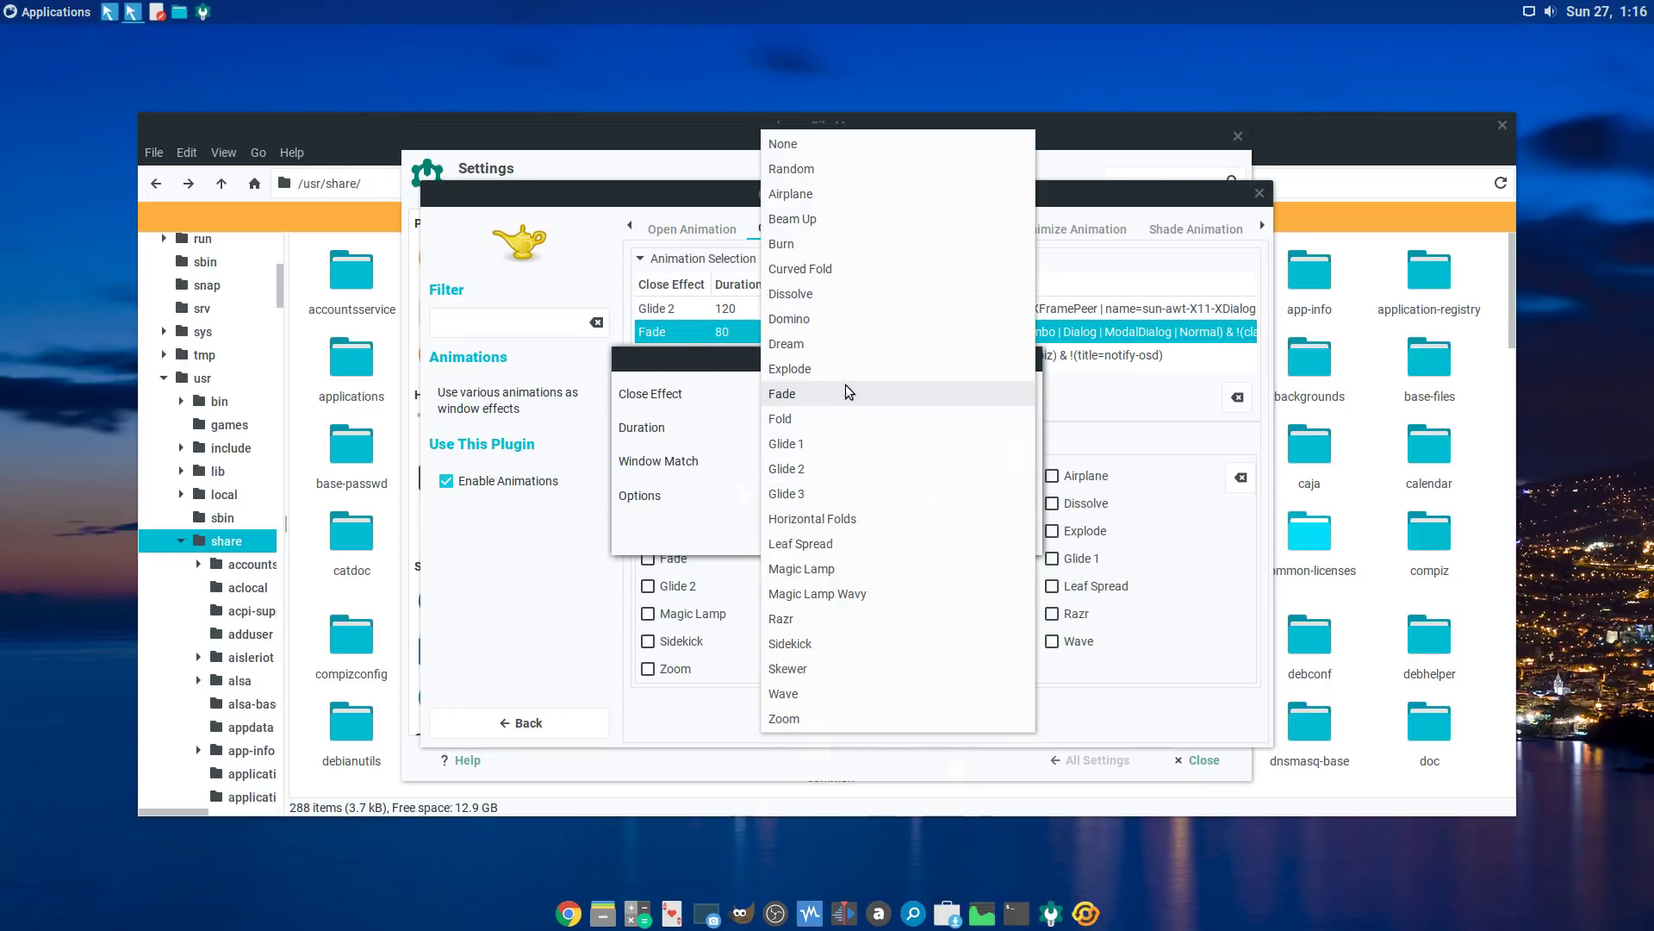
left_click(844, 247)
left_click(1000, 534)
left_click(74, 17)
left_click(74, 17)
left_click(74, 18)
left_click(74, 17)
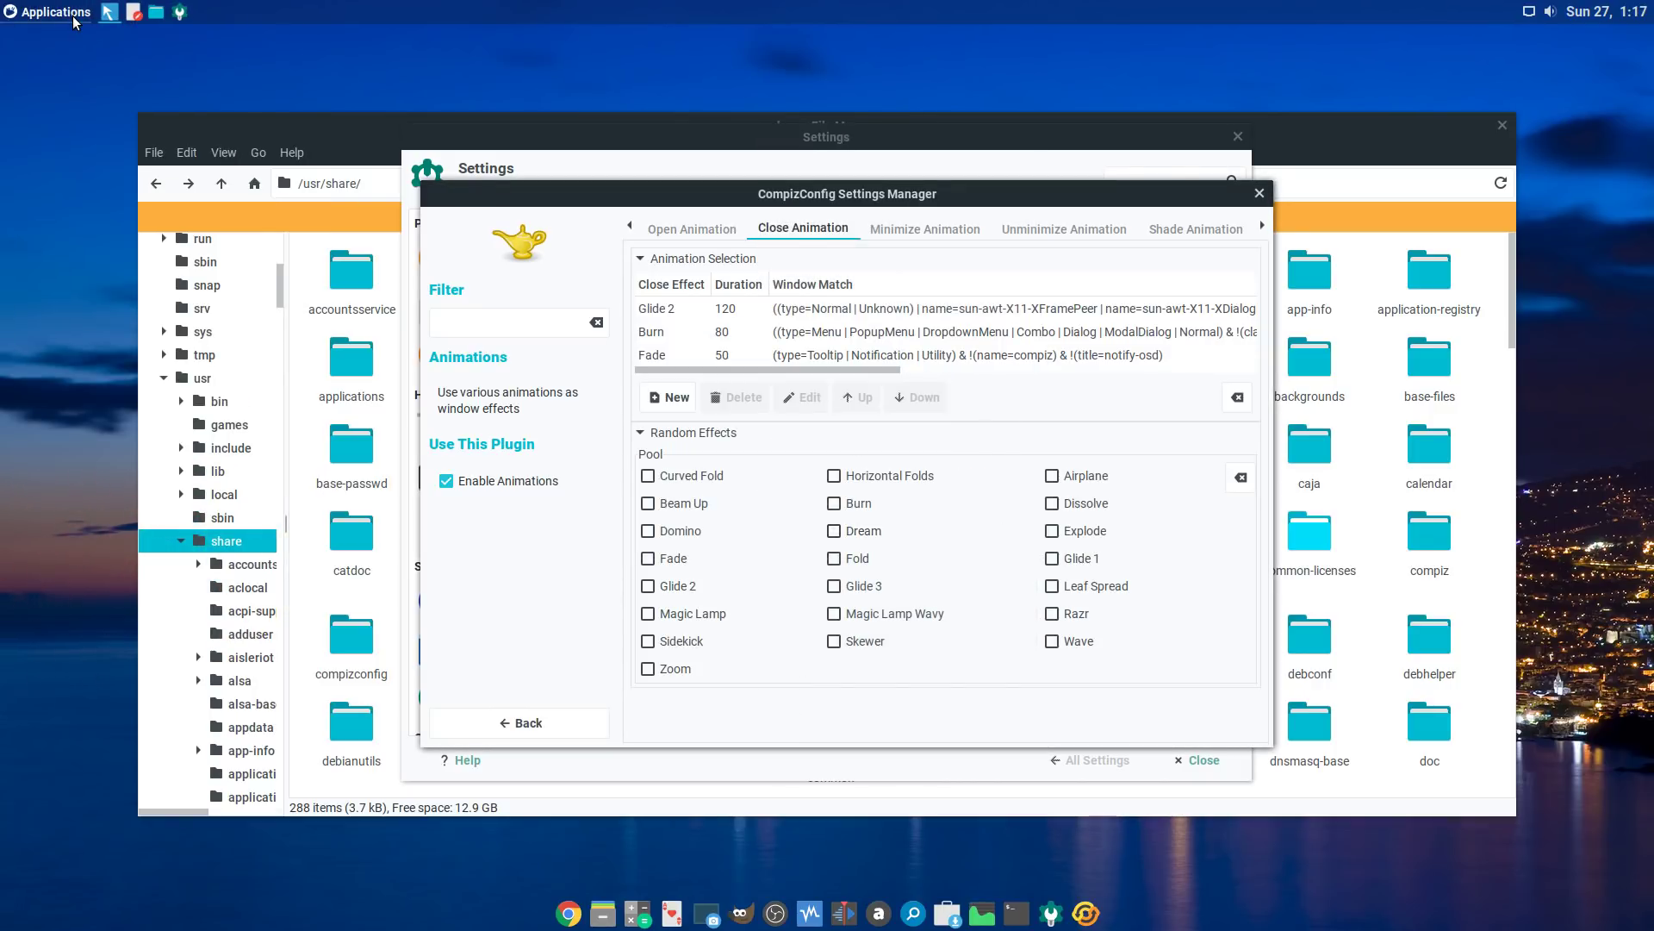
Step: Set the Duration of the Burn close animation to 191
left_click(772, 335)
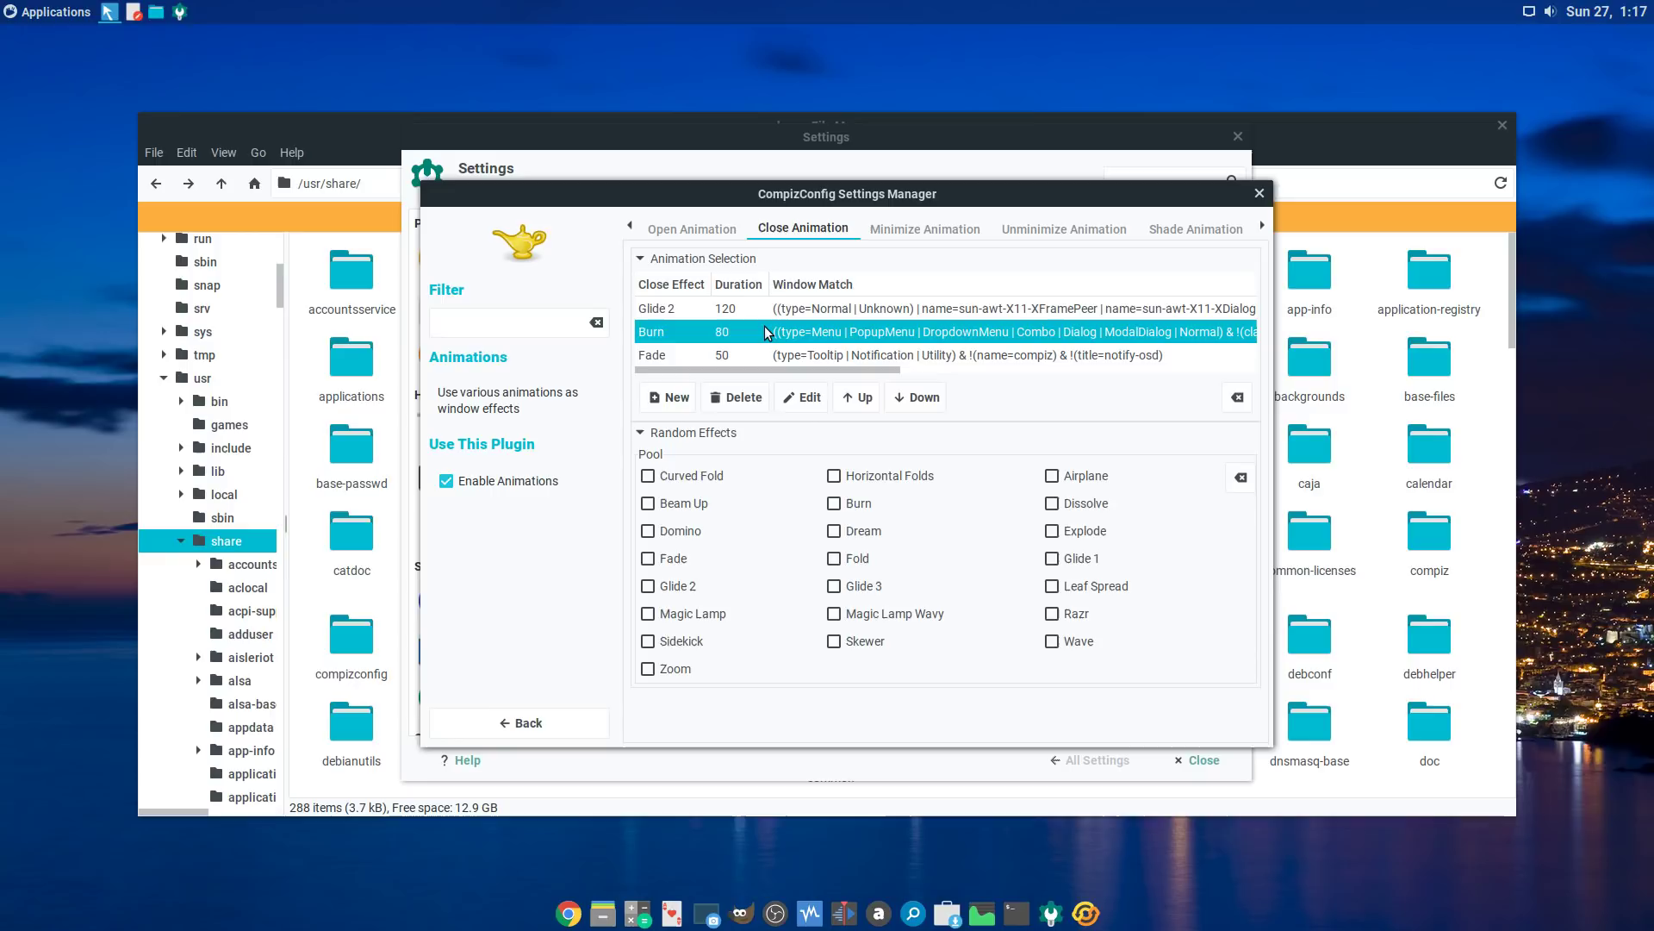
left_click(803, 397)
double_click(996, 440)
type("130")
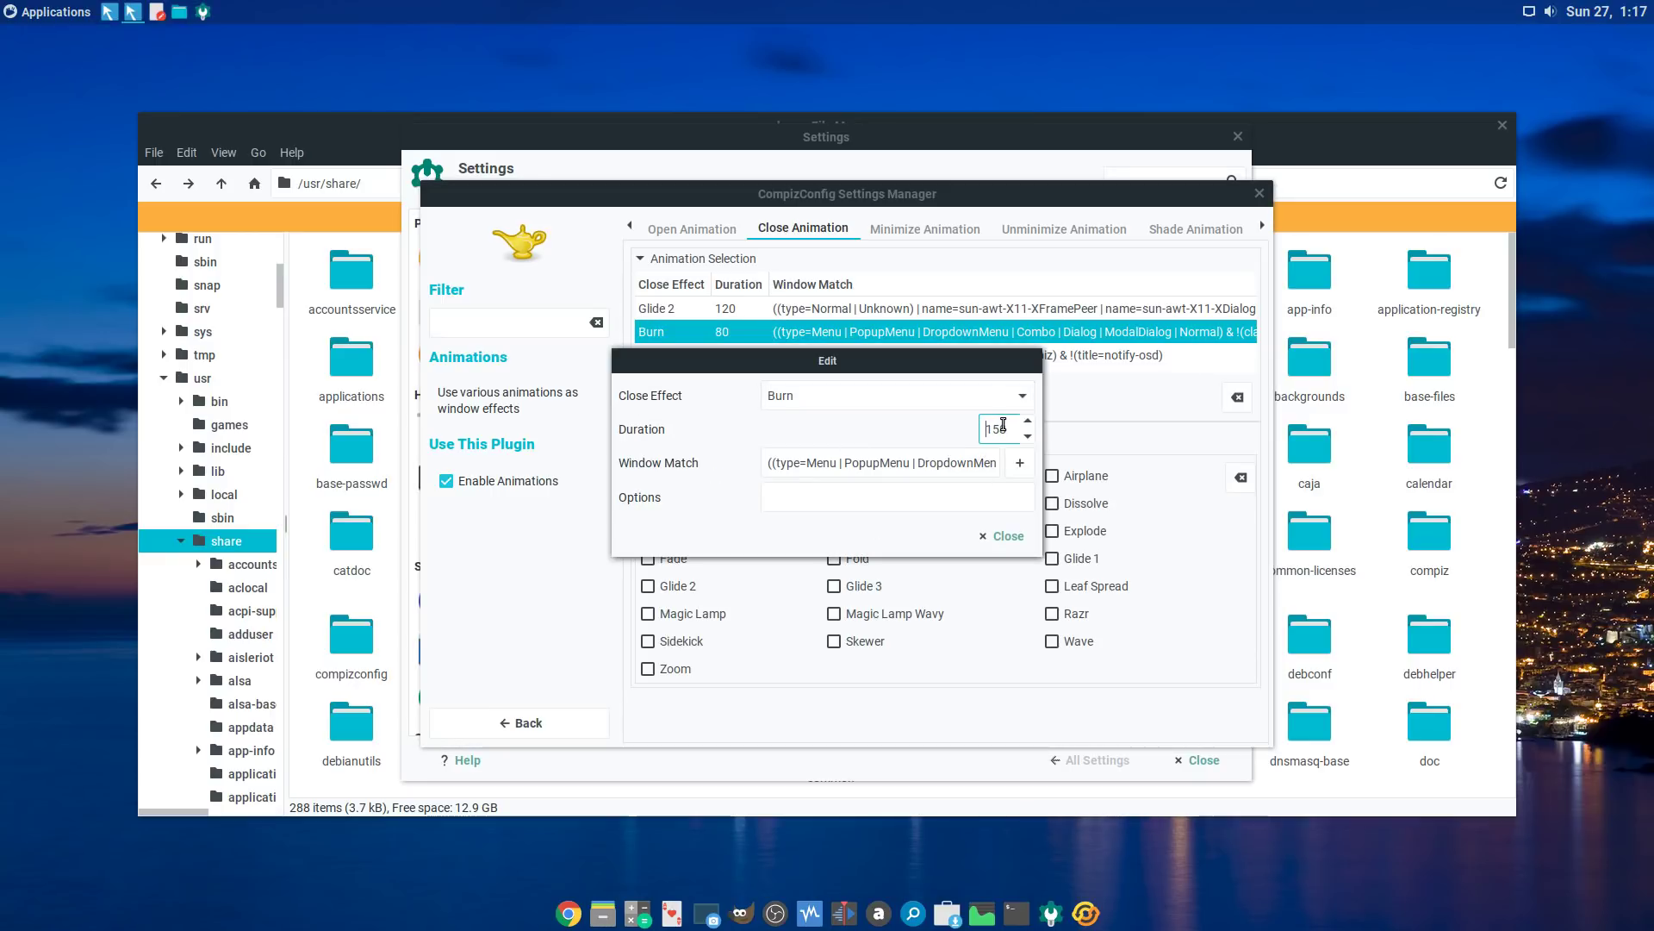
left_click(1002, 536)
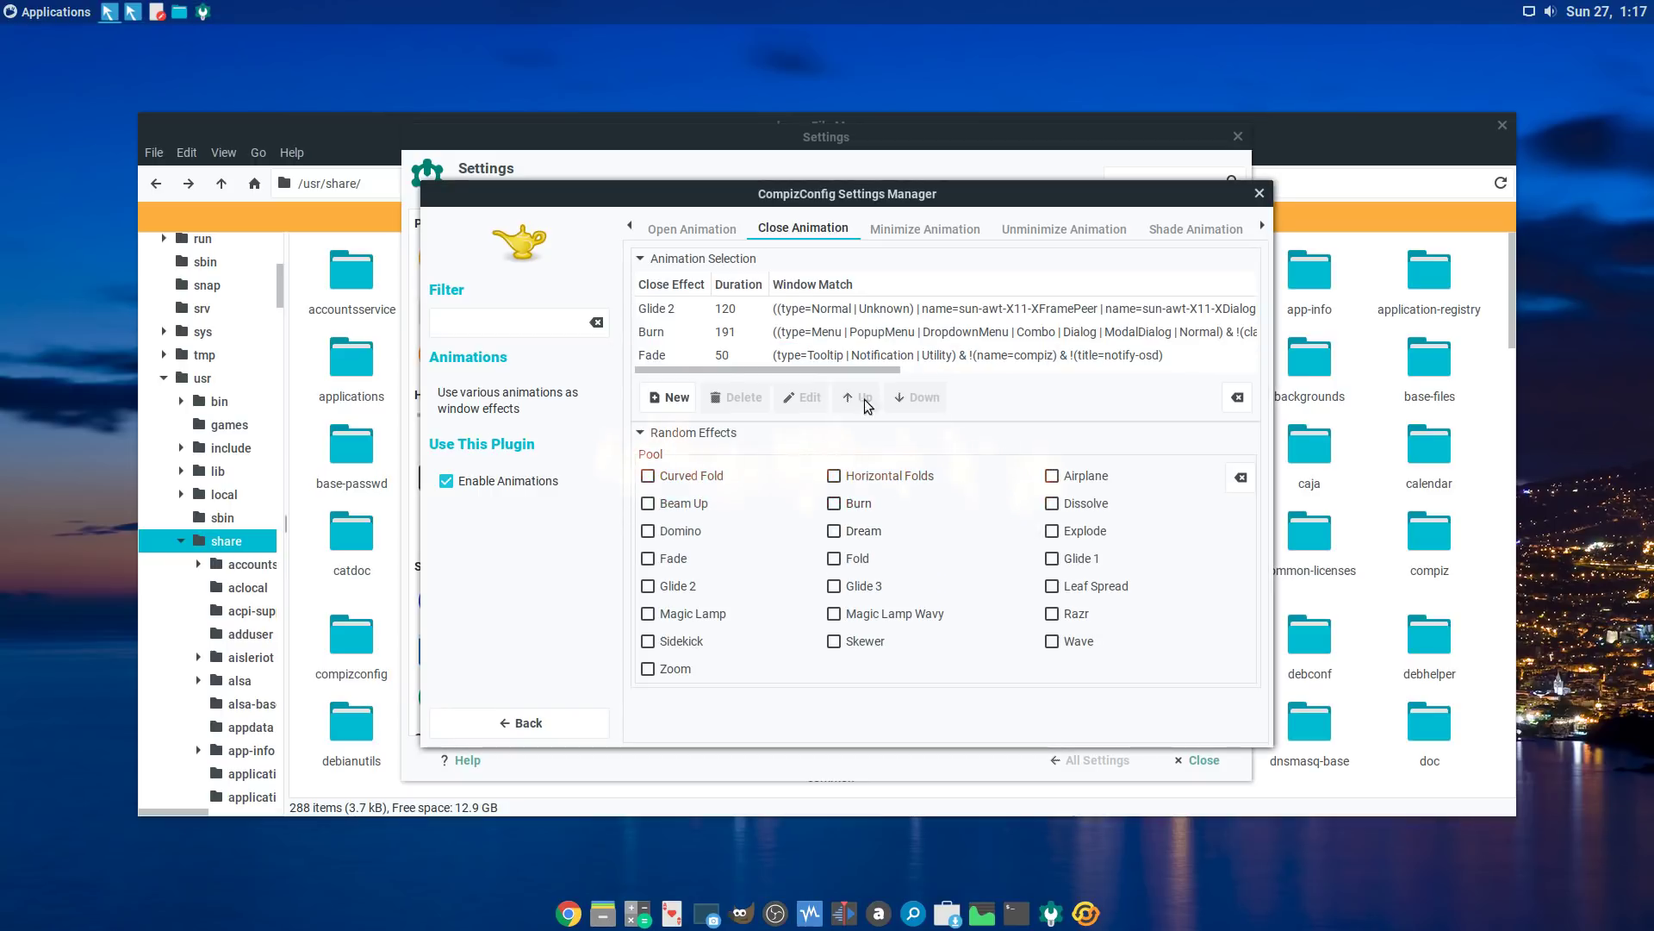
Step: Set the Duration of the Burn open animation to 158 and test it by repeatedly opening and closing the Applications menu
left_click(722, 229)
left_click(799, 334)
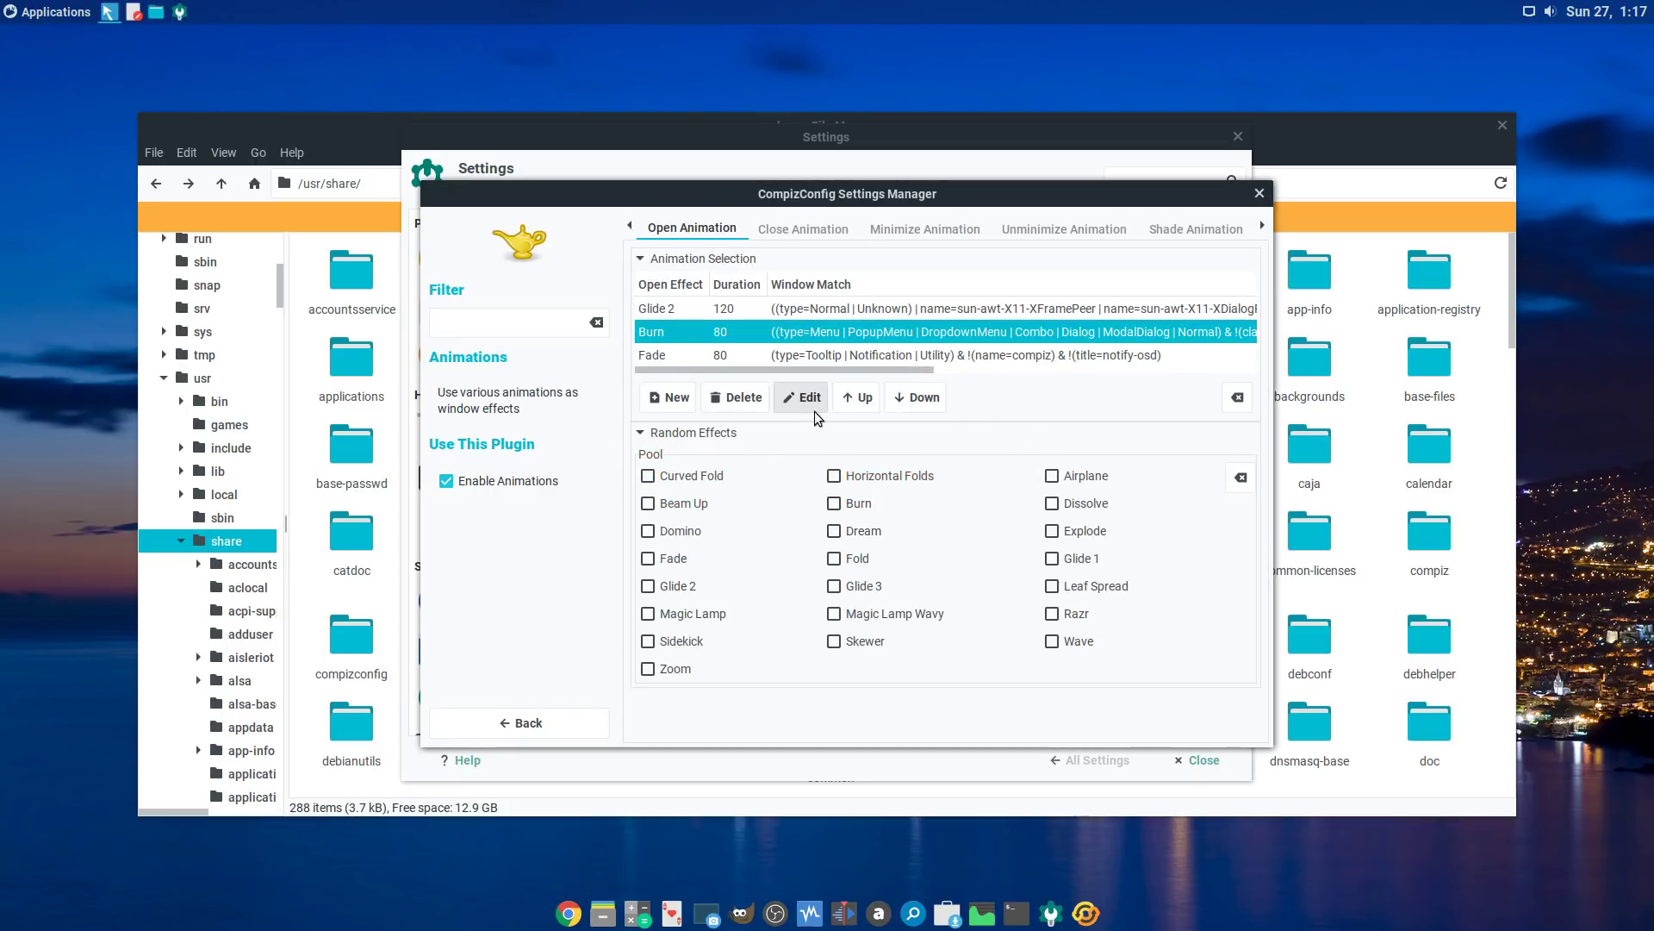
left_click(803, 398)
left_click(1002, 435)
type("11")
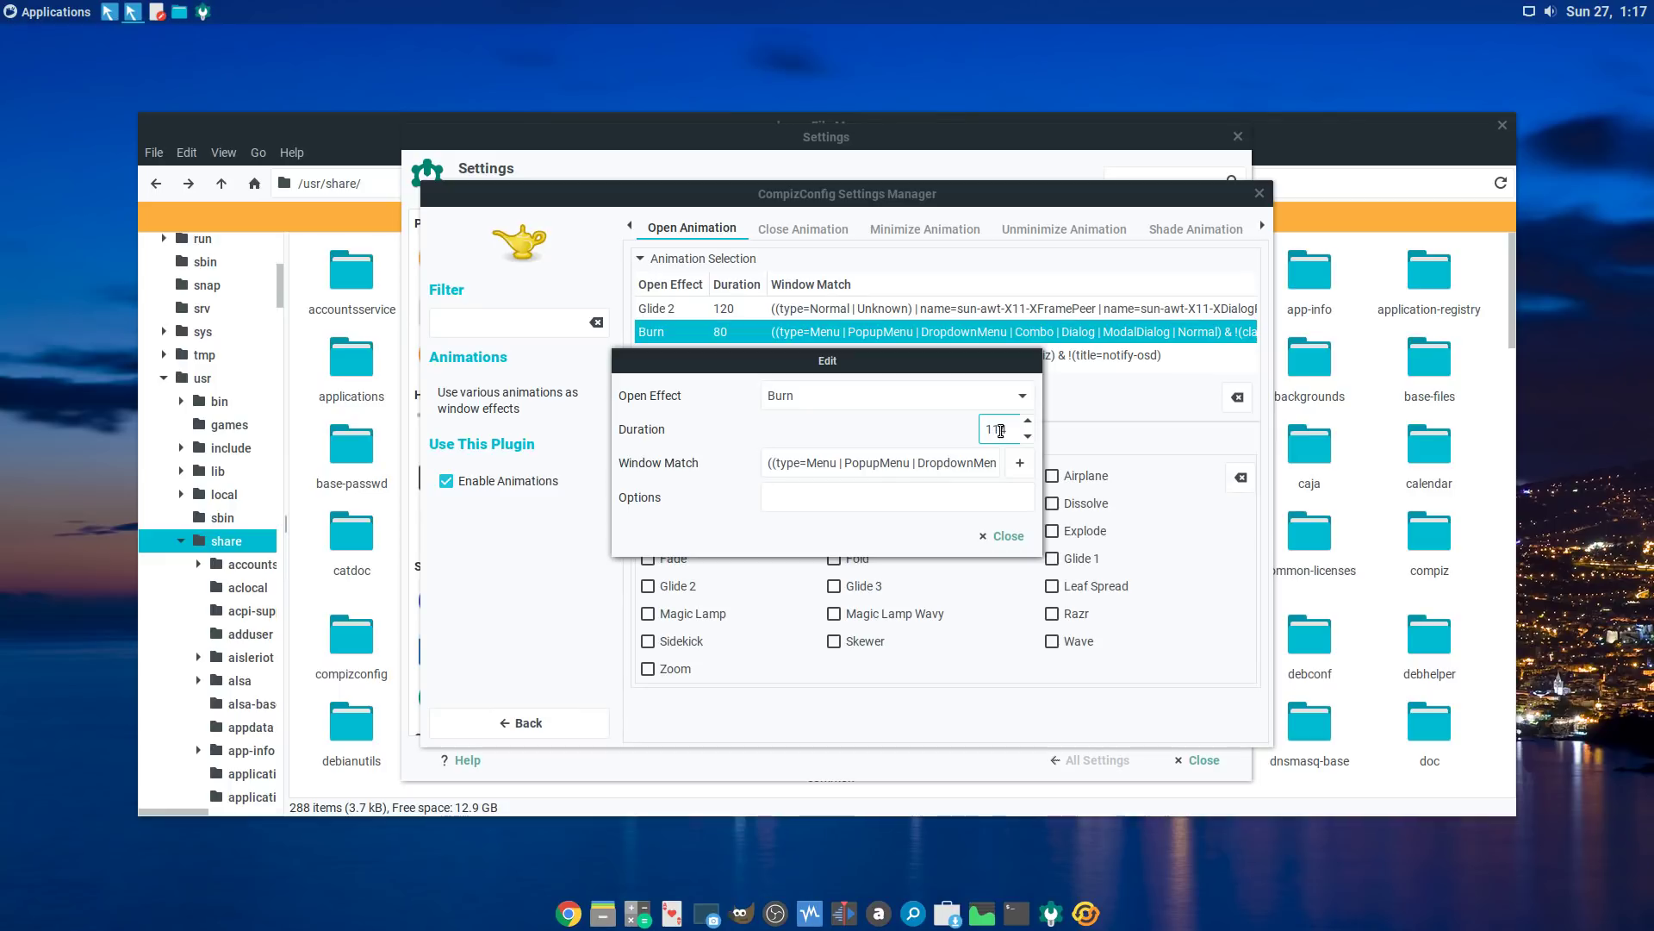
left_click(1003, 536)
left_click(75, 17)
left_click(76, 17)
left_click(76, 17)
left_click(76, 18)
left_click(76, 17)
left_click(76, 18)
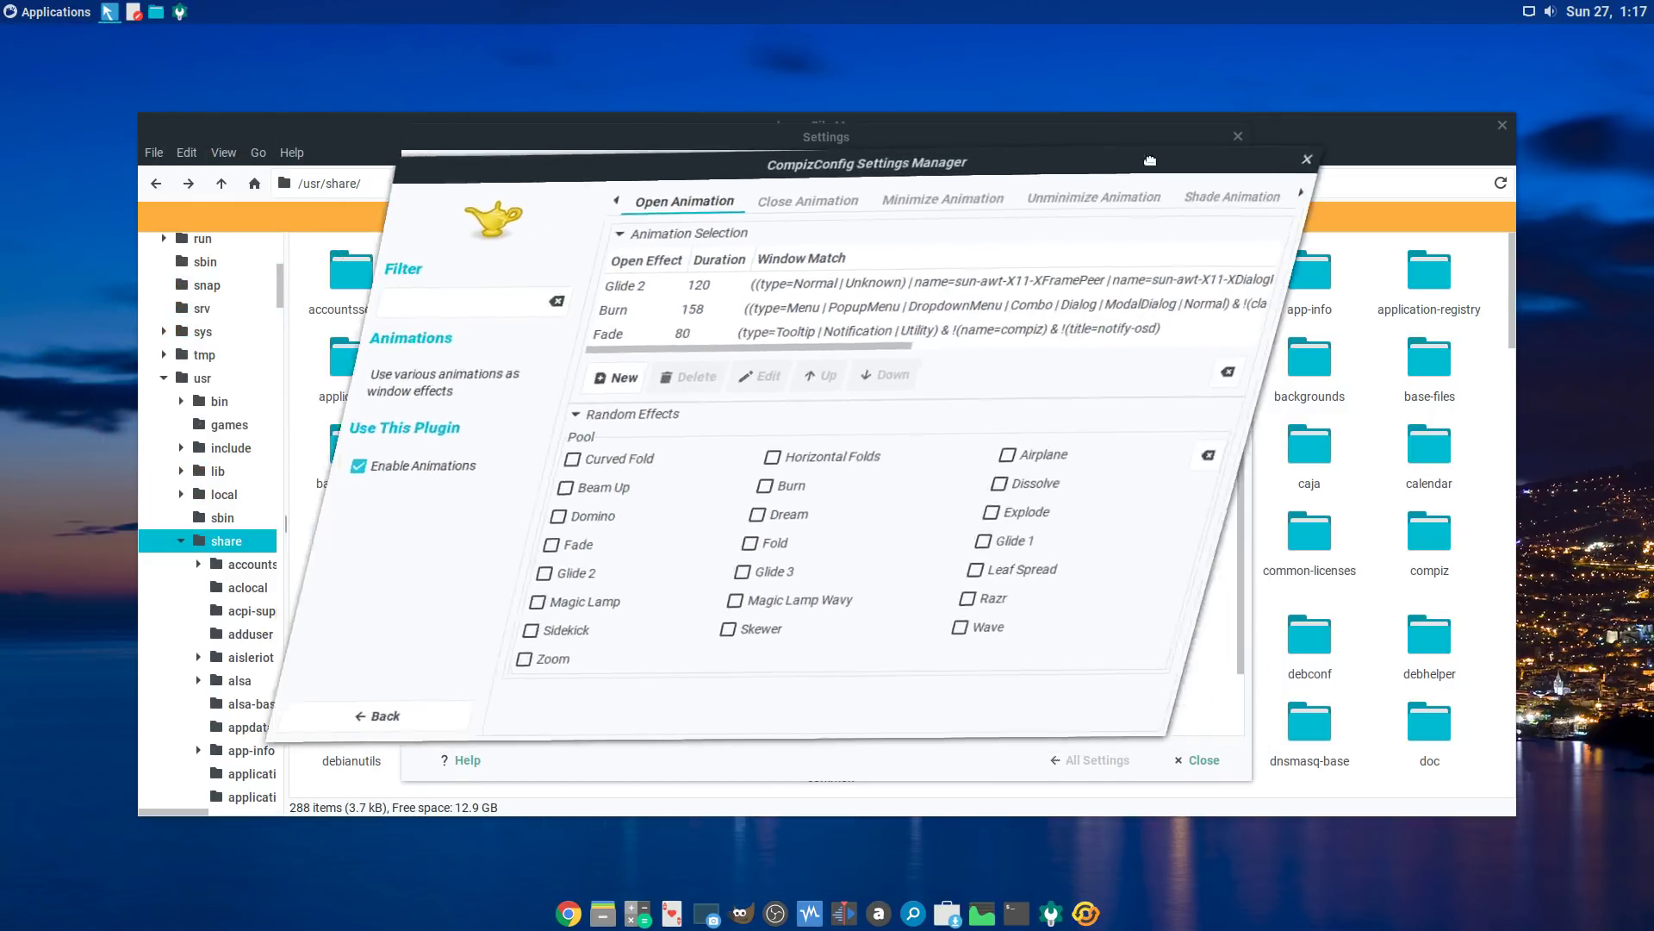
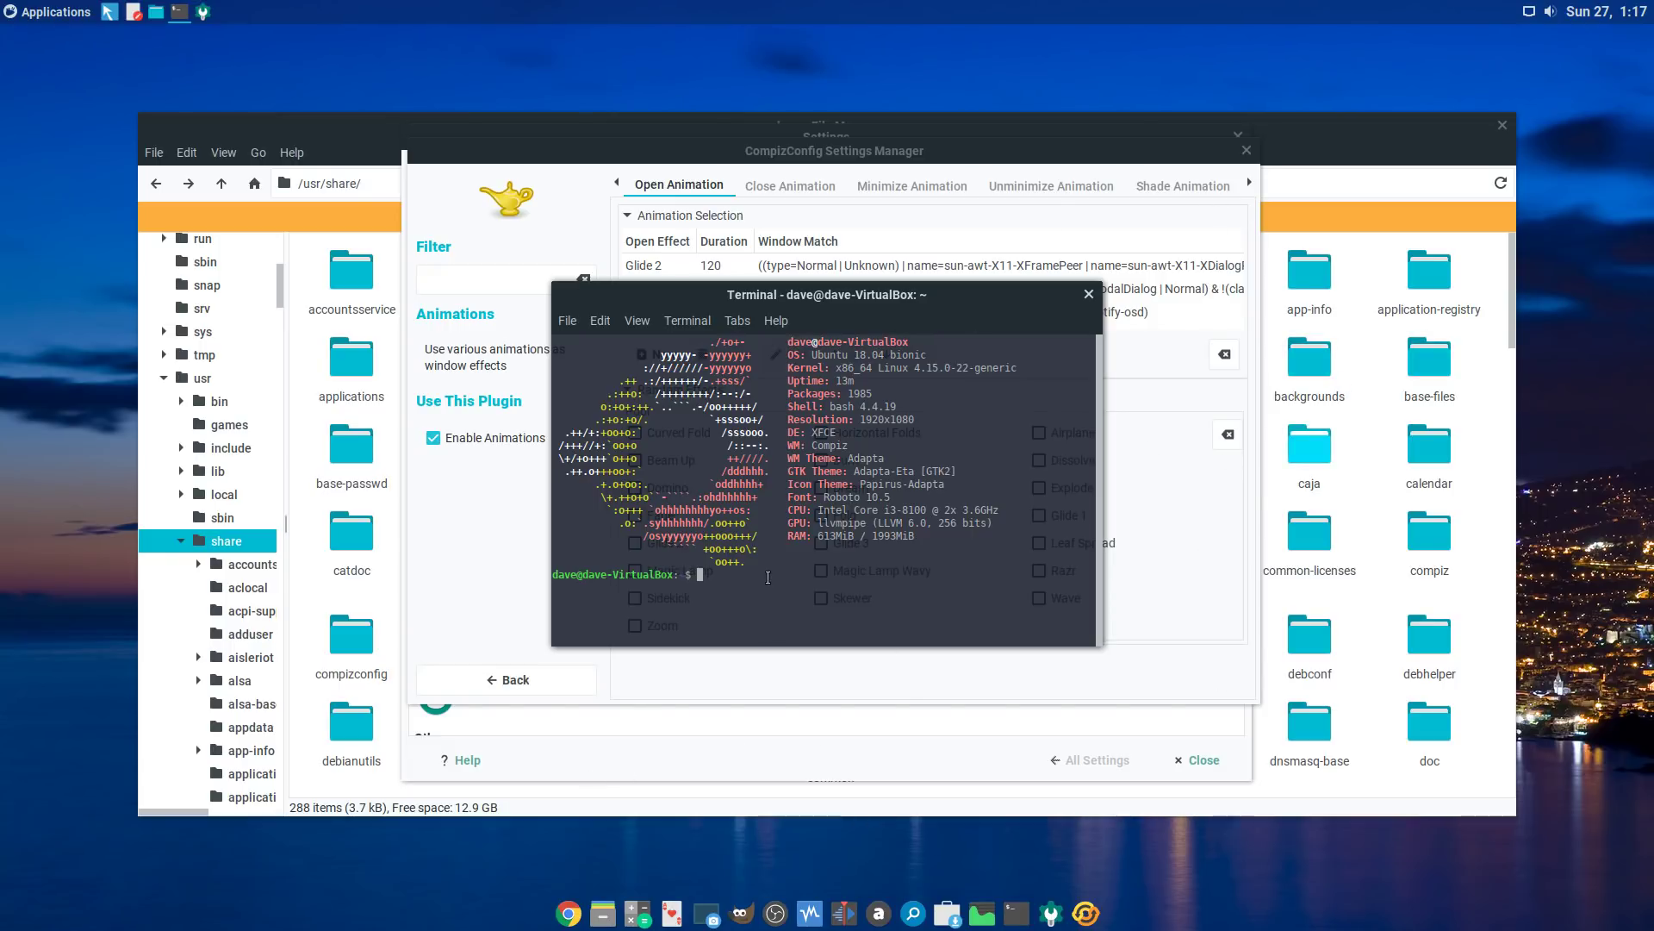
Step: Write the command compiz --replace at the terminal prompt as an example, correcting its spacing, and close the terminal without running it
type("compiz -- replace")
mouse_move(769, 294)
left_mouse_down()
mouse_move(783, 210)
mouse_move(741, 276)
left_mouse_up()
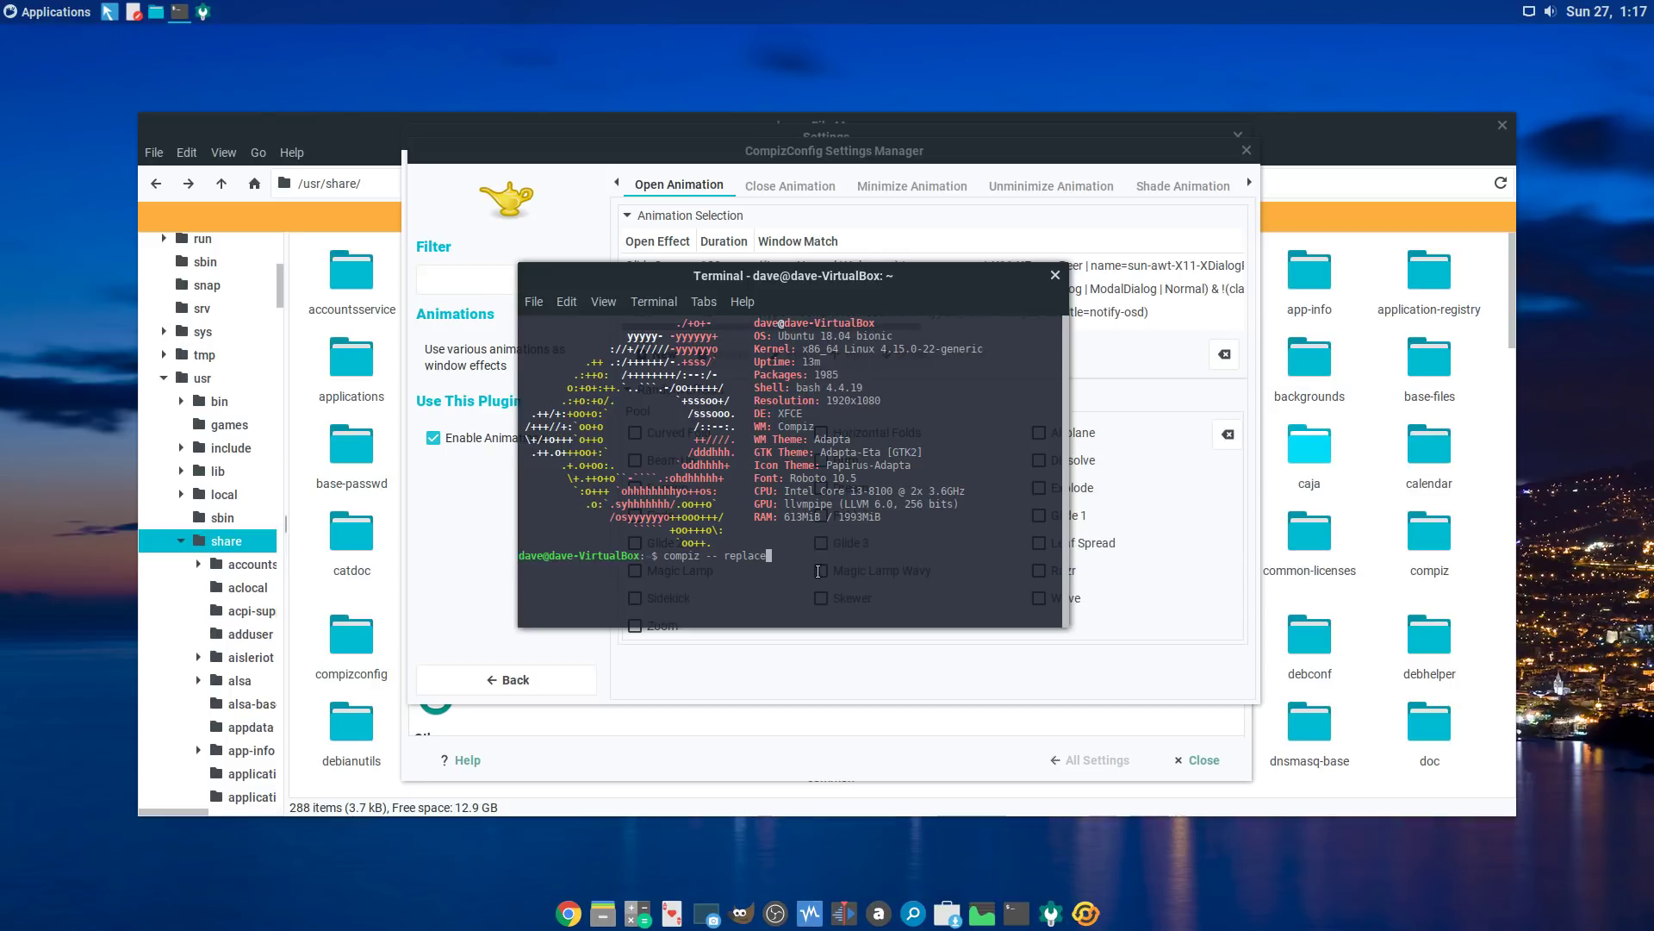
key("BackSpace")
key("BackSpace")
key("BackSpace")
key("BackSpace")
key("BackSpace")
key("BackSpace")
type("x")
type("replace")
left_click(1055, 275)
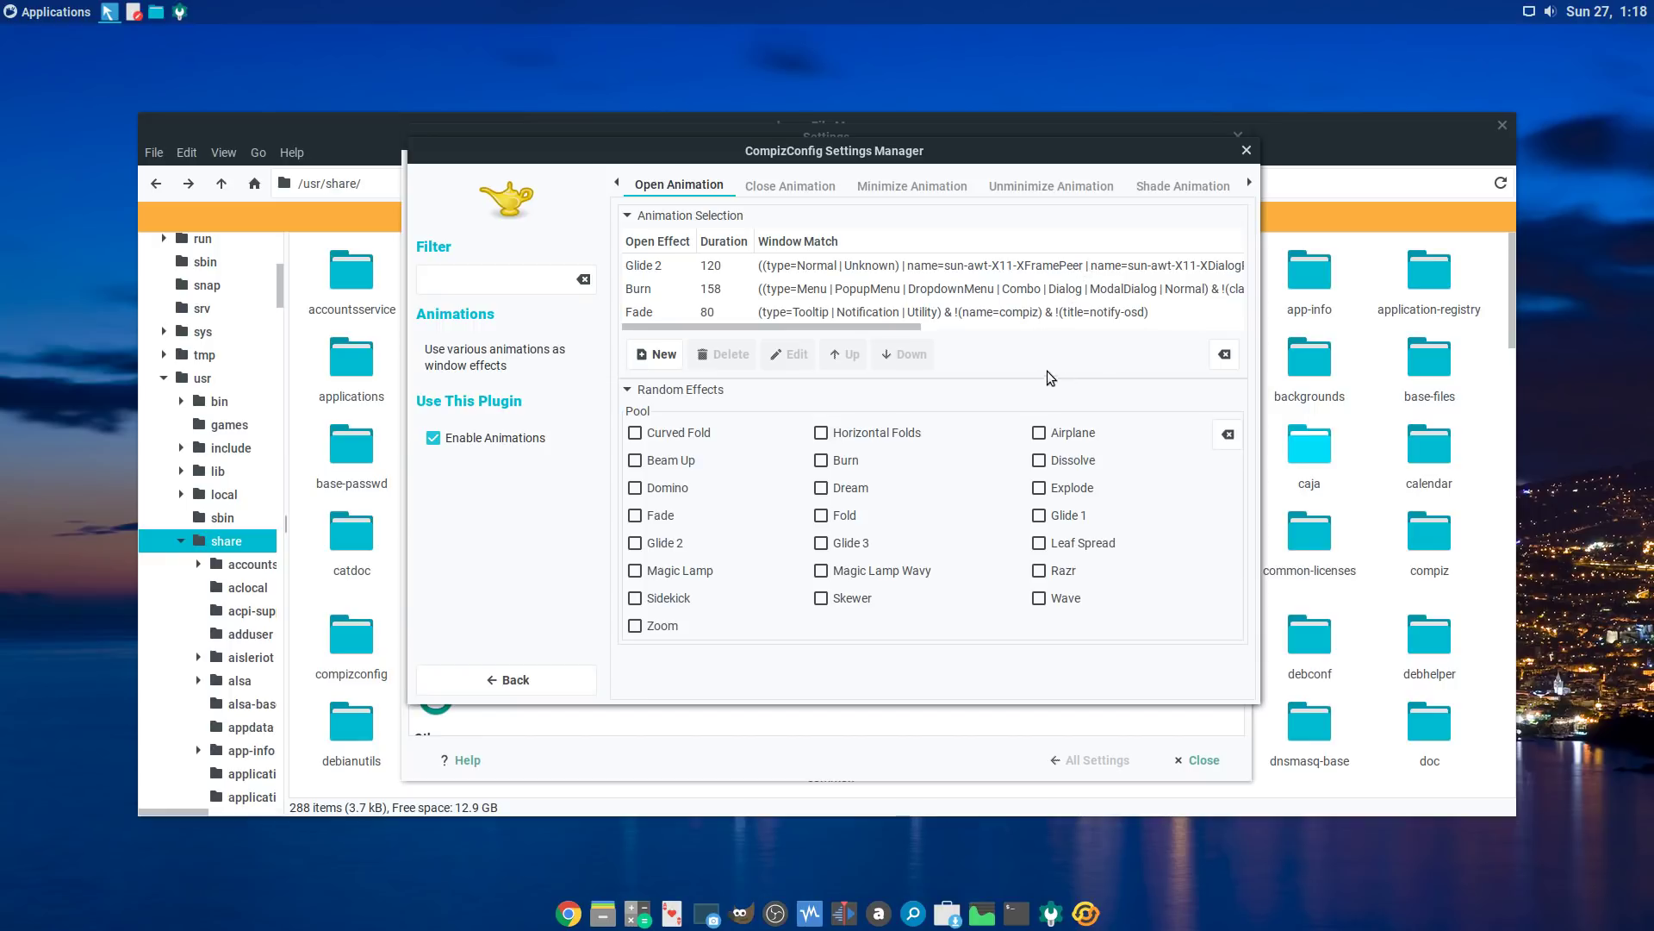
Step: Return to the plugin list, enable the Shift Switcher plugin under Window Management, and open its settings
left_click(517, 672)
scroll(1180, 444, "down", 5)
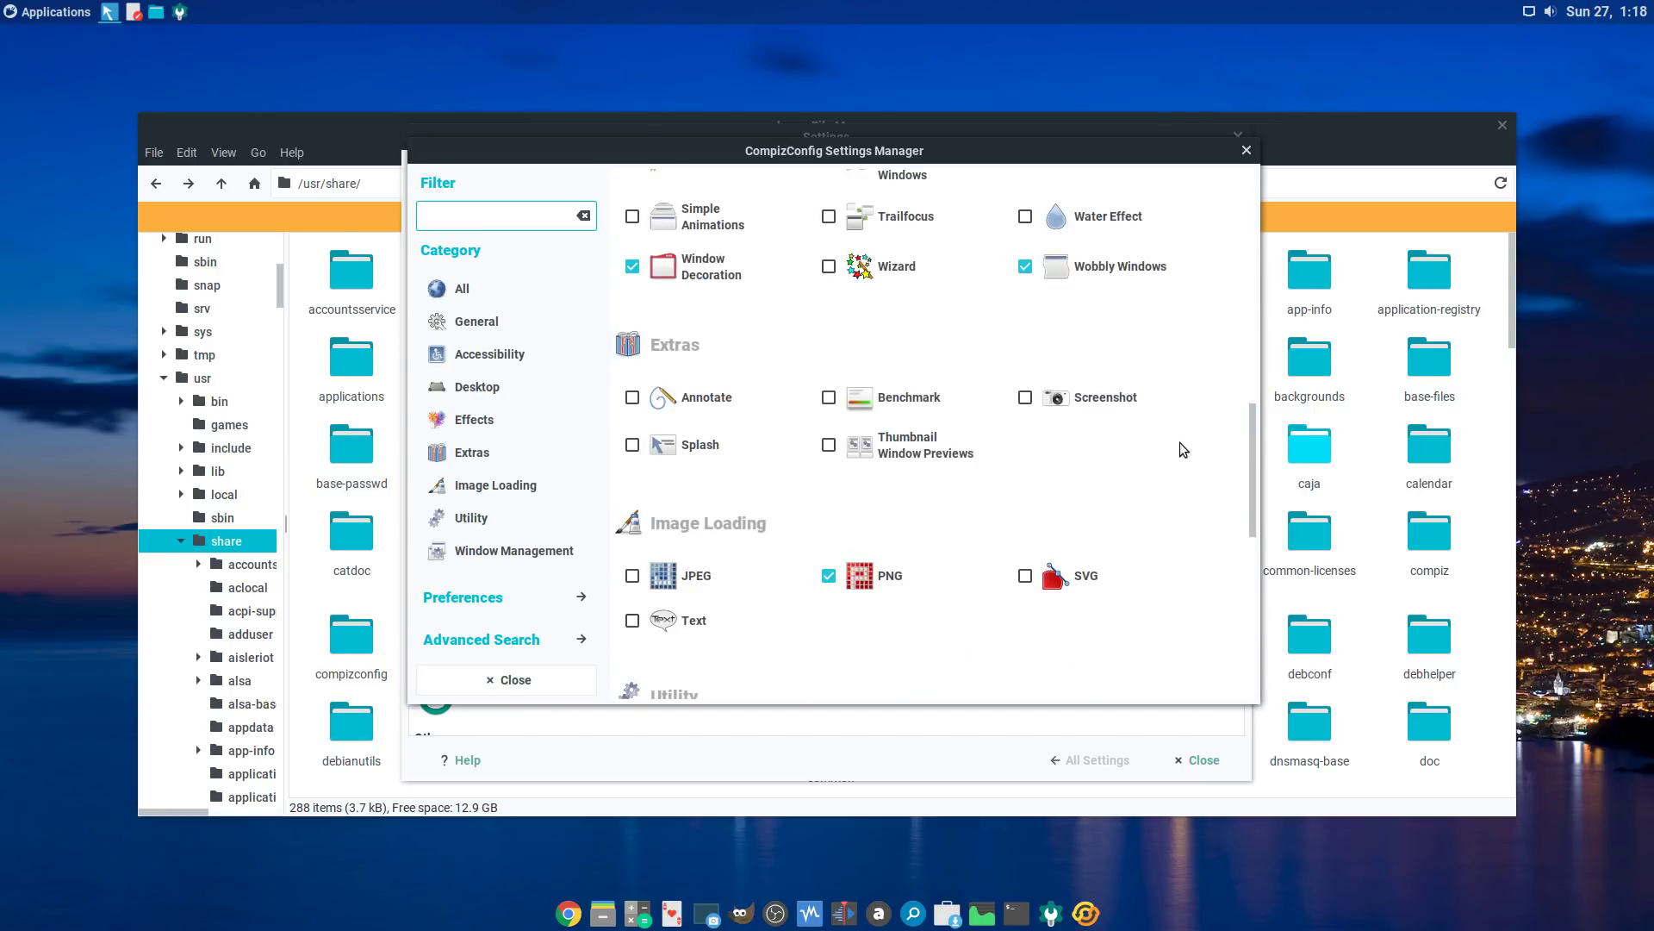
scroll(1182, 453, "down", 10)
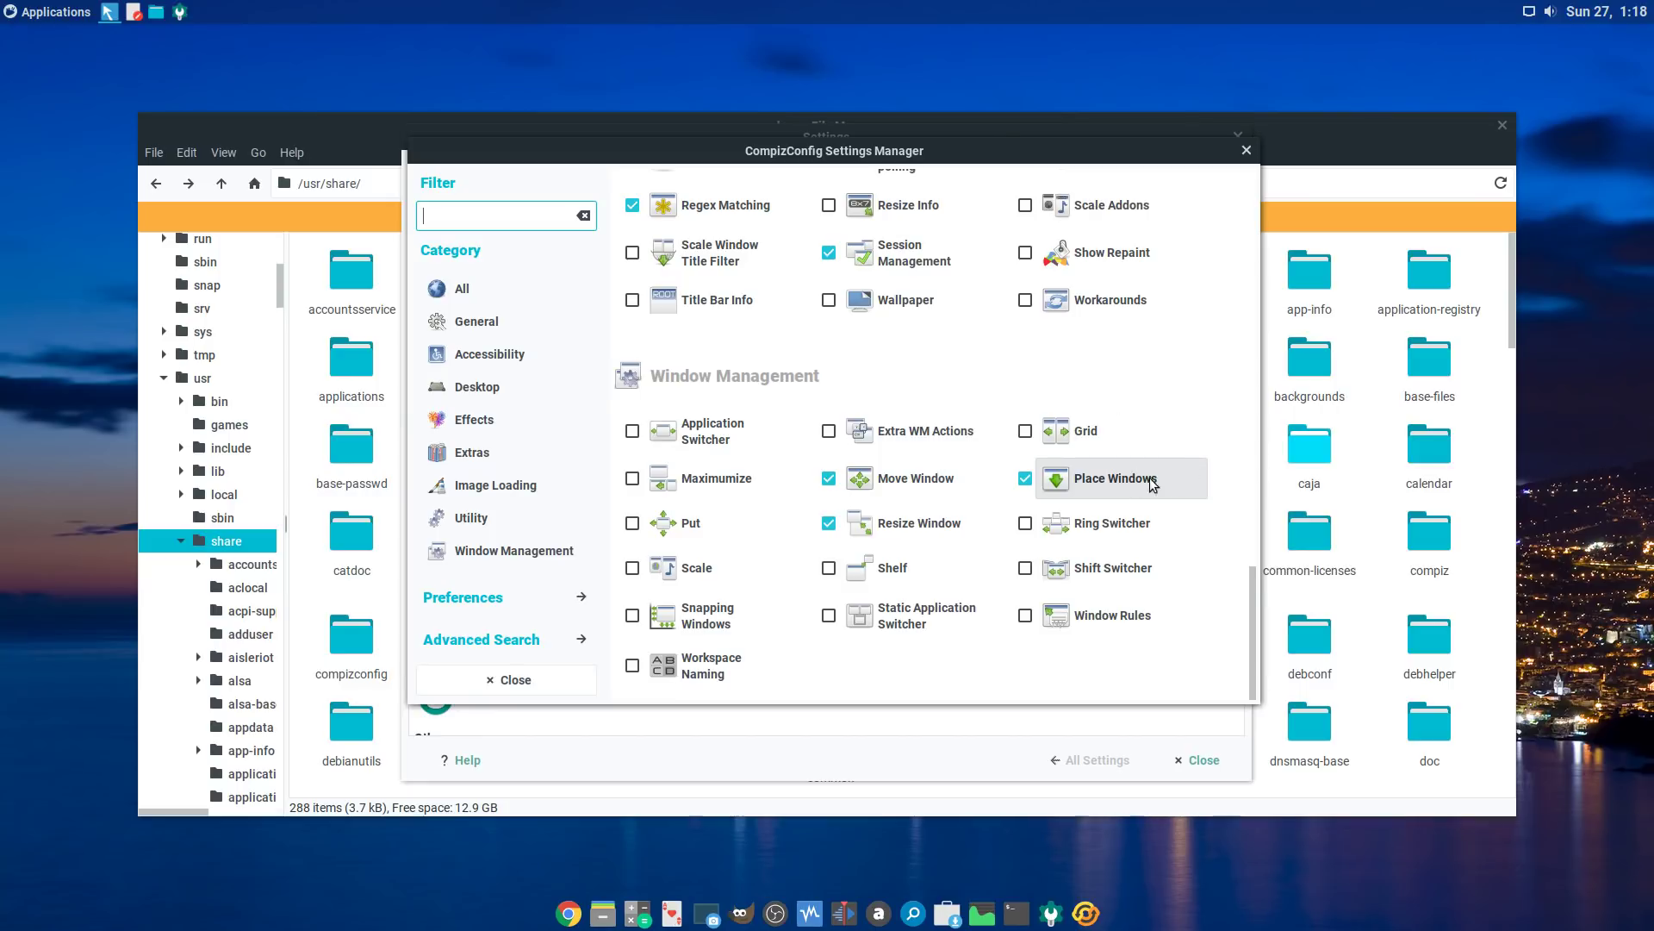
mouse_move(935, 151)
left_mouse_down()
mouse_move(1029, 155)
mouse_move(862, 168)
mouse_move(913, 138)
mouse_move(942, 153)
left_mouse_up()
scroll(973, 259, "up", 3)
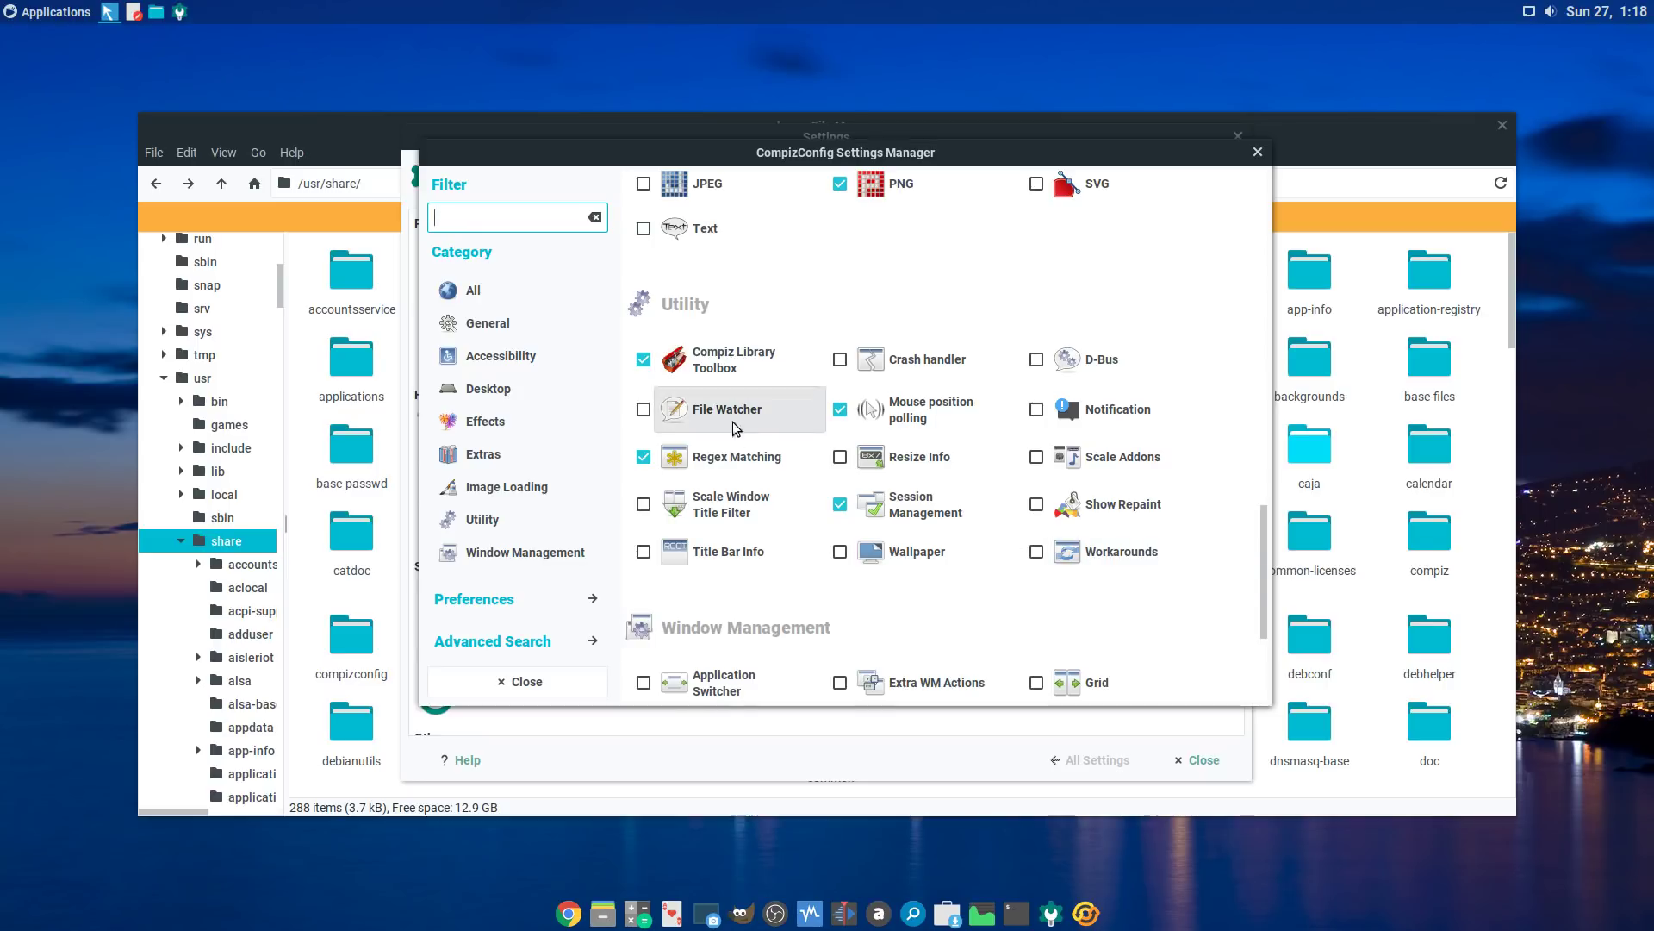
scroll(1196, 511, "down", 3)
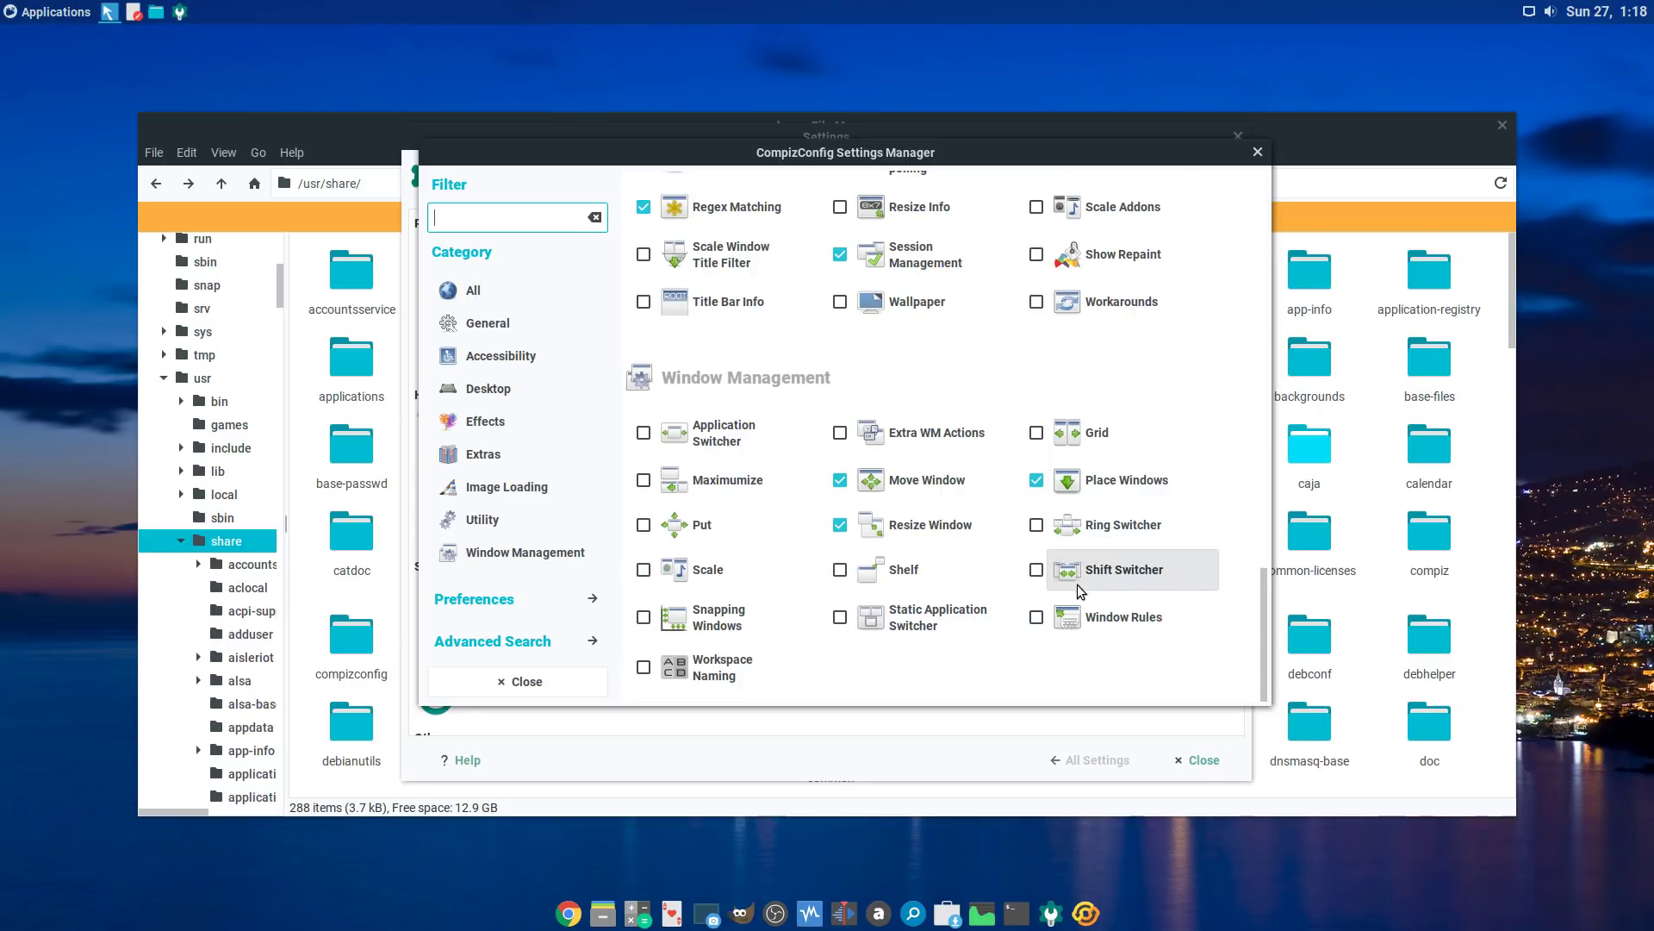
left_click(1037, 569)
left_click(1120, 569)
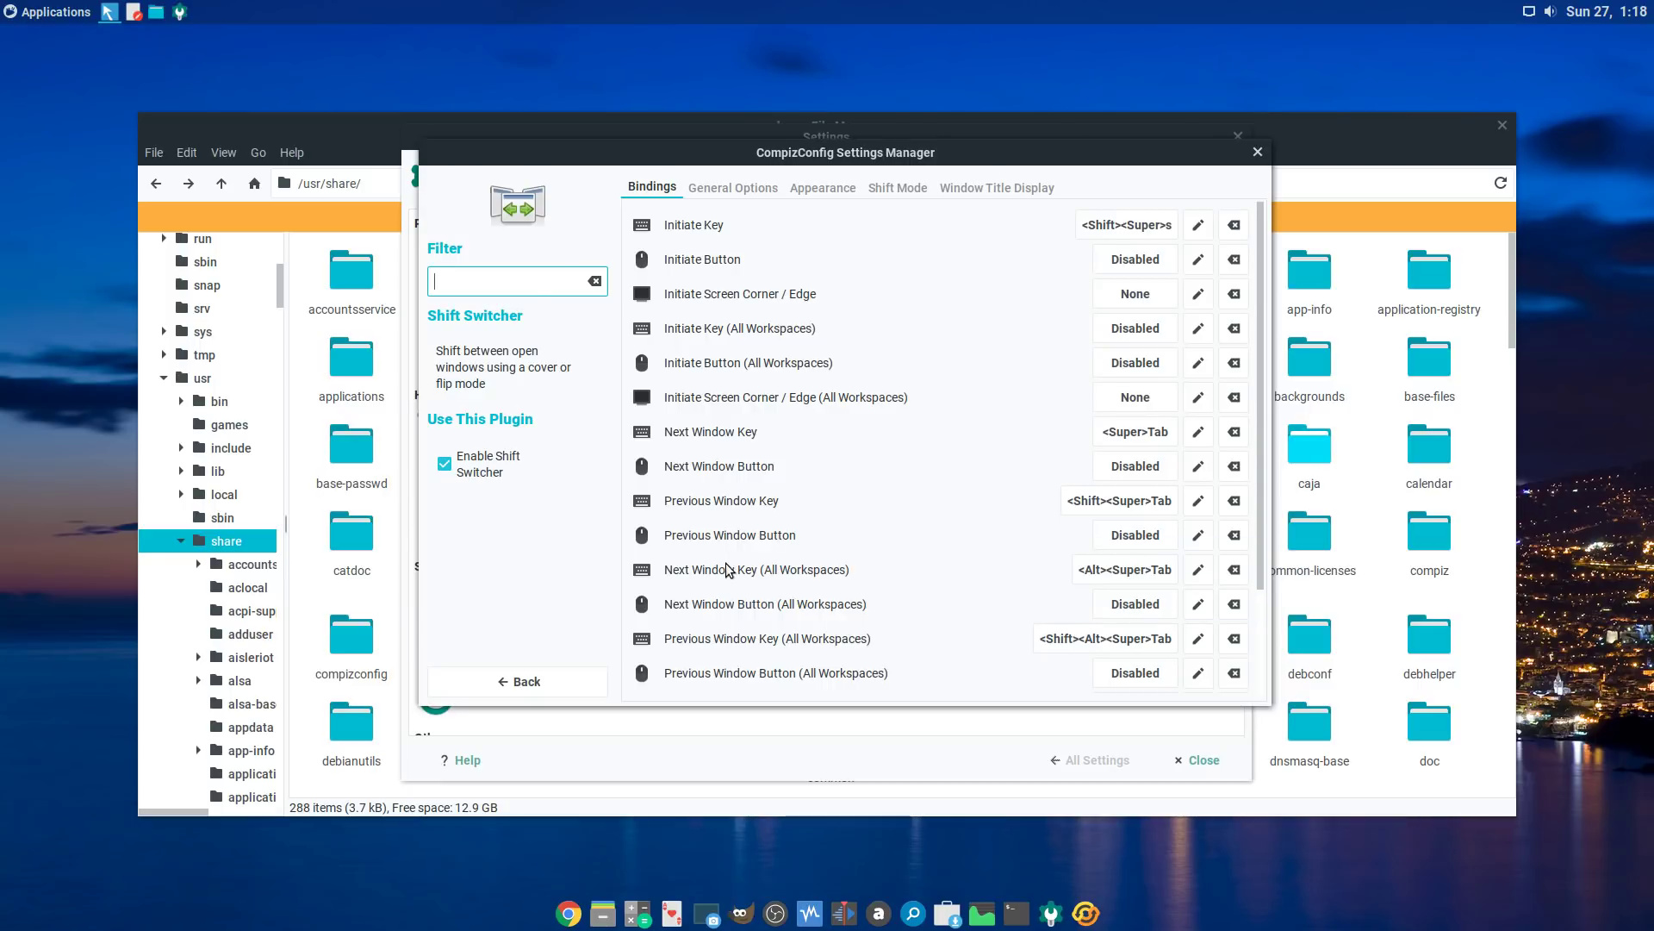
Step: Set the Shift Switcher's Next Window Key binding to Alt+Tab by grabbing the key combination
scroll(743, 448, "down", 3)
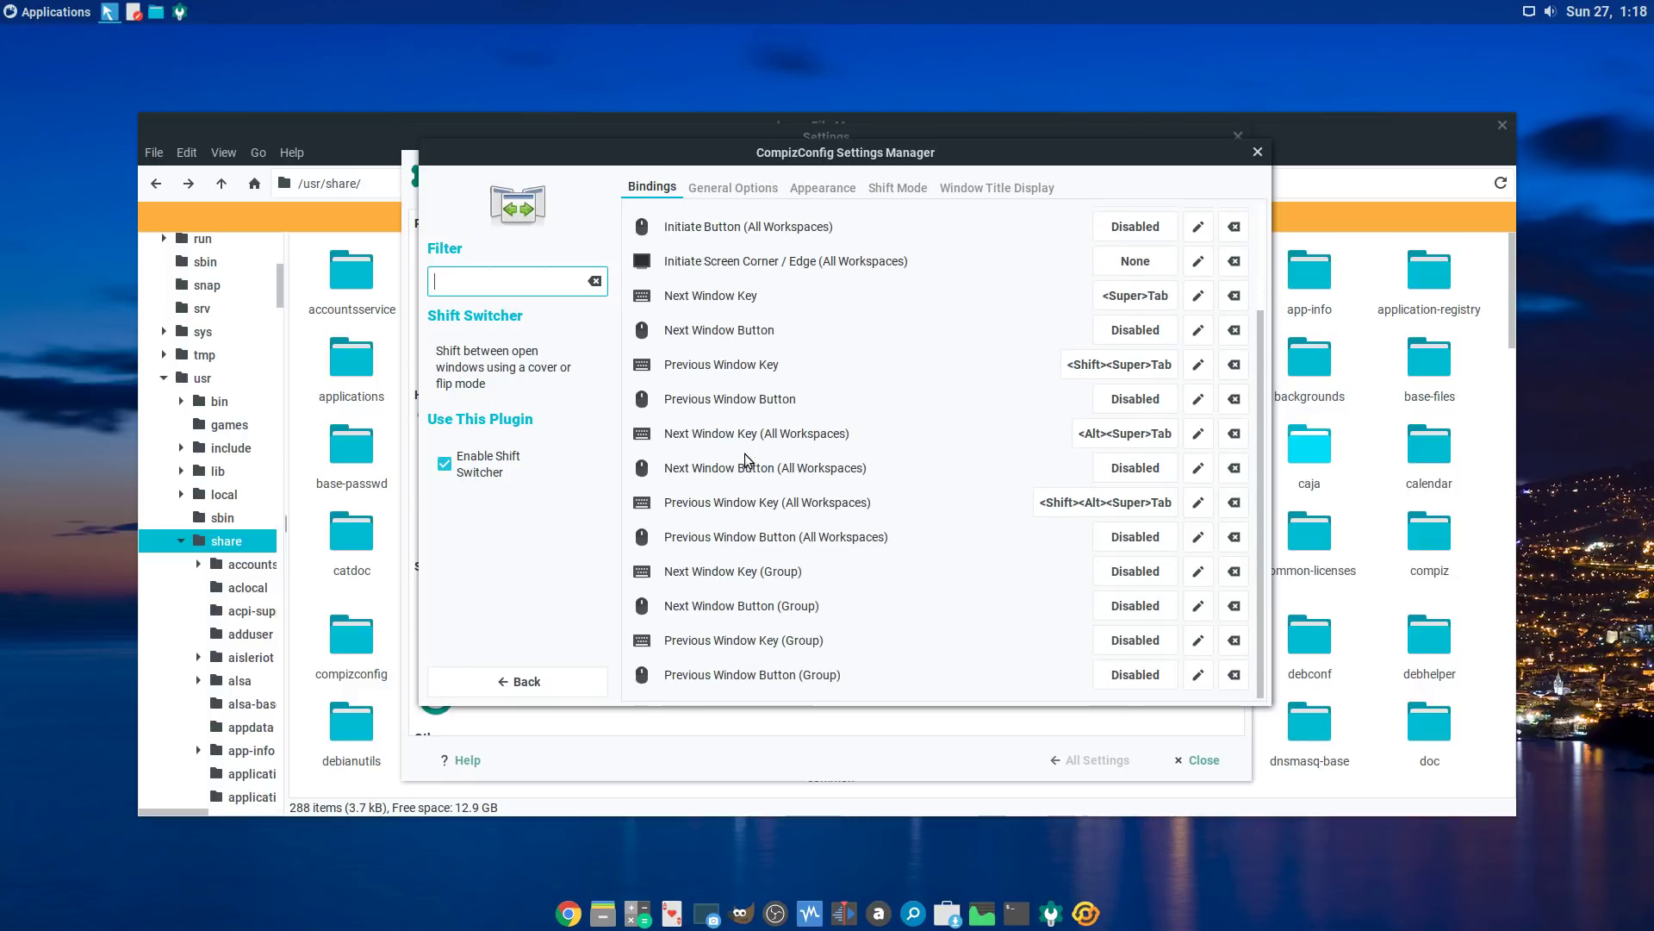
scroll(759, 535, "up", 3)
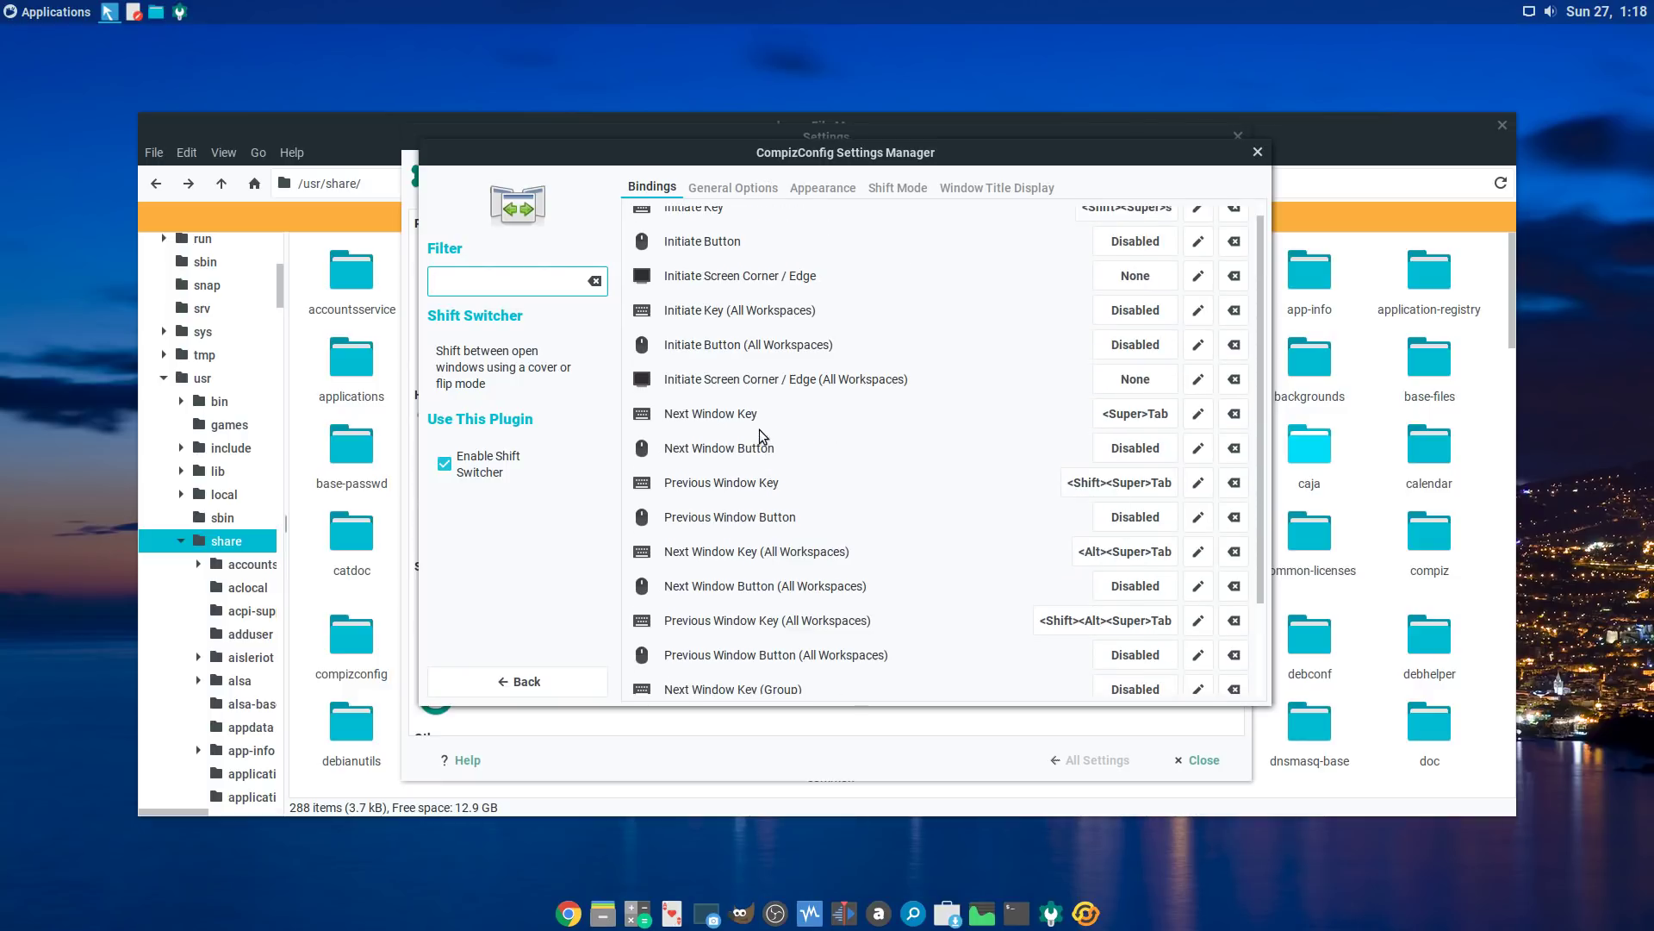
left_click(1113, 416)
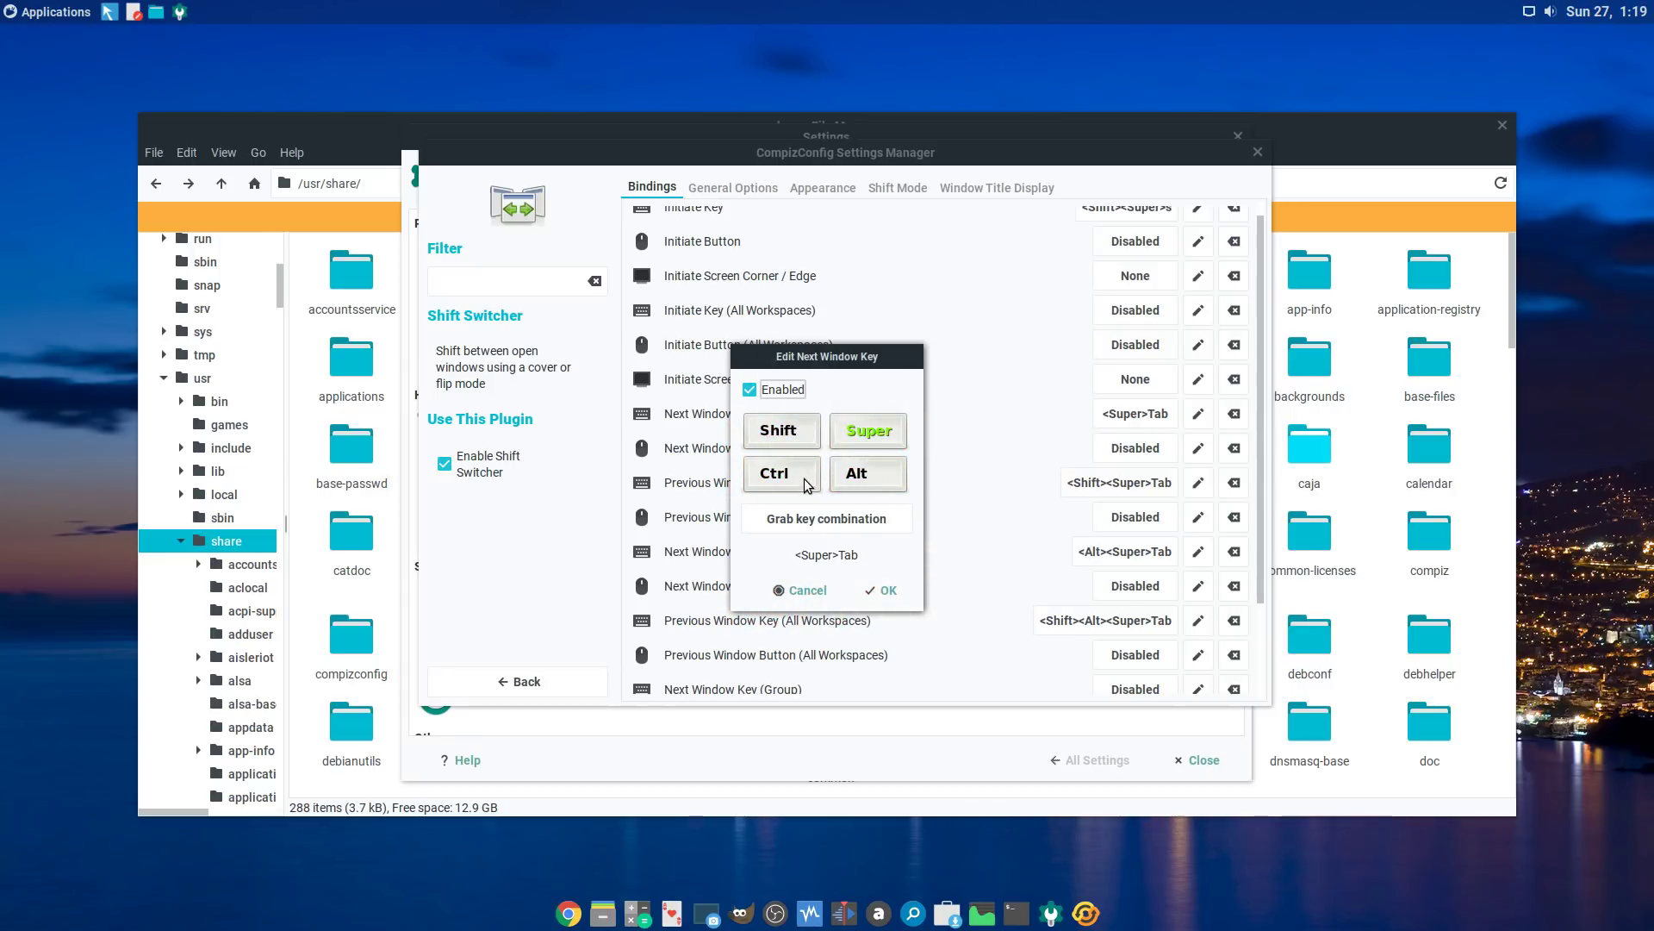
left_click(866, 474)
left_click(859, 526)
key("alt+Tab")
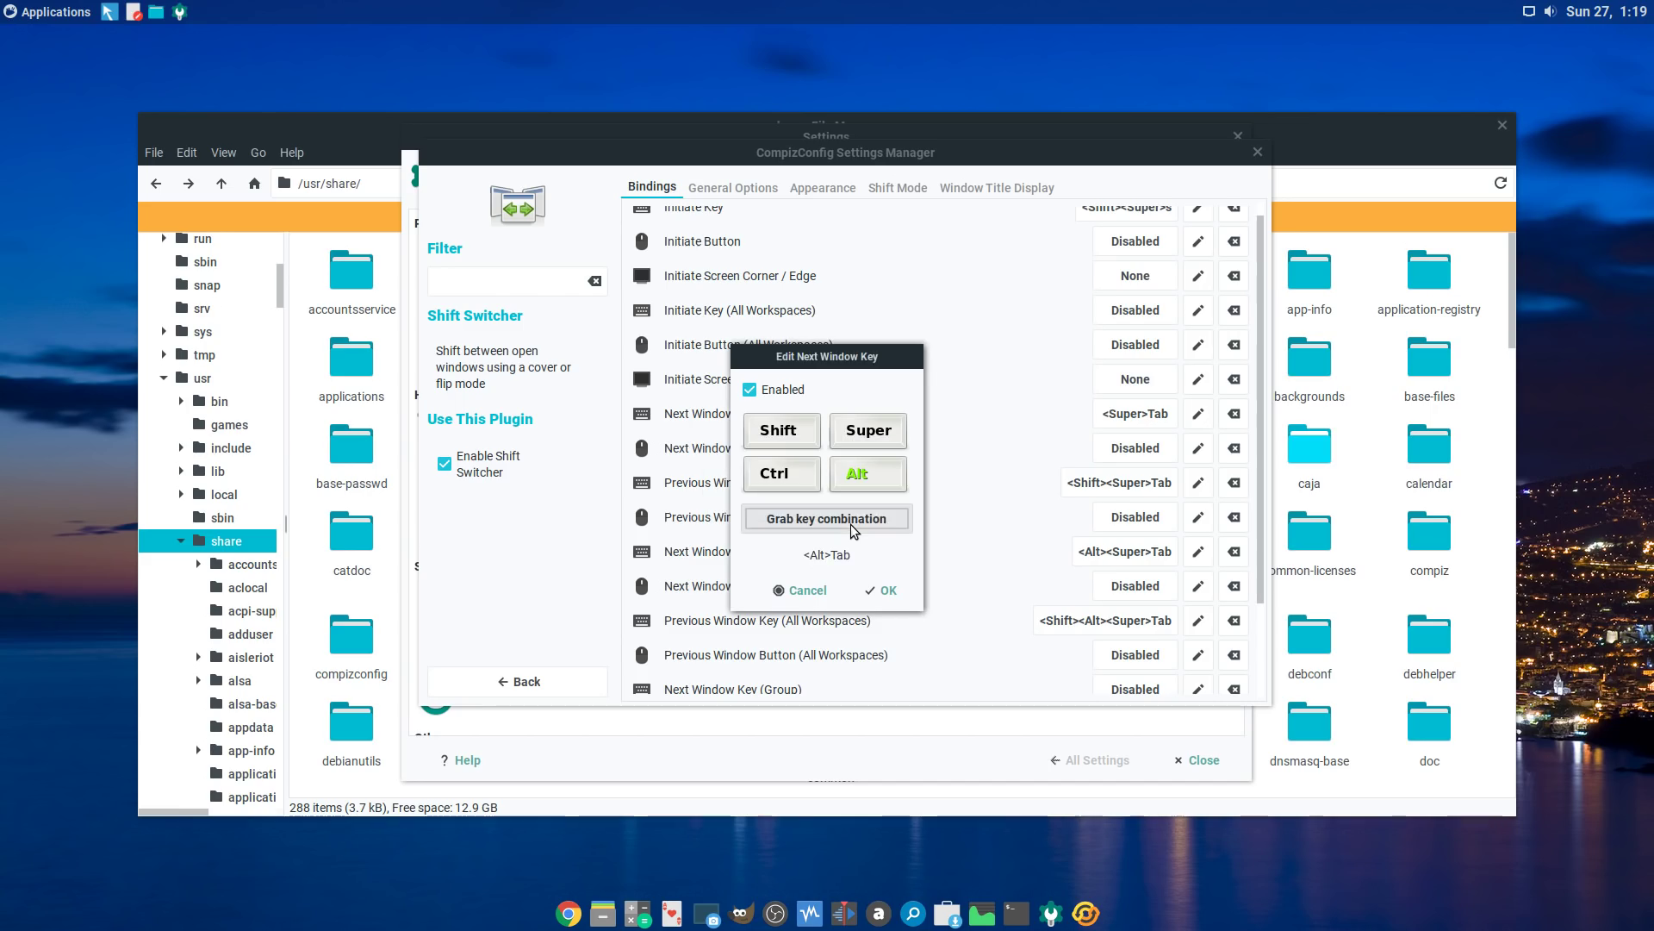
left_click(883, 591)
Step: Test the Shift Switcher by cycling through the open windows and return to the CompizConfig window
key("alt+Tab")
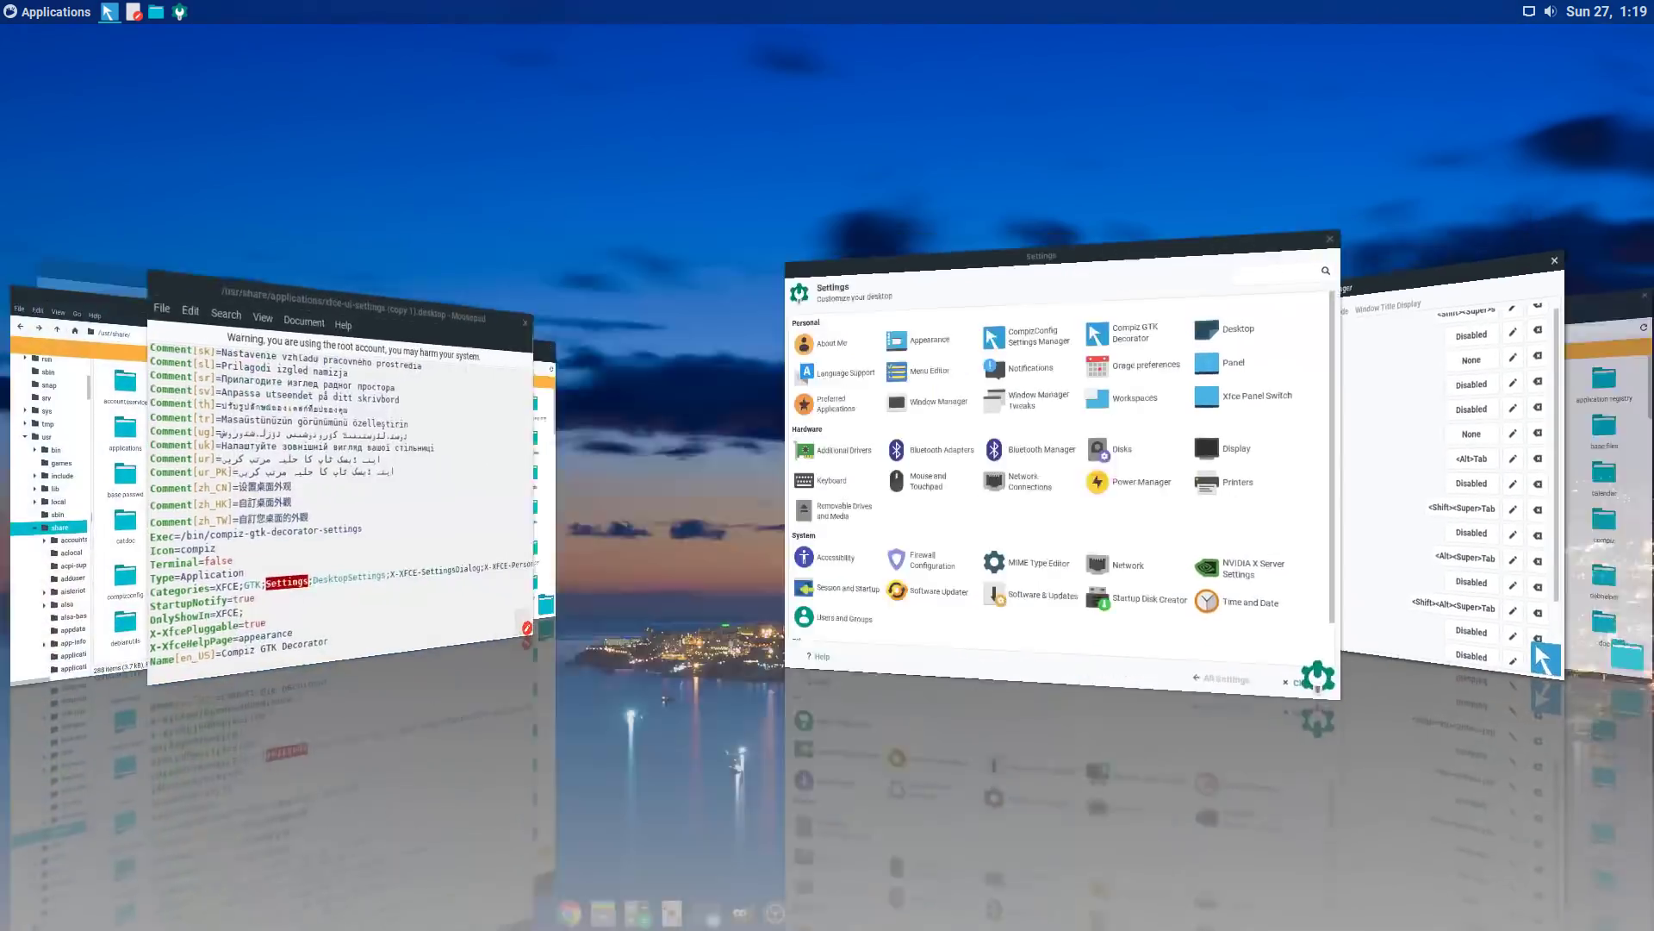
key("alt+Tab")
key("alt+Tab")
key("alt+Tab")
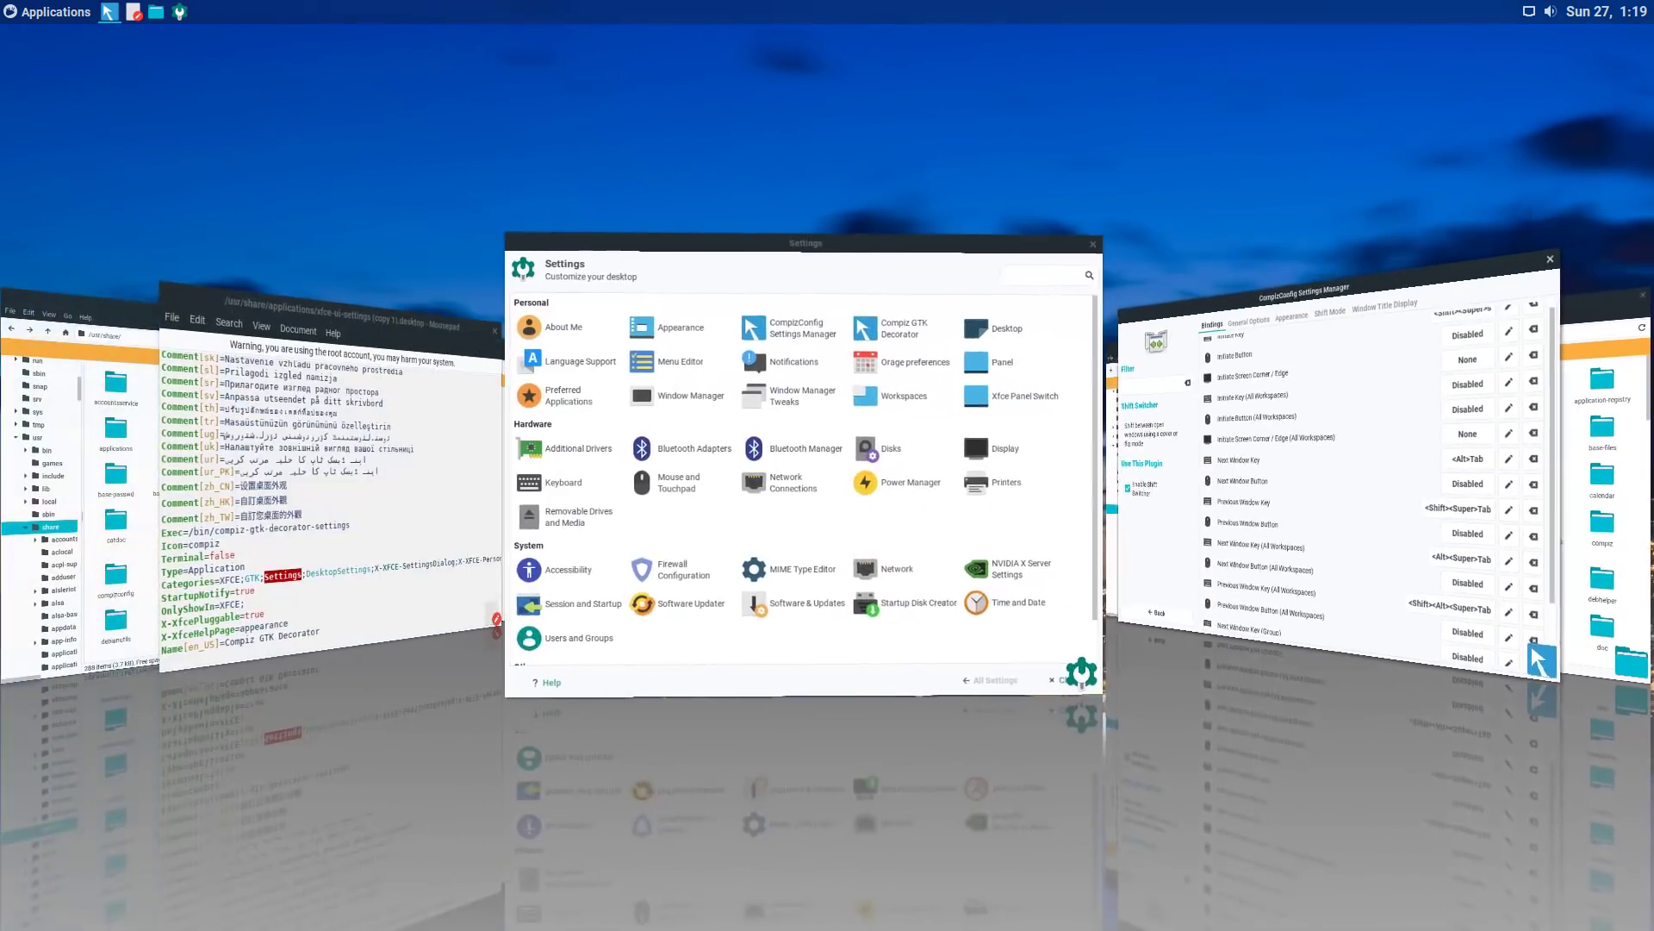
key("alt+Tab")
key("alt+Tab")
key("alt+Tab")
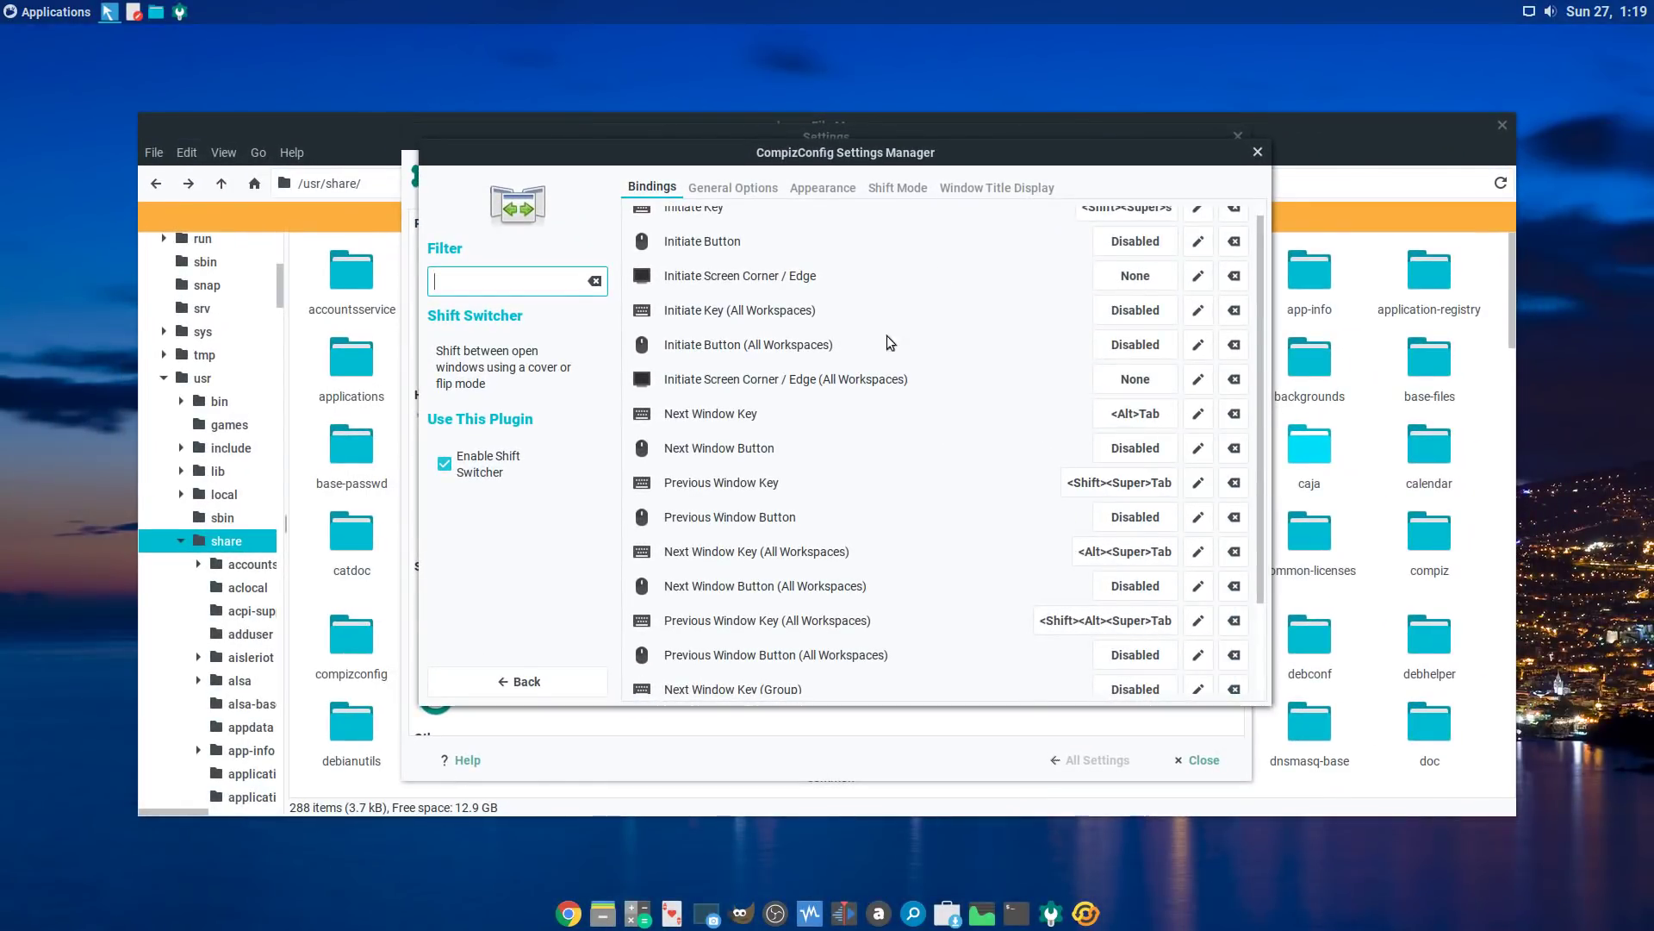
Step: Expand the Shift Switcher's reflection settings under Appearance and preview the switcher by cycling through the open windows
left_click(836, 188)
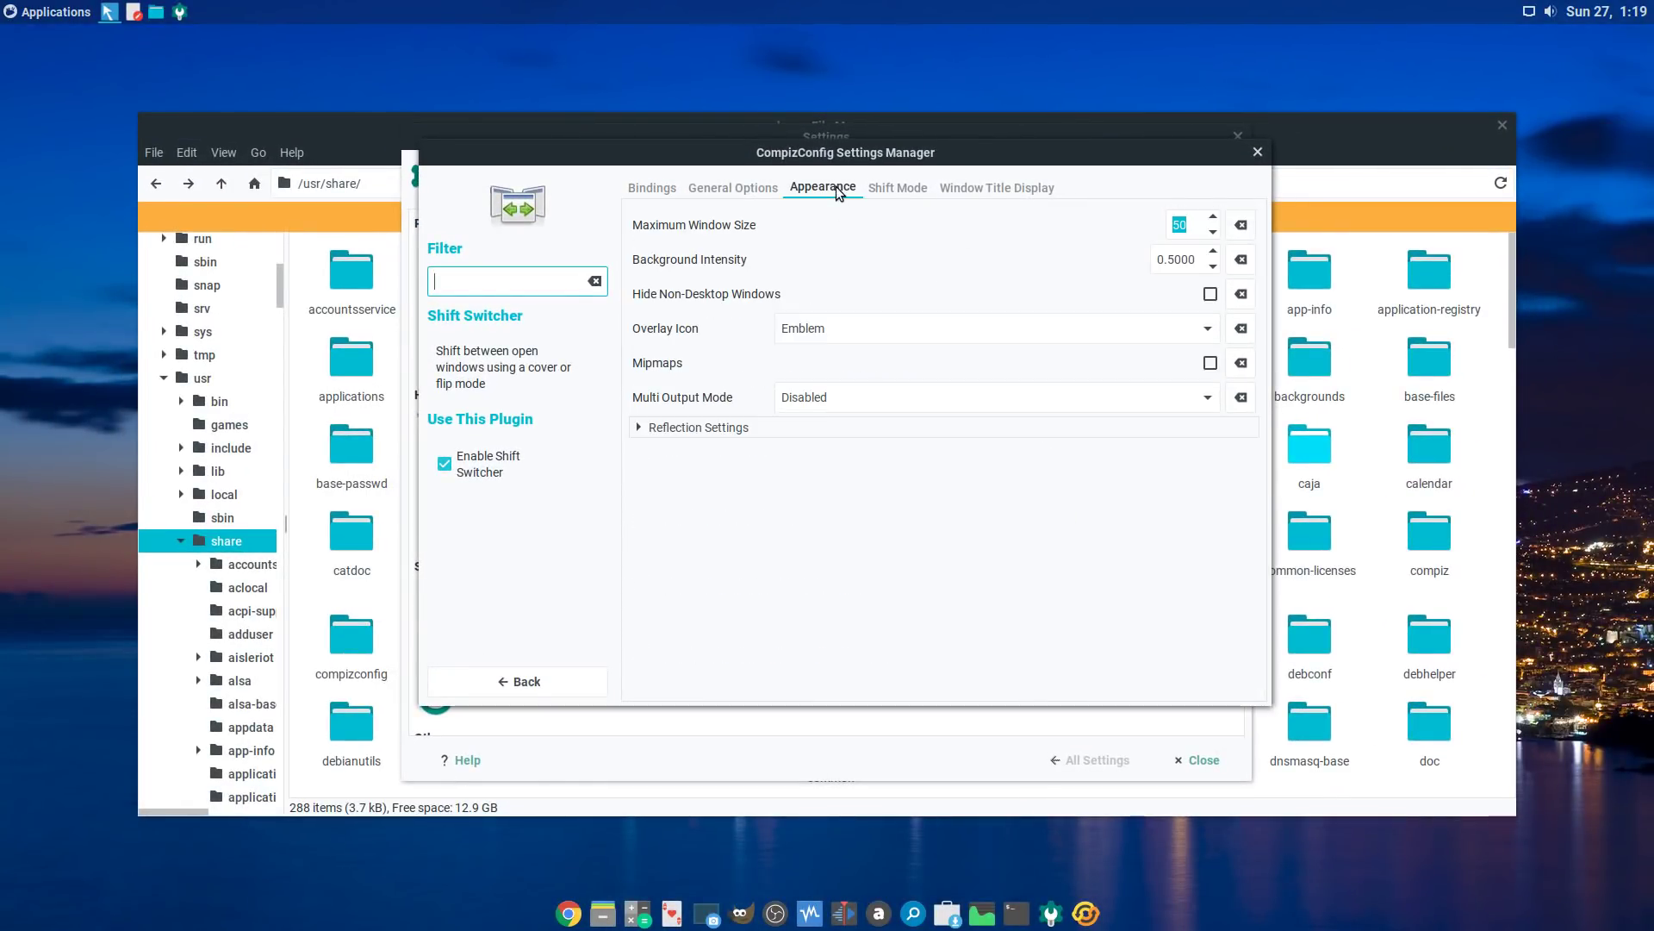
left_click(663, 428)
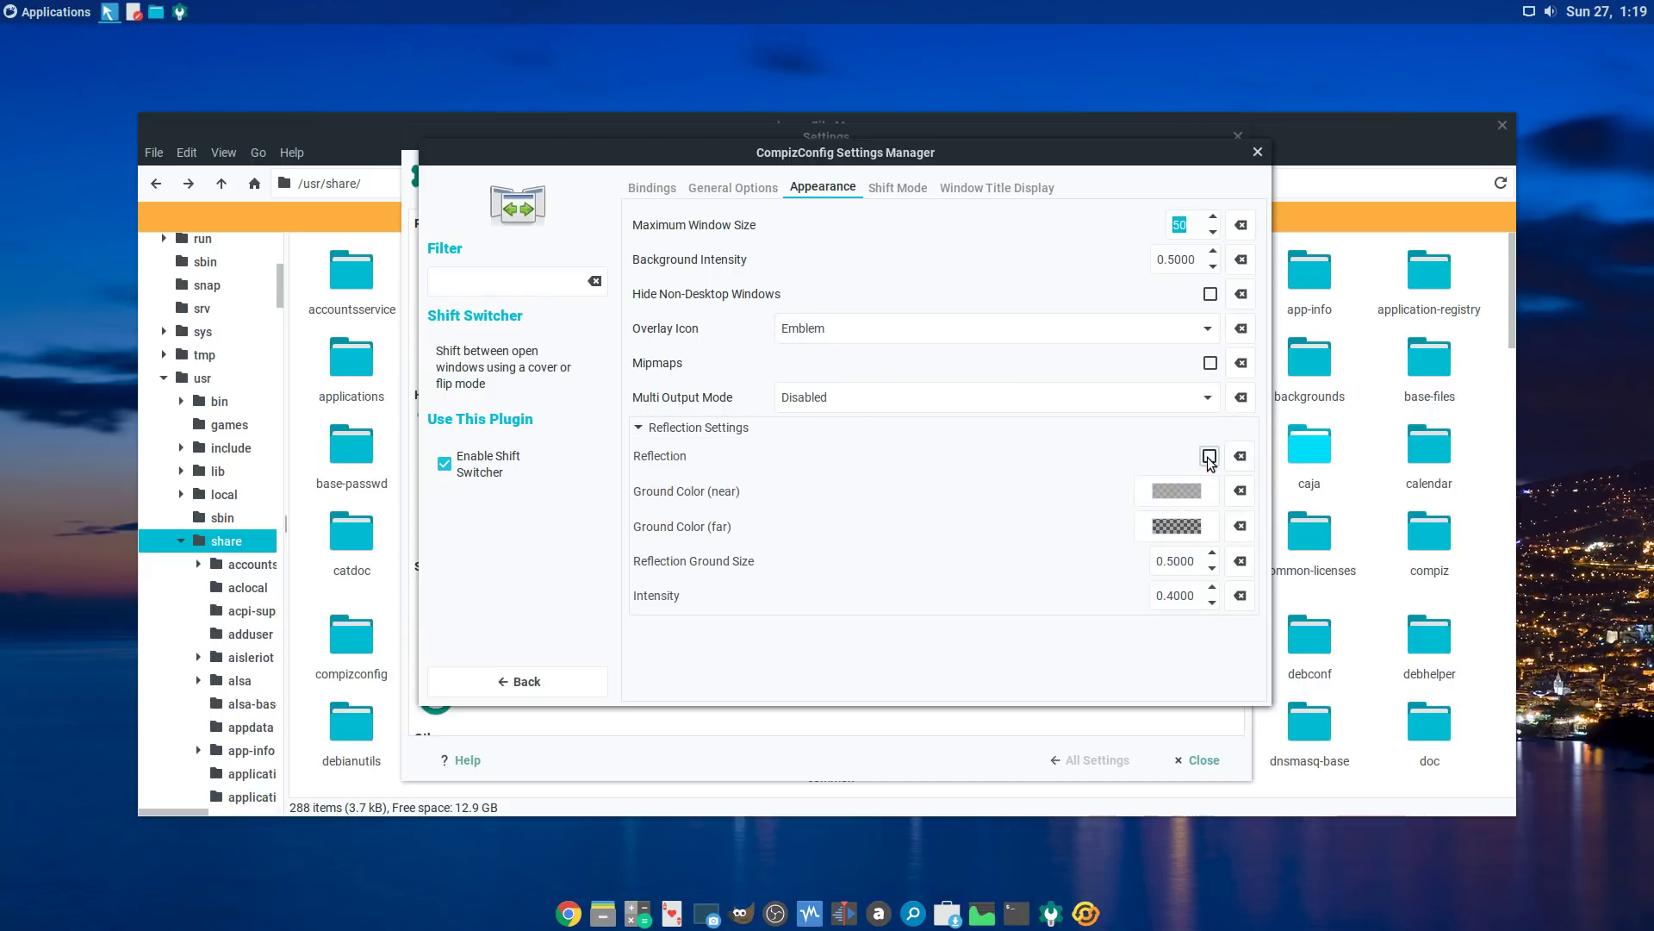
key("super+Tab")
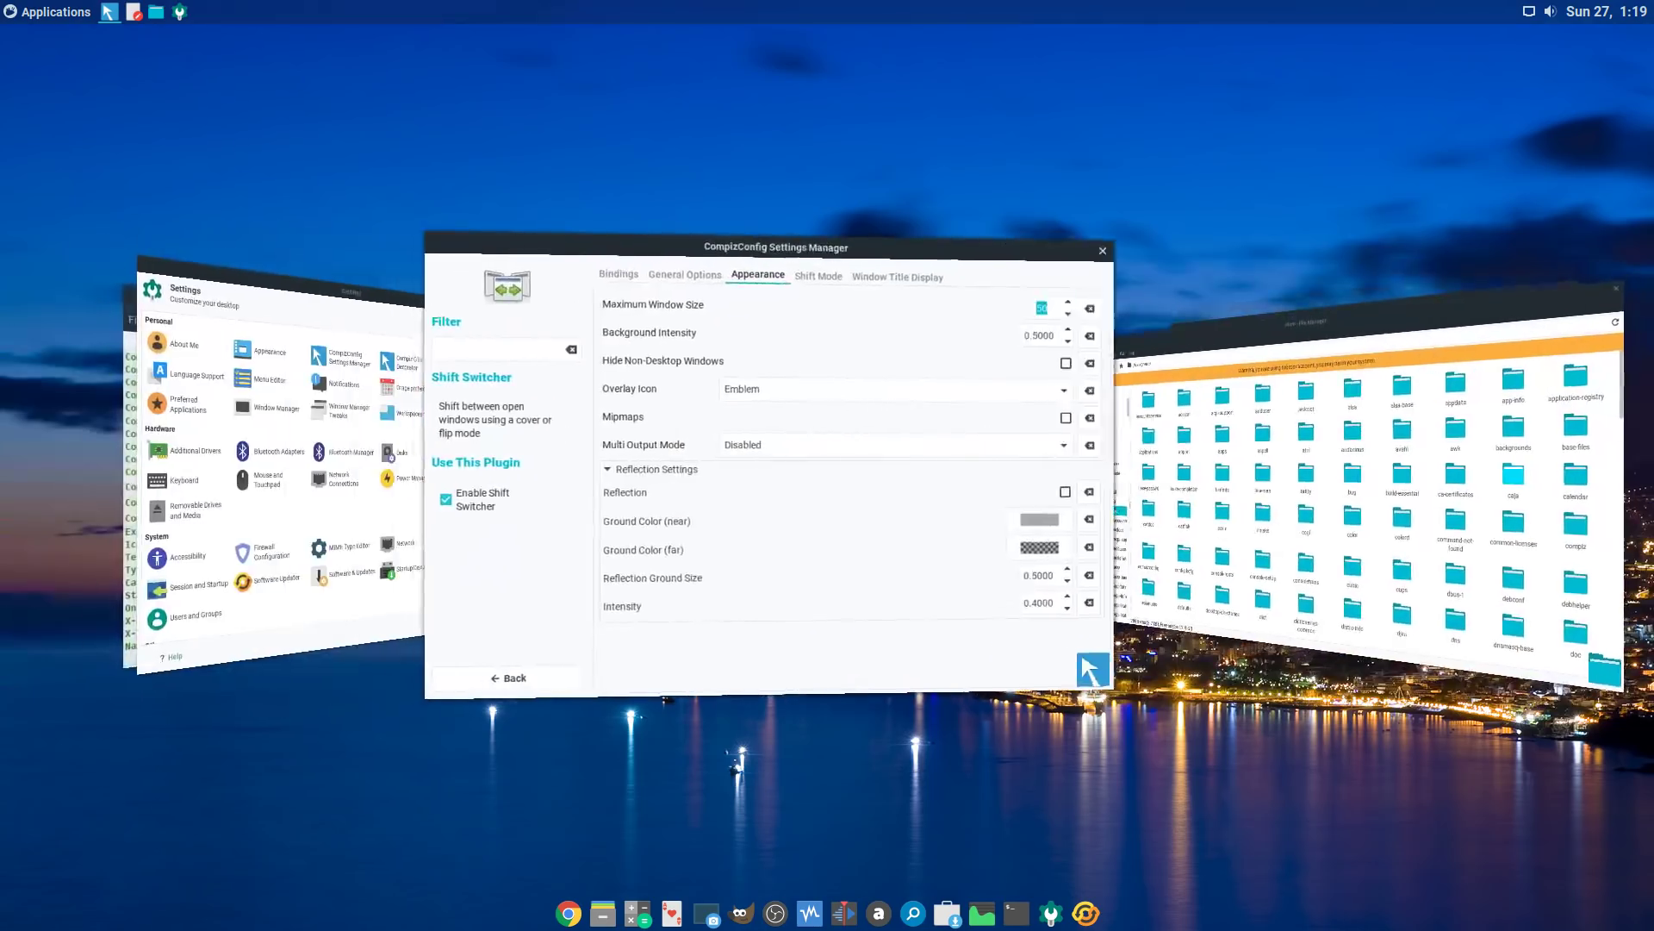
key("super+Tab")
key("super+Tab")
key("super+Tab")
key("super+Tab")
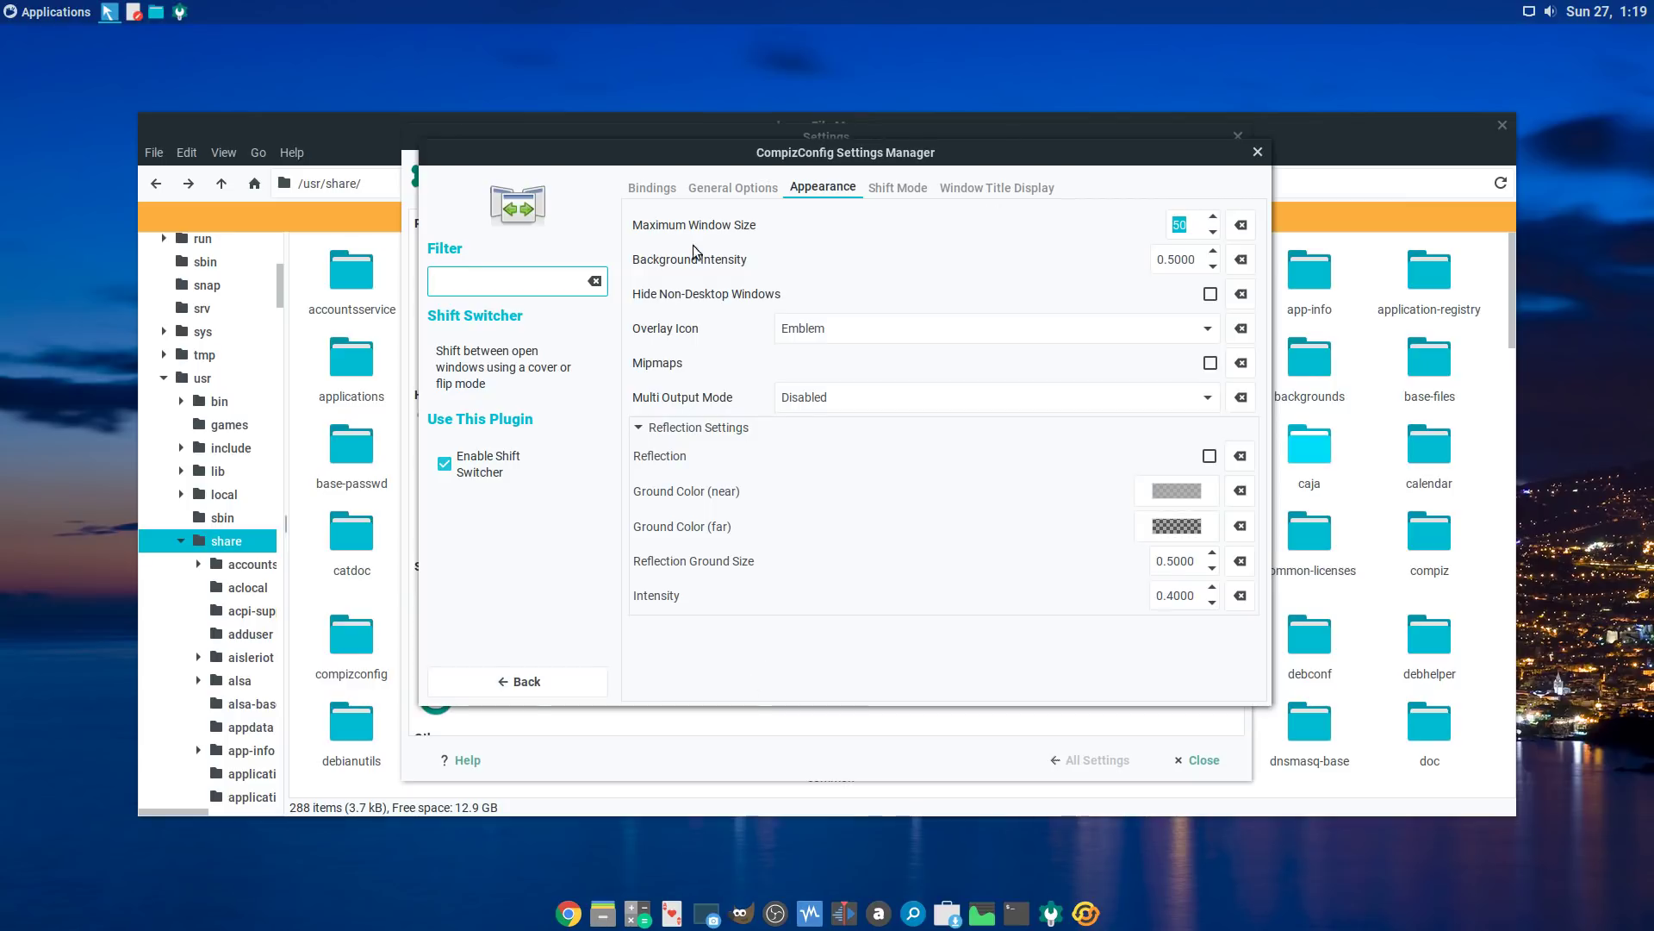
Step: Return to the plugin list and look through the categories from Window Management back up to General
left_click(550, 684)
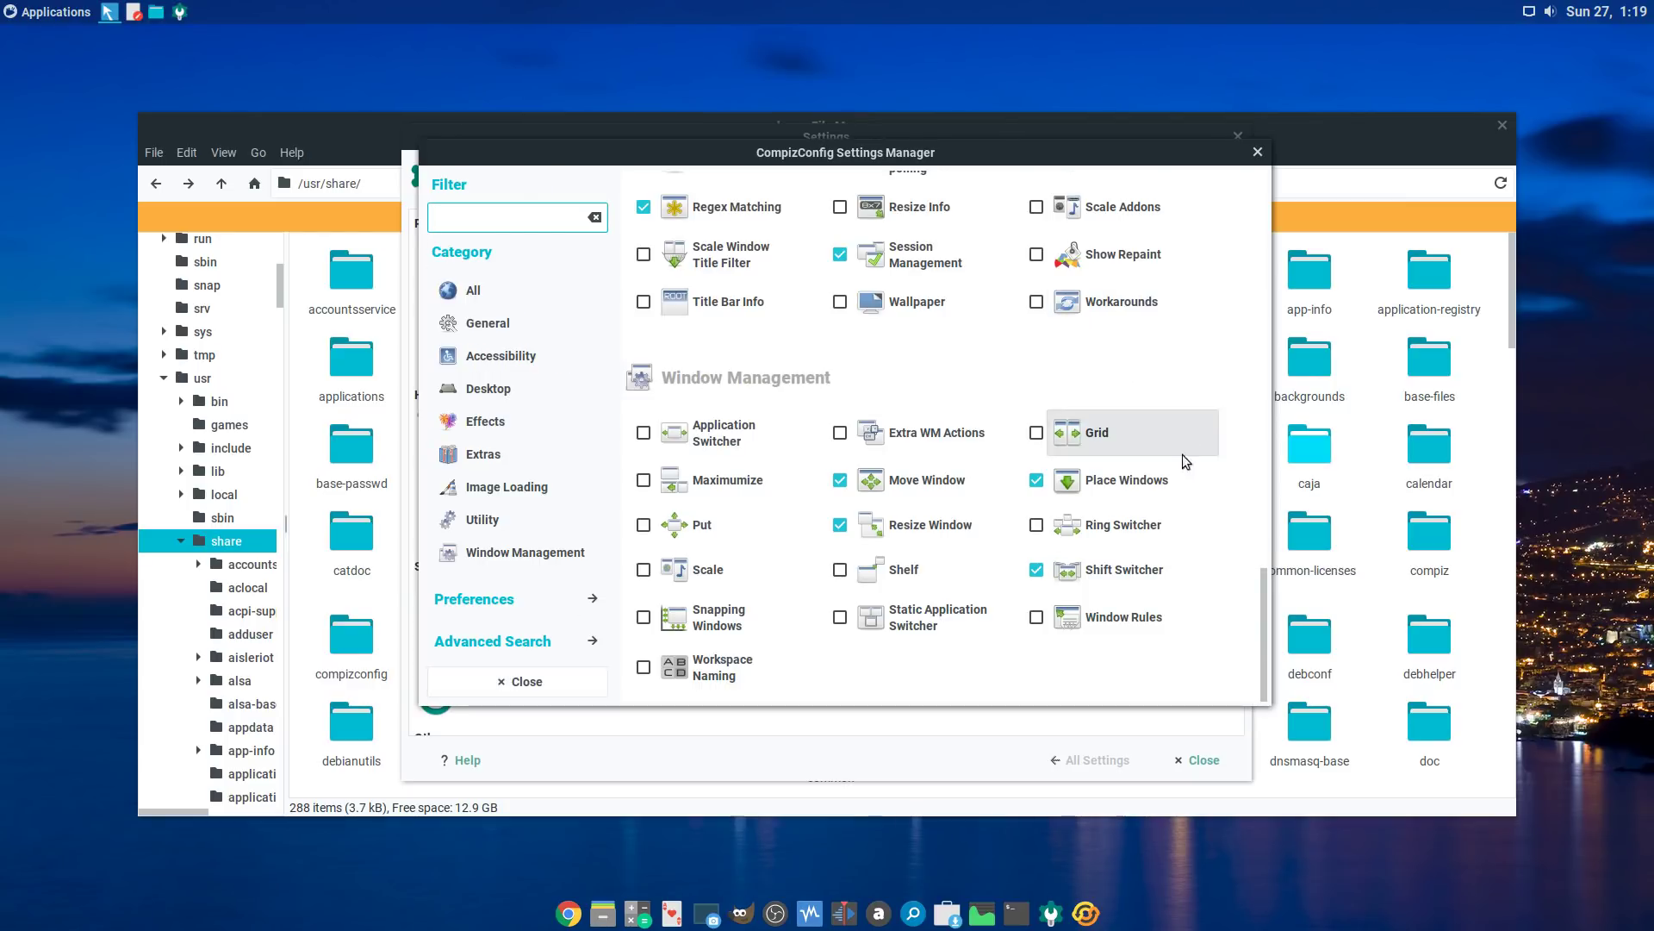
scroll(1222, 531, "up", 3)
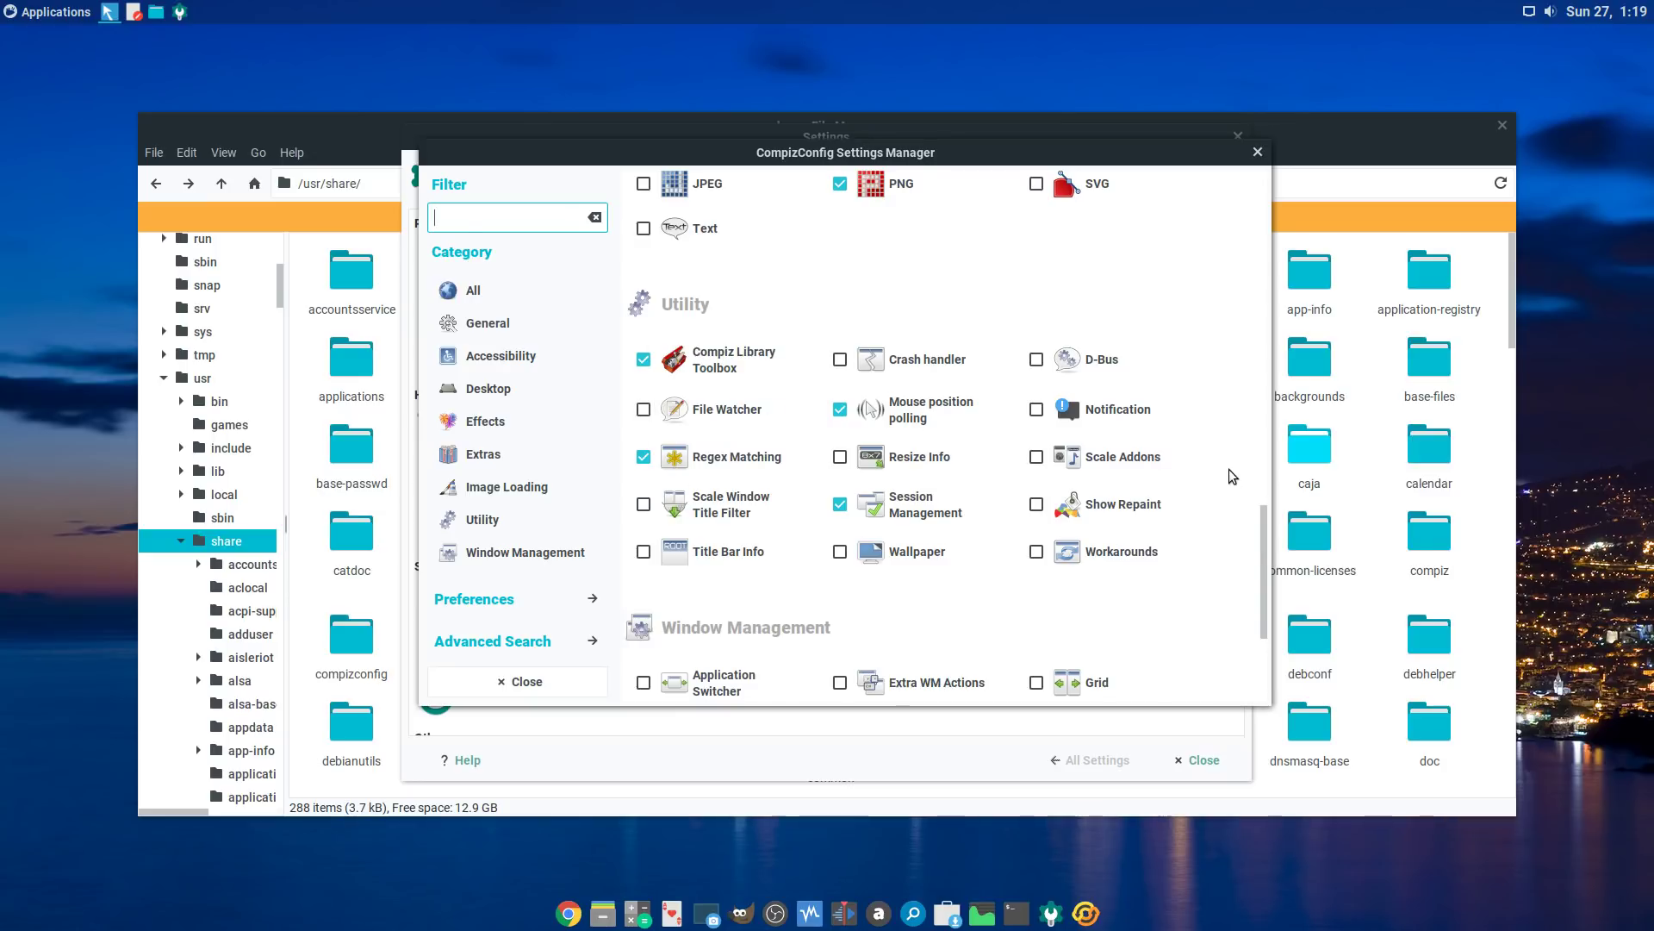
scroll(1156, 582, "down", 3)
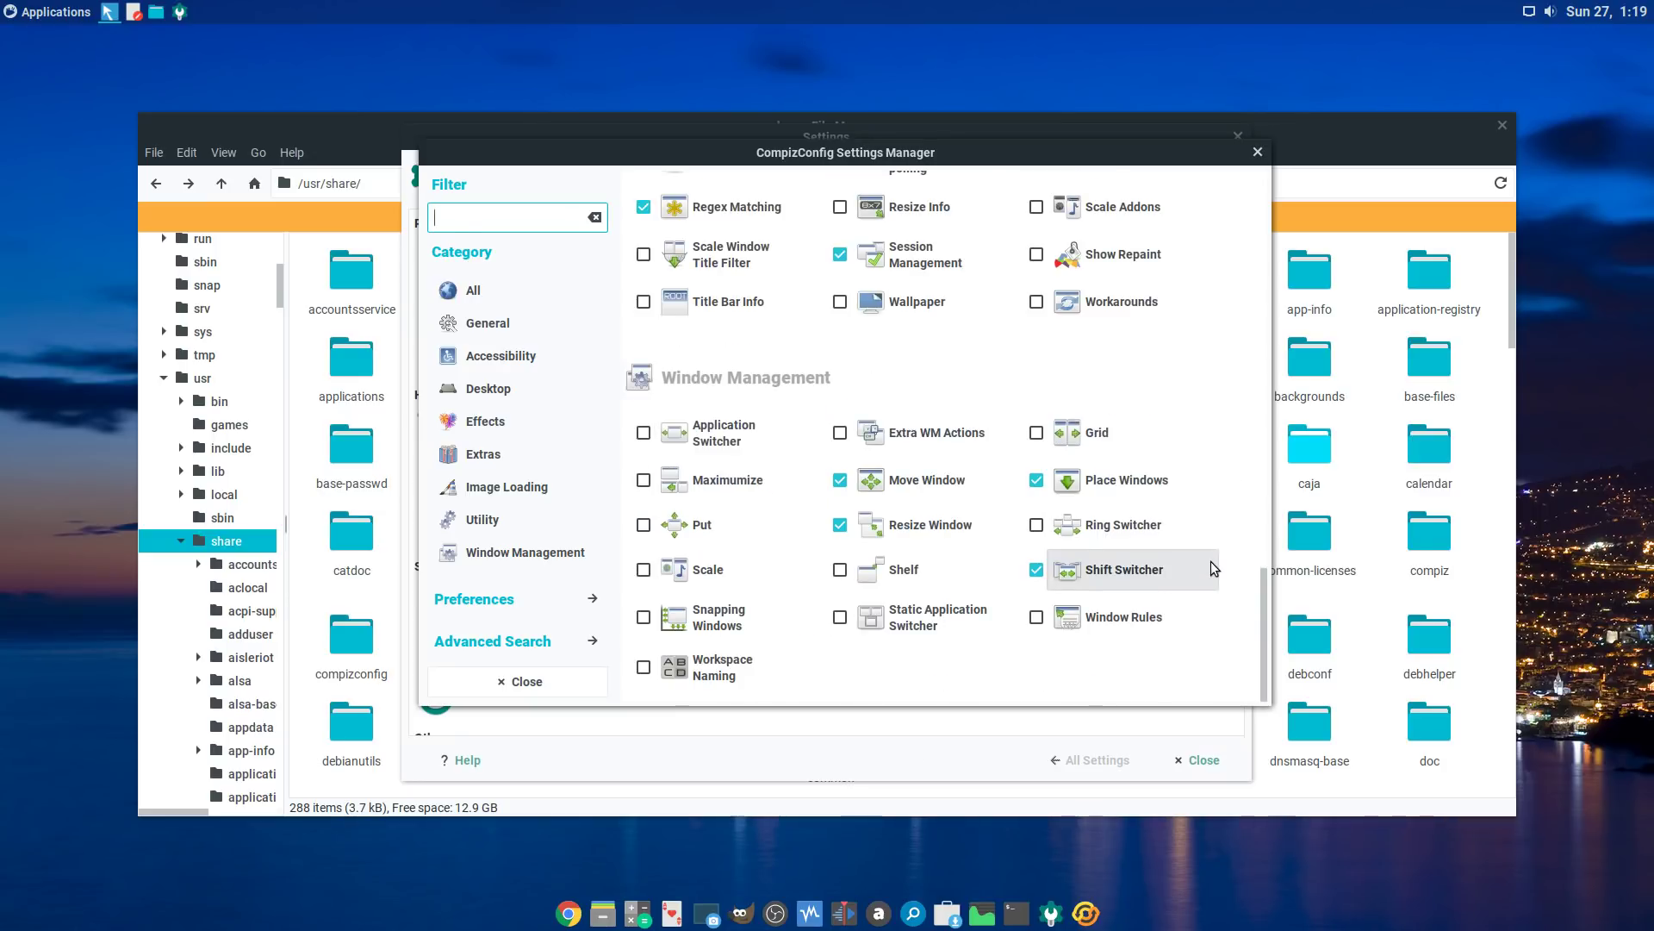
scroll(1208, 561, "up", 2)
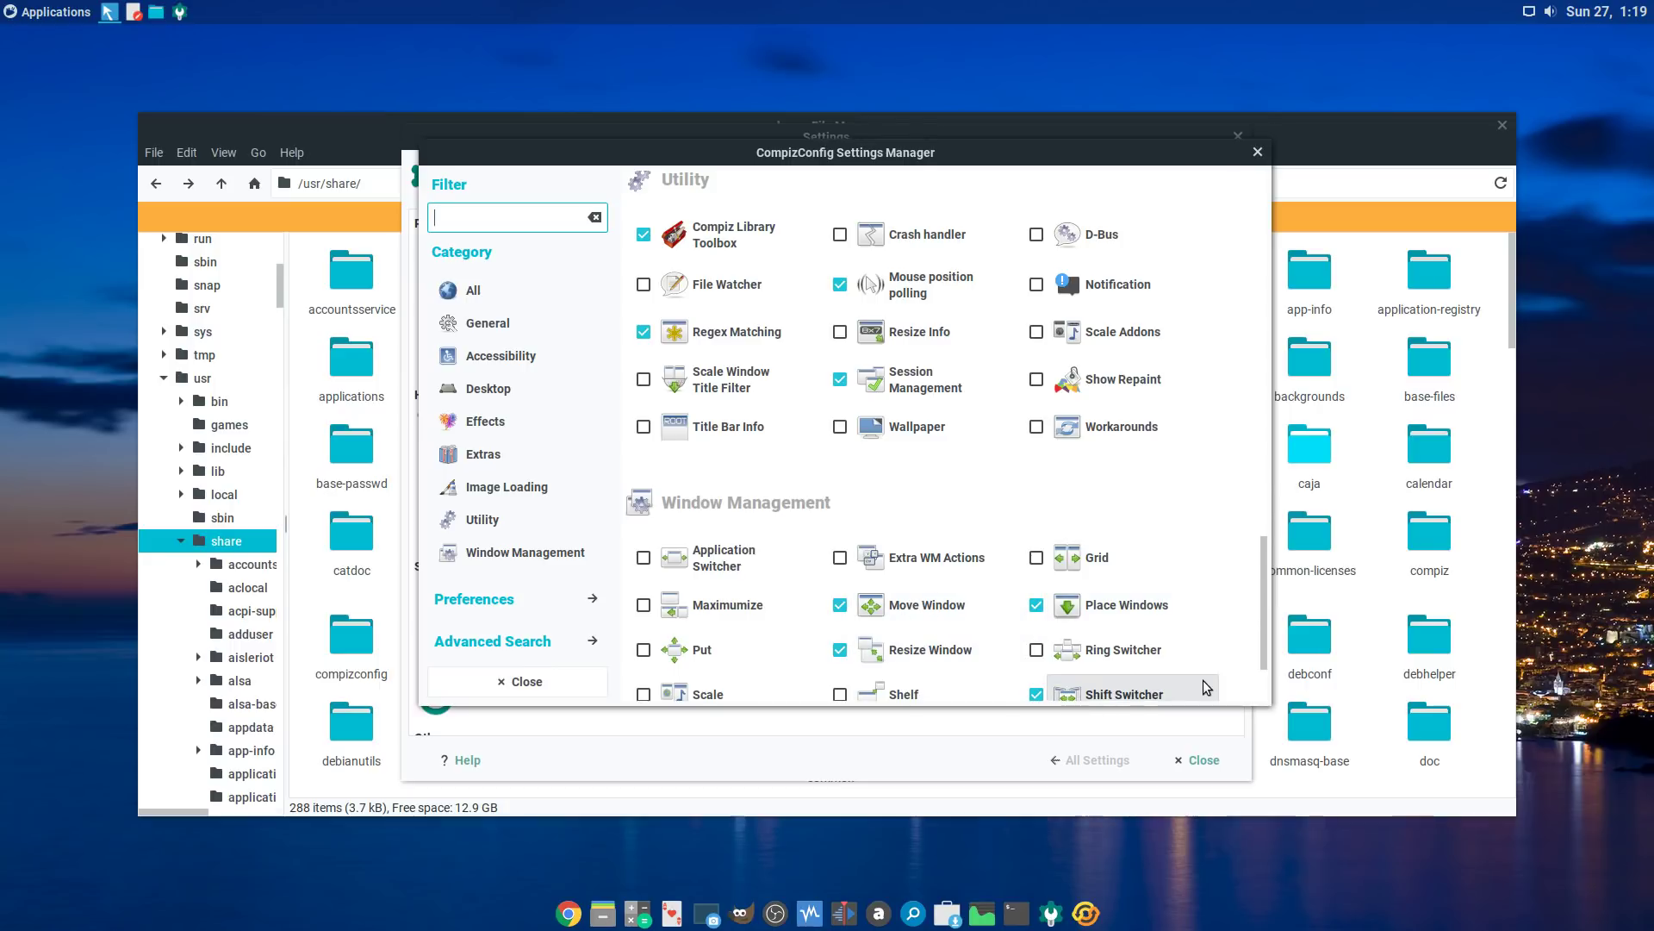
scroll(1216, 544, "up", 2)
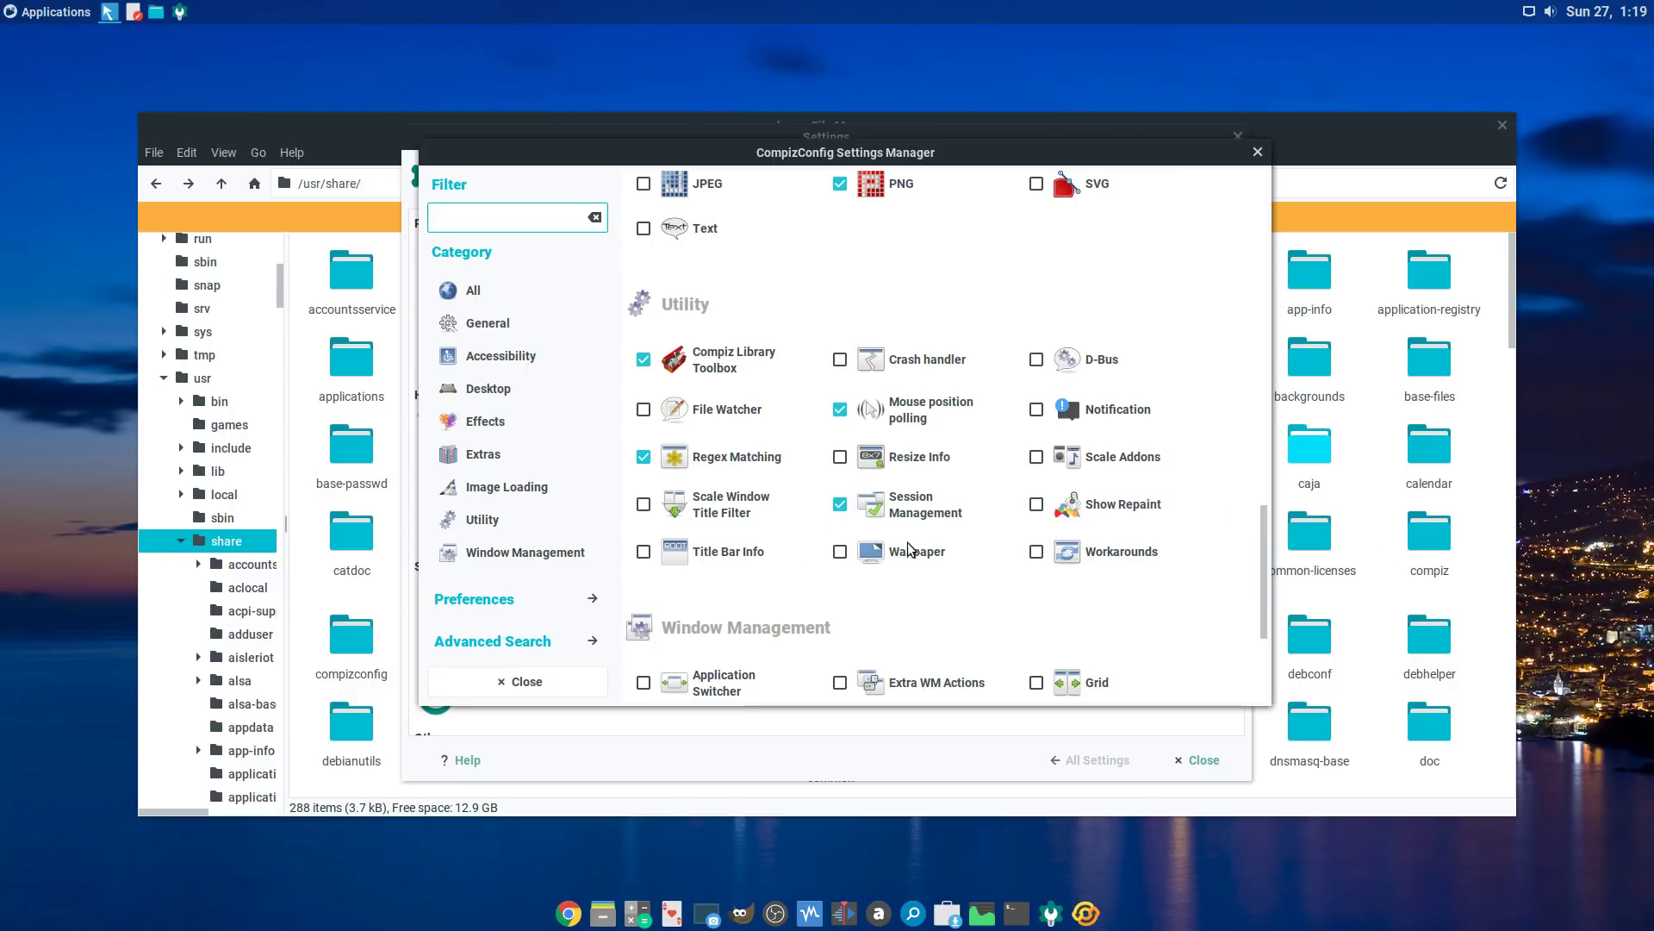
scroll(1263, 467, "up", 4)
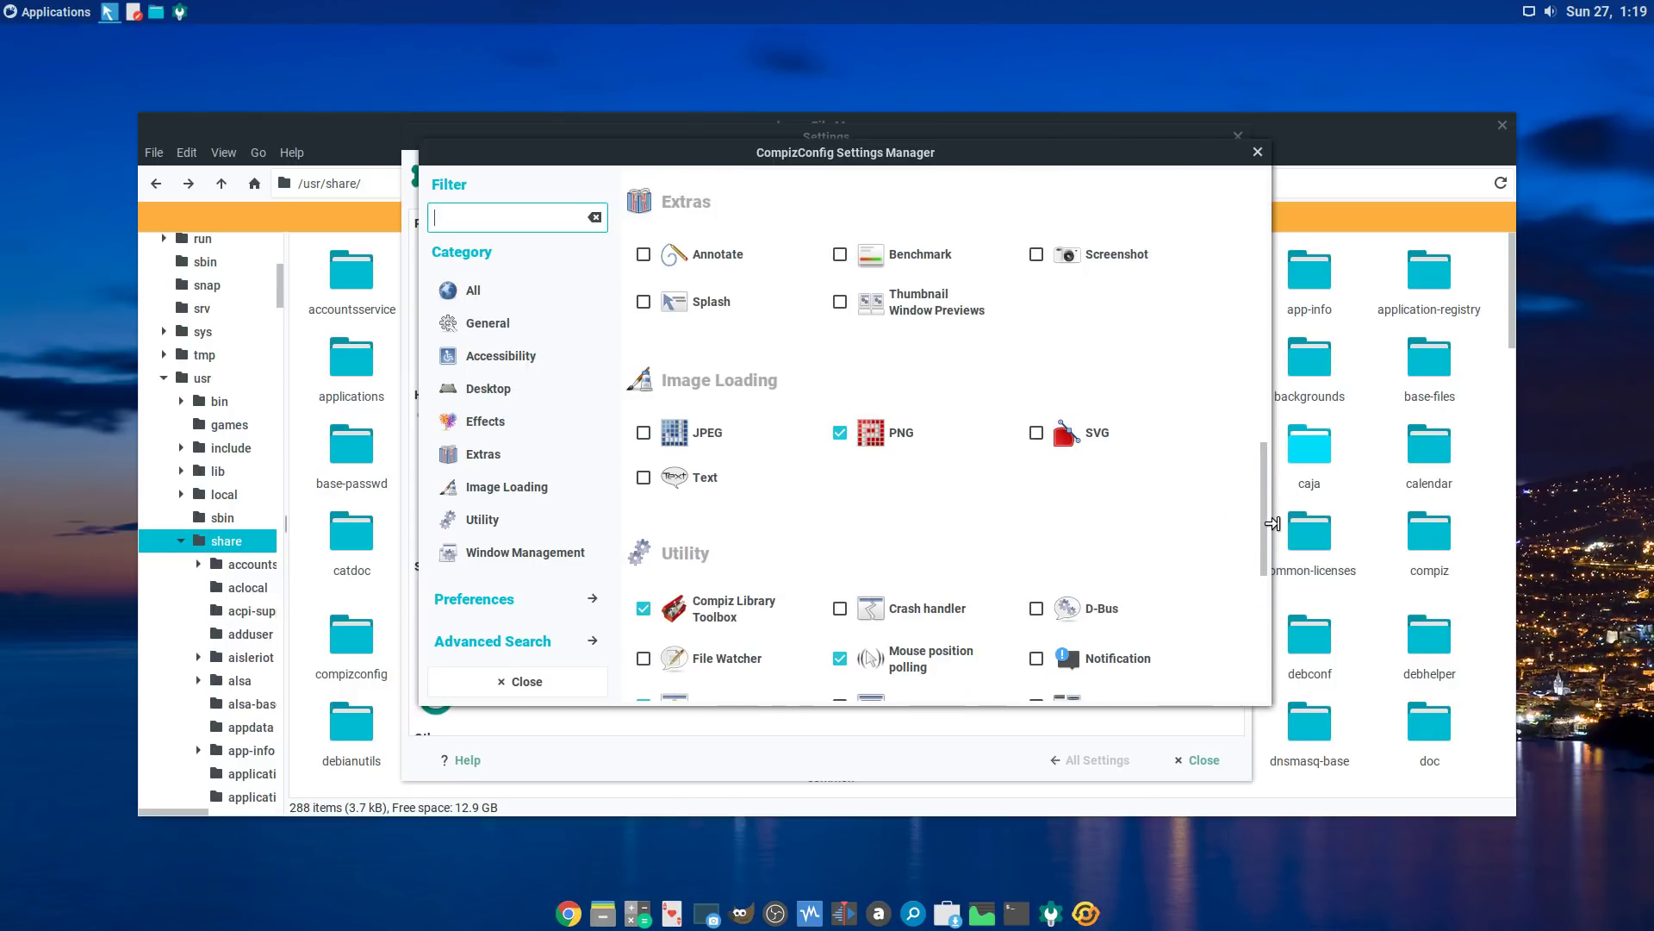
scroll(1205, 394, "up", 8)
scroll(1170, 385, "up", 2)
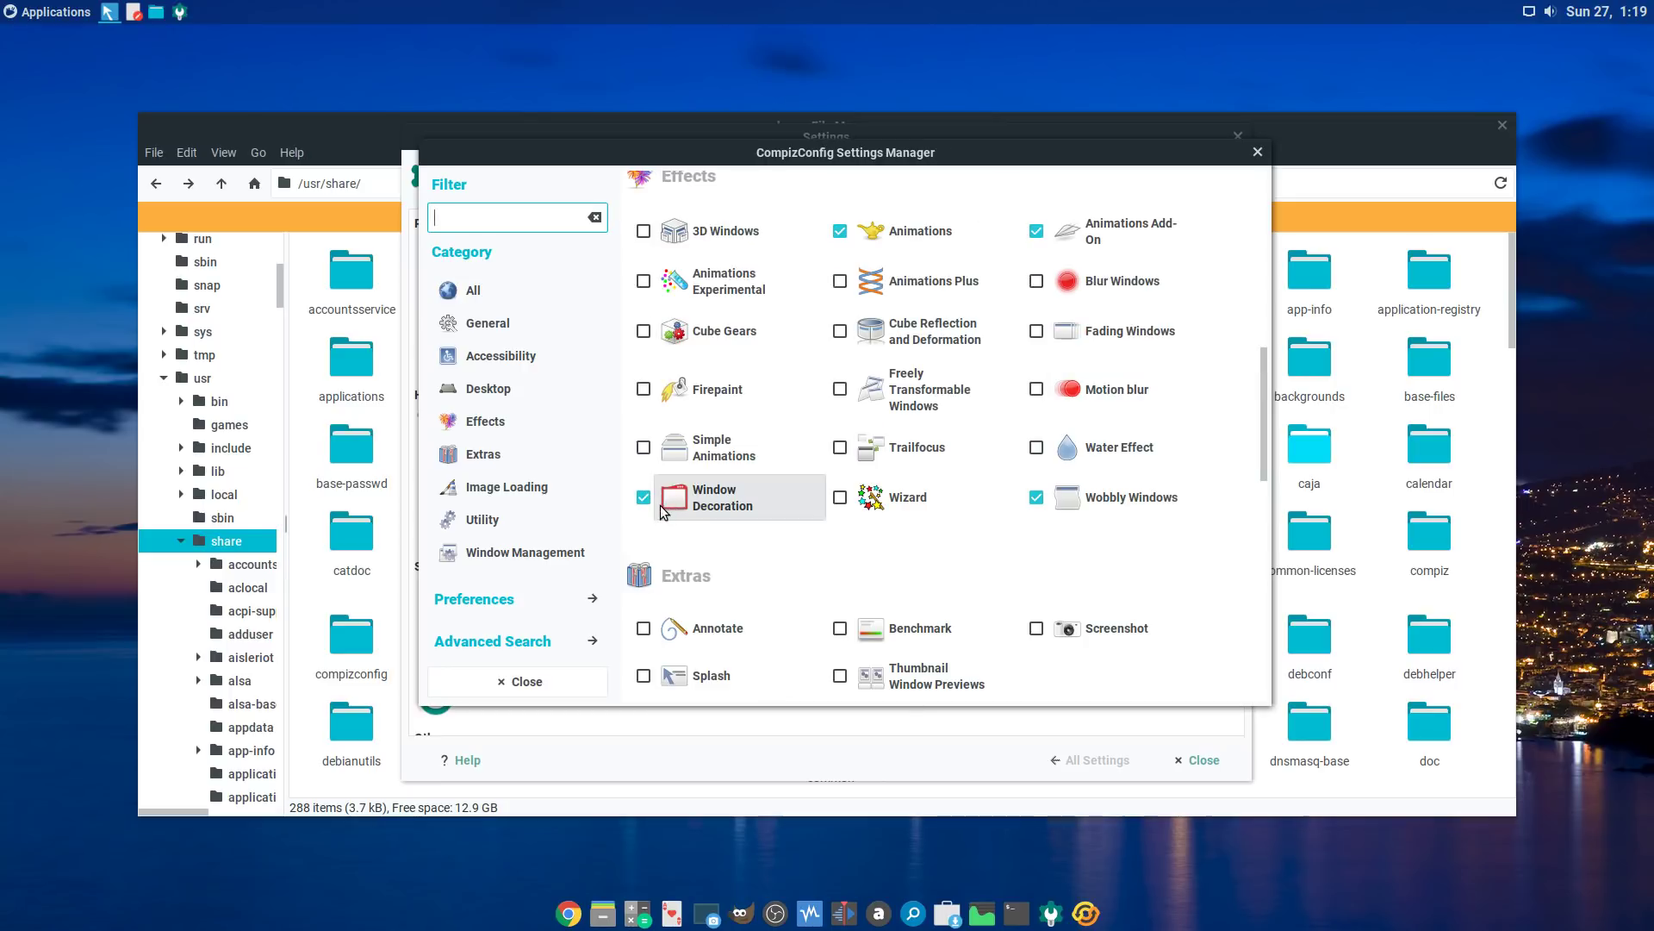
scroll(1164, 489, "up", 3)
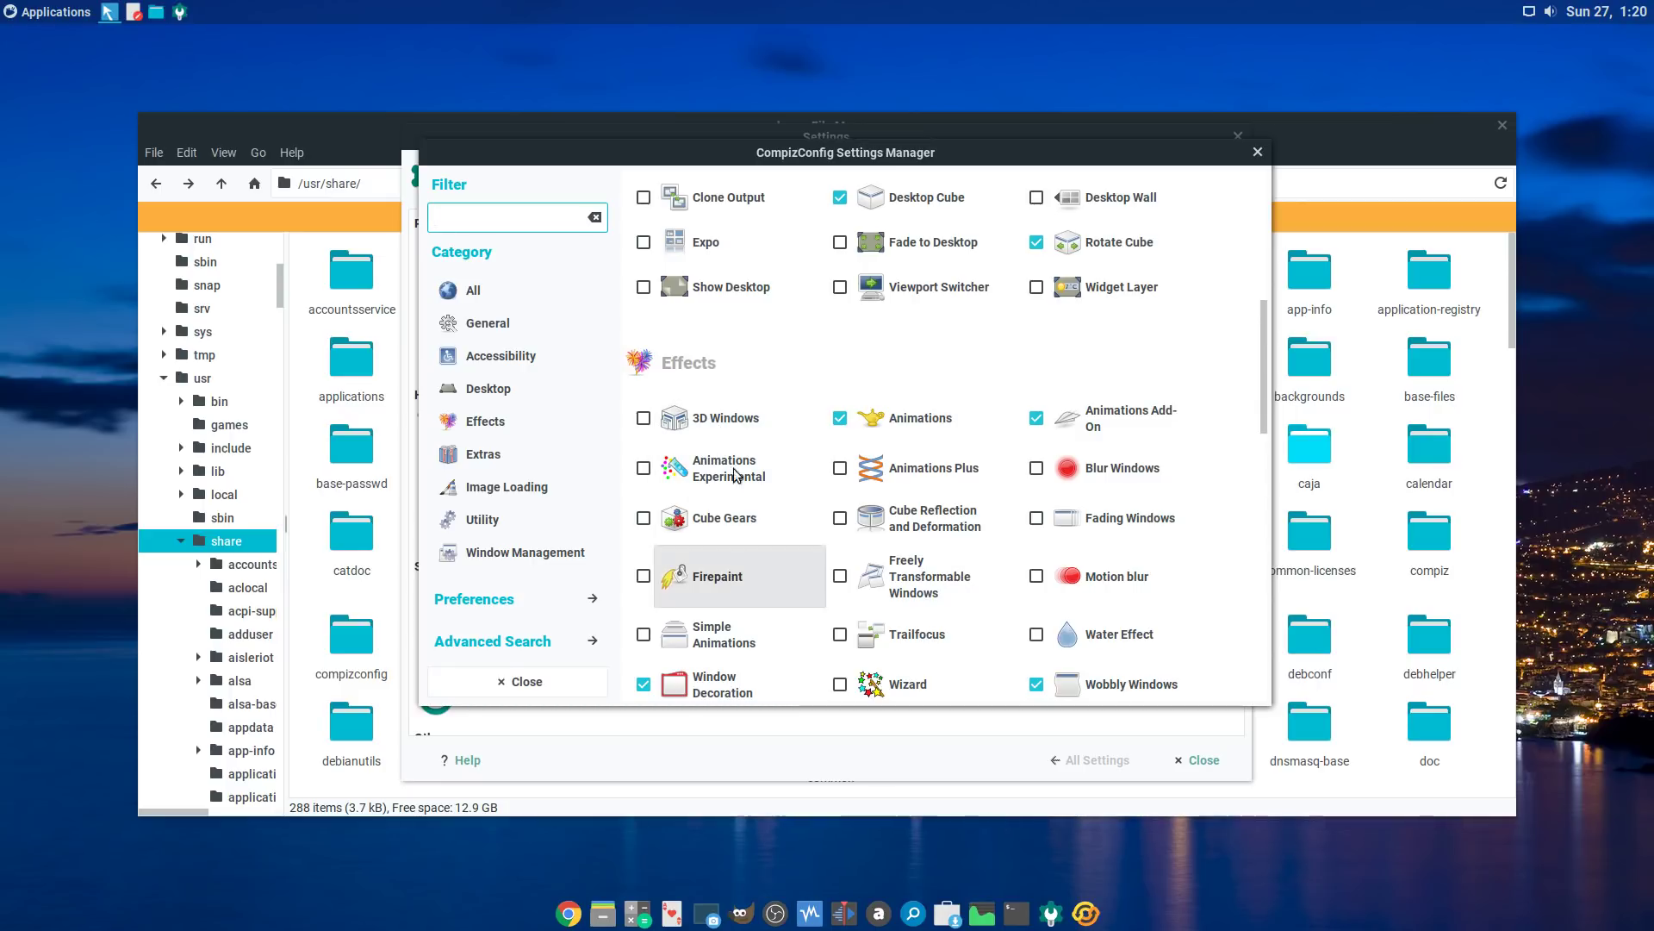
scroll(1115, 539, "up", 3)
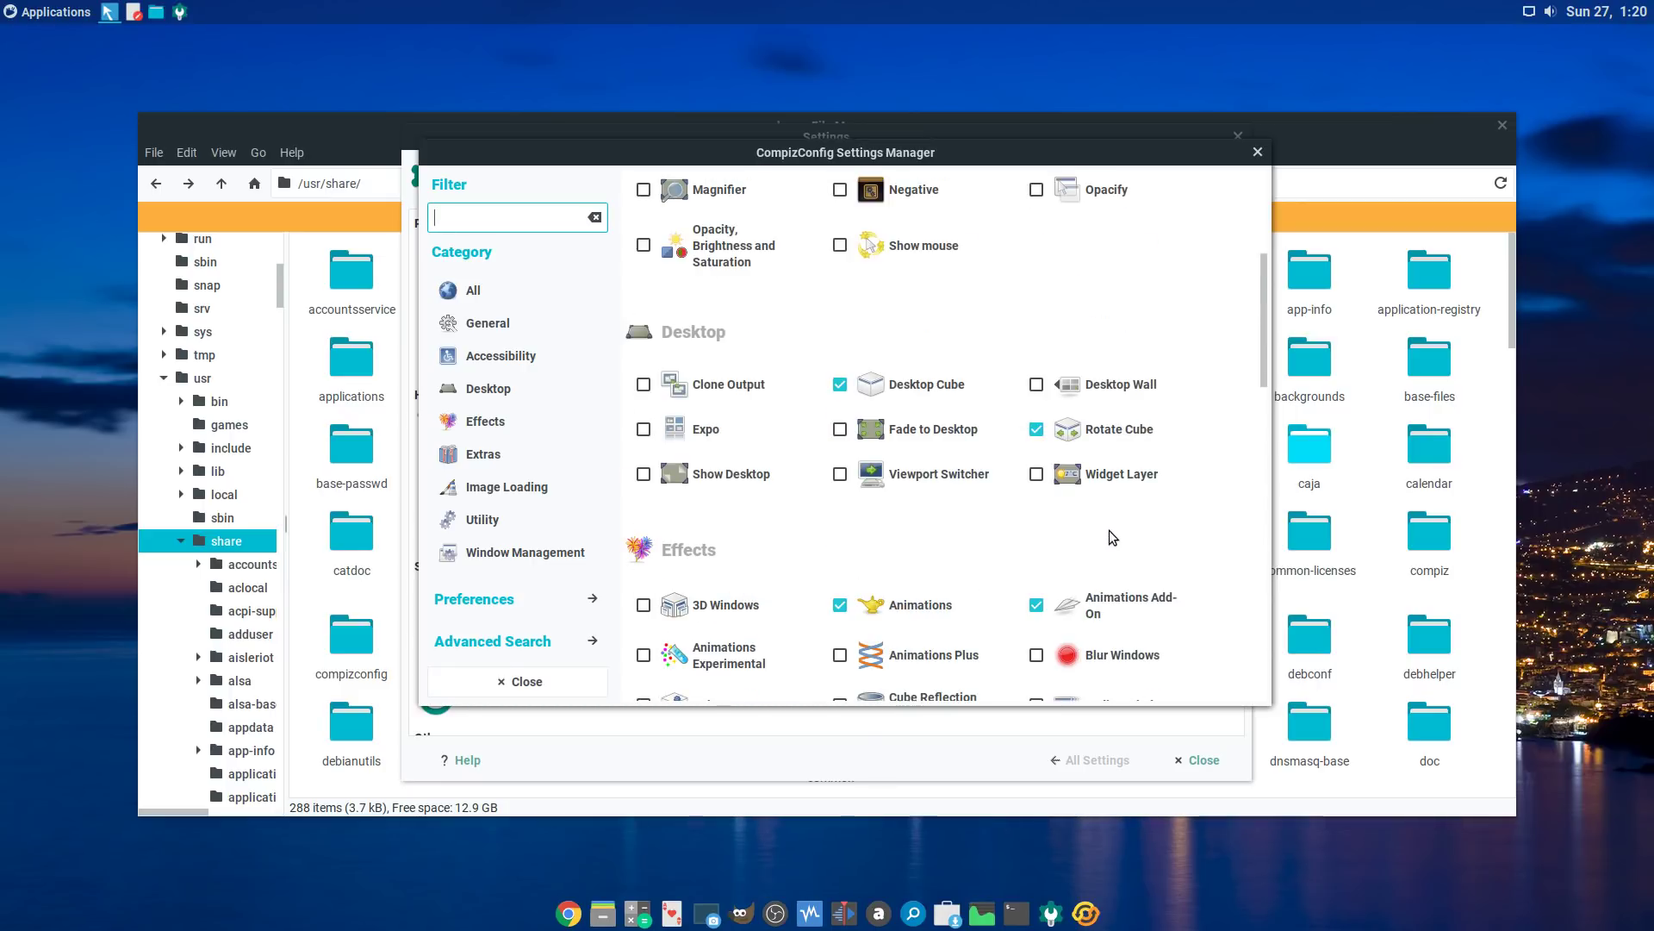
scroll(948, 492, "up", 1)
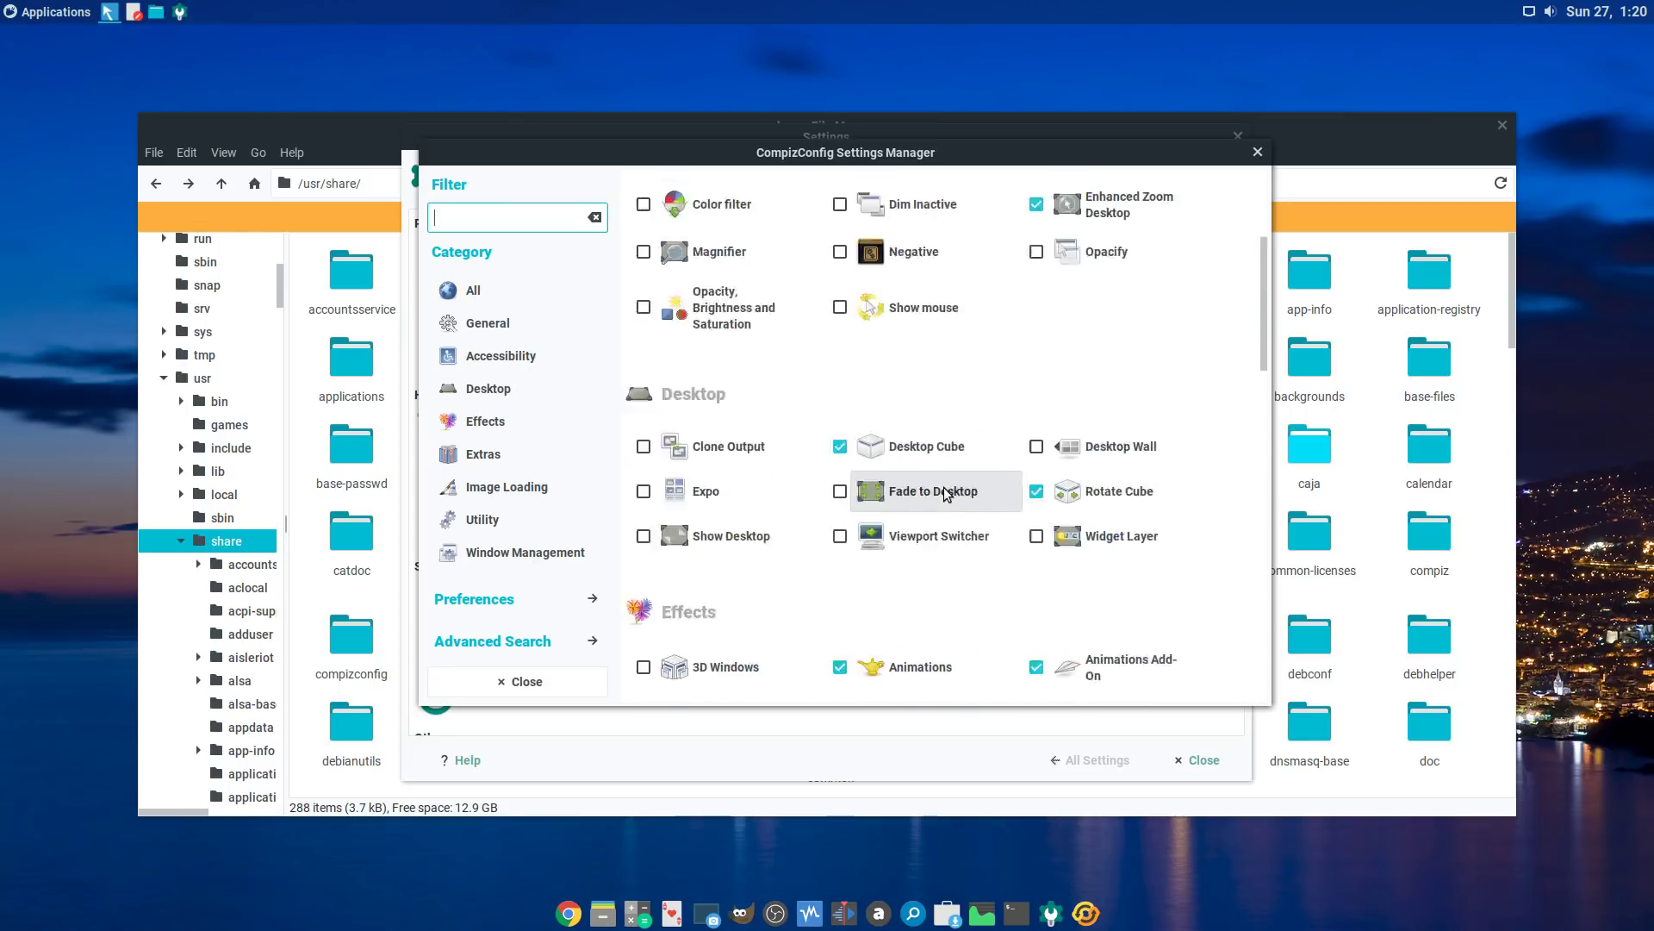
scroll(946, 493, "up", 4)
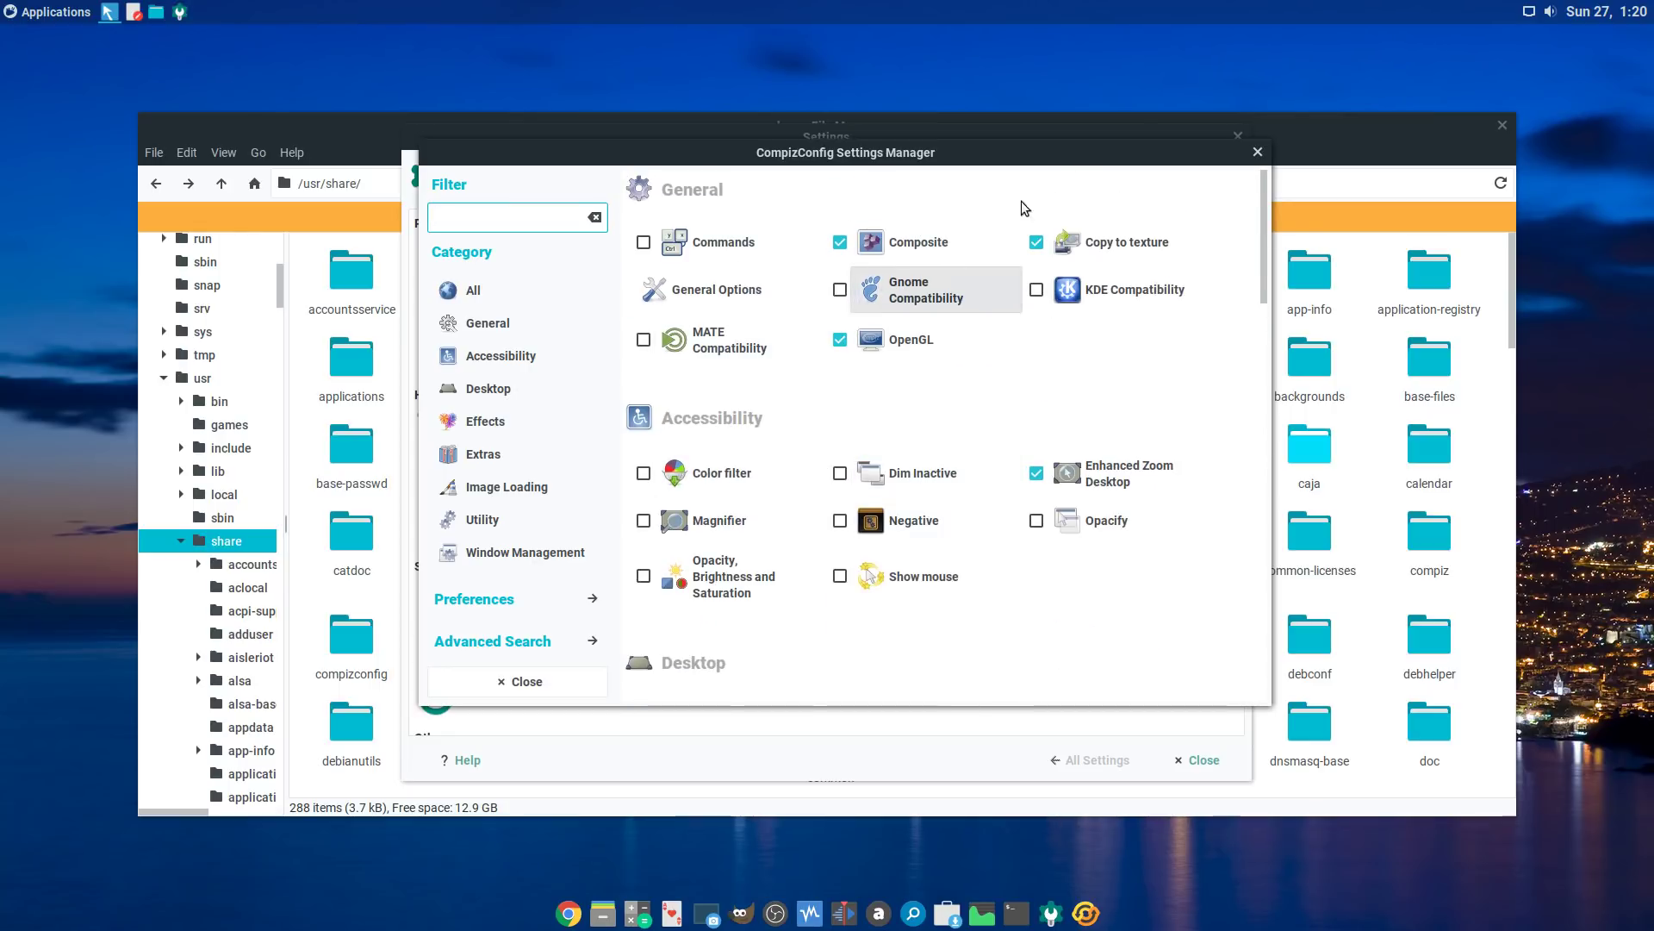
Step: Check the horizontal and vertical virtual size in General Options' desktop size settings and close CompizConfig Settings Manager
left_click(715, 286)
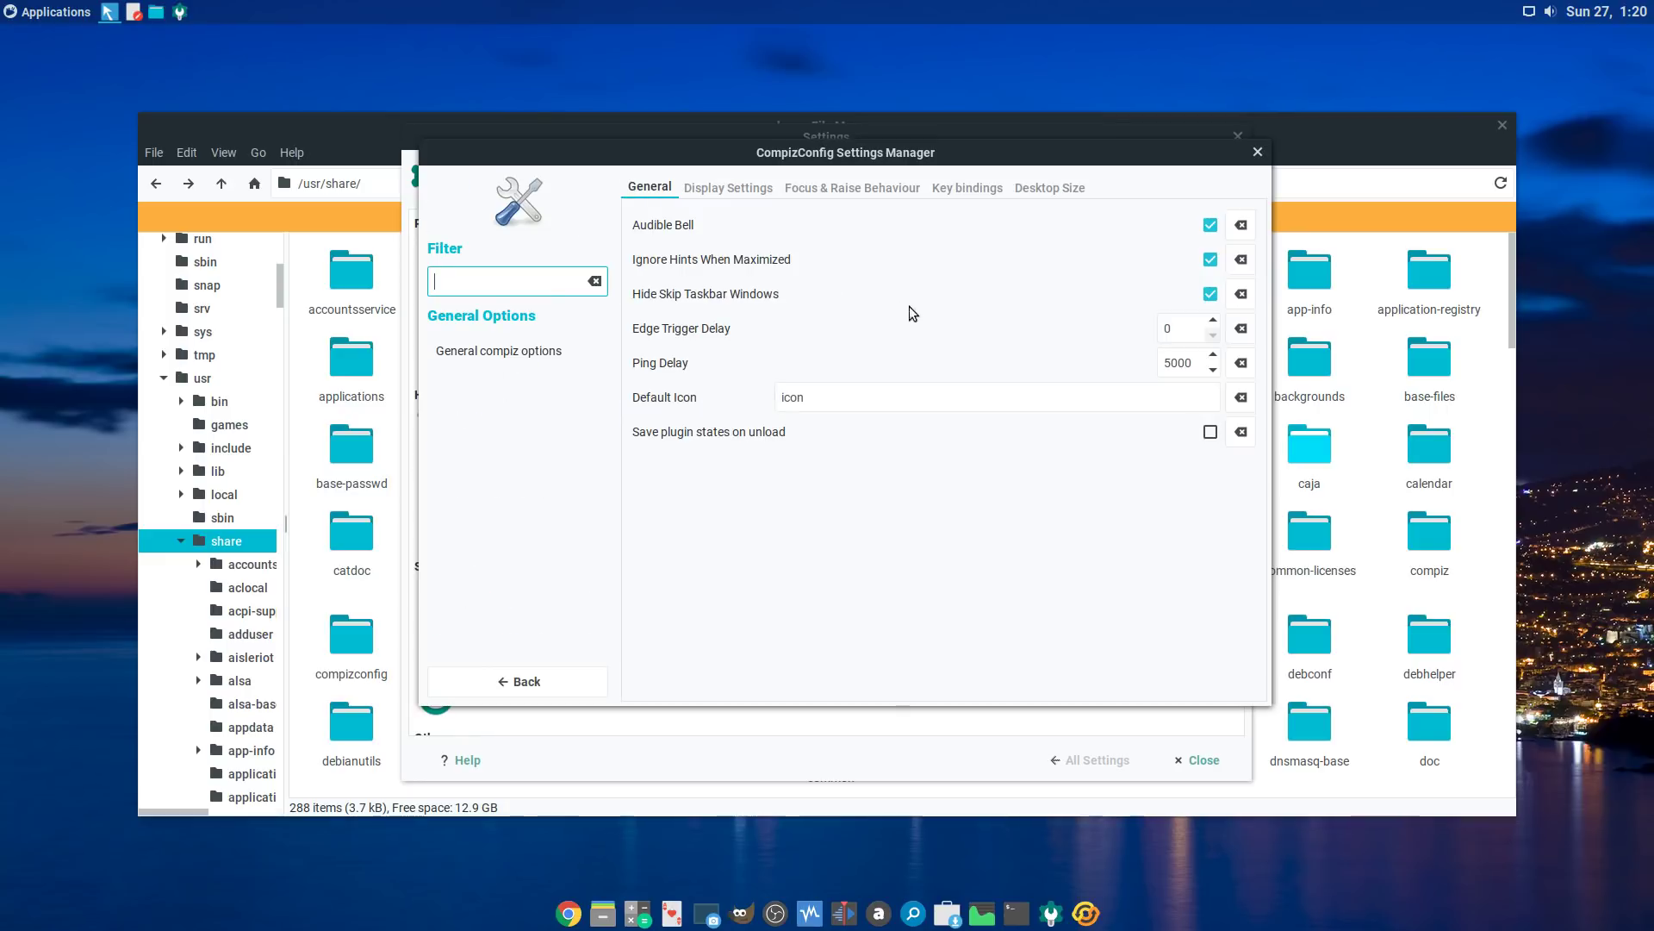
left_click(1051, 189)
left_click(1176, 225)
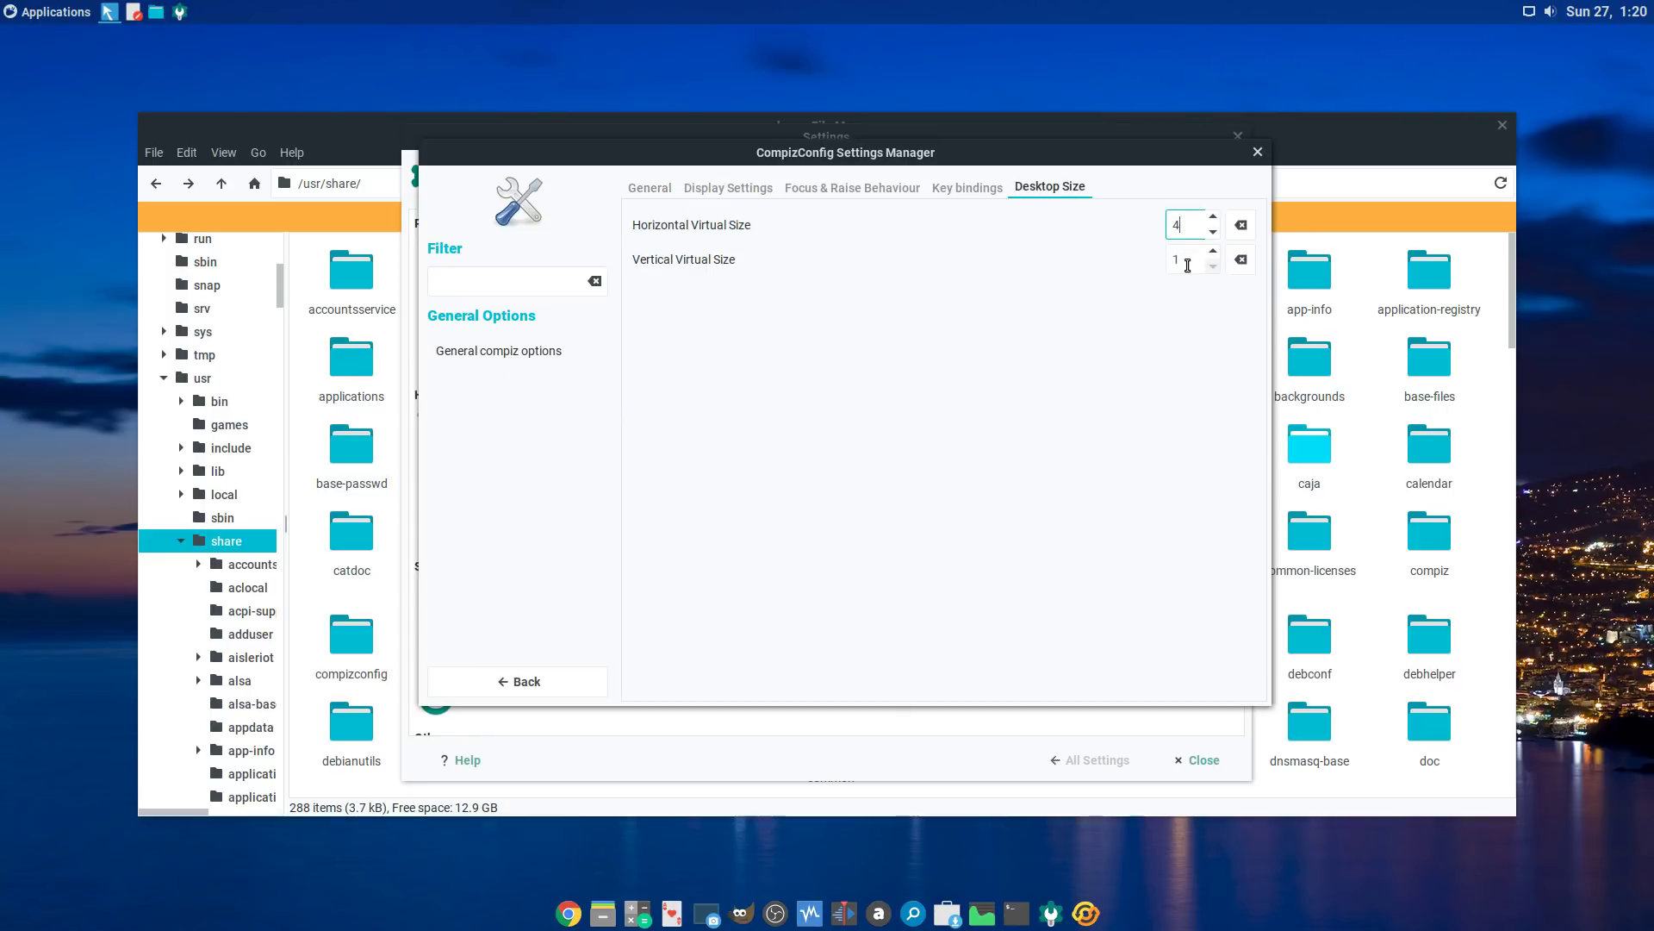
left_click(1178, 259)
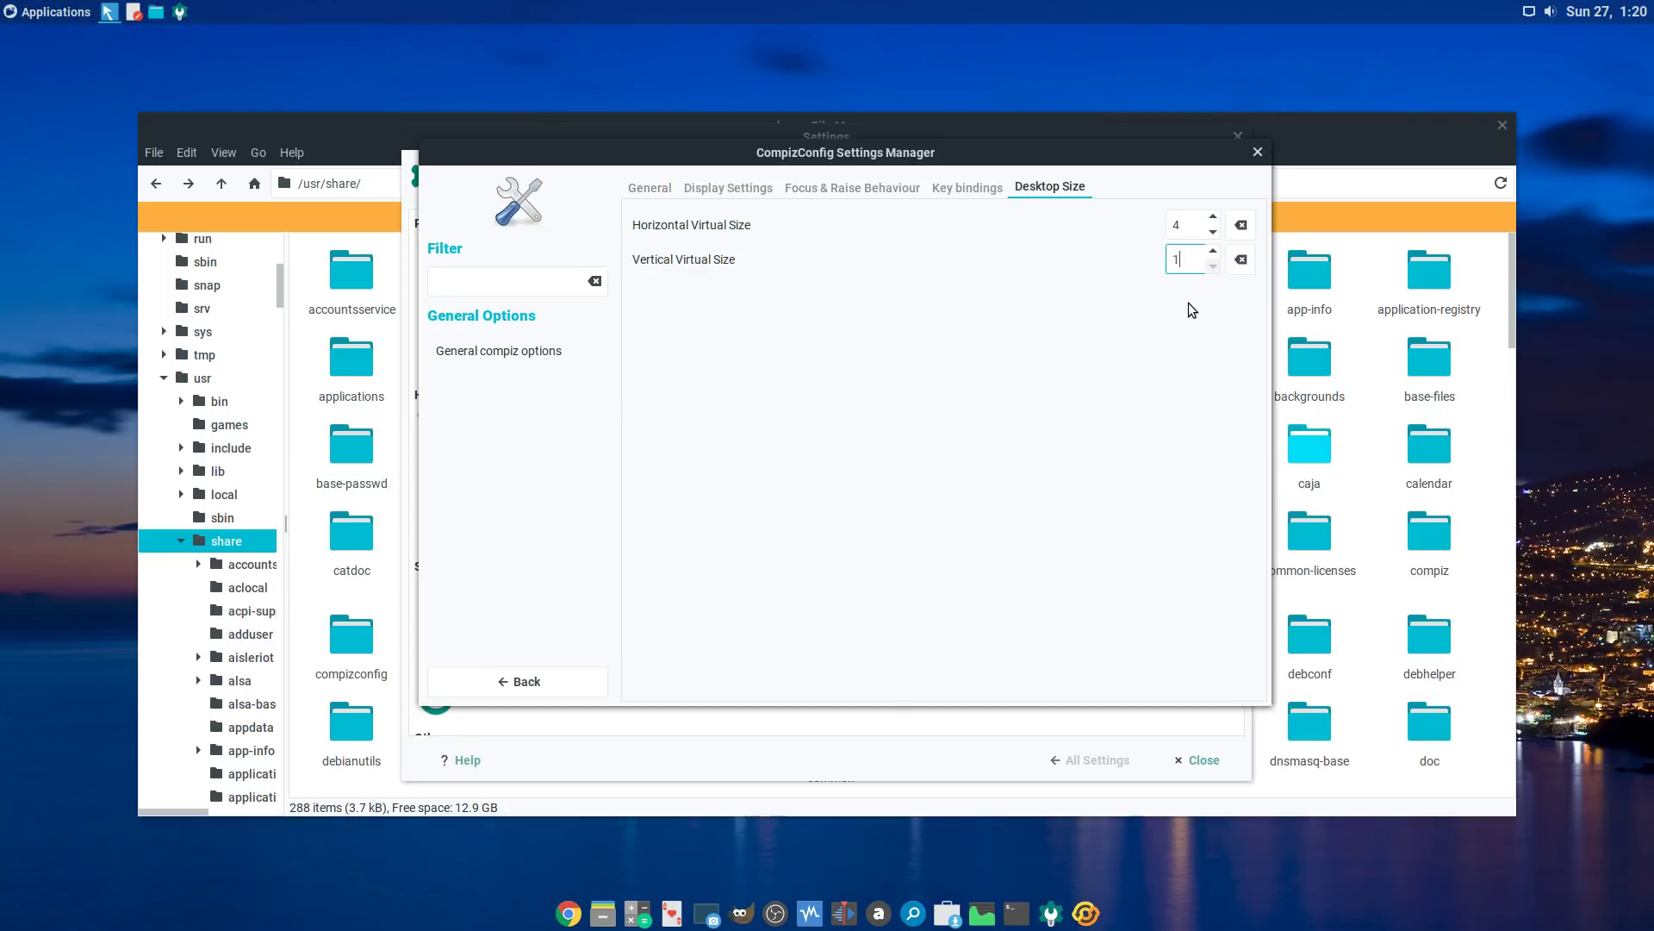
left_click(1258, 152)
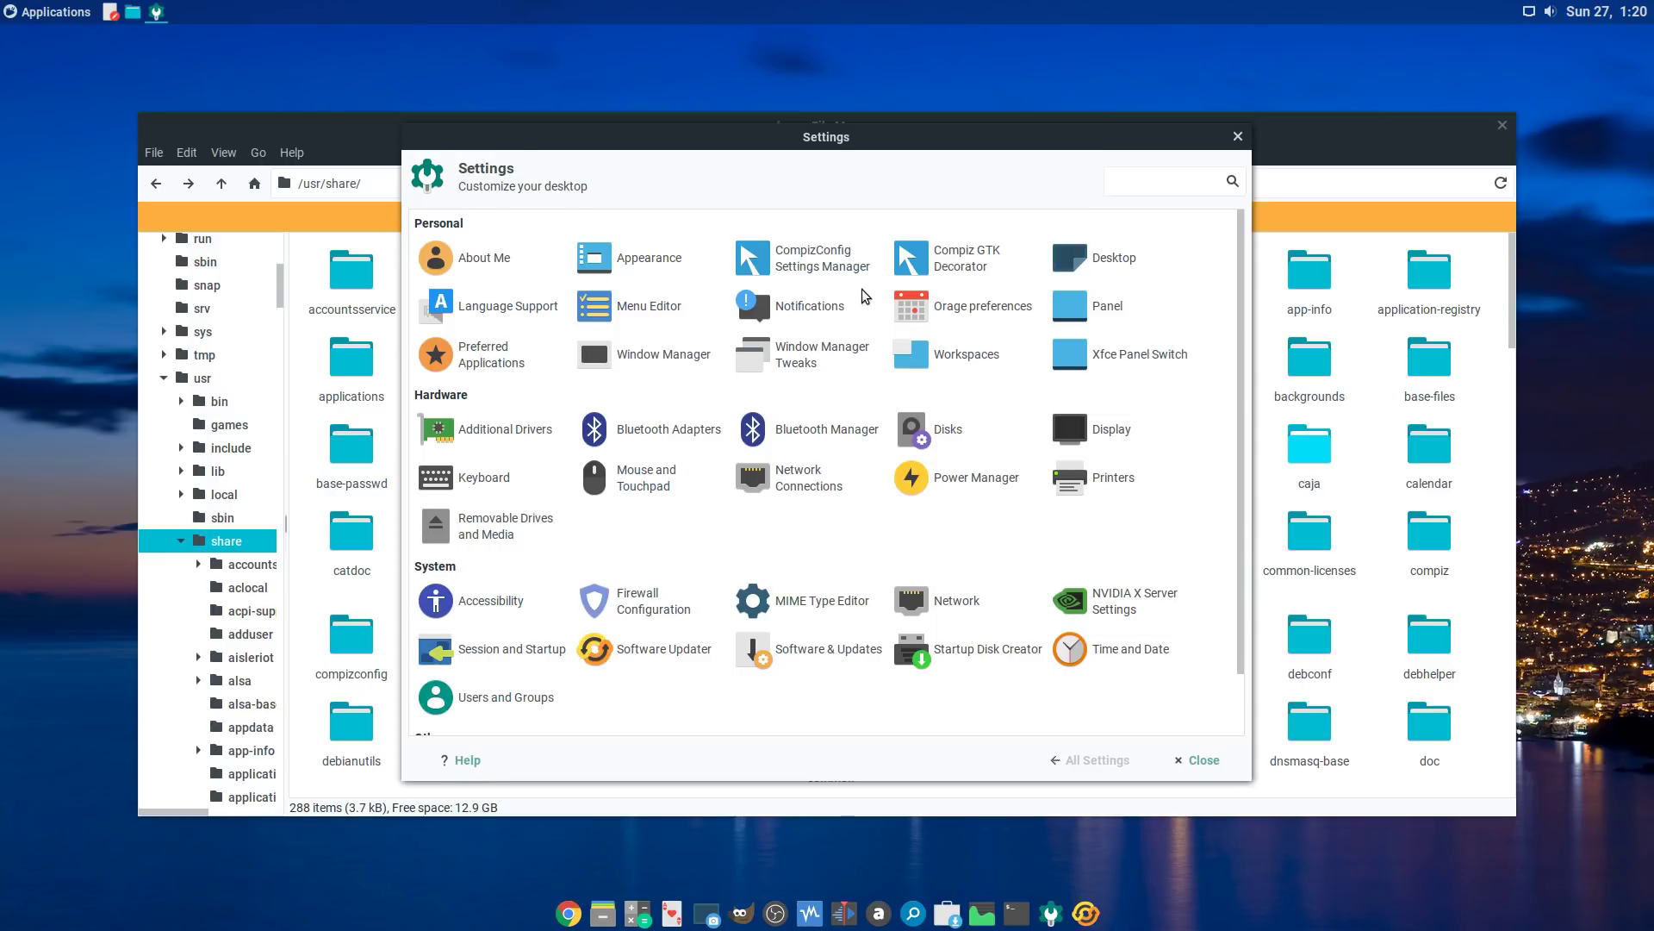
Step: Open the Compiz GTK Decorator's Metacity themes list and try the Greybird window theme
left_click_drag(872, 138, 912, 109)
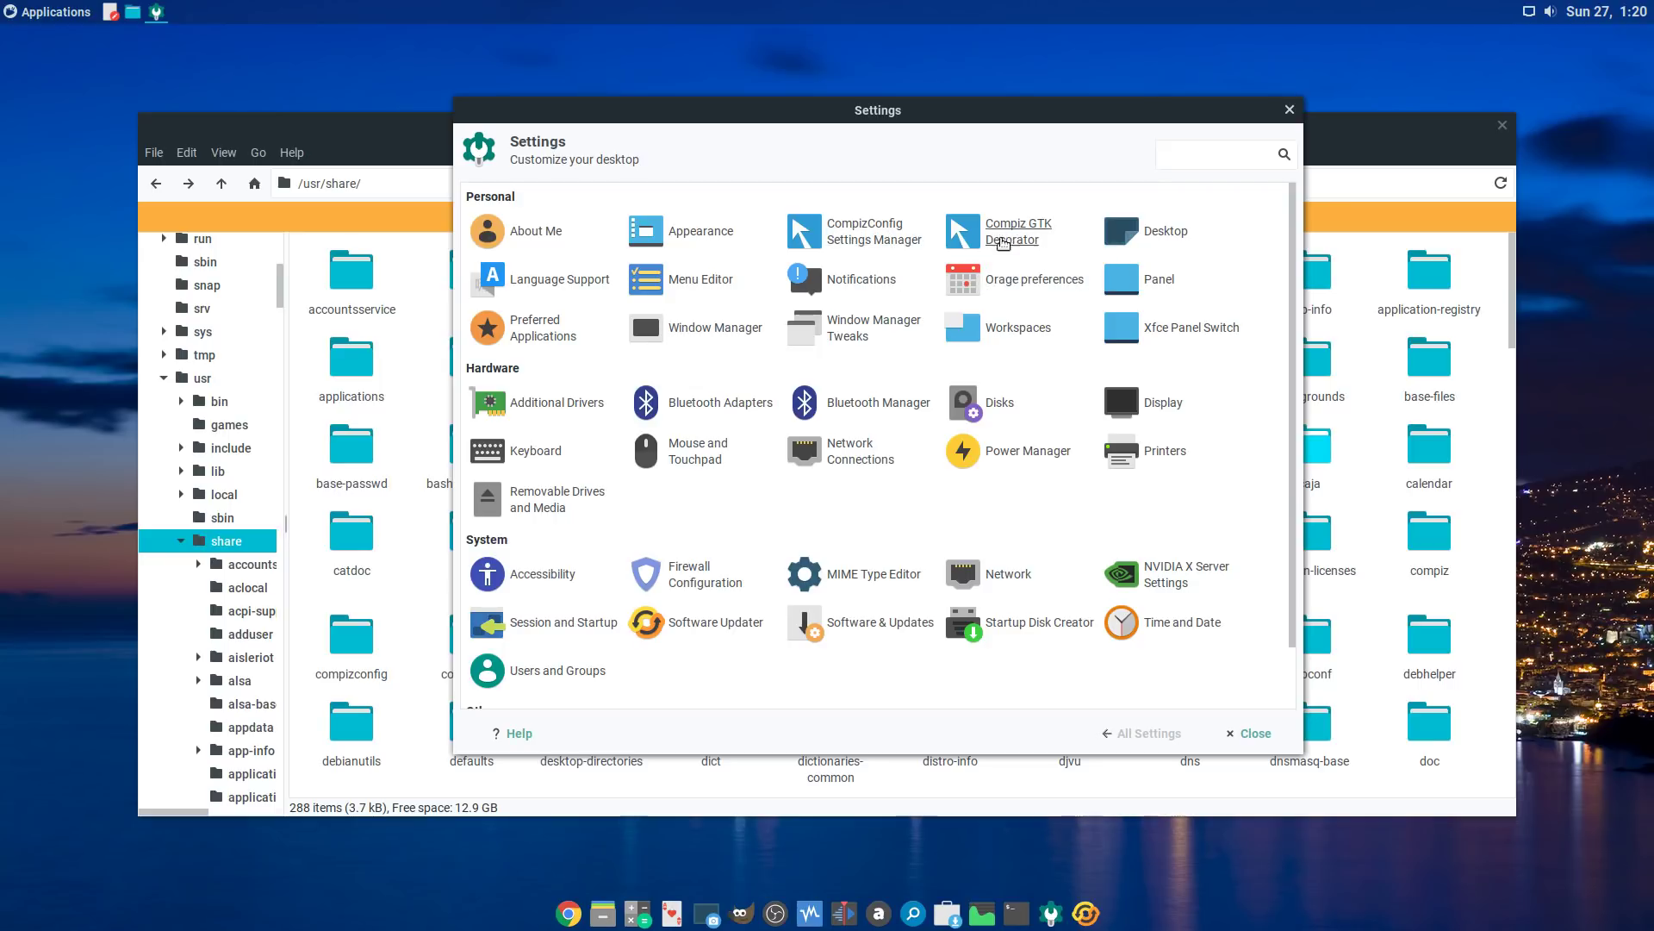
left_click(1034, 240)
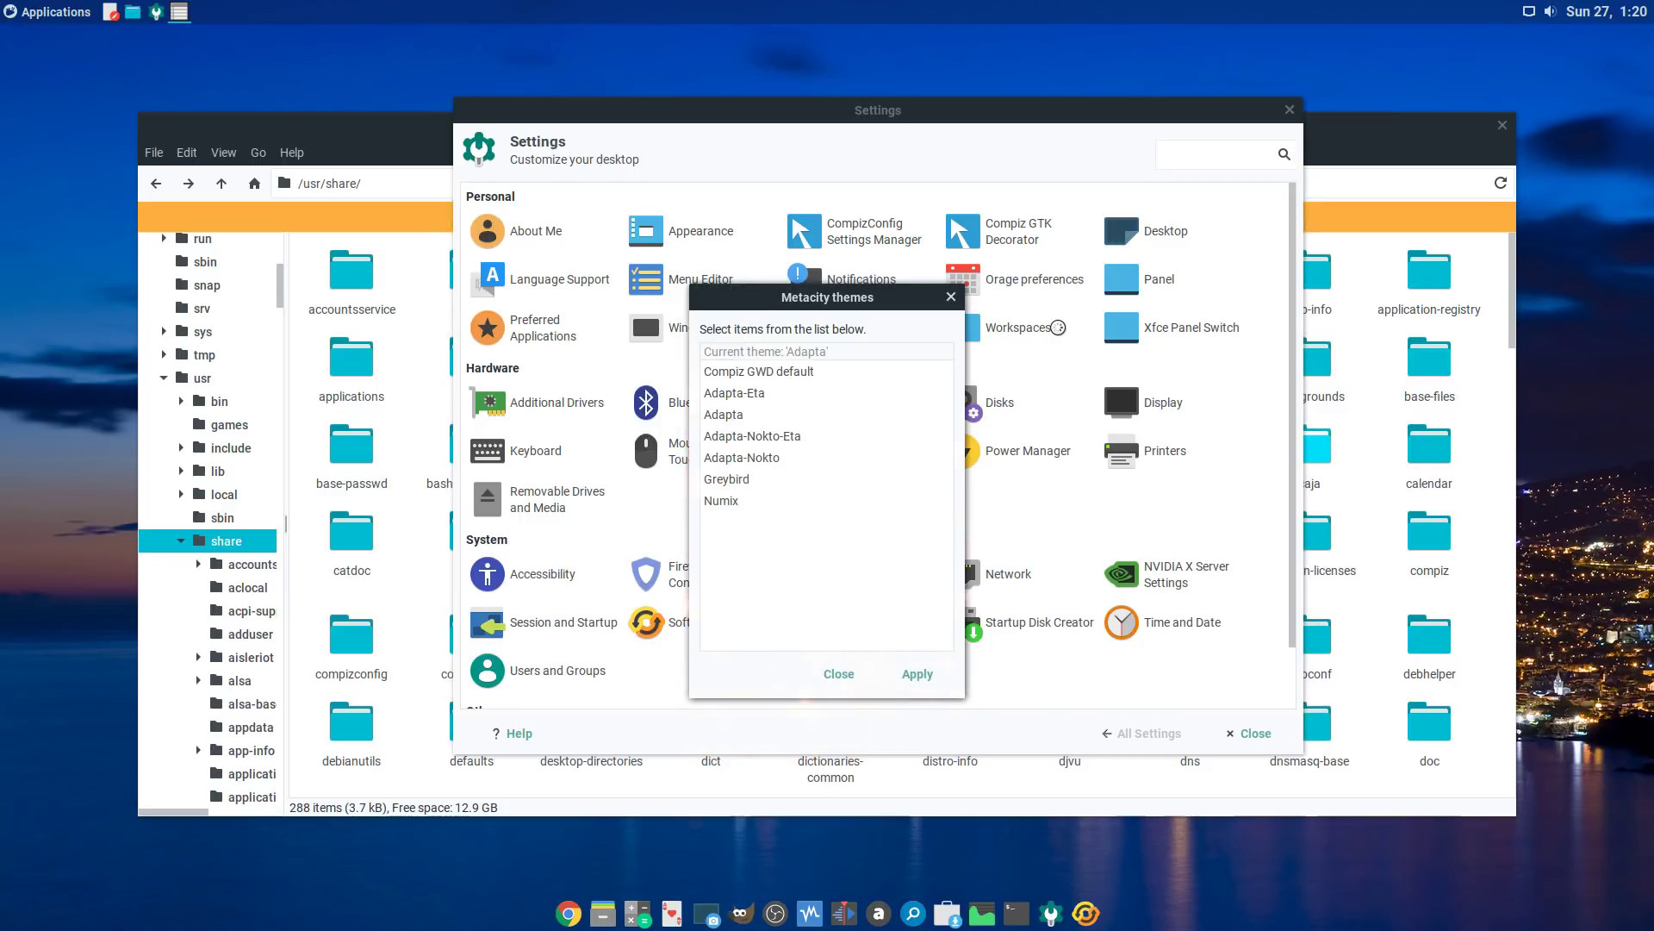
left_click(827, 479)
left_click(918, 673)
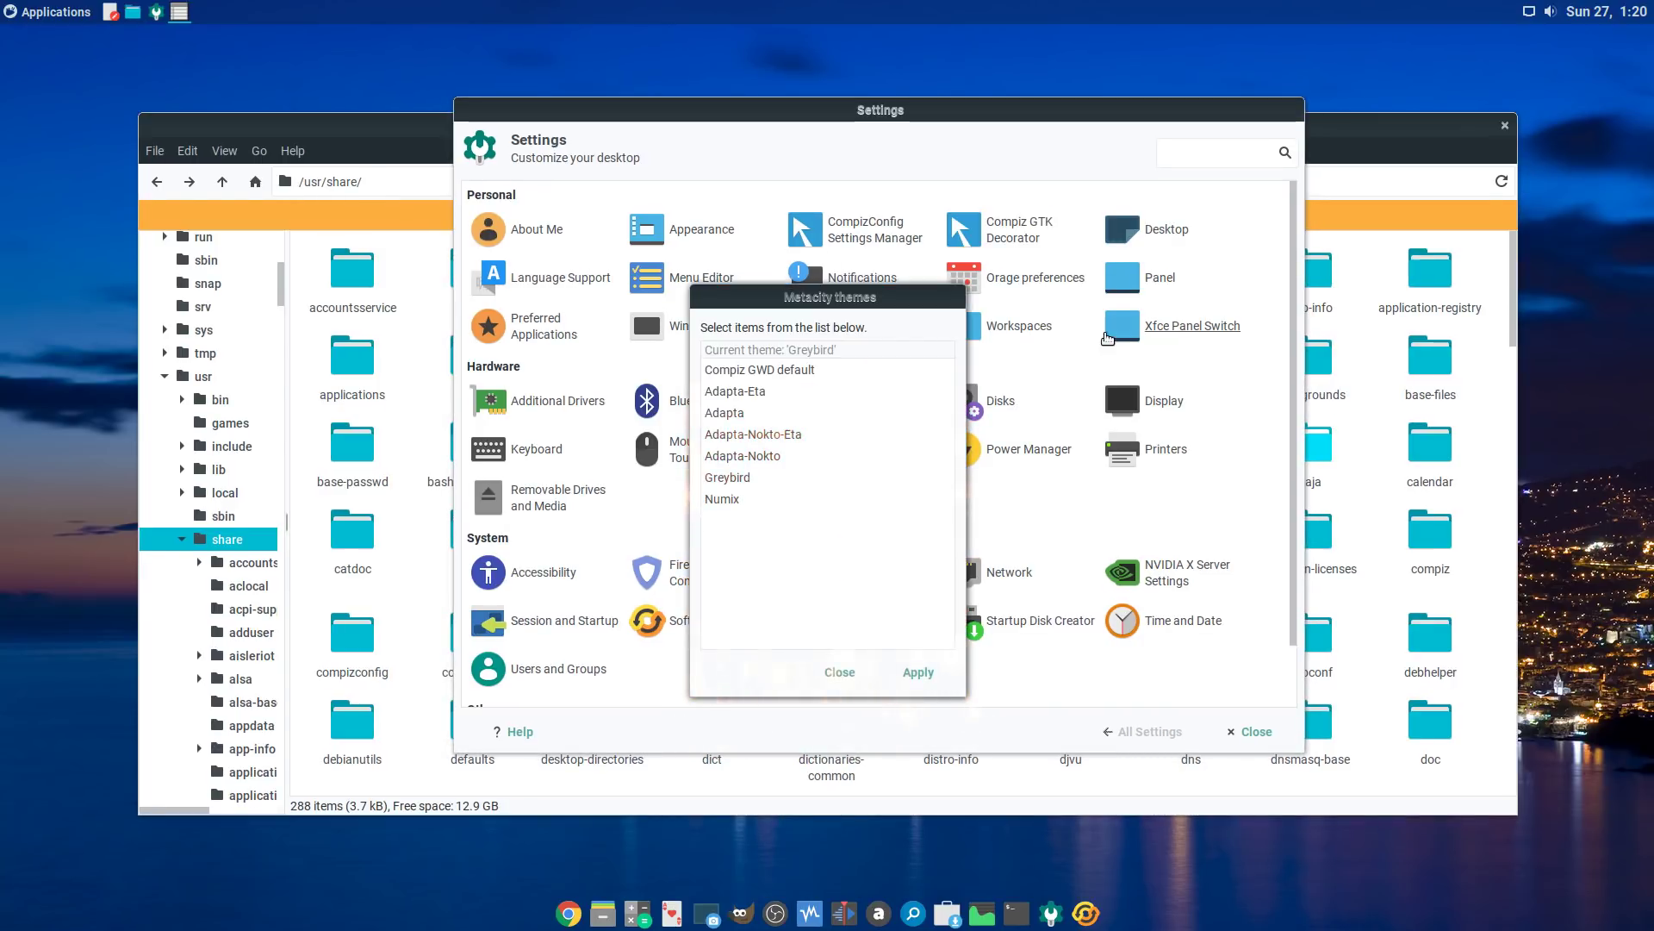
Step: Try the Numix window theme followed by the Compiz GWD default theme
left_click(822, 499)
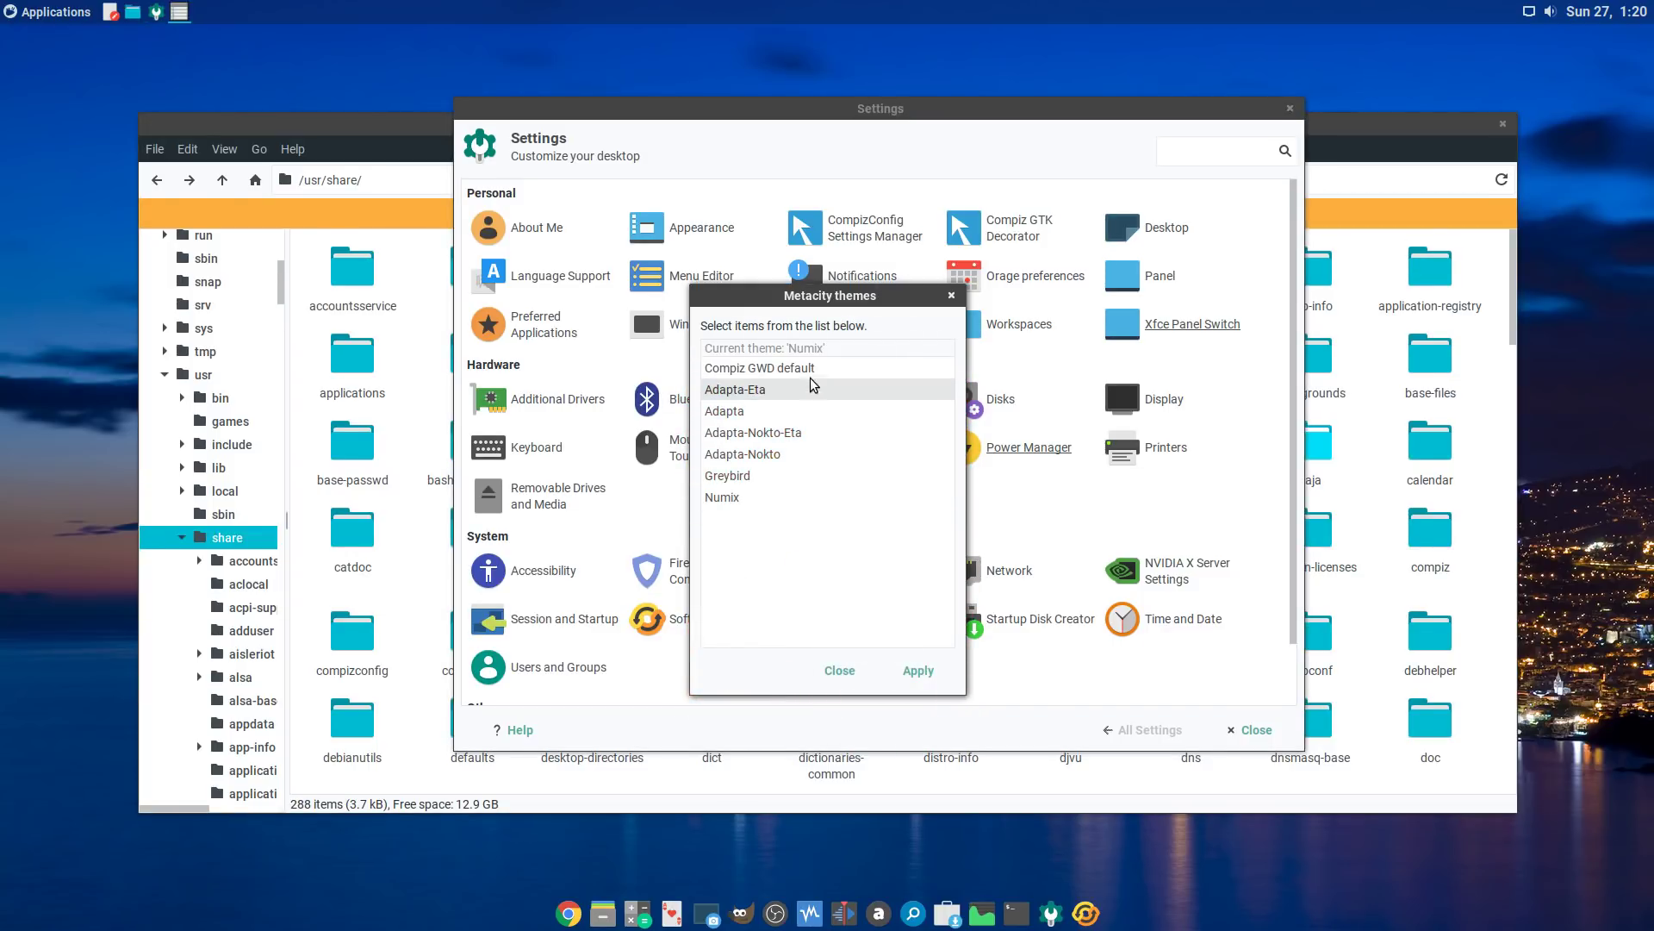
left_click(810, 372)
left_click(918, 670)
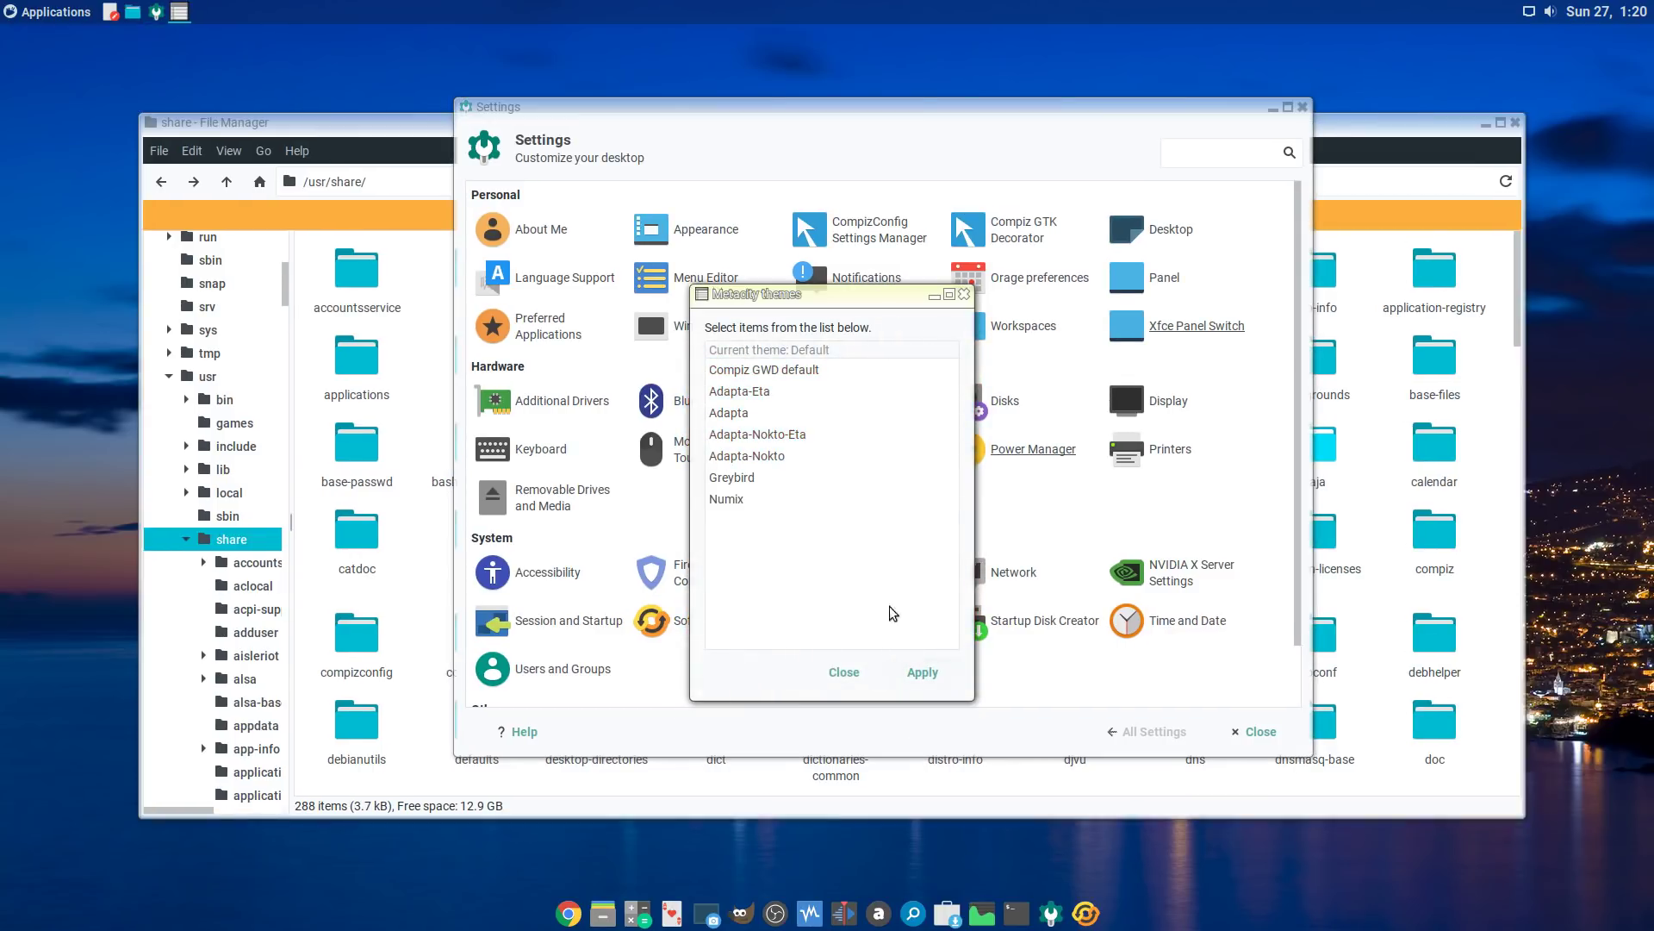
Step: Apply the Adapta window theme and close the Metacity themes list
left_click(801, 413)
left_click(937, 670)
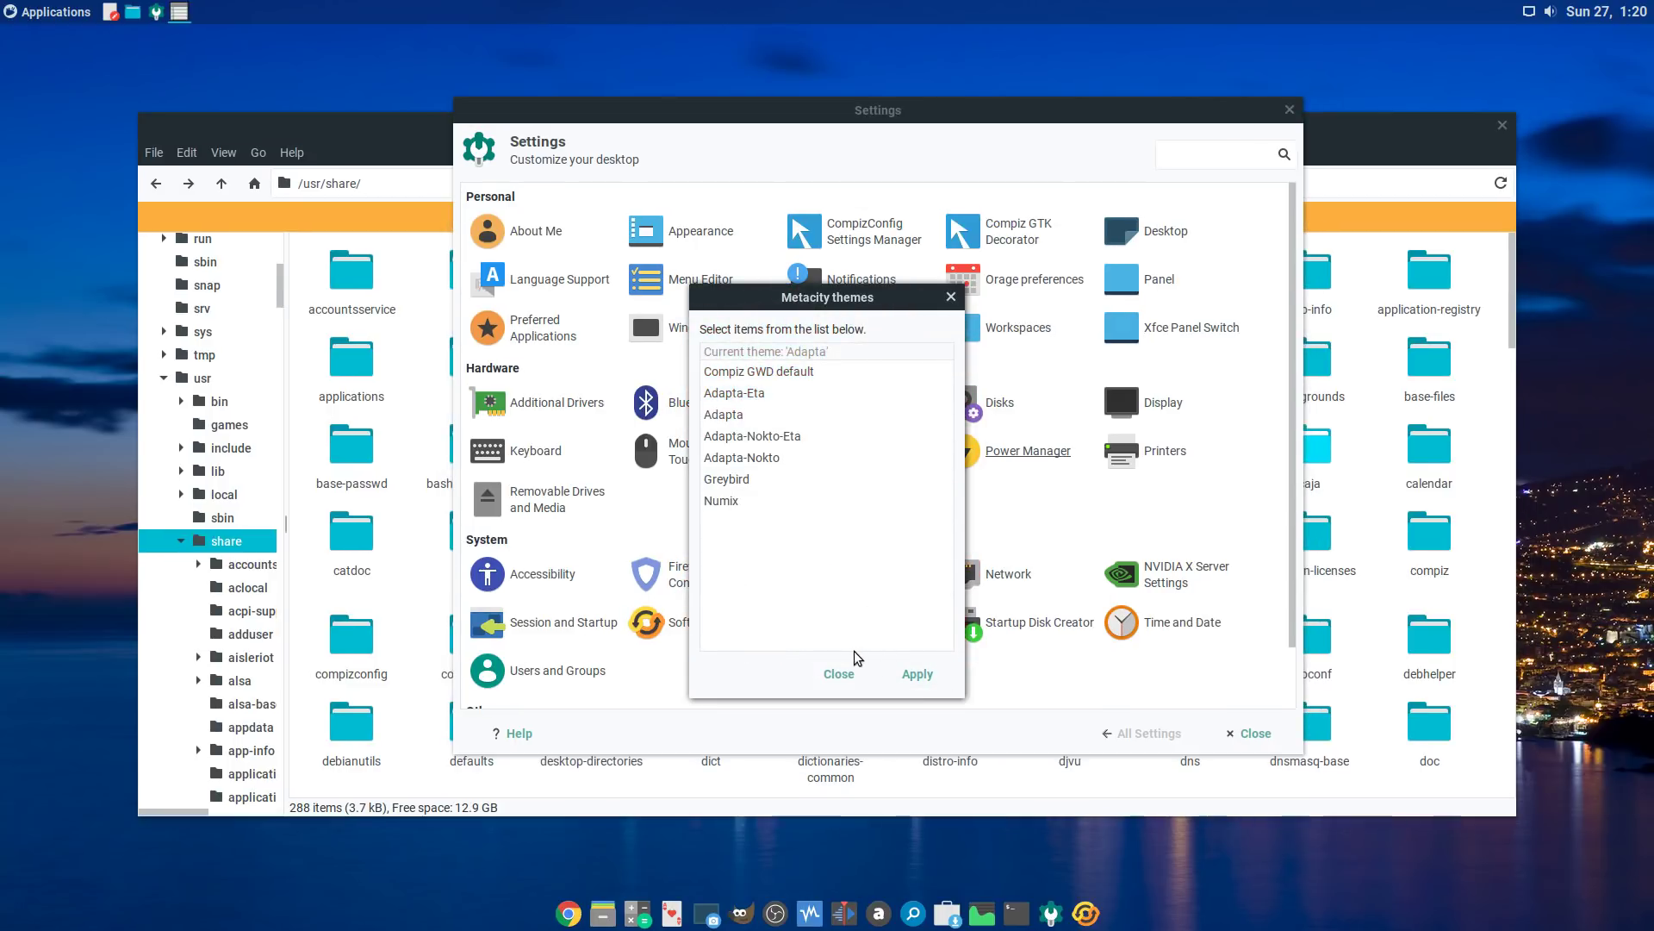
left_click(831, 675)
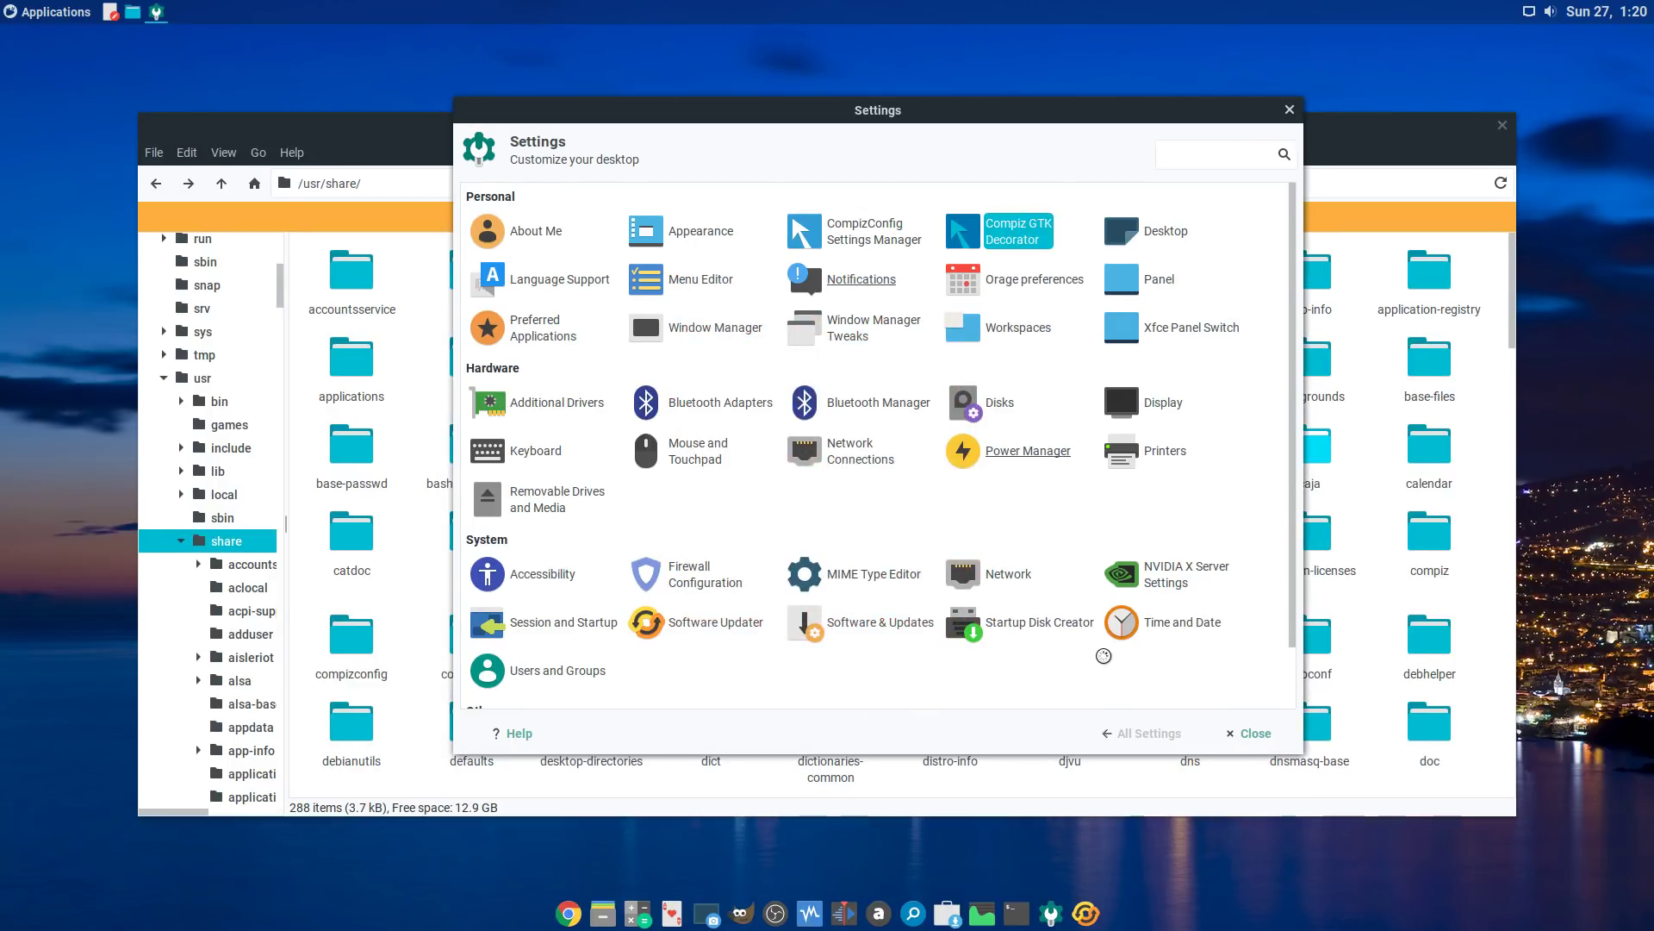
left_click(1020, 509)
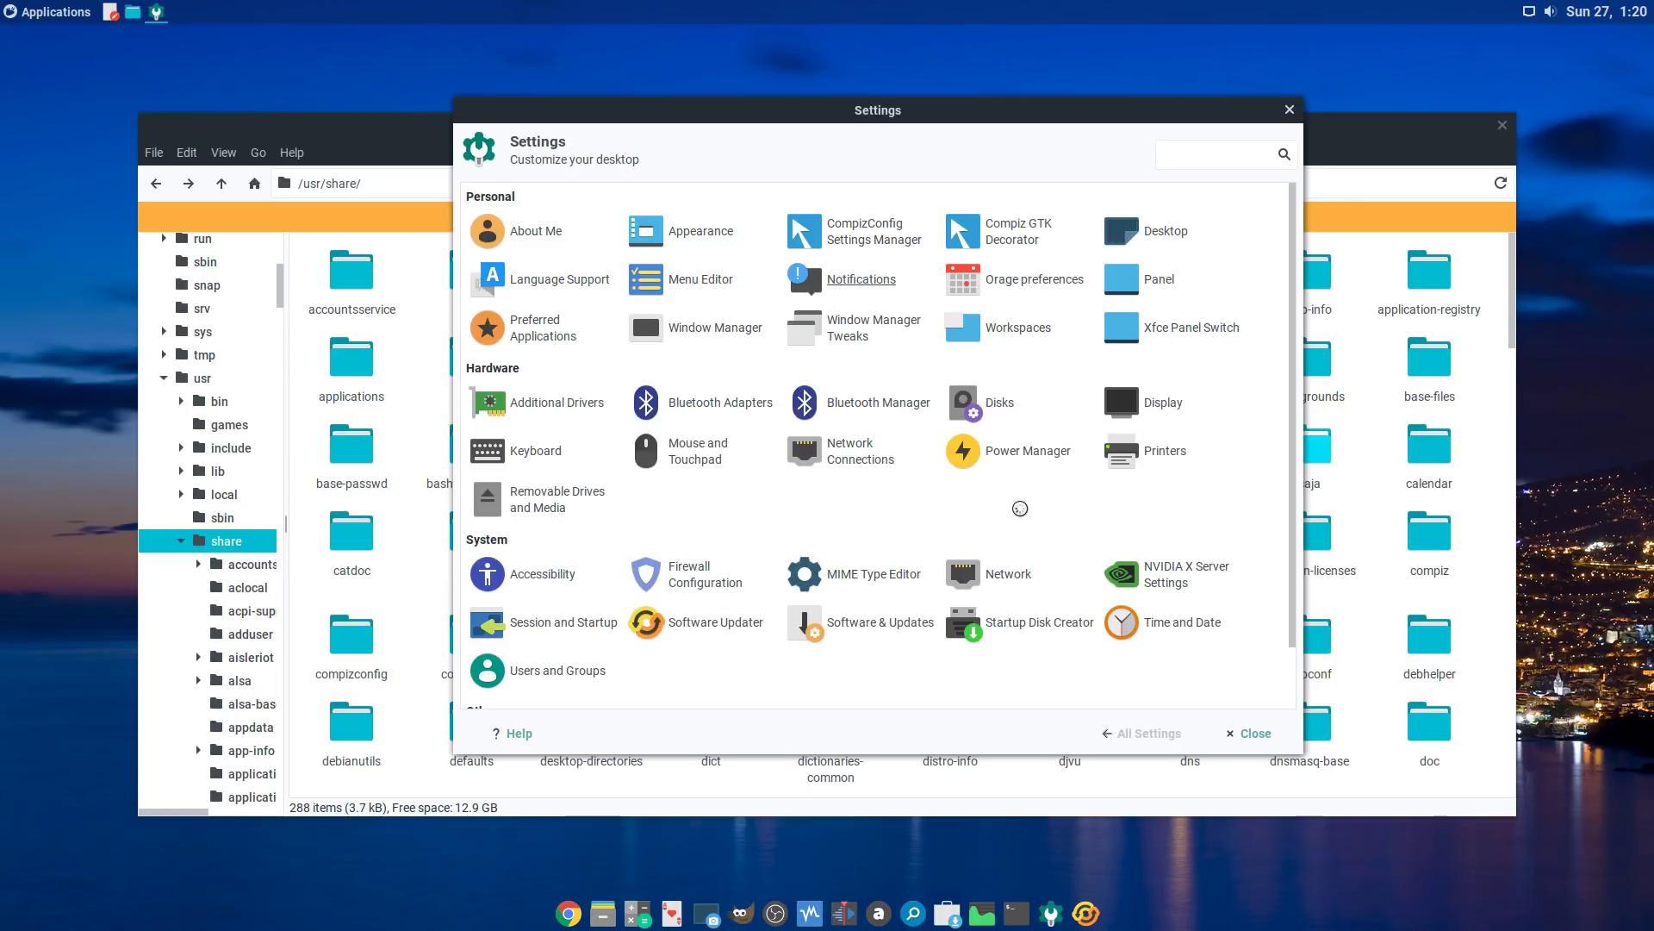
Step: Open the Compiz entry for editing in the application autostart list of Session and Startup
left_click(596, 625)
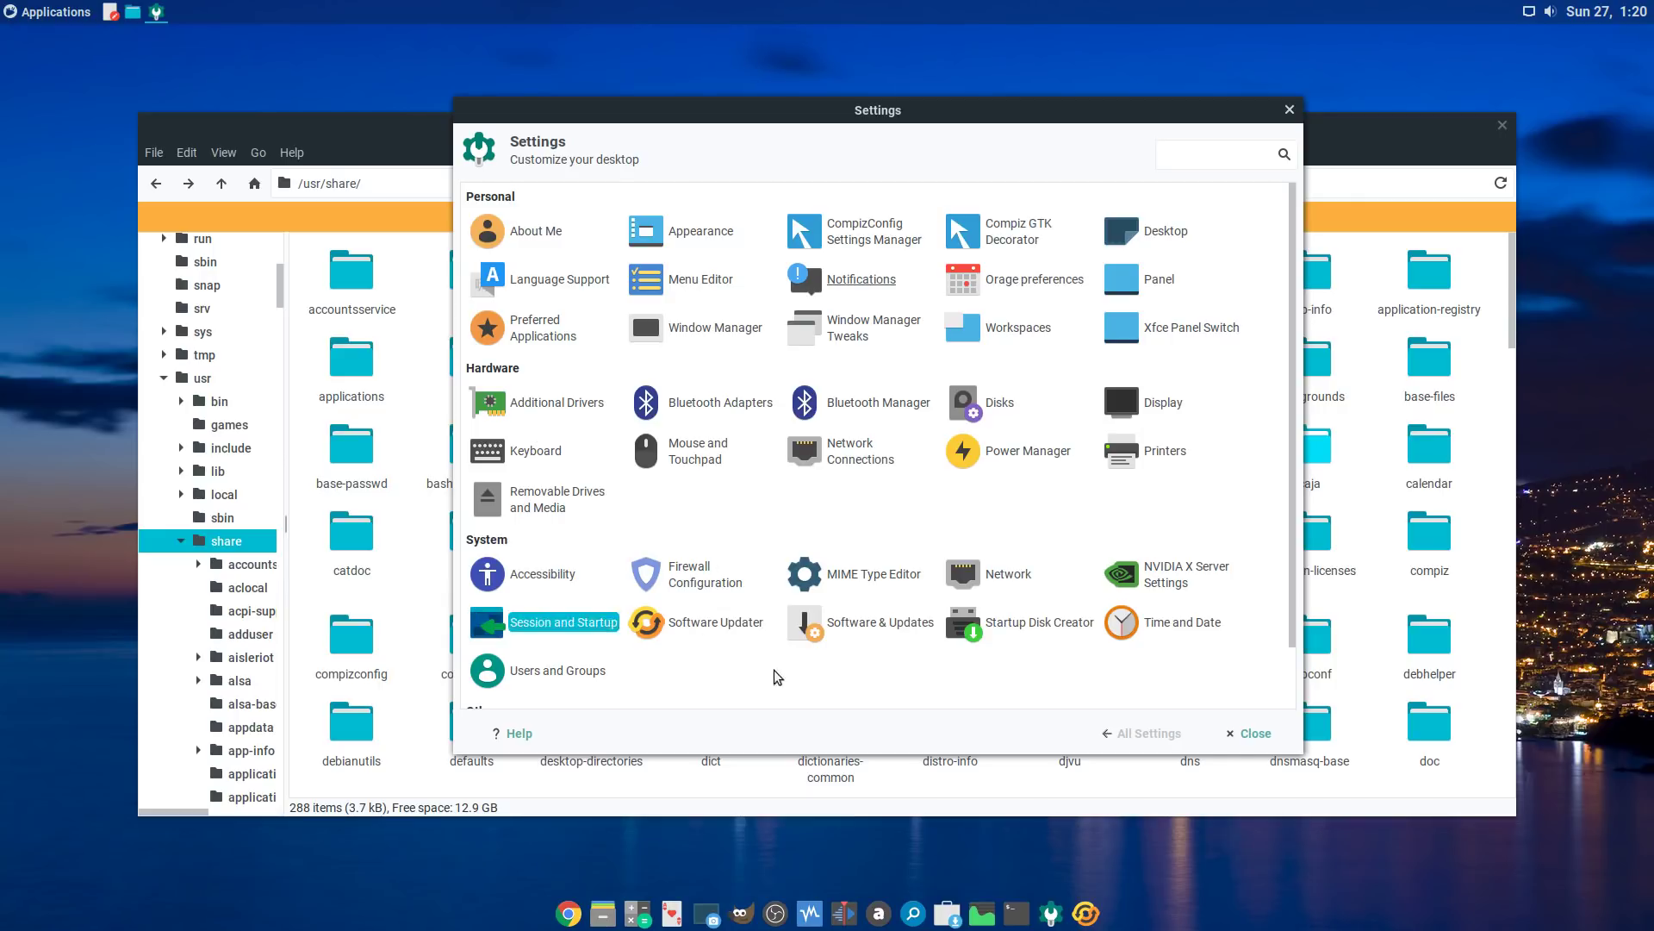
left_click(780, 335)
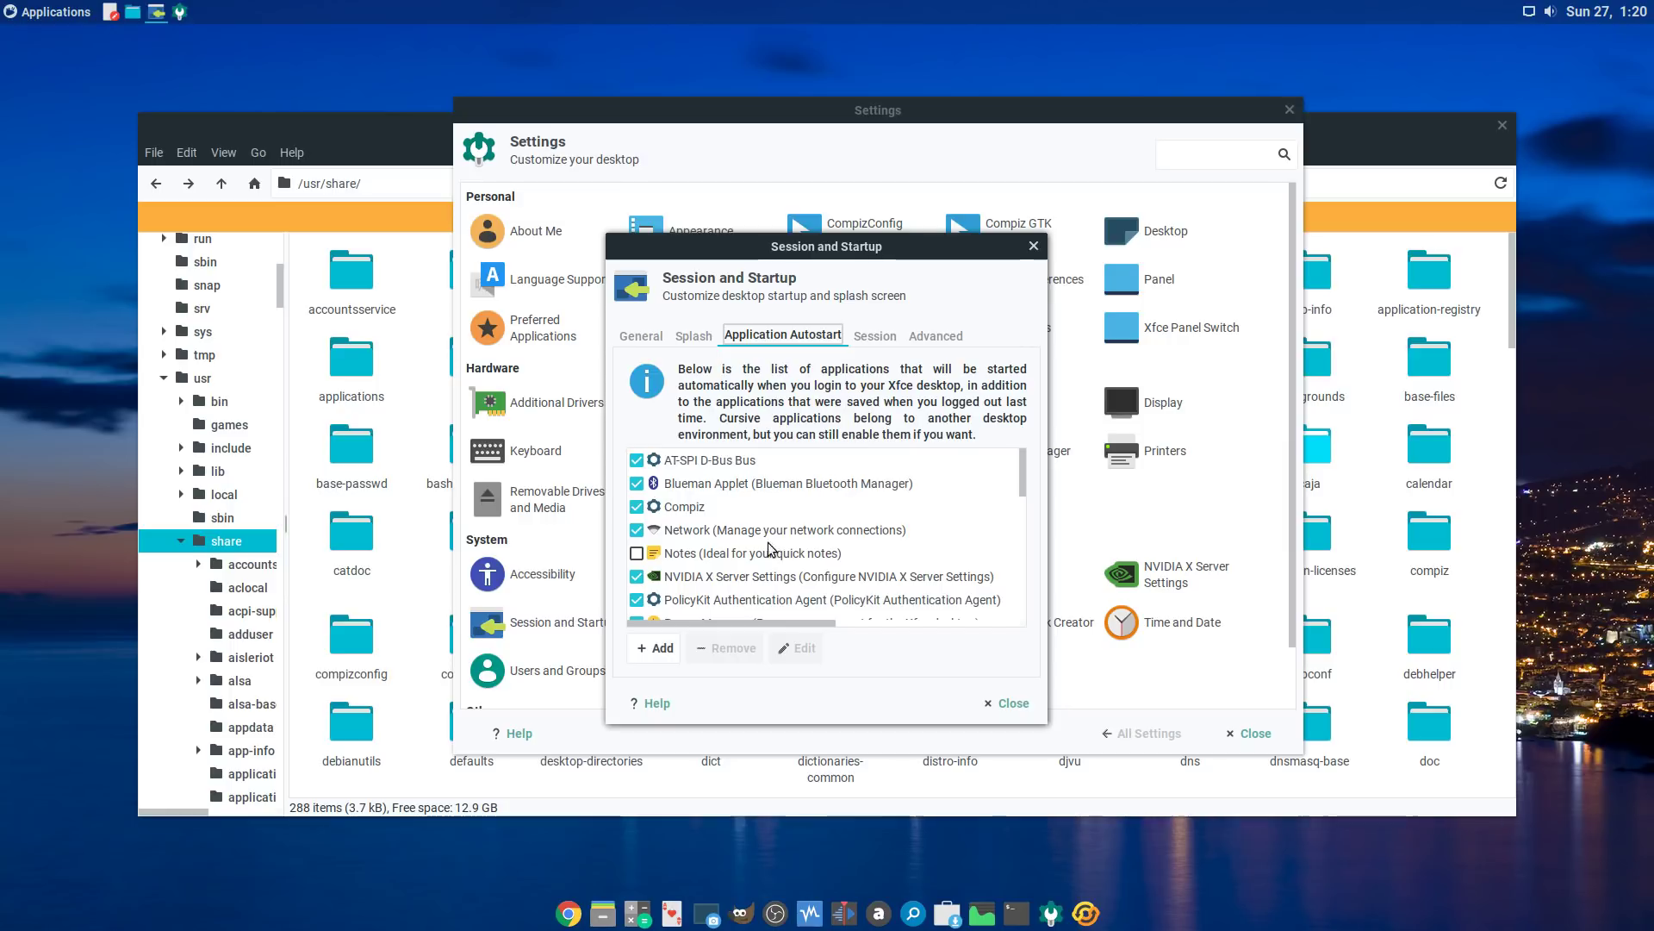
left_click(730, 506)
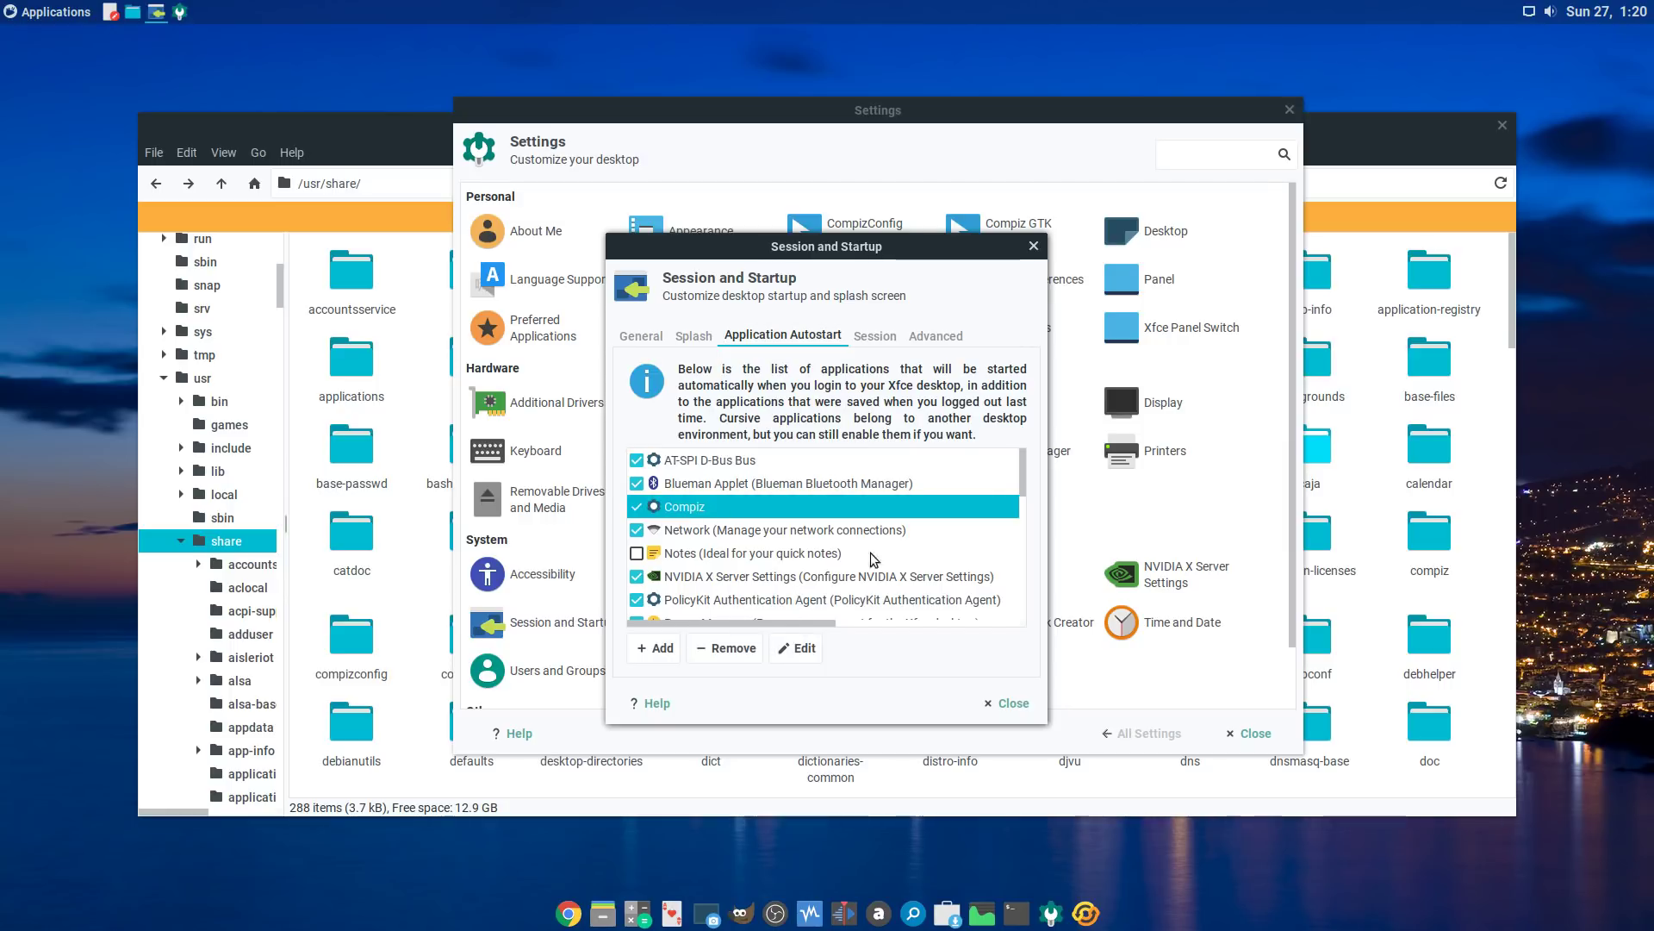
left_click(810, 647)
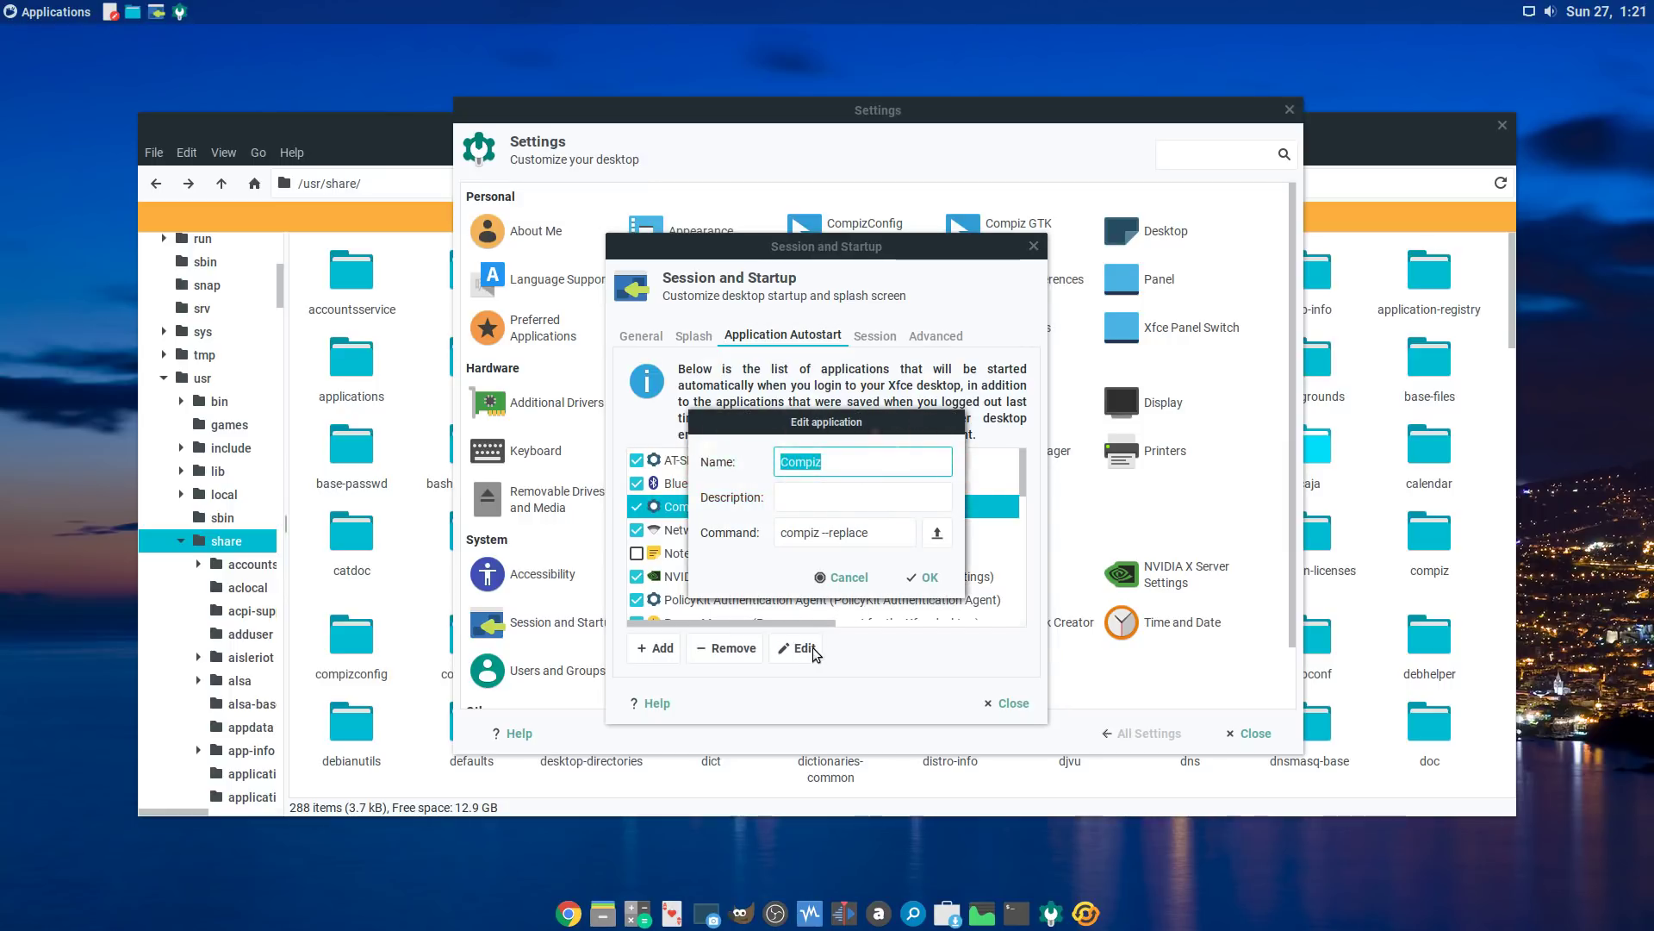
Step: Examine the Compiz autostart entry's command, compiz --replace, accept it as is, and close Session and Startup
key("End")
left_click_drag(781, 533, 825, 534)
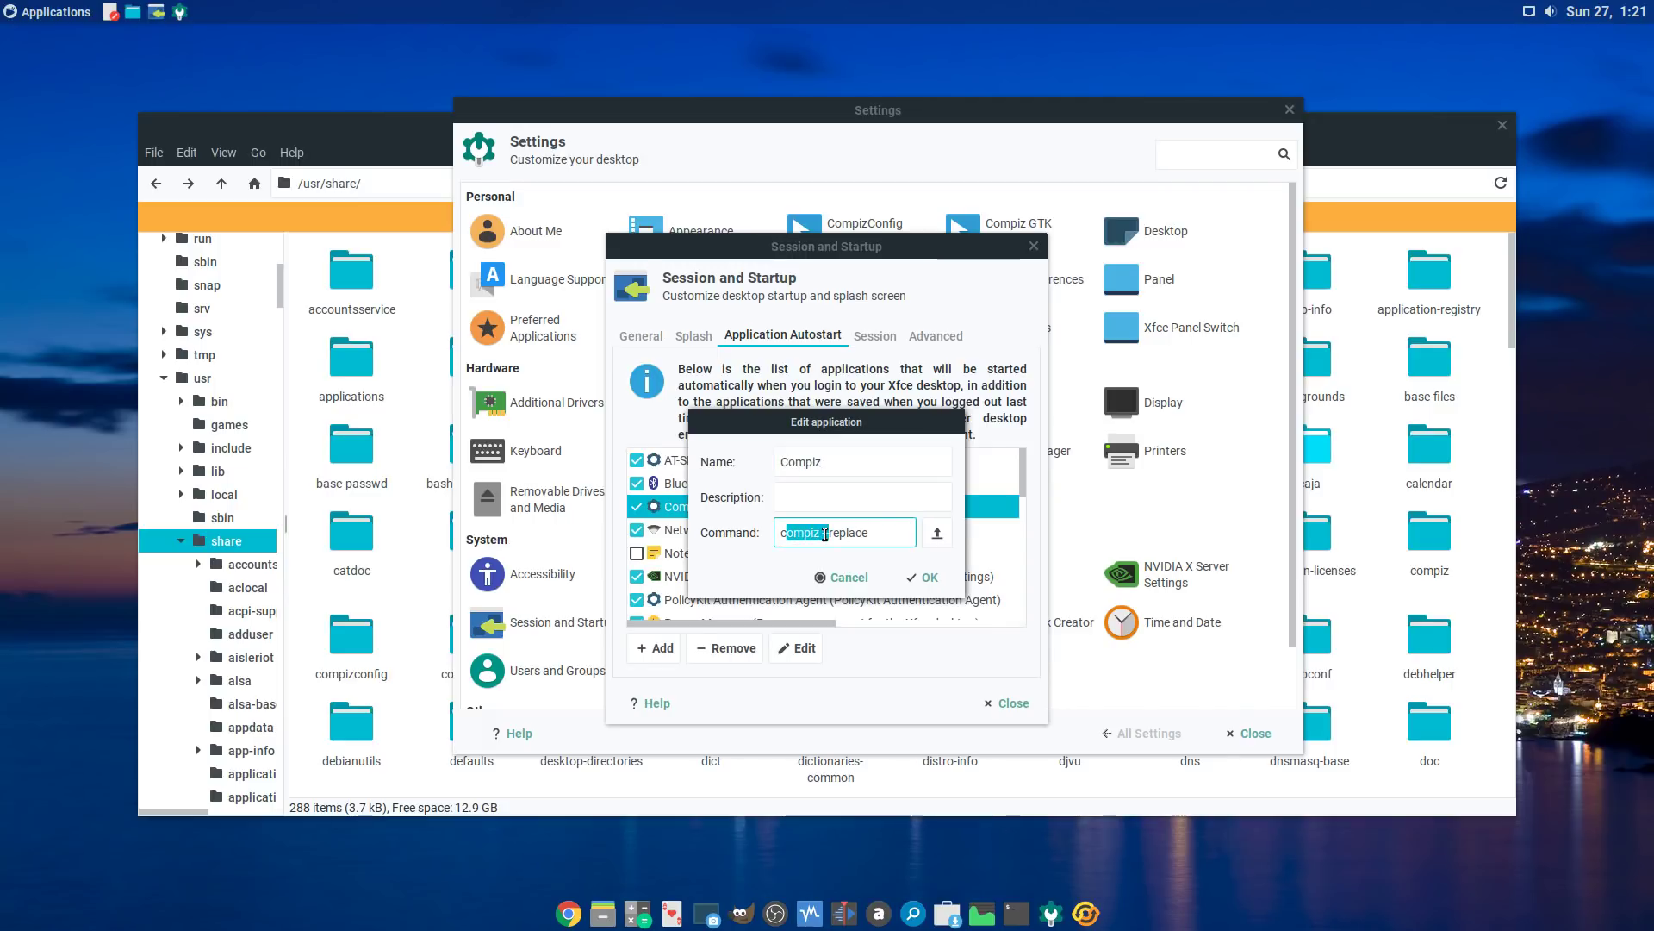
left_click(819, 534)
triple_click(886, 532)
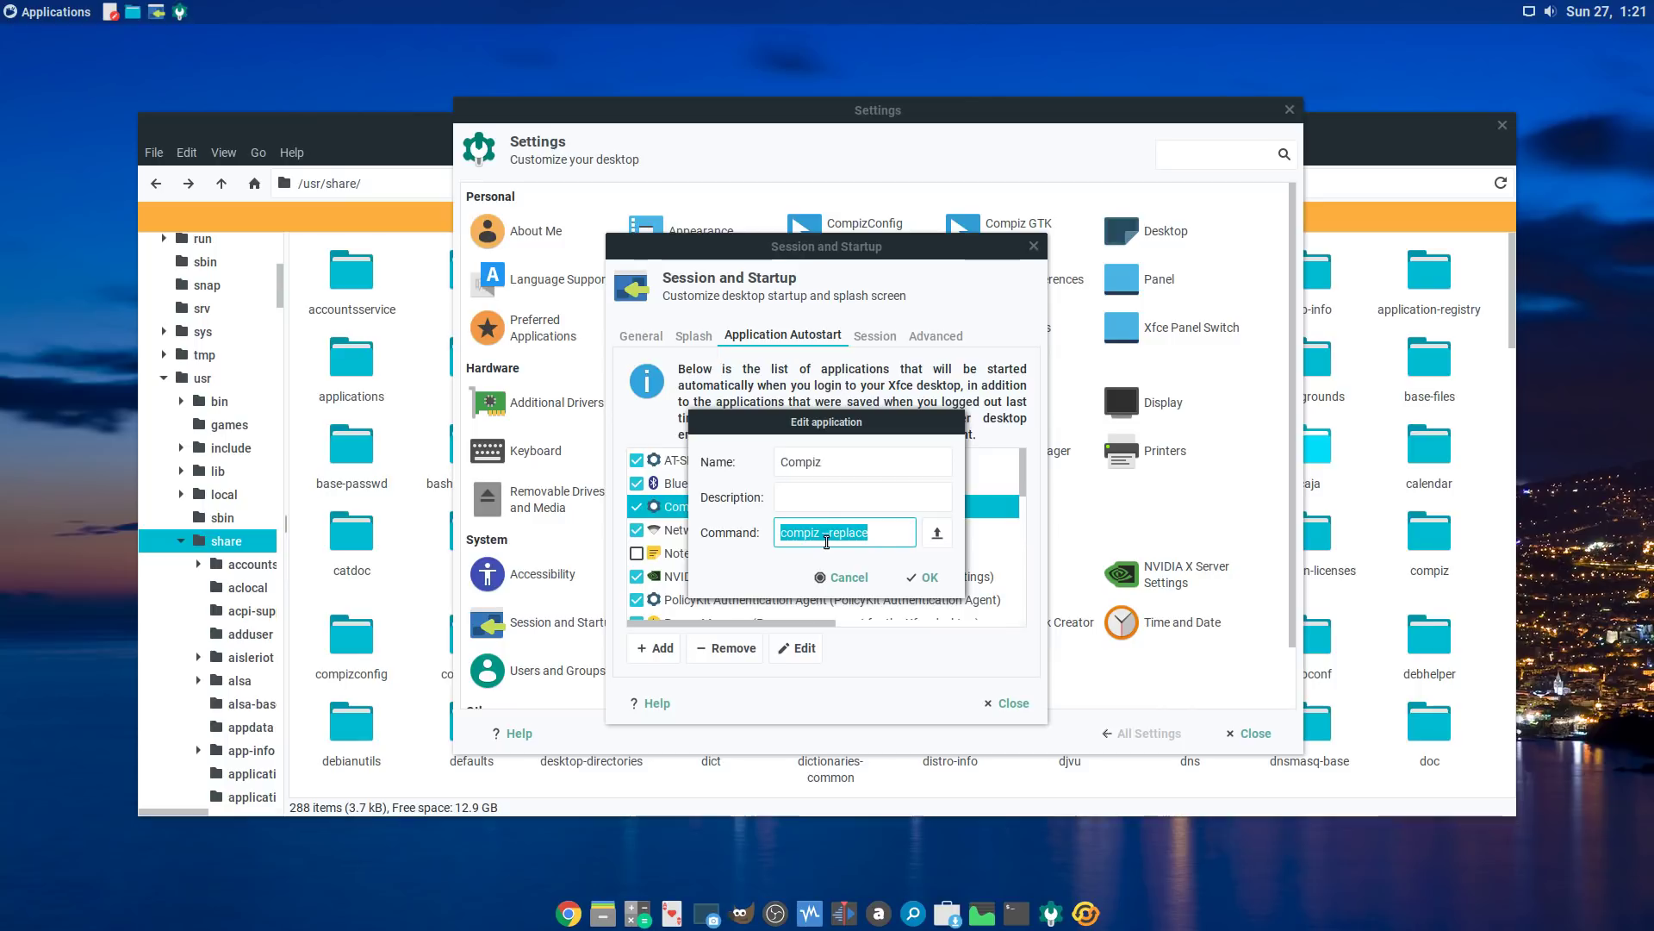
left_click(883, 532)
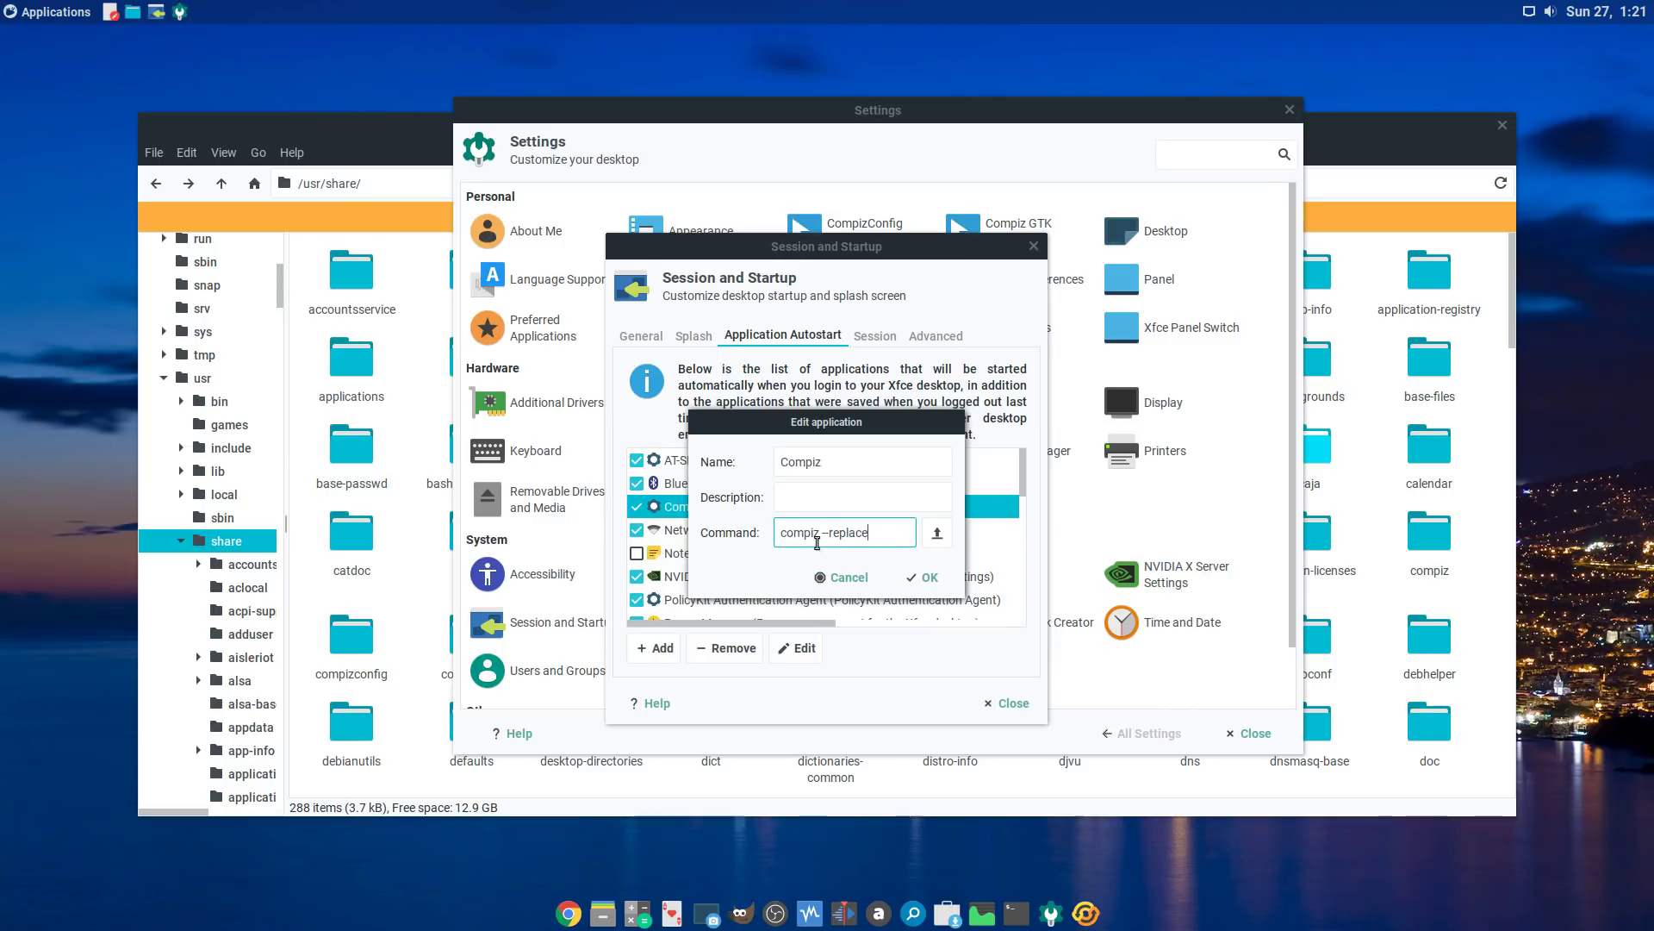
left_click(923, 576)
left_click(1007, 703)
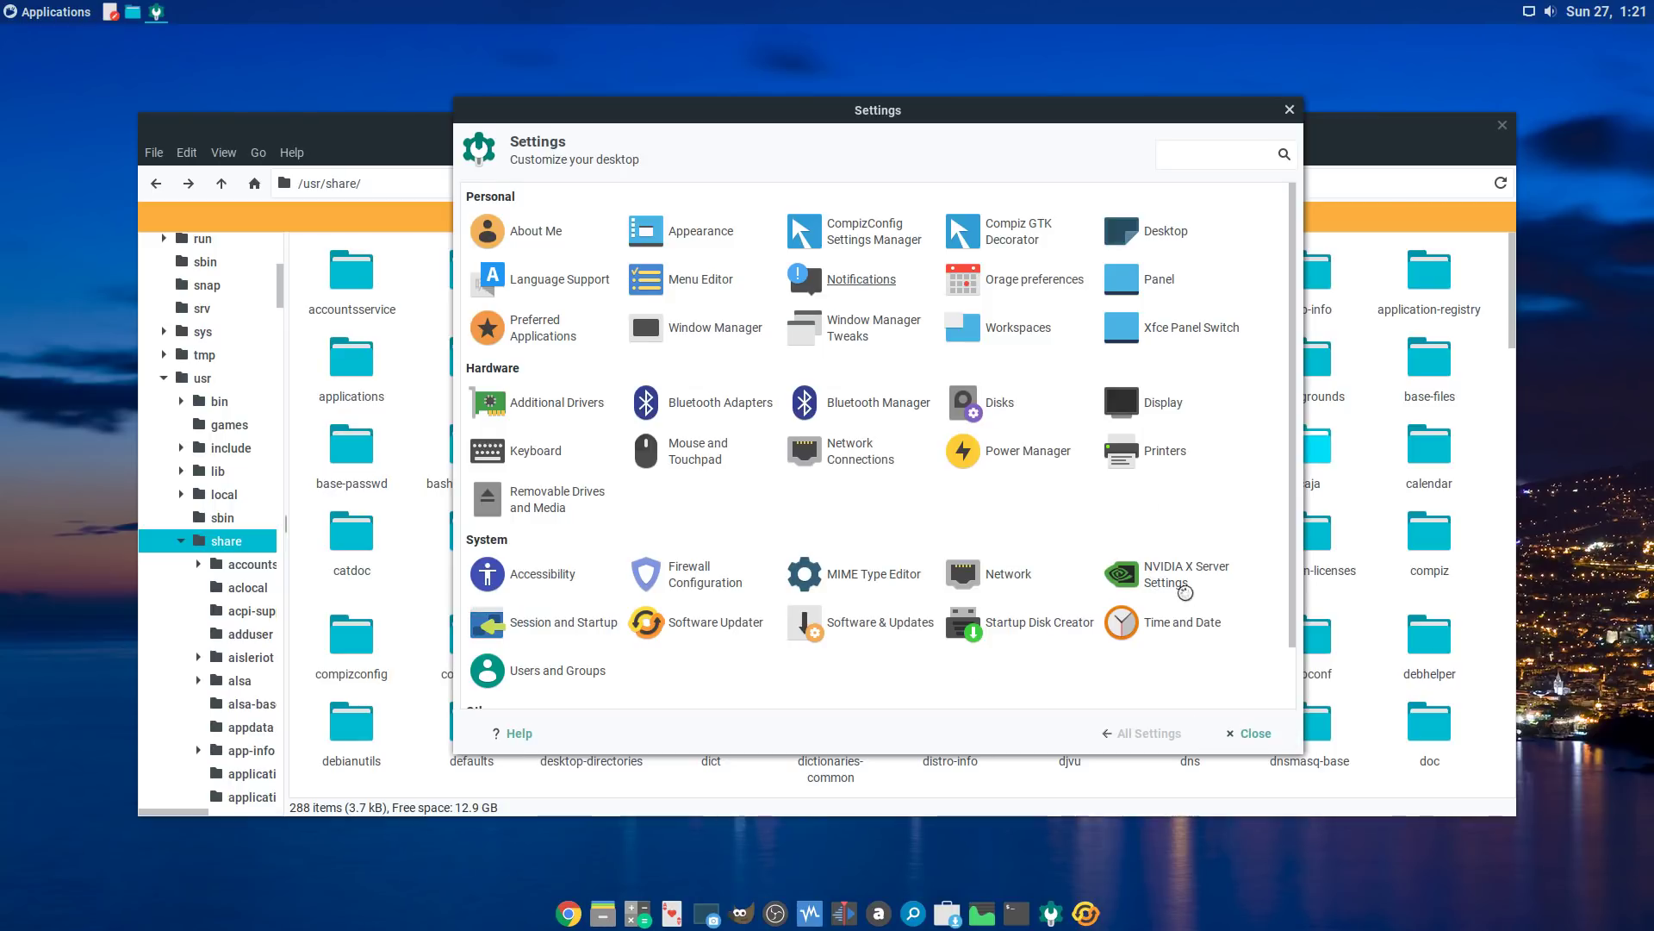
Step: Close Settings and move the file manager window around the desktop to show how the Compiz window behaves
left_click(1248, 733)
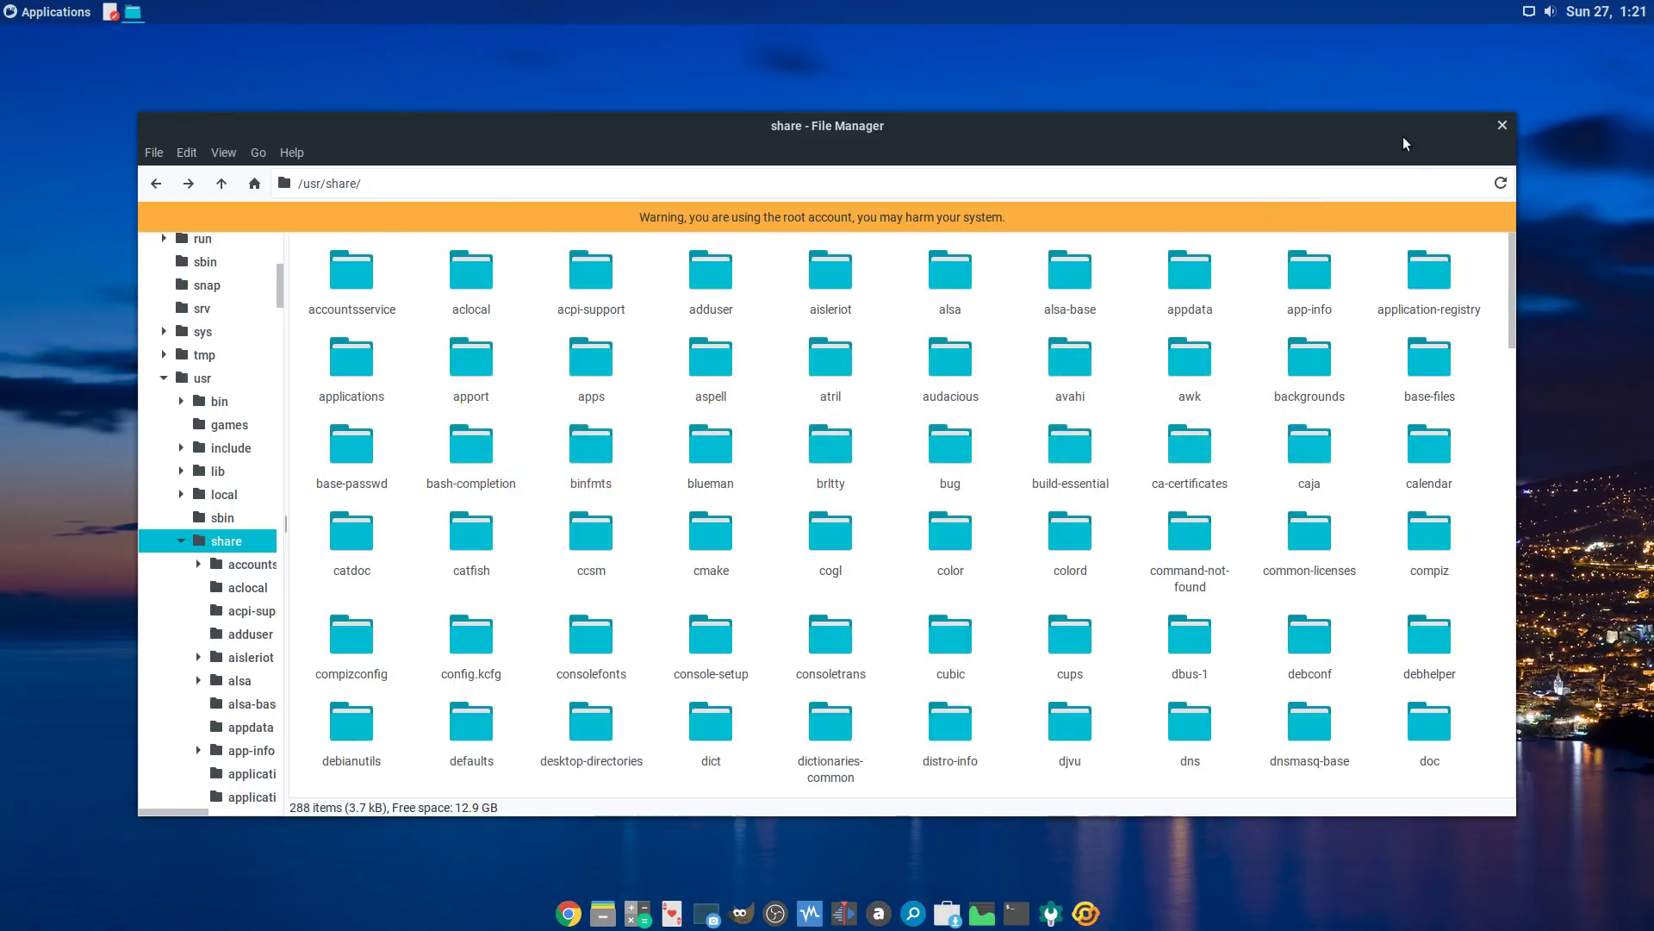
left_click_drag(1124, 124, 1066, 105)
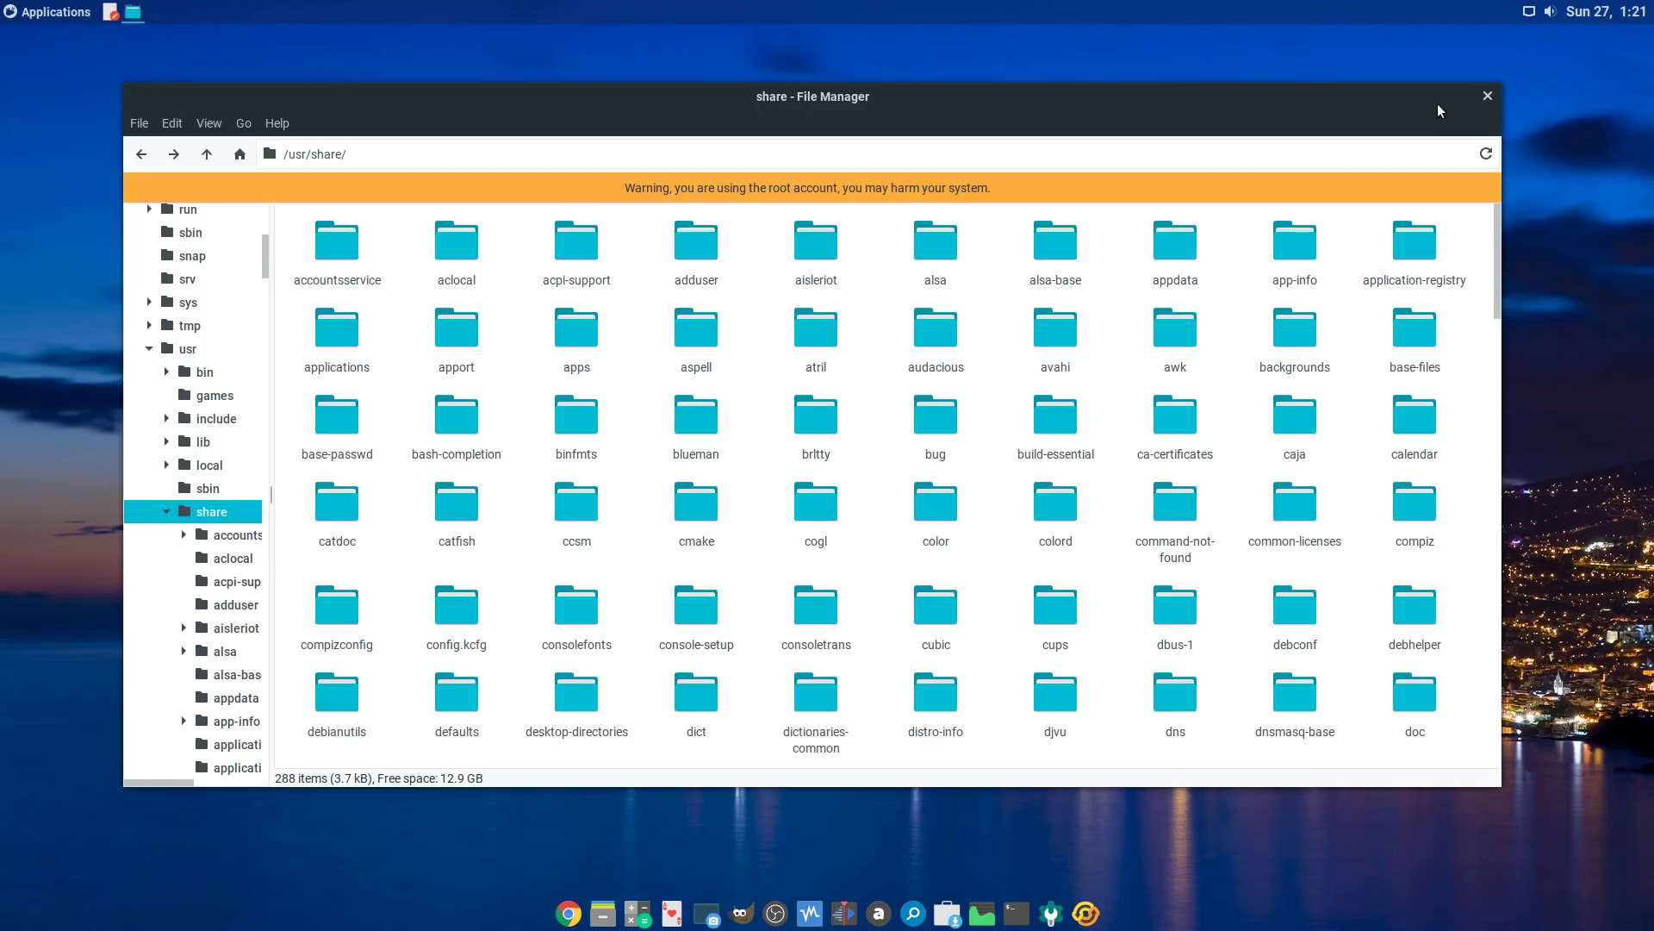
left_click_drag(850, 100, 733, 95)
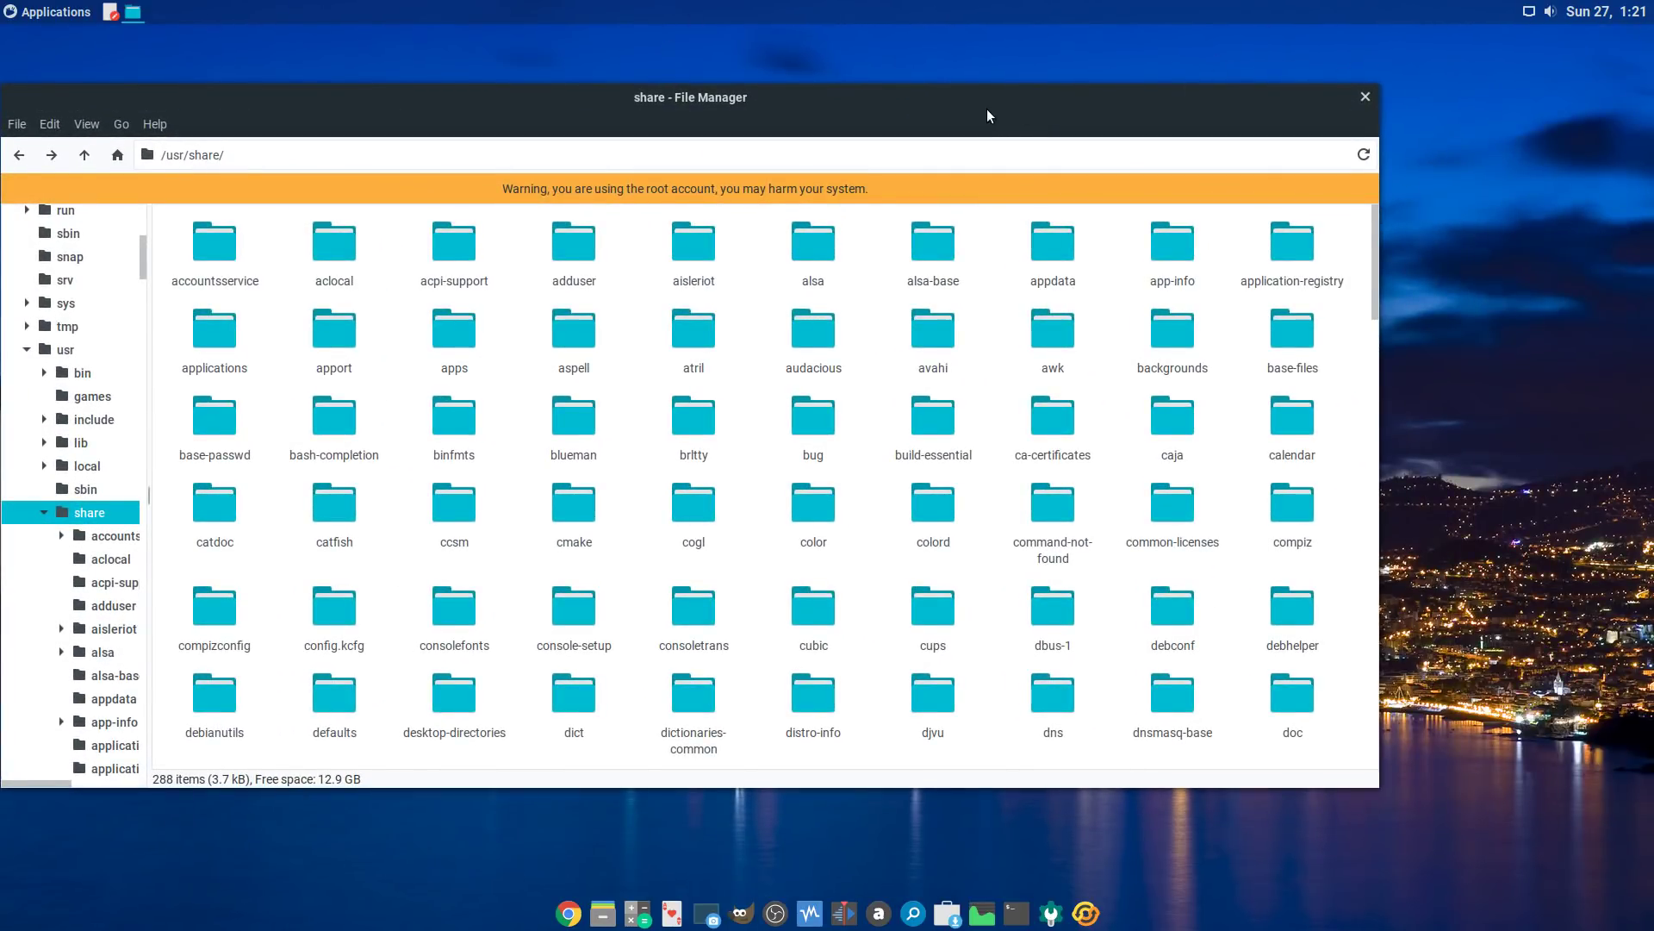
left_click_drag(987, 115, 1194, 114)
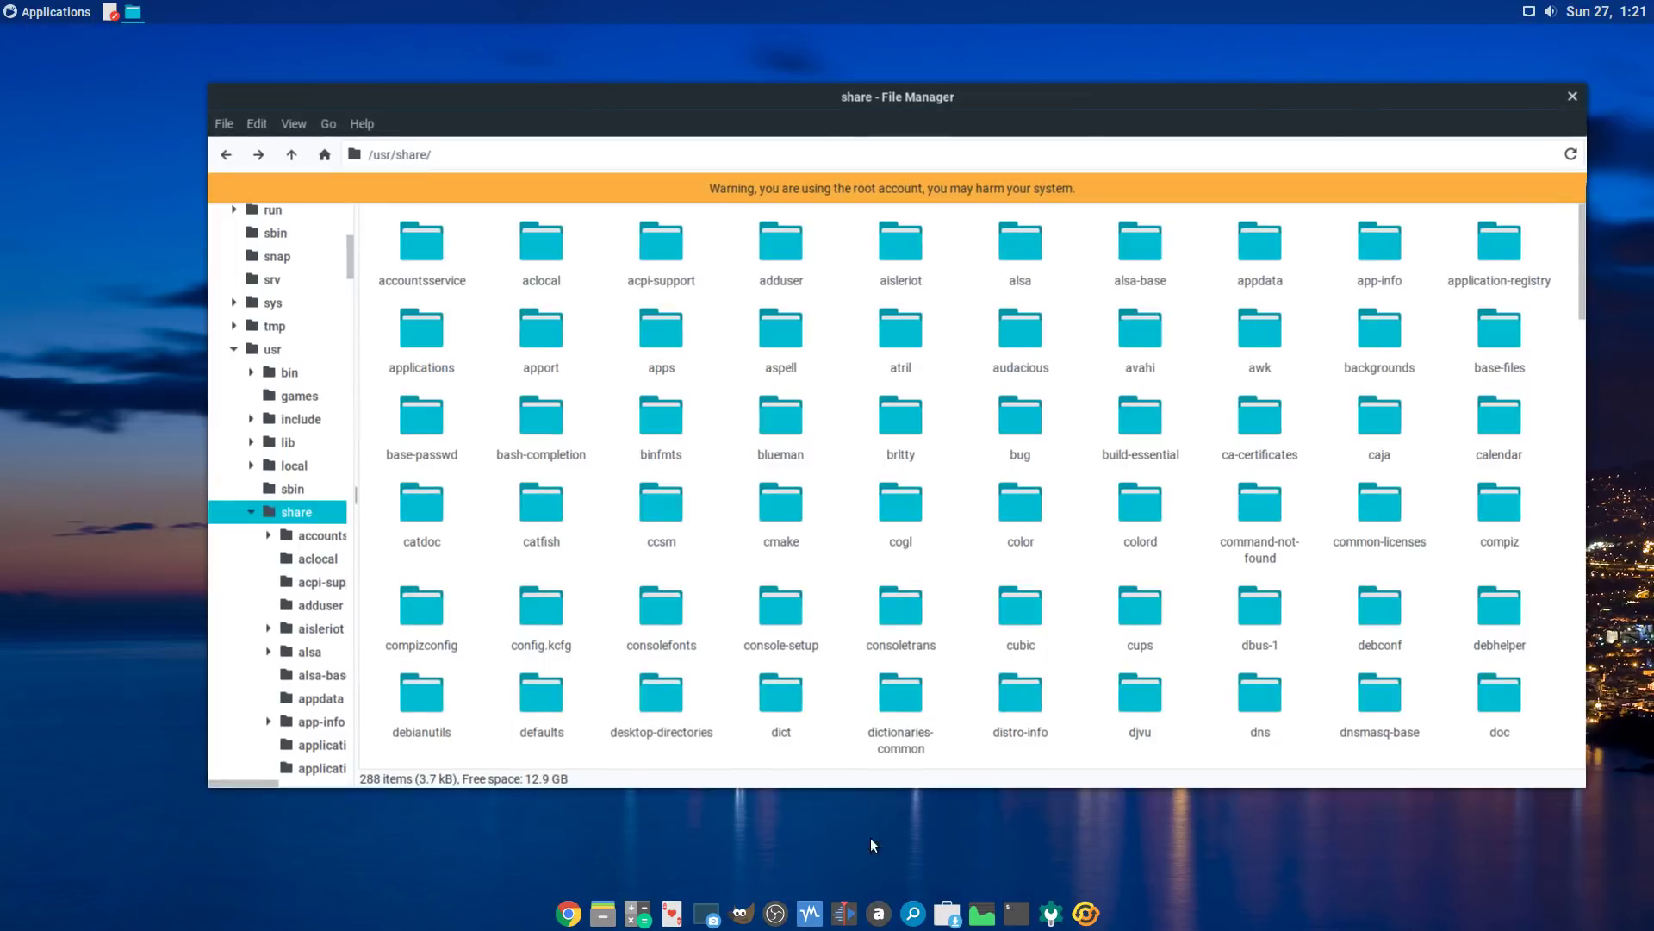
Step: Open Xfce Panel Switch from Settings, select the Default + Dock layout without applying it, and close both windows
left_click(1053, 912)
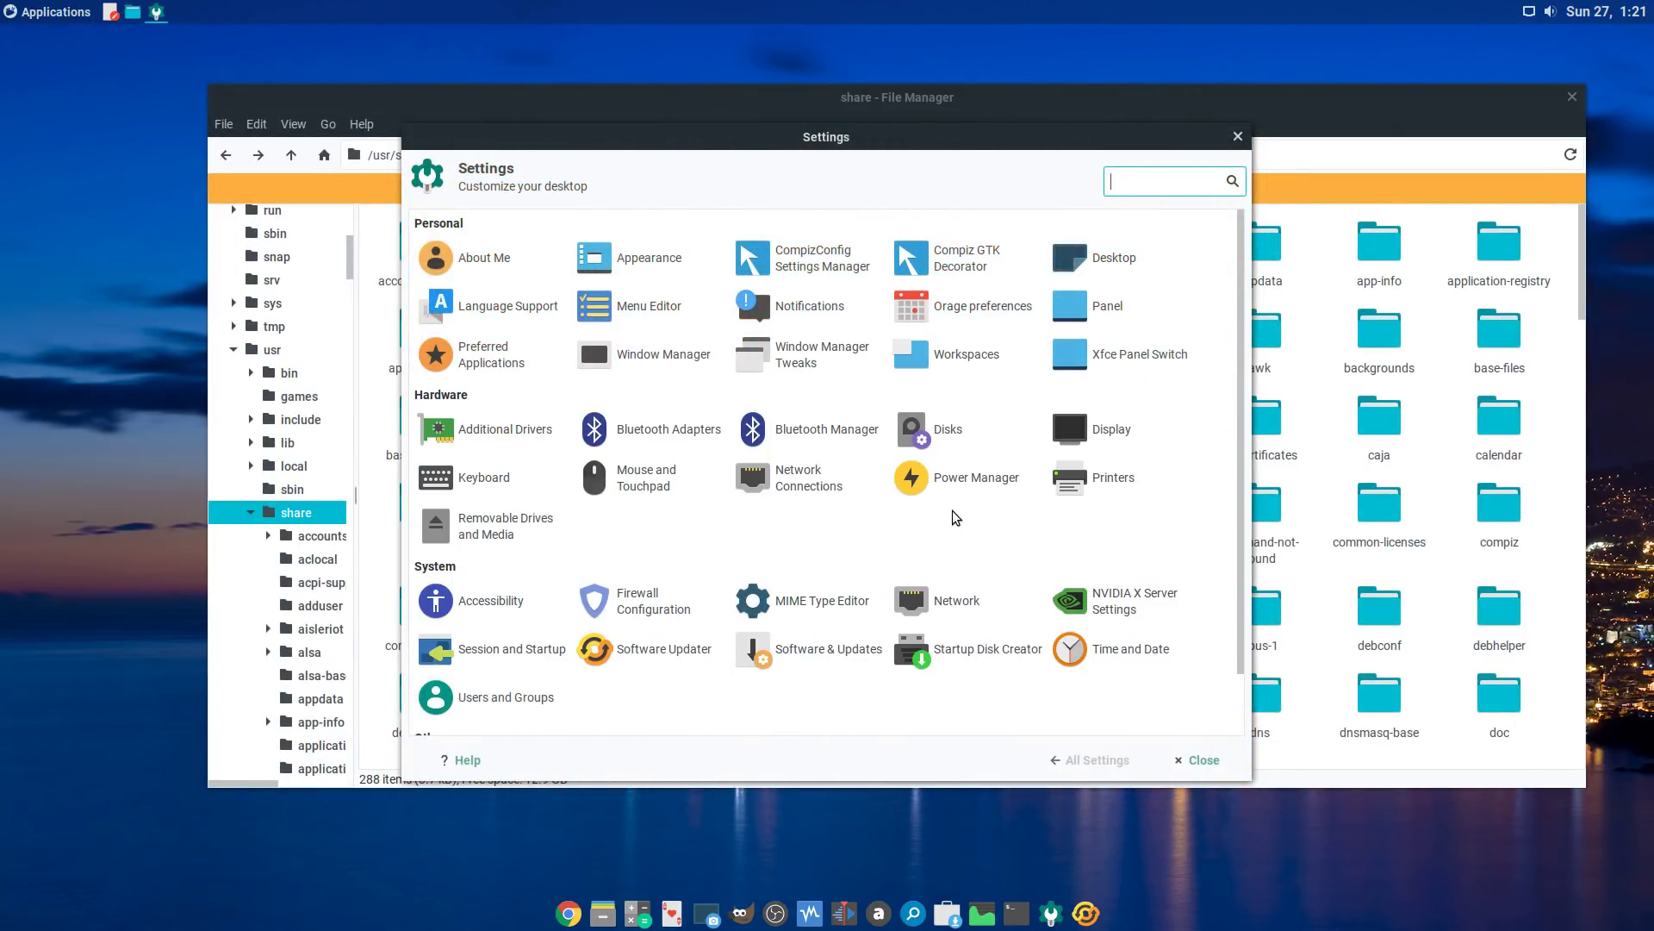
left_click(1120, 355)
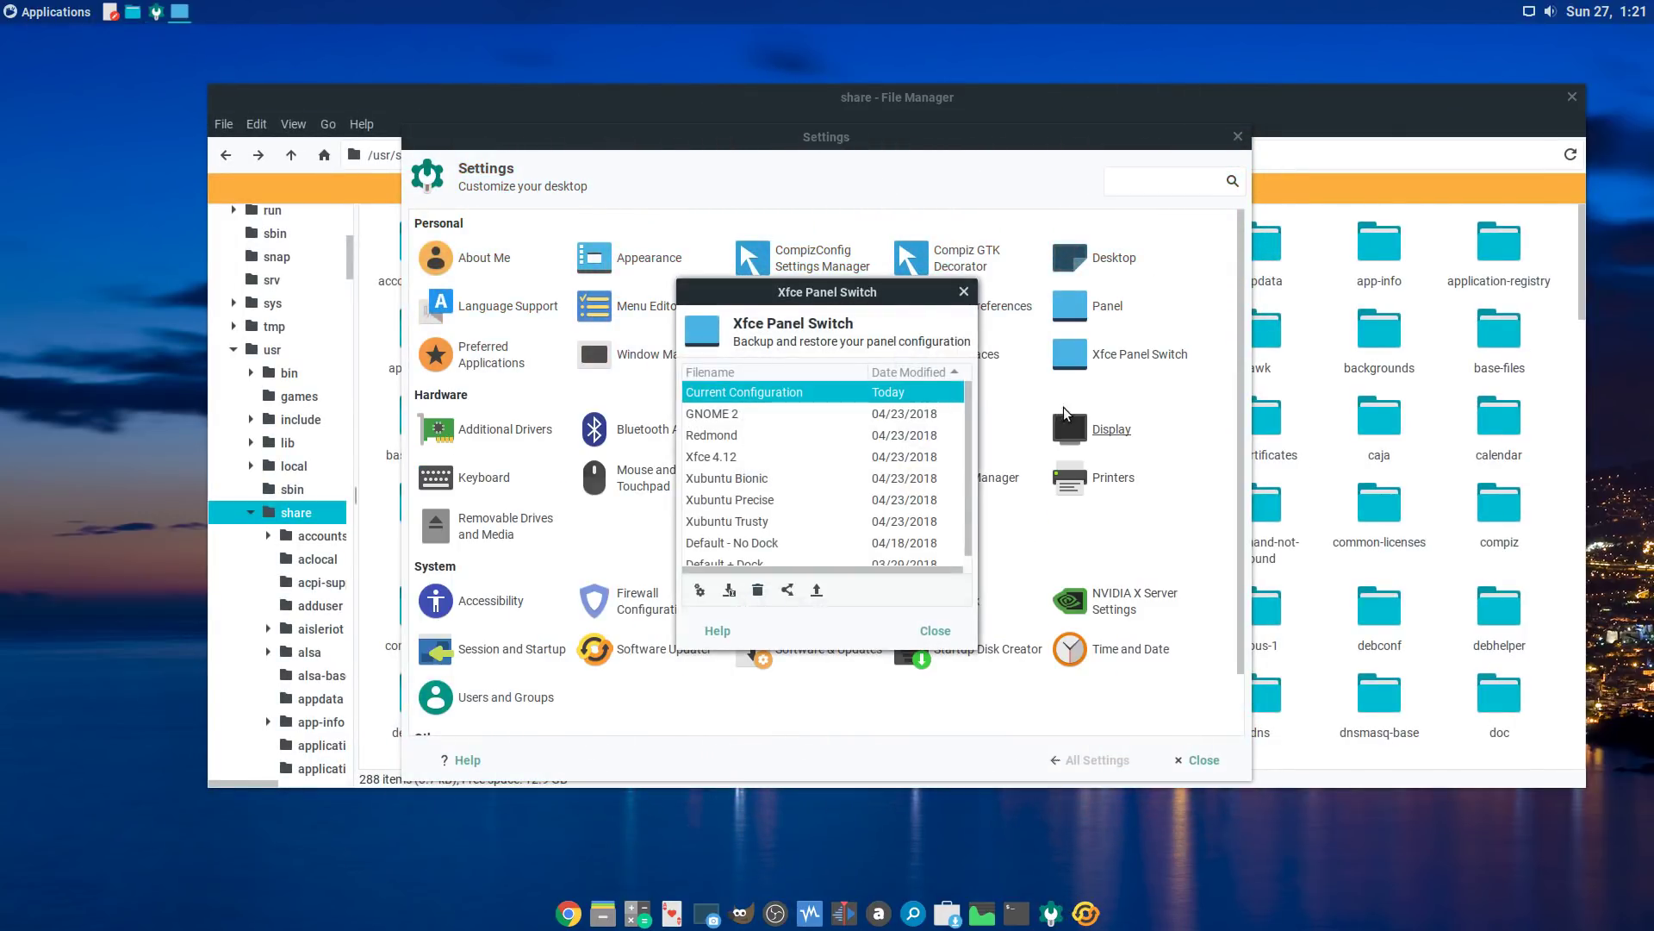
left_click(776, 560)
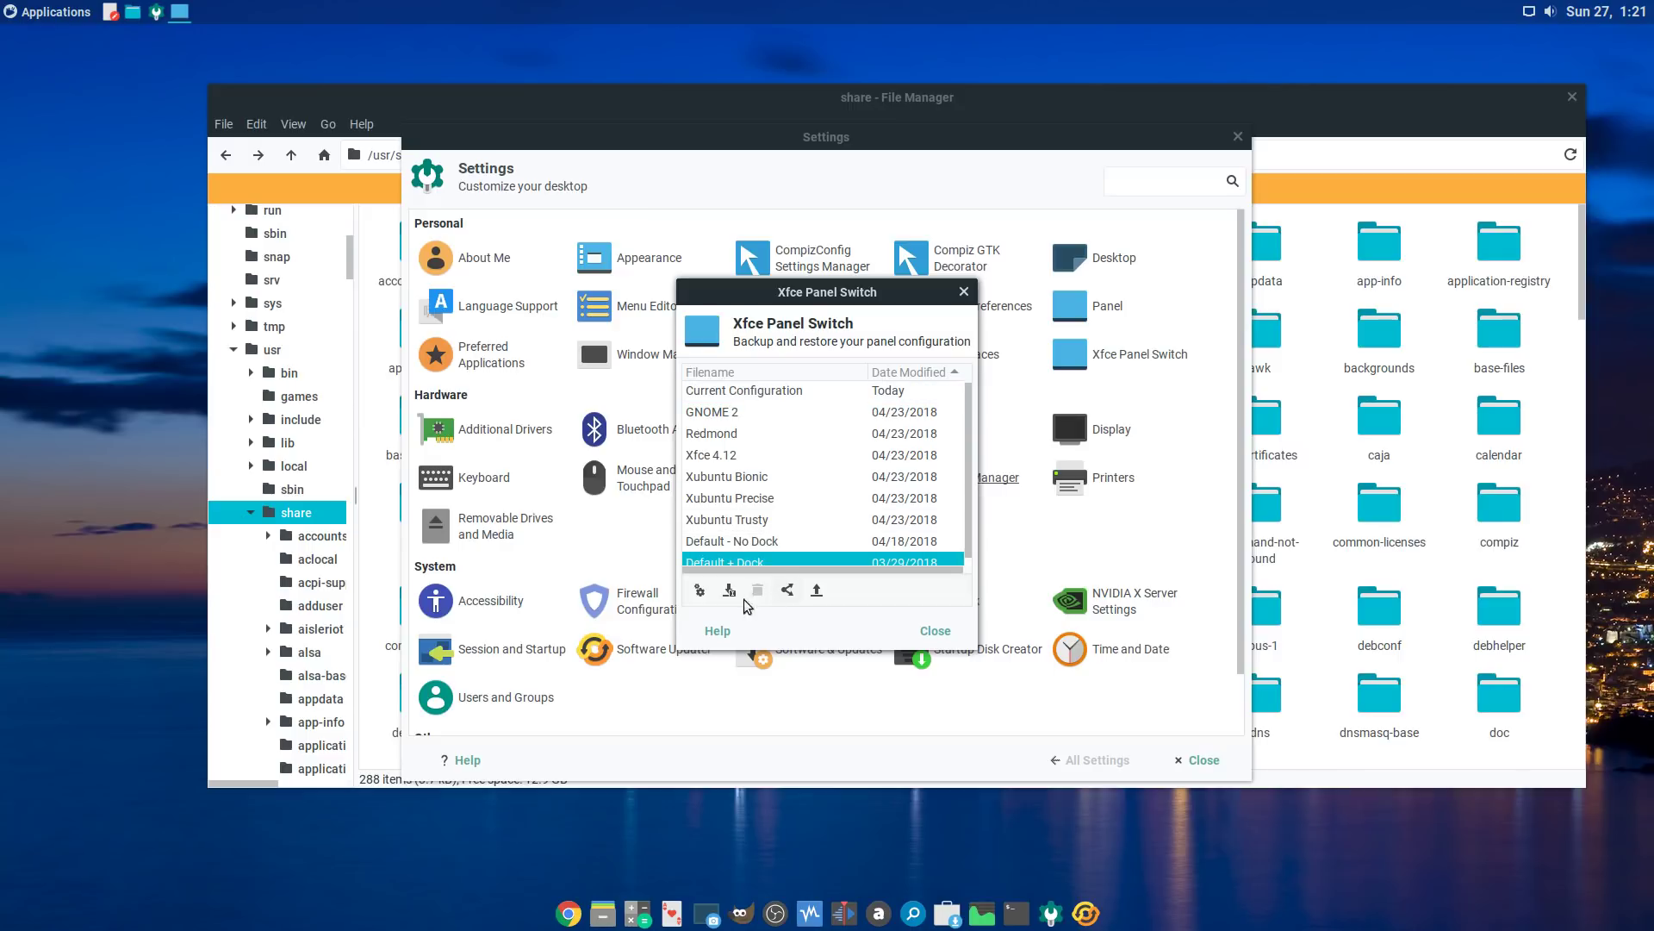
left_click(935, 631)
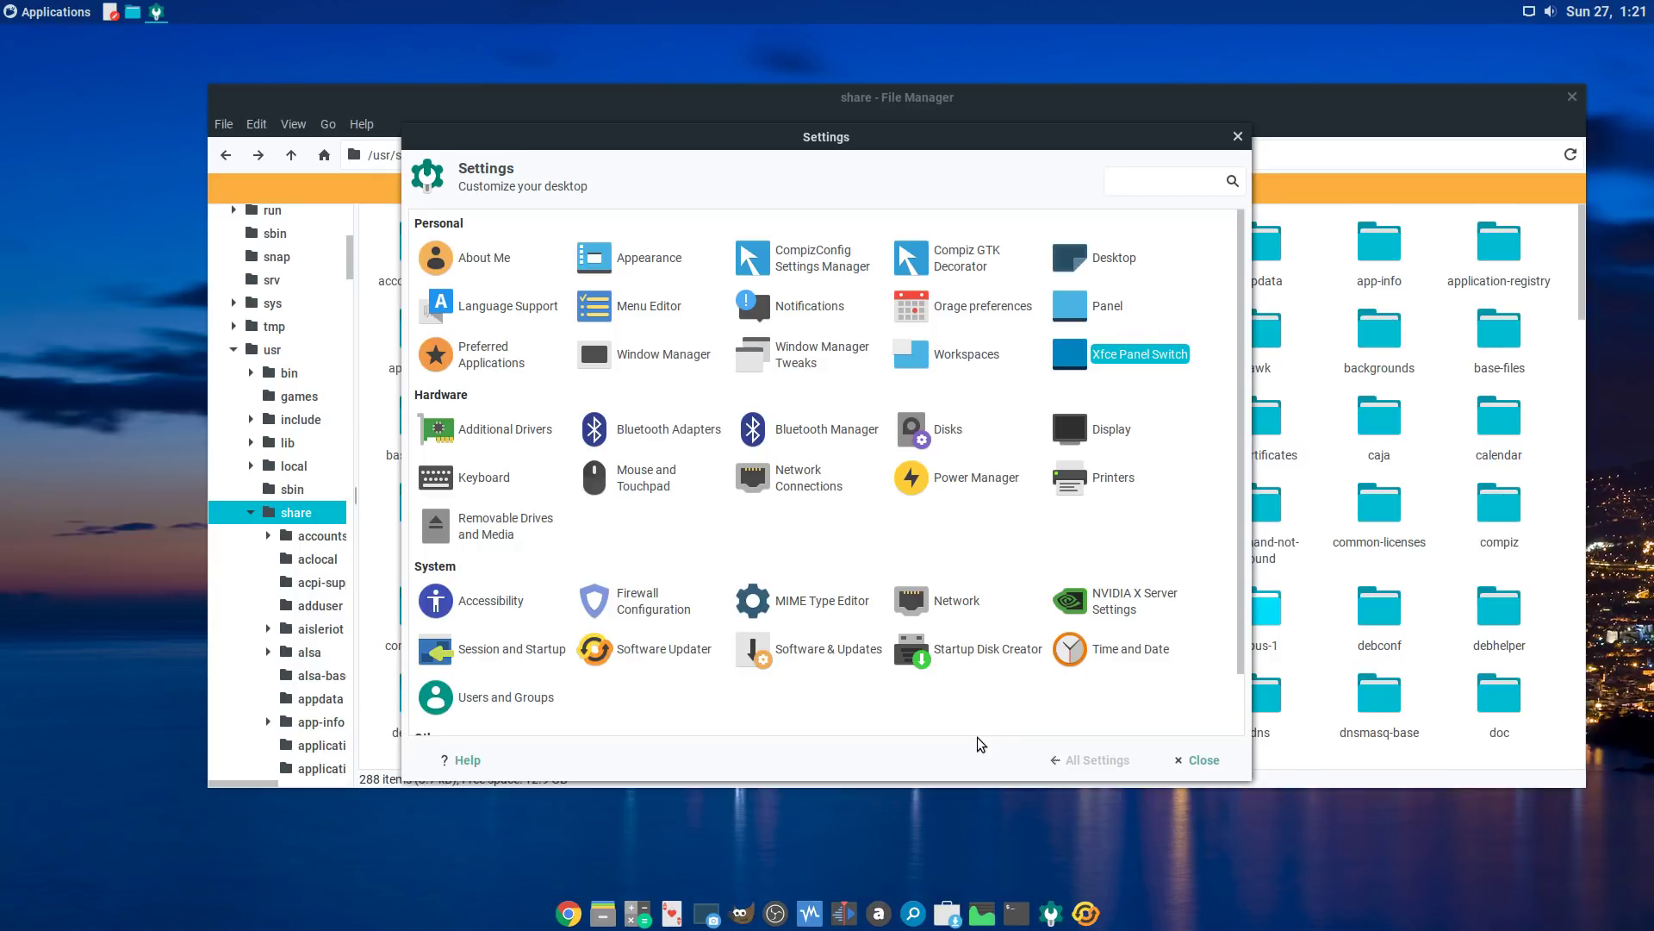
left_click(1187, 759)
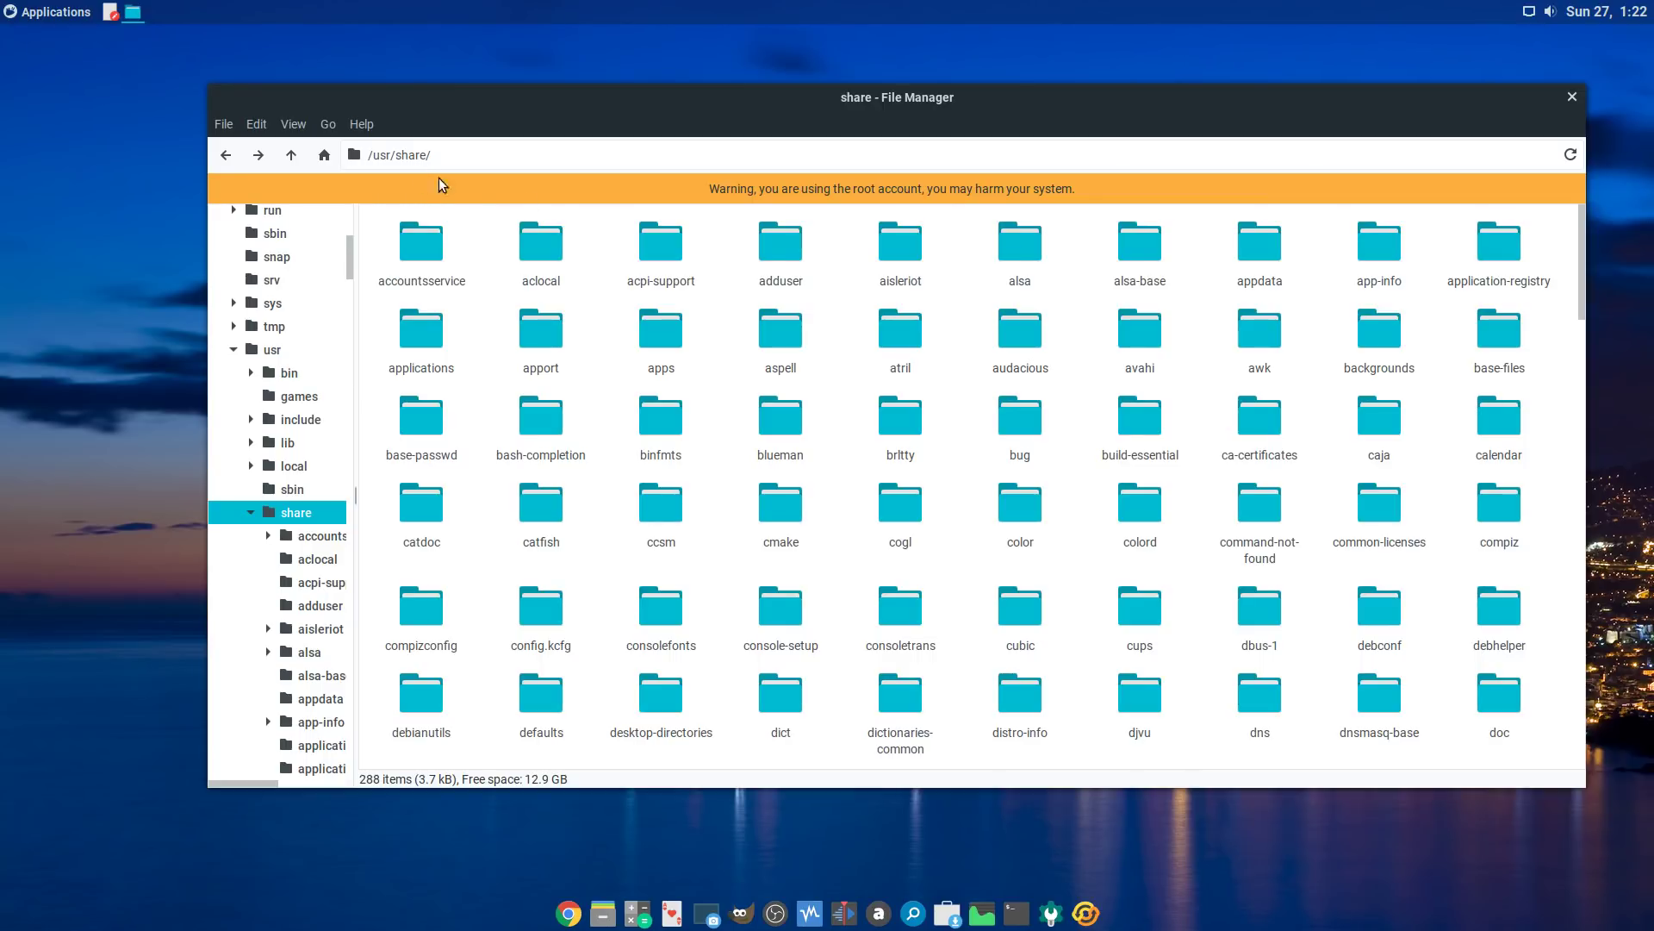
Step: Go to /usr/share/applications and open the properties of the Compiz GTK Decorator launcher
double_click(394, 321)
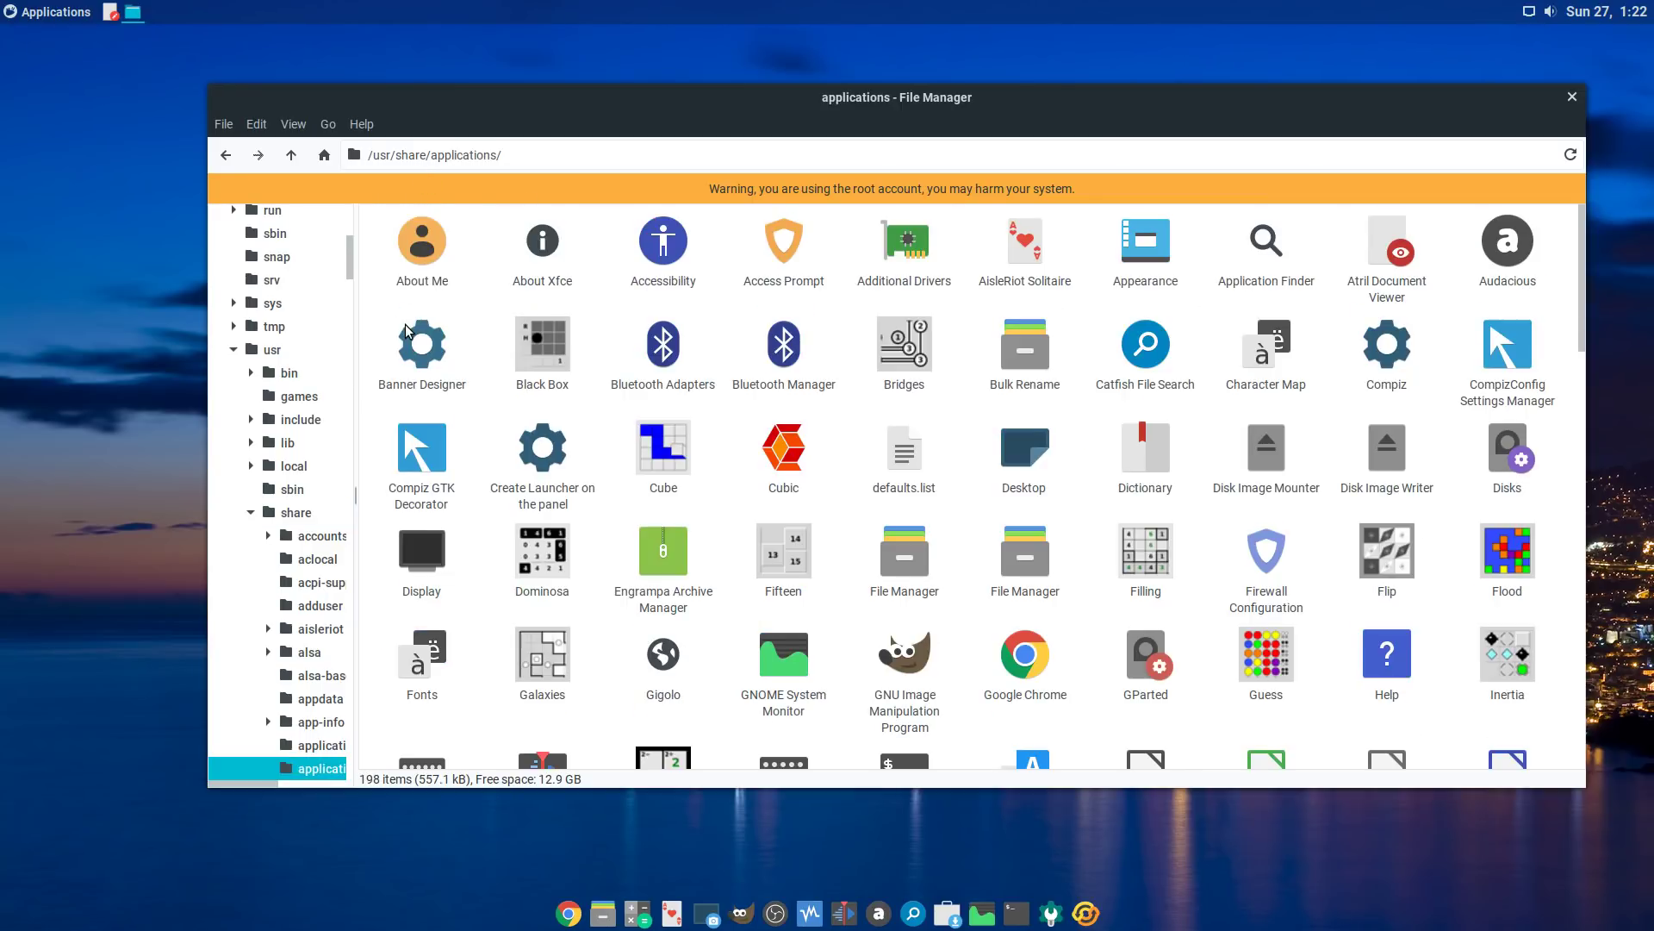
left_click(429, 455)
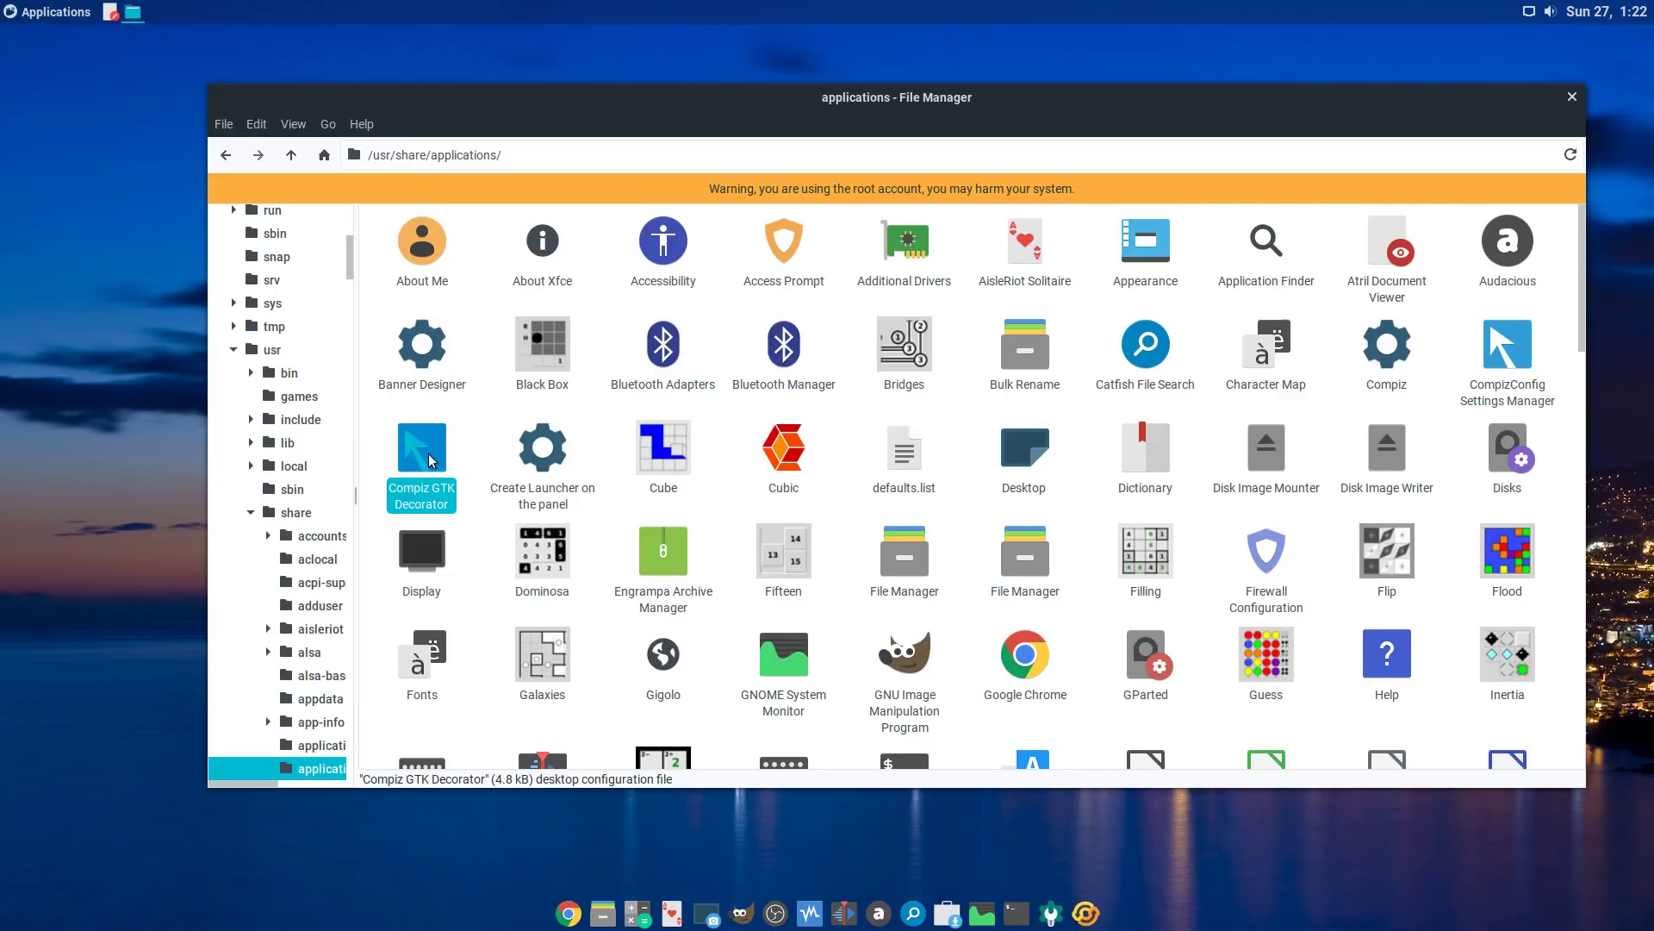
right_click(1142, 241)
left_click(1101, 309)
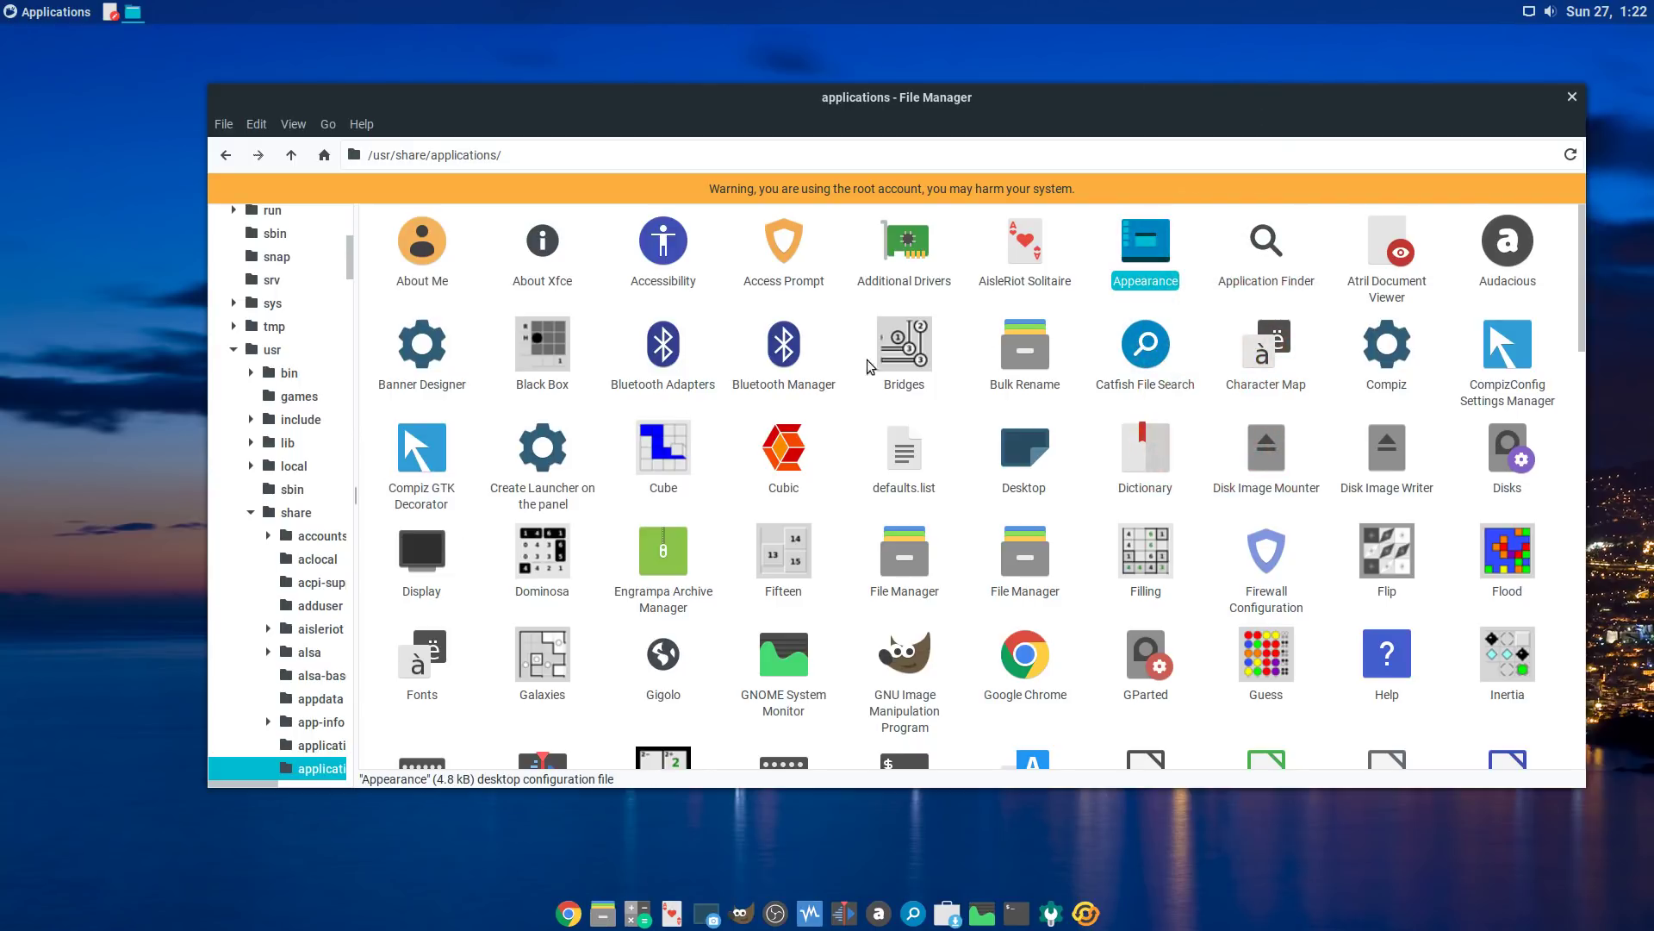
right_click(417, 458)
left_click(471, 682)
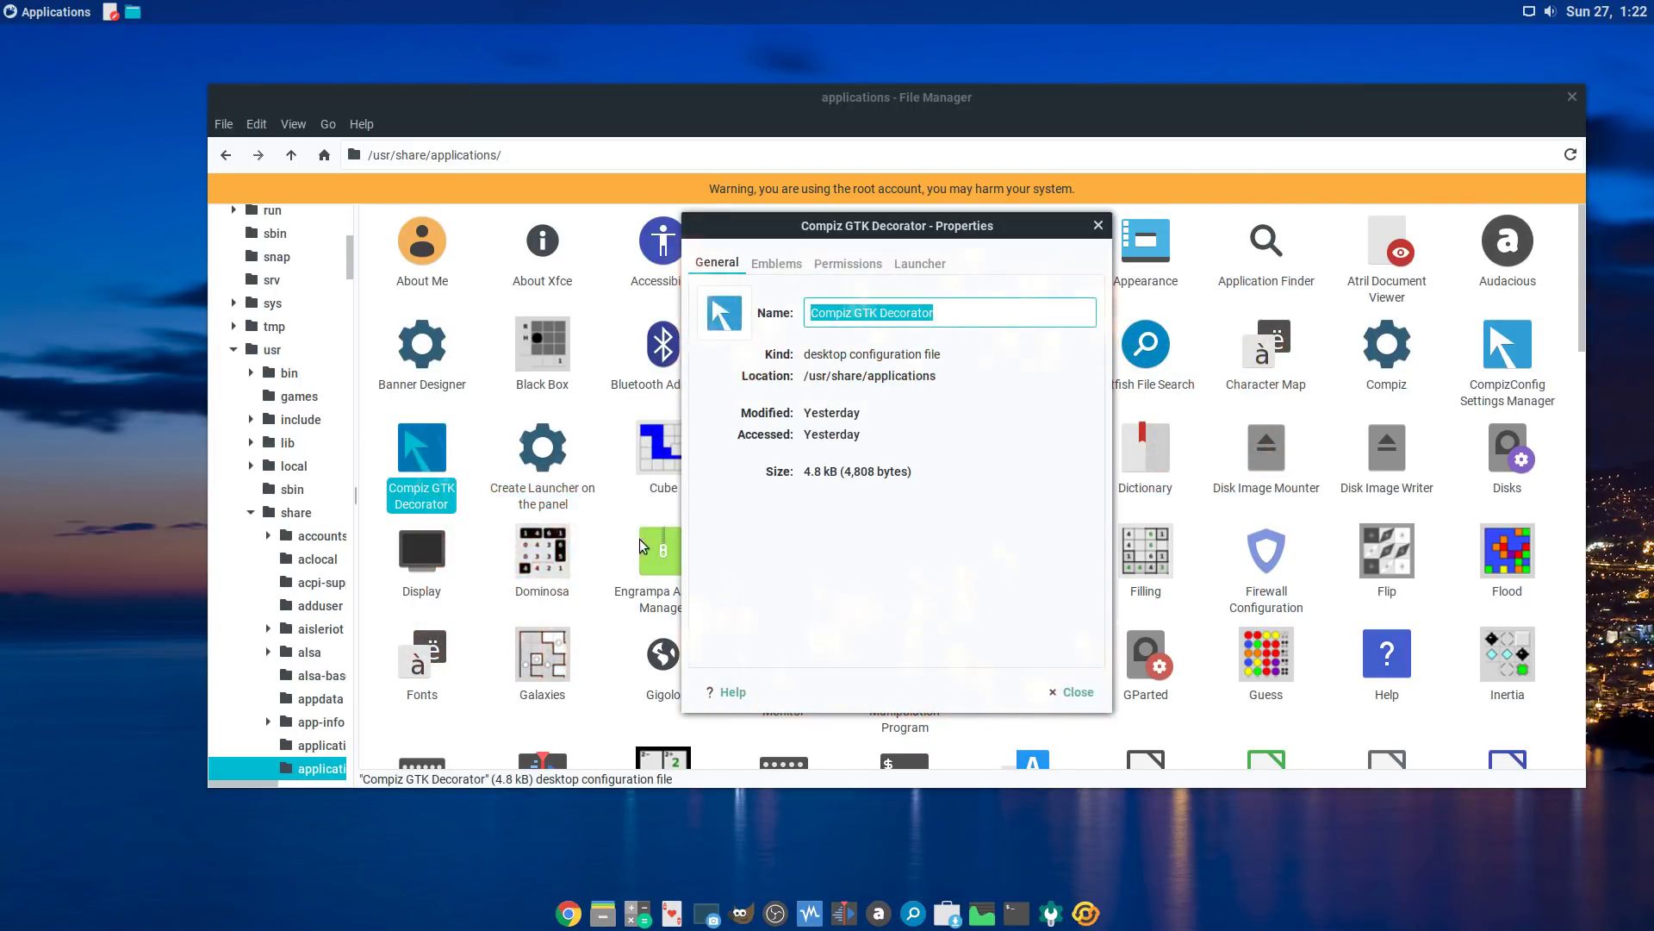
Step: Examine the launcher's name, command, permissions and emblems, and close its properties
left_click(953, 312)
triple_click(904, 315)
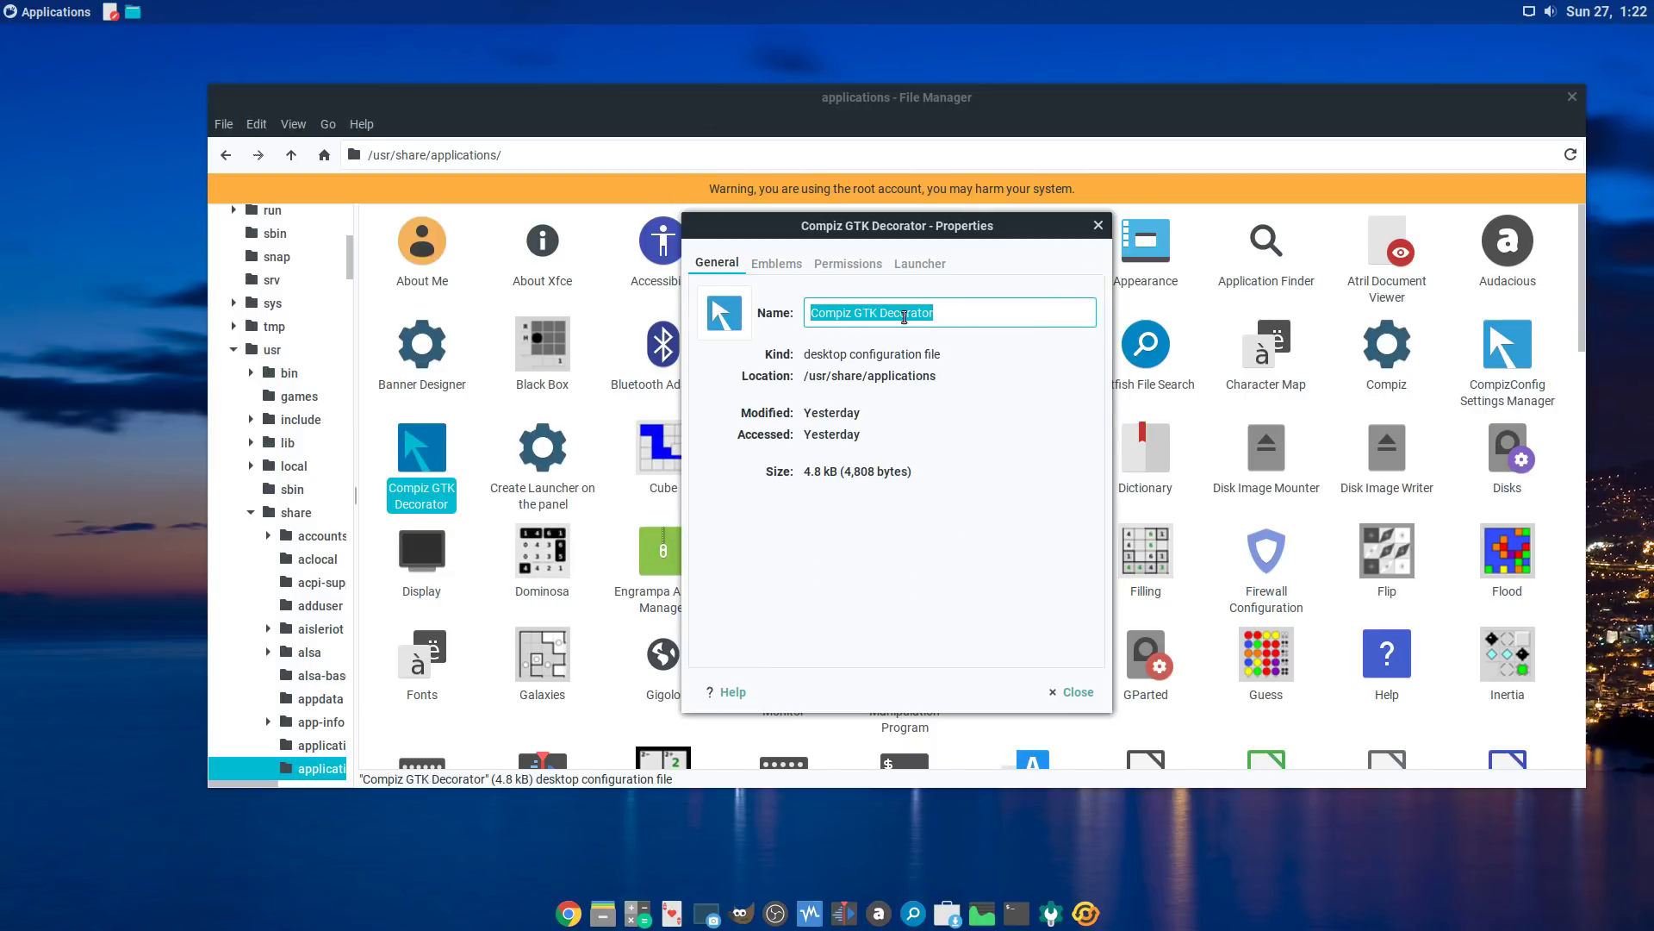
left_click(915, 268)
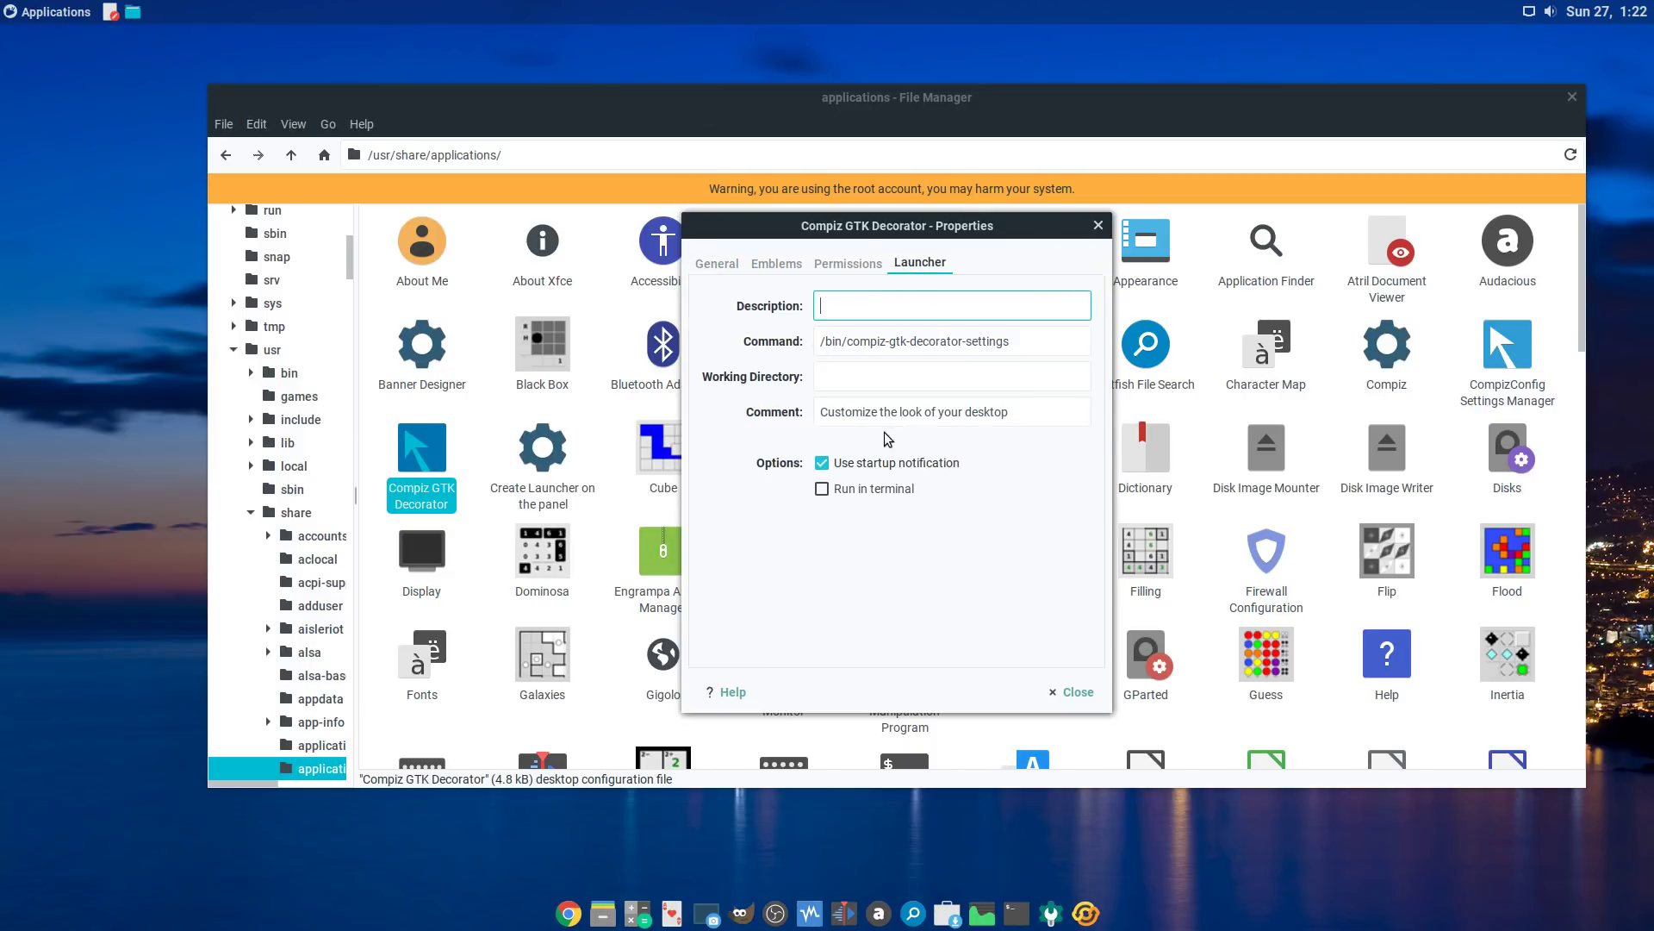
left_click(849, 262)
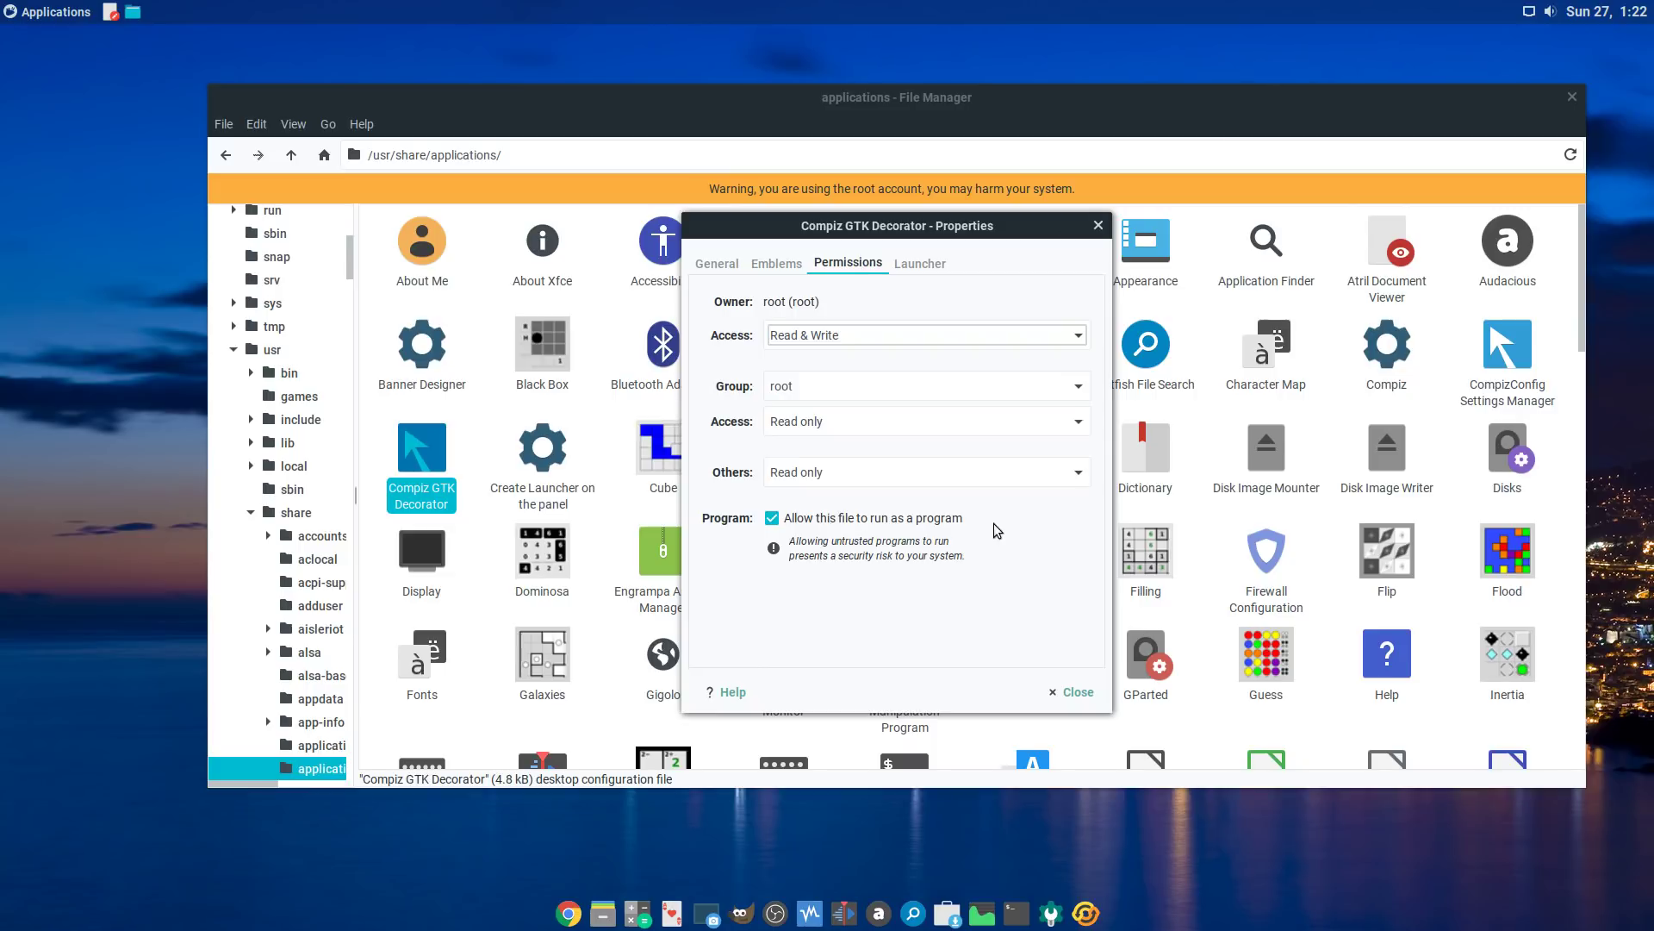
left_click(776, 264)
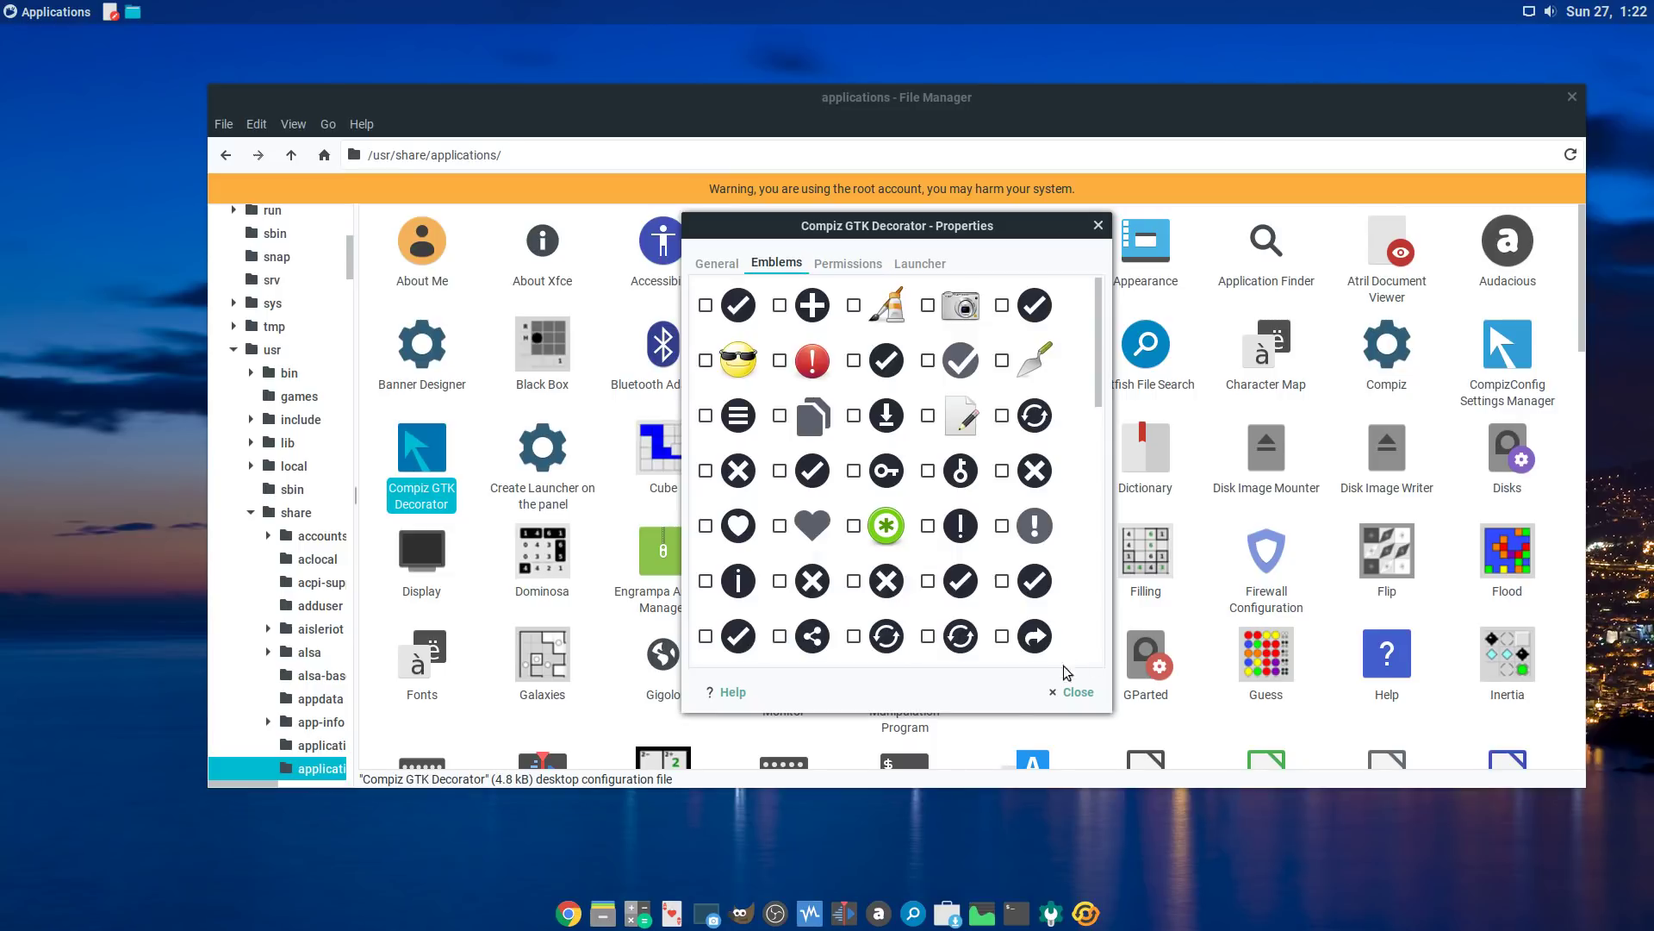
left_click(1073, 692)
Step: Open the Compiz GTK Decorator launcher in Mousepad, examine its Name, Exec and Name[en_US] lines, and close the file
right_click(435, 454)
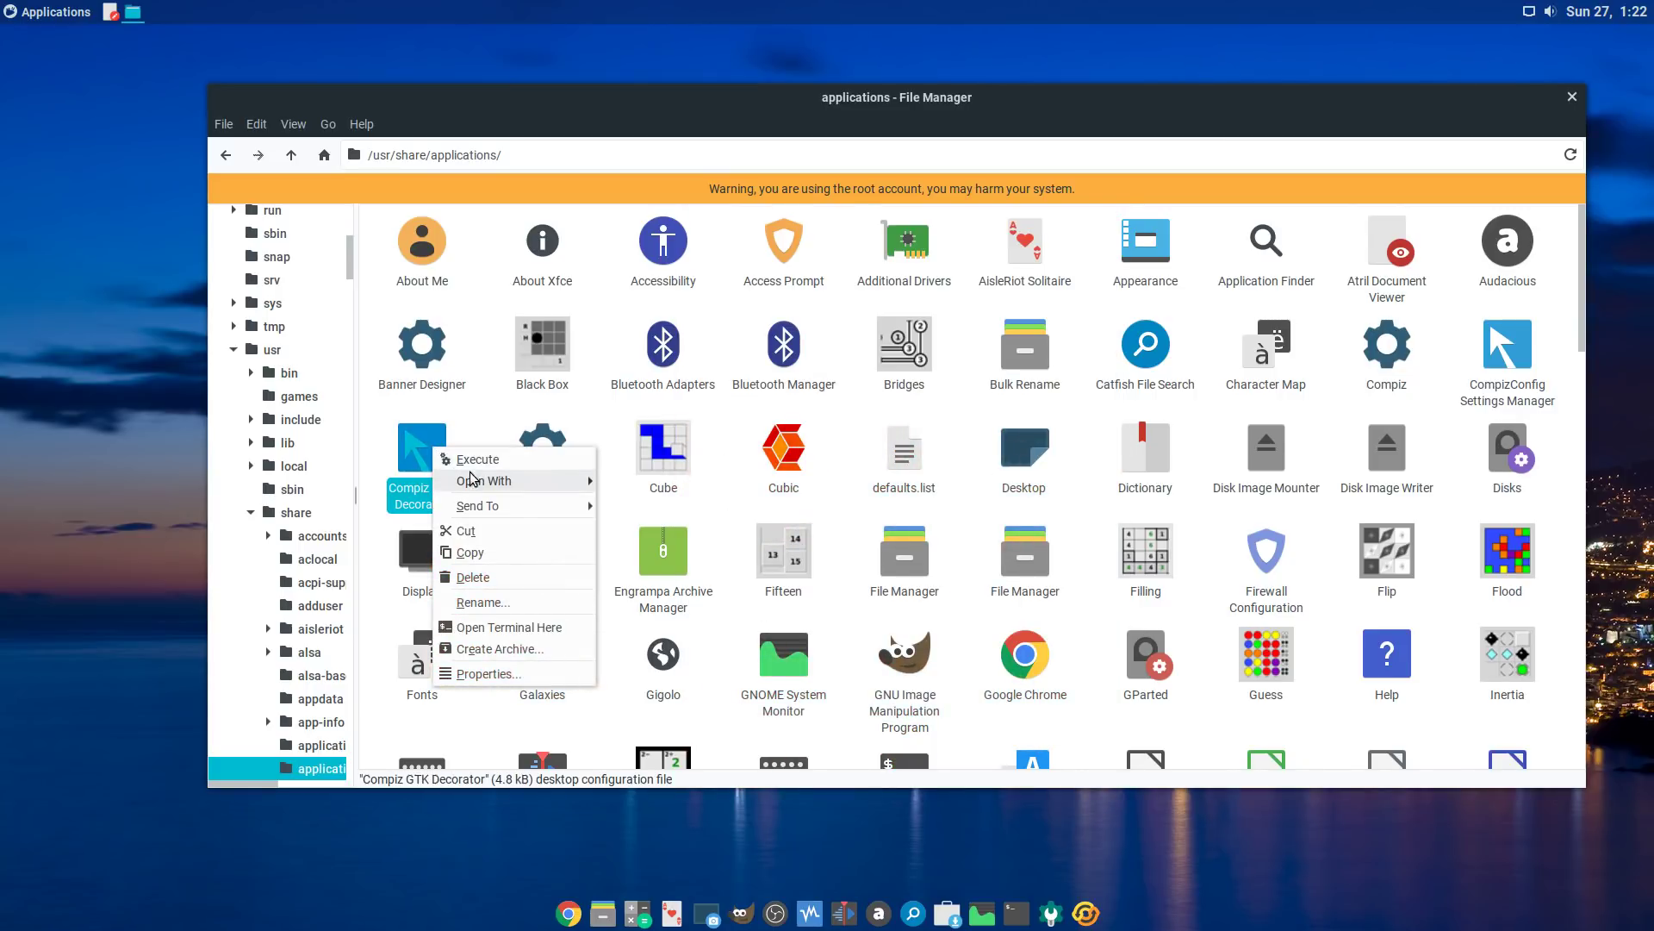
mouse_move(517, 481)
left_click(651, 479)
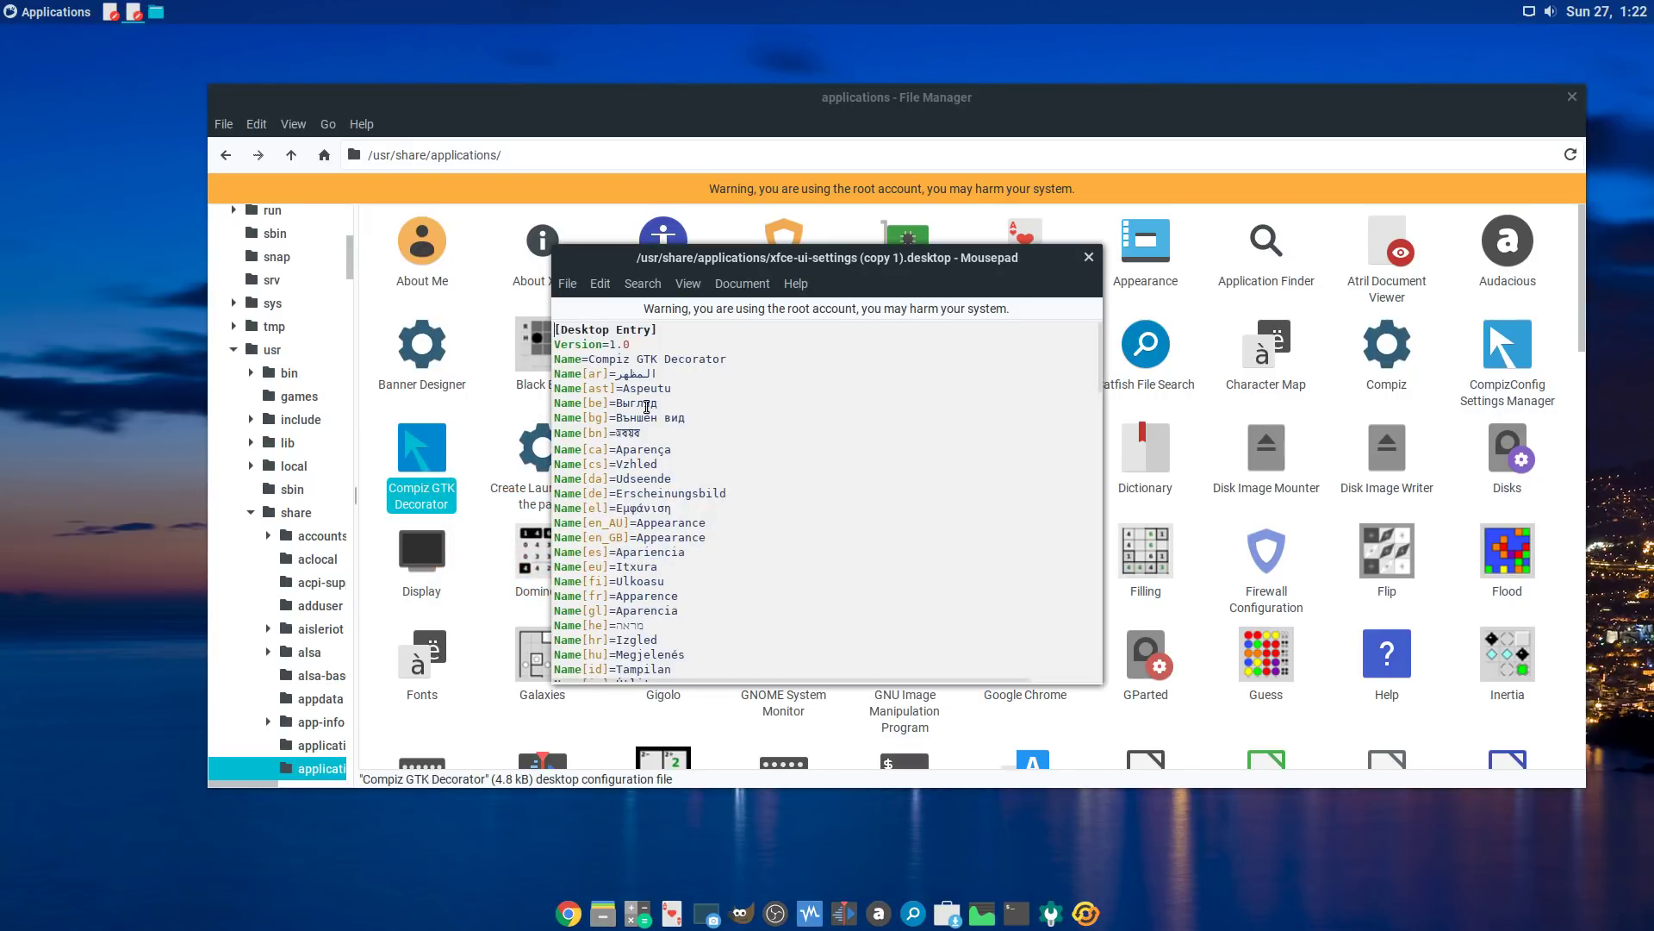
left_click_drag(588, 360, 741, 361)
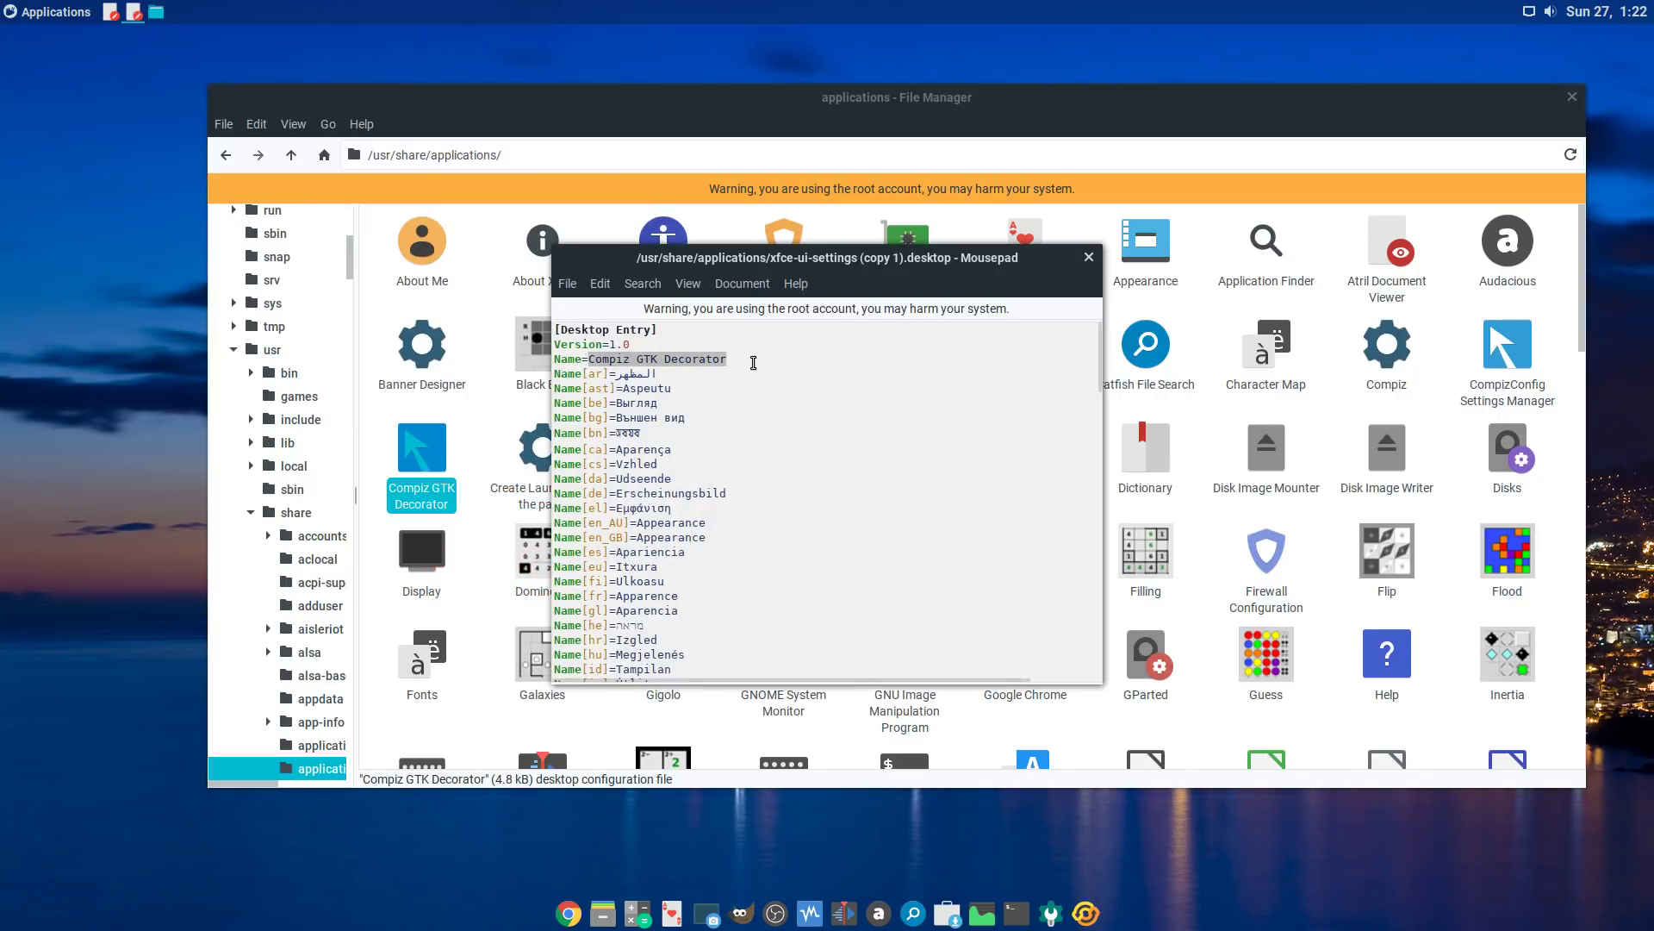
scroll(758, 414, "down", 15)
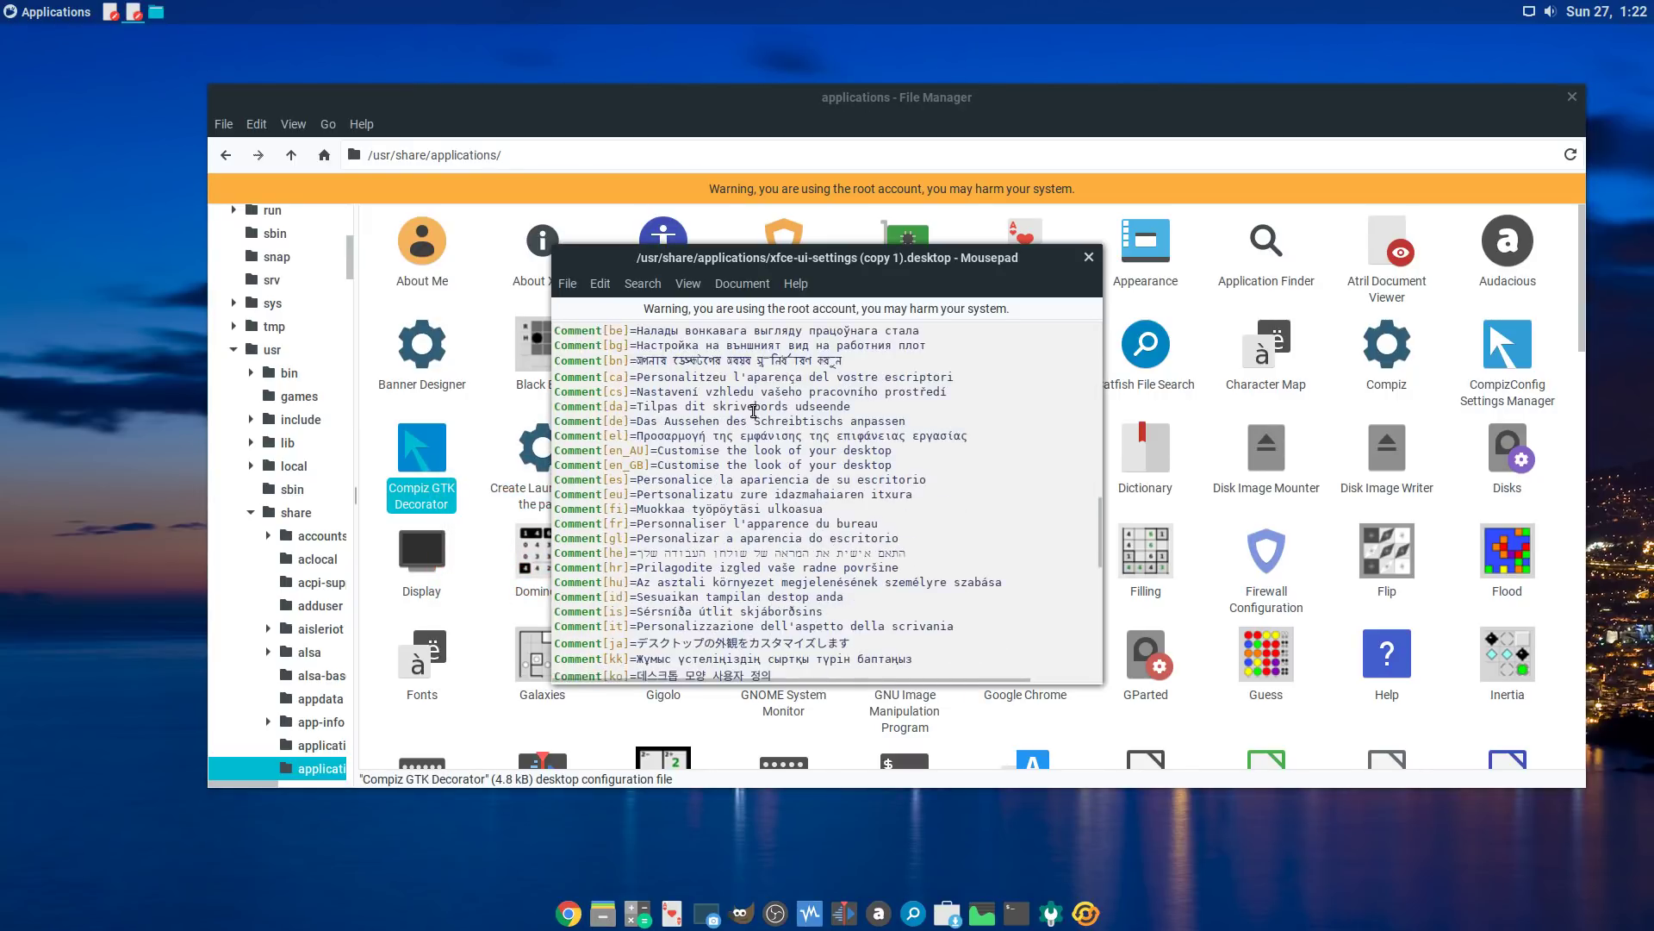
scroll(752, 412, "down", 1)
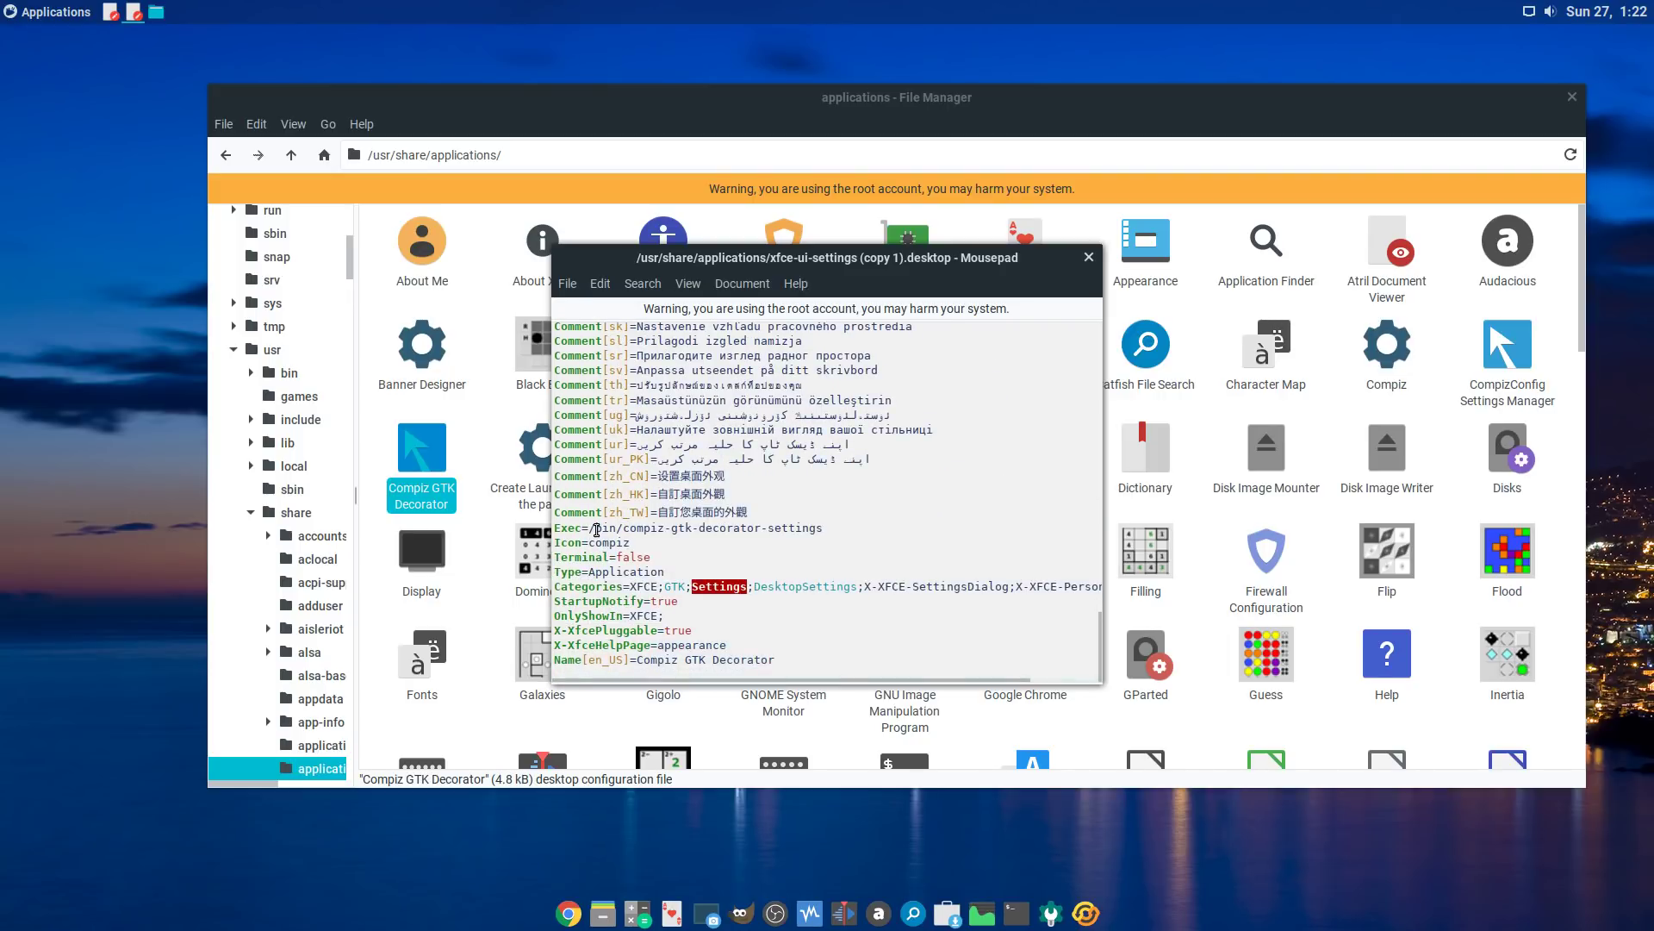
left_click_drag(555, 529, 829, 527)
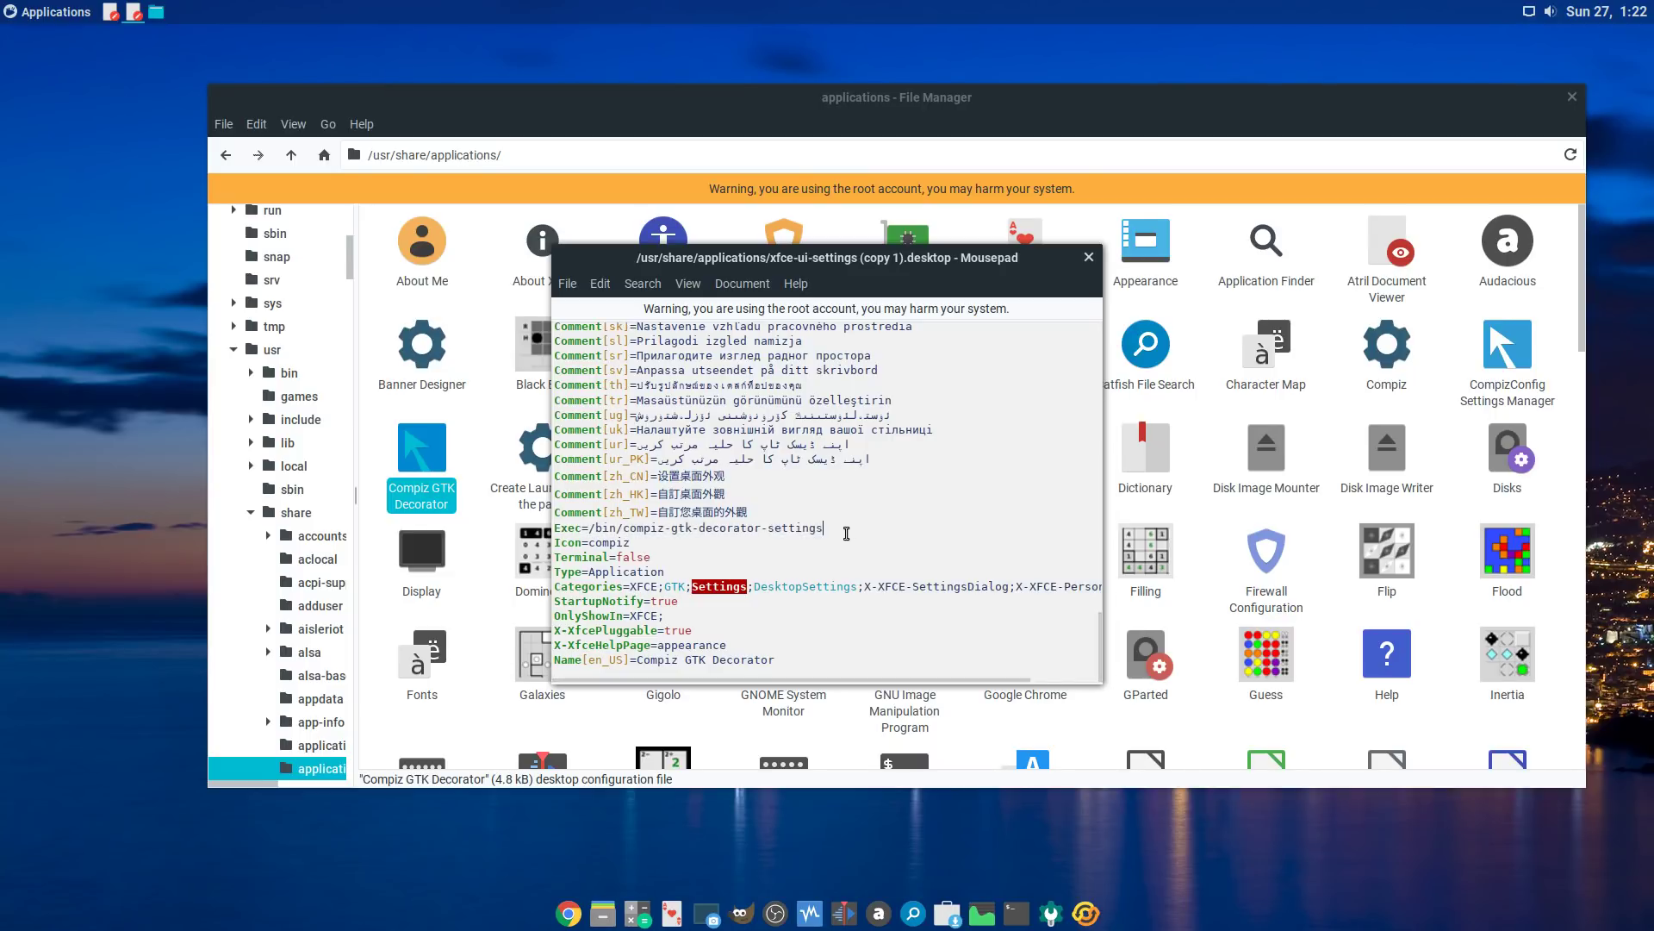
left_click_drag(630, 659, 862, 622)
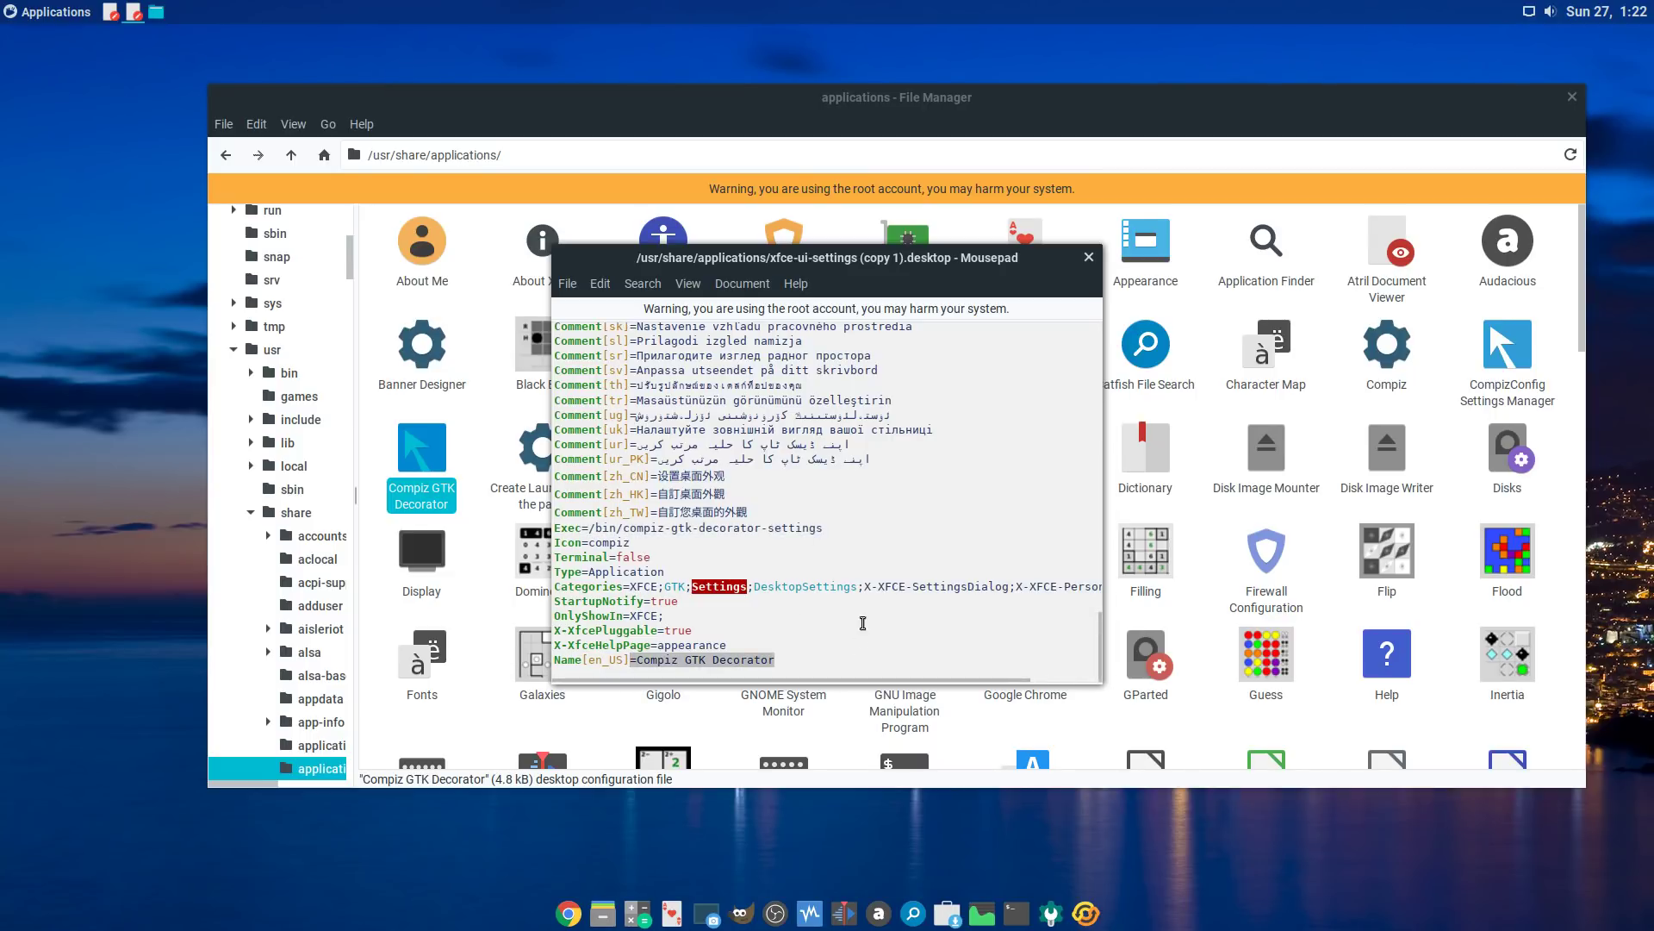
left_click(1088, 257)
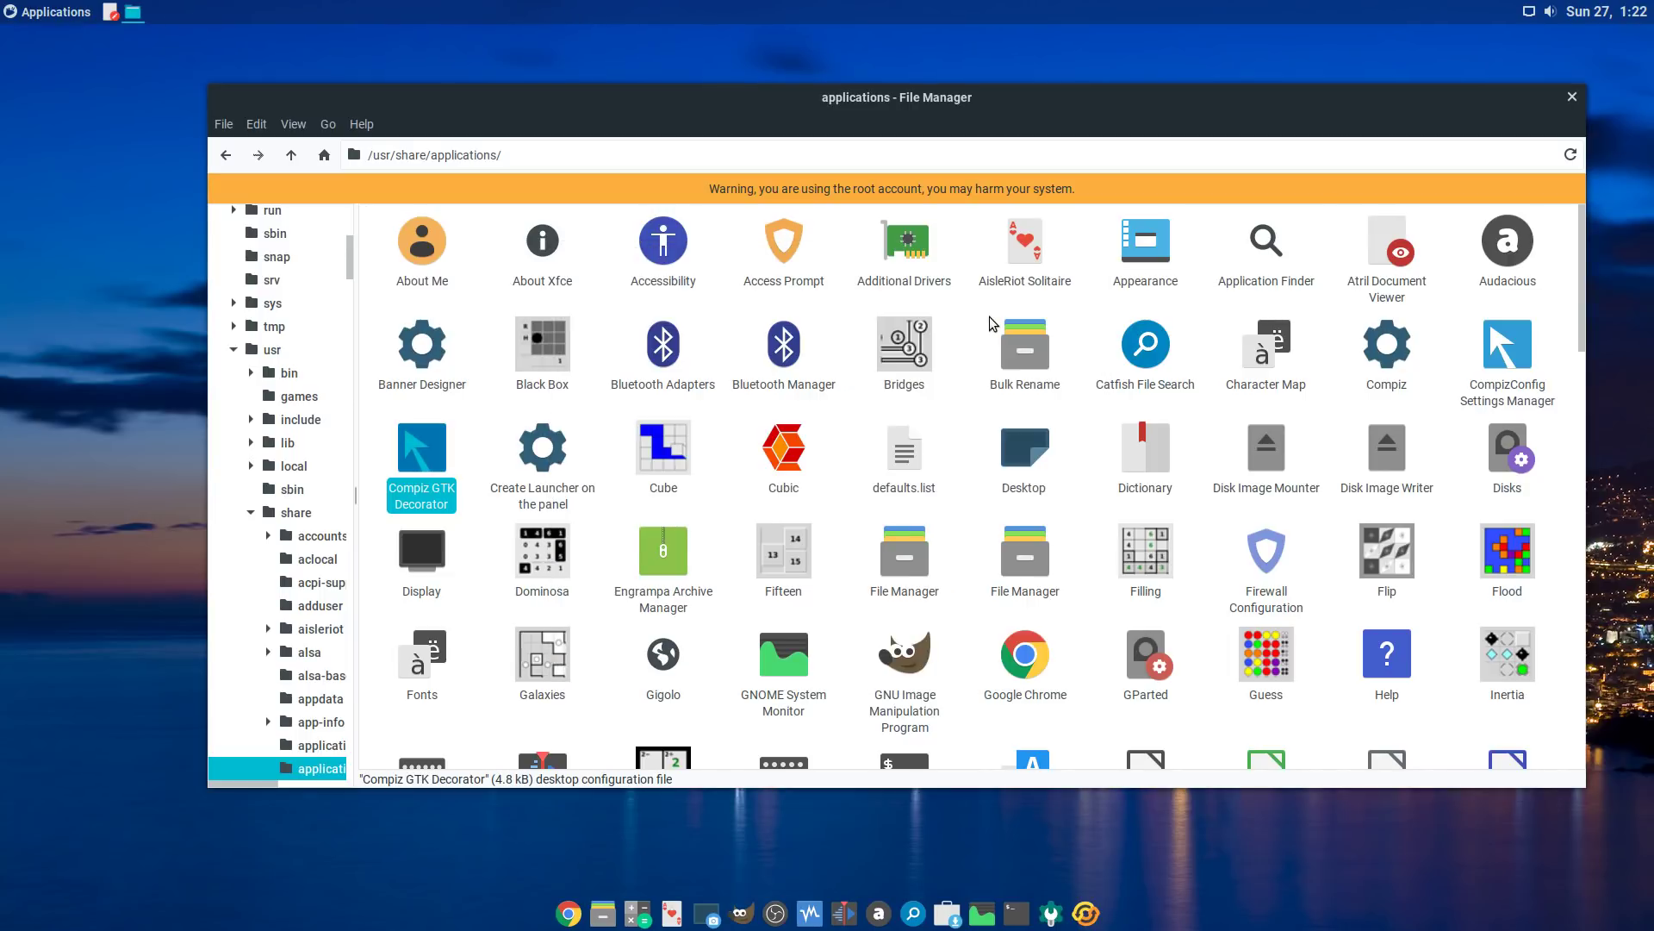
Step: Look through the /usr/bin folder for the compiz-gtk-decorator-settings script
left_click(226, 156)
left_click(225, 156)
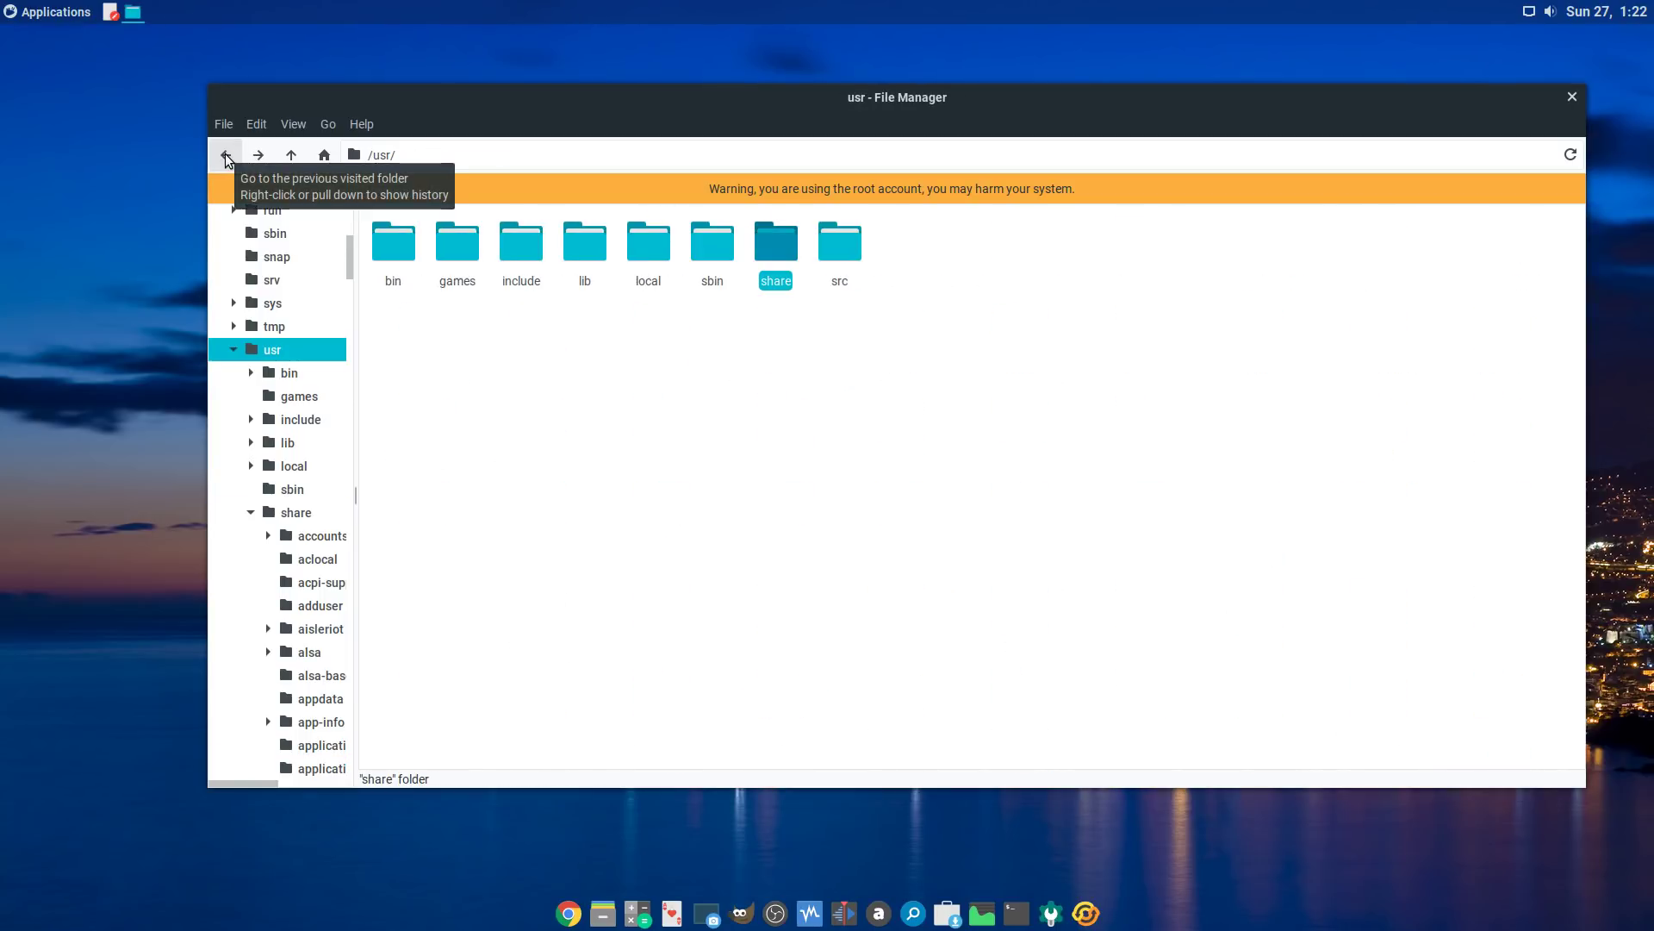
double_click(410, 257)
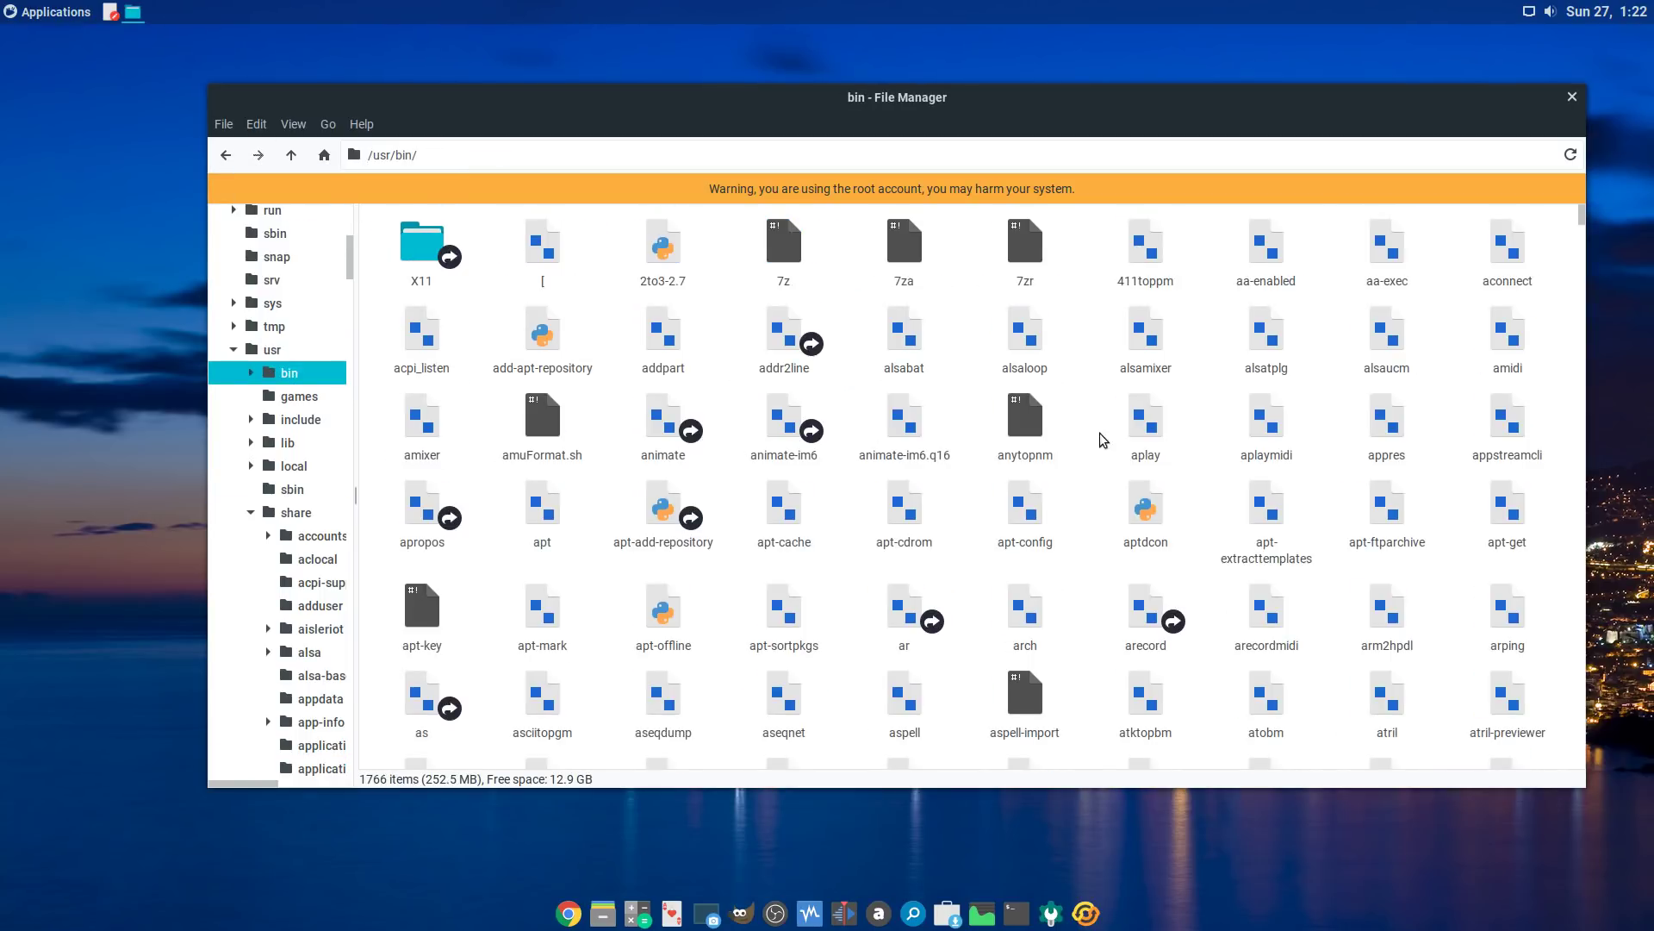
scroll(1100, 415, "down", 3)
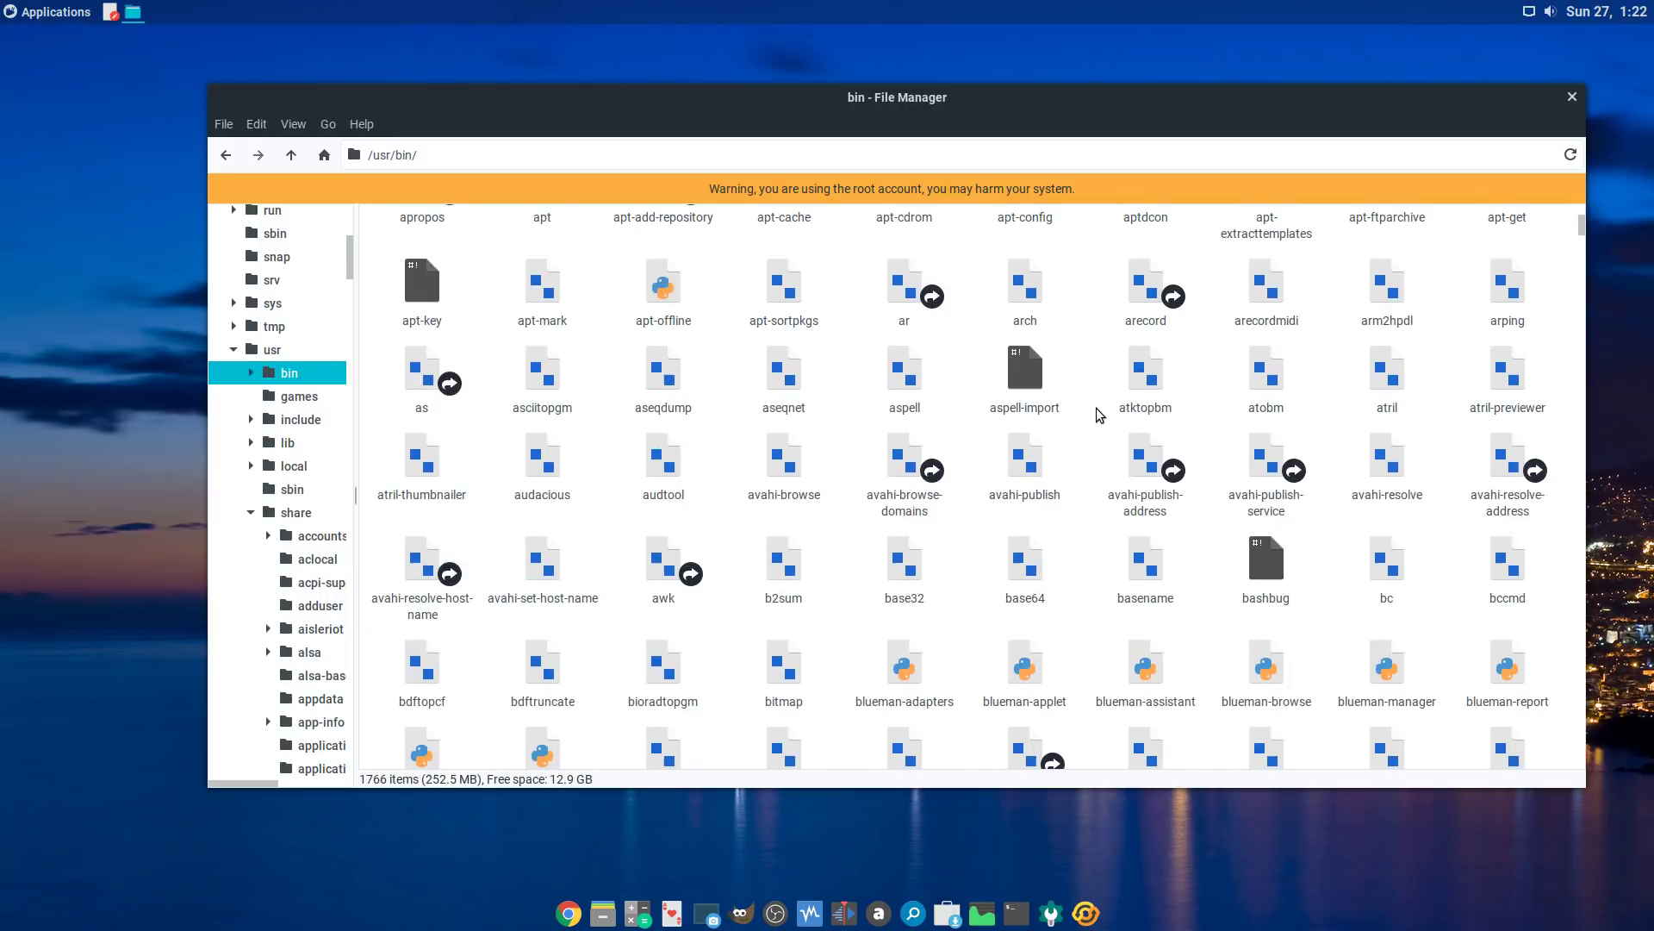
scroll(1099, 415, "down", 5)
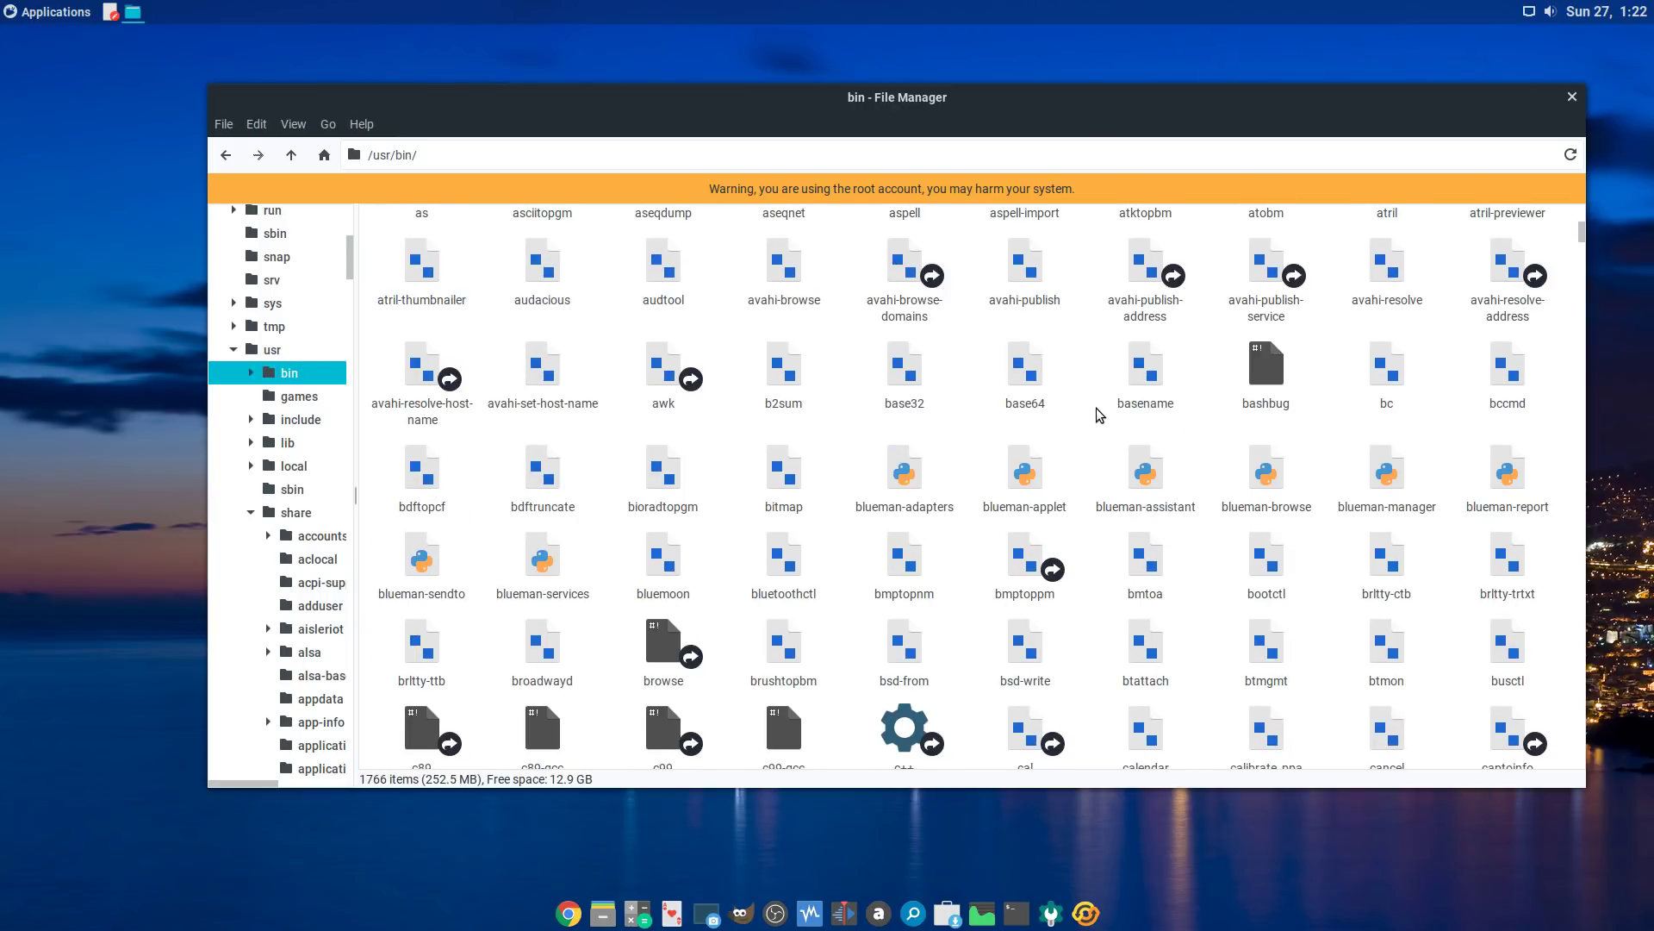
scroll(1099, 415, "up", 8)
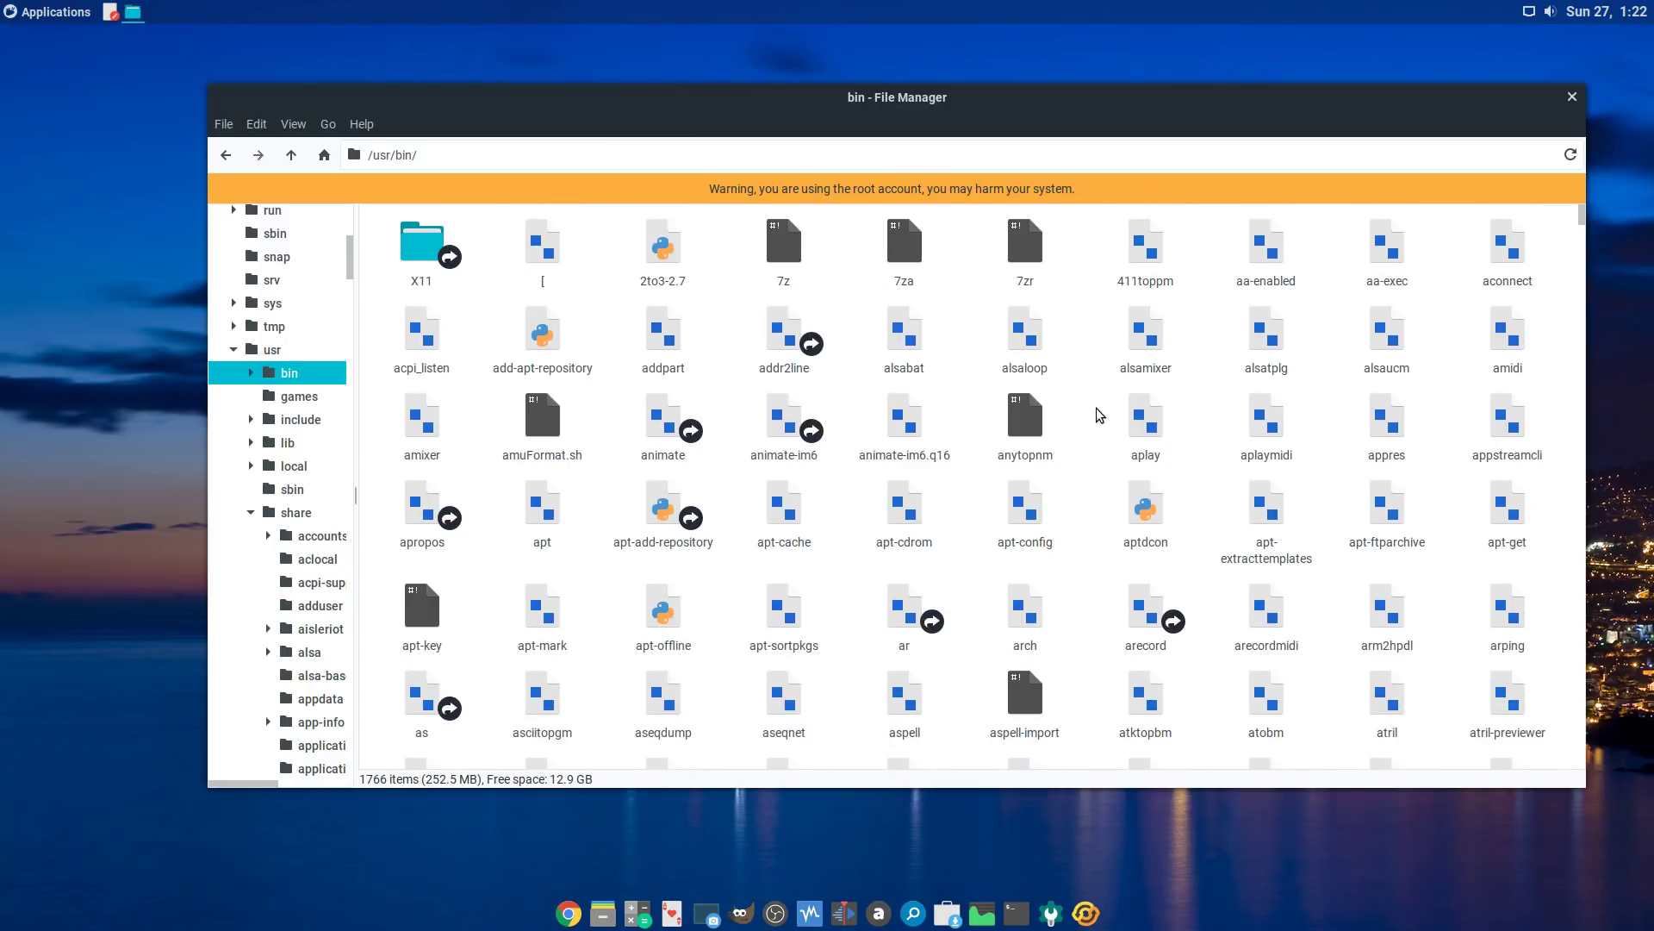
Step: Go to /bin in the root file system, open the compiz-gtk-decorator-settings script in Mousepad and examine its code
left_click(226, 155)
left_click(225, 156)
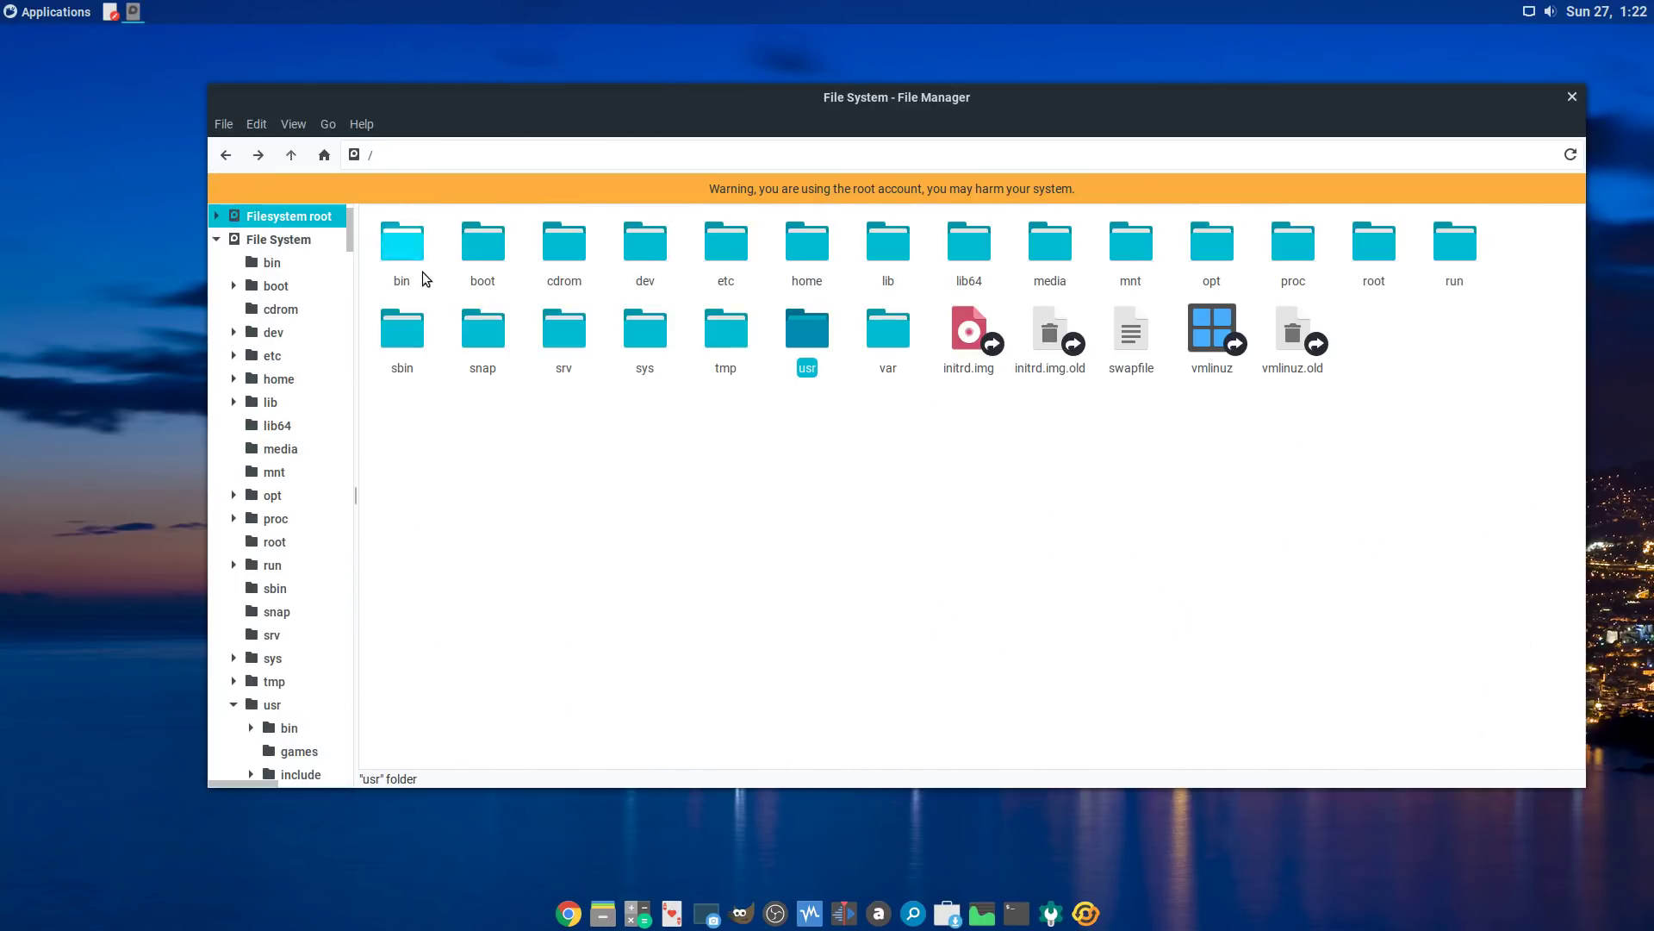
double_click(401, 247)
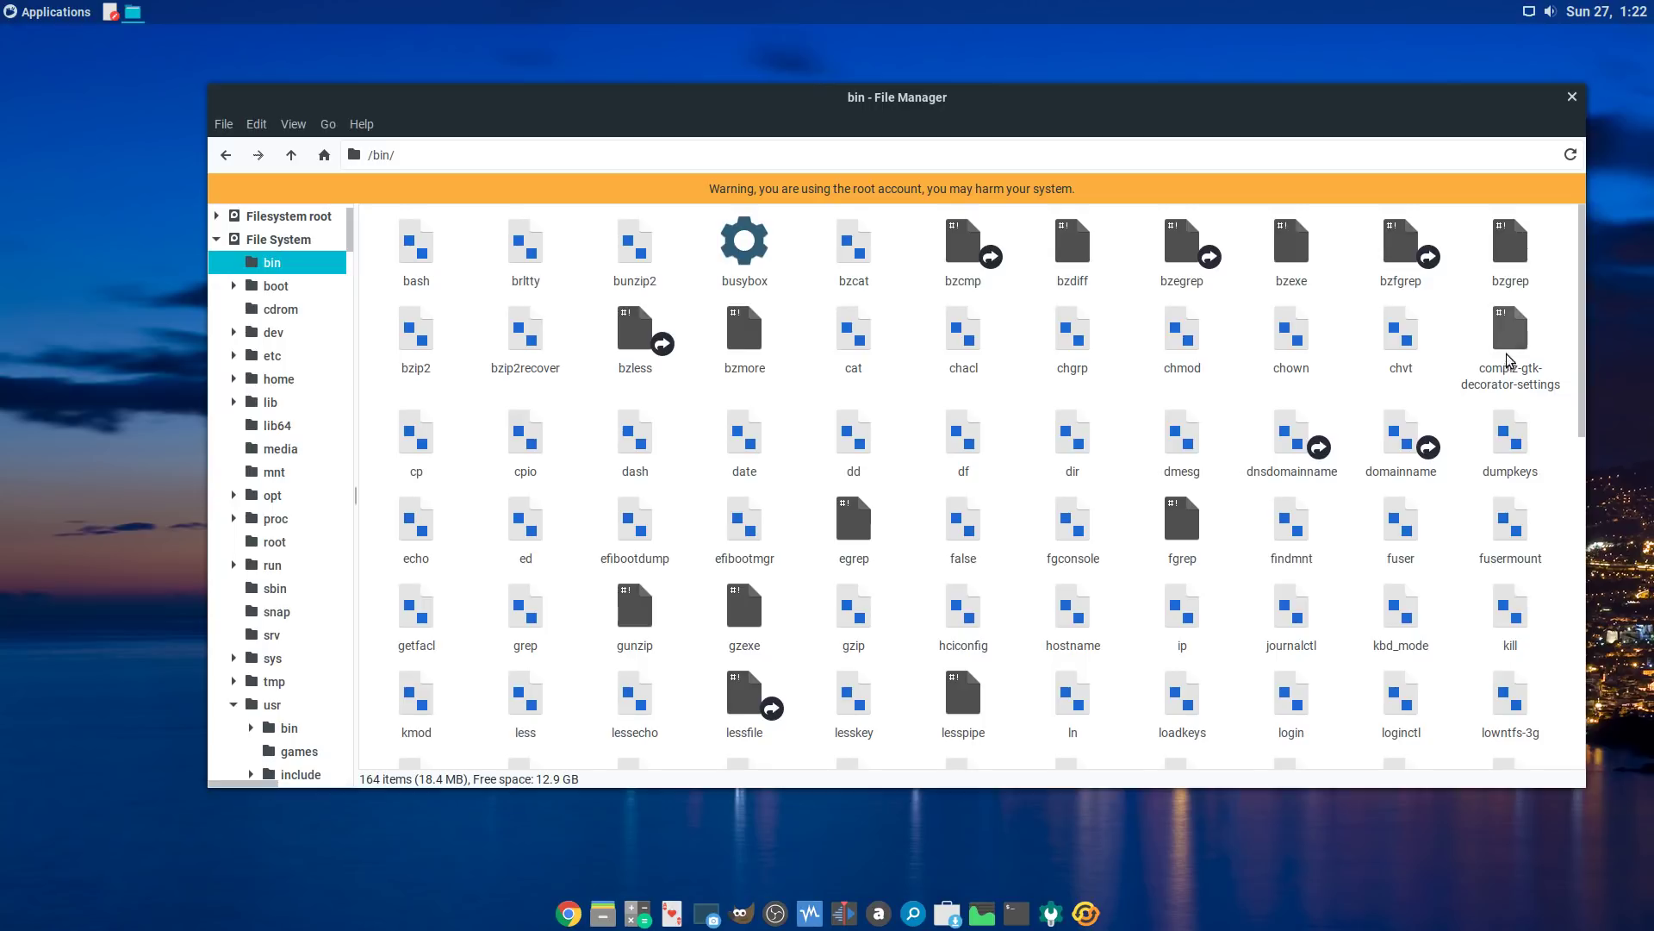
left_click(1508, 366)
right_click(1506, 343)
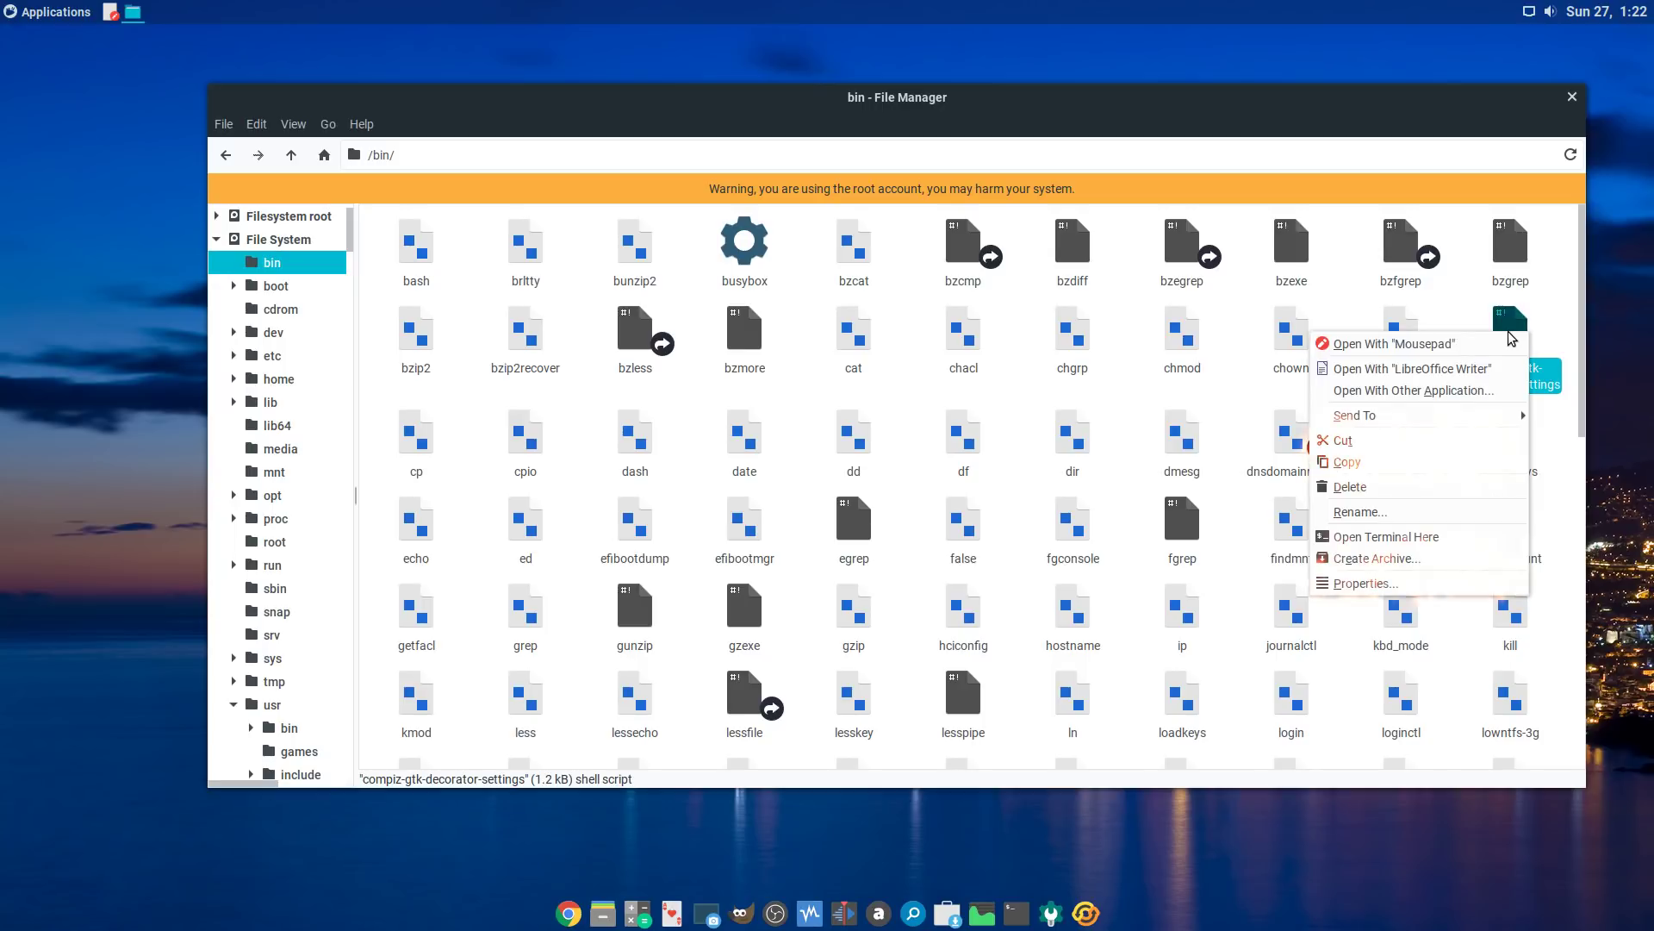
left_click(1379, 341)
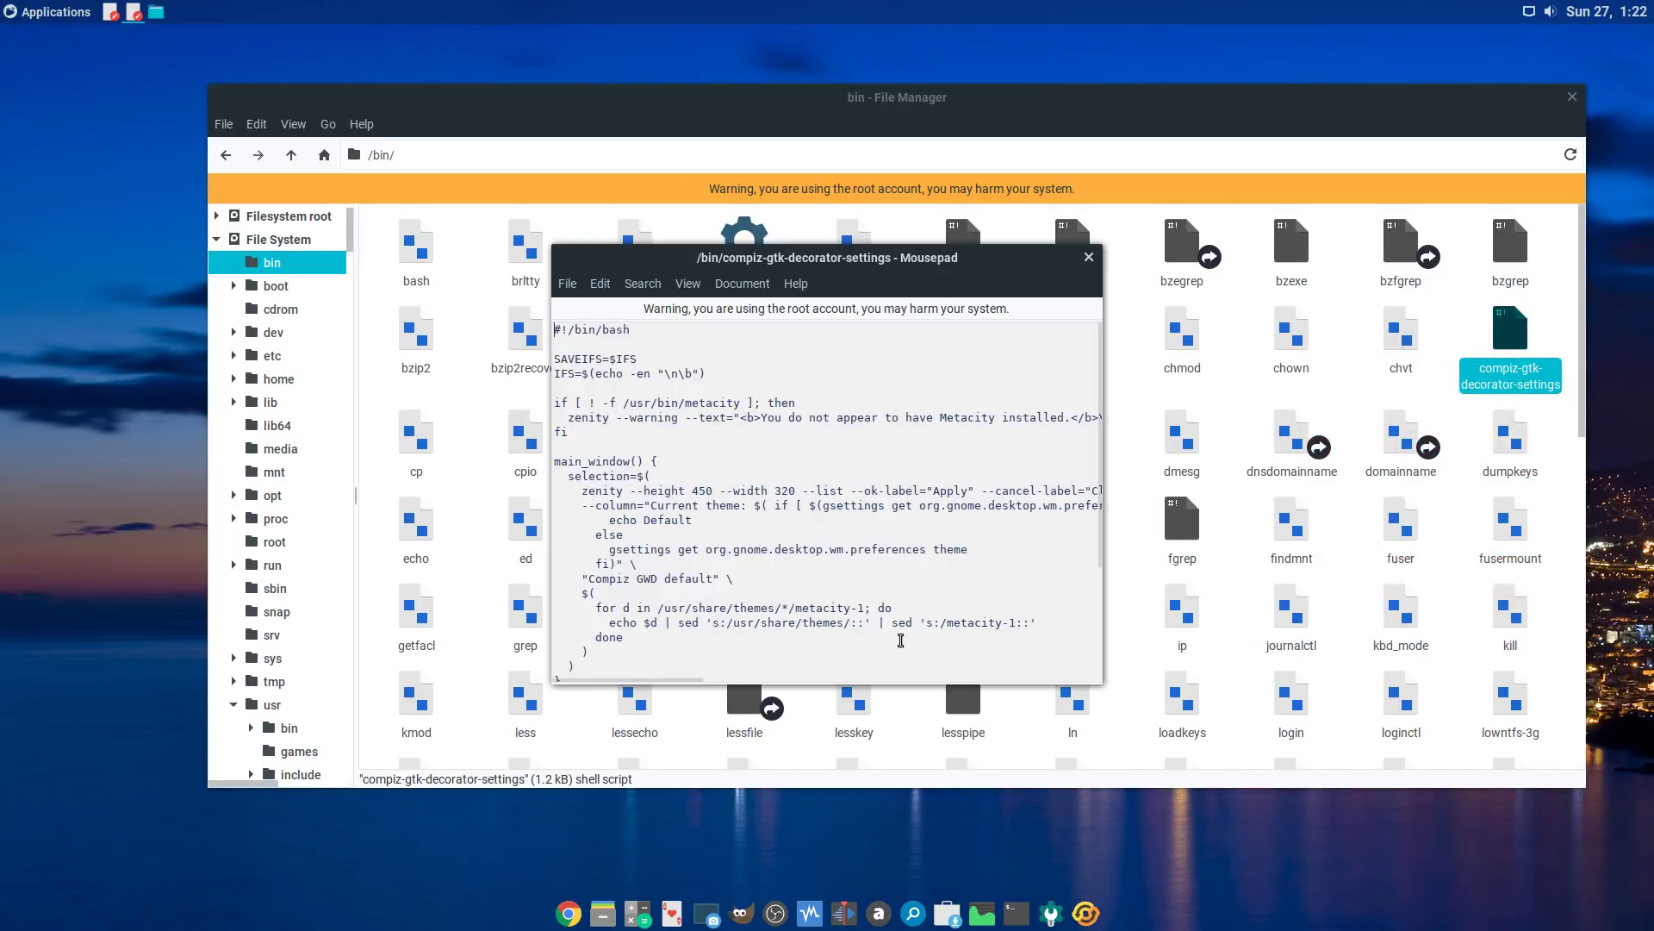
scroll(733, 631, "down", 4)
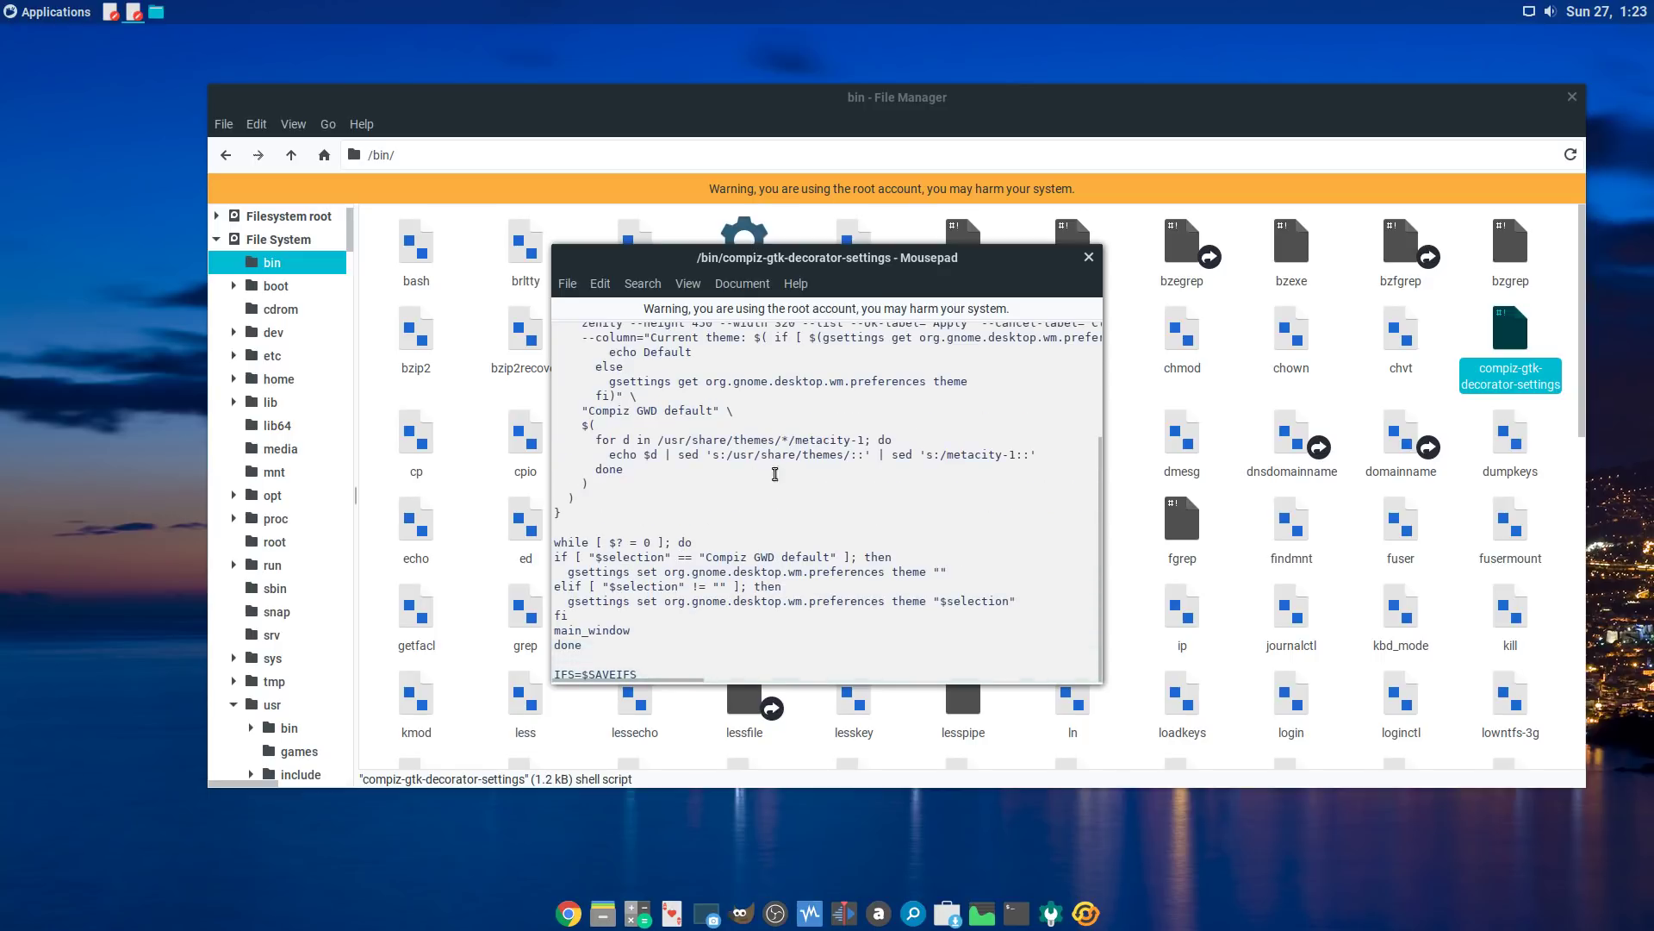
Step: Select the whole compiz-gtk-decorator-settings script, look through its code, and close the file
left_click_drag(743, 665, 516, 293)
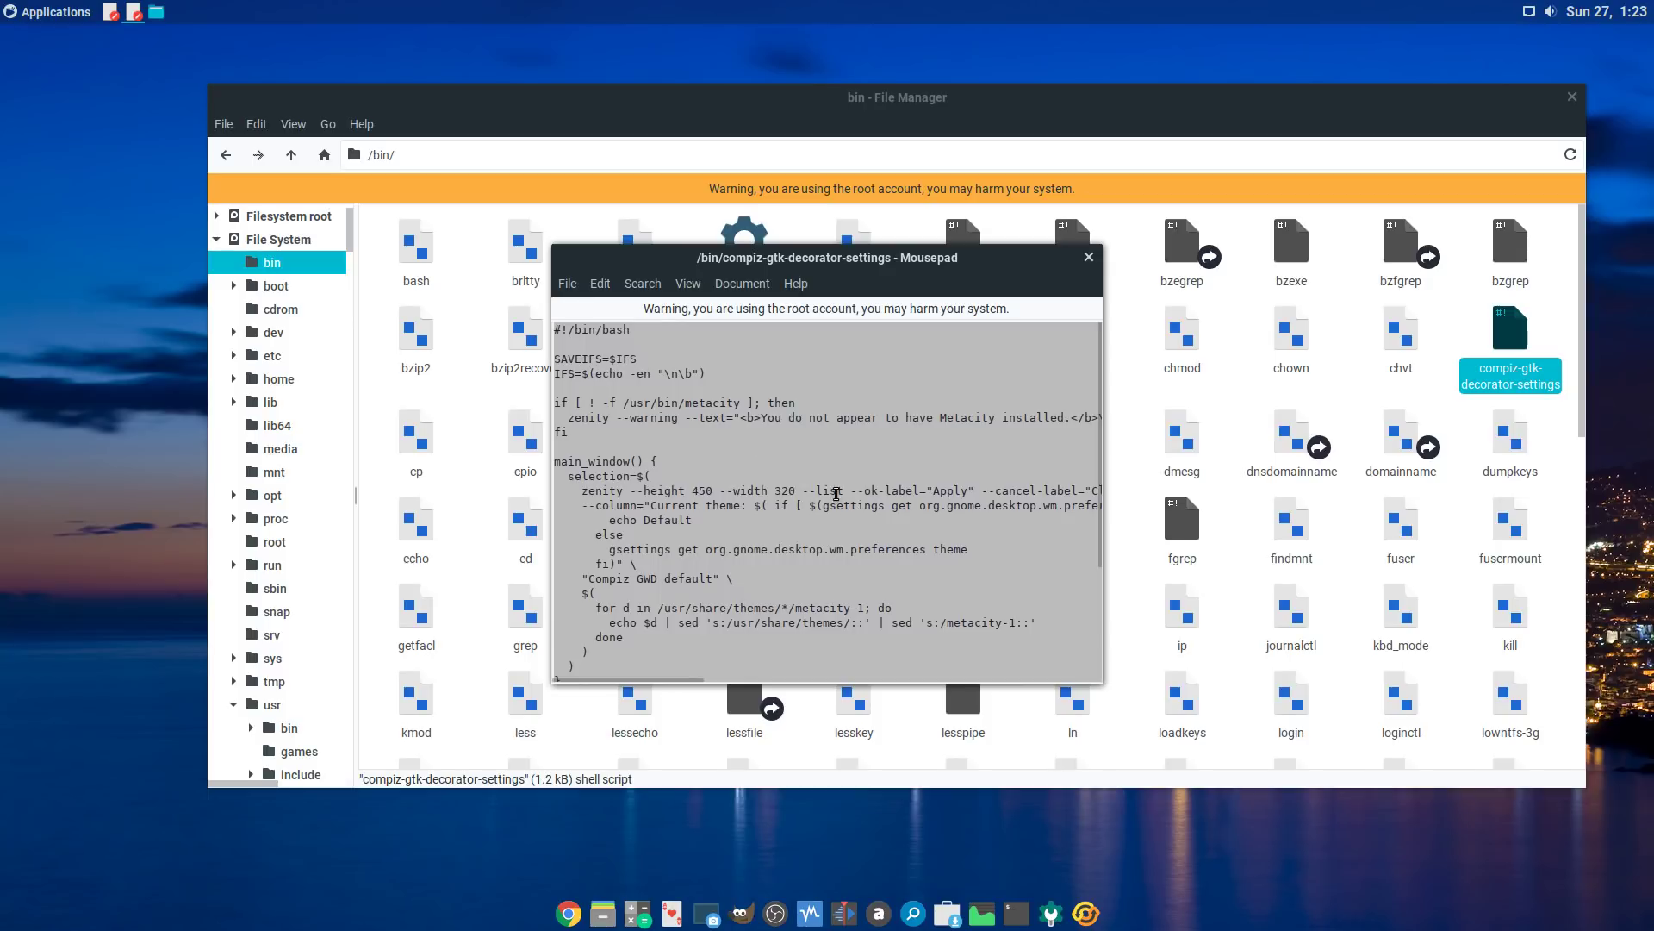
scroll(836, 493, "down", 4)
scroll(835, 493, "up", 4)
left_click(1088, 256)
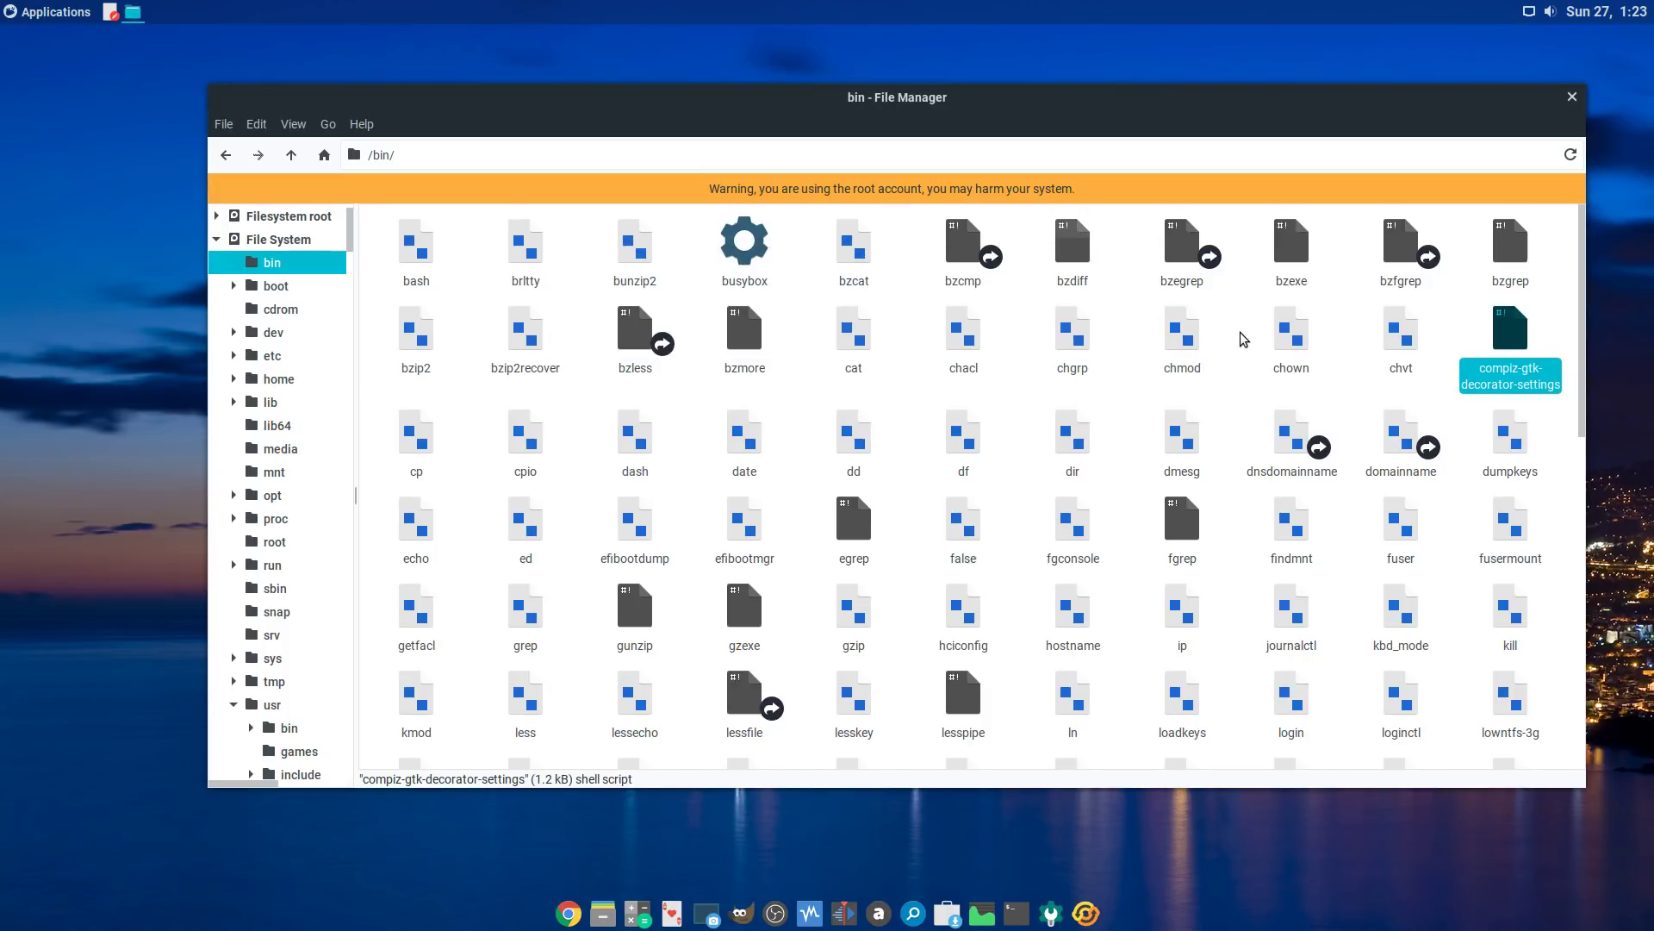
Step: Examine the permissions of the compiz-gtk-decorator-settings script in /bin and close its properties
left_click(1243, 339)
right_click(1502, 328)
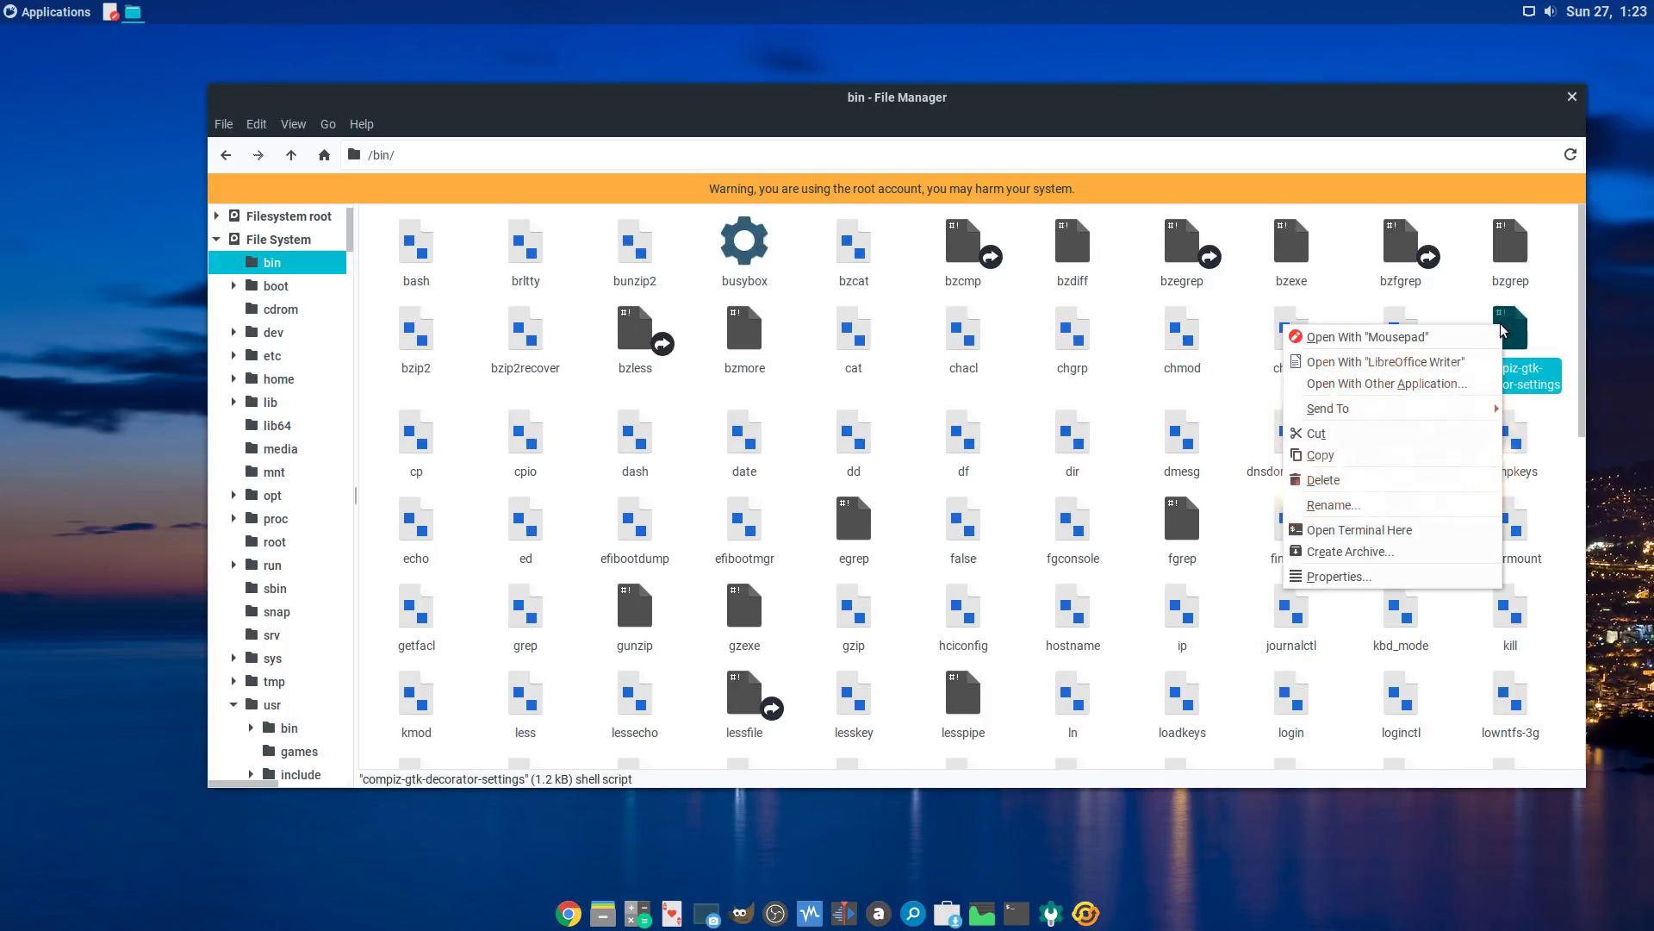
left_click(1338, 576)
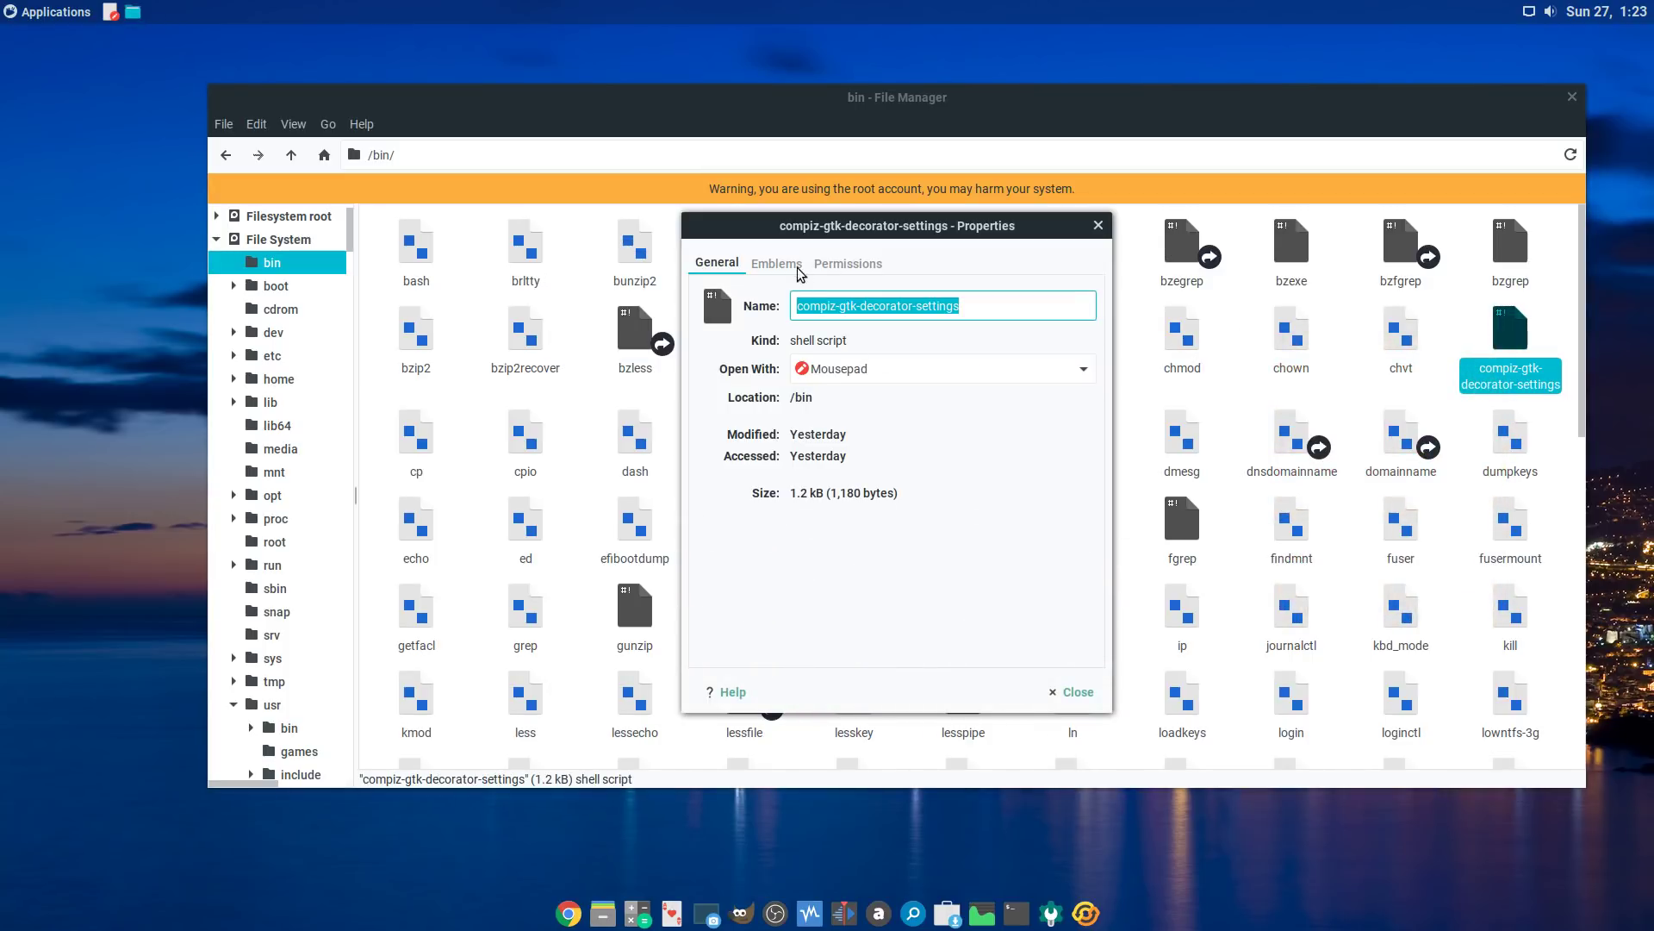
left_click(858, 263)
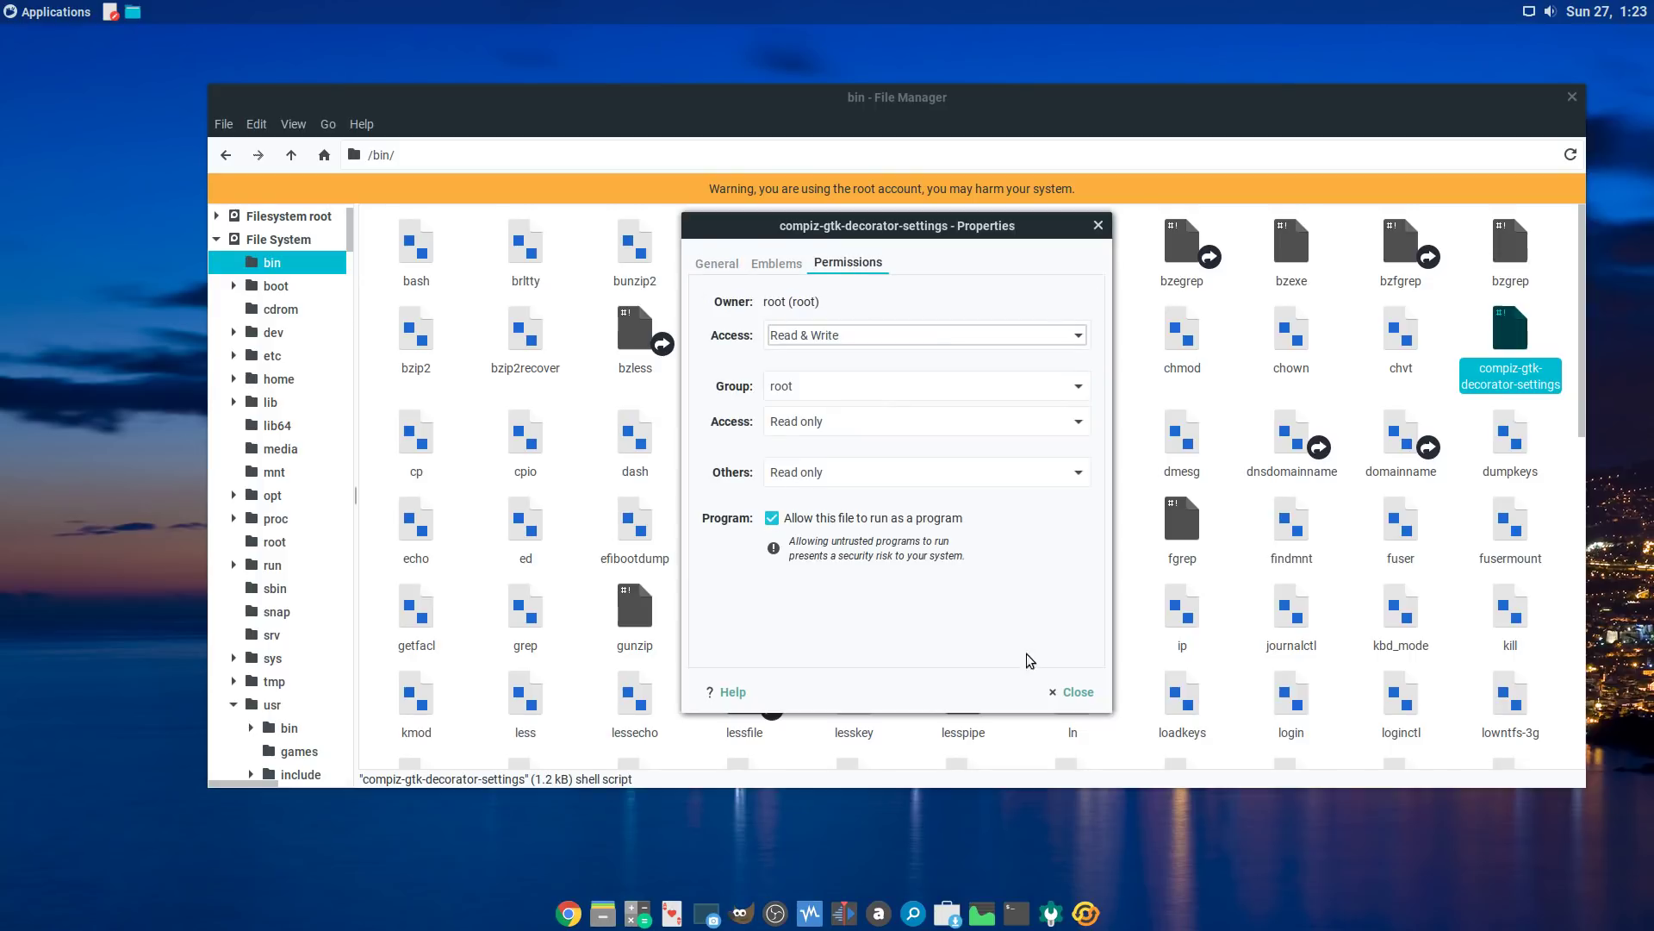
left_click(1077, 692)
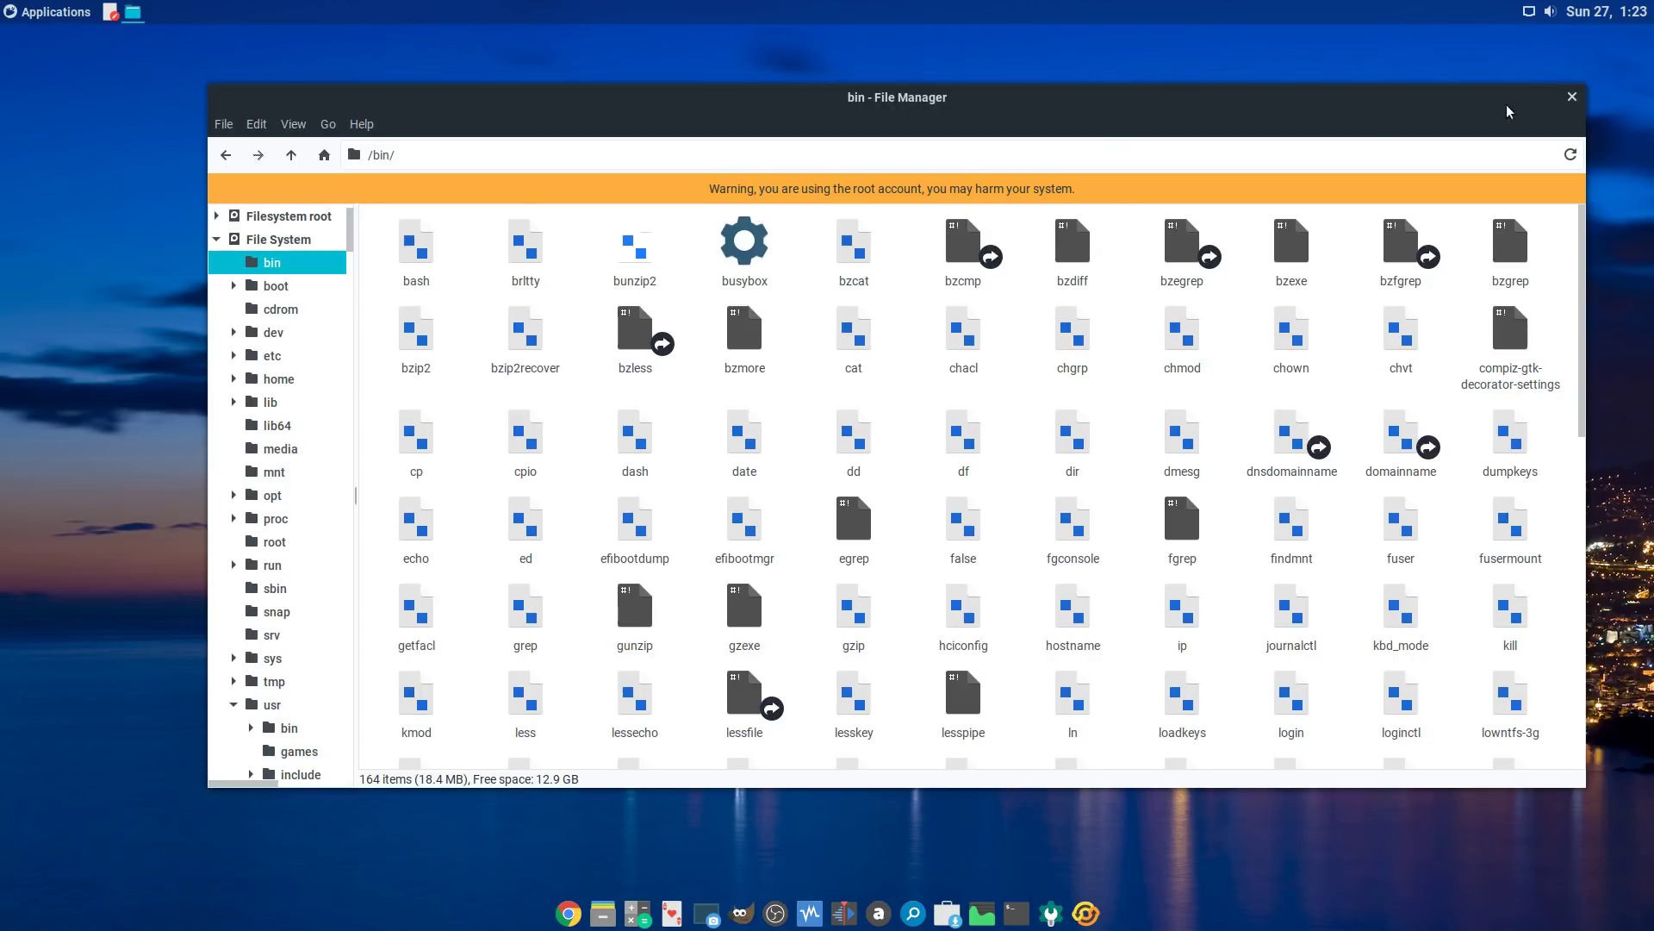
Step: Go to /usr/share/applications and open the Compiz GTK Decorator launcher in Mousepad
left_click(227, 157)
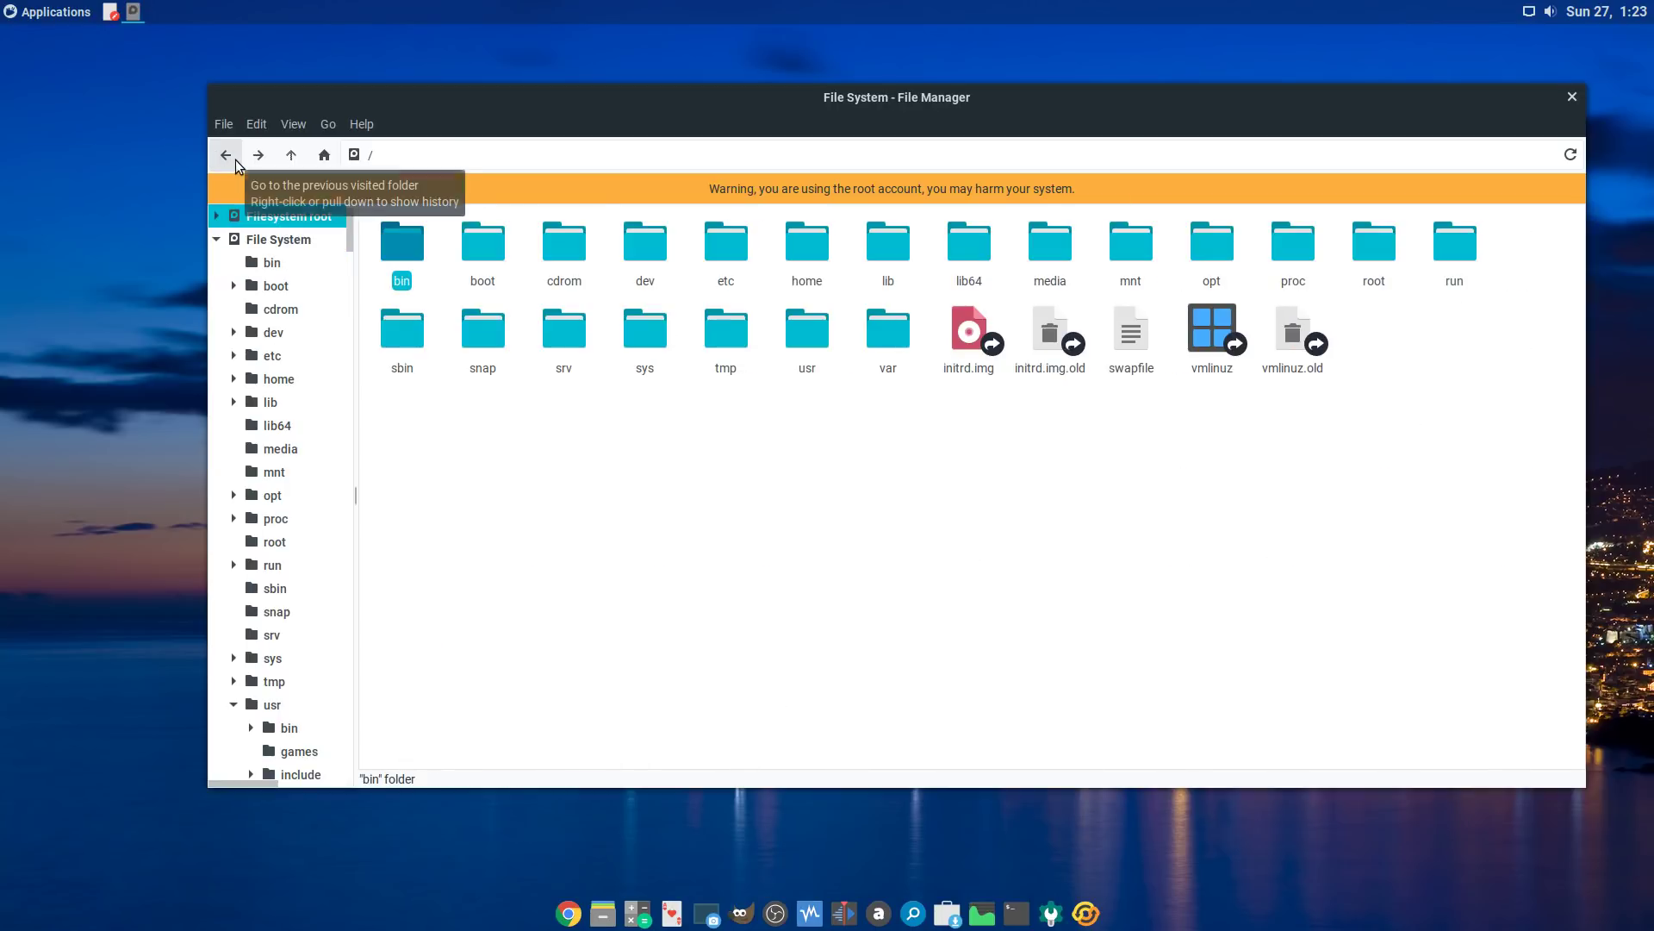
double_click(826, 327)
double_click(784, 254)
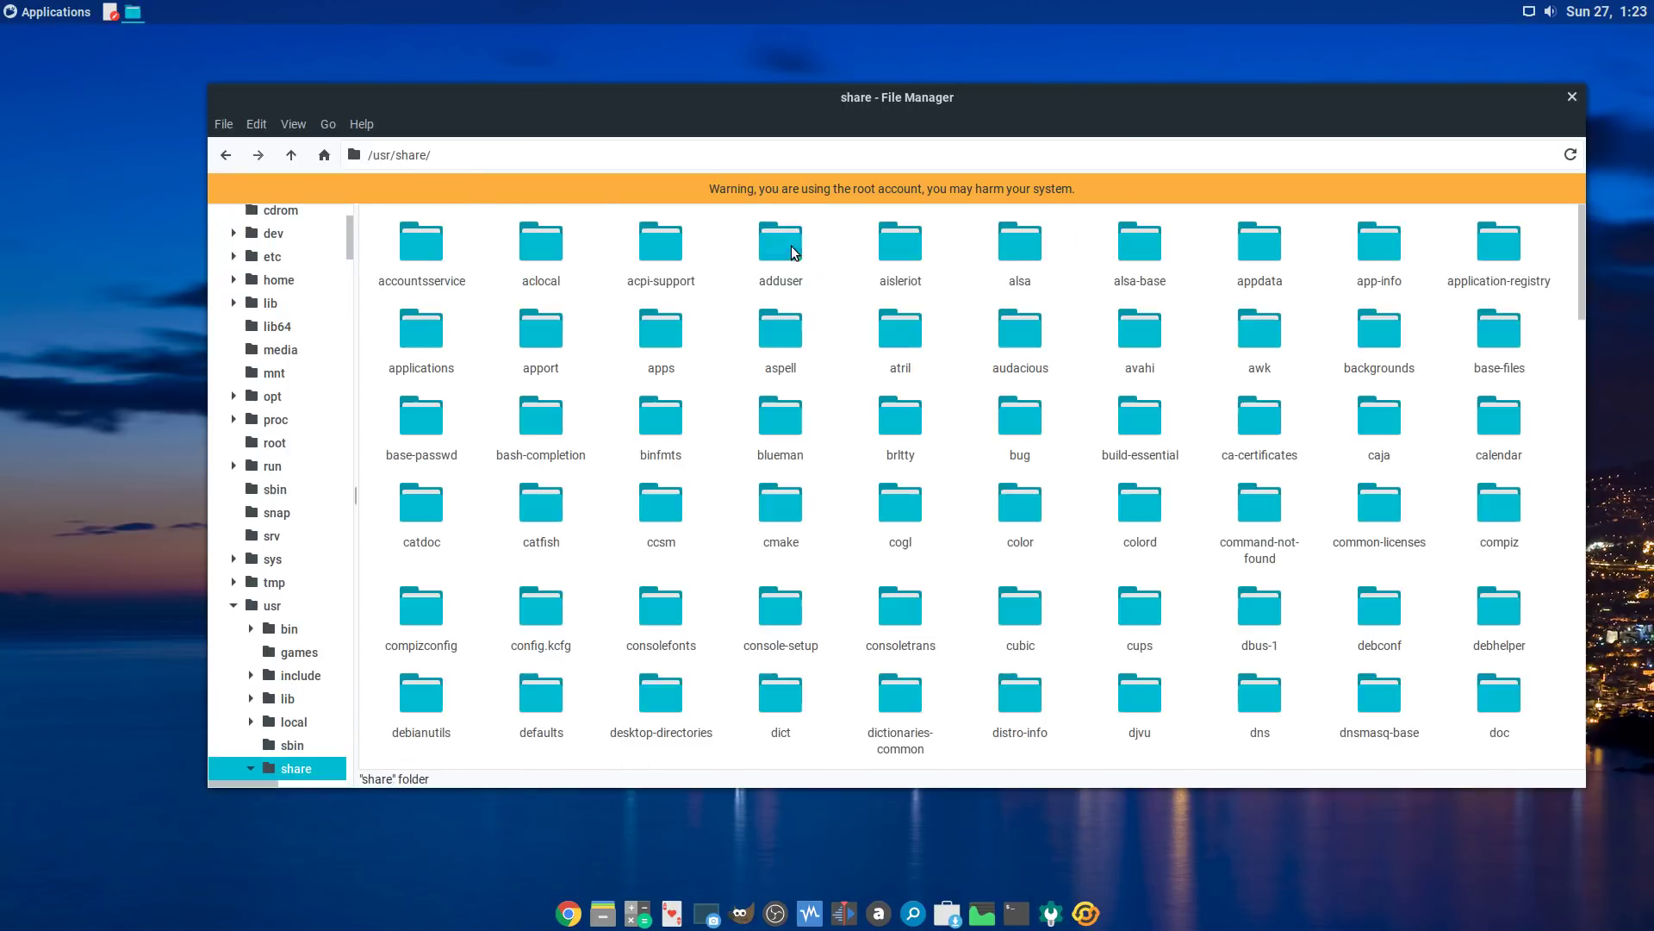
double_click(414, 333)
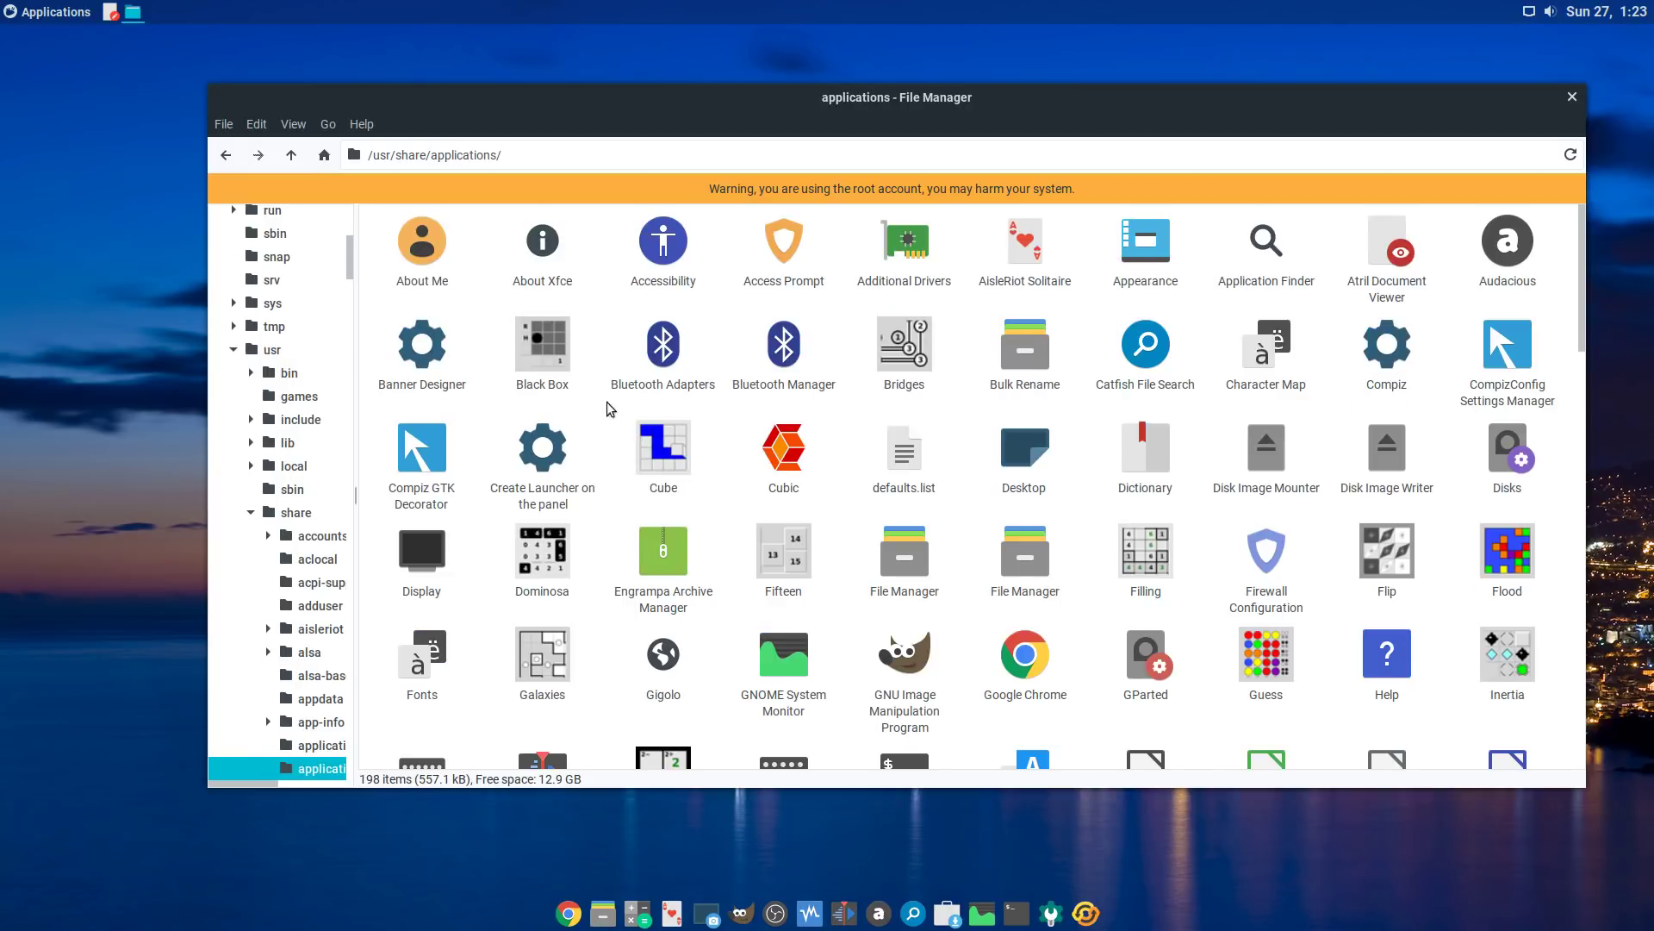
right_click(437, 442)
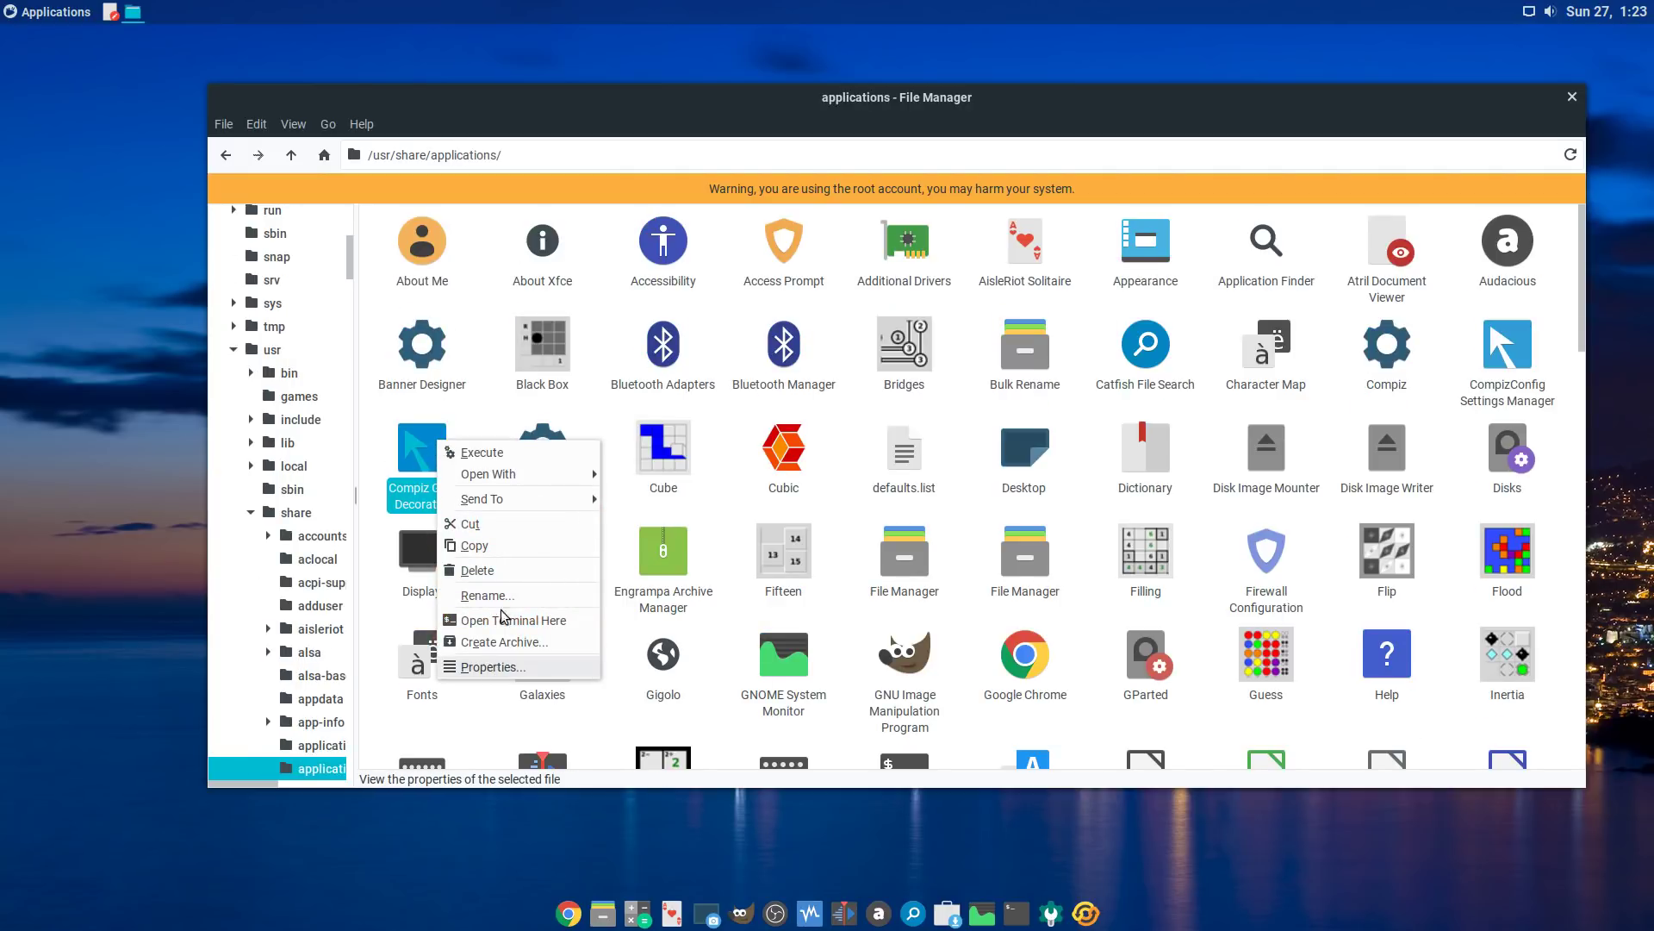
mouse_move(534, 474)
left_click(702, 473)
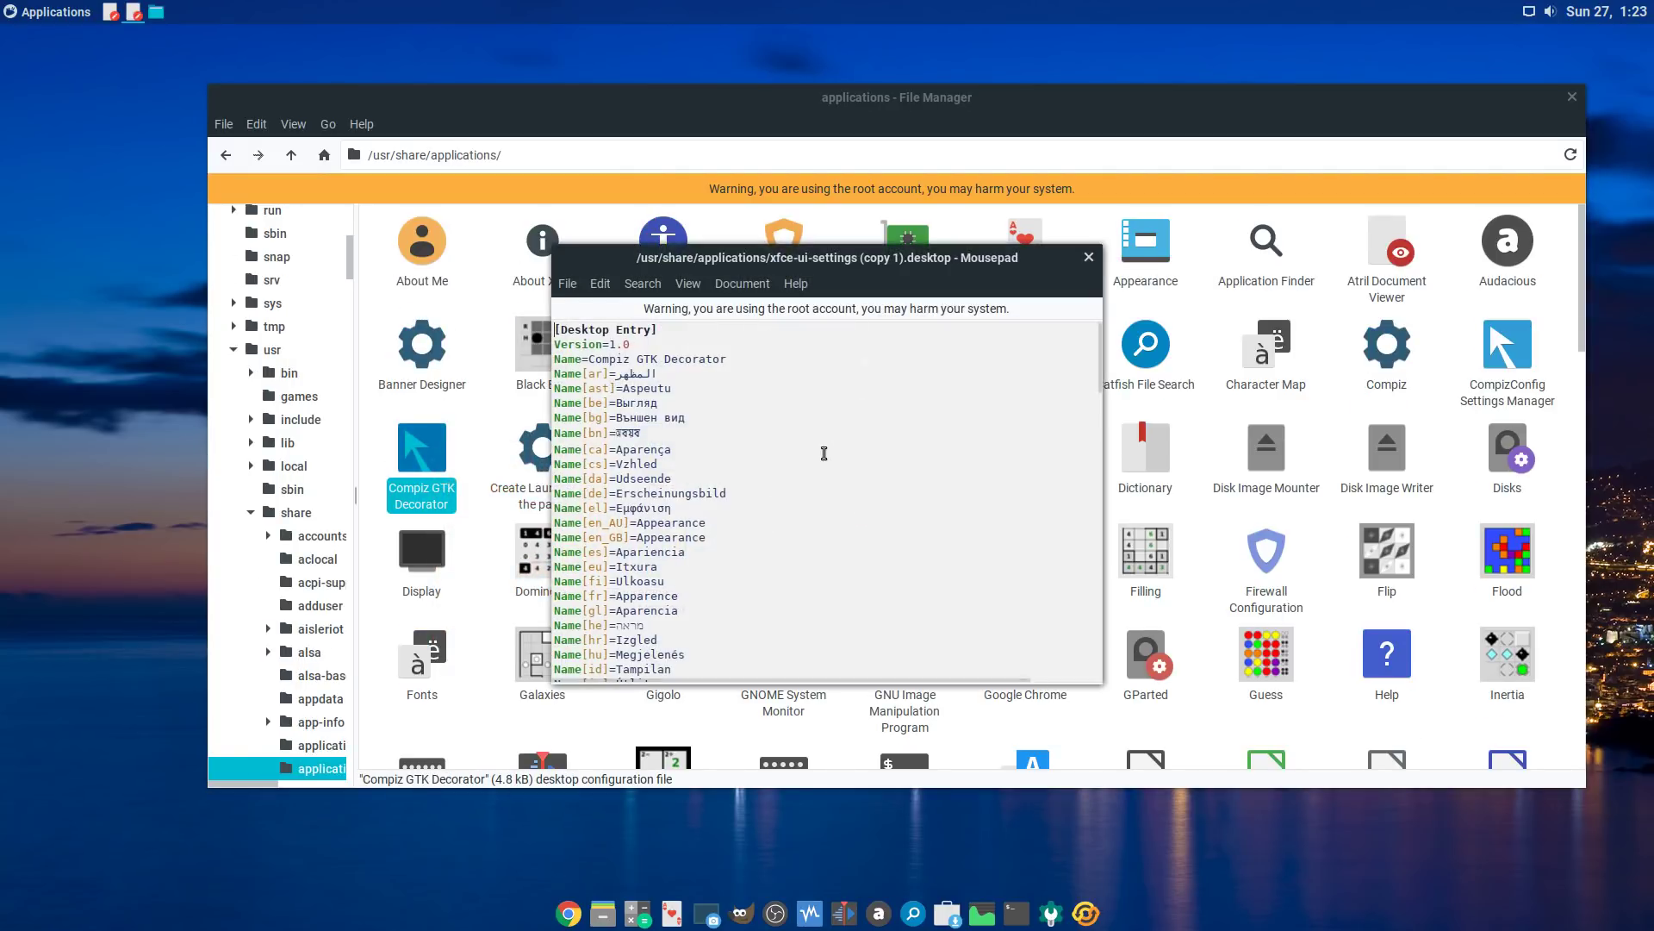
Step: Select the launcher file's full text, clear the selection, and examine its contents through to the Exec line
scroll(786, 443, "down", 20)
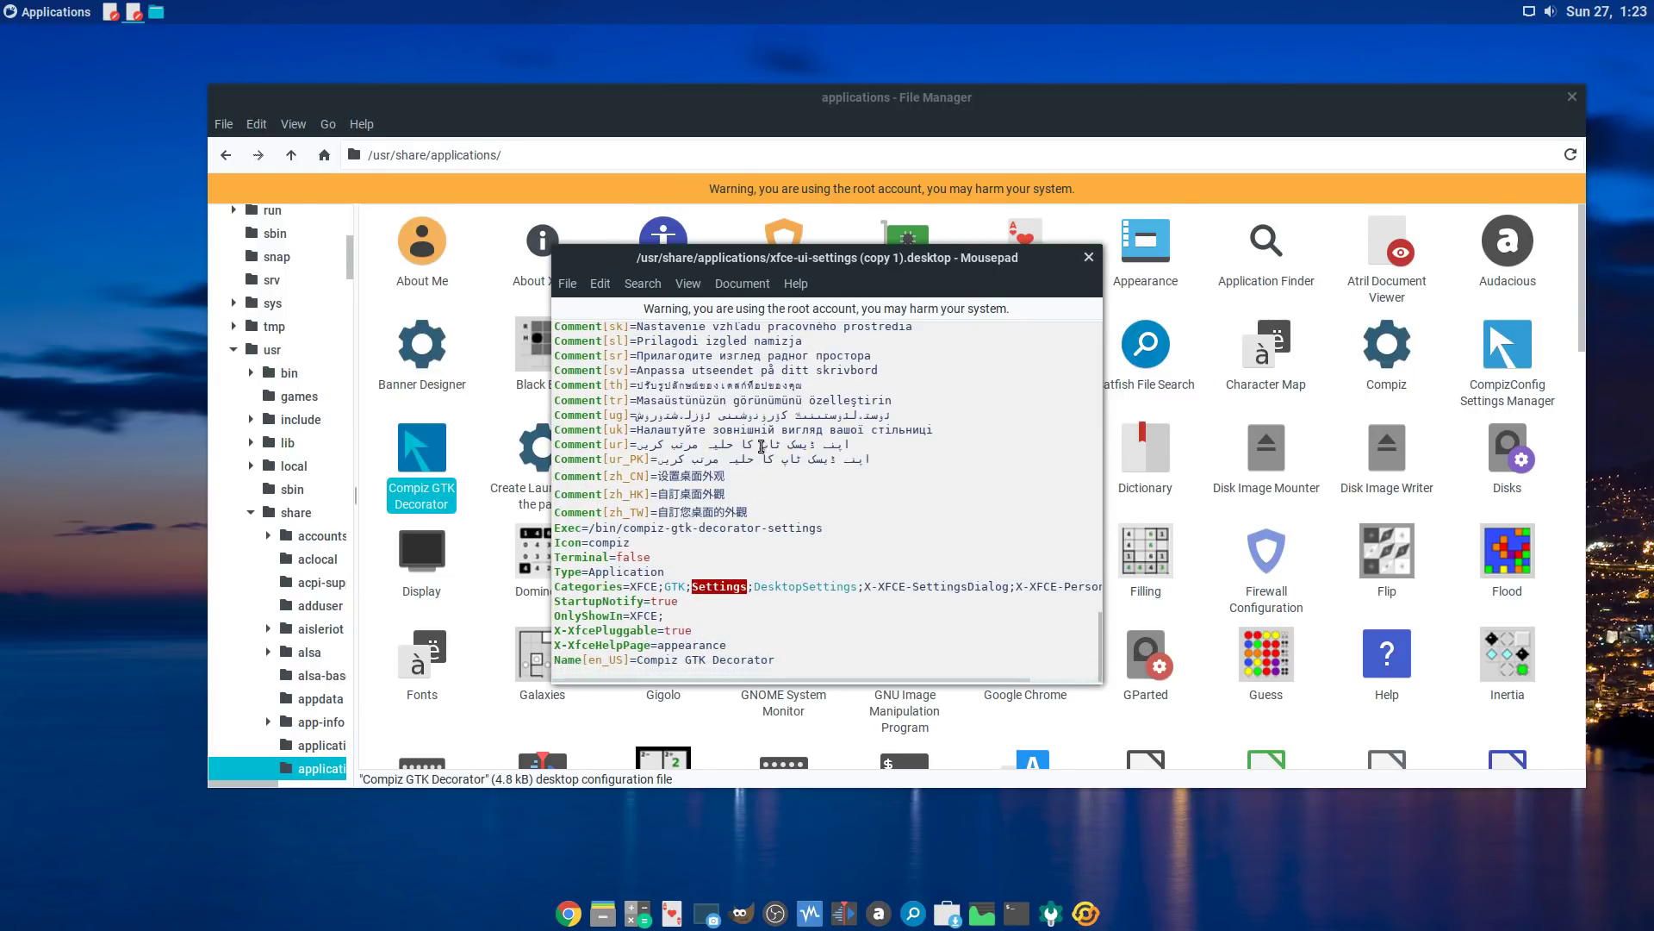
left_click_drag(793, 660, 538, 299)
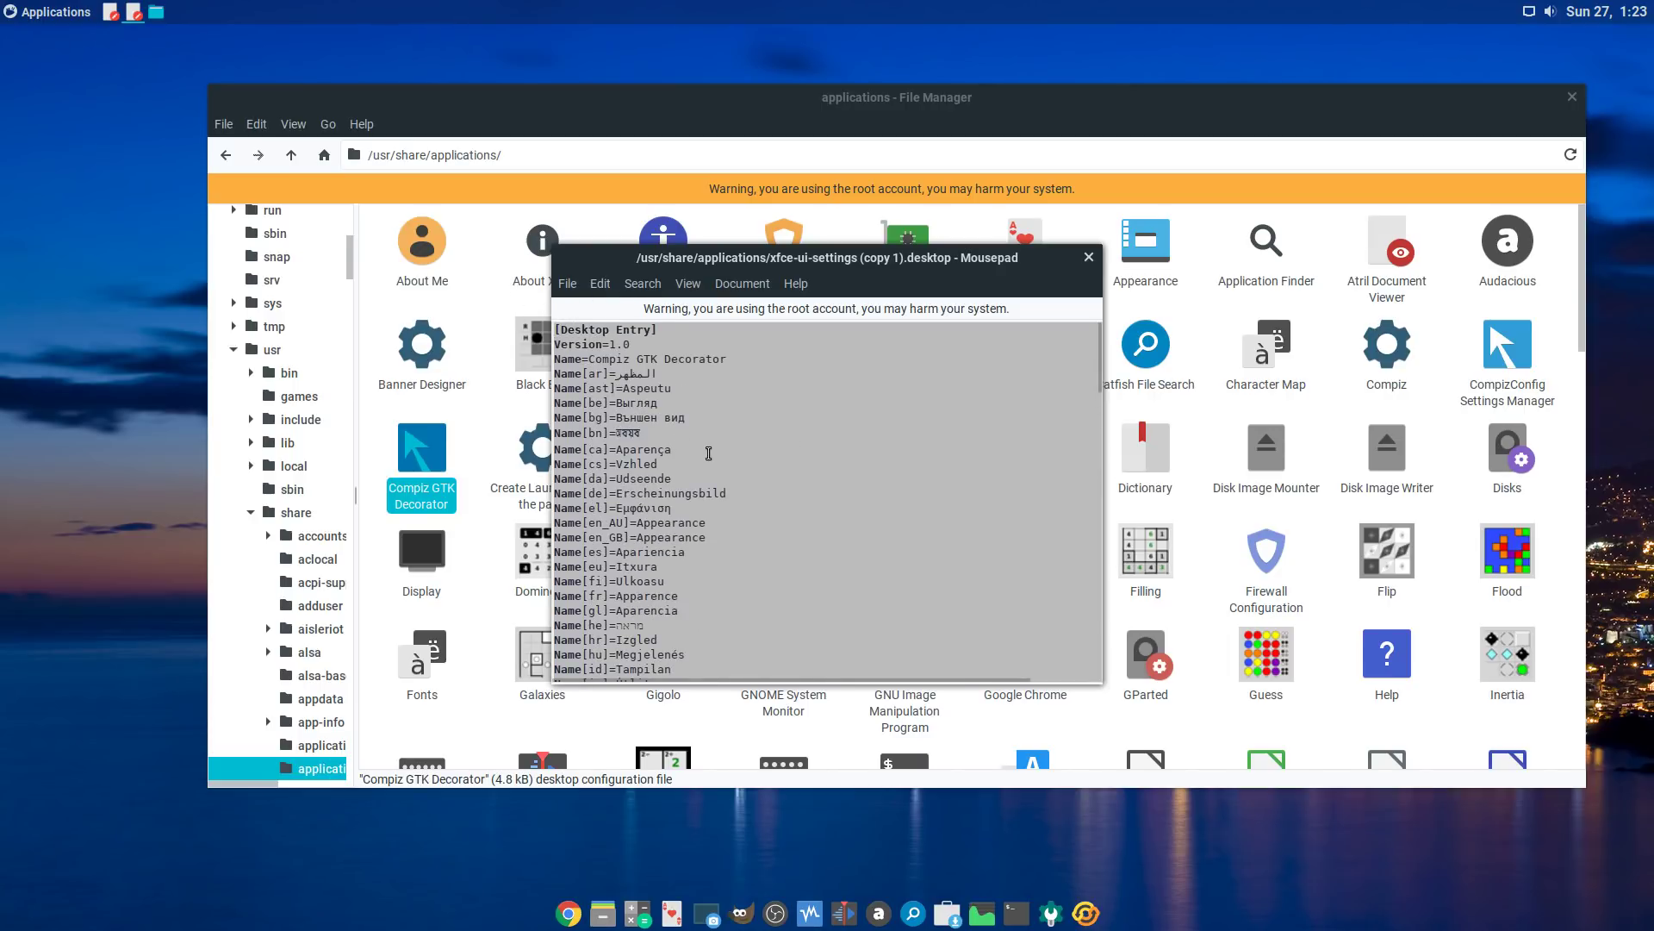
left_click(691, 434)
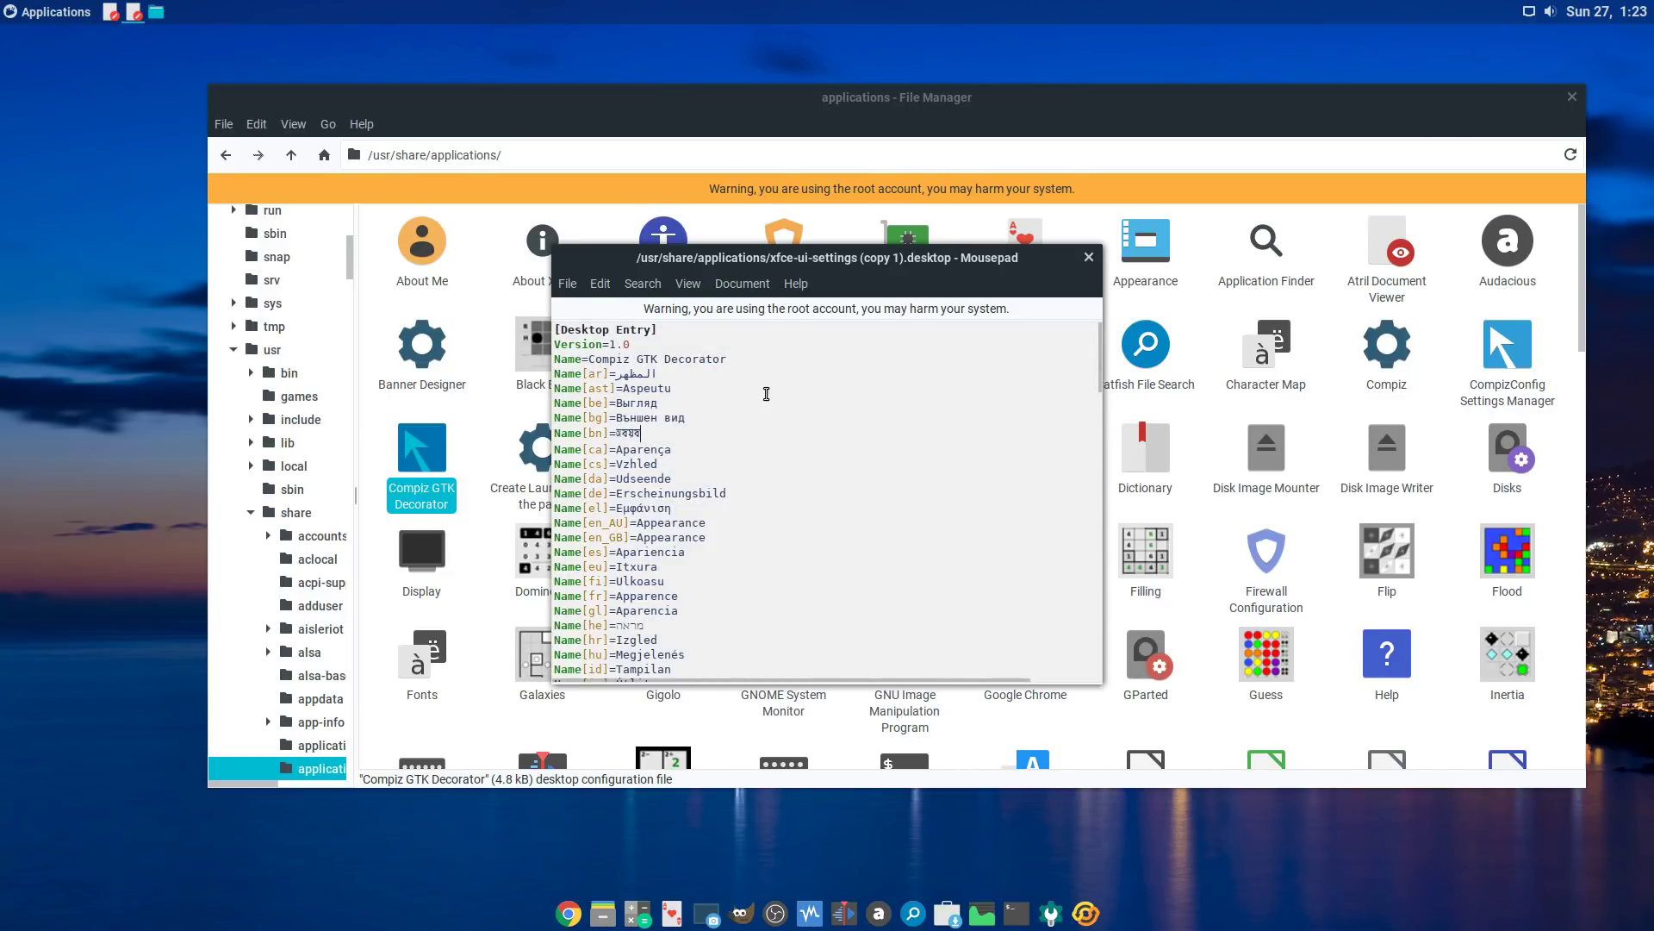
scroll(766, 393, "down", 20)
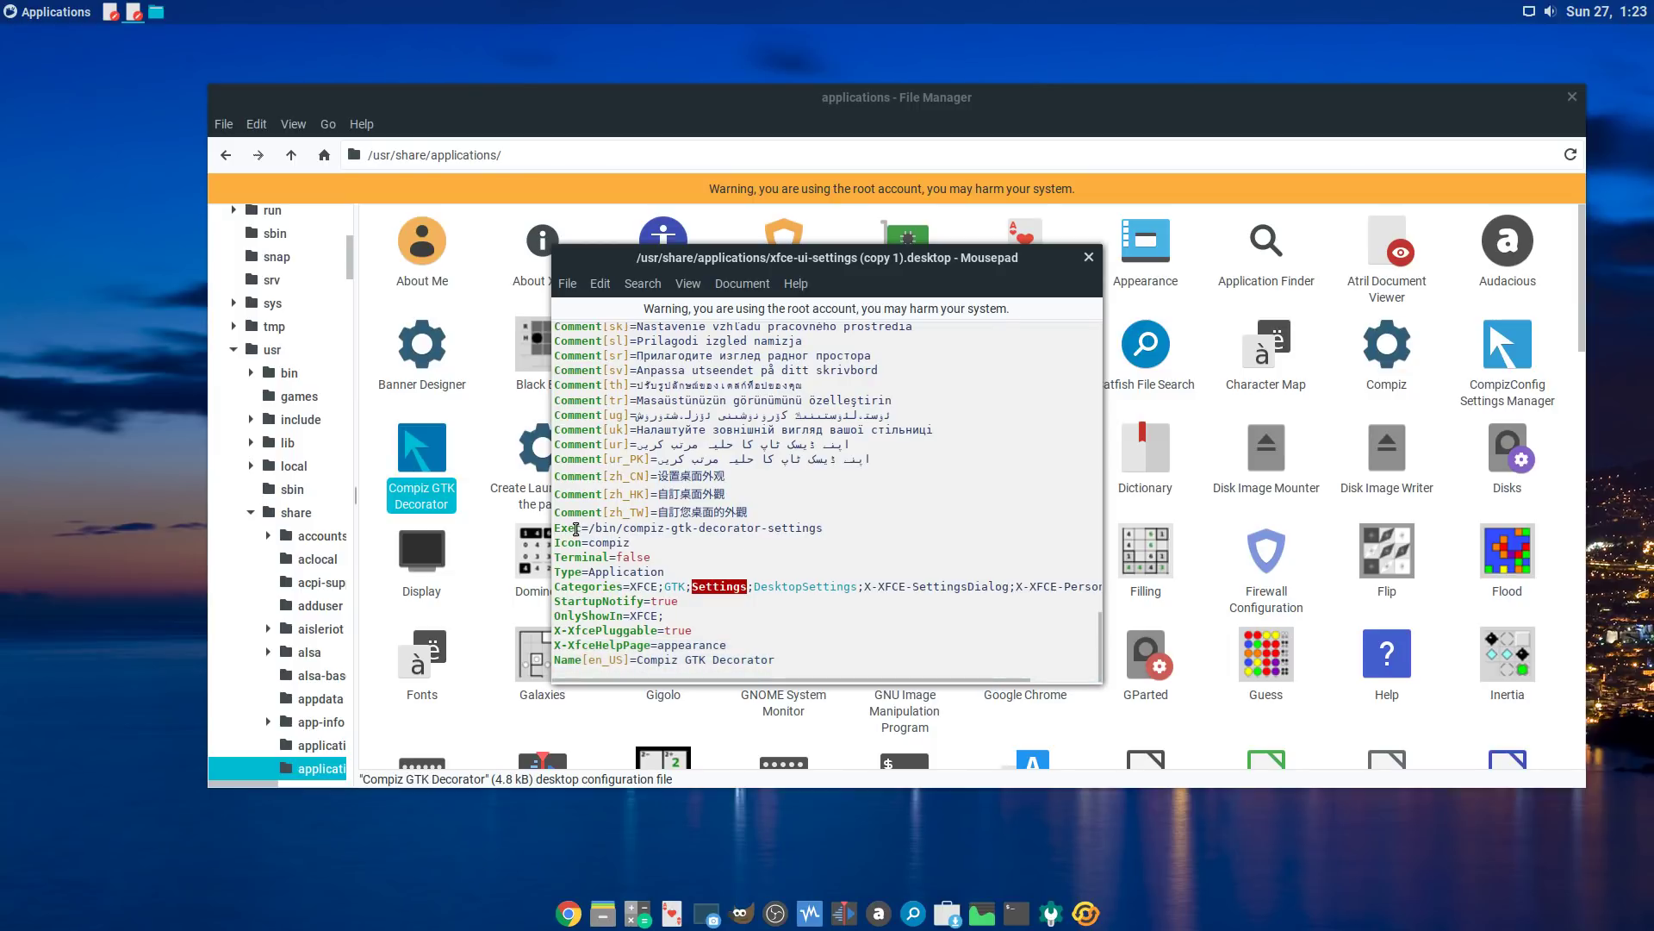
Step: Close the launcher file, the file manager and the remaining Mousepad window
left_click(1088, 256)
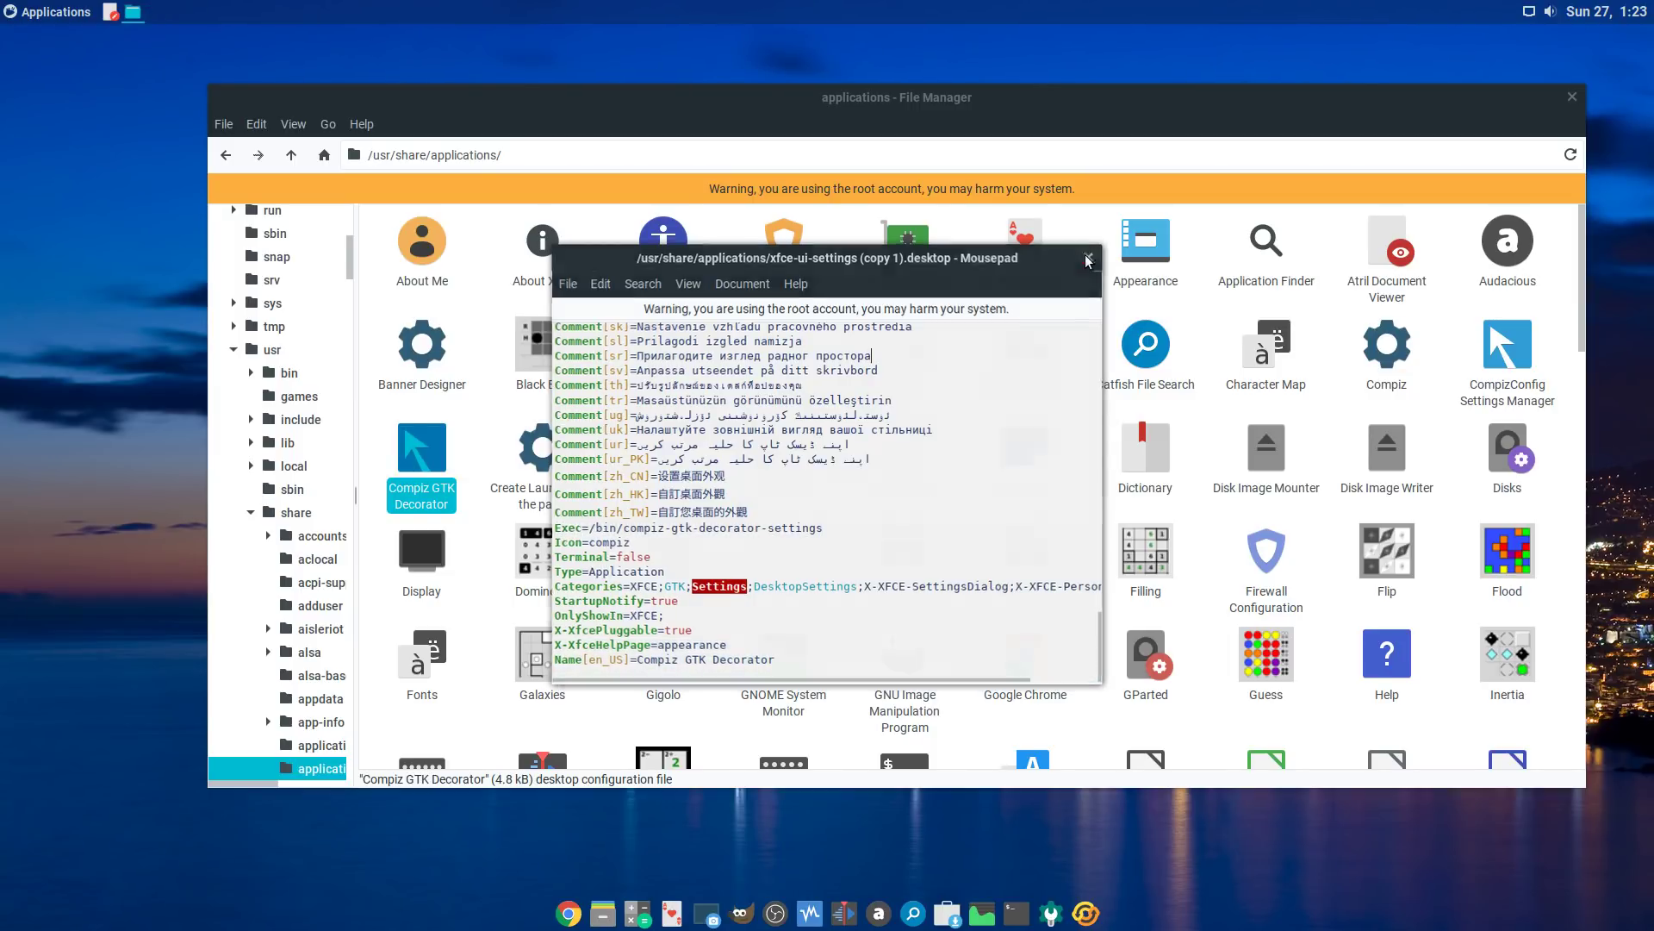
left_click(1572, 97)
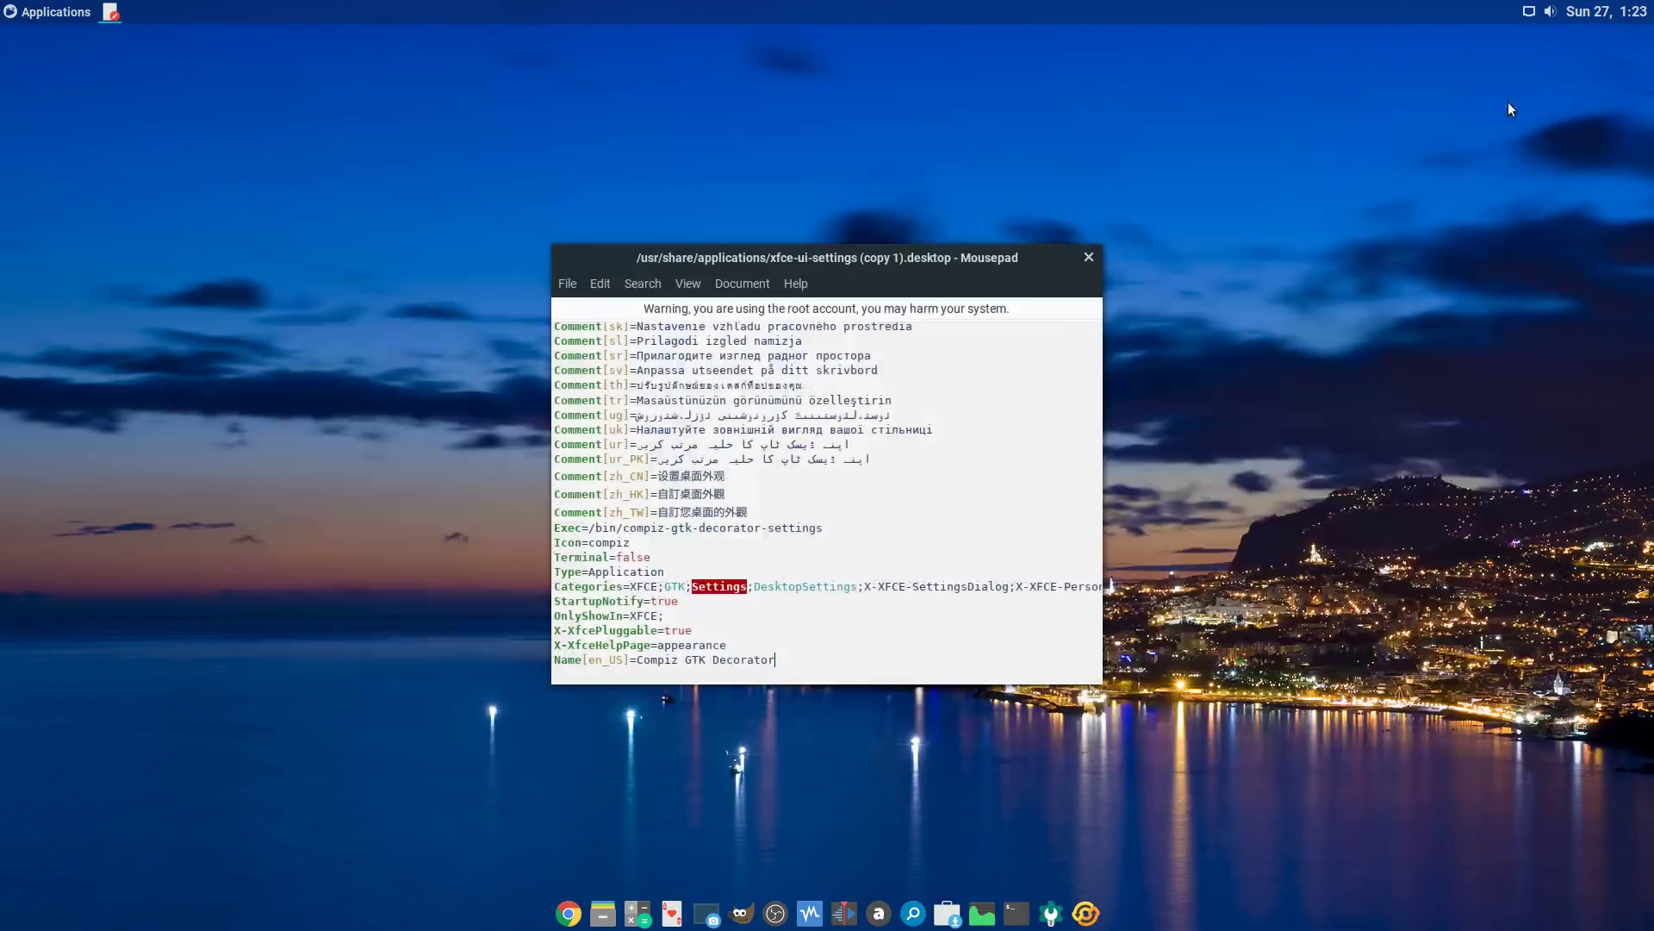
left_click(1088, 258)
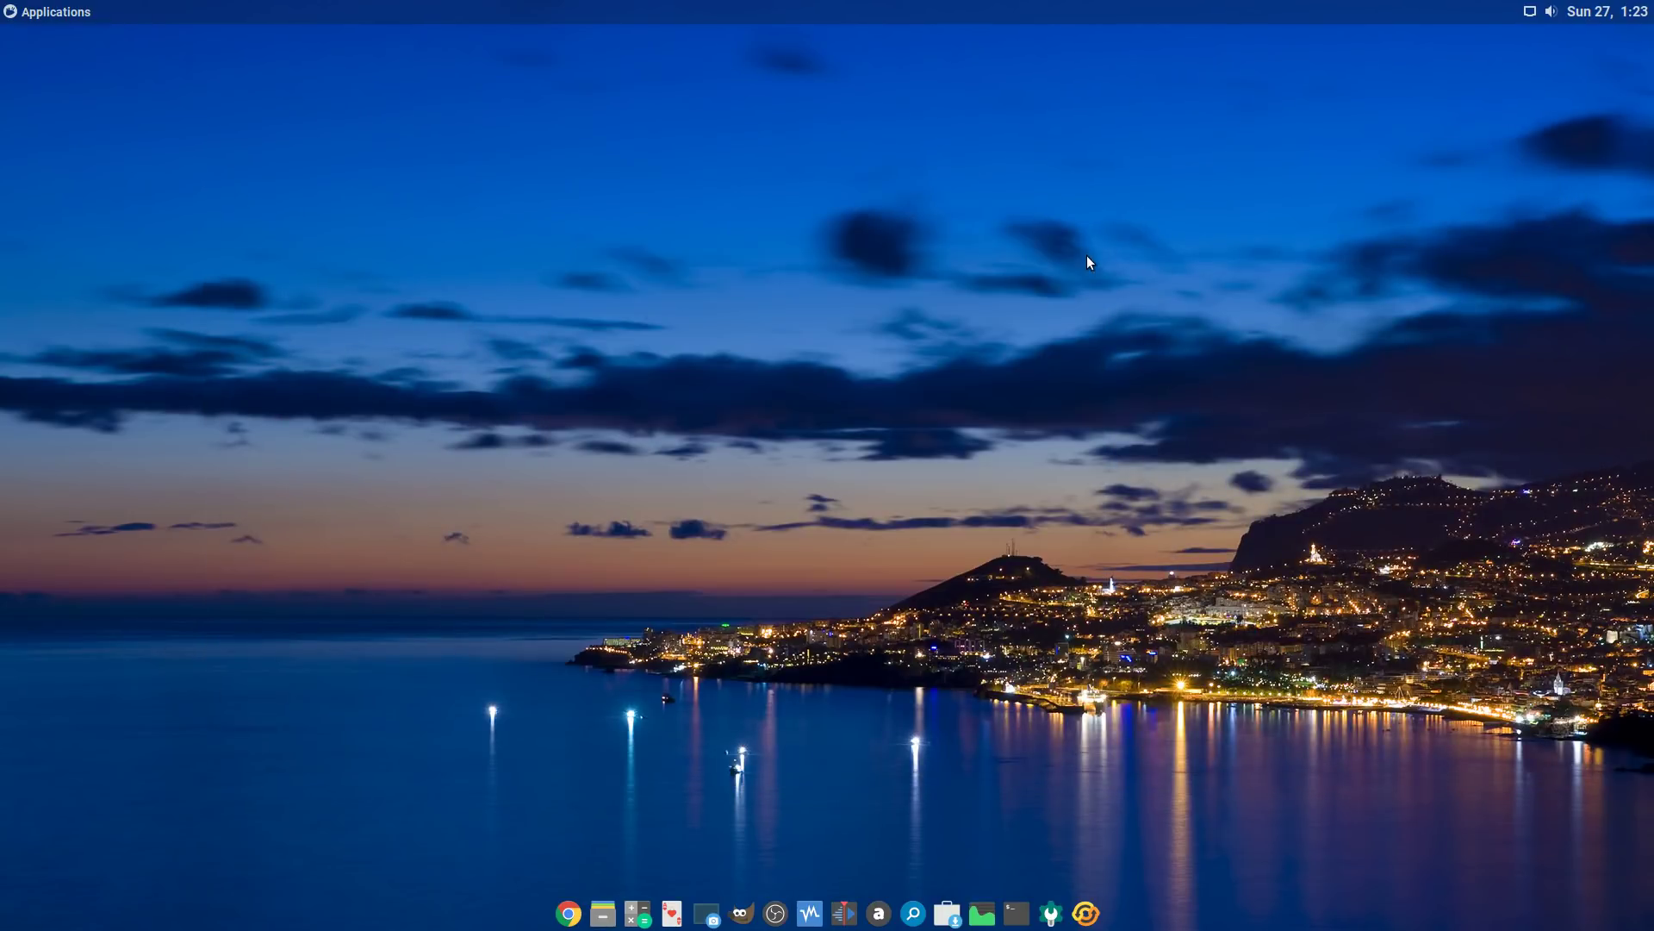
Step: Open a terminal, examine the Metacity themes offered by Compiz GTK Decorator in the Xfce settings, and close the theme list
key("ctrl+alt+t")
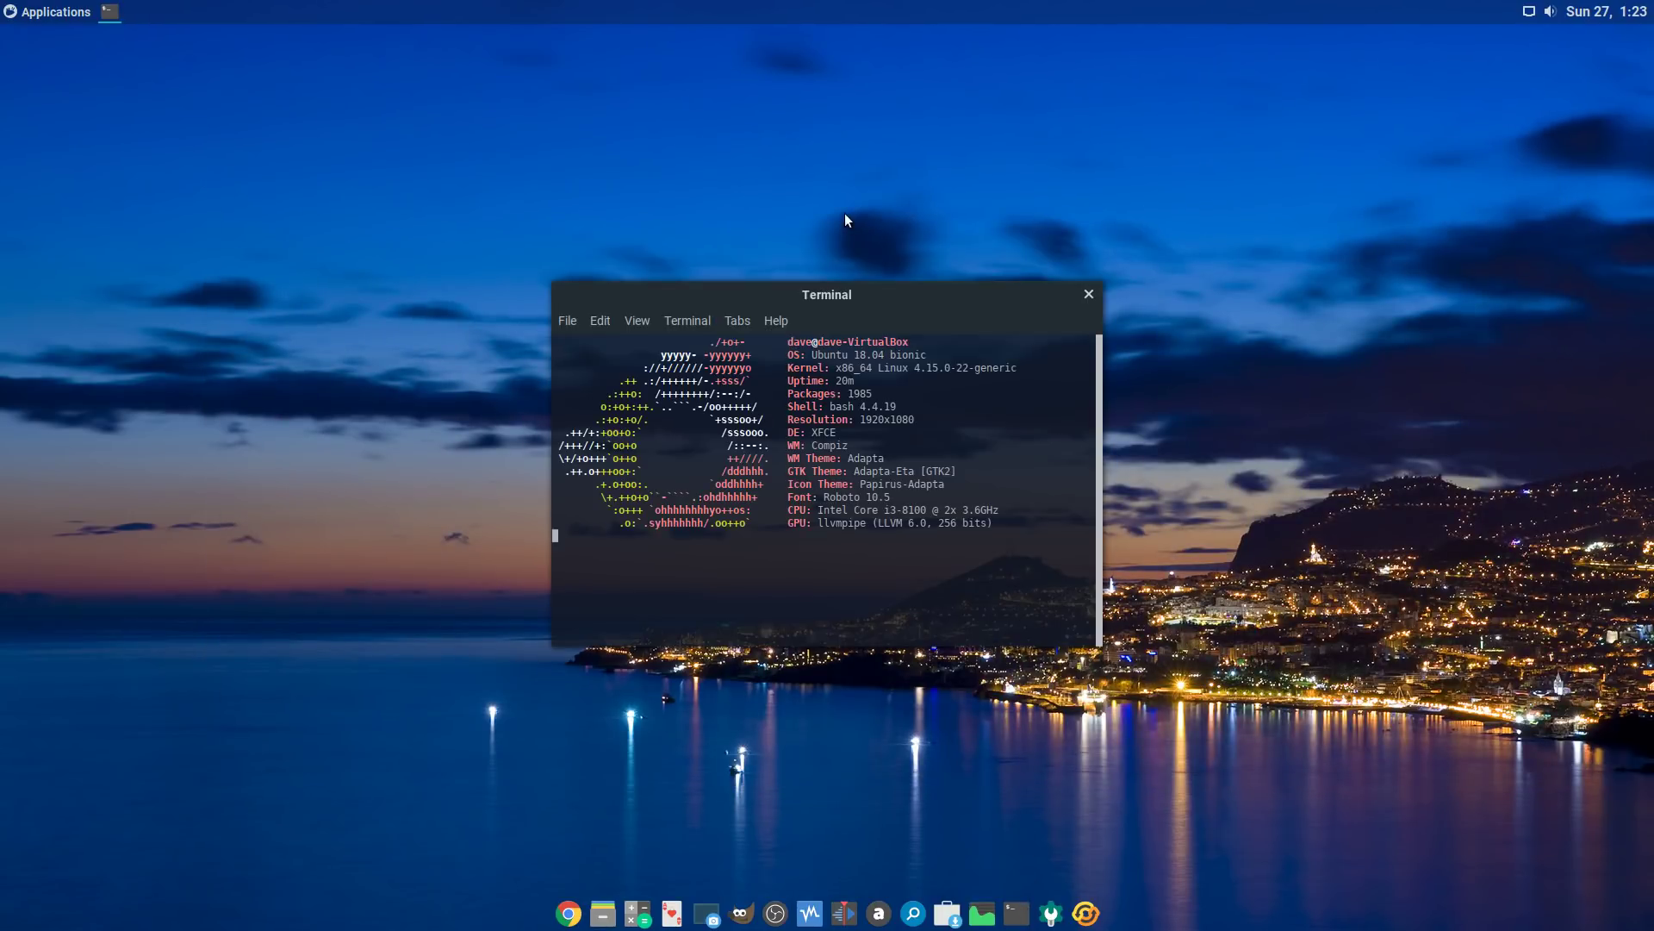
left_click(1051, 912)
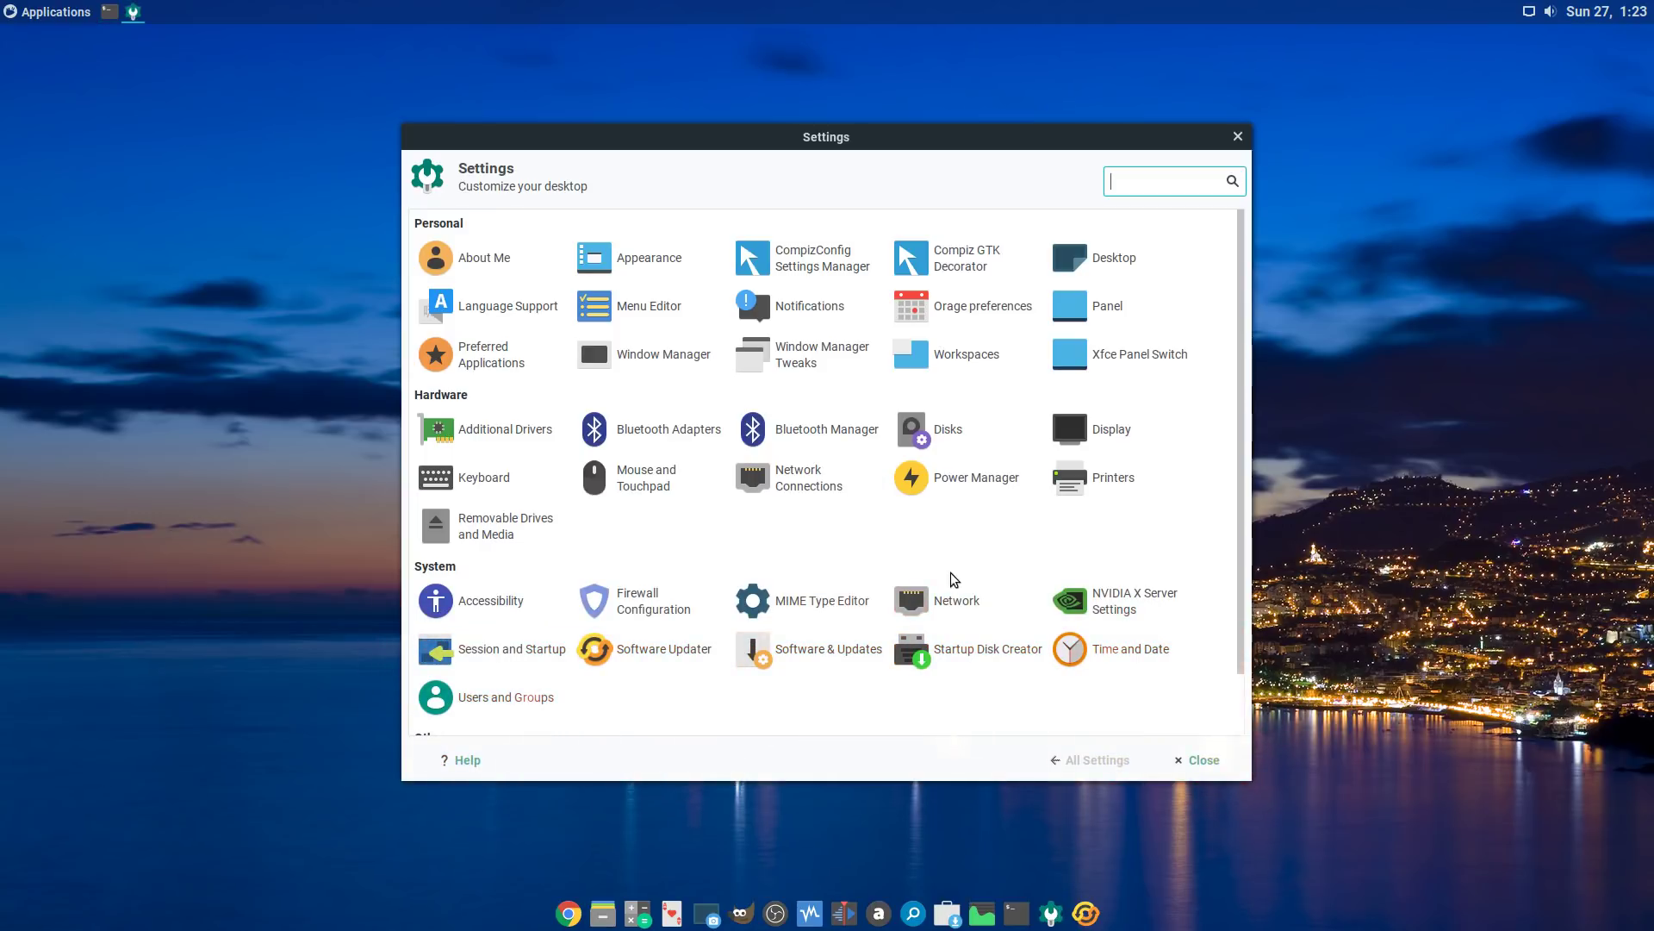
left_click(931, 257)
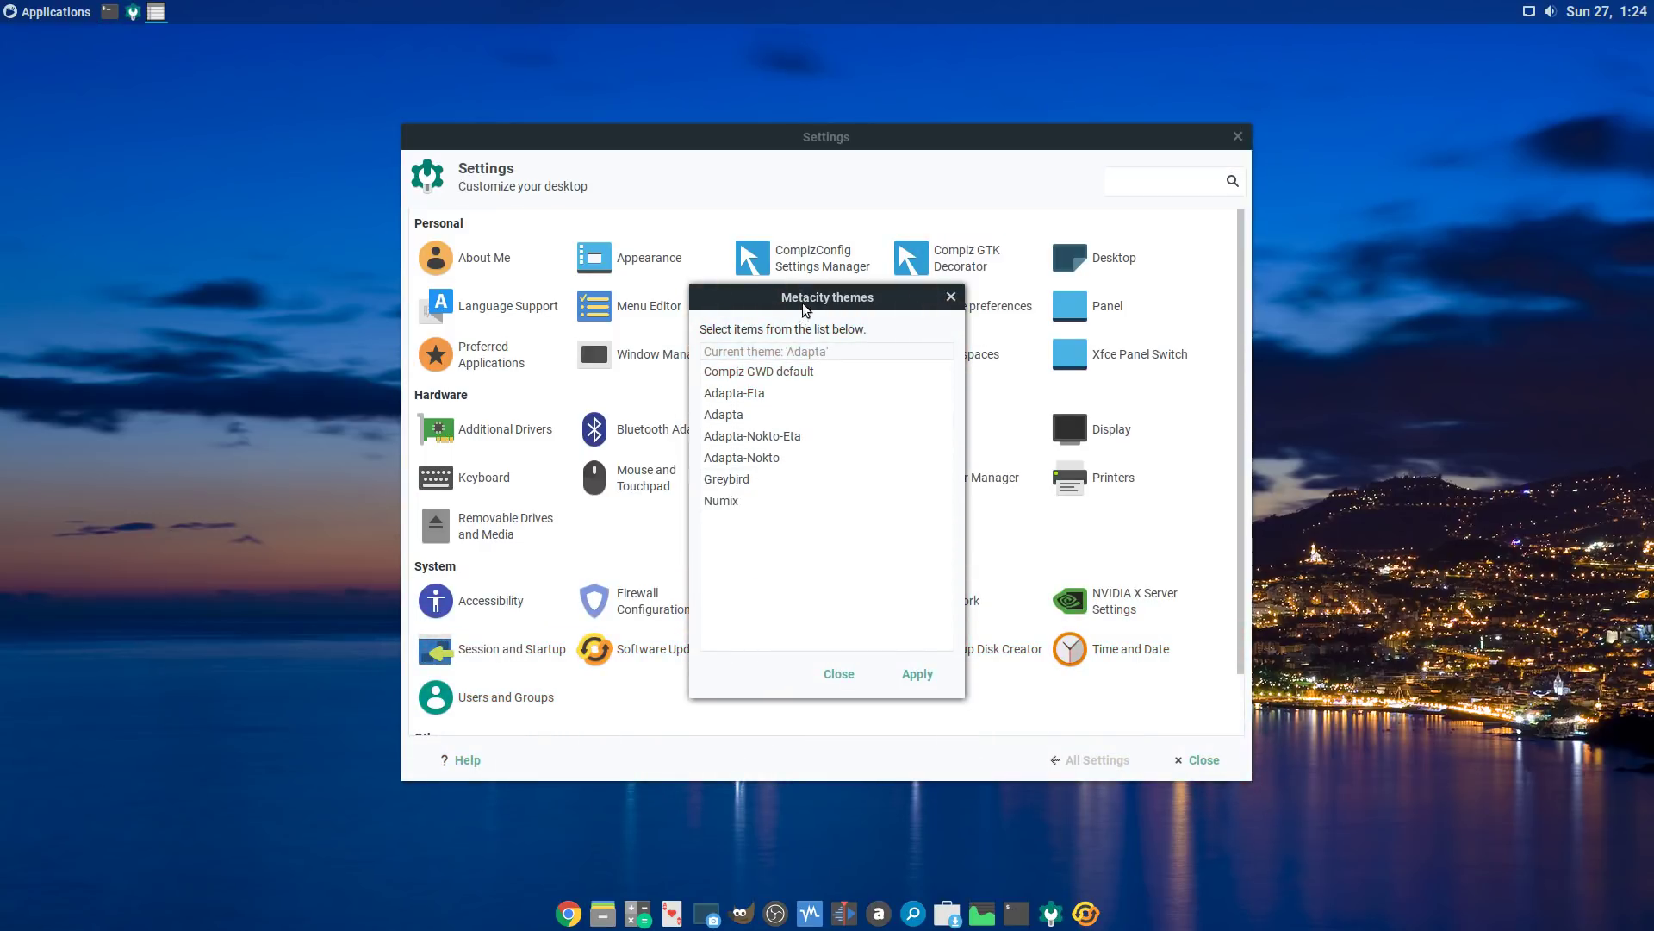
left_click_drag(806, 297, 763, 182)
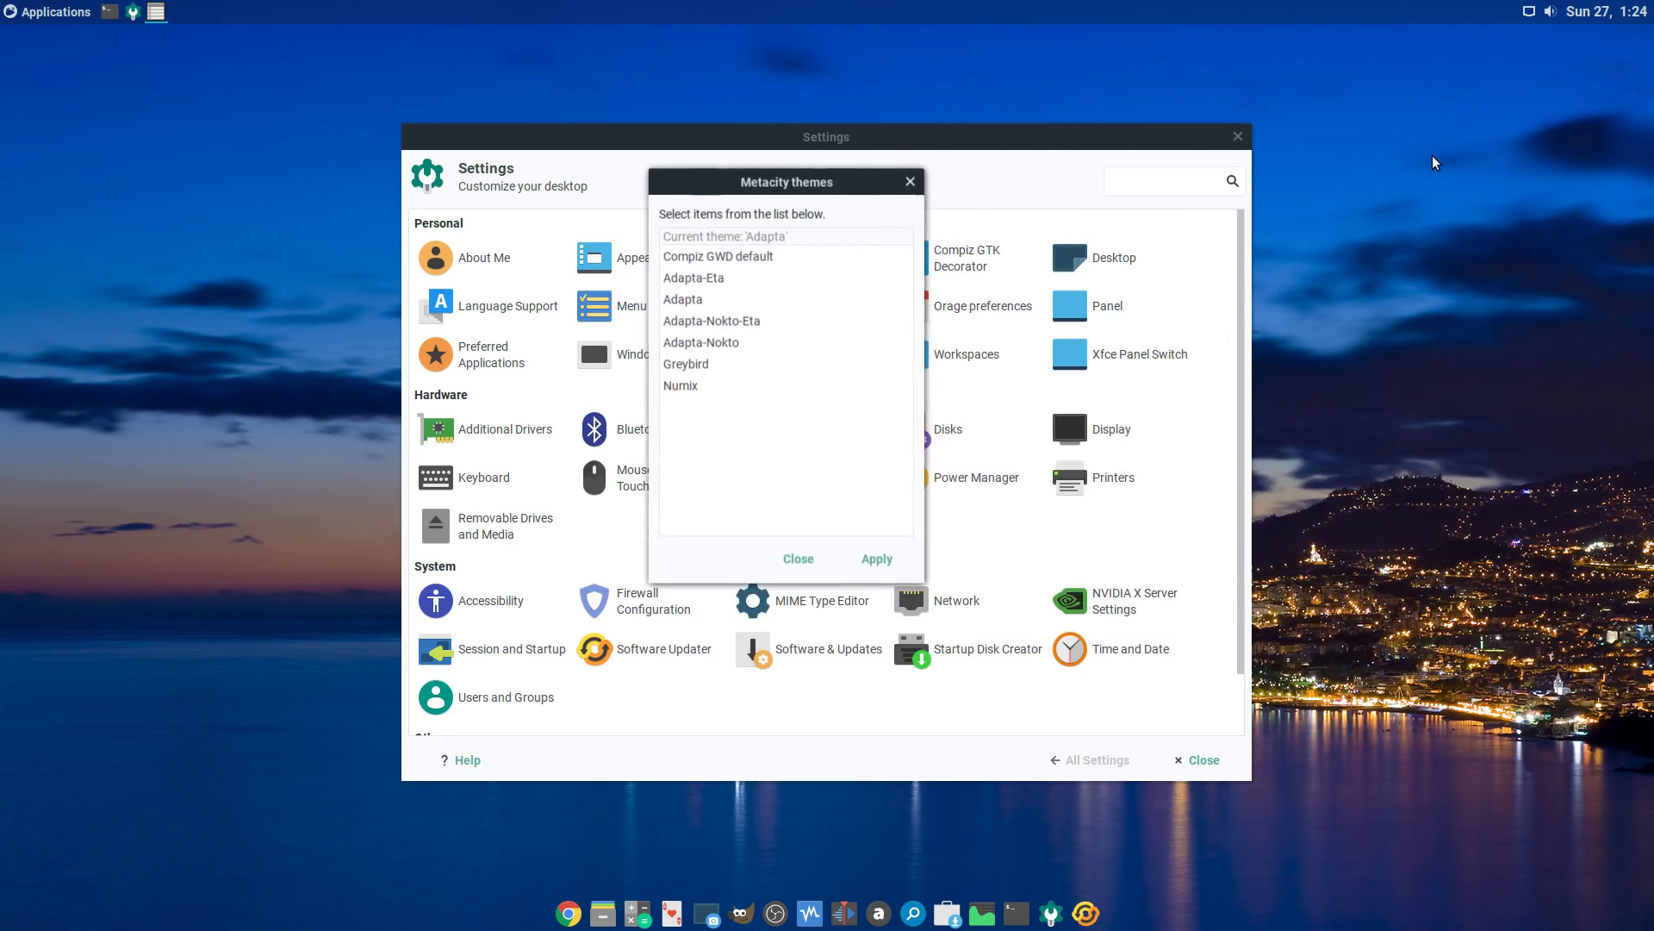
left_click_drag(1471, 148, 1206, 431)
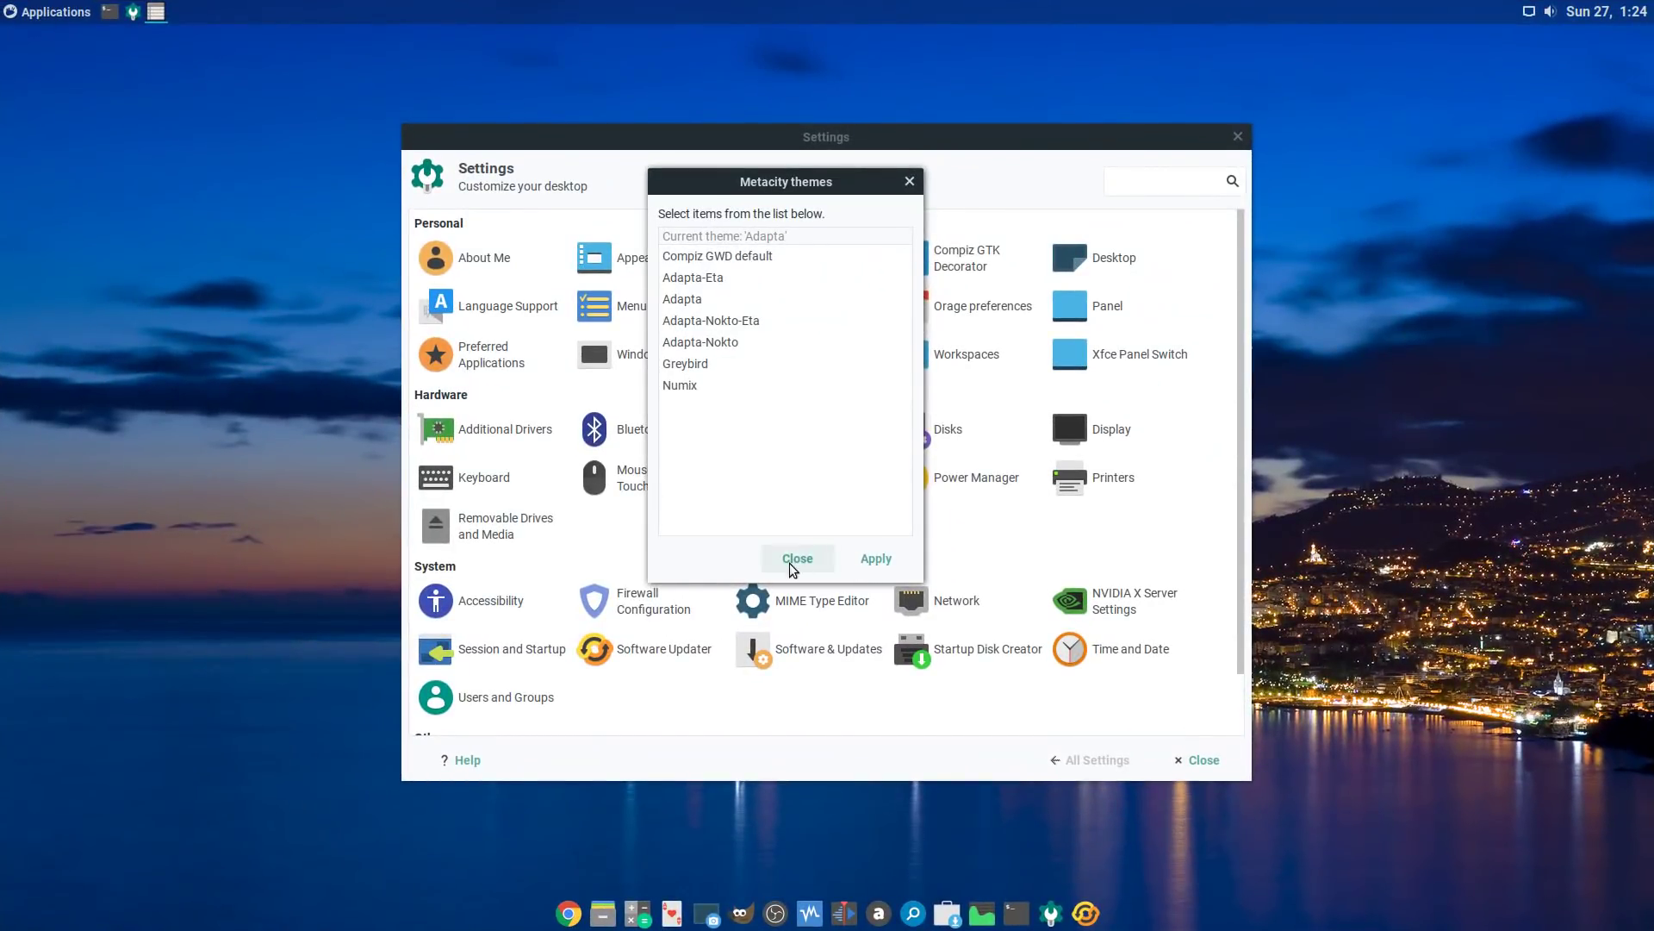
left_click(797, 558)
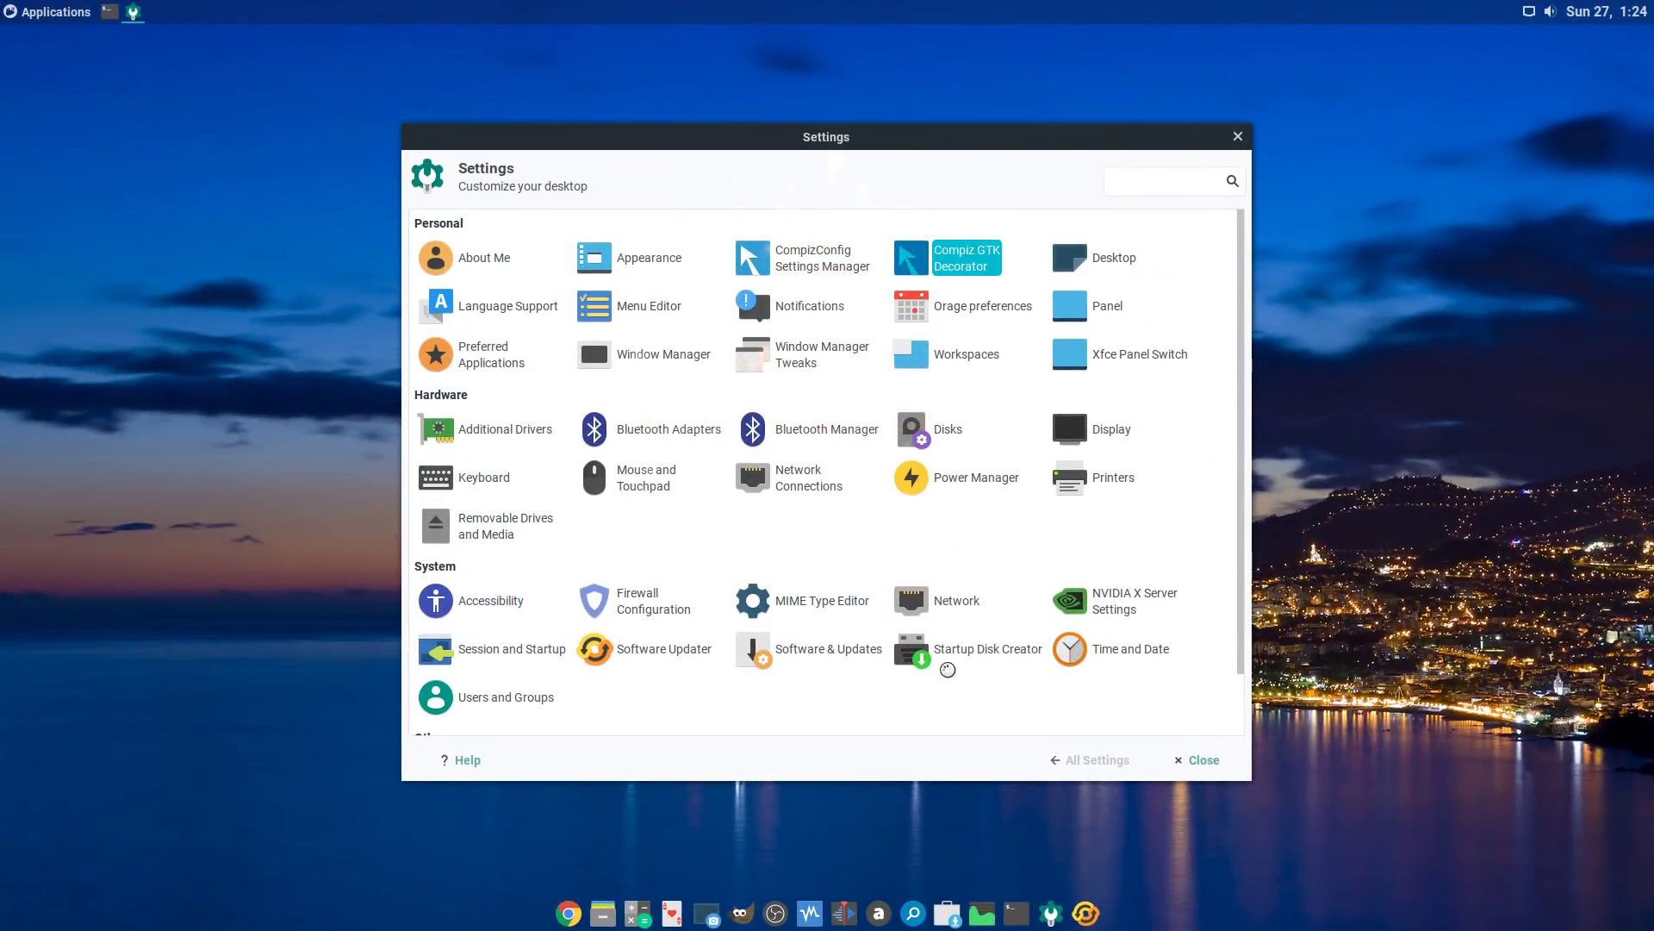
Step: Reposition the Settings window, view the Desktop background settings, and close them
left_click_drag(815, 142, 623, 112)
left_click(715, 231)
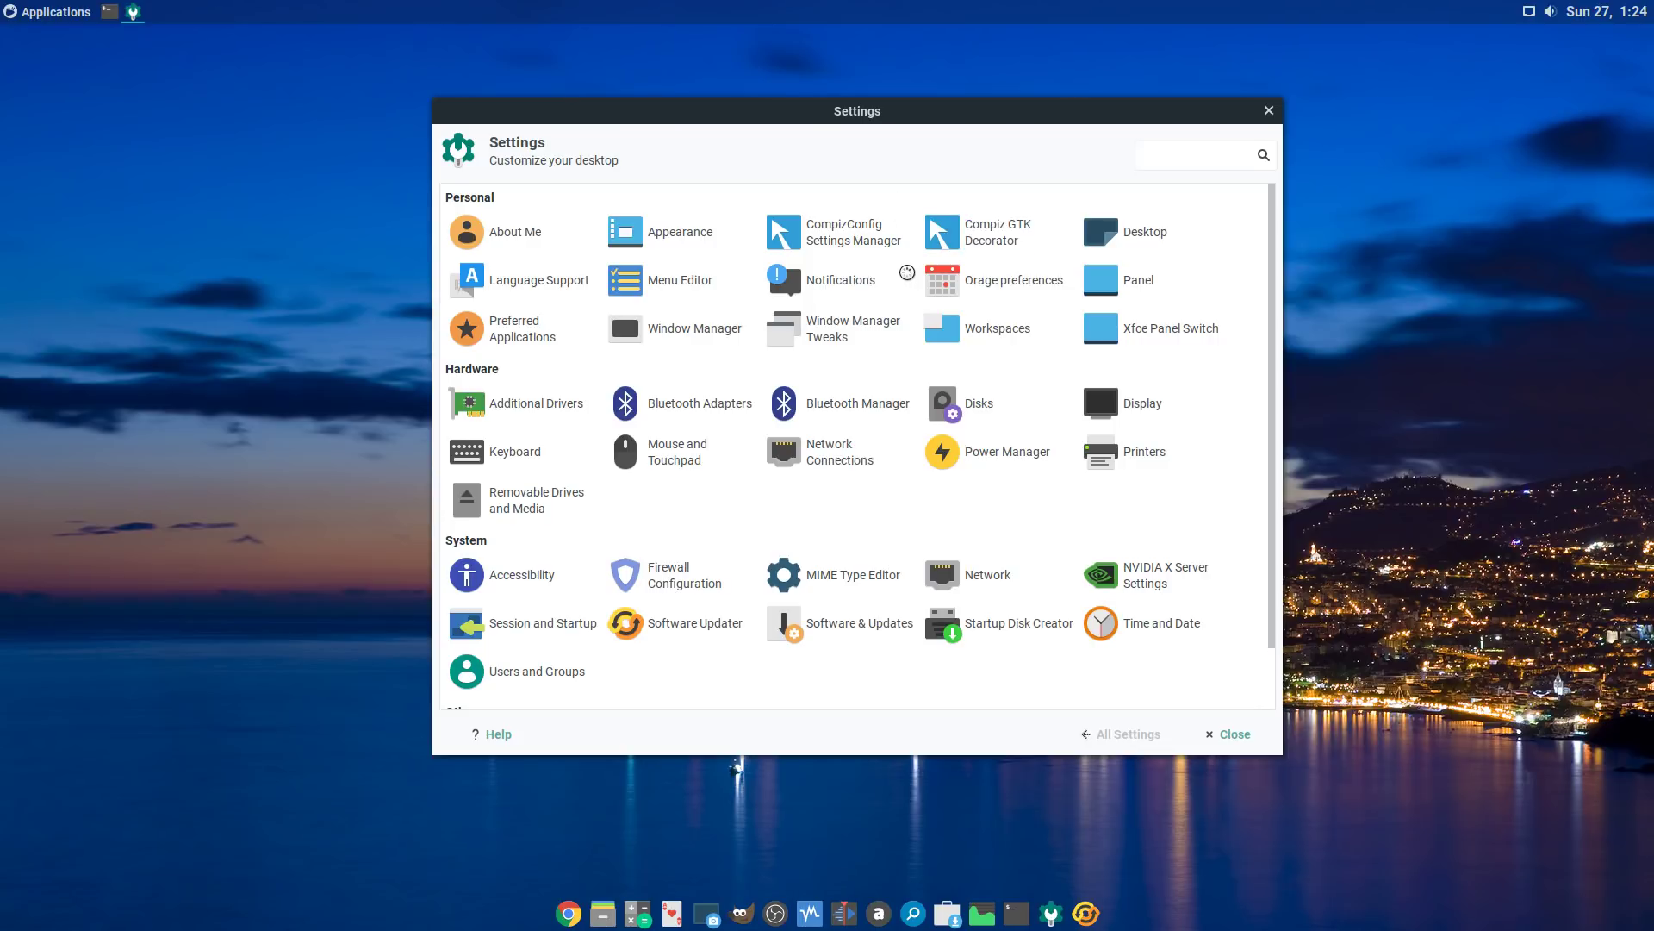
left_click(1143, 240)
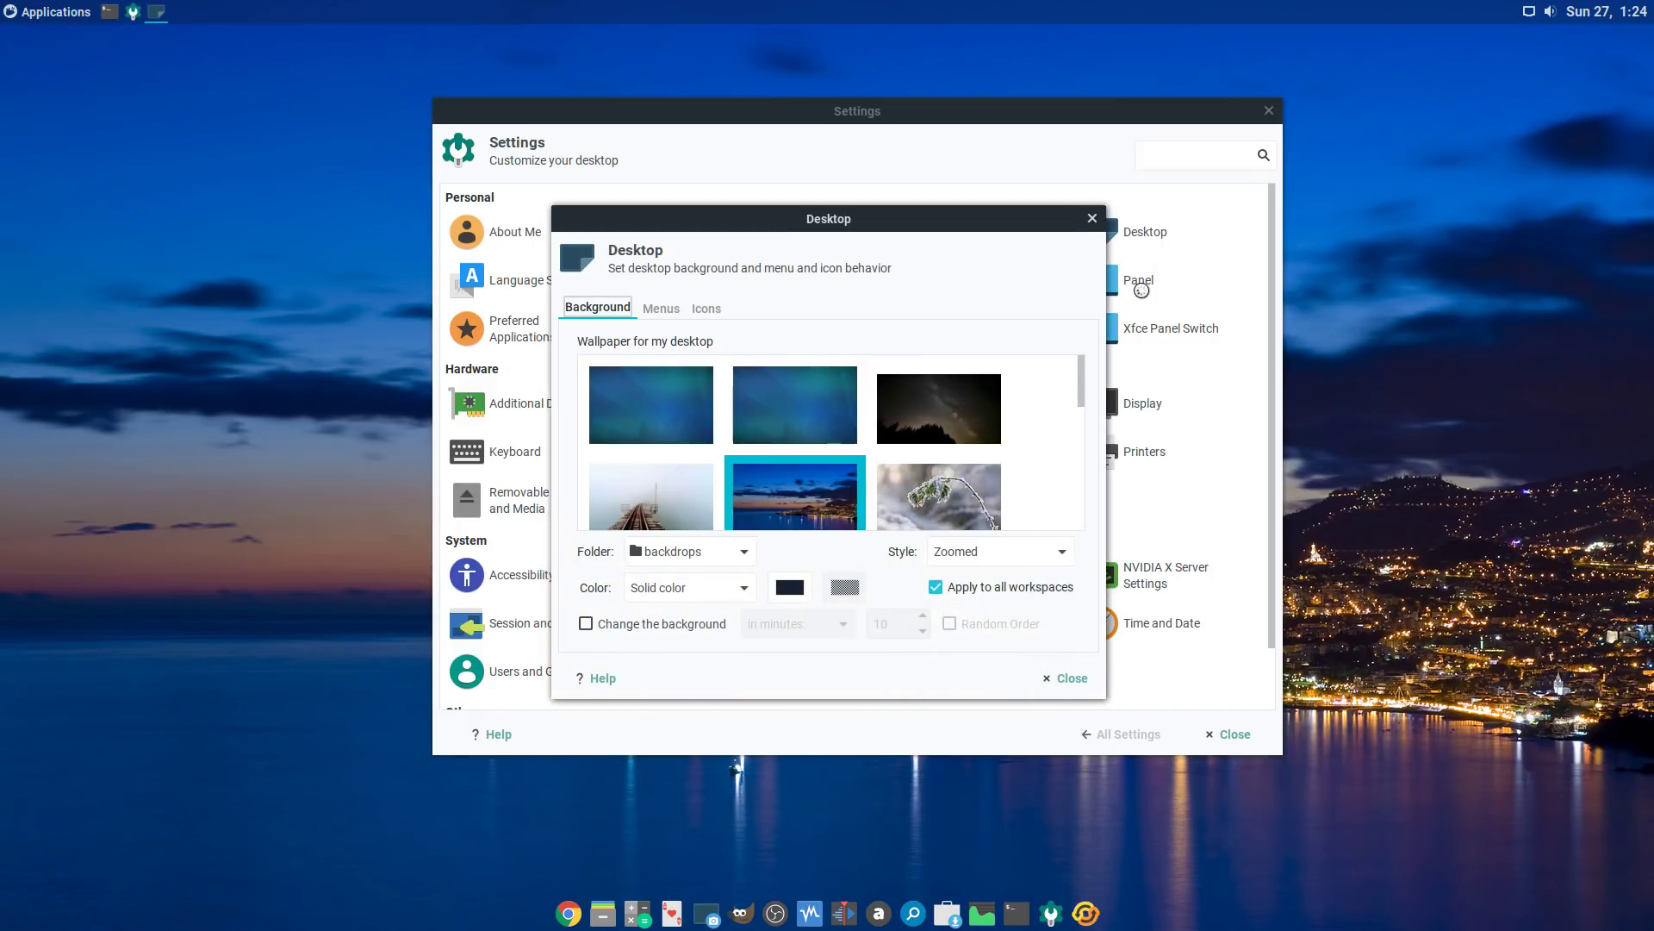
left_click(1065, 677)
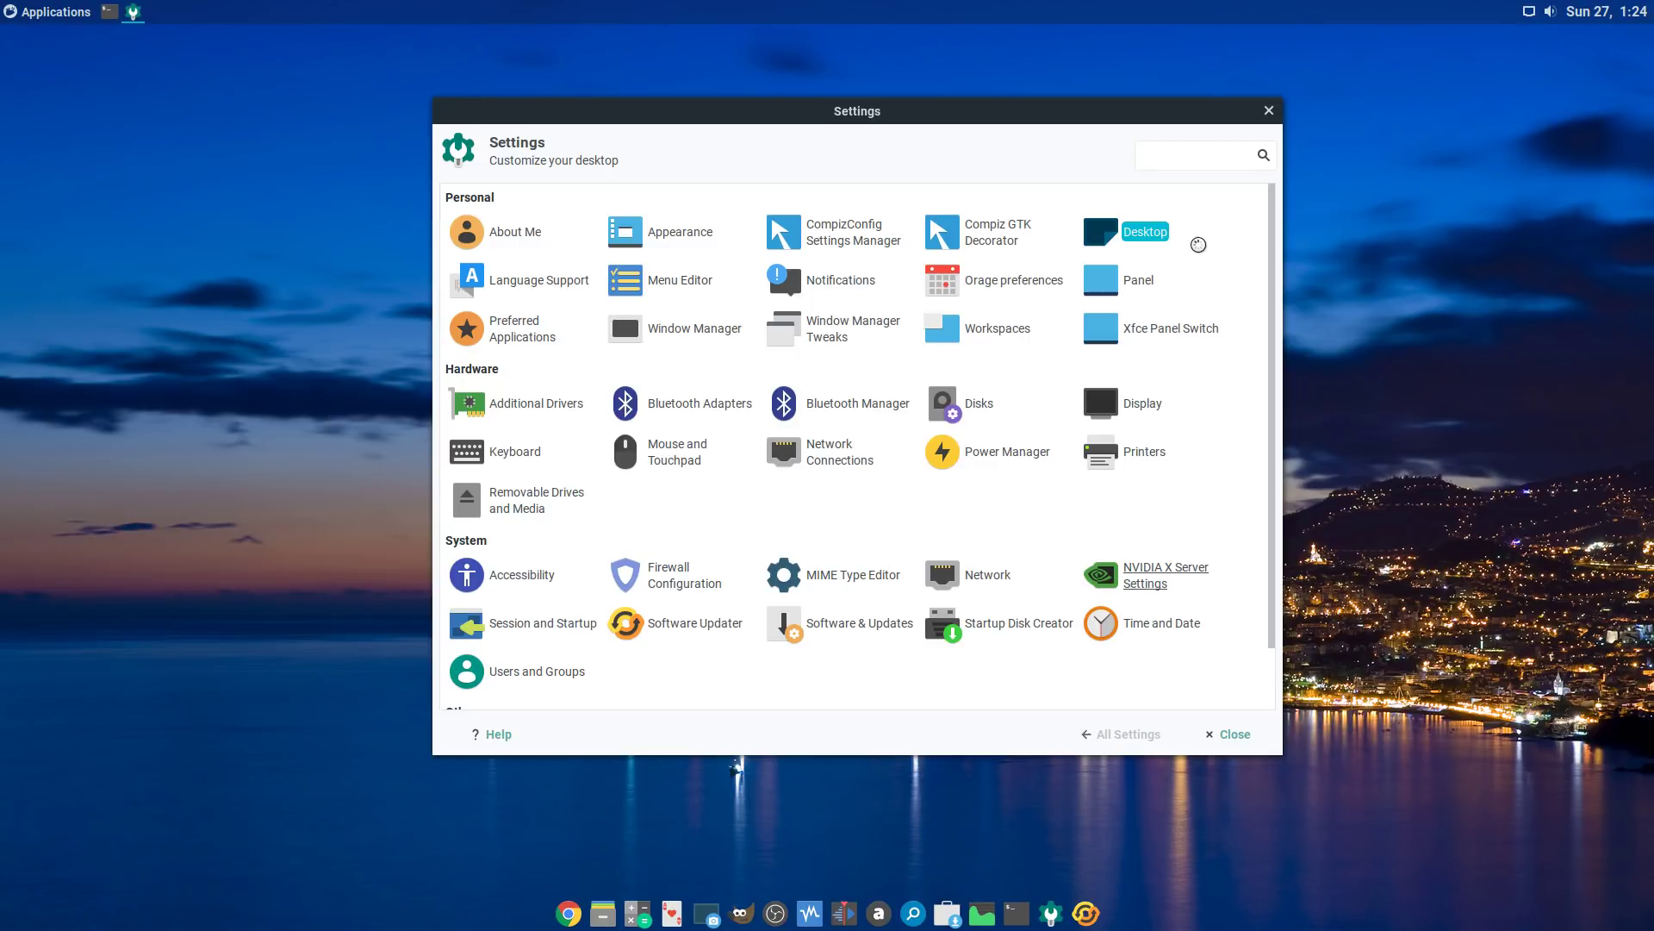
Step: Disable the Compiz entry in the Application Autostart list of Session and Startup, and close the settings windows
left_click(577, 622)
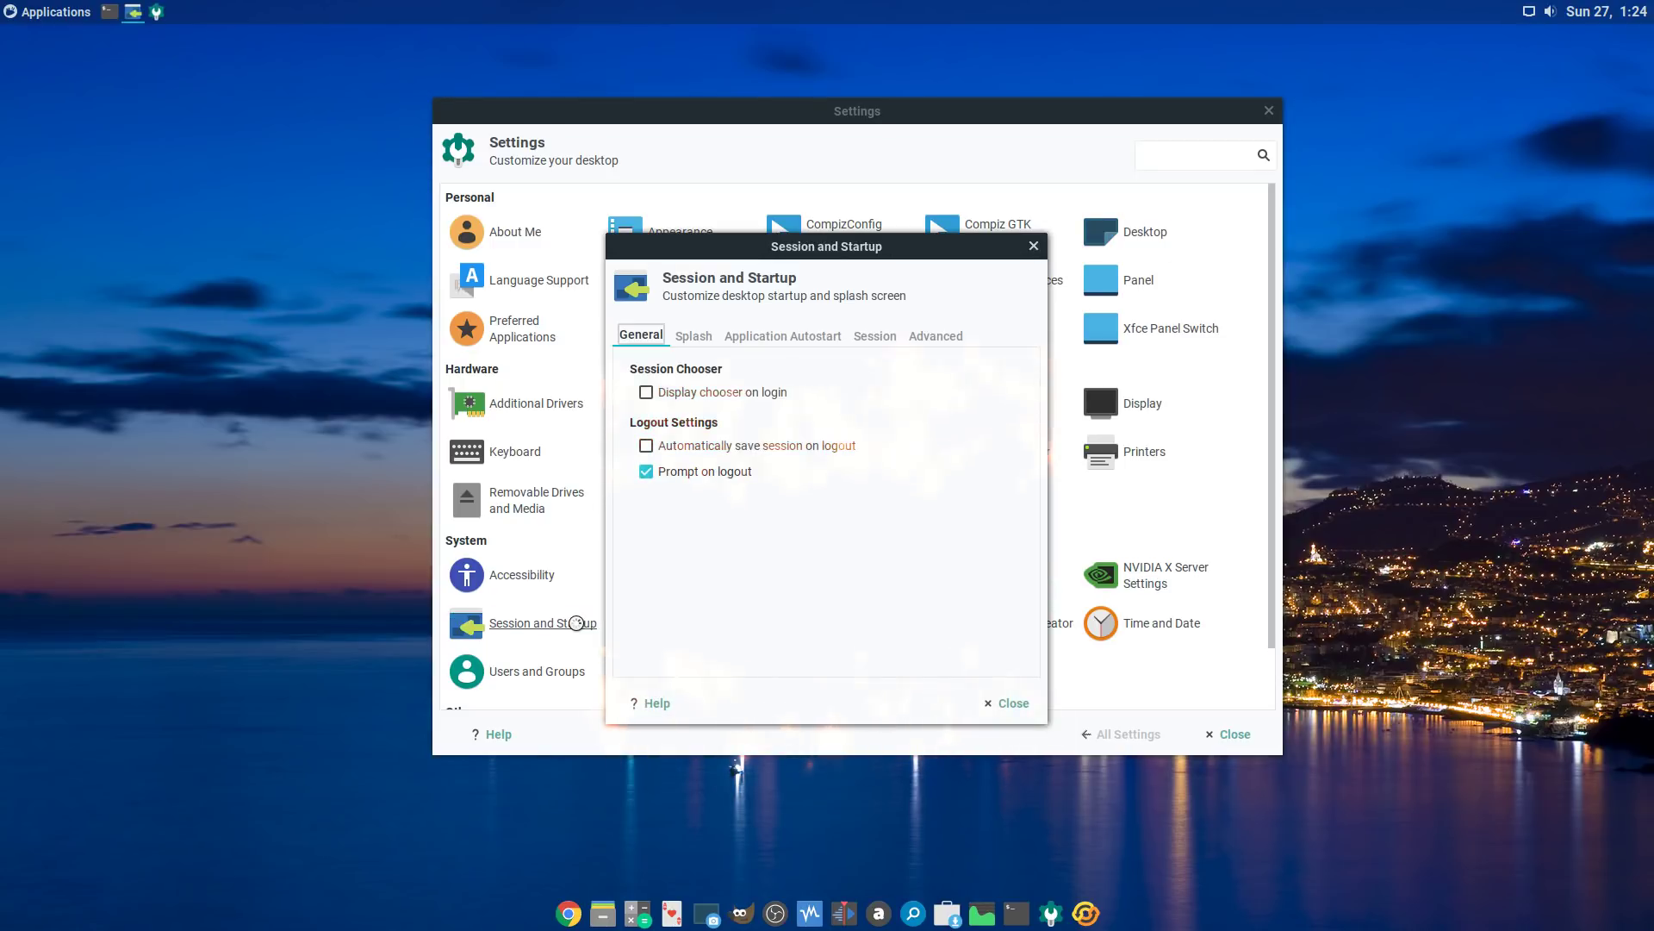
left_click(805, 336)
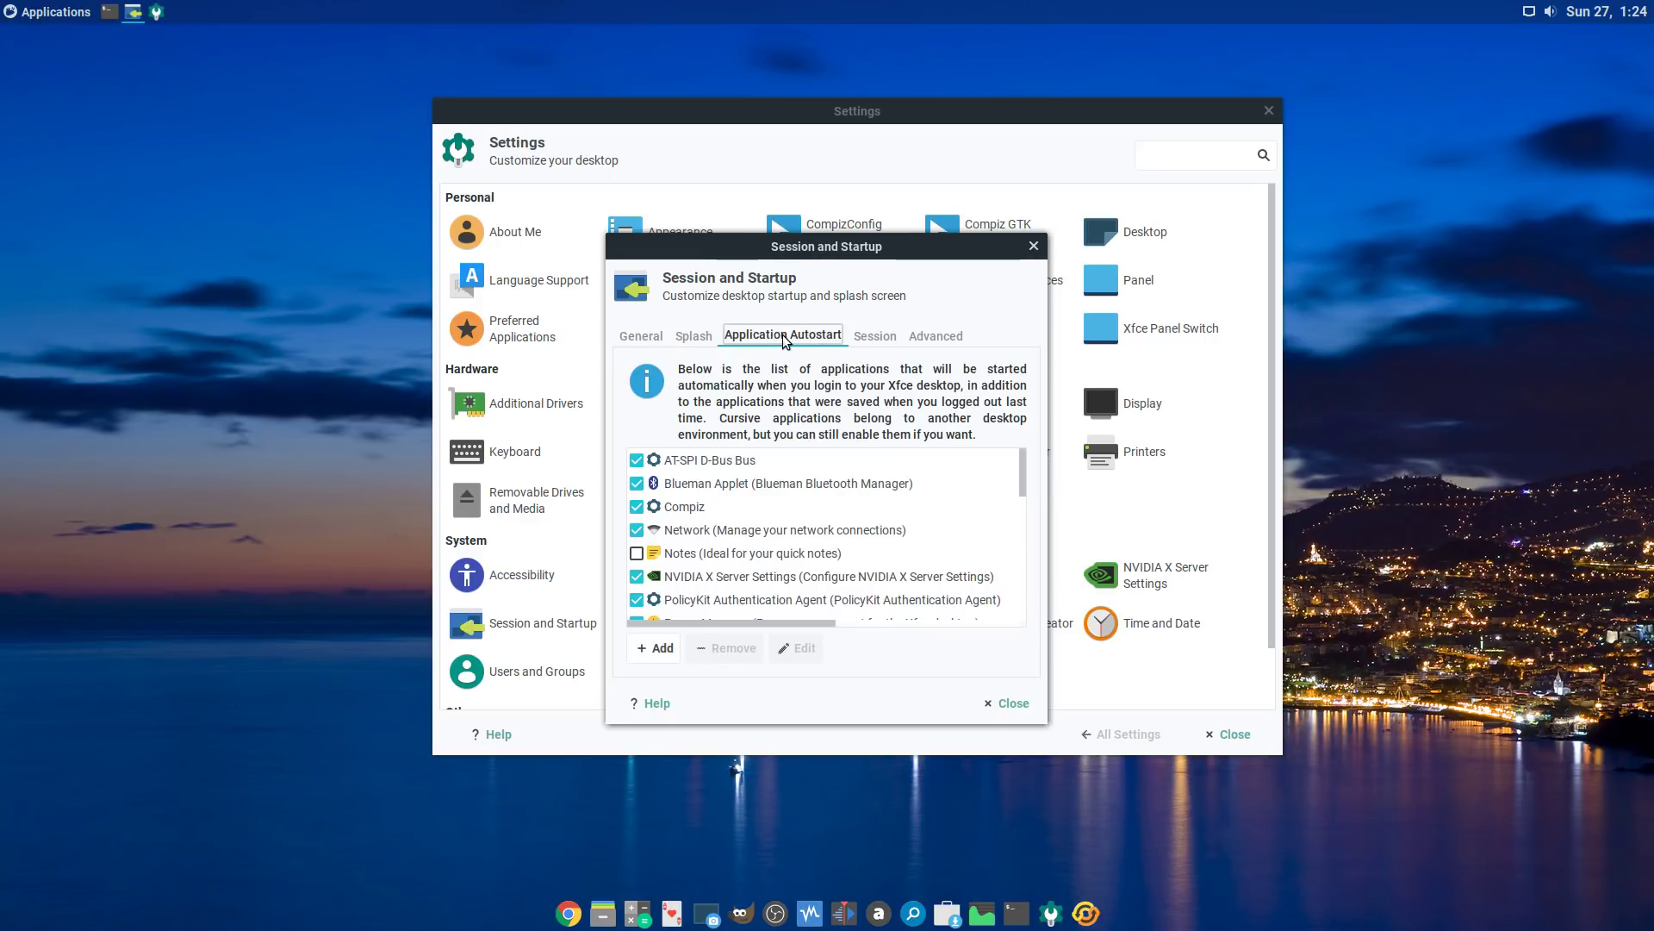
left_click(737, 508)
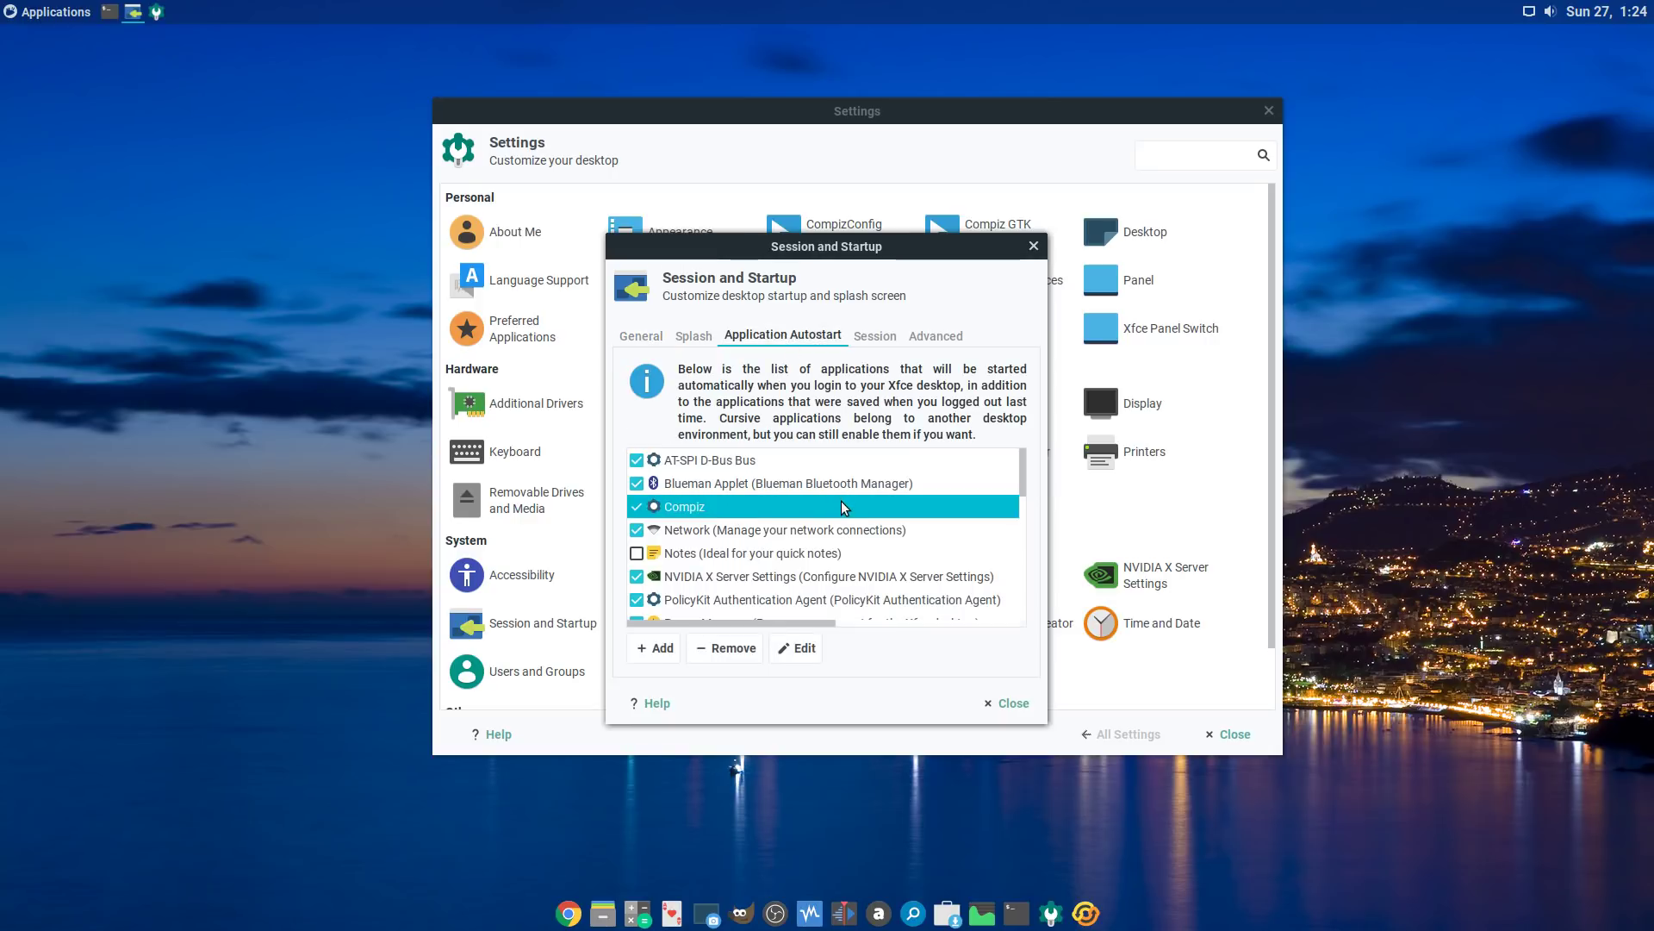
scroll(842, 508, "down", 10)
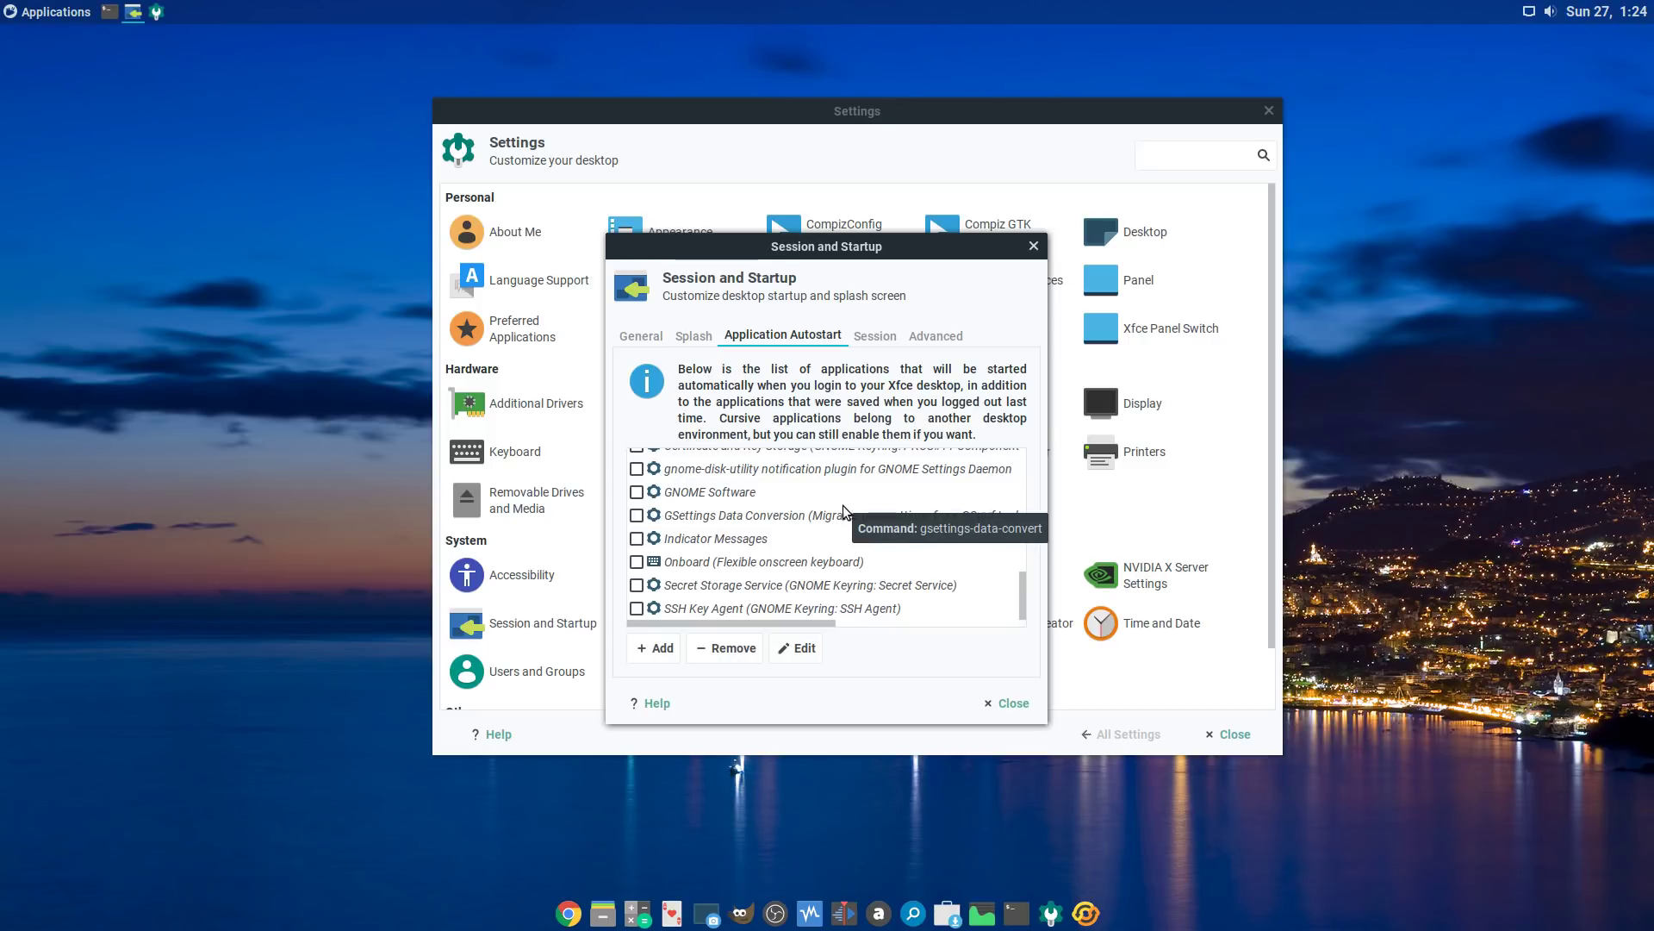
scroll(843, 508, "up", 10)
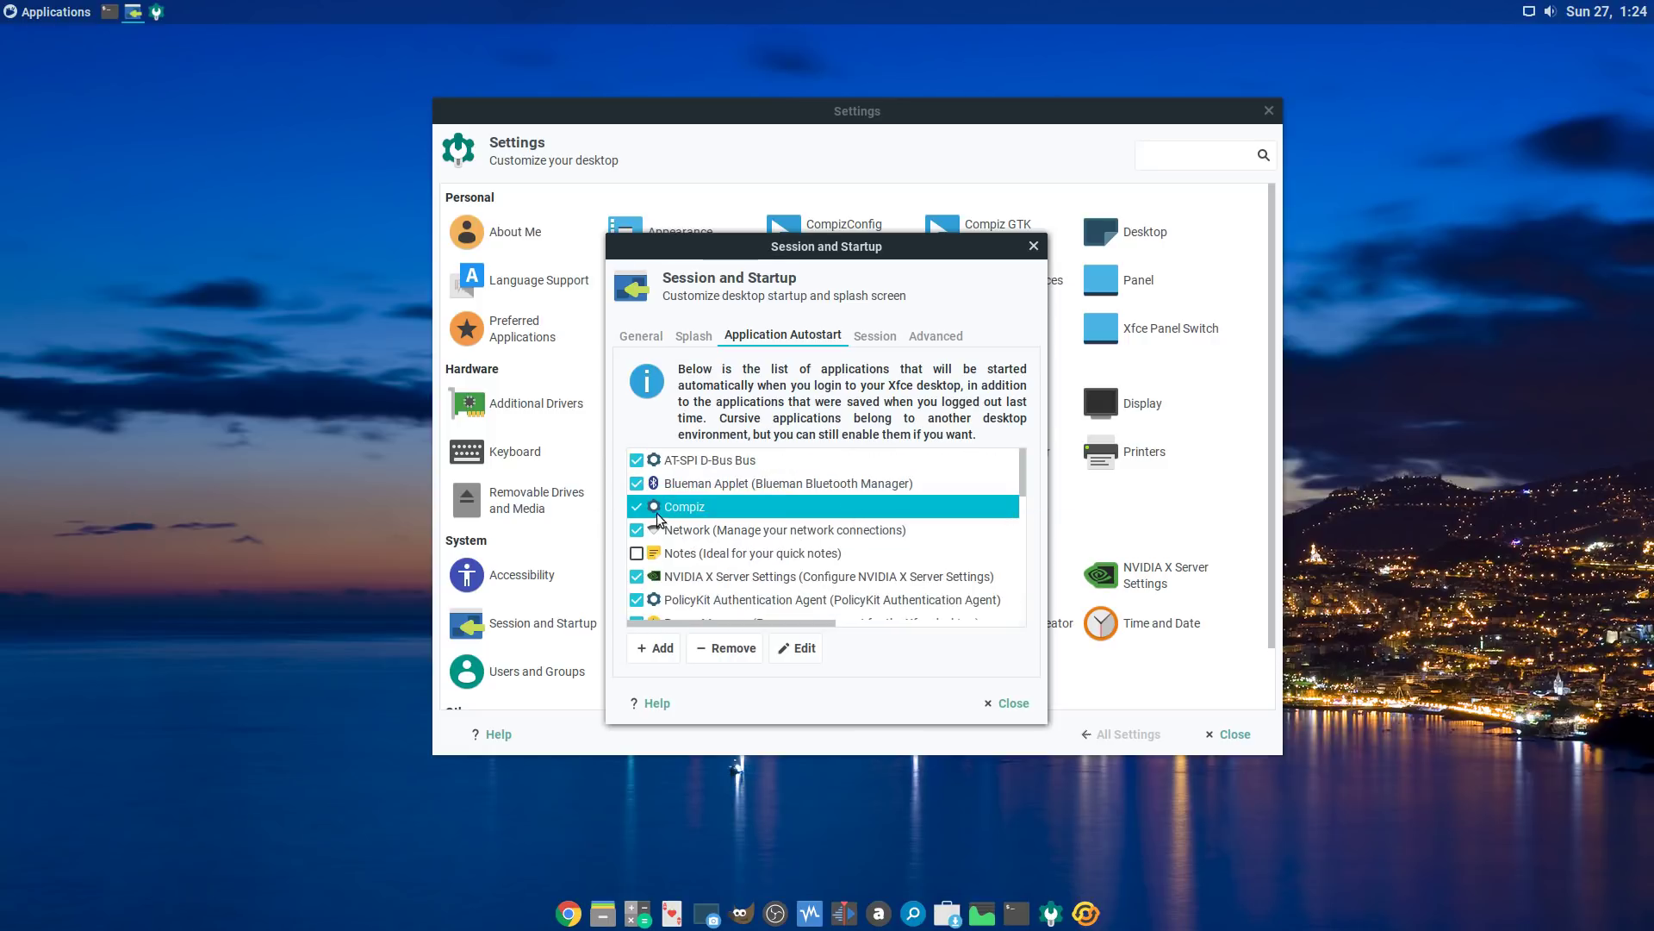
left_click(637, 507)
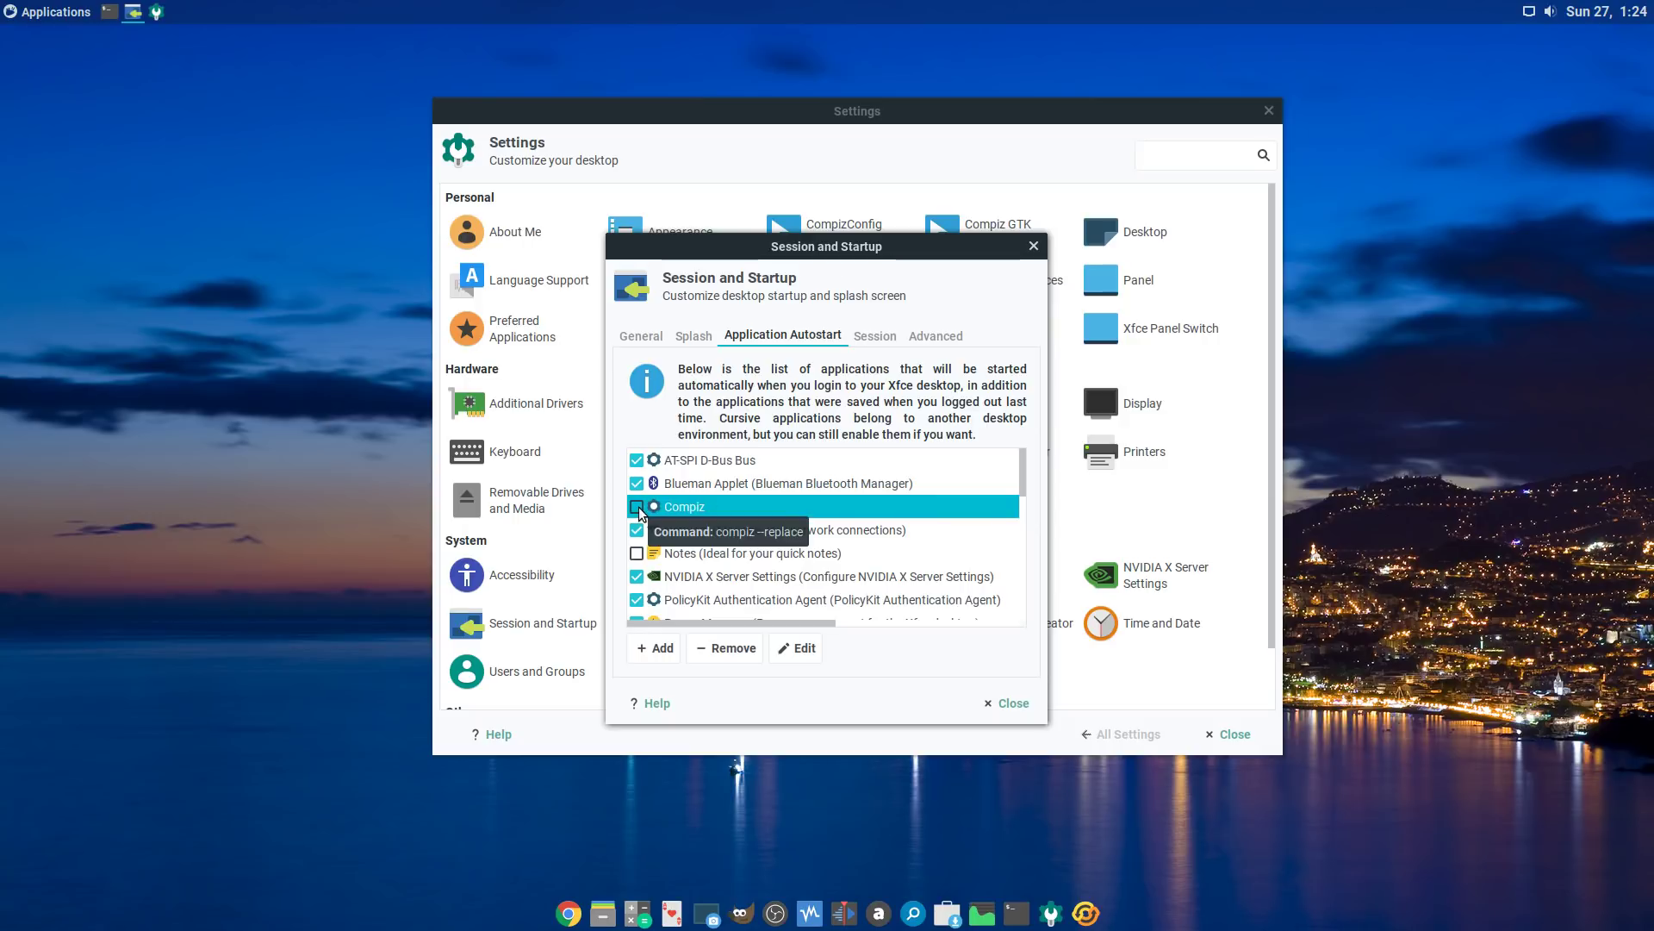
left_click(1019, 703)
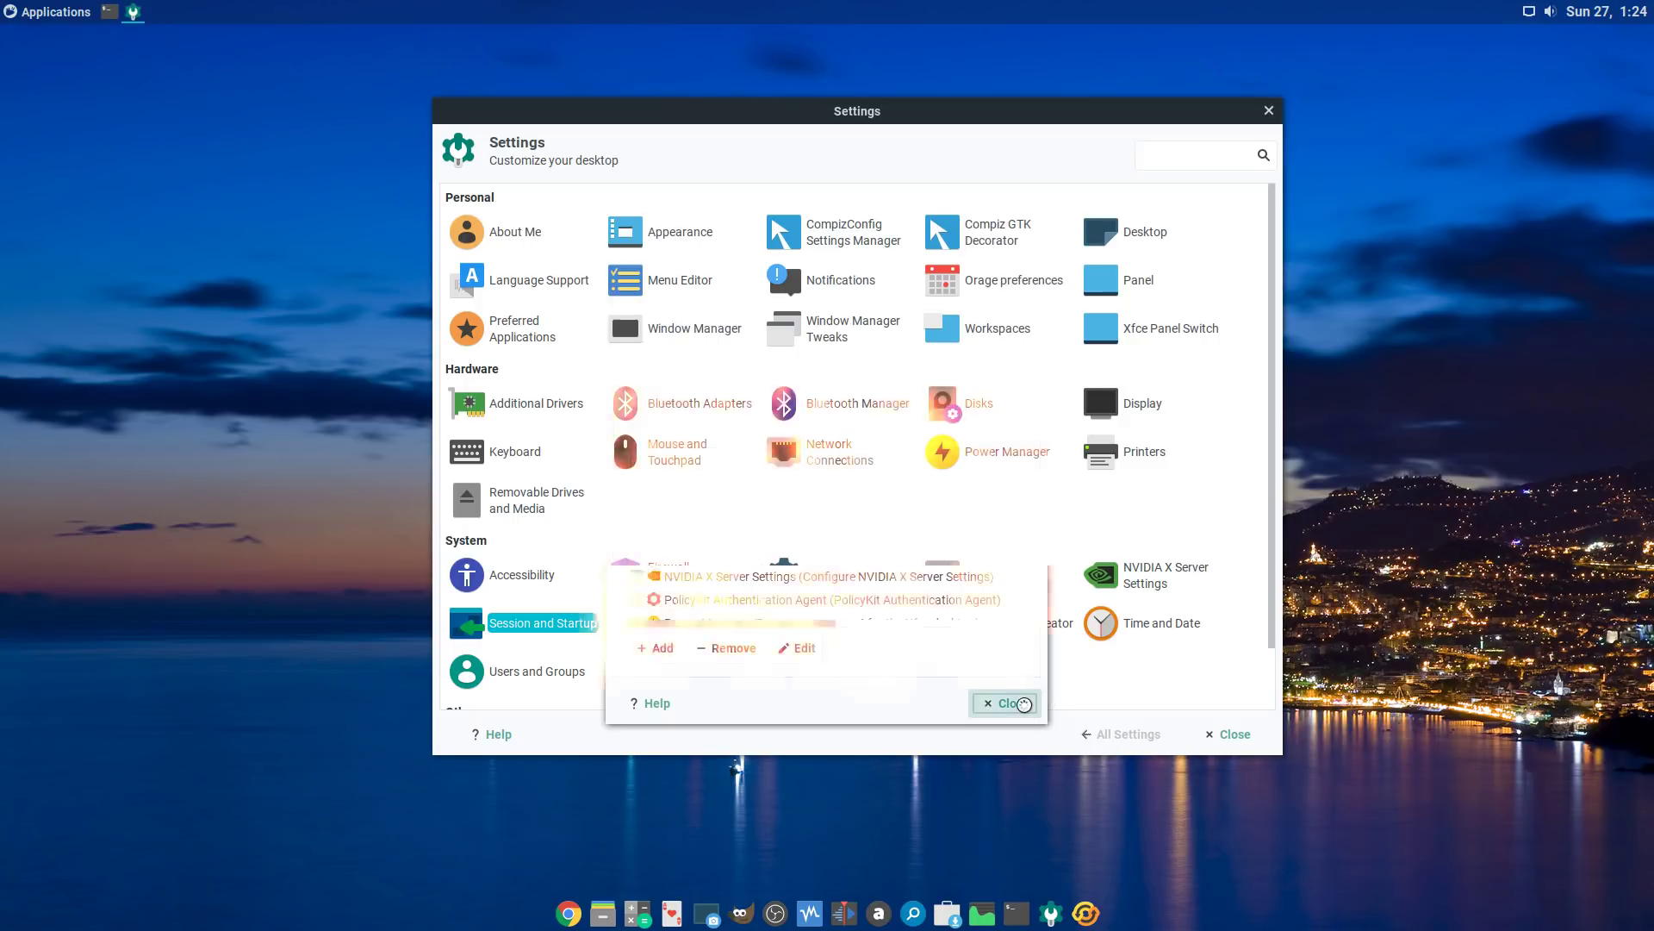
left_click(1232, 734)
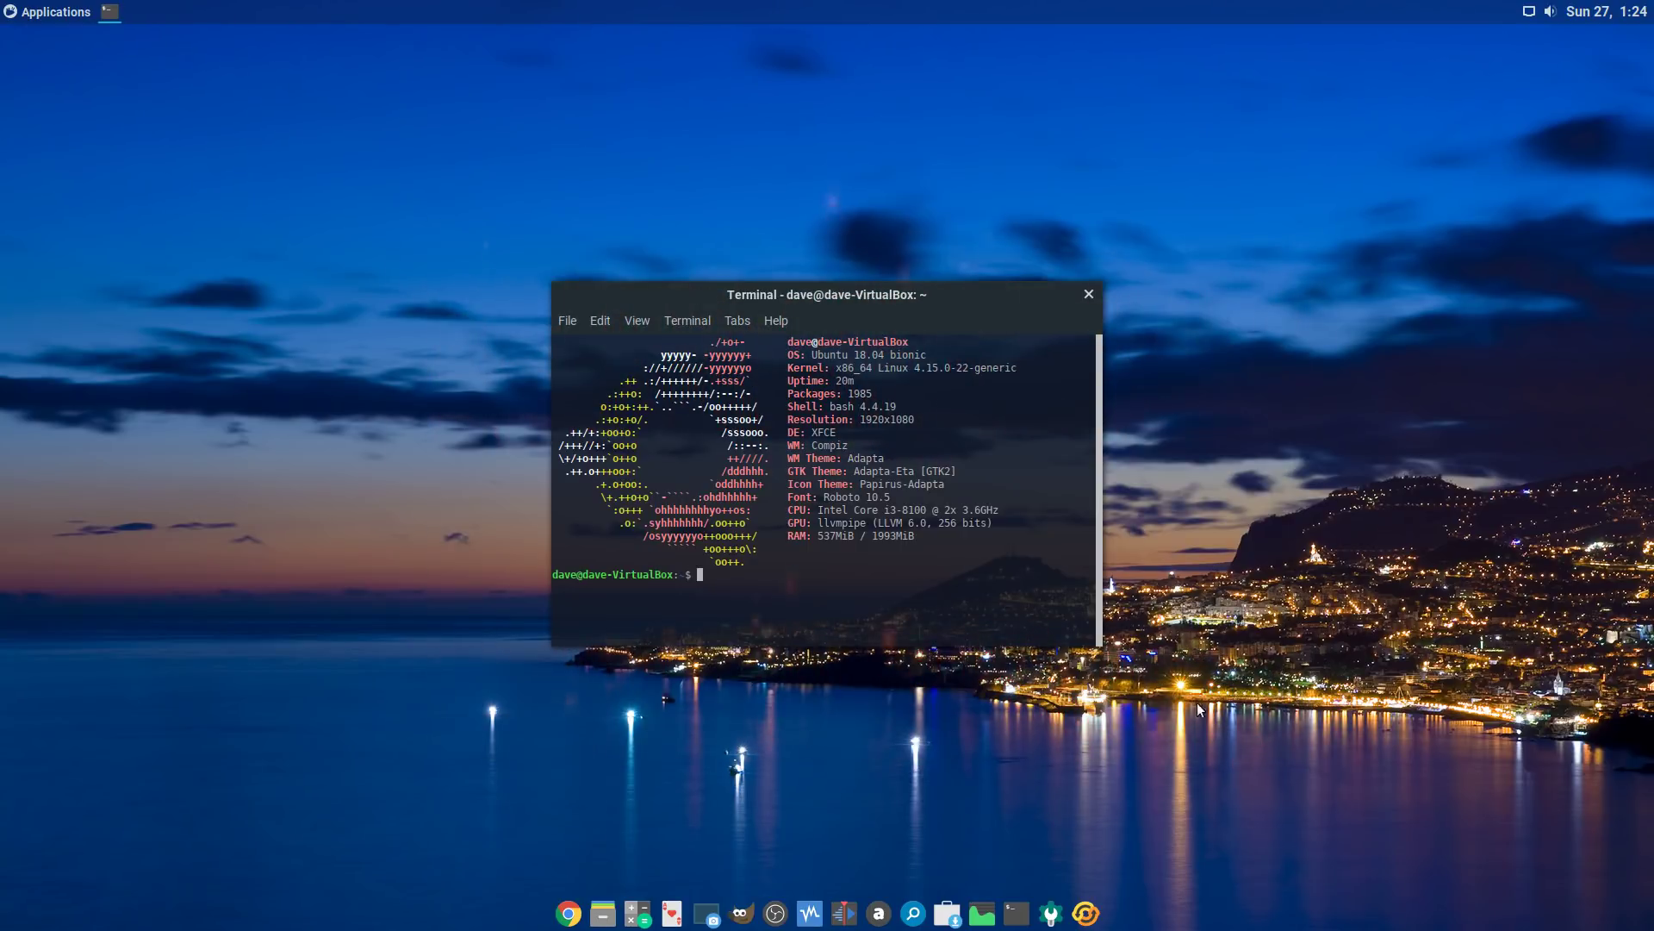
Step: Reposition the terminal window, recall the compiz --replace command at the prompt without running it, and close the terminal
left_click_drag(973, 298, 1269, 309)
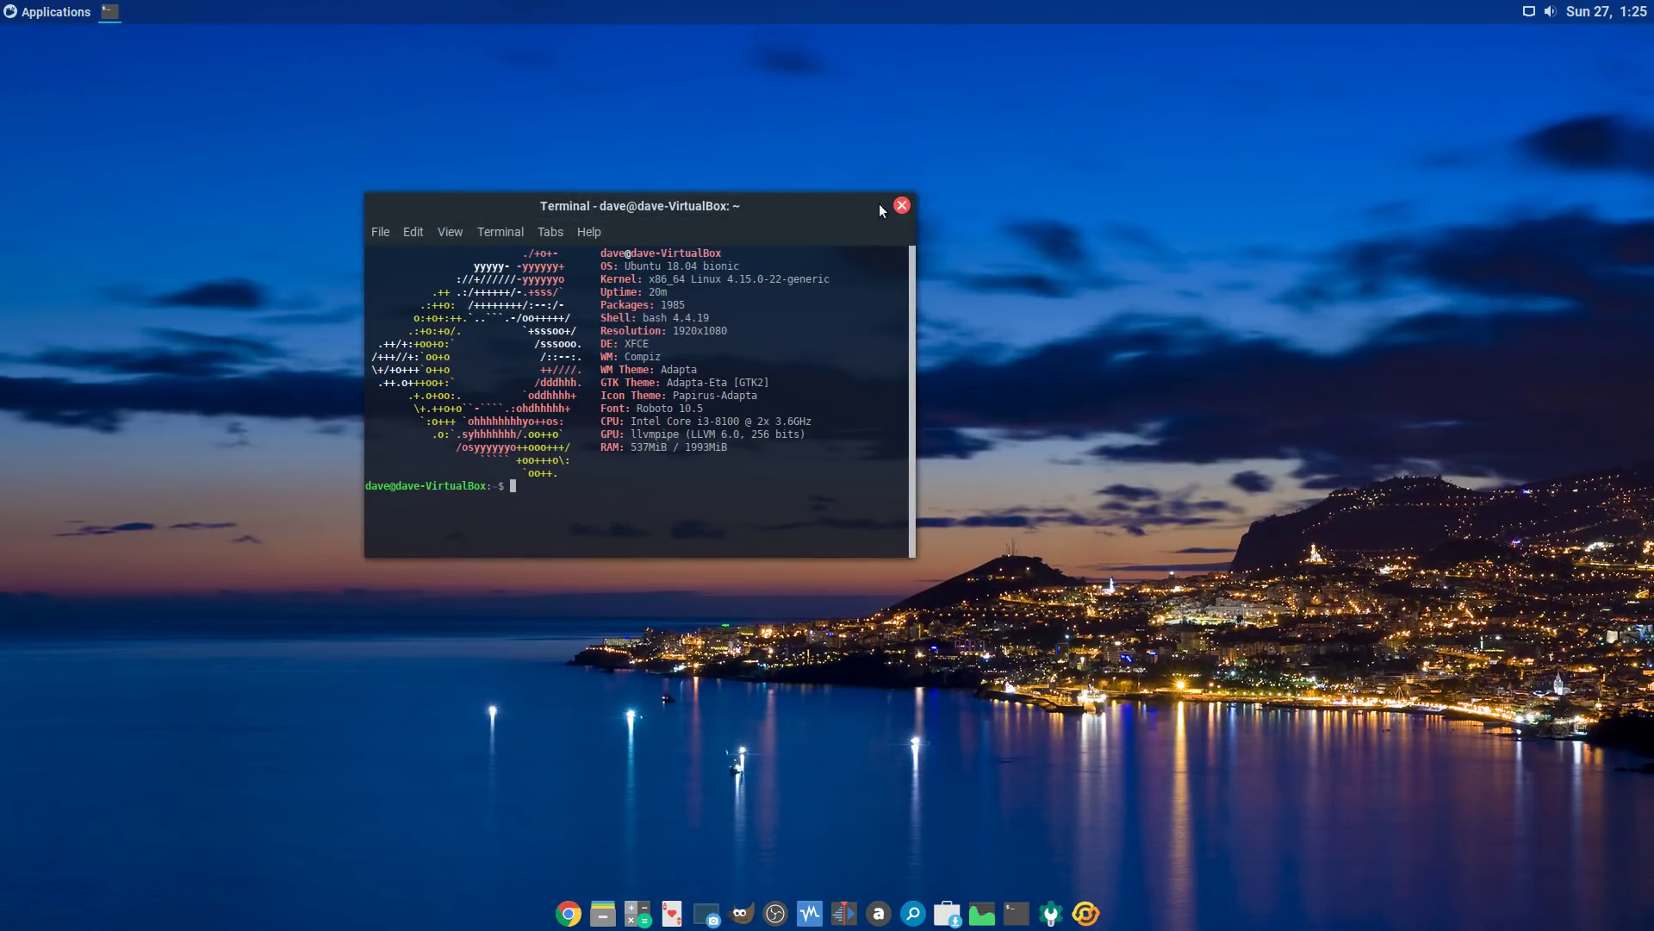
left_click_drag(879, 203, 1219, 190)
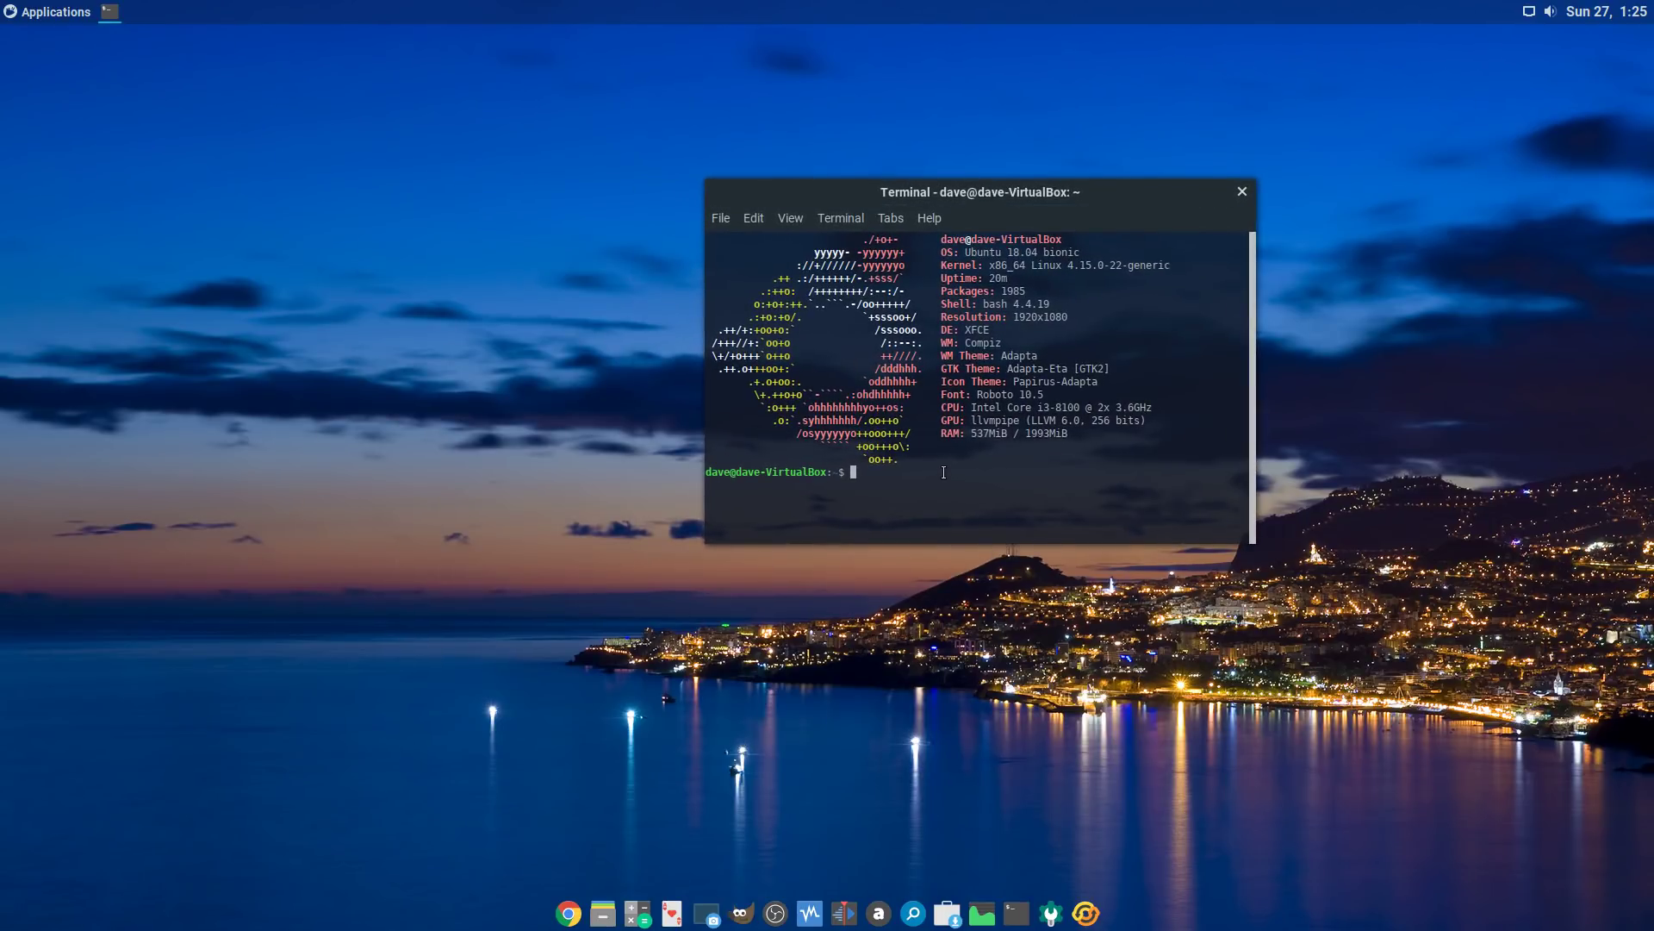
type("sudo reboot")
key("Up")
key("Up")
key("Up")
key("Up")
key("Up")
key("Up")
left_click_drag(1130, 201, 968, 245)
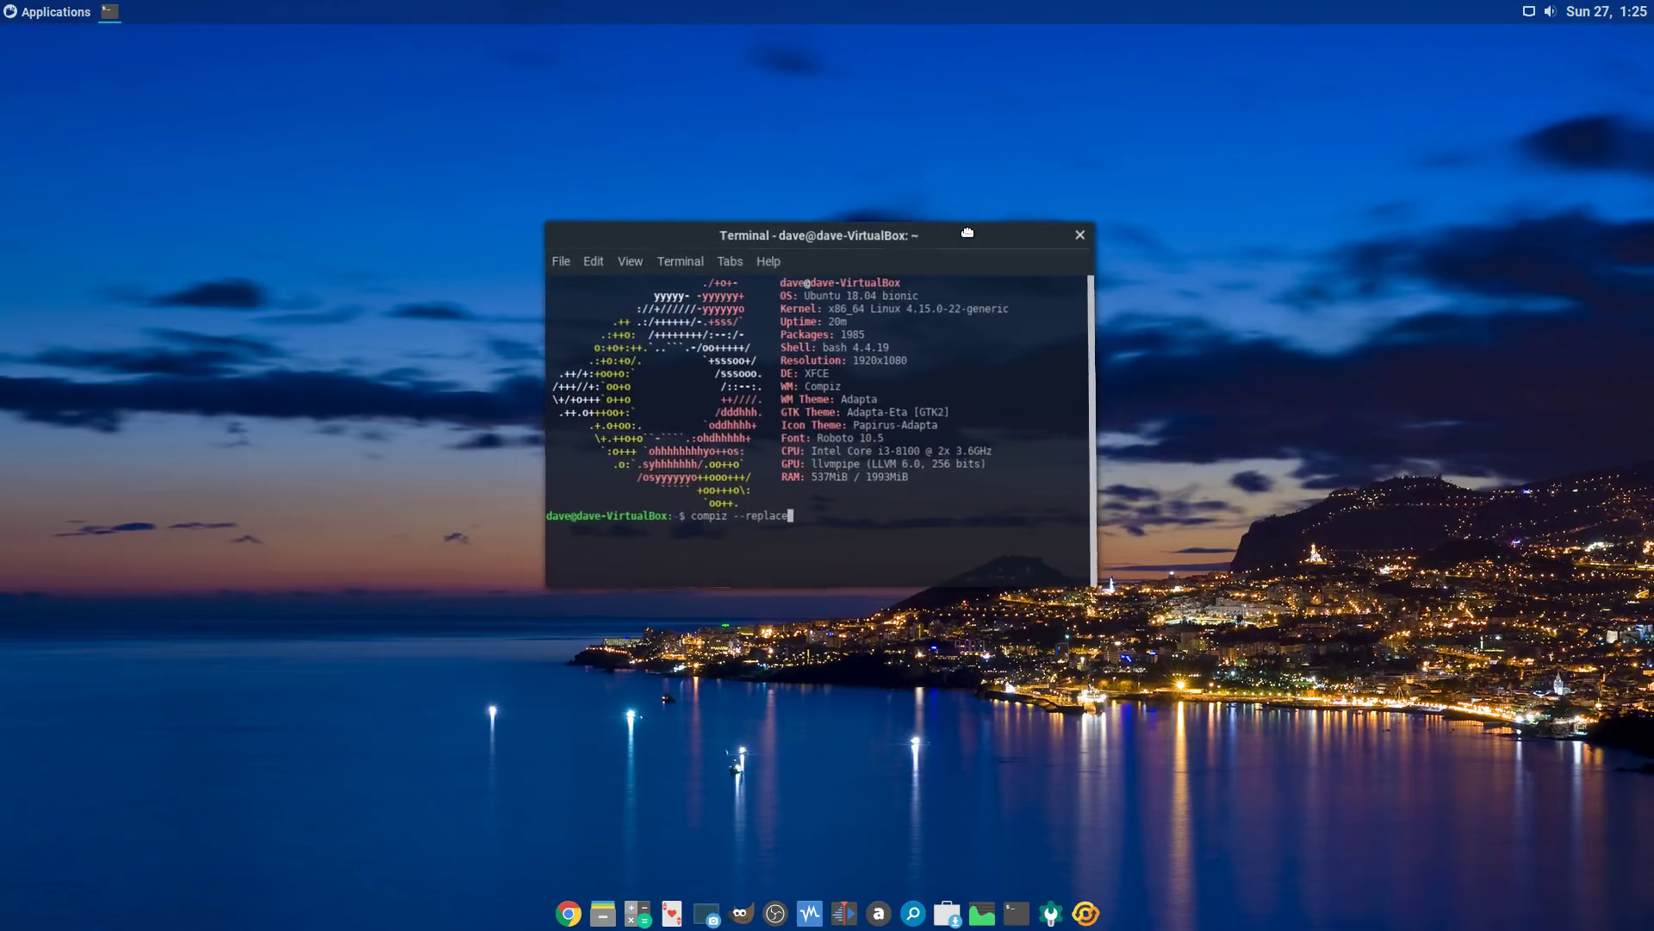
left_click(1080, 237)
Step: View the Compiz entry in the Application Autostart list of Session and Startup, and close the settings
left_click(1050, 911)
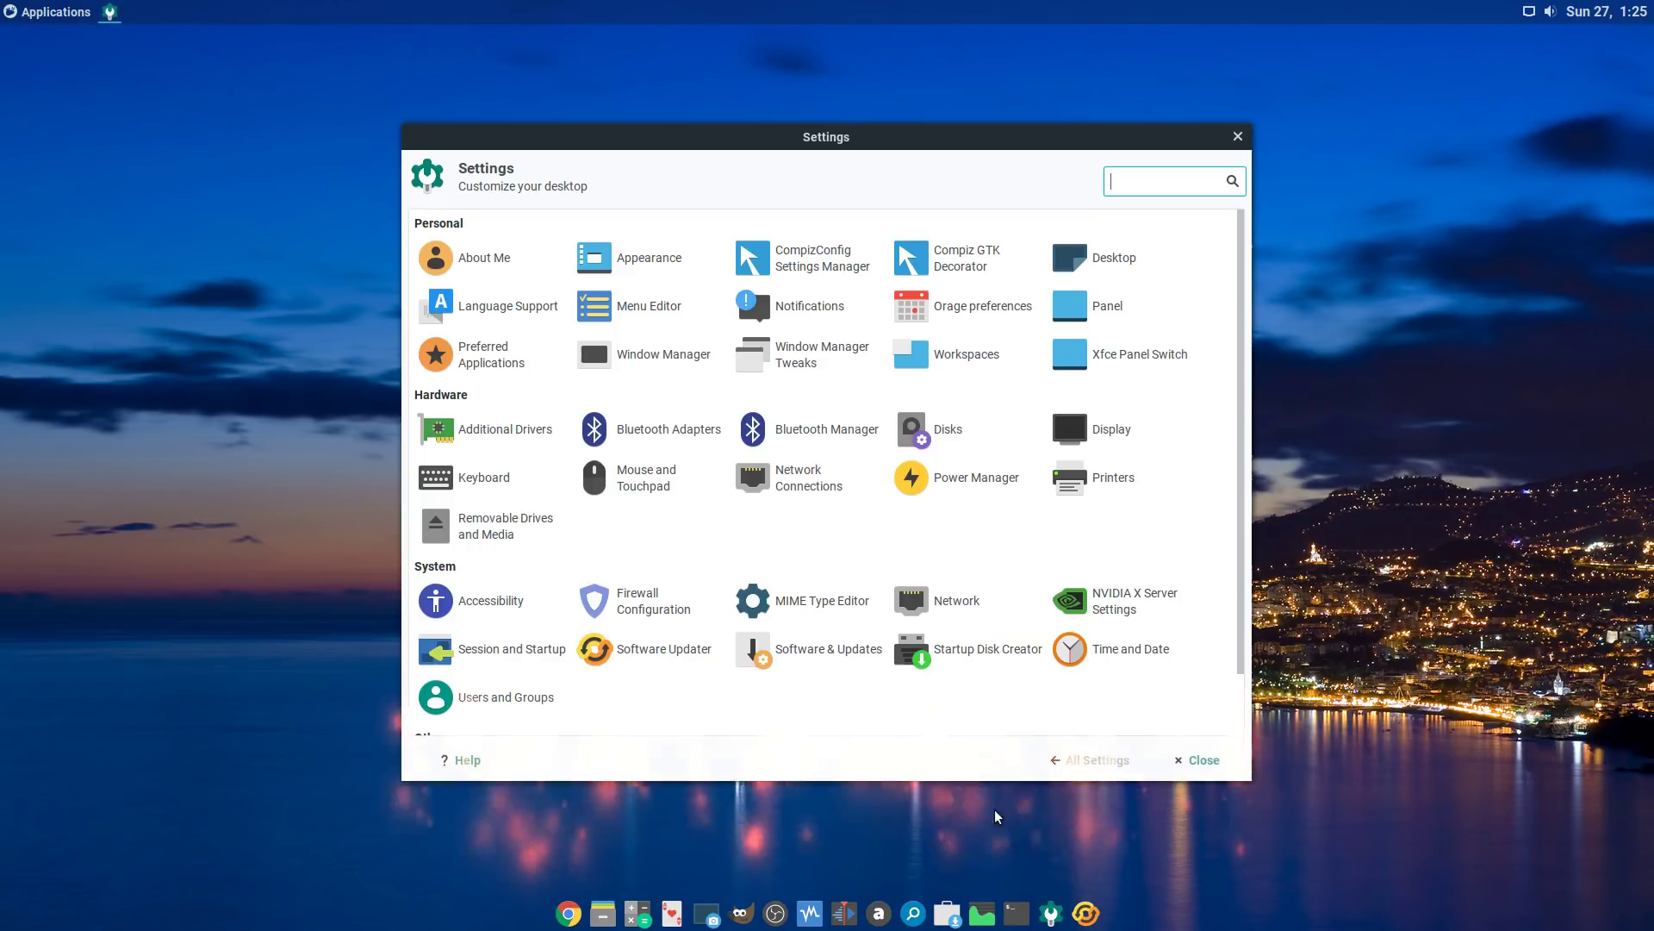
left_click(560, 652)
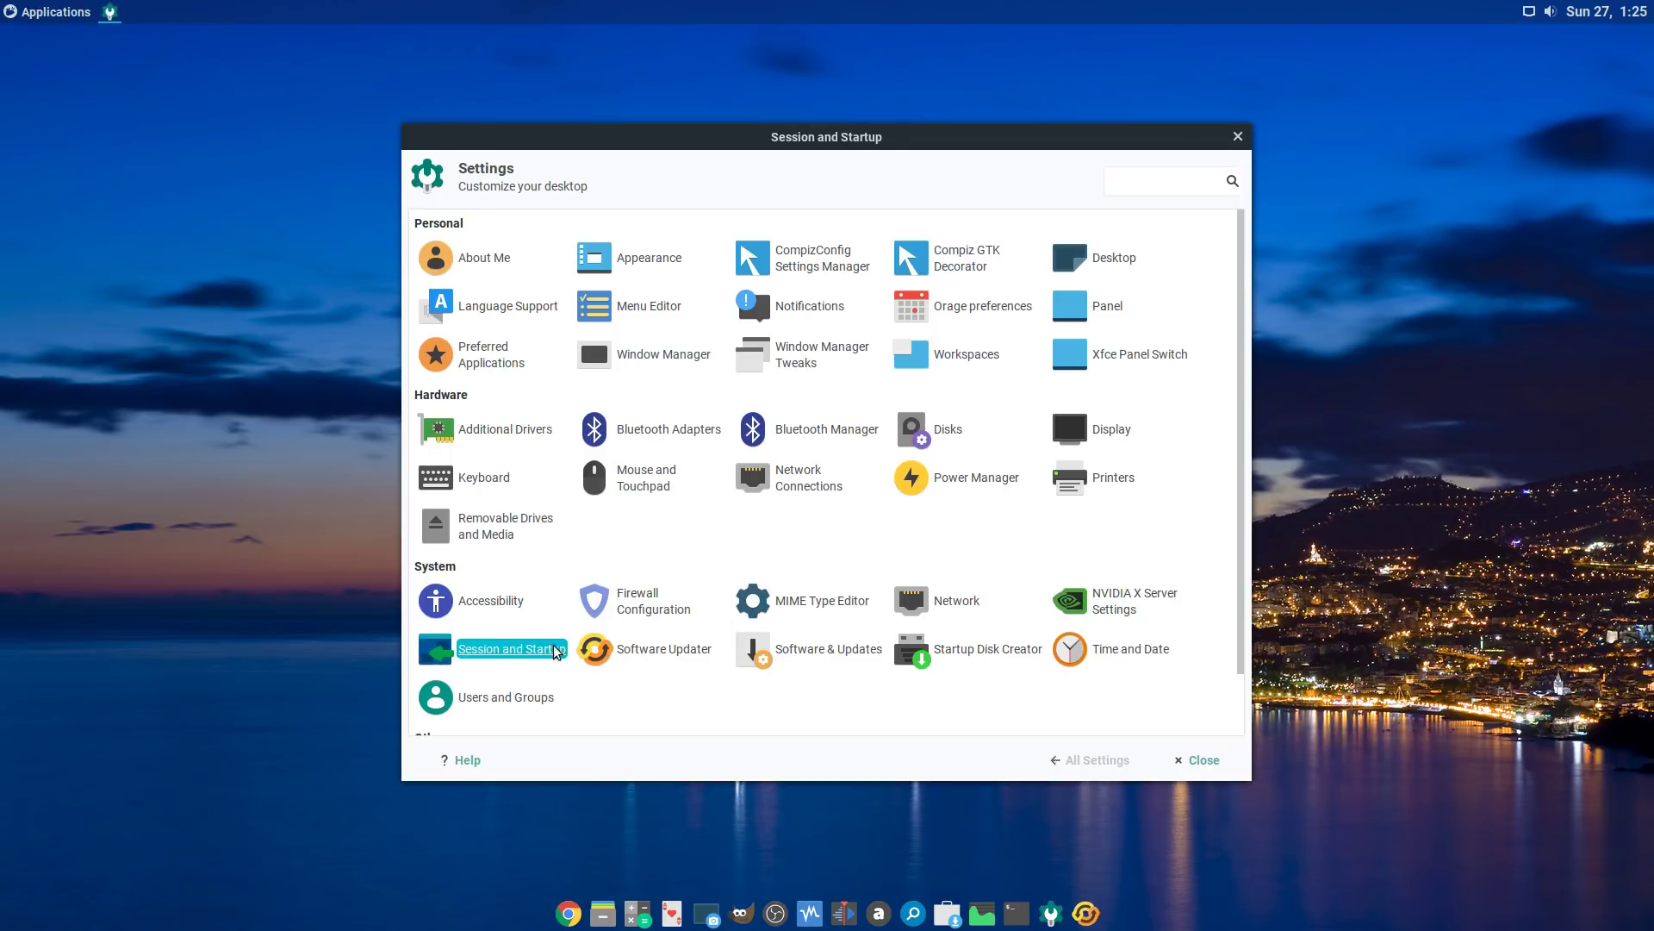
left_click(622, 229)
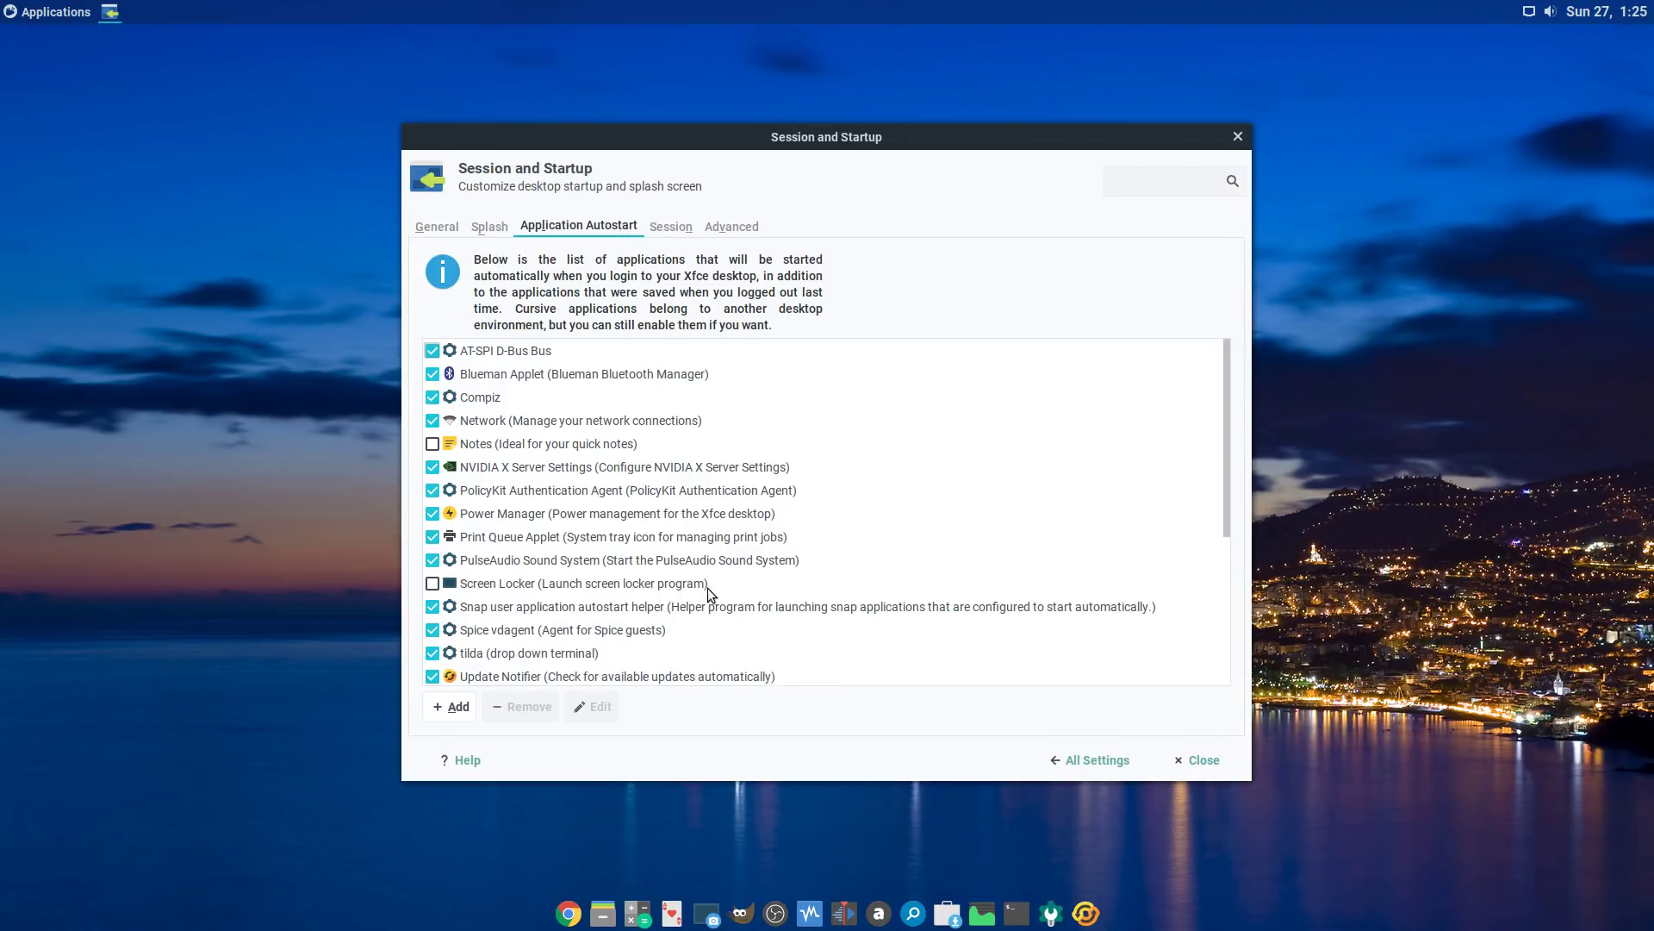
left_click(588, 400)
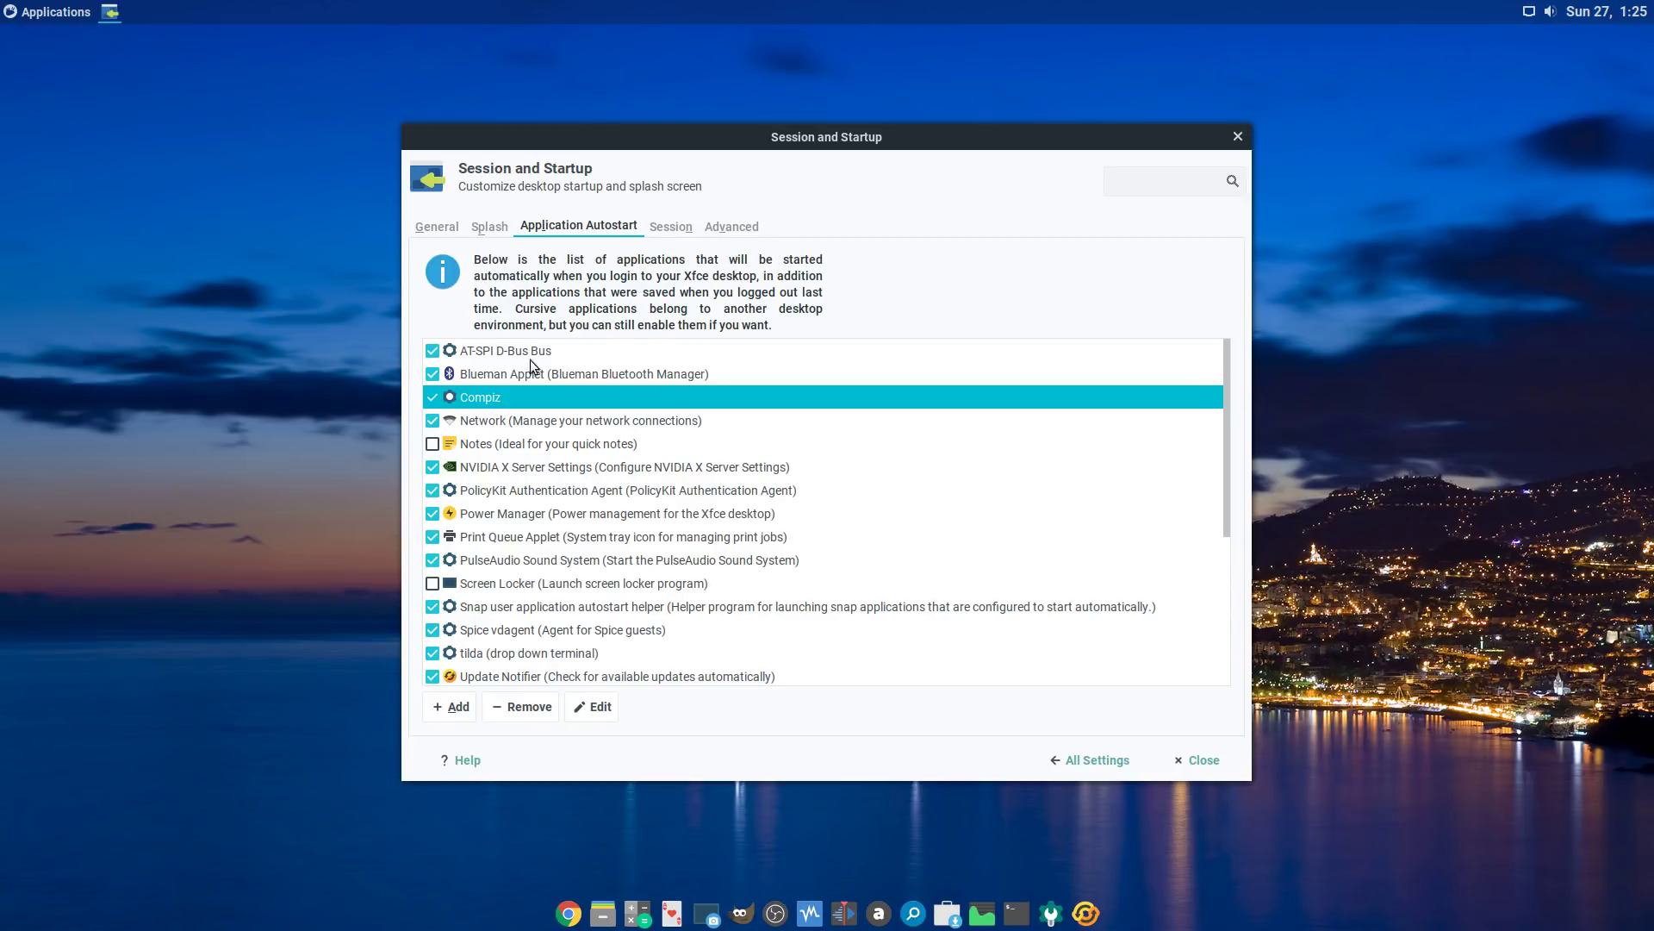
left_click(1199, 758)
Step: Open a terminal, reposition its window, view the system information, and close it
left_click(1016, 913)
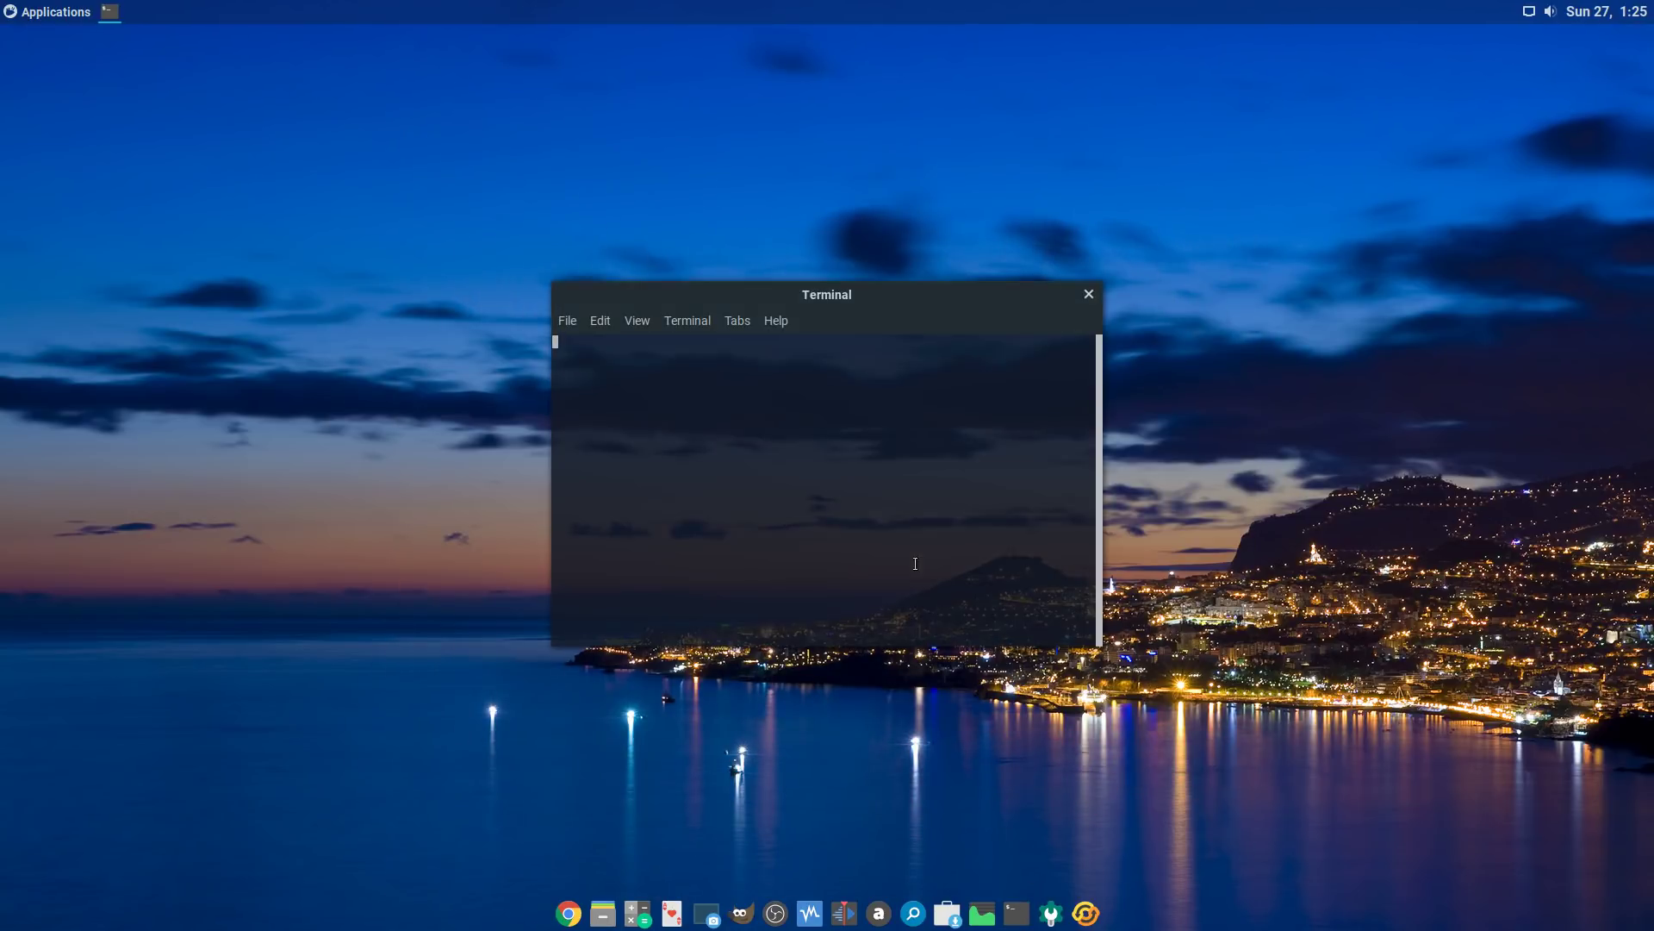
left_click_drag(797, 293, 827, 221)
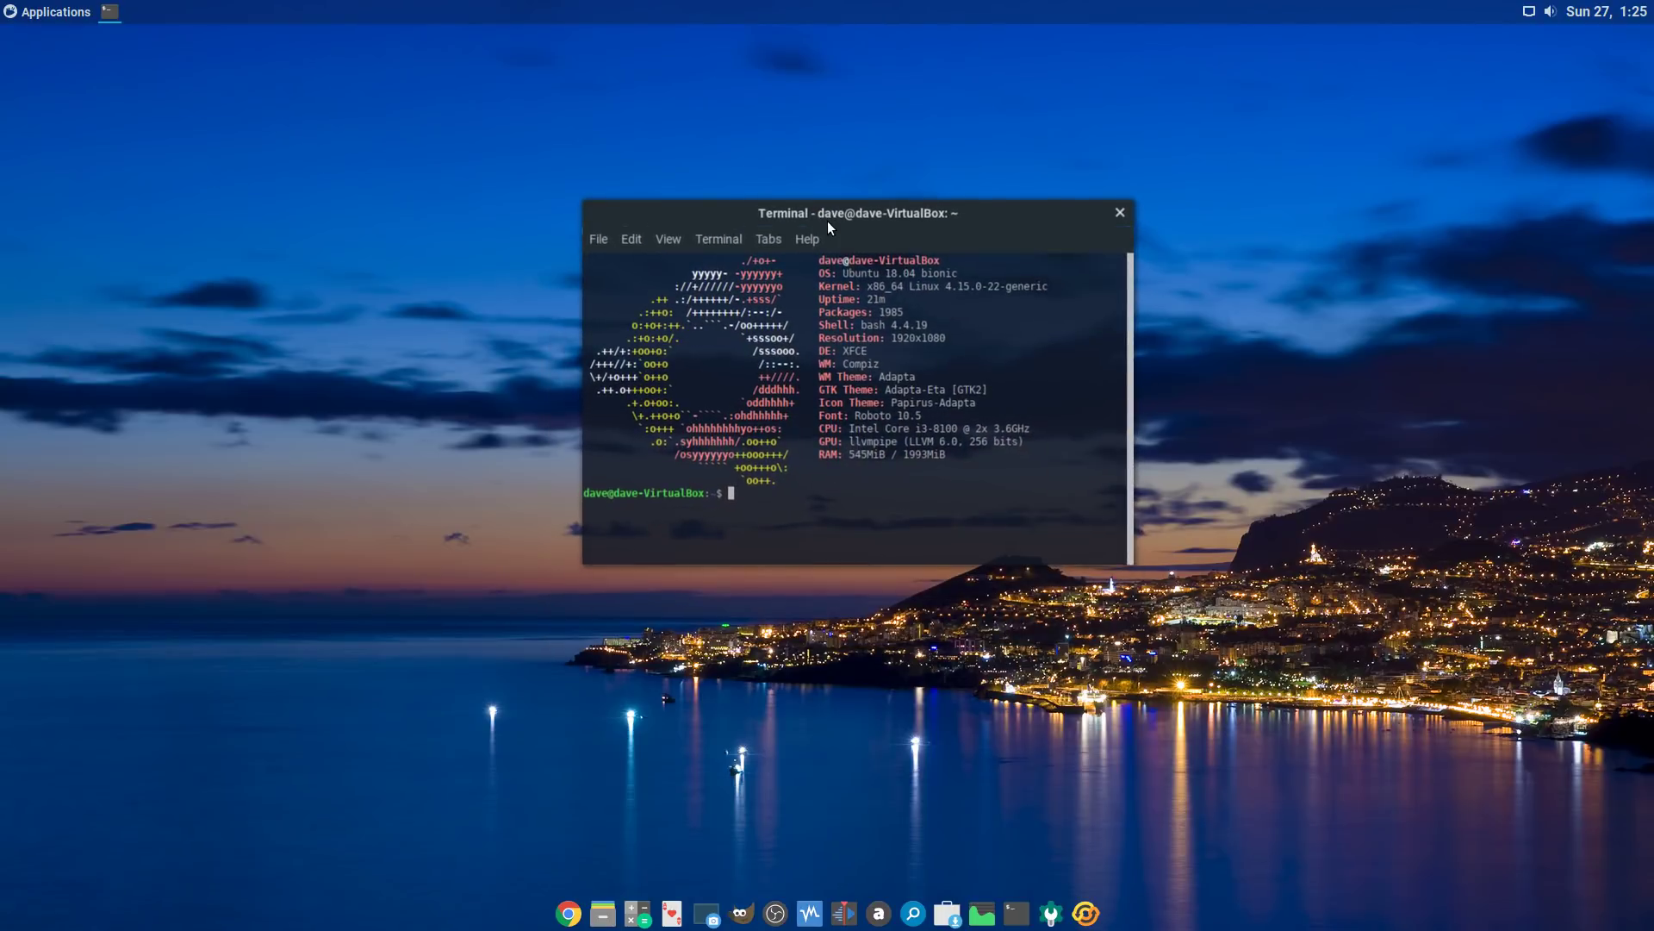
left_click(1119, 214)
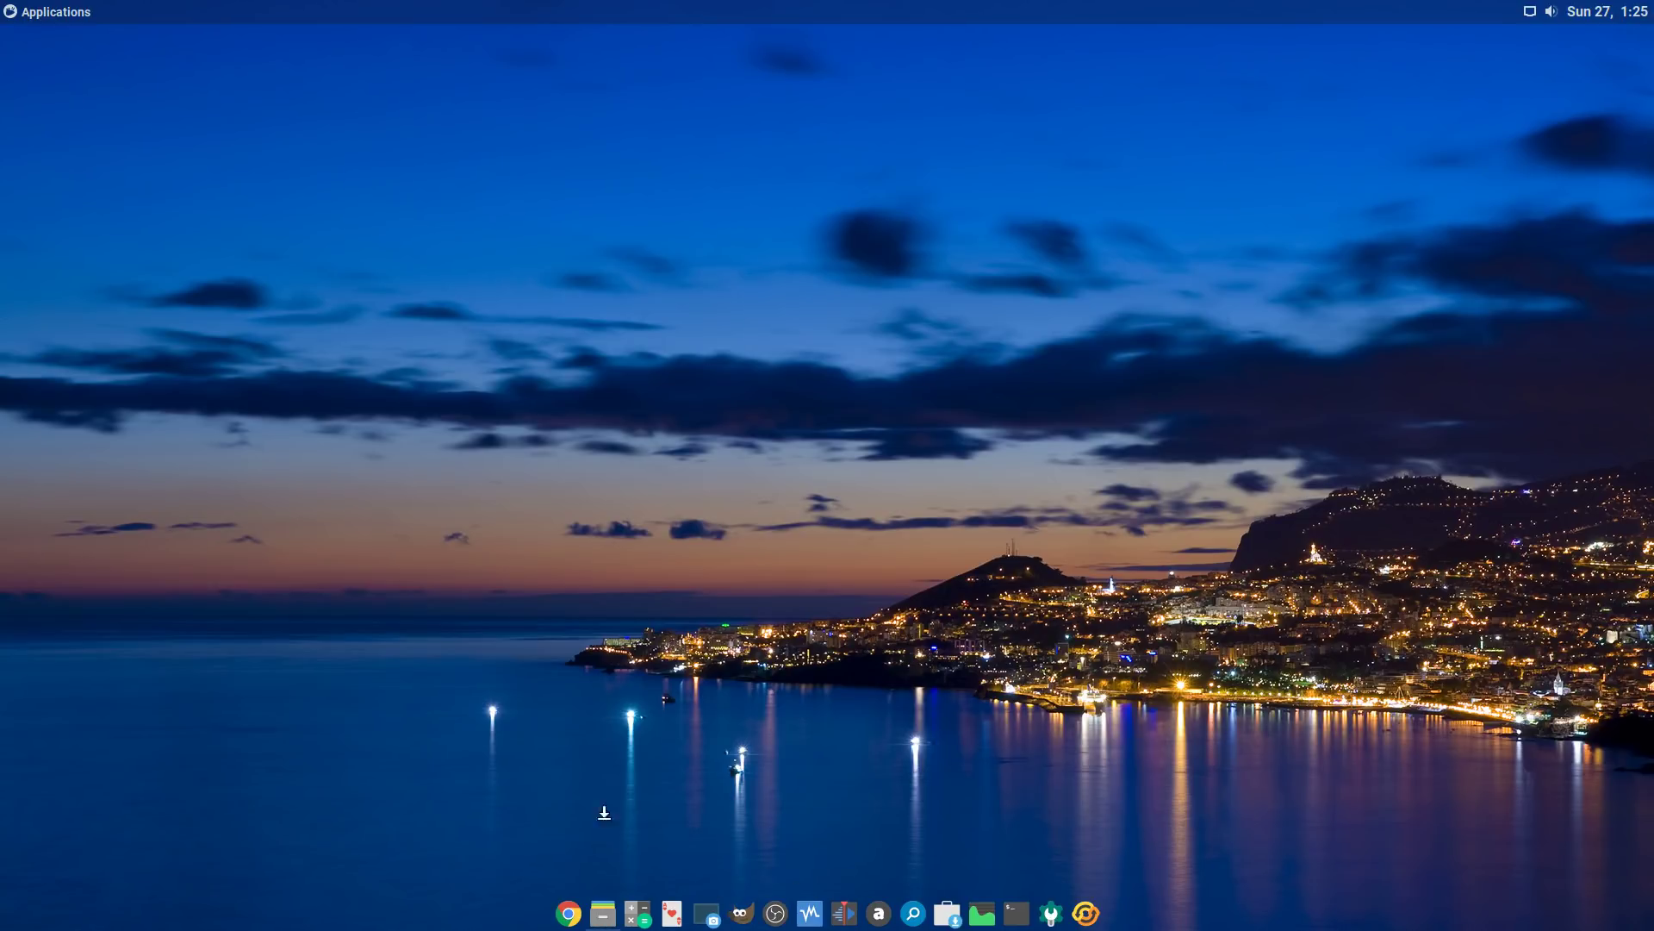
Step: View the compiz-gtk-decorator-settings script from the /bin folder in Mousepad, and close the editor
left_click(603, 914)
left_click(208, 307)
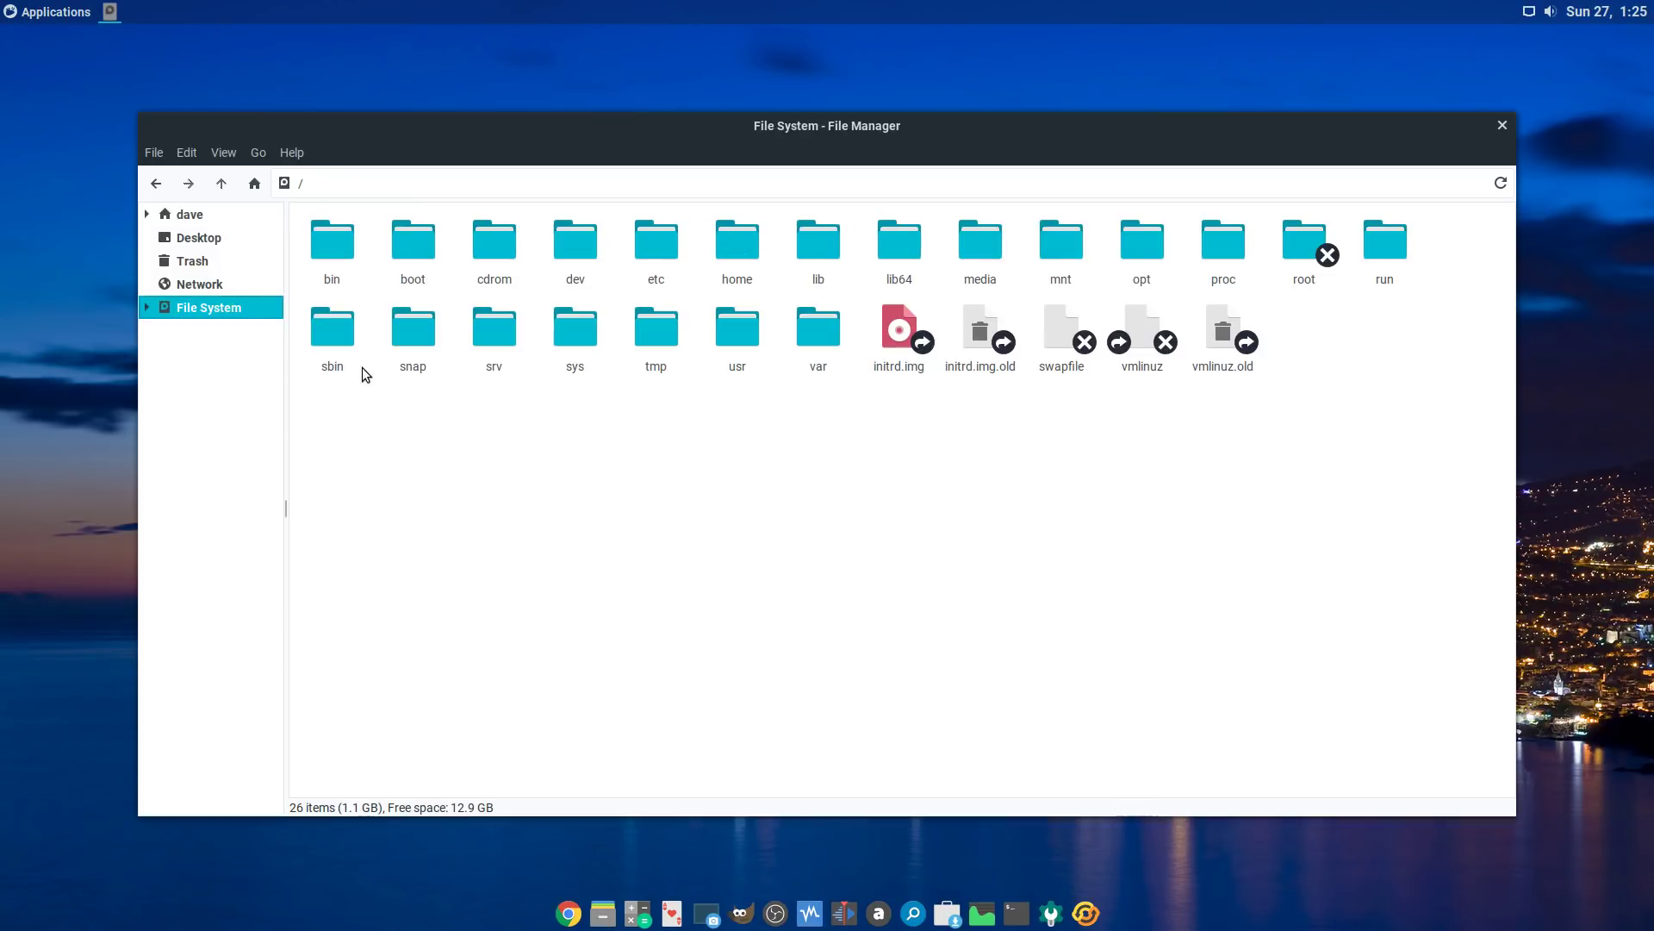
double_click(348, 277)
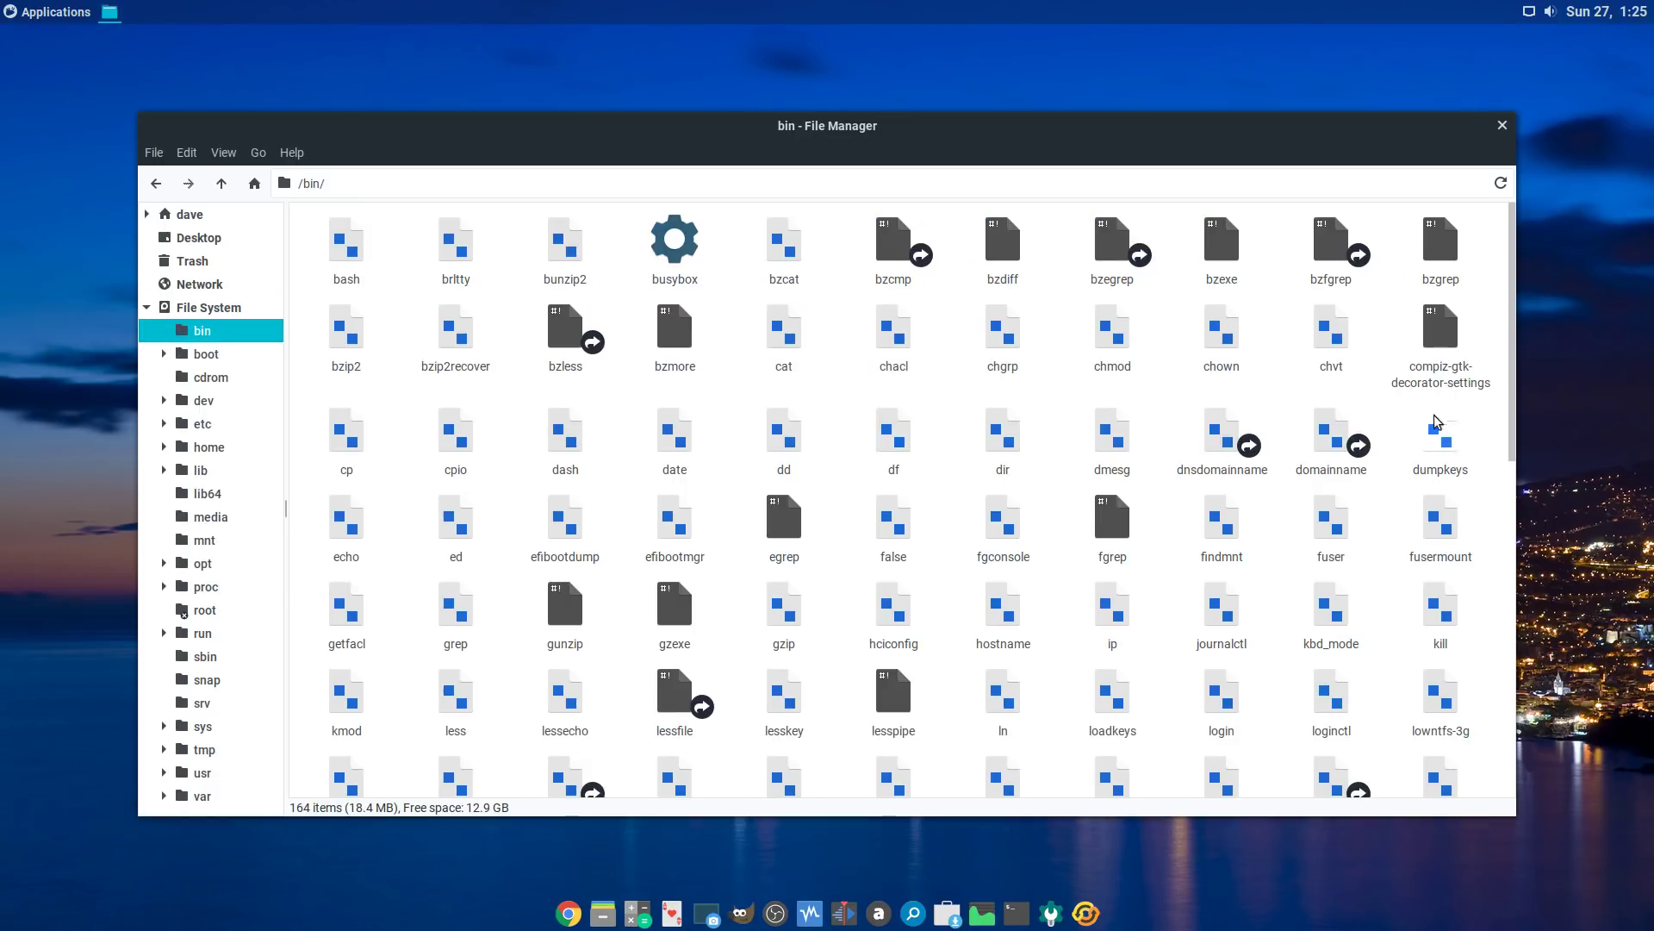
left_click(1439, 332)
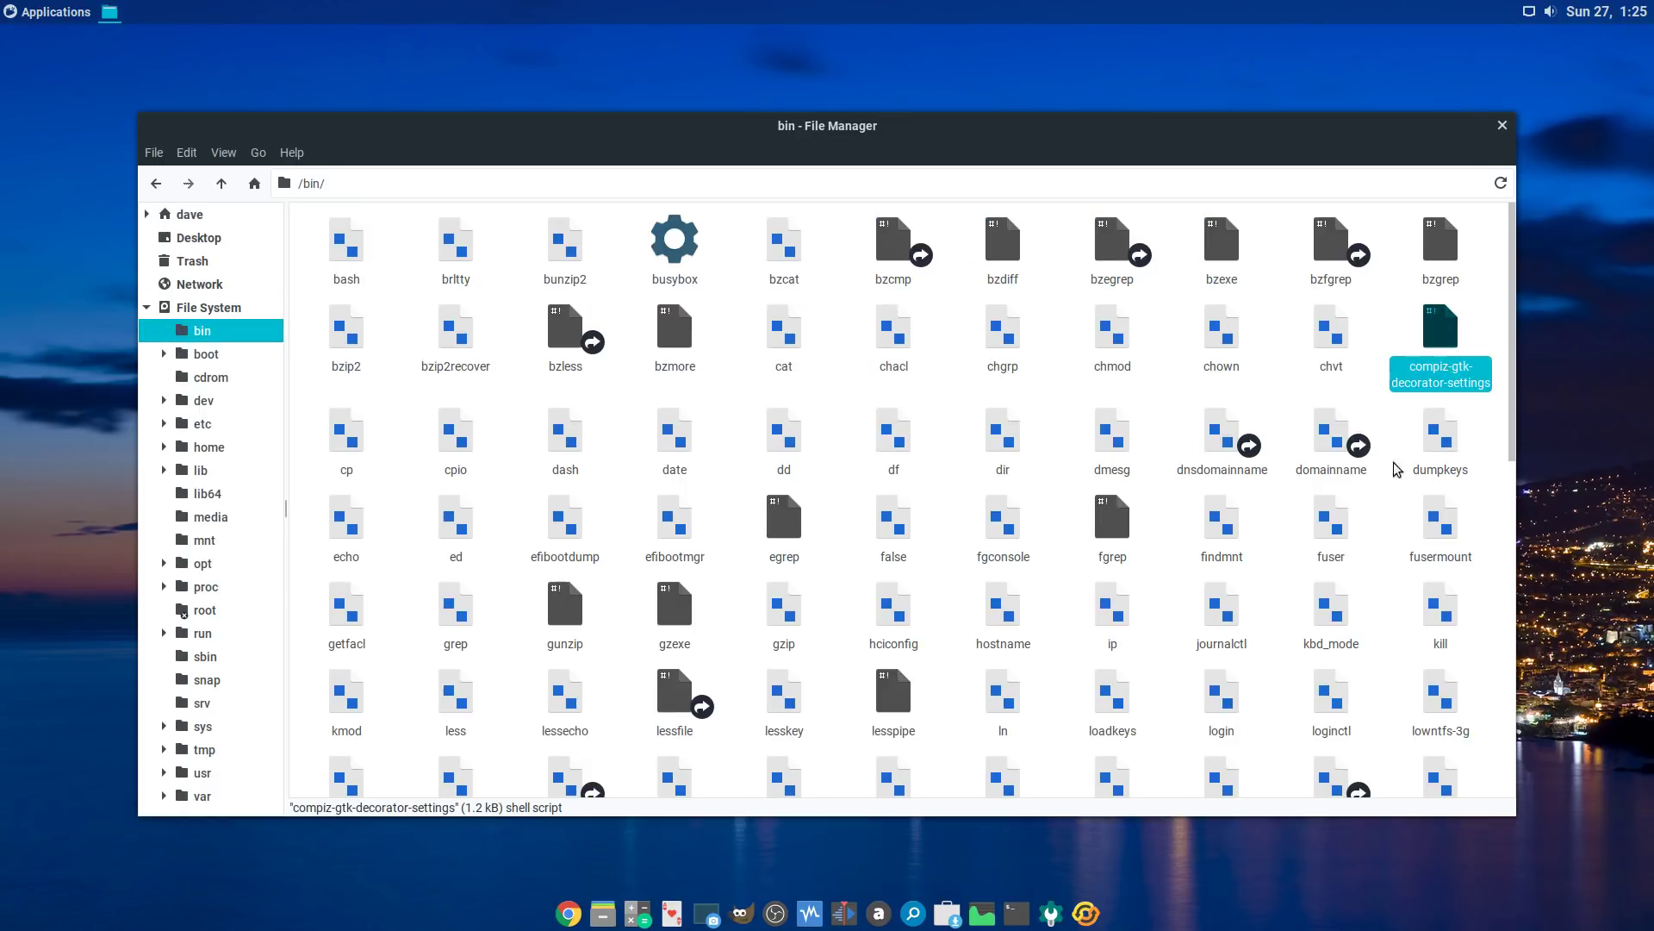
right_click(1436, 343)
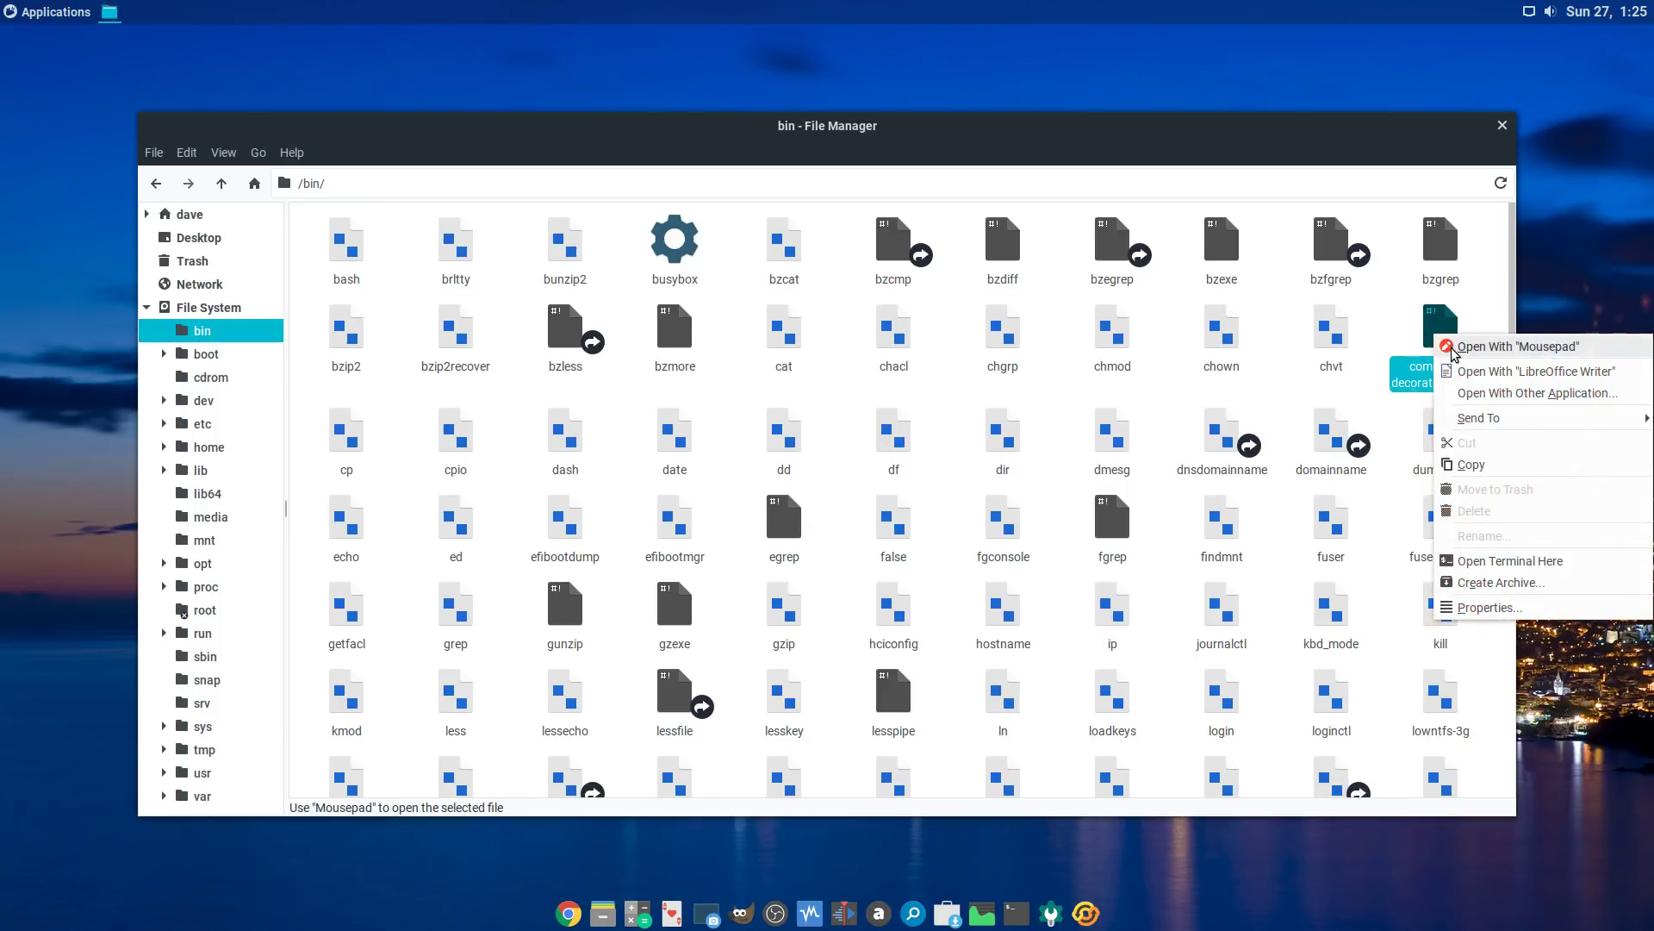
left_click(1475, 348)
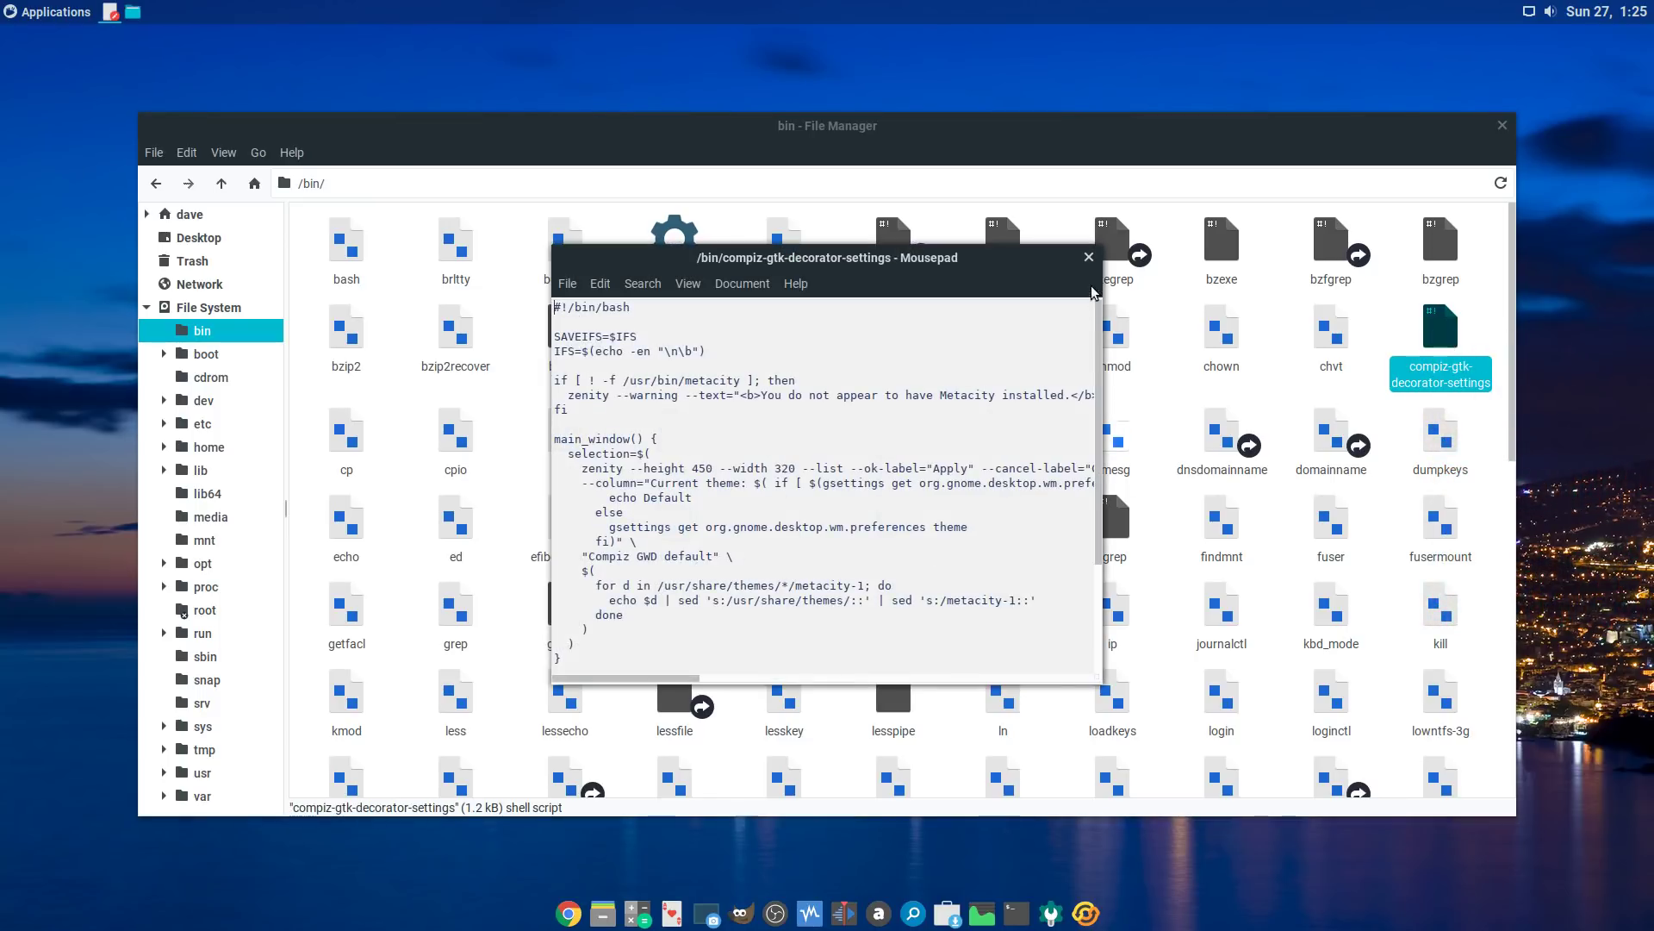
left_click(1088, 257)
Step: Check the permissions of the compiz-gtk-decorator-settings script in its properties, and close the dialog
right_click(1433, 357)
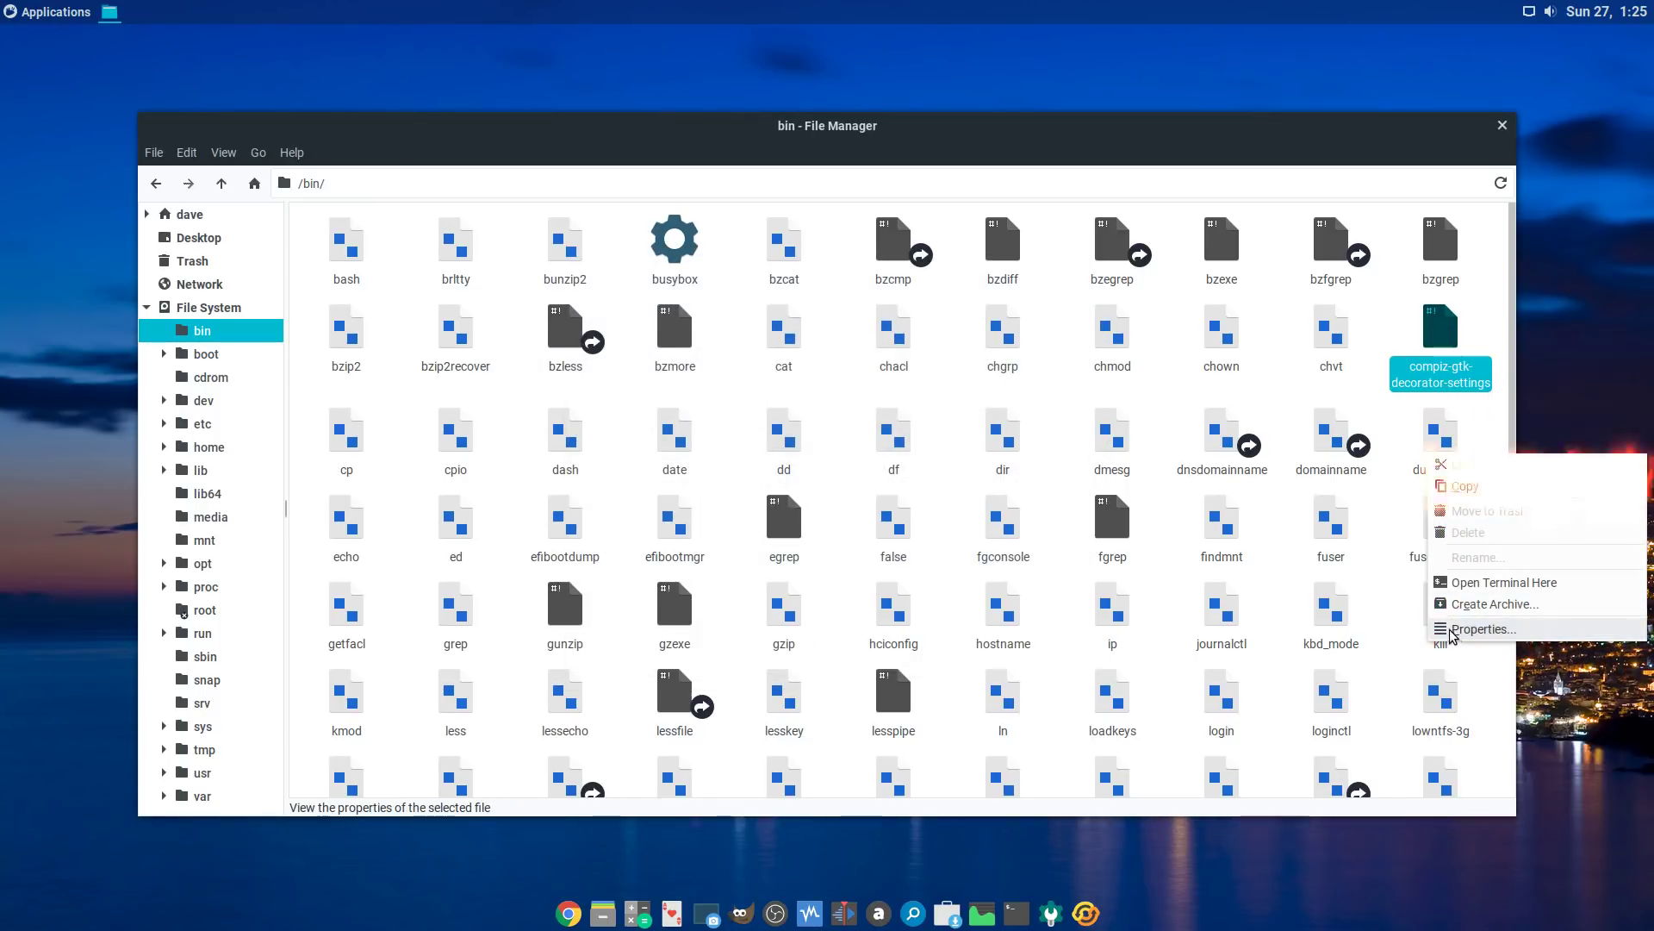
left_click(1482, 629)
left_click(728, 295)
left_click(784, 293)
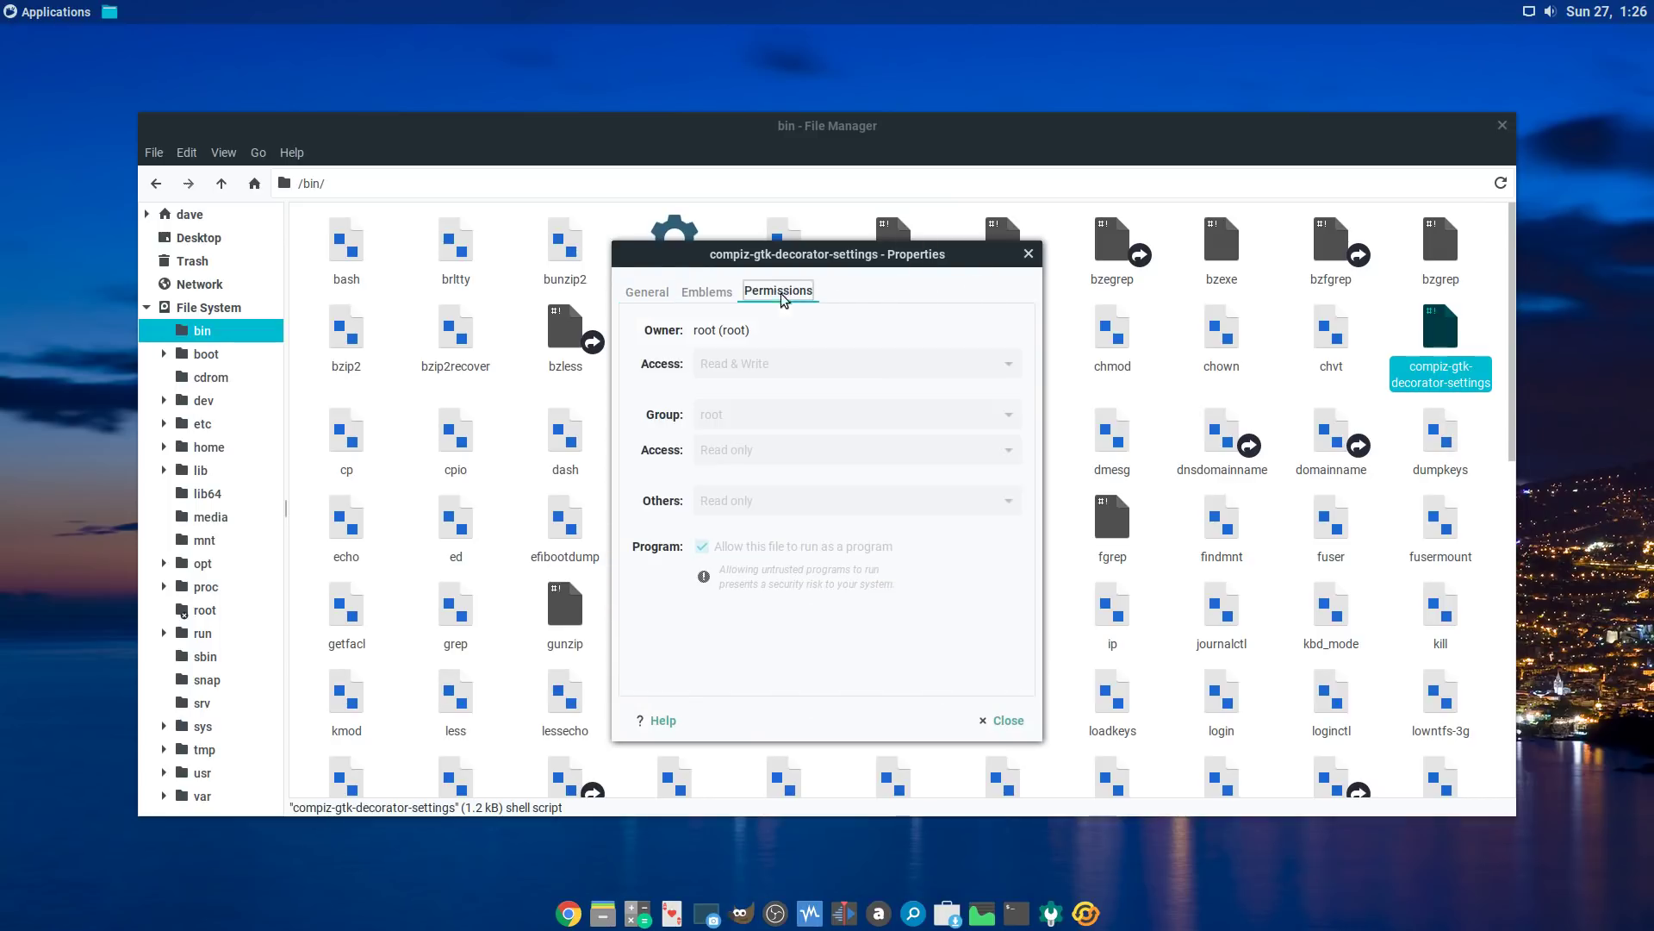
left_click(987, 712)
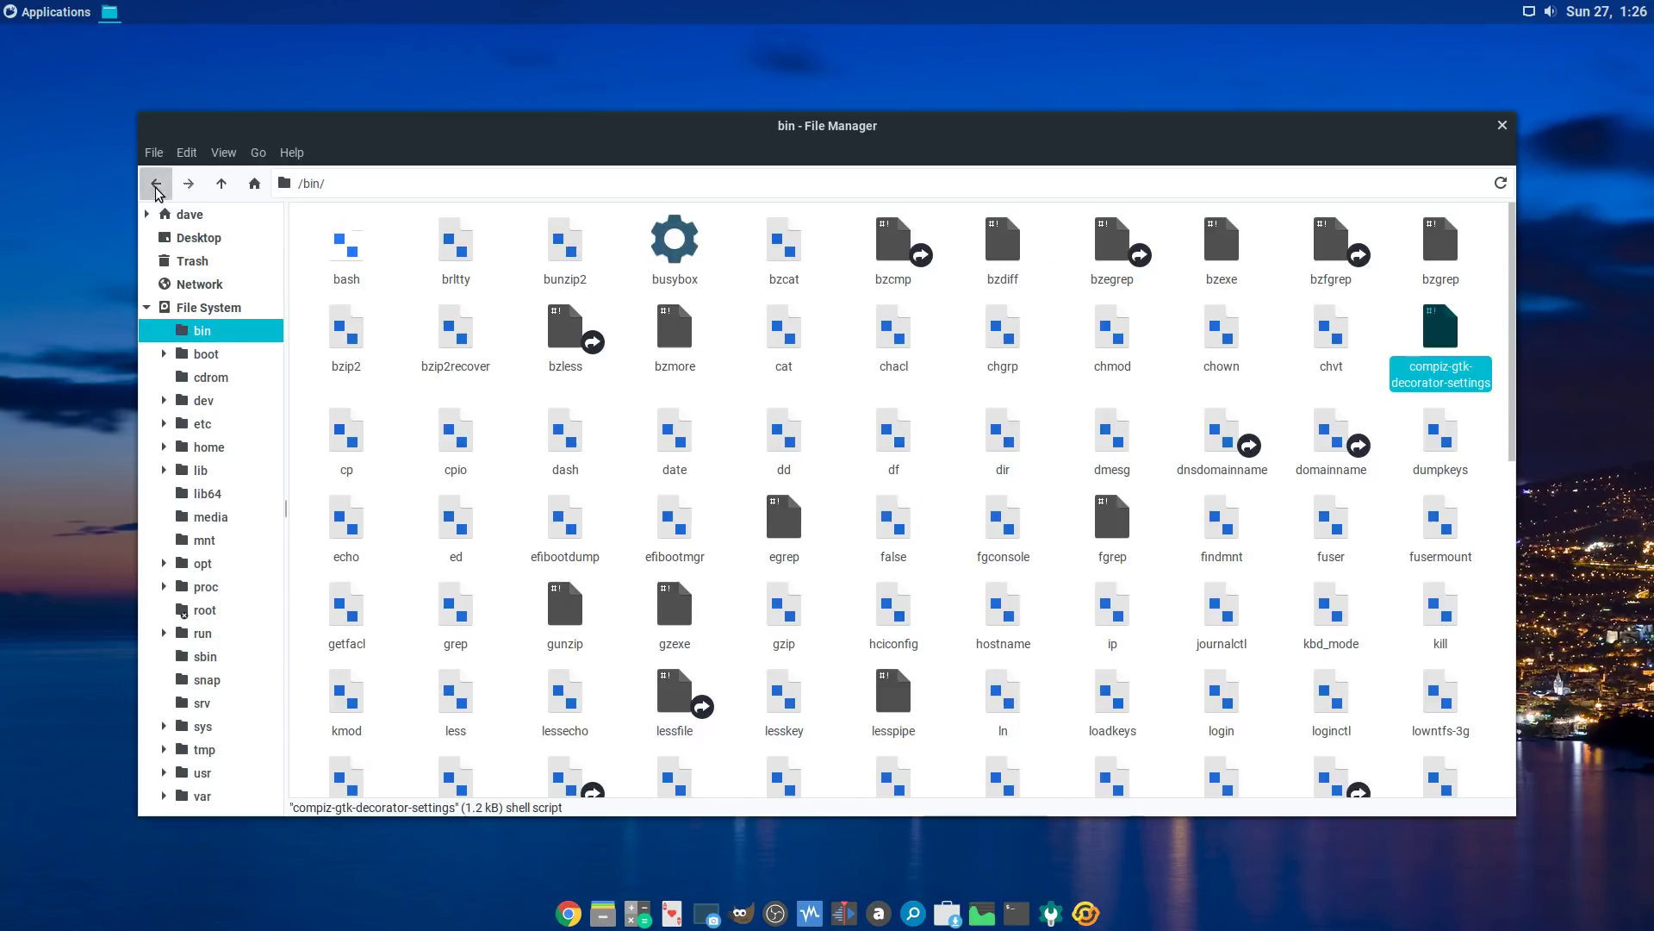
Step: Go from /bin to the /usr/share/applications folder in the file manager
left_click(156, 186)
double_click(743, 330)
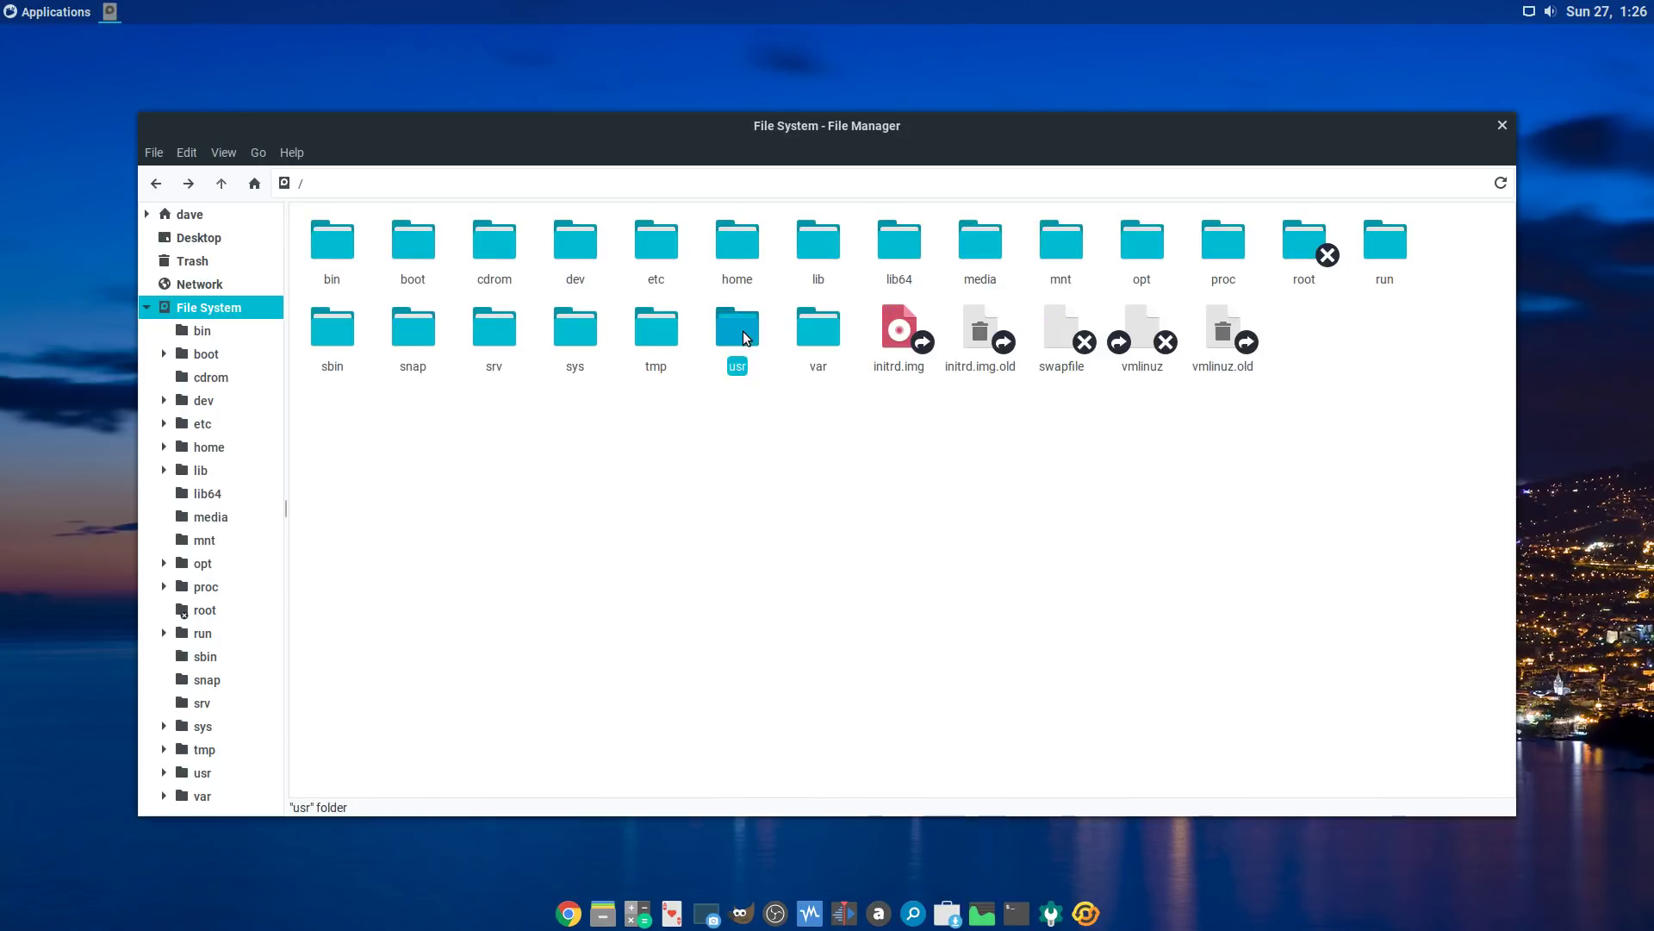
double_click(712, 250)
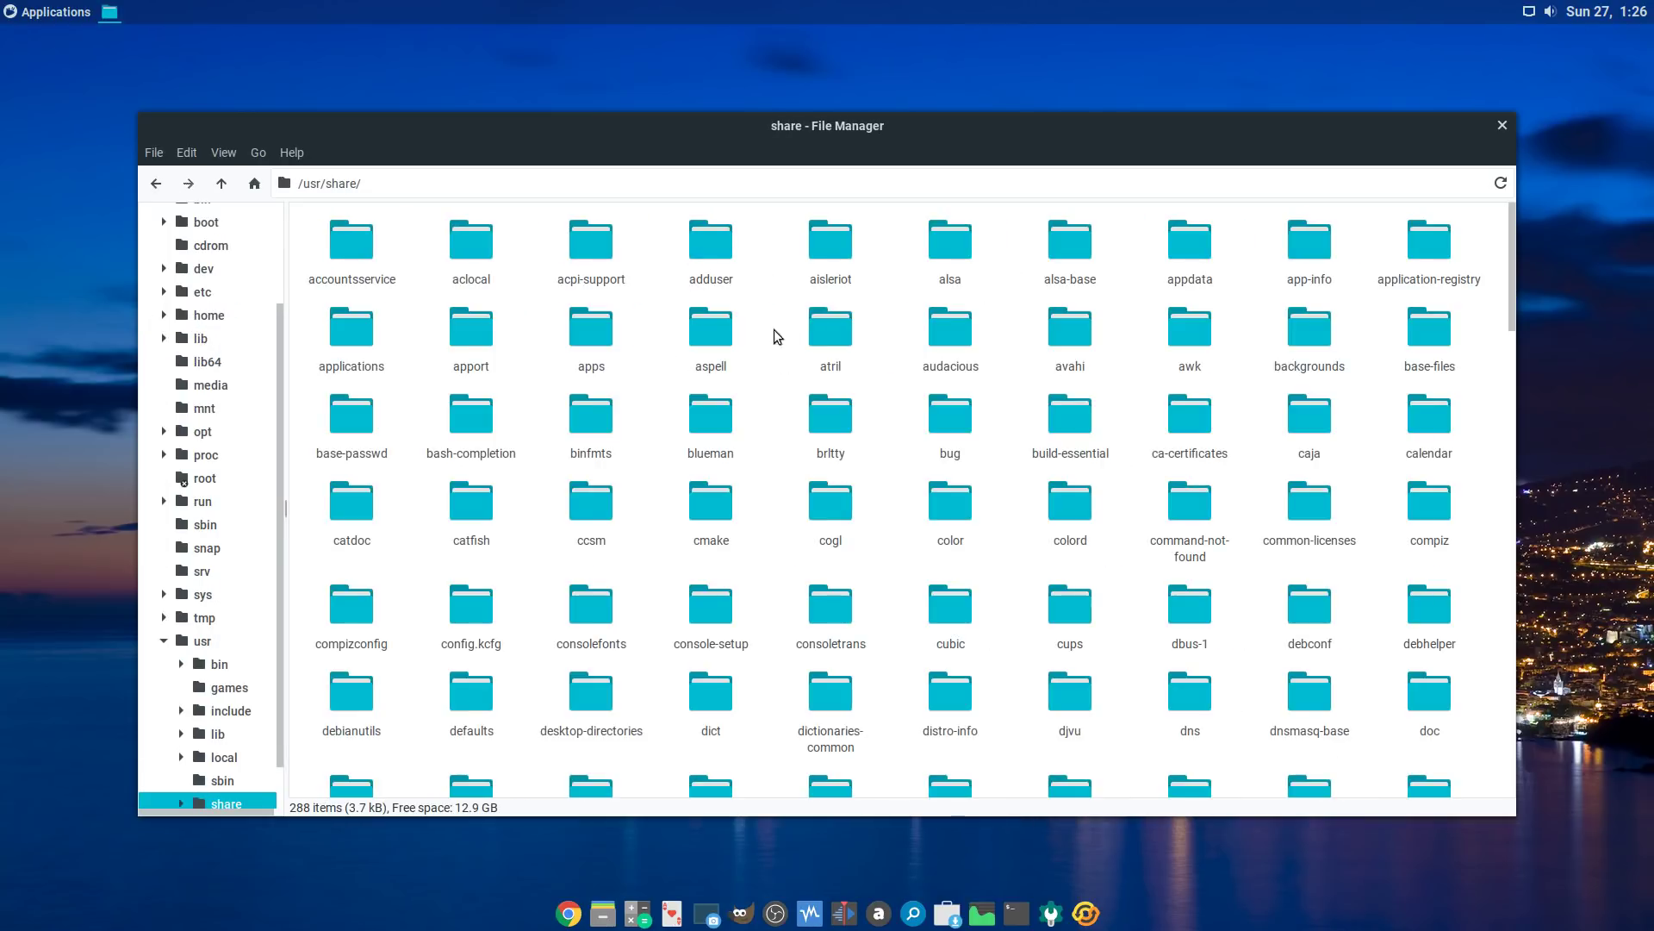
left_click(352, 332)
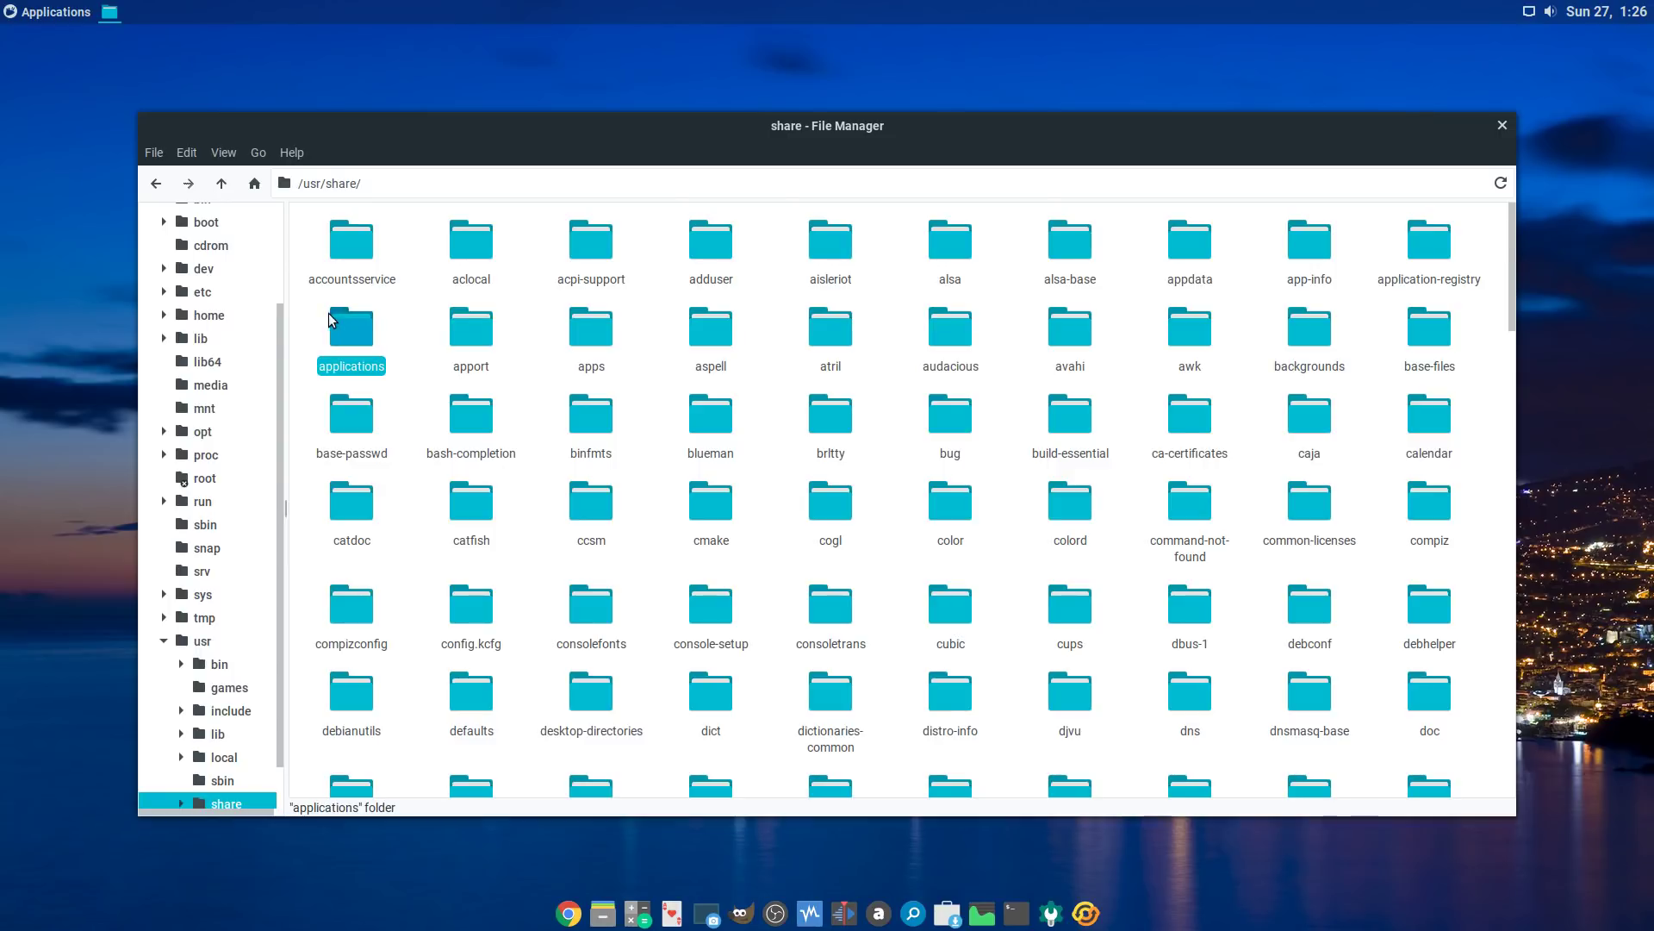
double_click(329, 317)
left_click(1069, 248)
right_click(1063, 251)
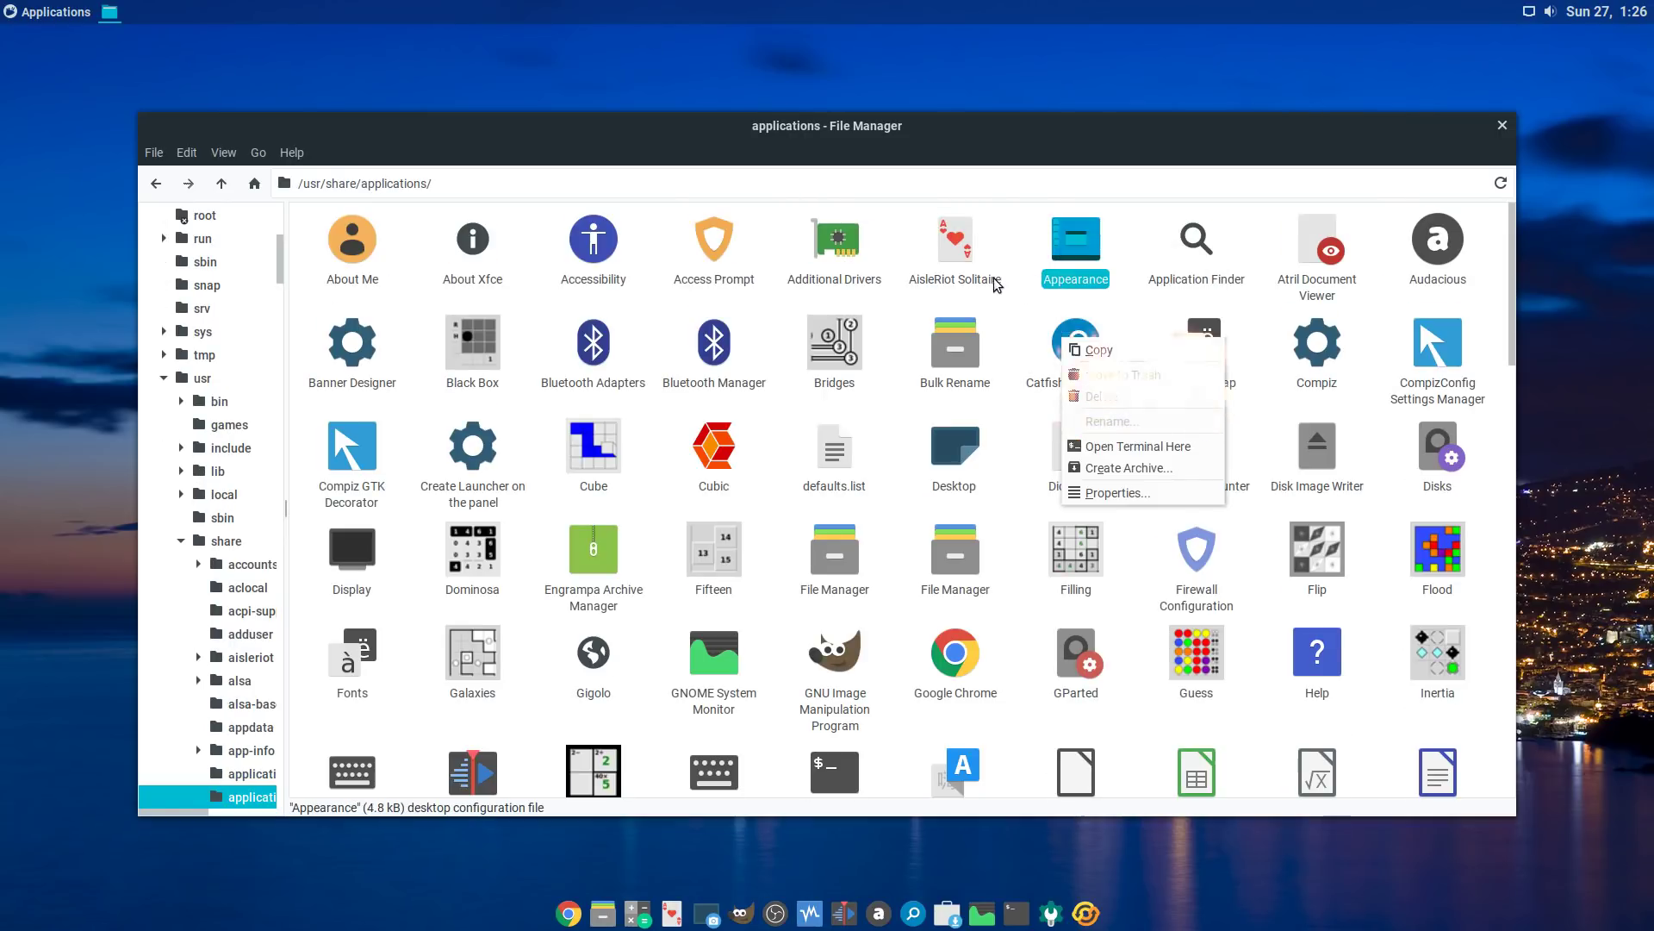
Step: Open the Compiz GTK Decorator launcher in Mousepad, examine its Name, Exec and Icon entries, and close the file
right_click(361, 439)
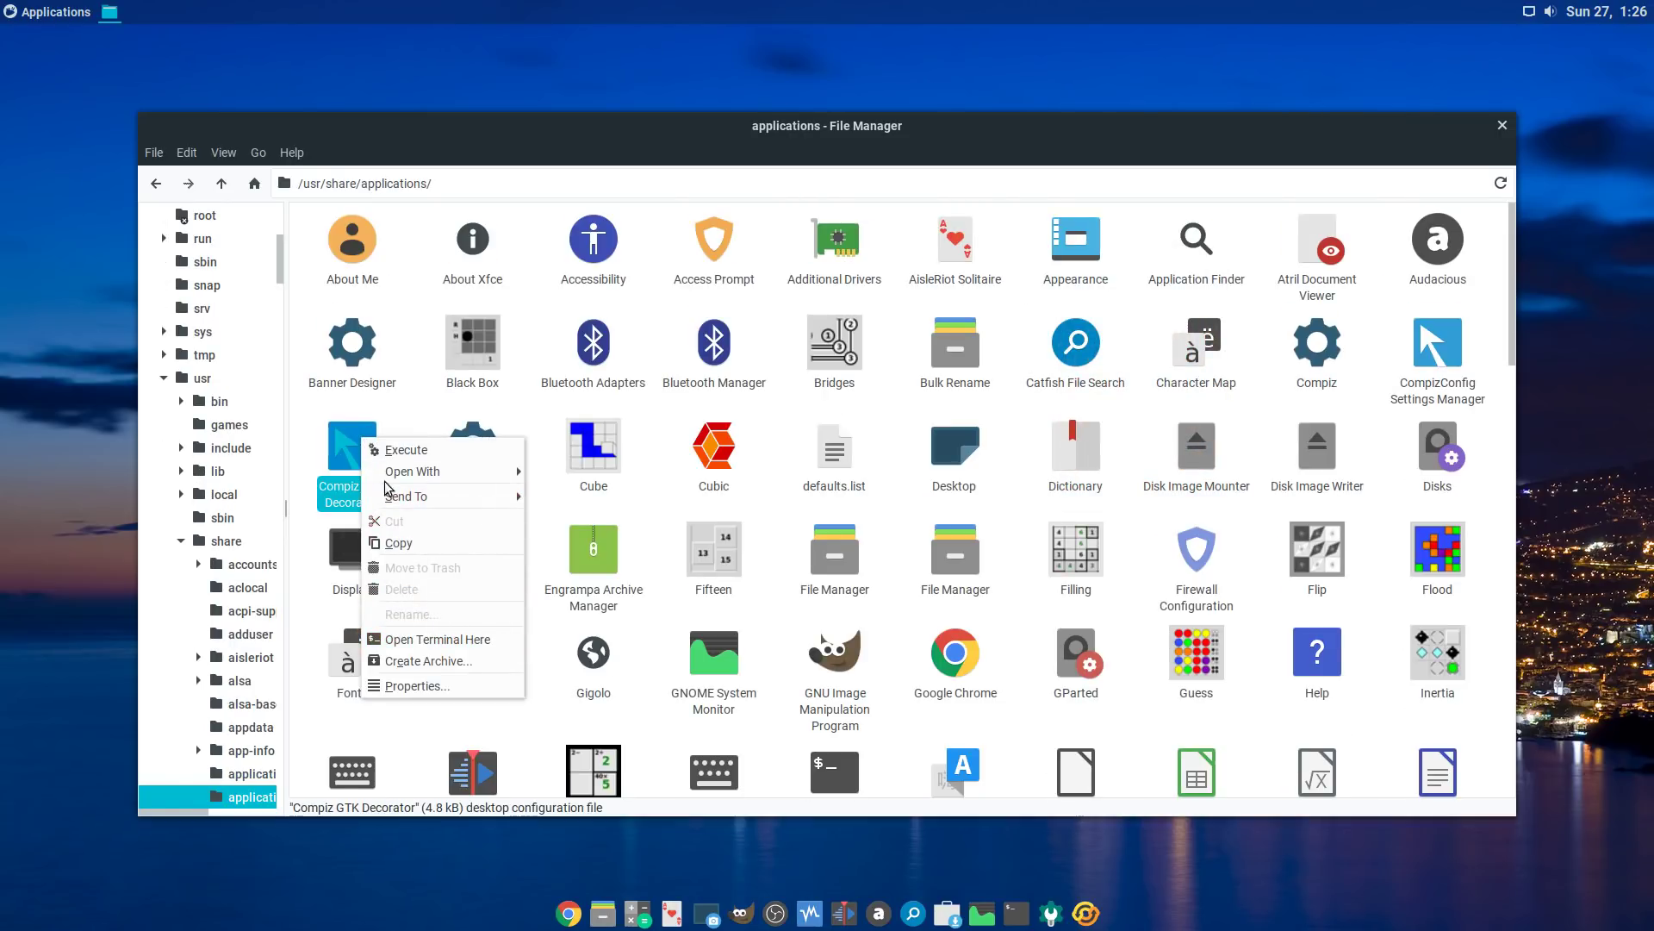
mouse_move(431, 472)
left_click(603, 471)
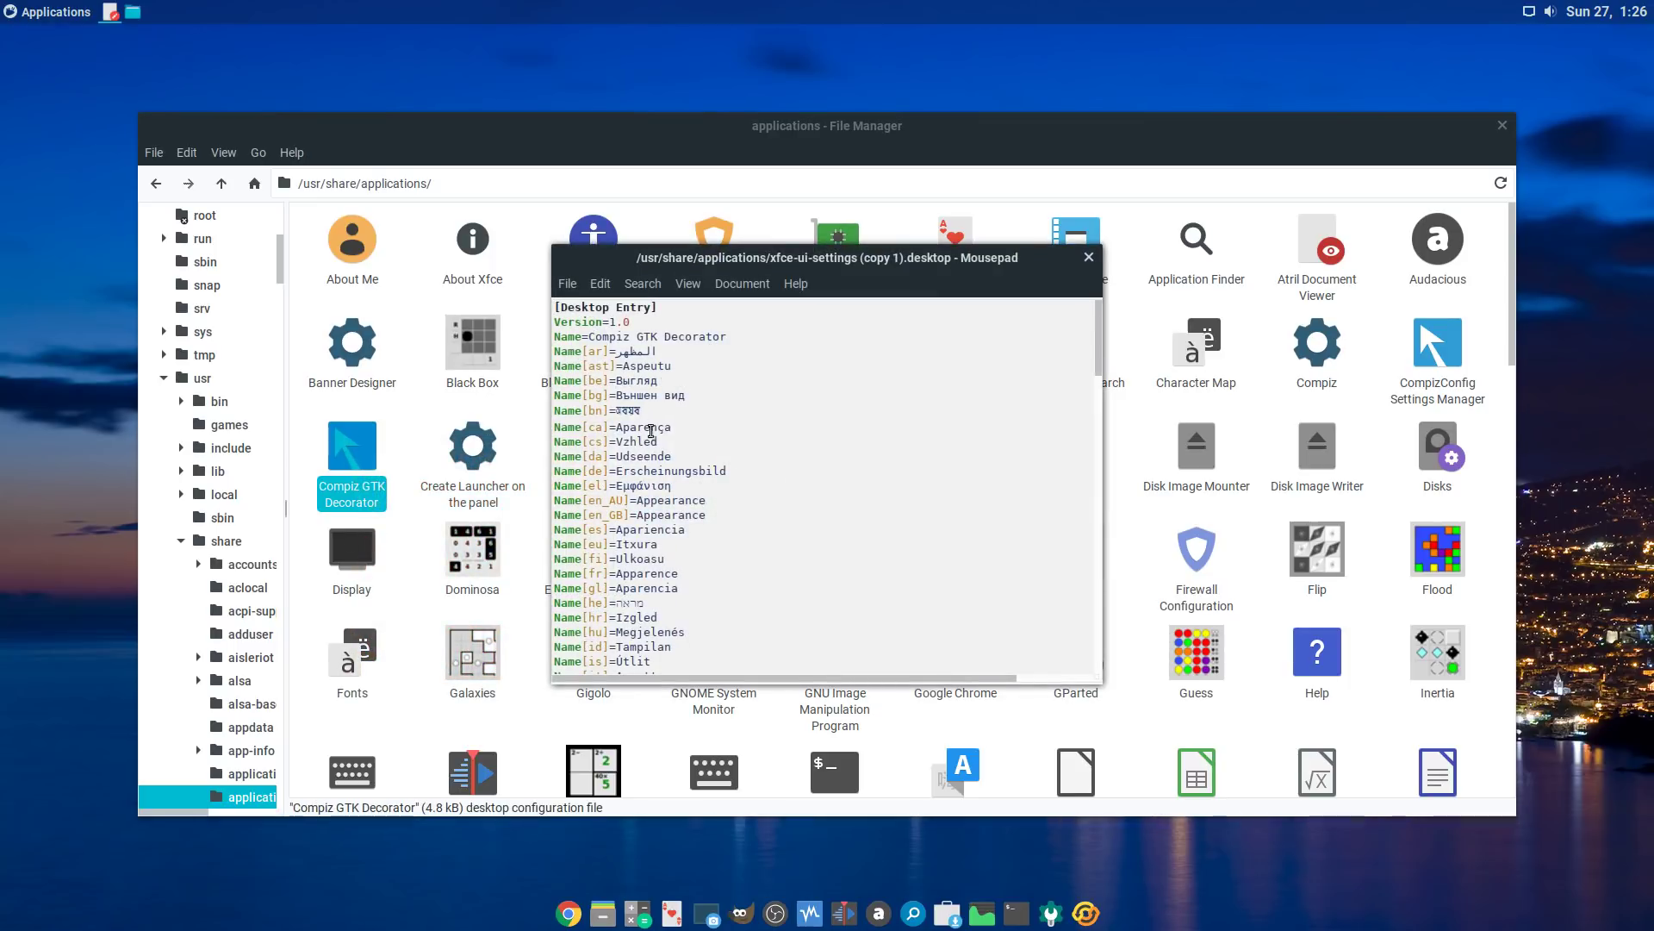
left_click_drag(588, 336, 787, 364)
scroll(868, 462, "down", 15)
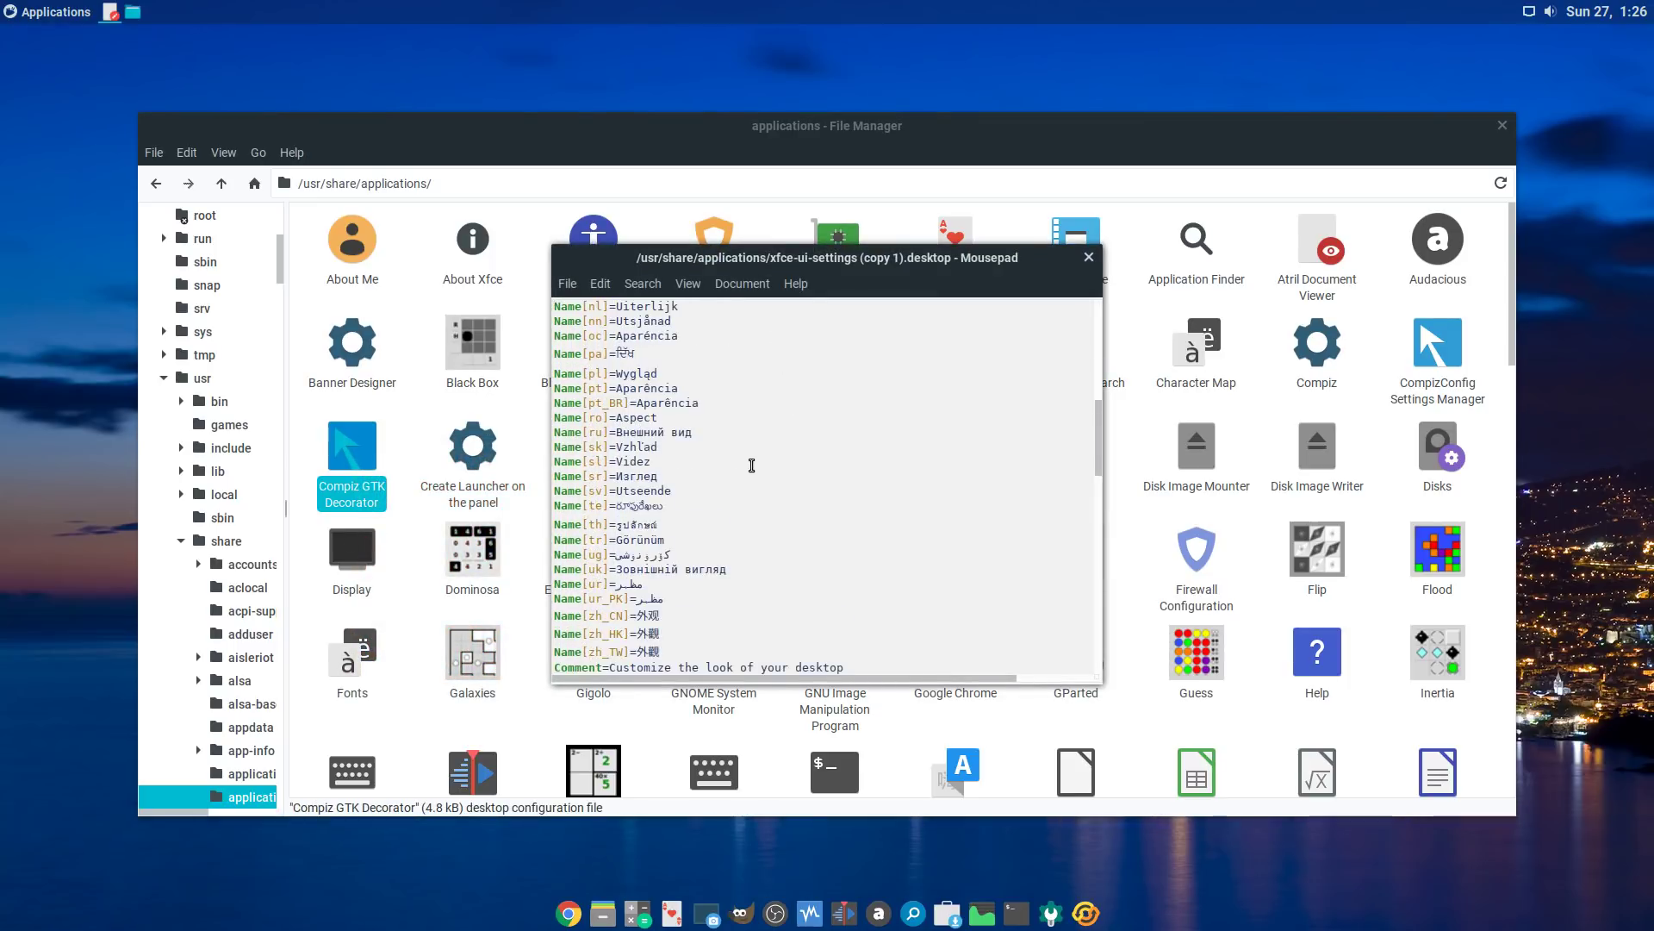
scroll(743, 466, "down", 8)
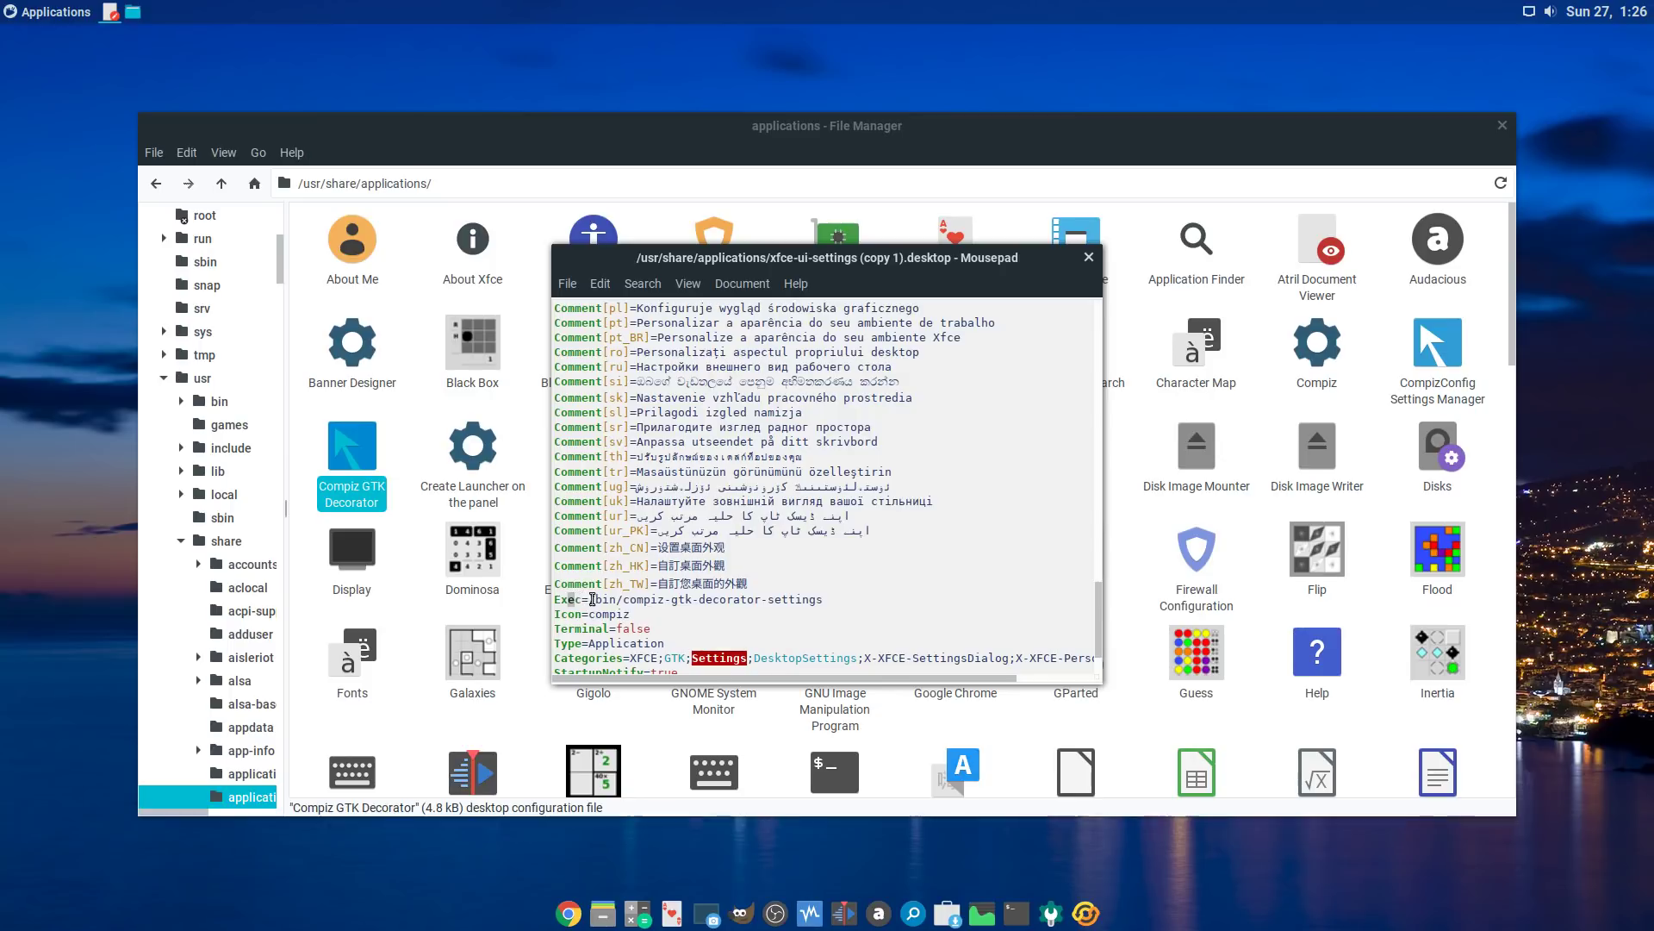
scroll(654, 603, "down", 3)
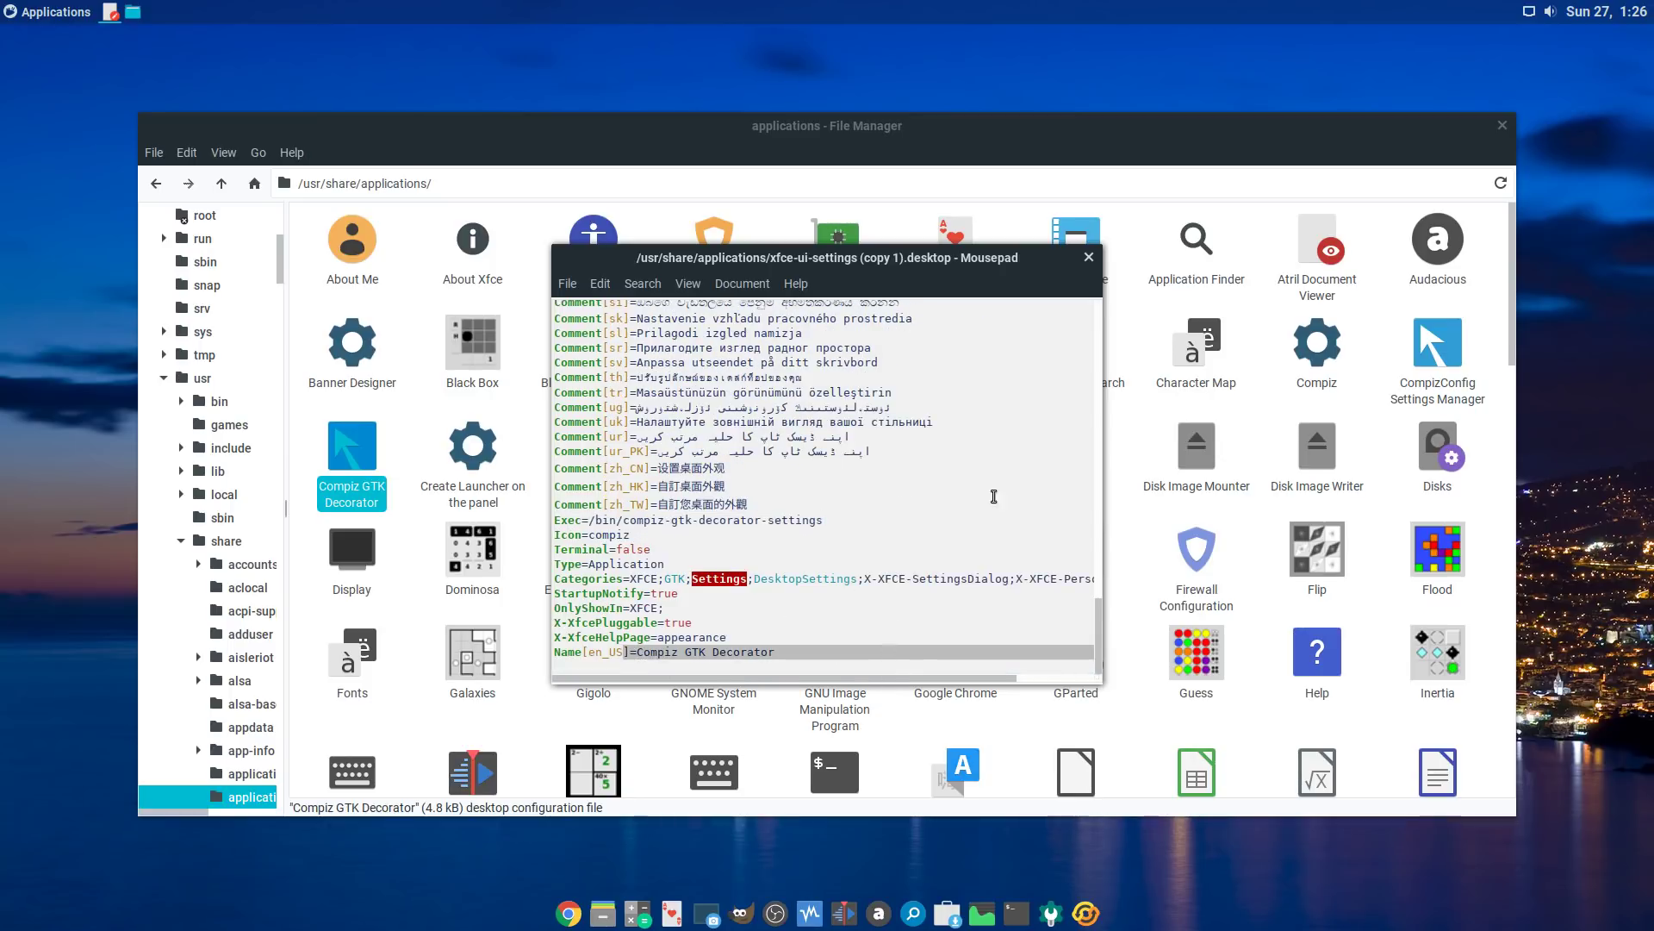
left_click(1089, 257)
Step: Check the permissions of the Compiz GTK Decorator launcher in its properties, and close the dialog
right_click(362, 492)
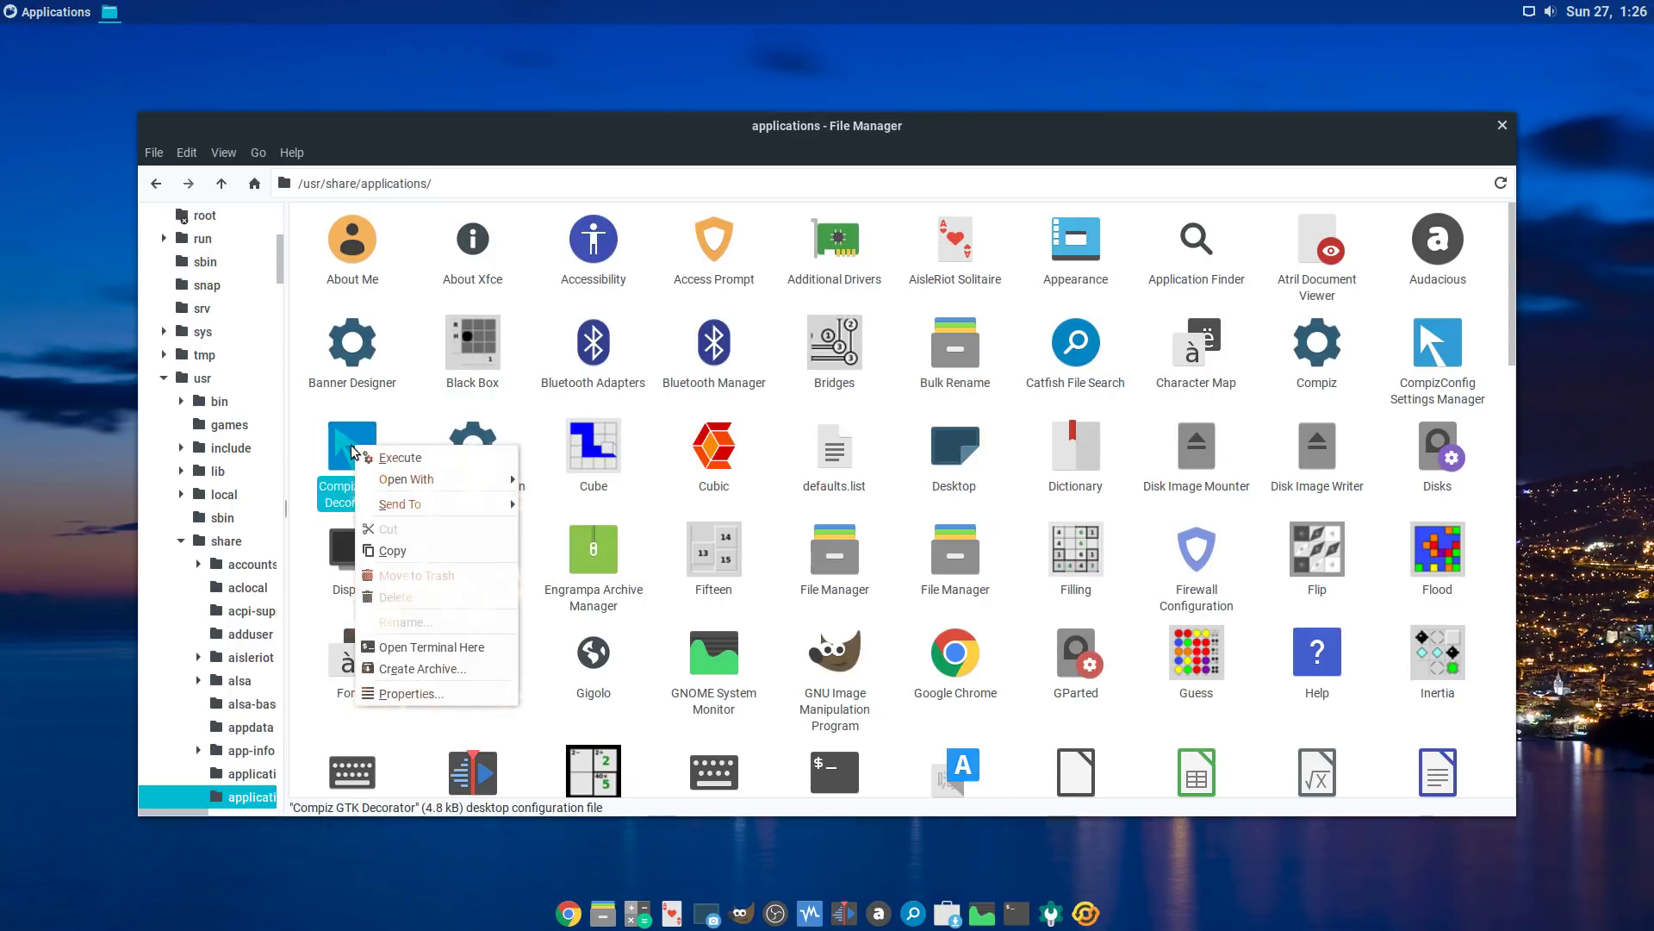
left_click(405, 691)
left_click(778, 292)
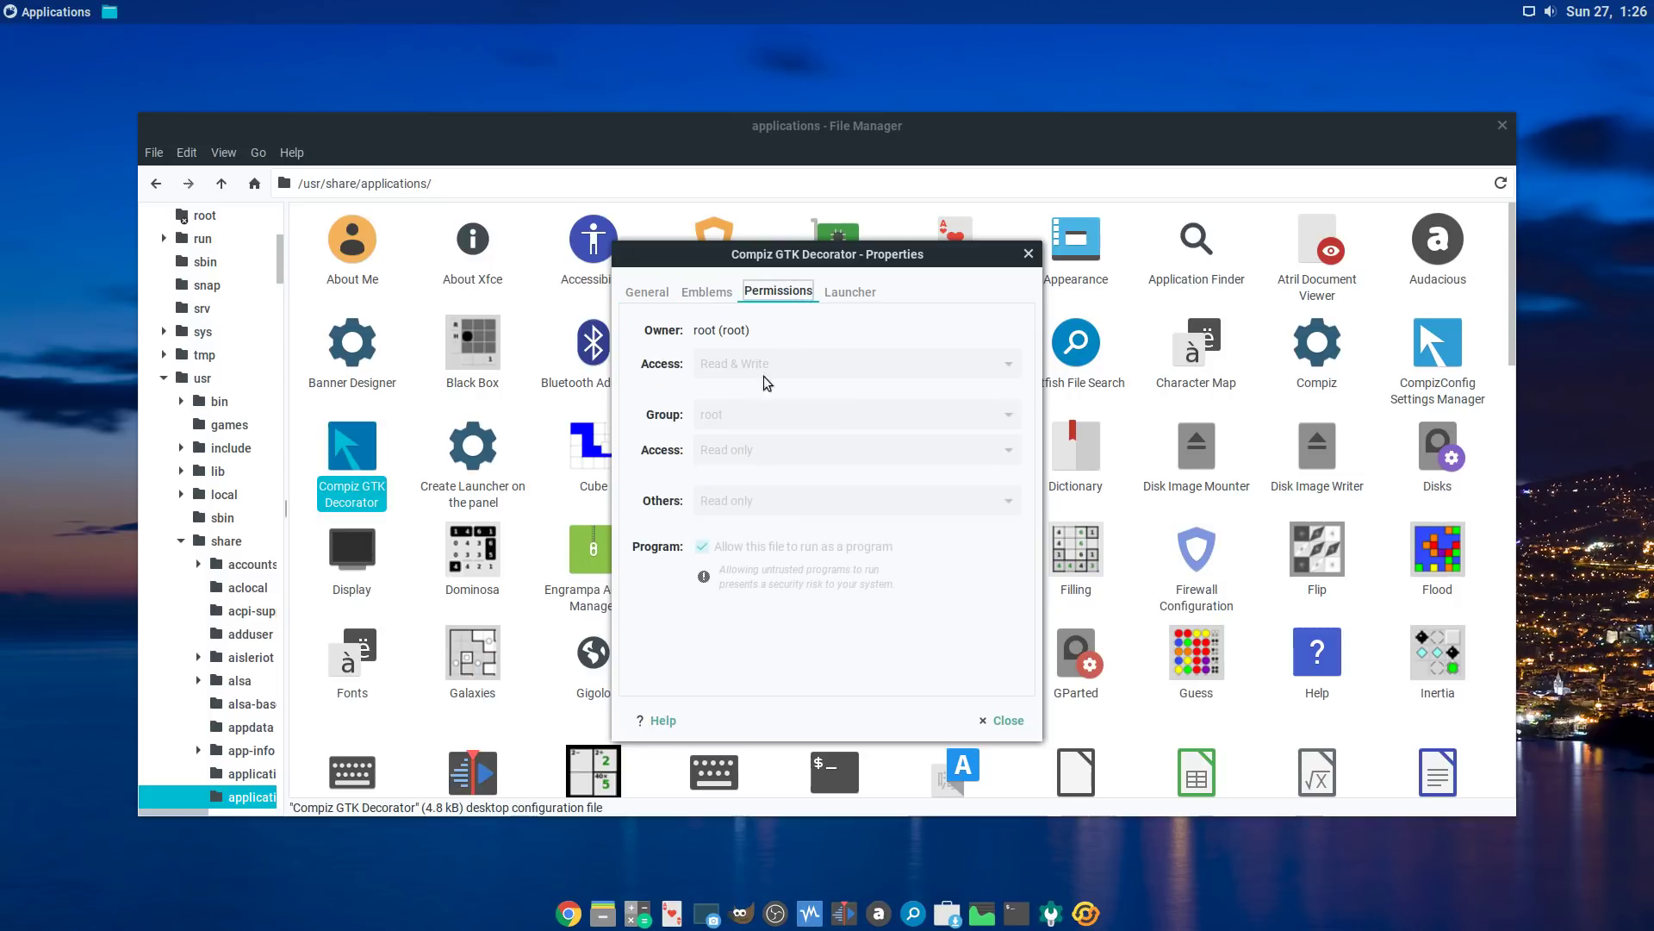
left_click(1013, 722)
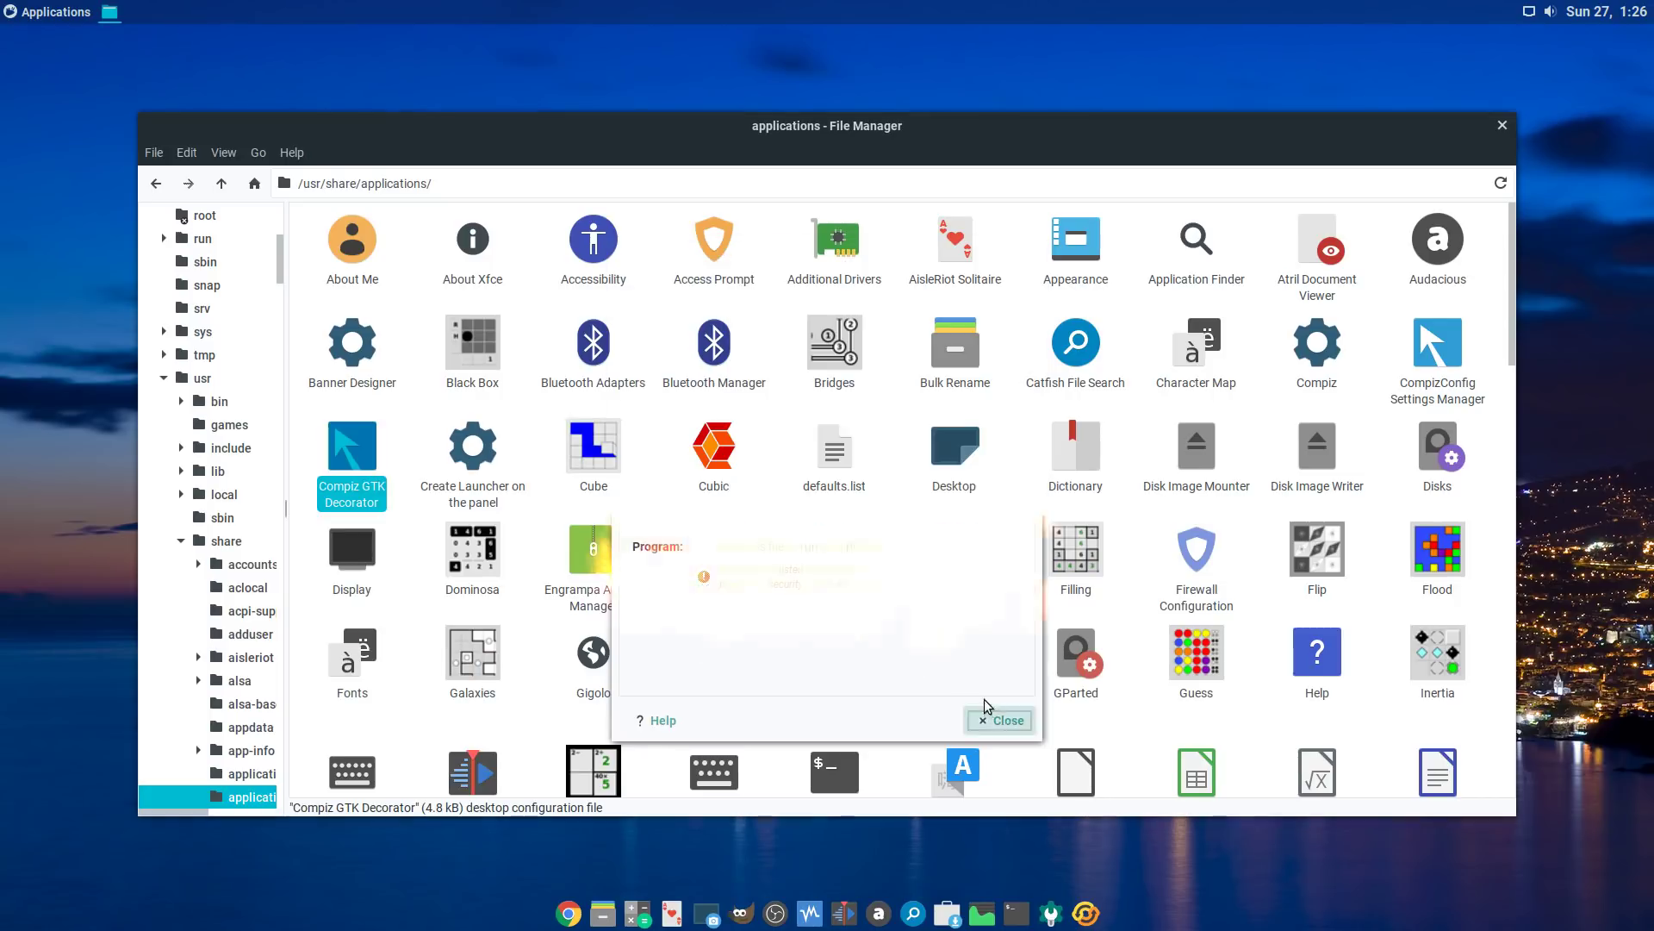
Step: View the general properties of the Compiz GTK Decorator launcher, and close the dialog and the file manager
right_click(359, 441)
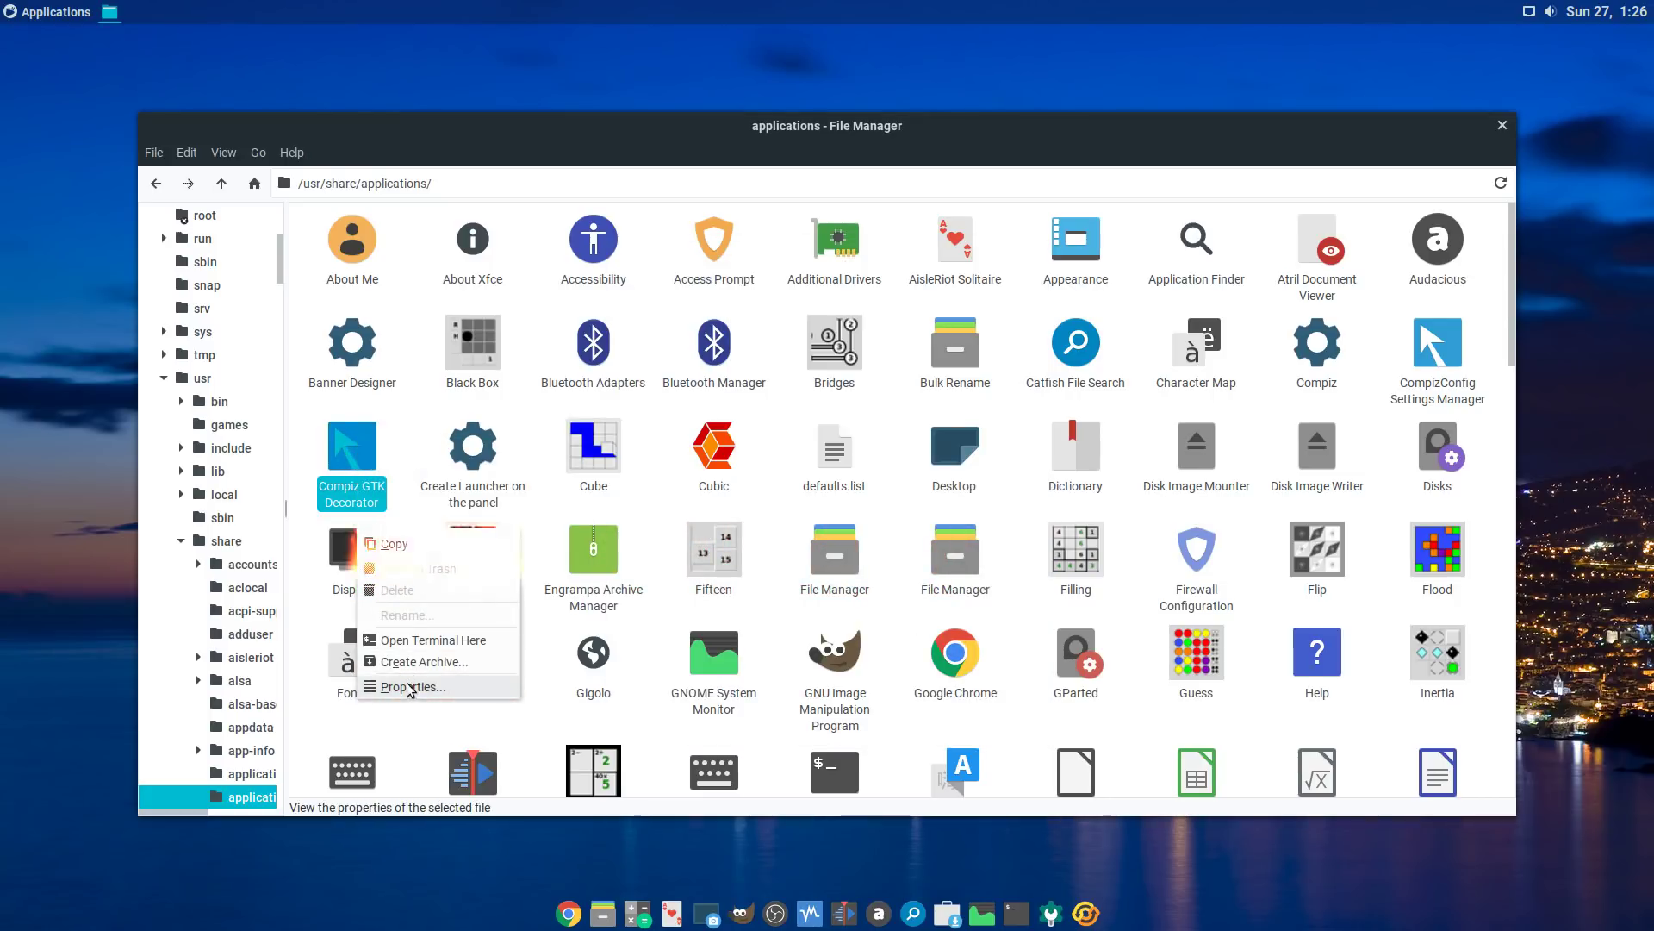
left_click(413, 687)
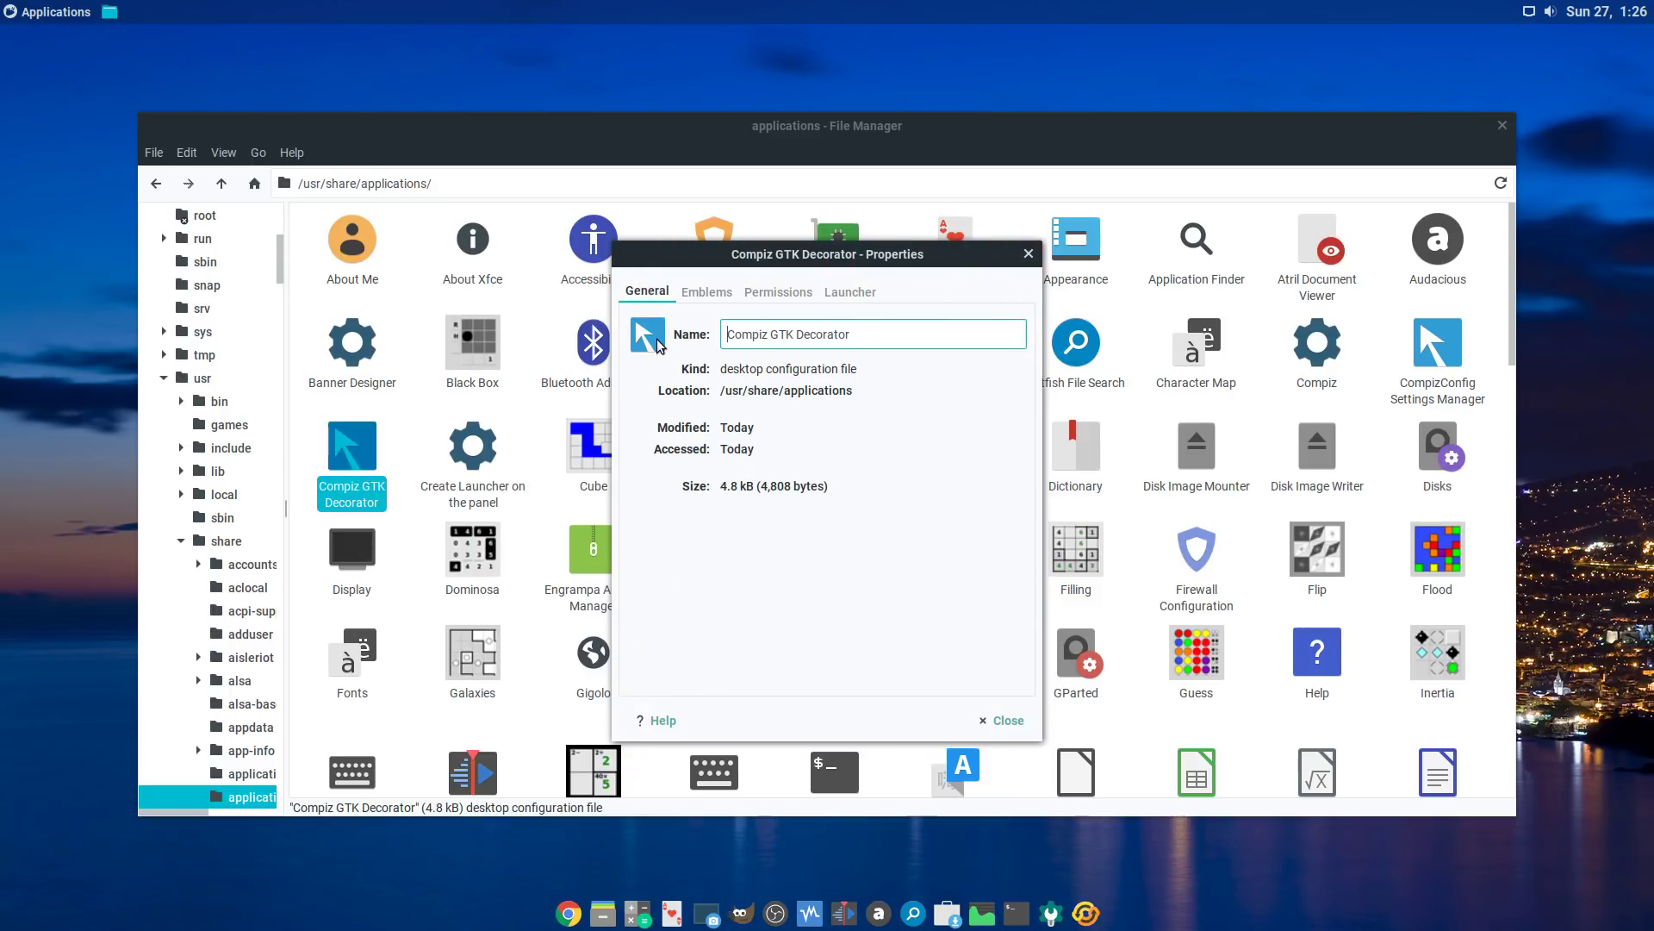
left_click(1018, 722)
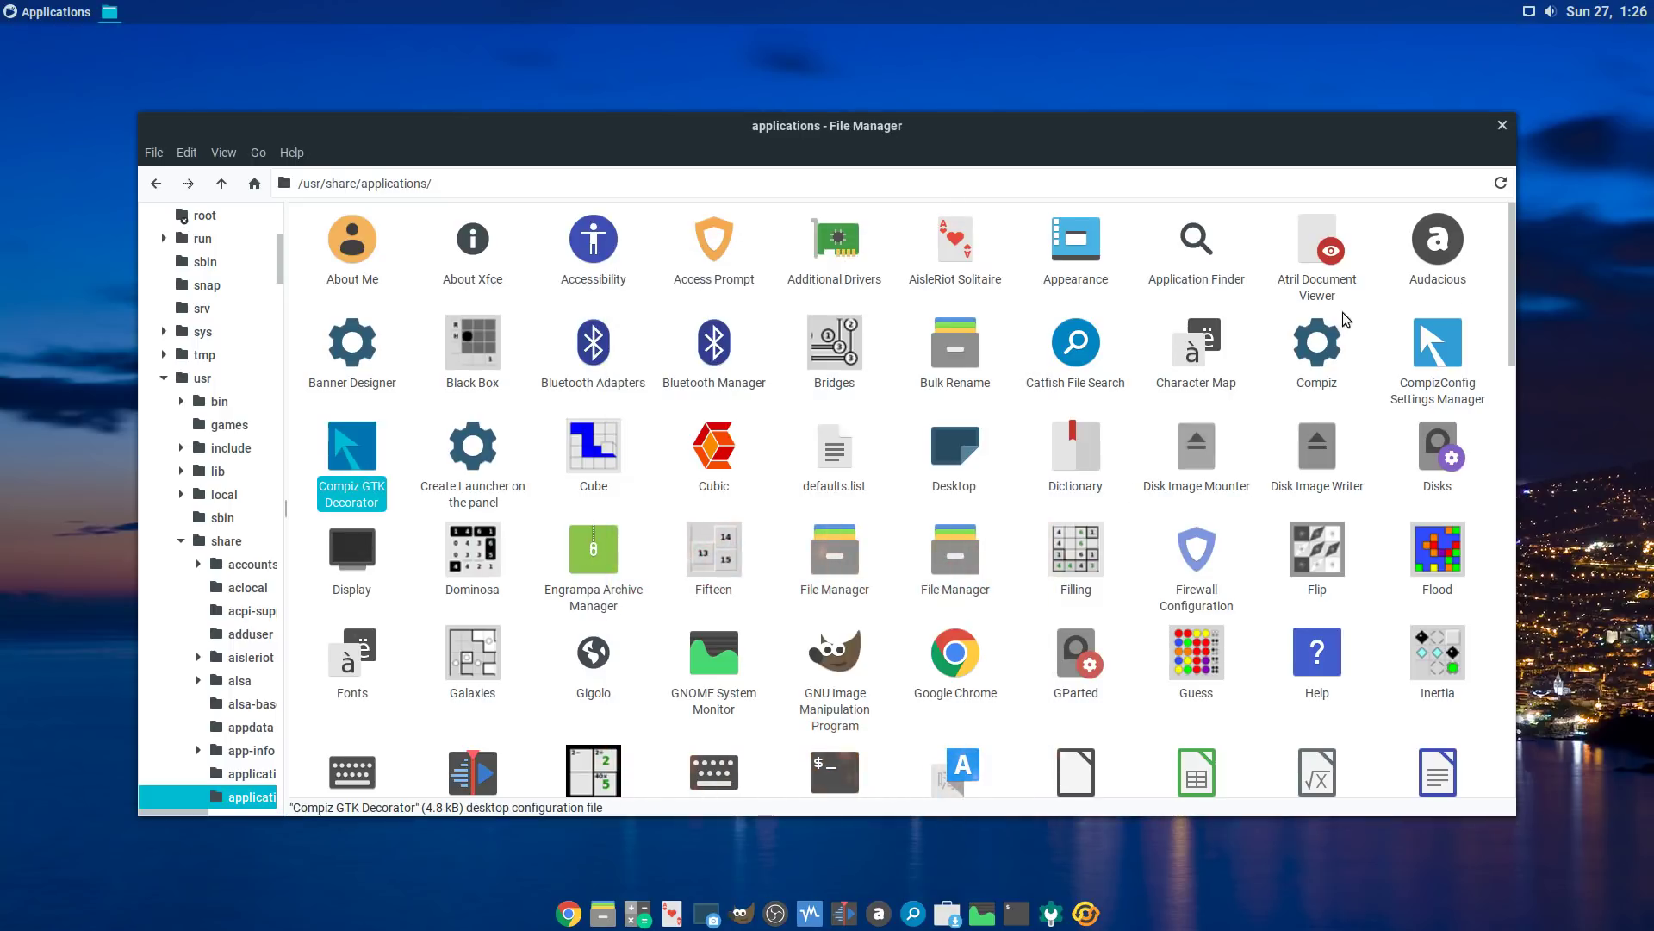
left_click(1501, 126)
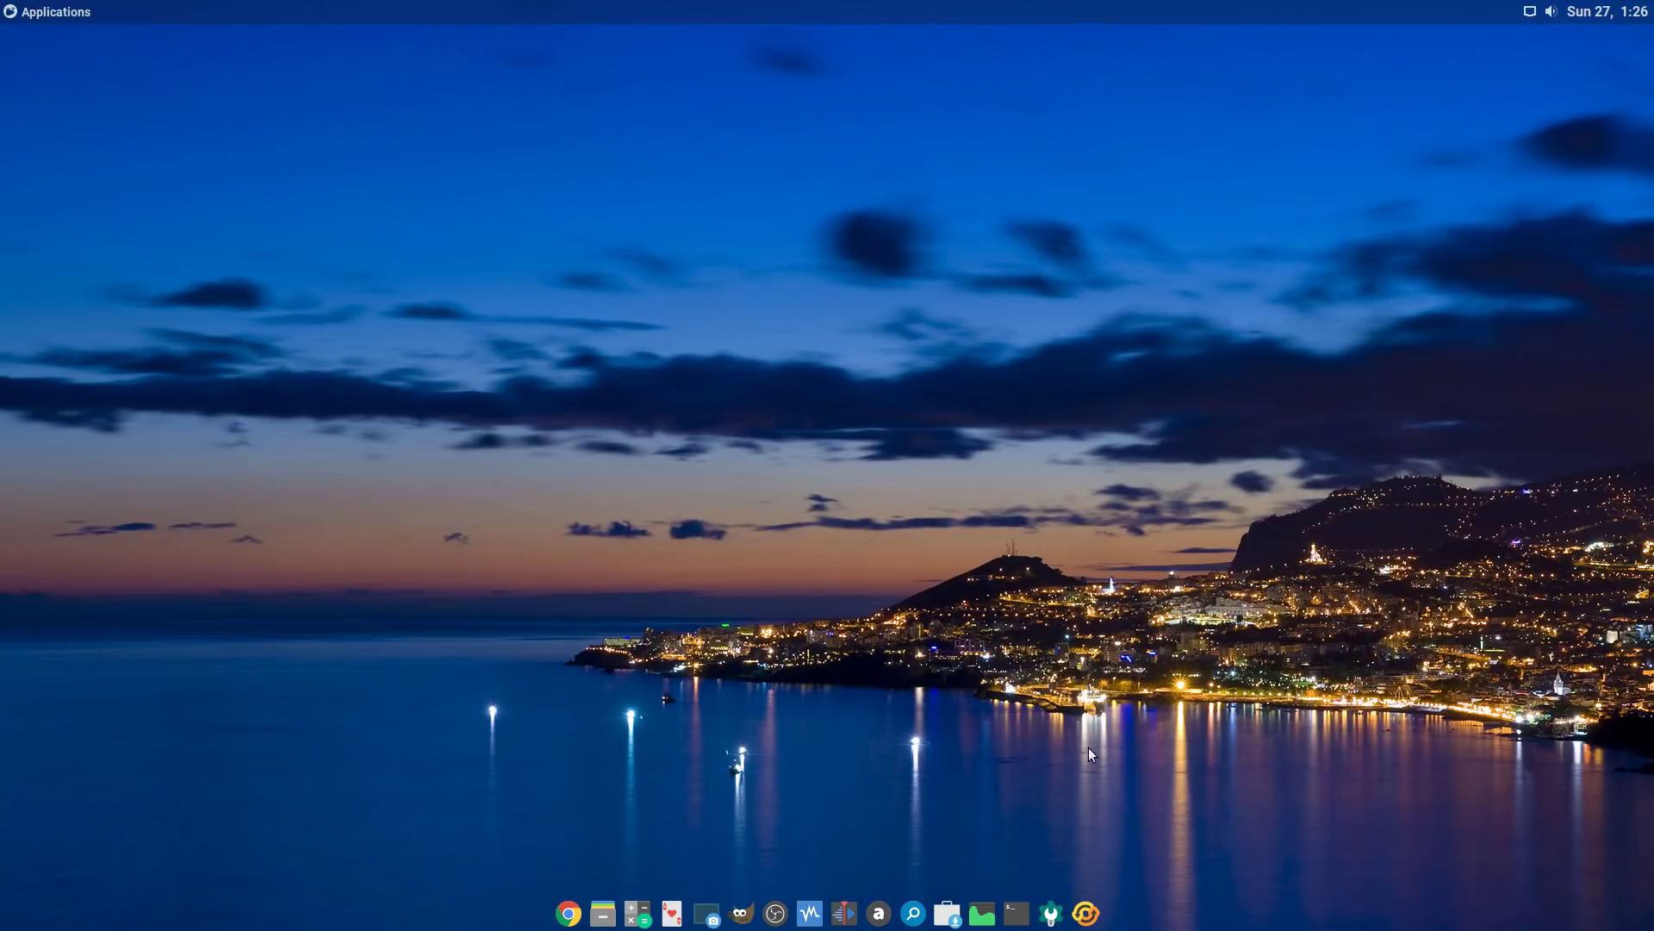
Step: Open Compiz GTK Decorator from the Xfce settings, move its Metacity themes list aside to view it, and close both windows
left_click(1055, 913)
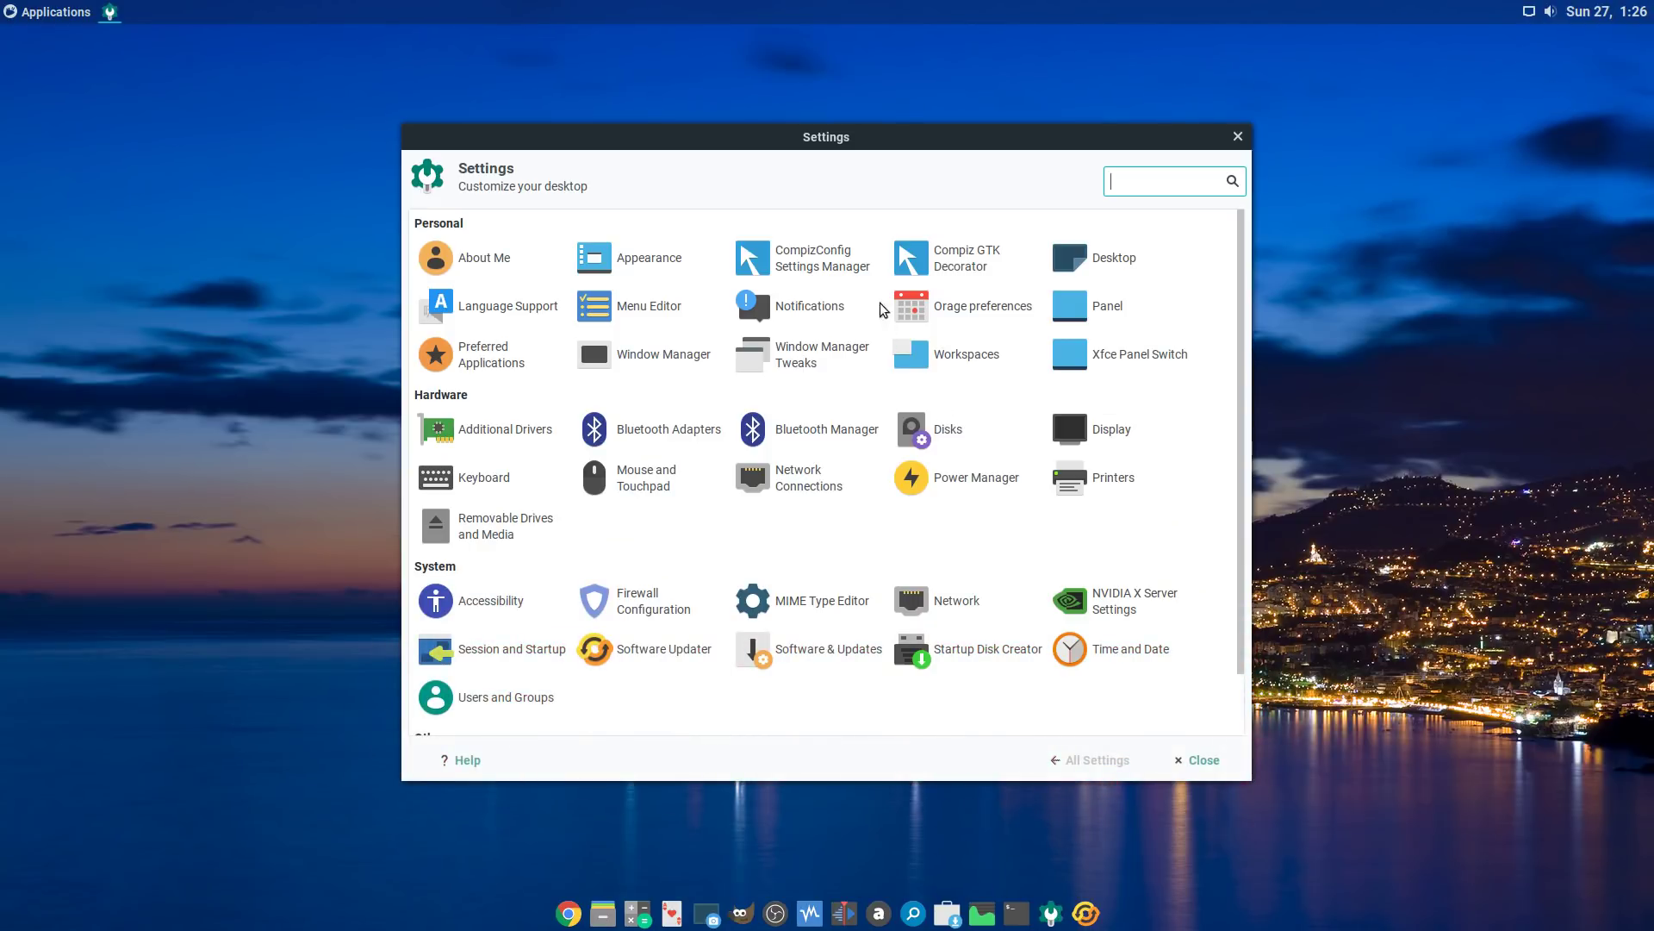
left_click(923, 275)
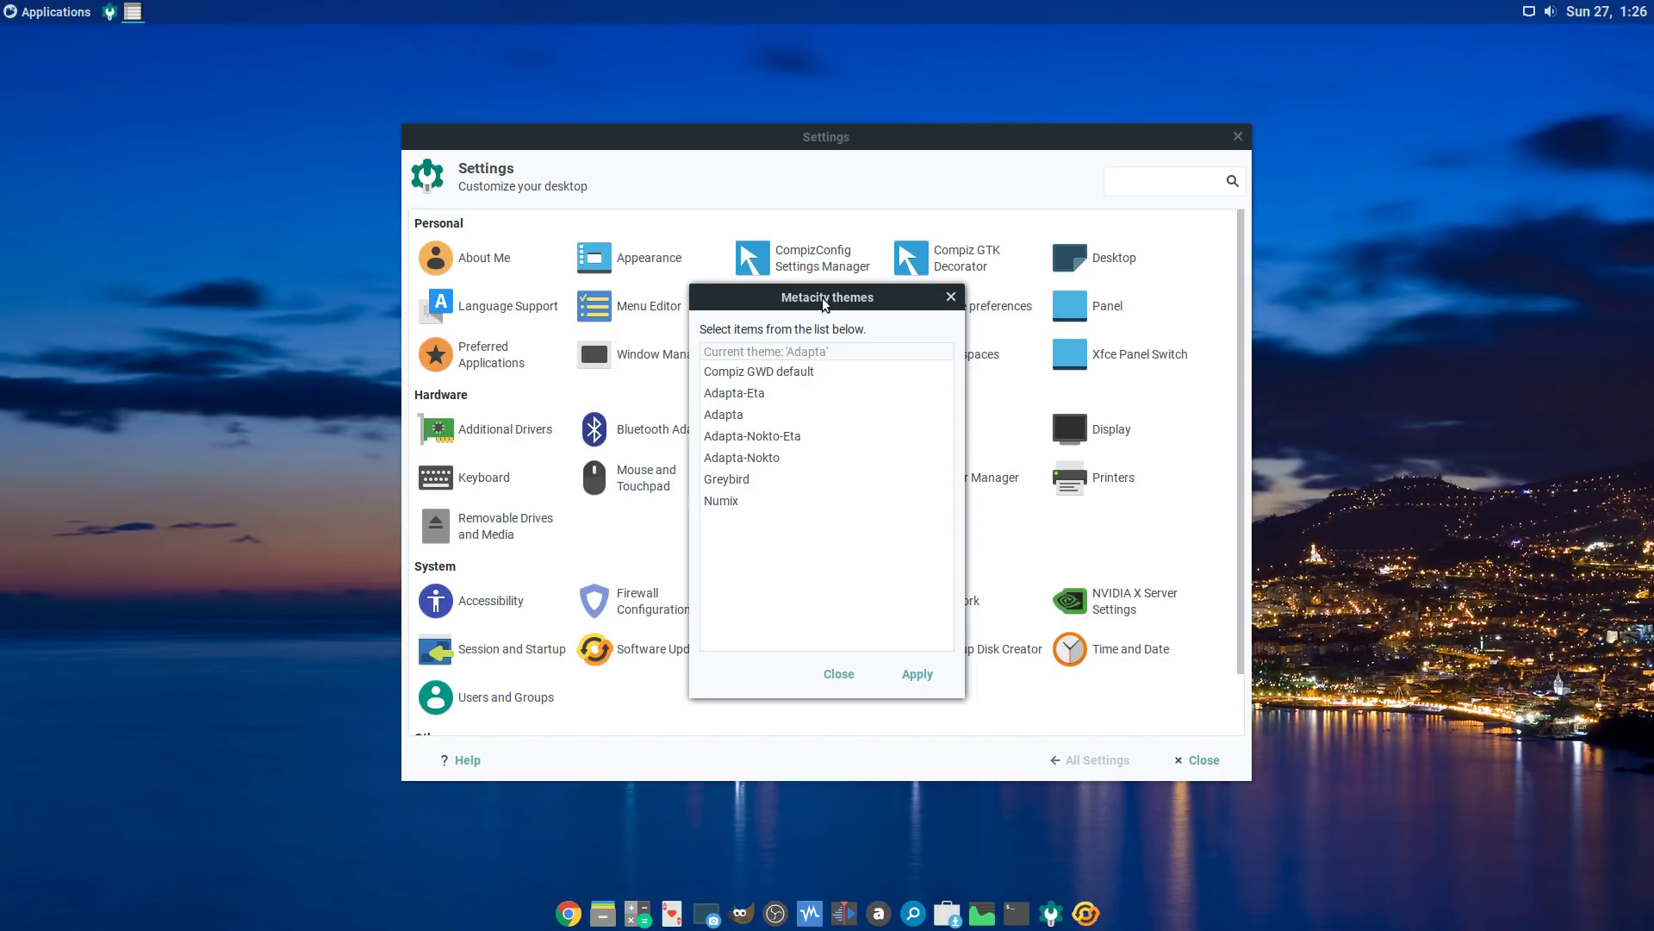
left_click_drag(823, 297, 1197, 243)
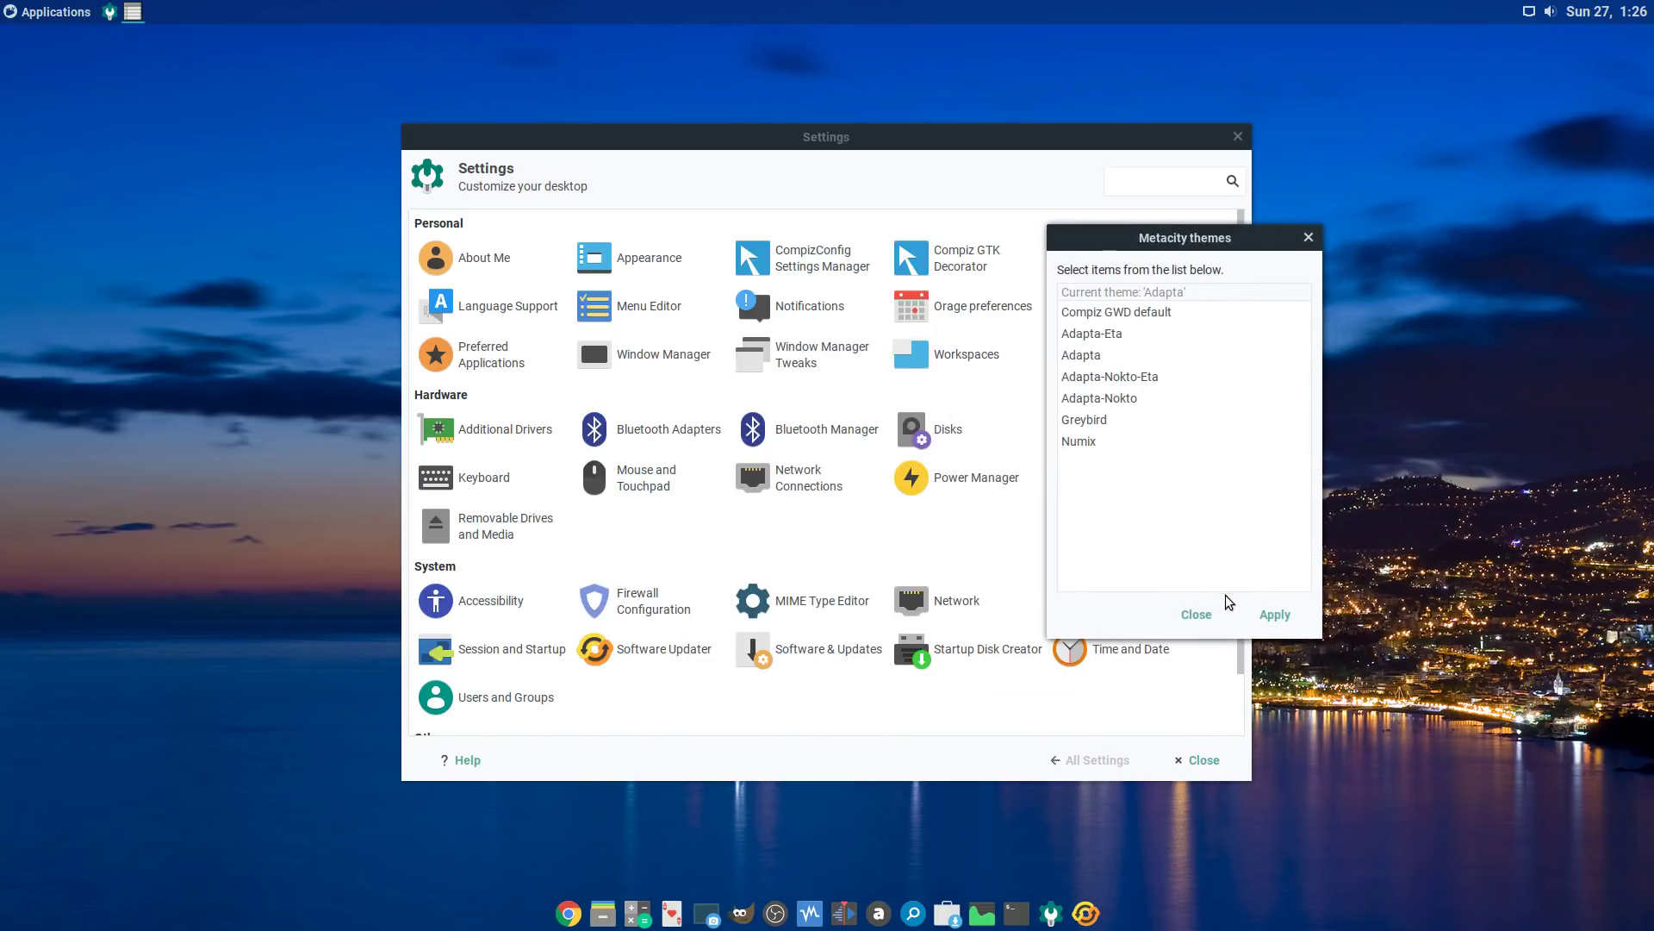
left_click(1195, 612)
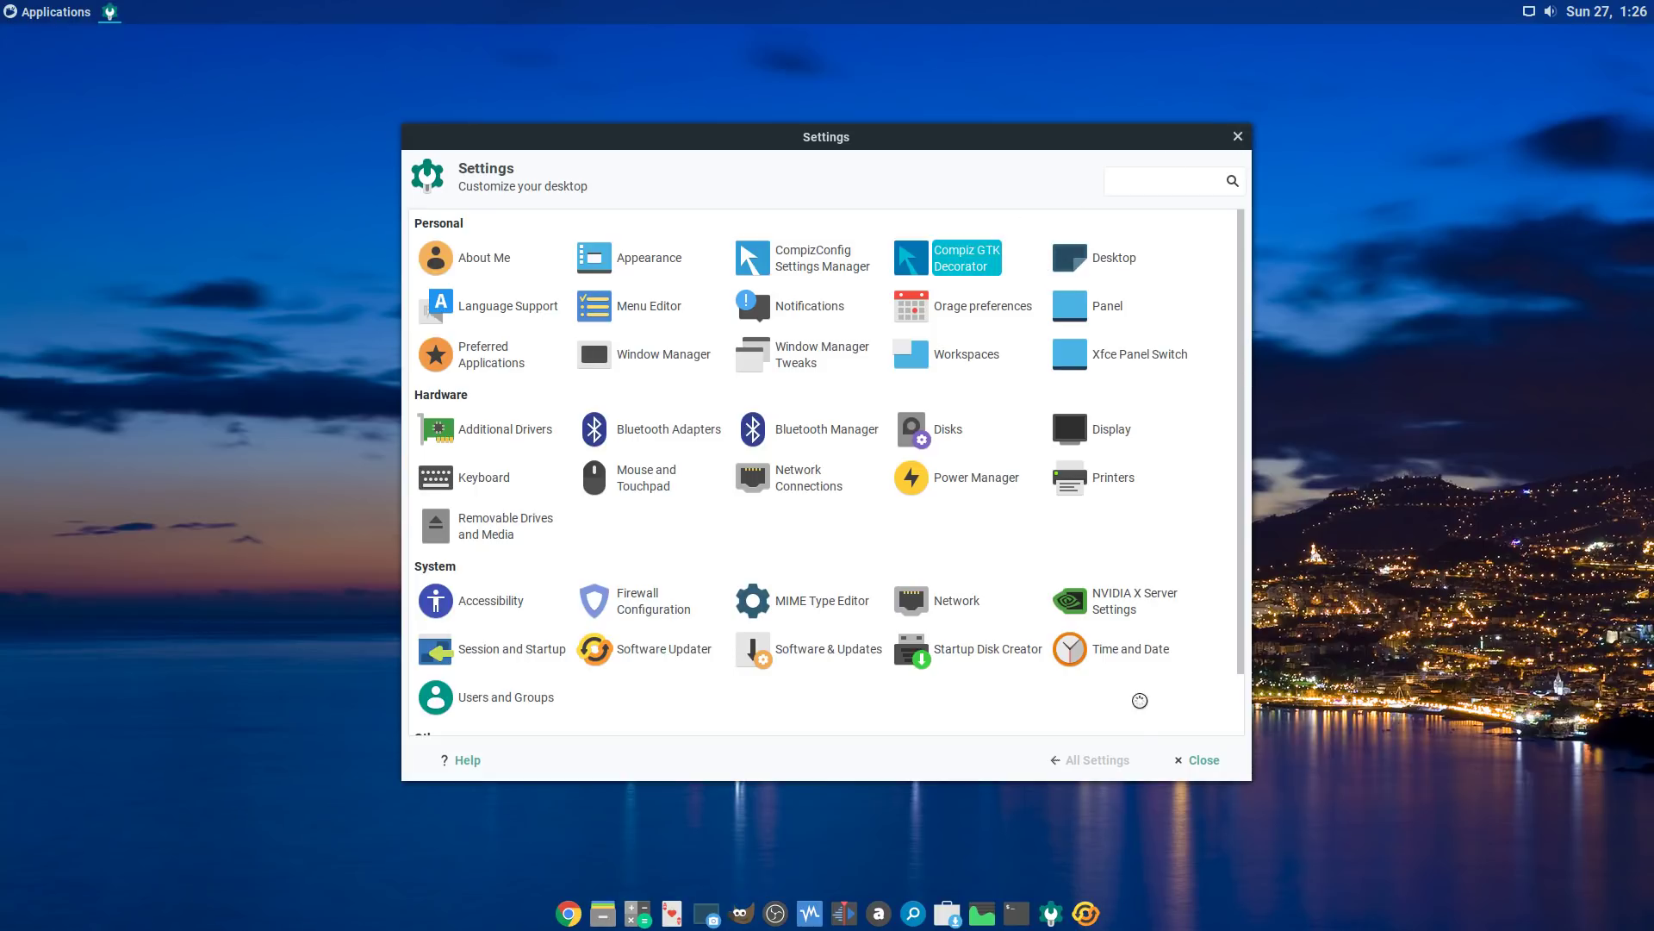
left_click(1204, 760)
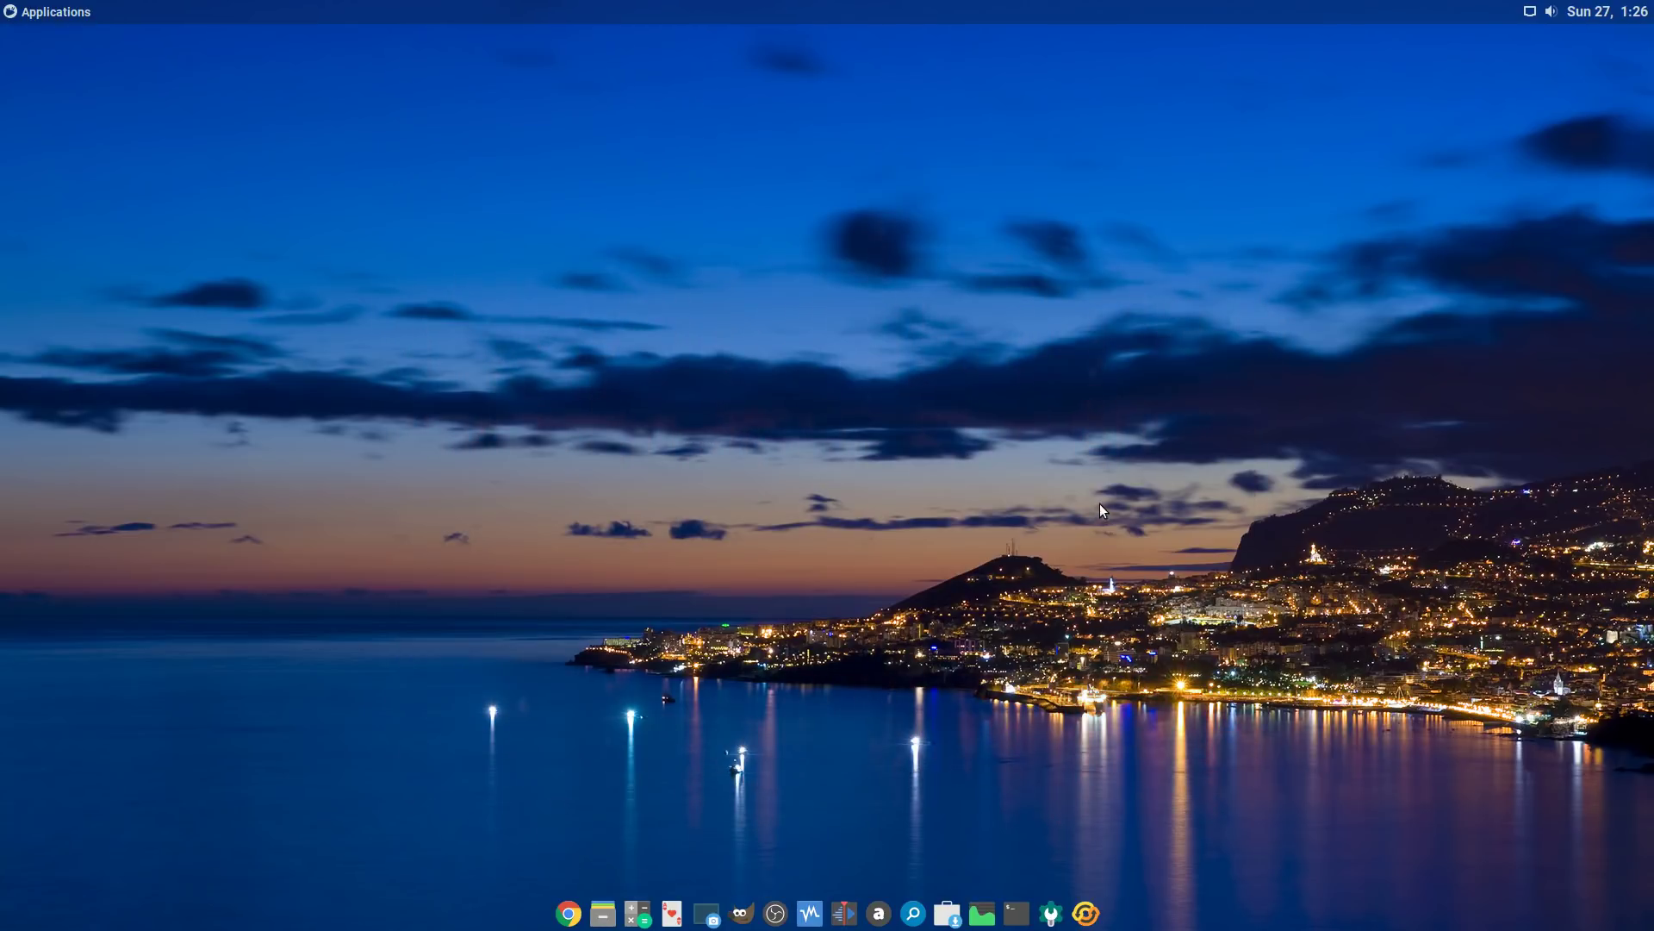